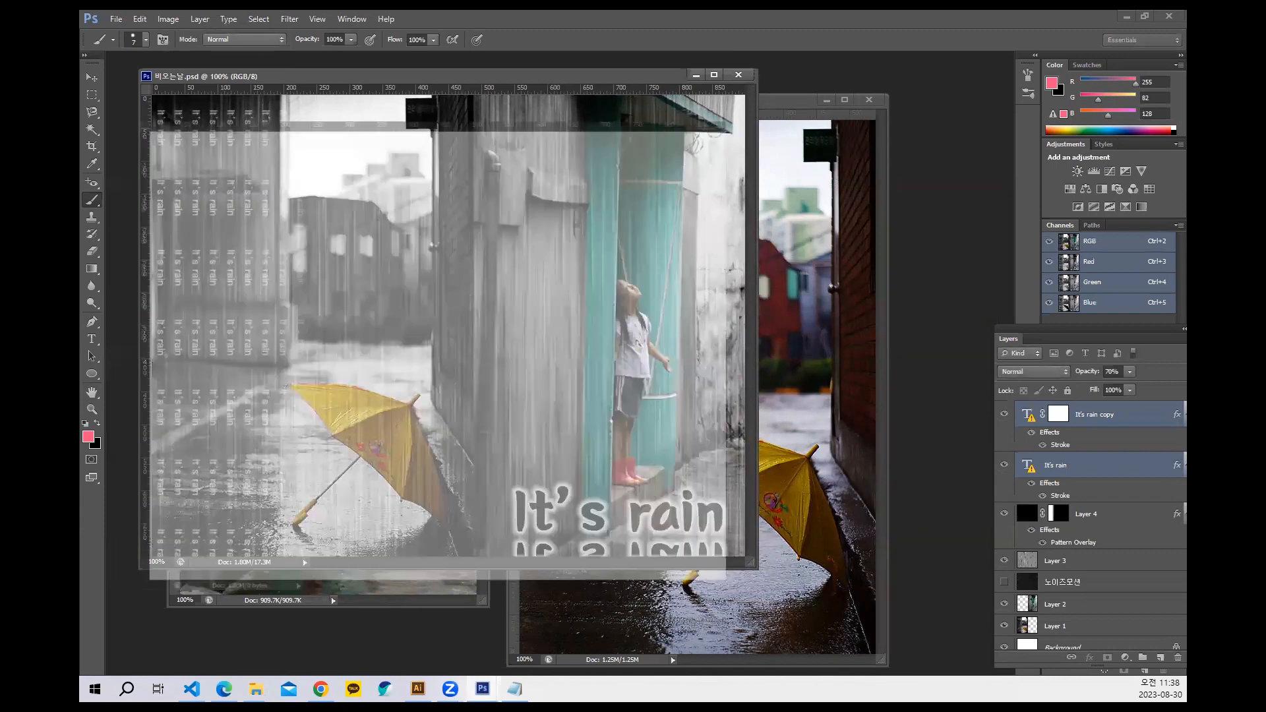
Bring the yellow umbrella photo 비오는날2.jpg to the front and place it beside the visible part of the 비오는날.psd composite.
{"action": "left_click_drag", "start_coordinate": [524, 113], "coordinate": [648, 178]}
{"action": "left_click", "coordinate": [778, 100]}
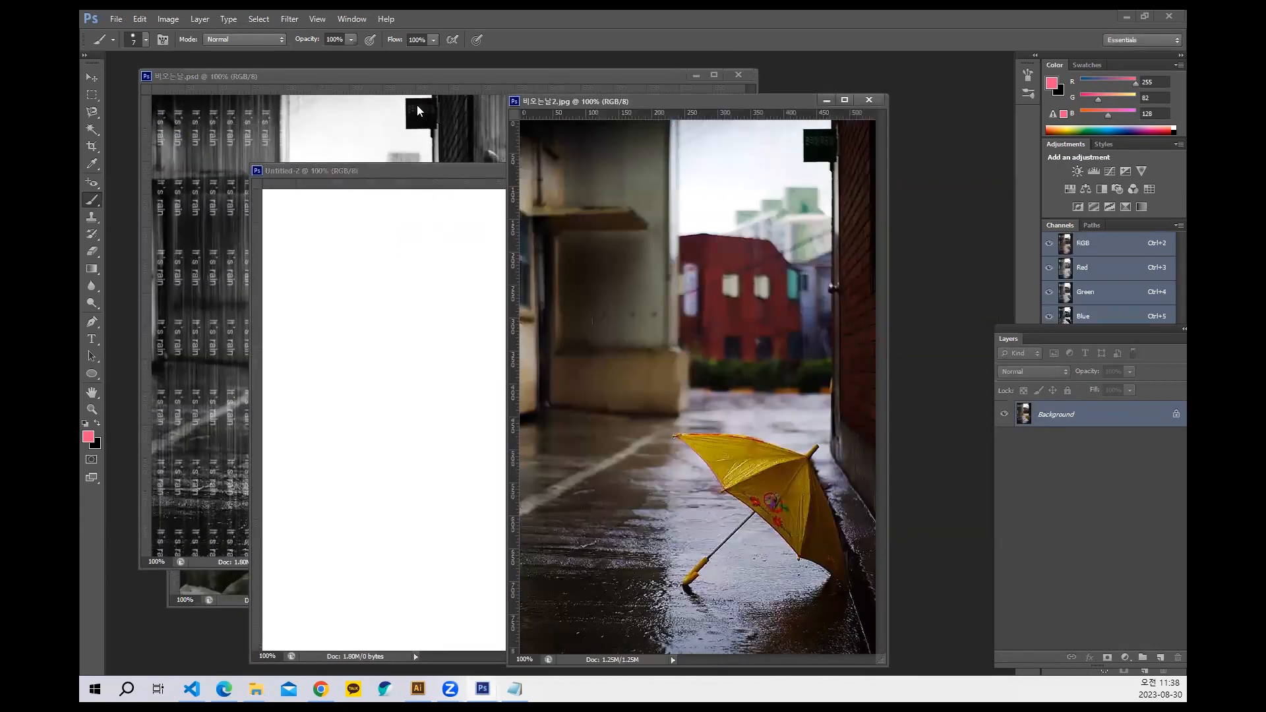
{"action": "left_click", "coordinate": [418, 92]}
{"action": "left_click", "coordinate": [808, 116]}
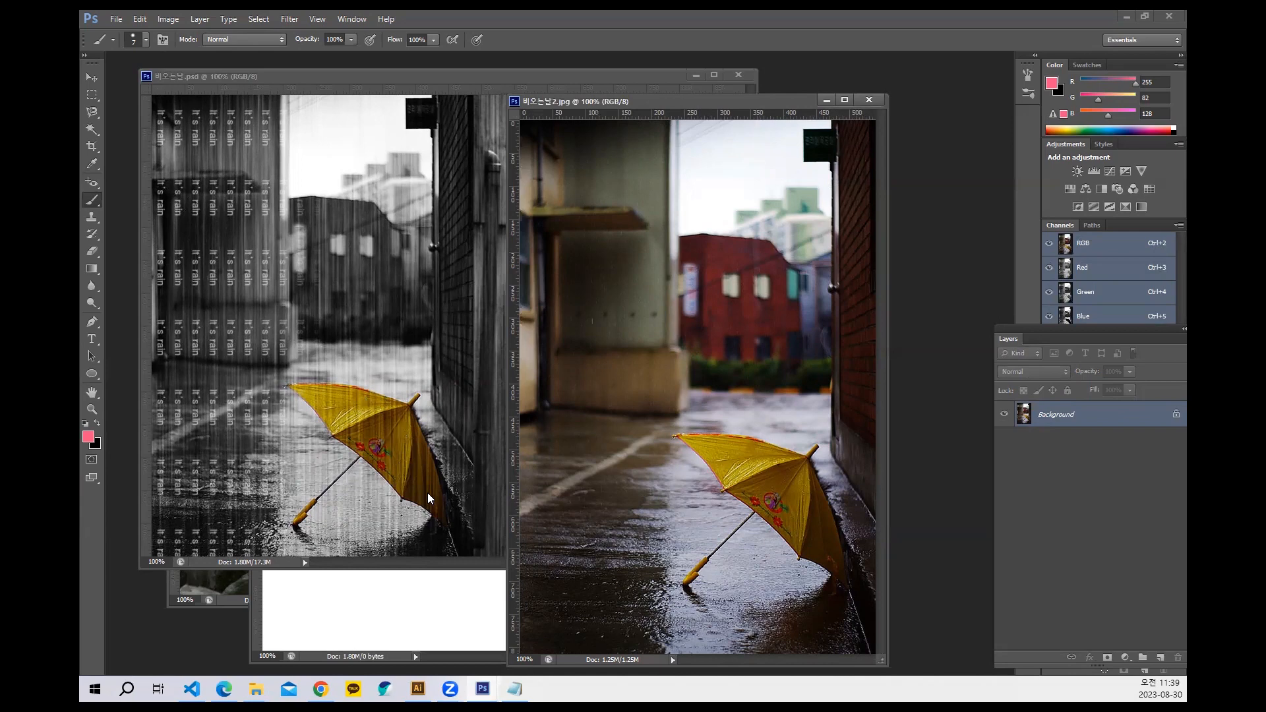
{"action": "left_click_drag", "start_coordinate": [724, 100], "coordinate": [593, 66]}
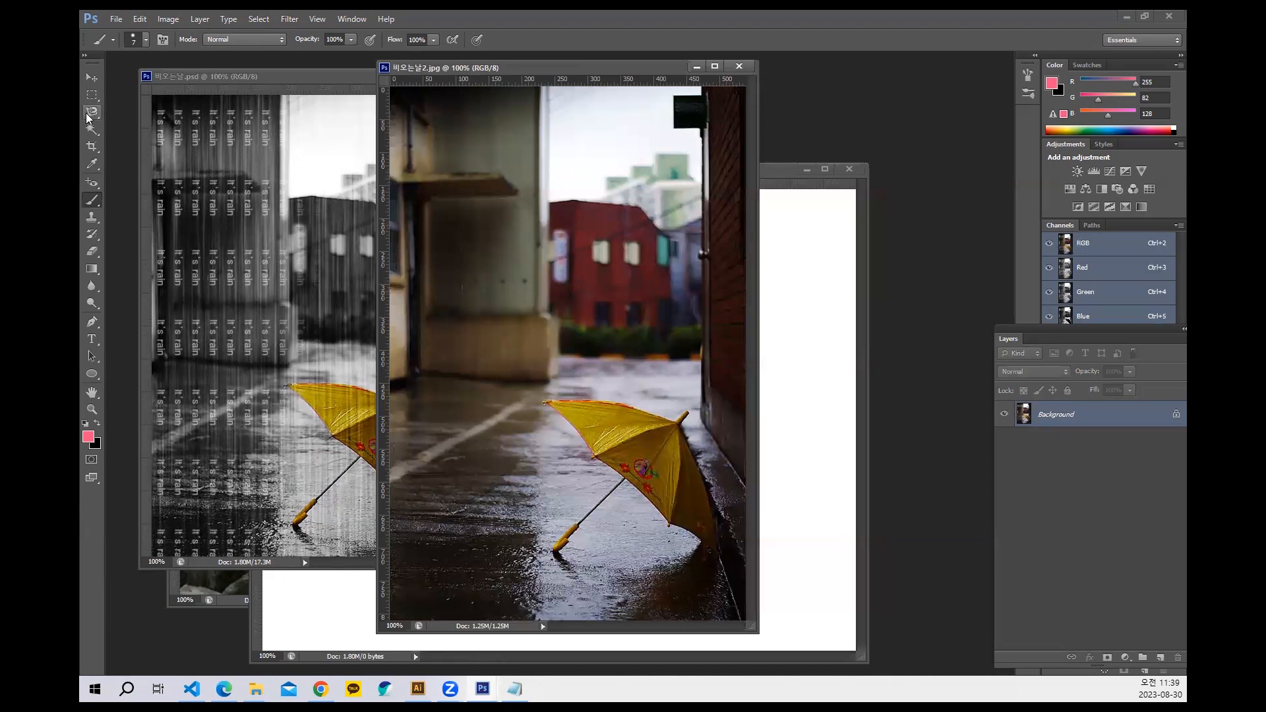
Select the yellow umbrella with its handle using the Quick Selection tool, subtracting the excess area beside the canopy's edge.
{"action": "left_click_drag", "start_coordinate": [92, 132], "coordinate": [139, 127]}
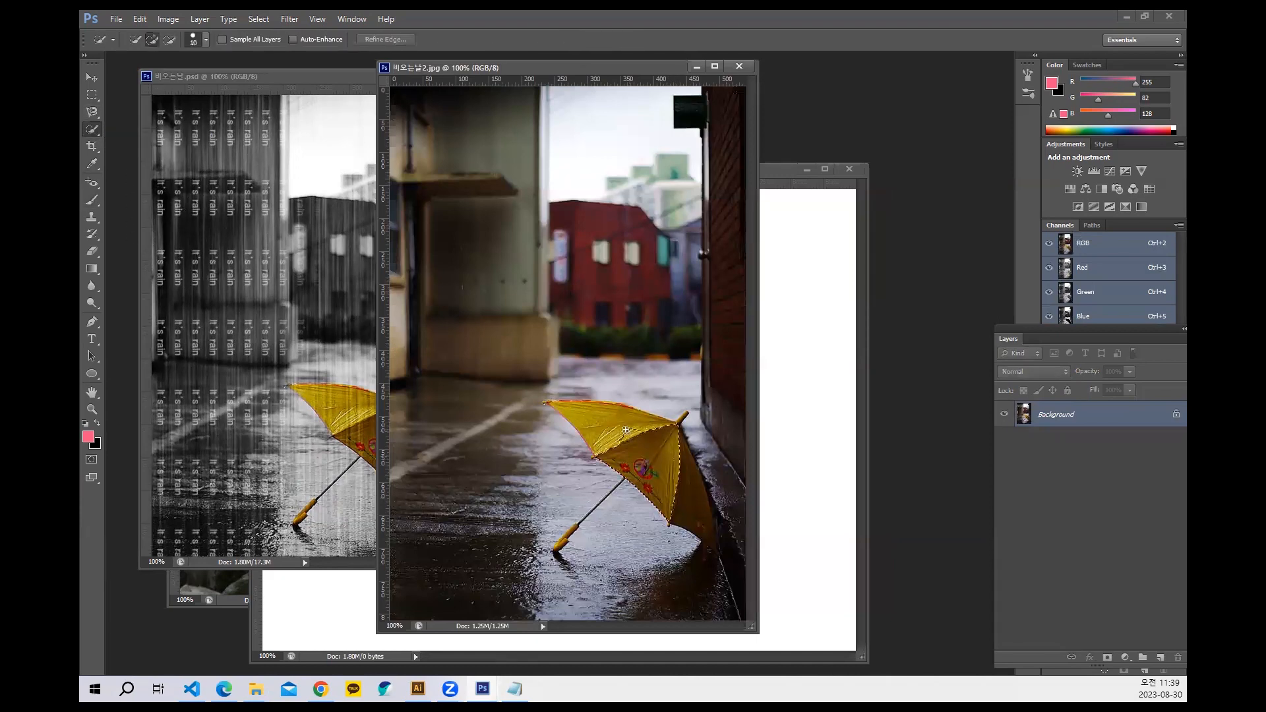
{"action": "left_click", "coordinate": [628, 433]}
{"action": "left_click_drag", "start_coordinate": [709, 542], "coordinate": [710, 459]}
{"action": "left_click_drag", "start_coordinate": [574, 529], "coordinate": [556, 549]}
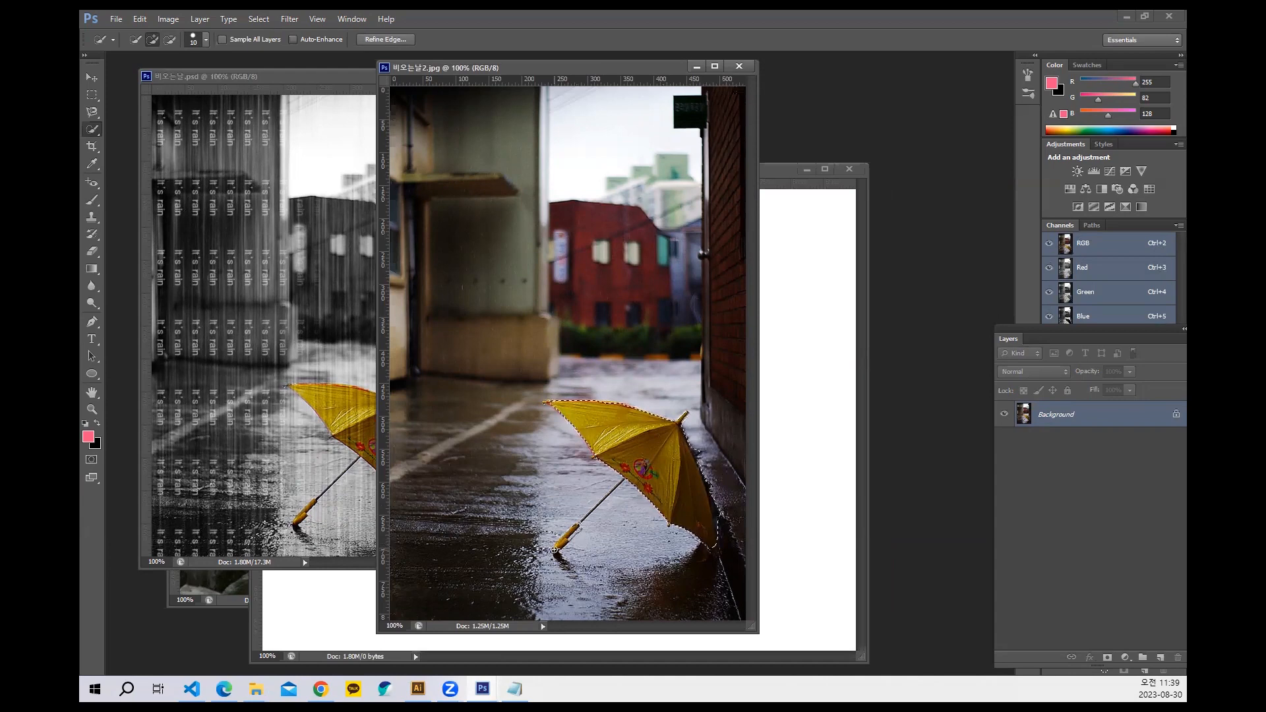
{"action": "key", "text": "alt"}
{"action": "left_click", "coordinate": [702, 455], "text": "alt"}
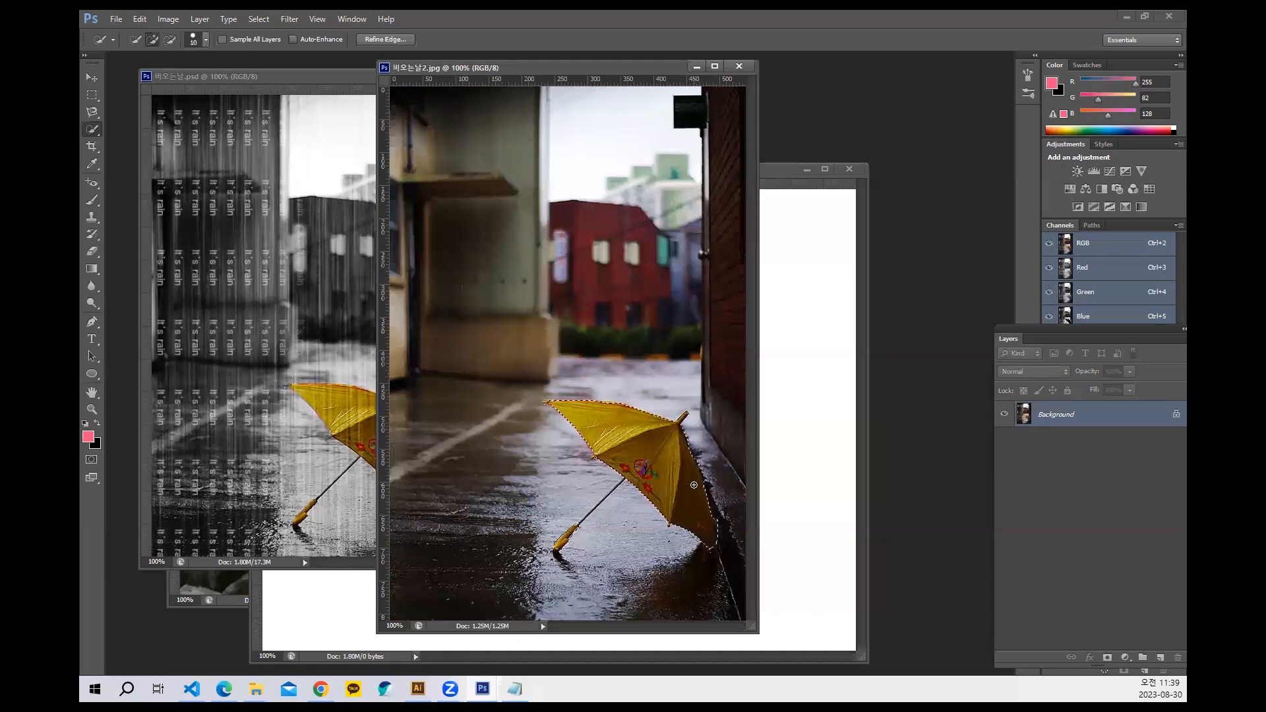
Create a new 810 × 307 pixel RGB document at 72 pixels/inch with a white background.
{"action": "left_click", "coordinate": [116, 19]}
{"action": "left_click", "coordinate": [126, 33]}
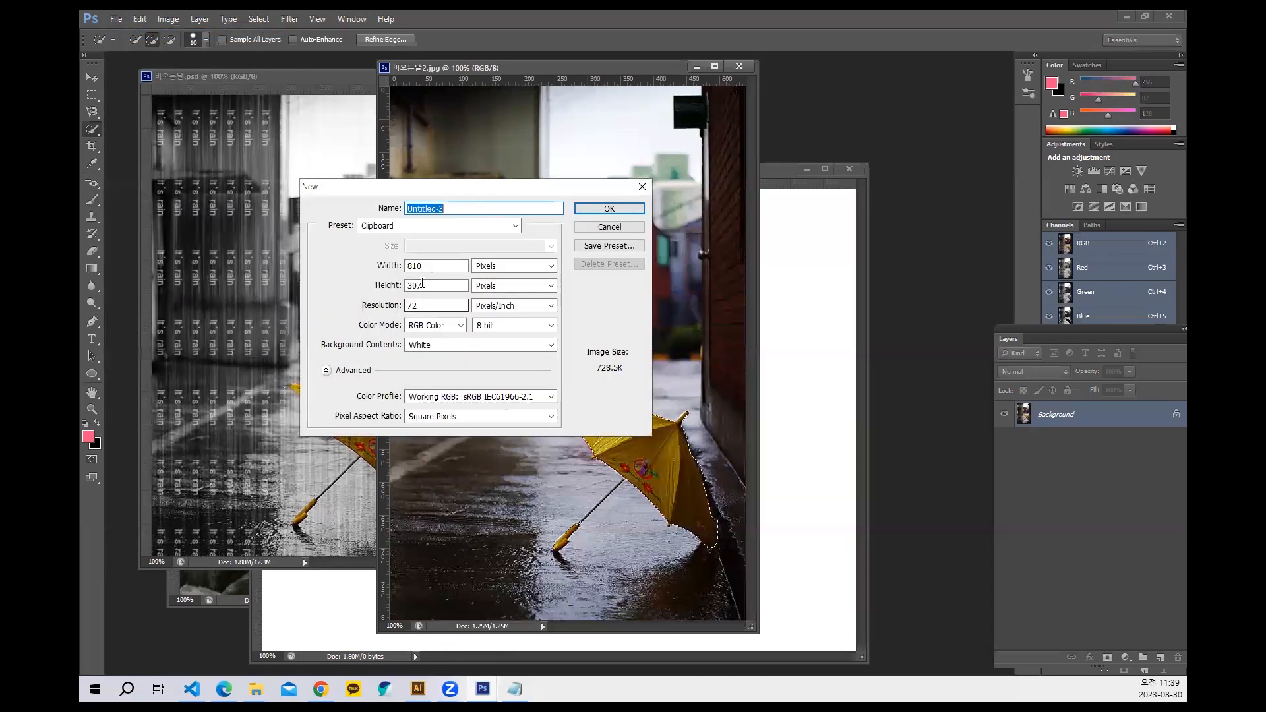
{"action": "left_click", "coordinate": [608, 208]}
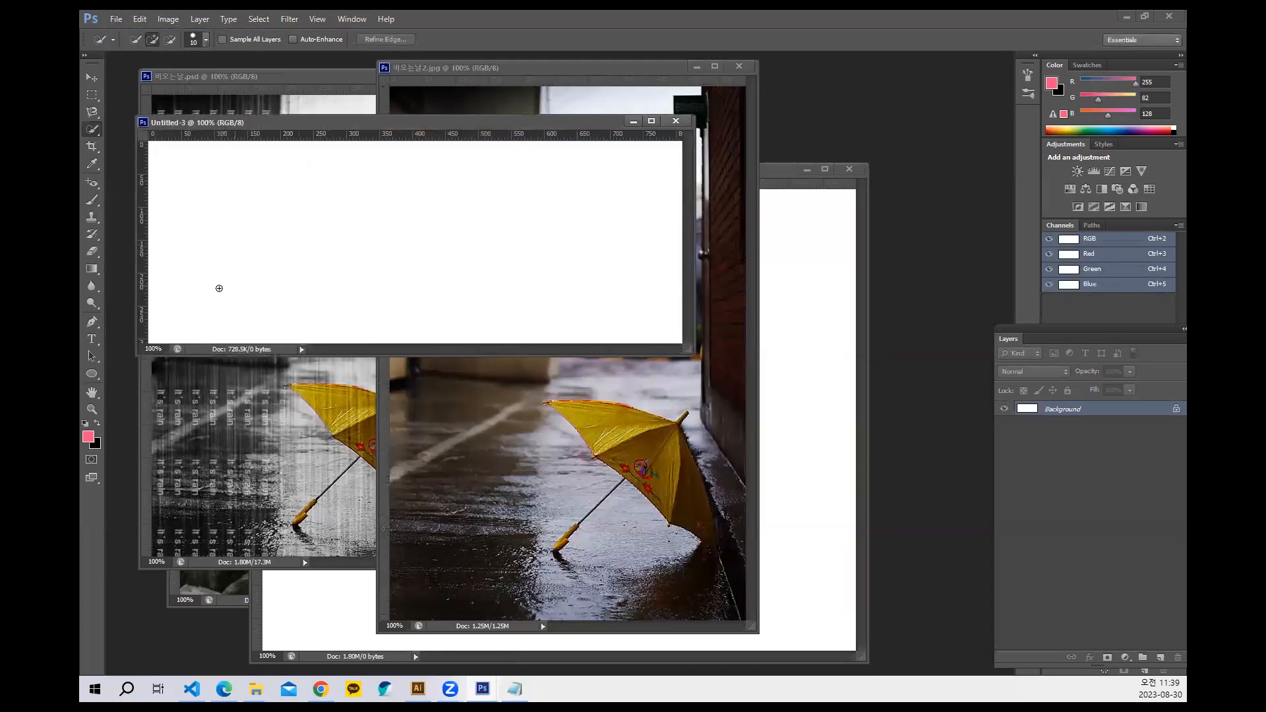
Add a two-line text note on the blank canvas reading "선택영역 반전" and "Ctrl + shift + I".
{"action": "left_click", "coordinate": [92, 338]}
{"action": "left_click", "coordinate": [224, 187]}
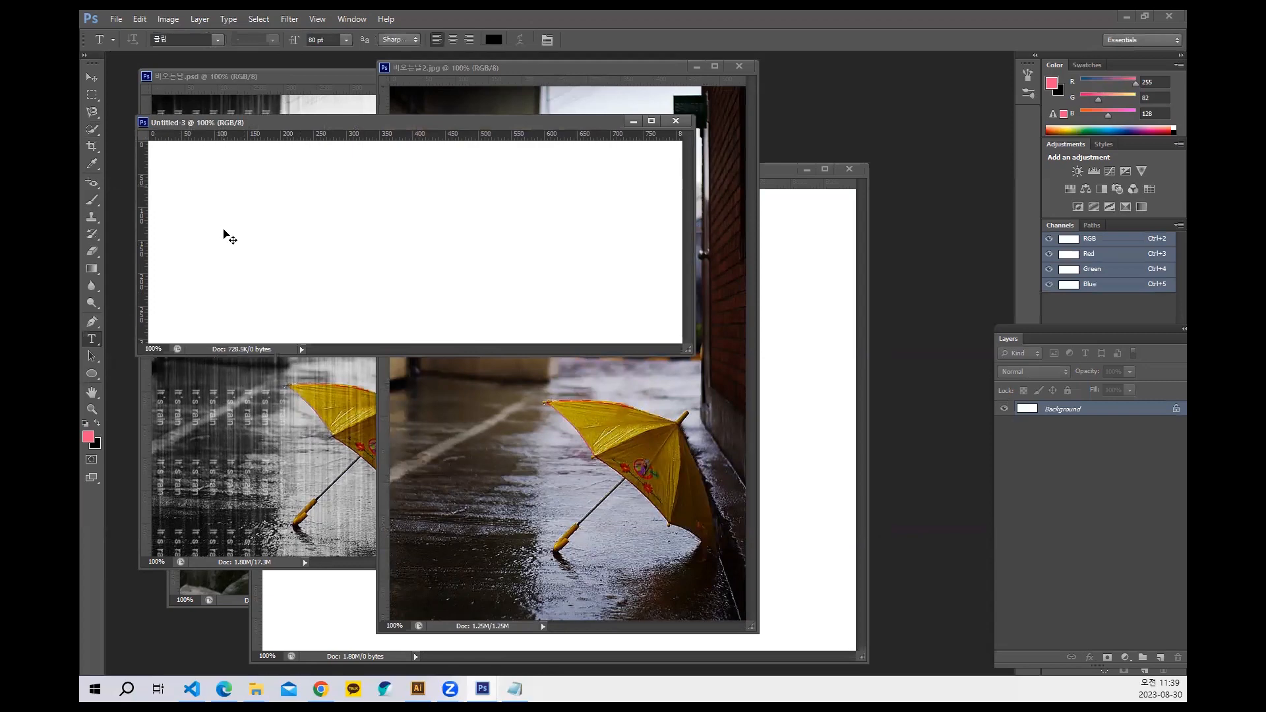
{"action": "type", "text": "선태"}
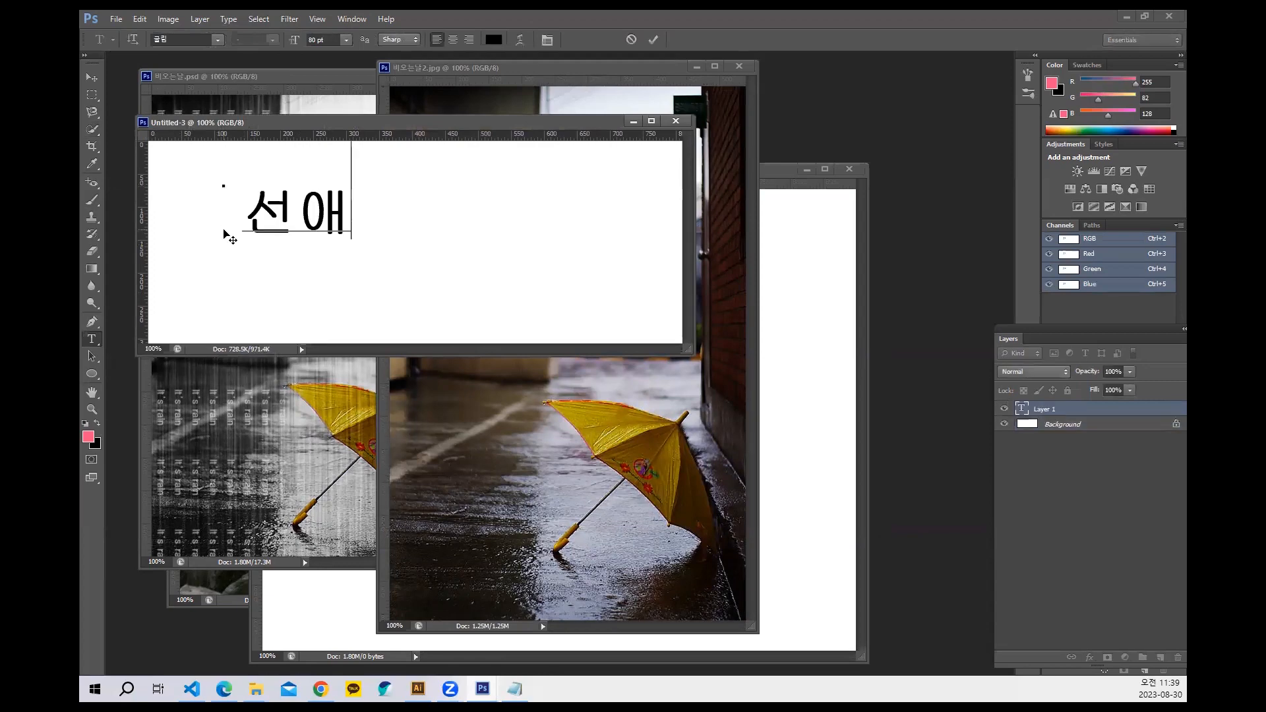
{"action": "type", "text": "영역 반전"}
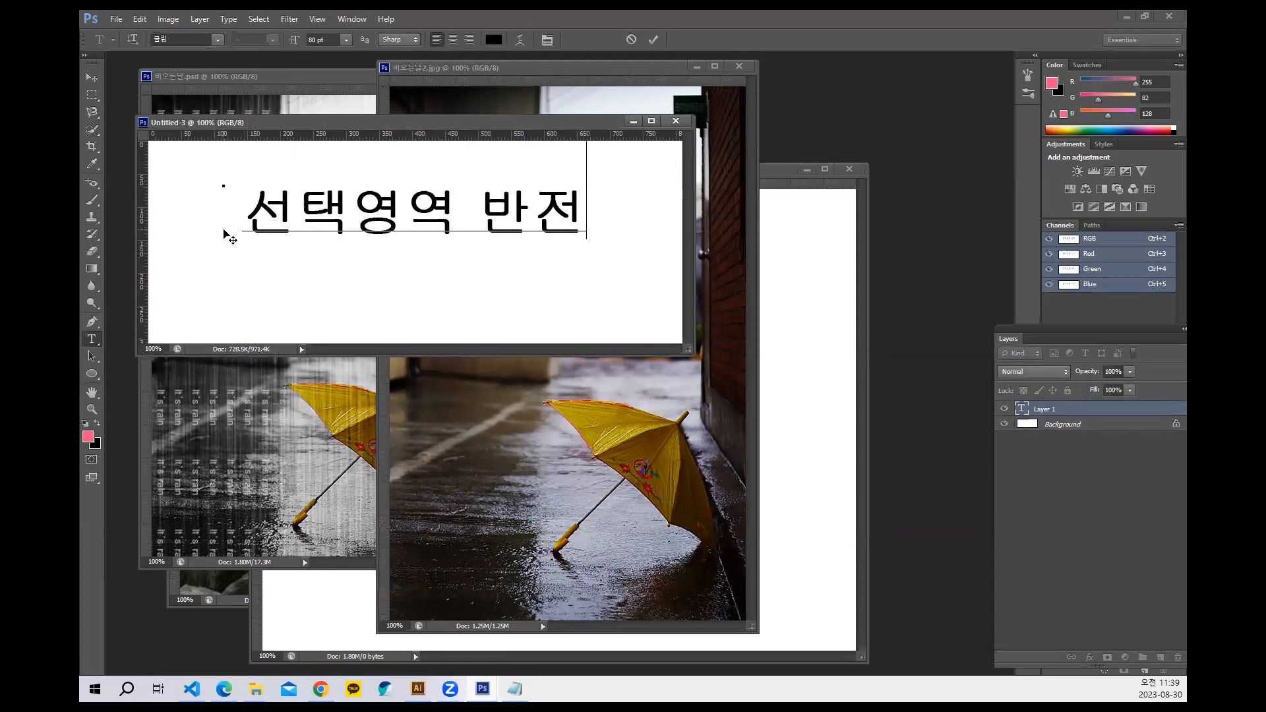
{"action": "key", "text": "Return"}
{"action": "type", "text": "Ctrl "}
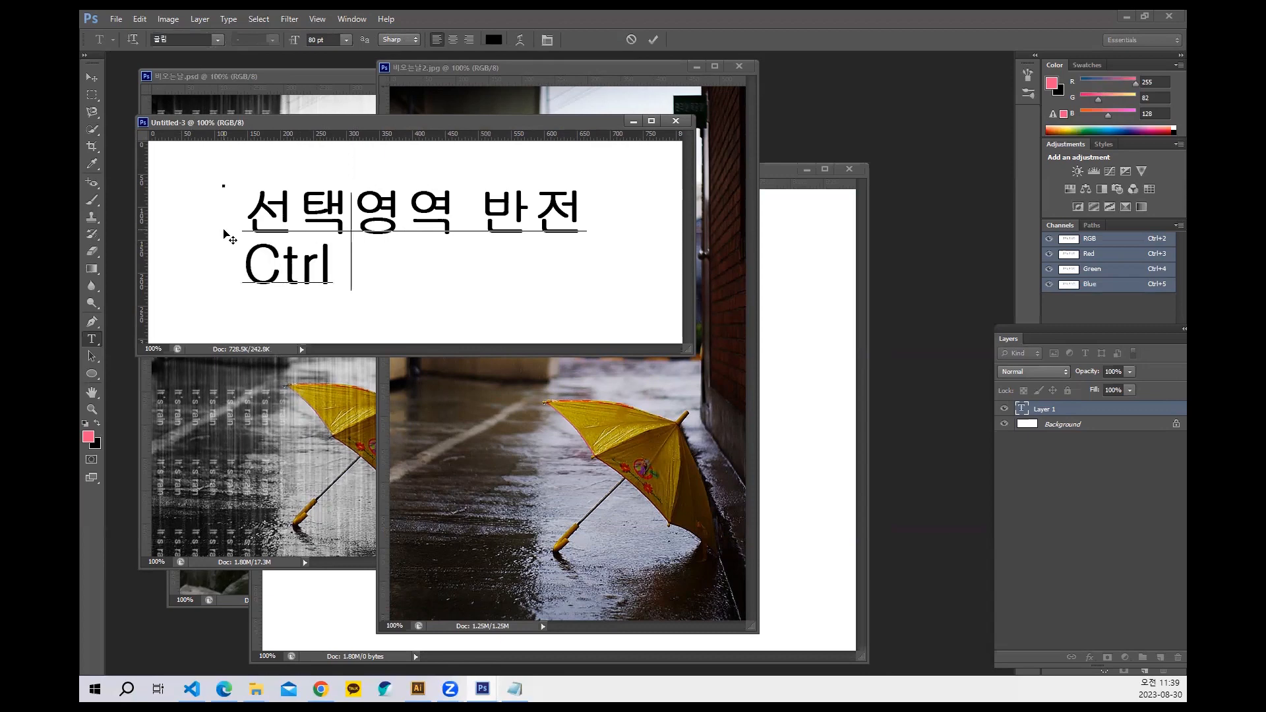
{"action": "type", "text": "+ shift +"}
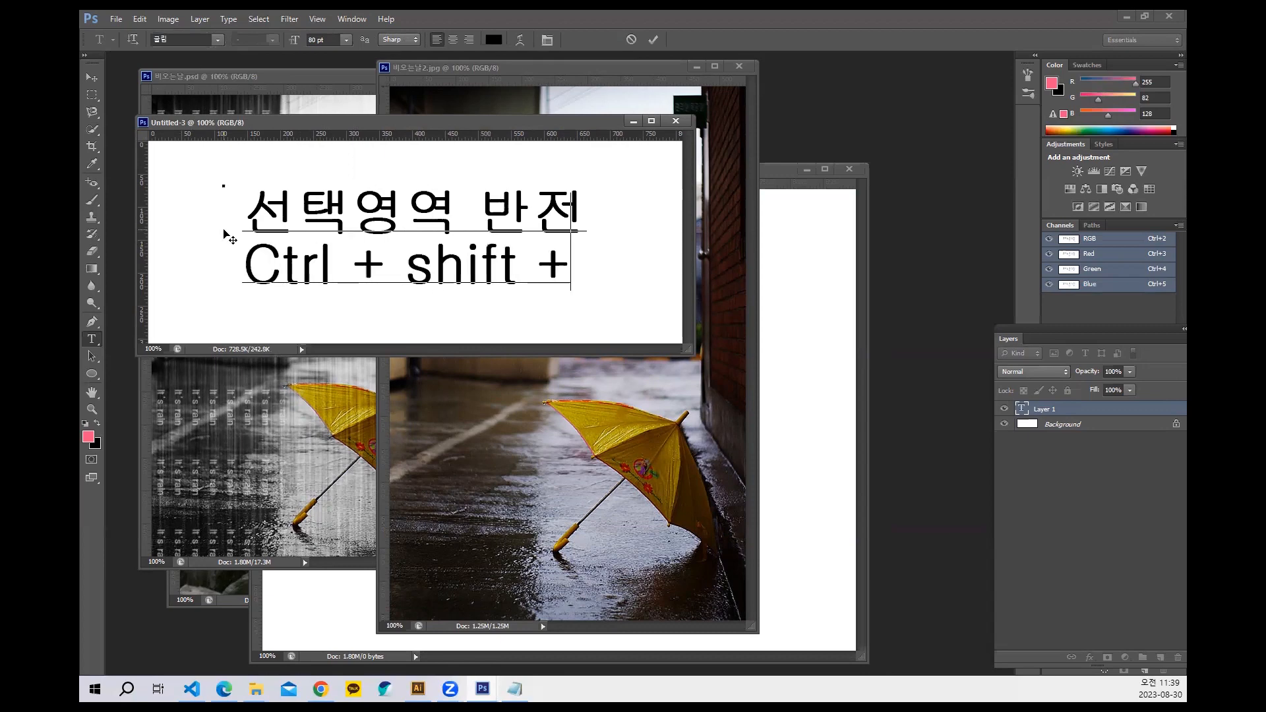
{"action": "type", "text": "I"}
Reduce the whole two-line note to a font size of 46 pt.
{"action": "key", "text": "Left"}
{"action": "key", "text": "ctrl+a"}
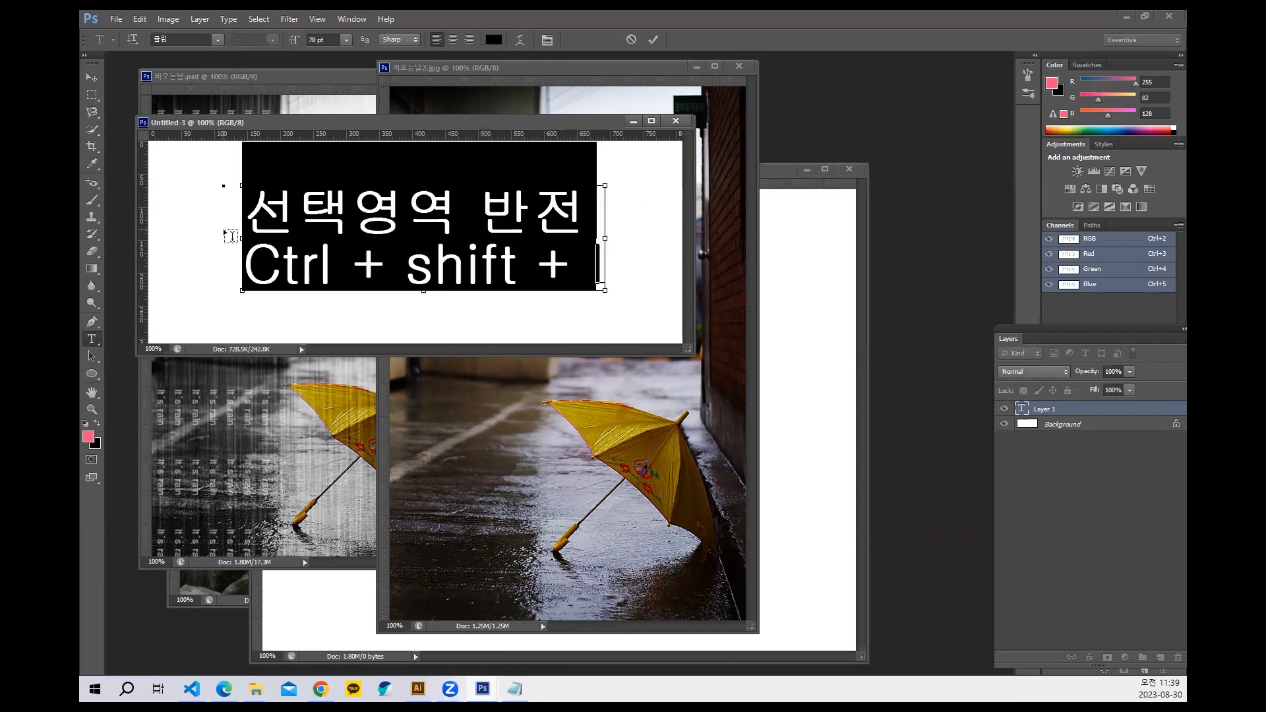
{"action": "key", "text": "ctrl+shift+comma"}
{"action": "key", "text": "ctrl+shift+comma"}
{"action": "key", "text": "ctrl+shift+comma"}
{"action": "key", "text": "ctrl+shift+comma"}
{"action": "key", "text": "ctrl+shift+comma"}
{"action": "key", "text": "ctrl+shift+comma"}
{"action": "key", "text": "ctrl+shift+comma"}
{"action": "key", "text": "ctrl+shift+comma"}
{"action": "key", "text": "ctrl+shift+comma"}
{"action": "key", "text": "ctrl+shift+comma"}
{"action": "key", "text": "ctrl+shift+comma"}
{"action": "key", "text": "ctrl+shift+comma"}
{"action": "key", "text": "ctrl+shift+comma"}
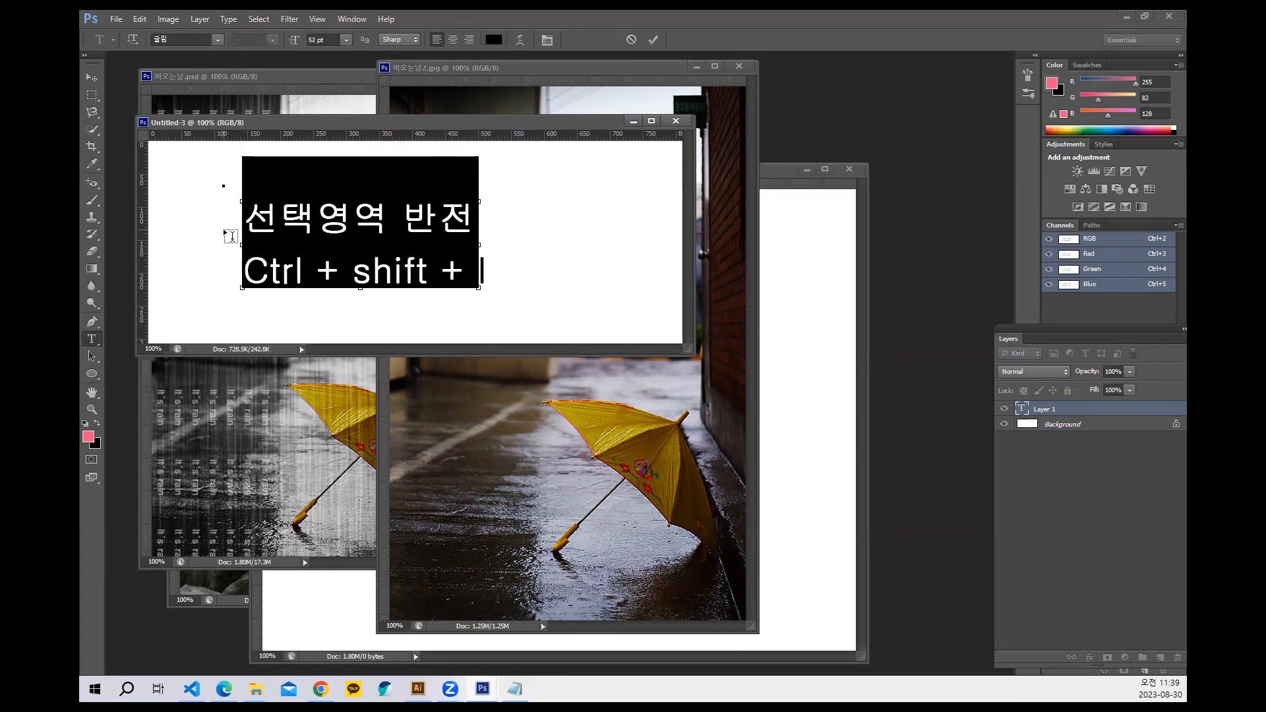
{"action": "key", "text": "ctrl+shift+comma"}
{"action": "key", "text": "ctrl+shift+comma"}
{"action": "key", "text": "ctrl+shift+comma"}
Append "(알파벳 아이)" to the end of the note's second line and commit the text.
{"action": "key", "text": "Right"}
{"action": "type", "text": "("}
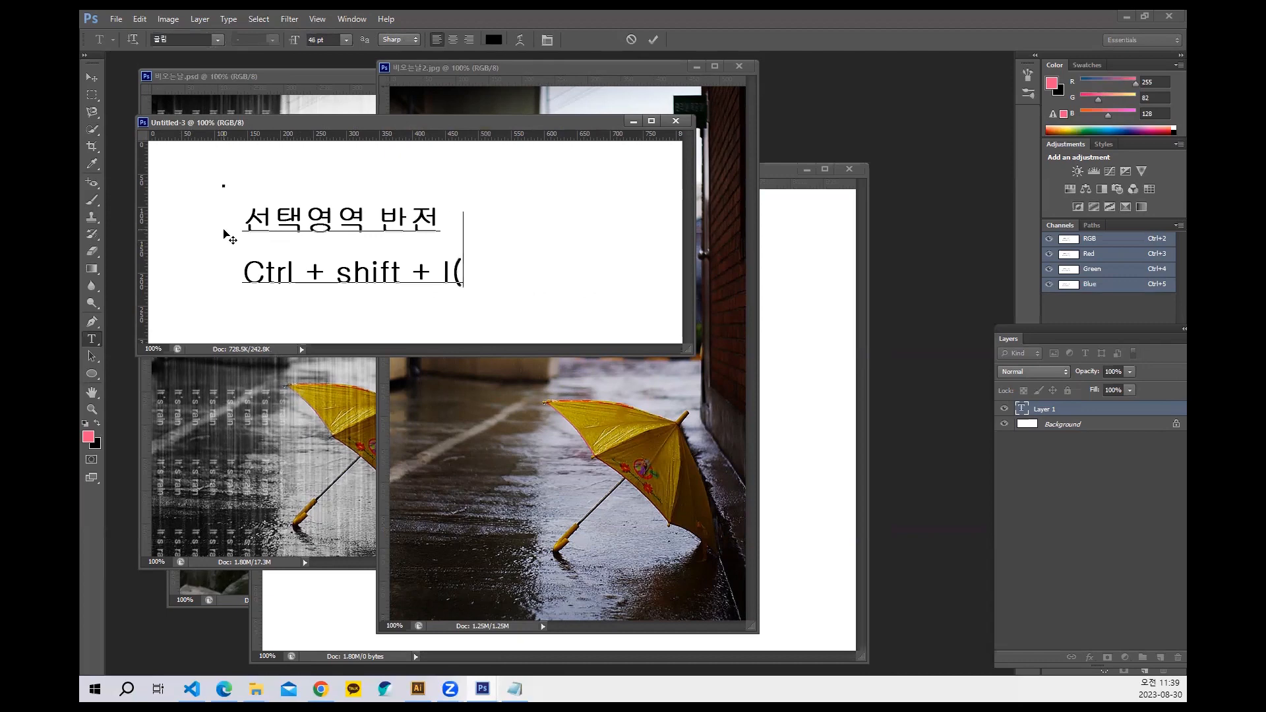
{"action": "type", "text": "알파베"}
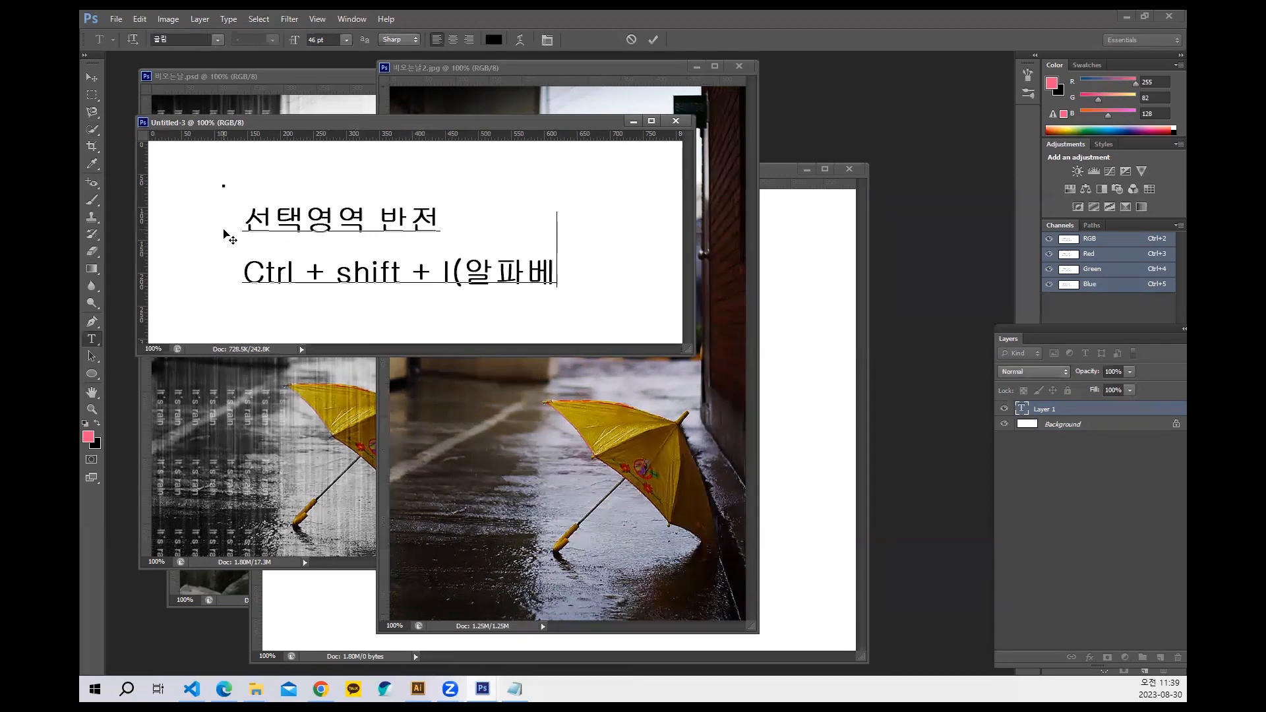
{"action": "type", "text": "ㅅ 아이)"}
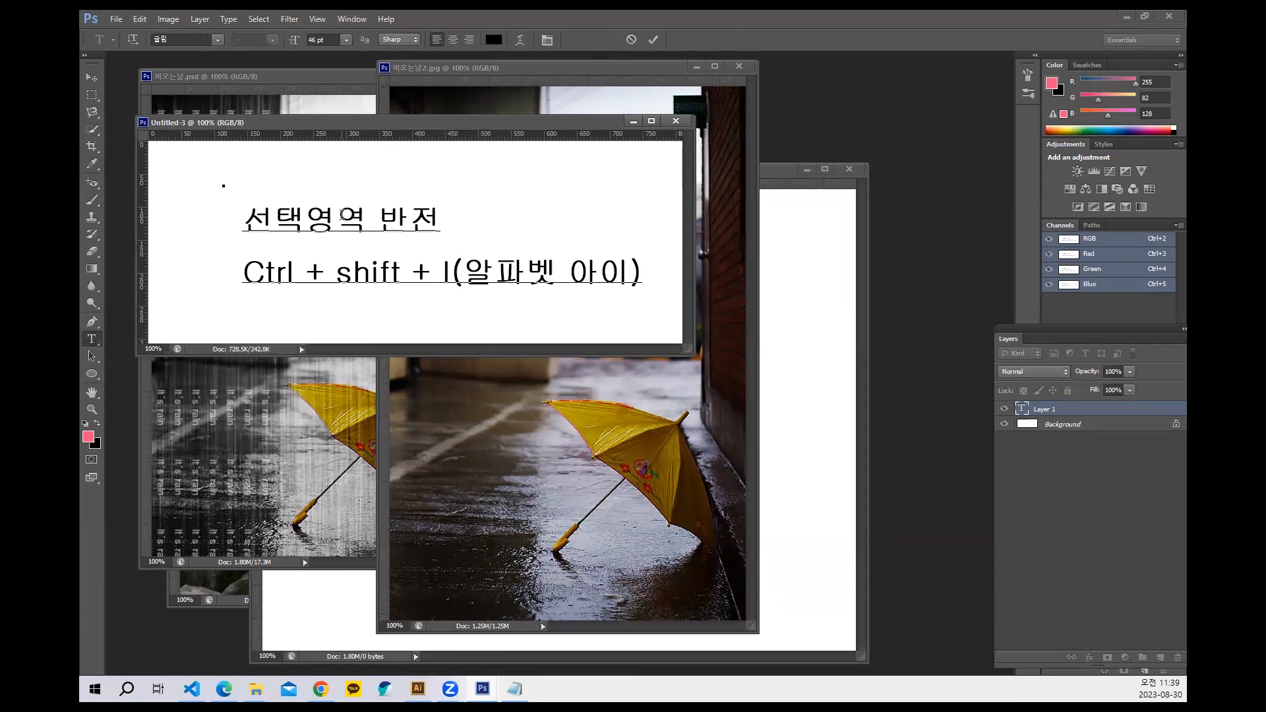
{"action": "left_click", "coordinate": [653, 40]}
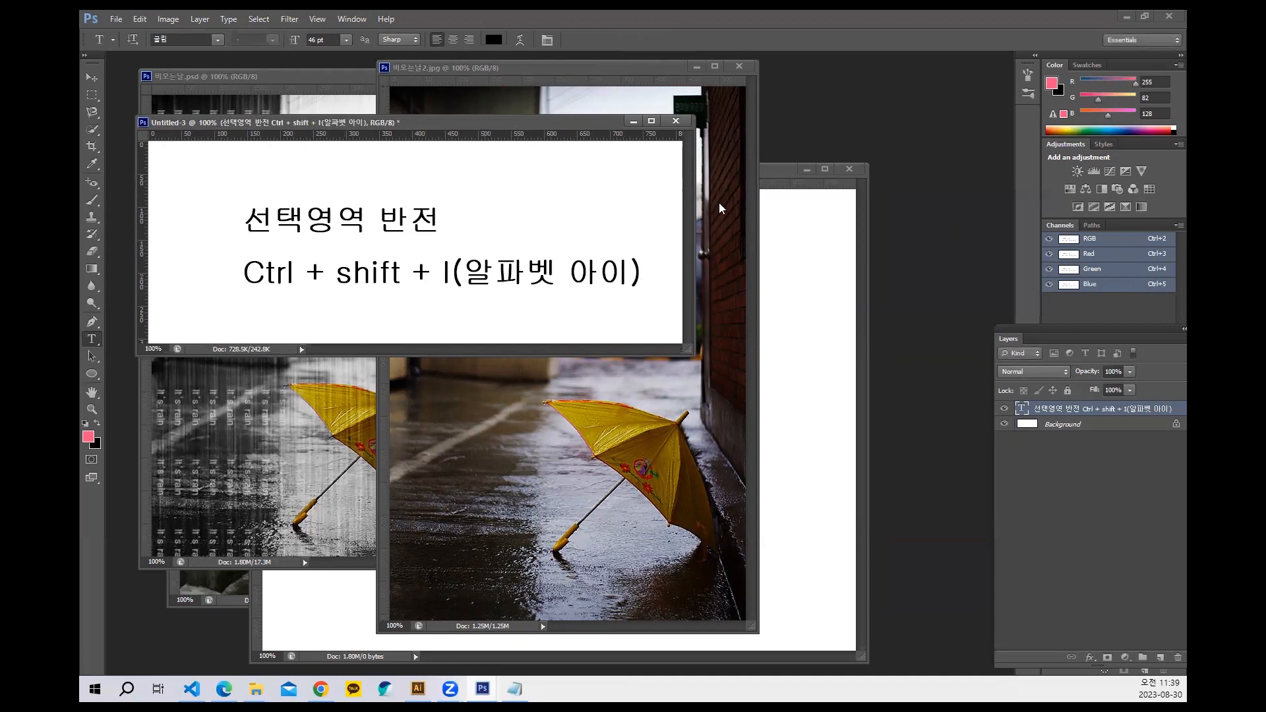
Invert the selection in 비오는날2.jpg so everything except the umbrella is selected, checking the shortcut note and returning to the photo.
{"action": "left_click", "coordinate": [560, 74]}
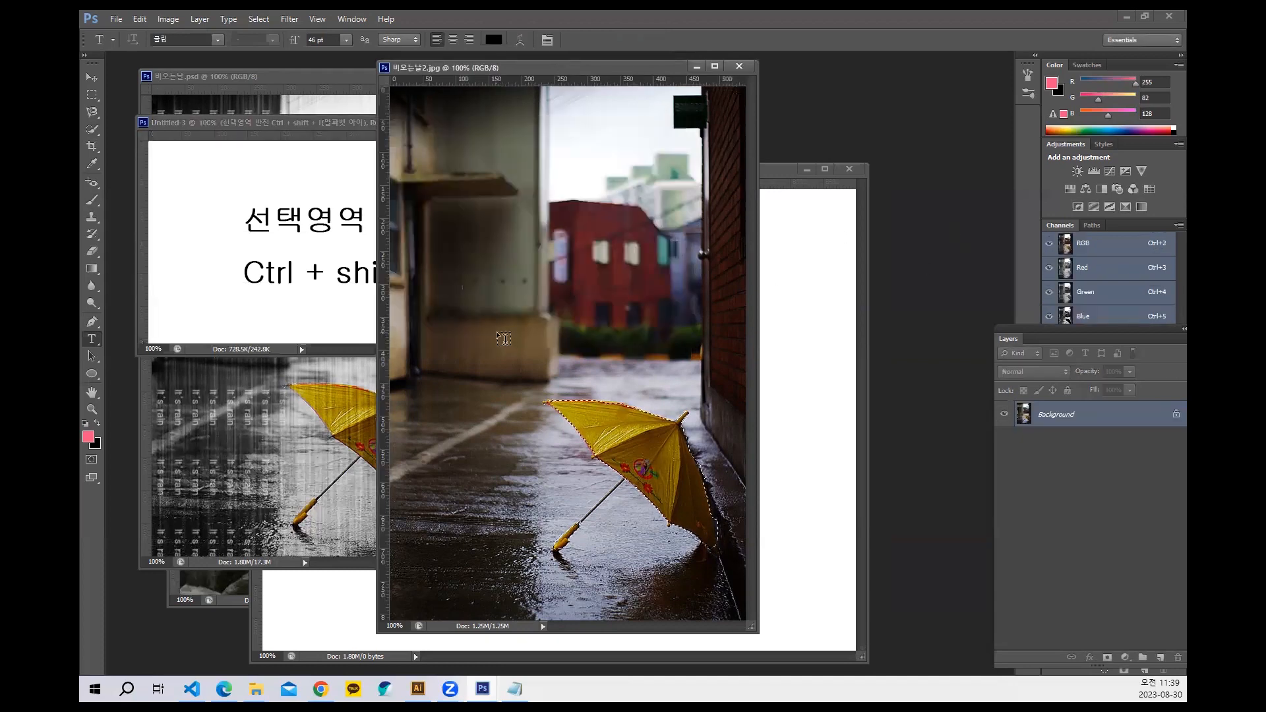
{"action": "key", "text": "ctrl+shift+i"}
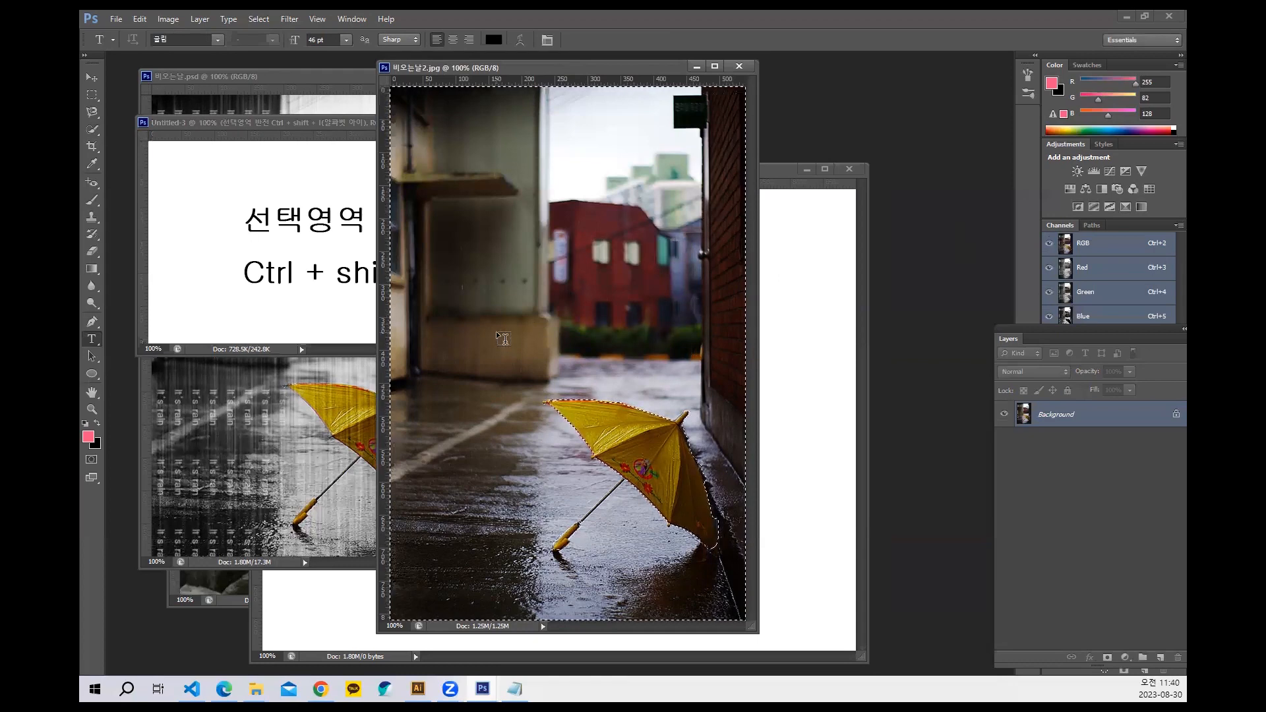
{"action": "left_click", "coordinate": [314, 126]}
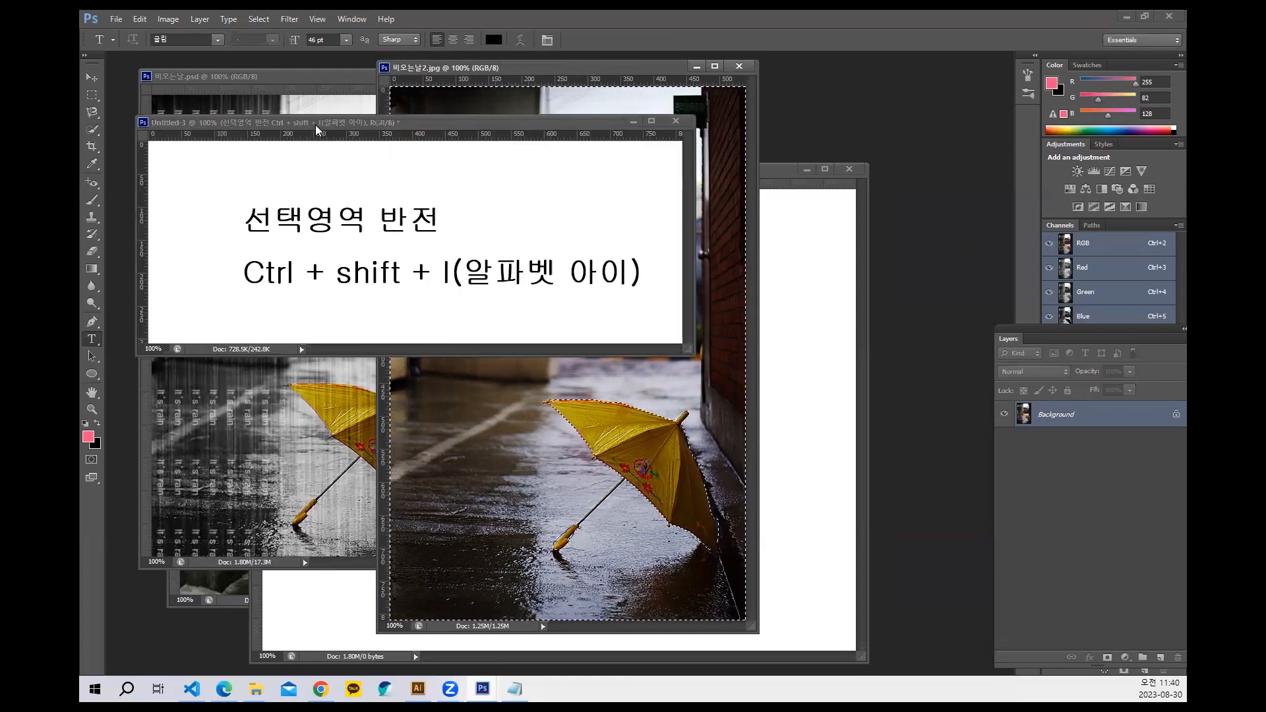
{"action": "left_click", "coordinate": [609, 80]}
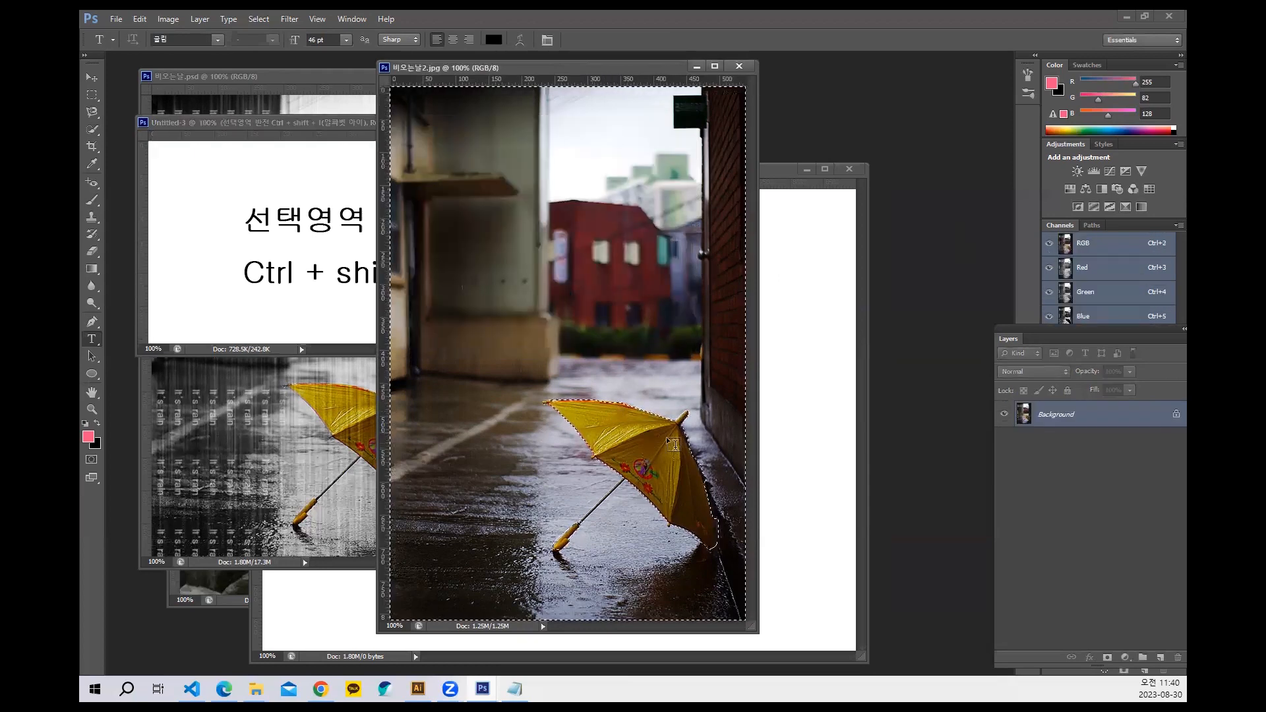
Create a second blank note document of 810 × 307 pixels with a white background.
{"action": "left_click", "coordinate": [123, 24]}
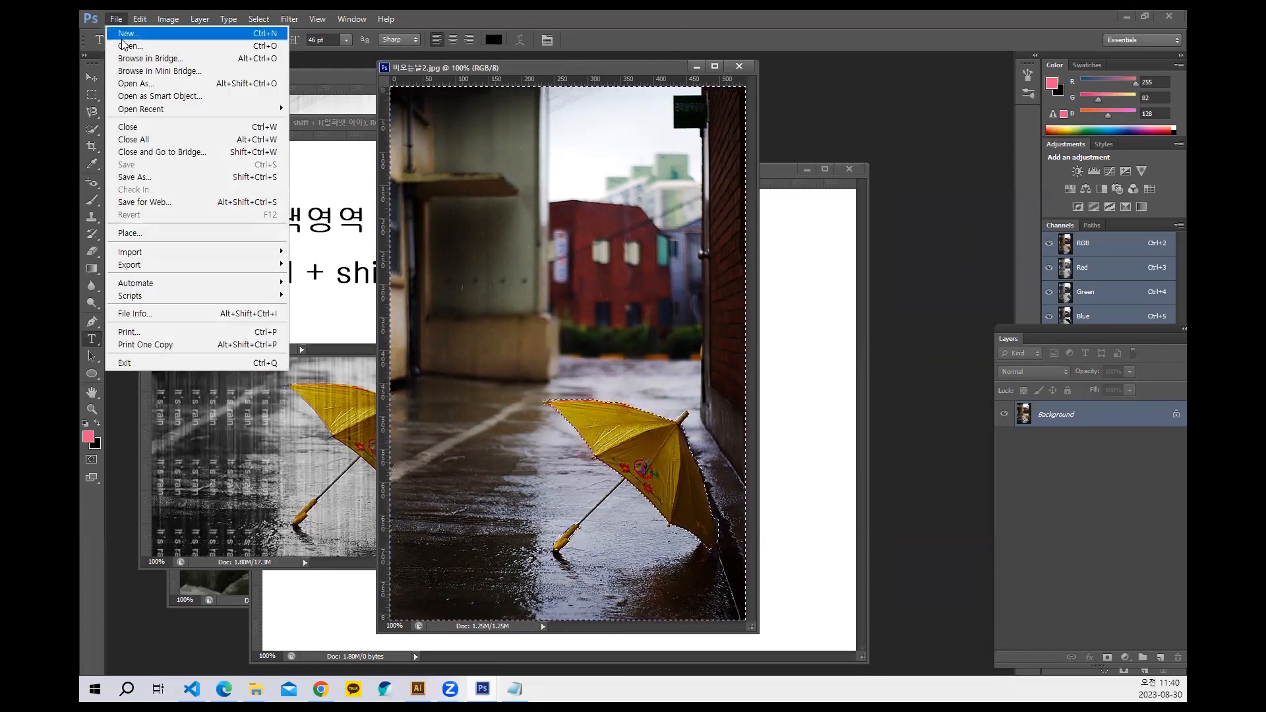
{"action": "left_click", "coordinate": [127, 34]}
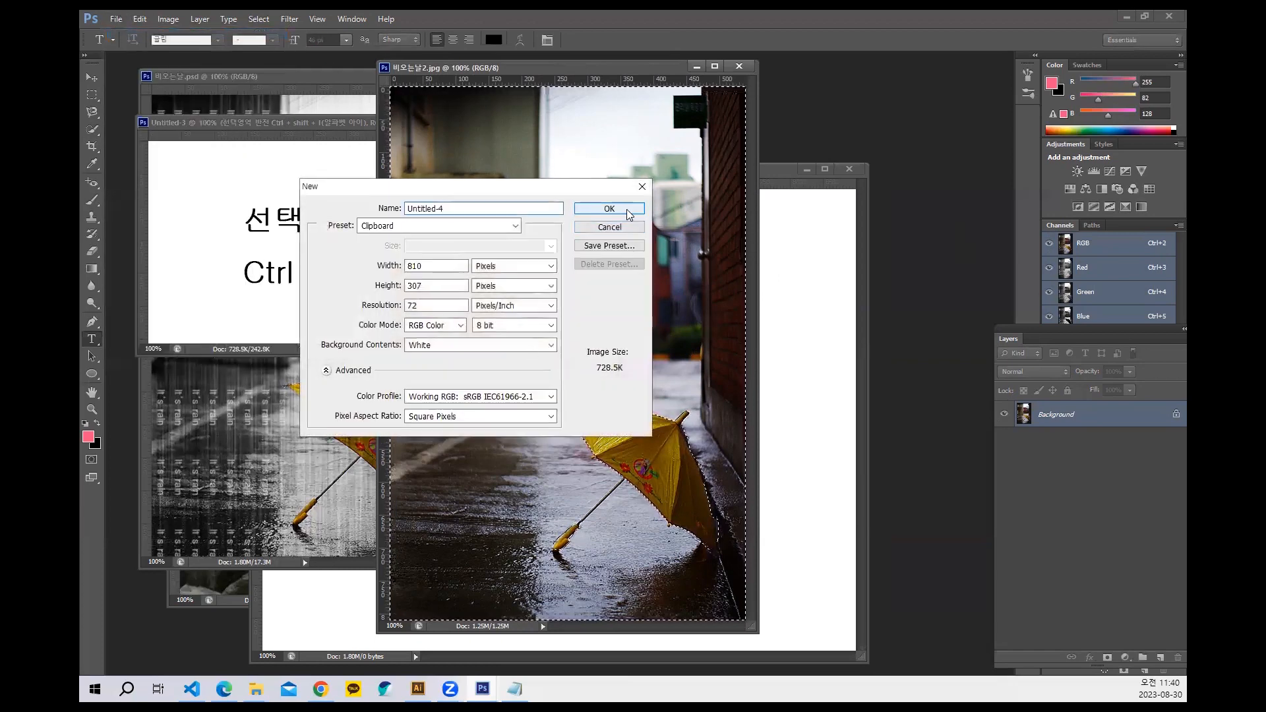
{"action": "left_click", "coordinate": [627, 215]}
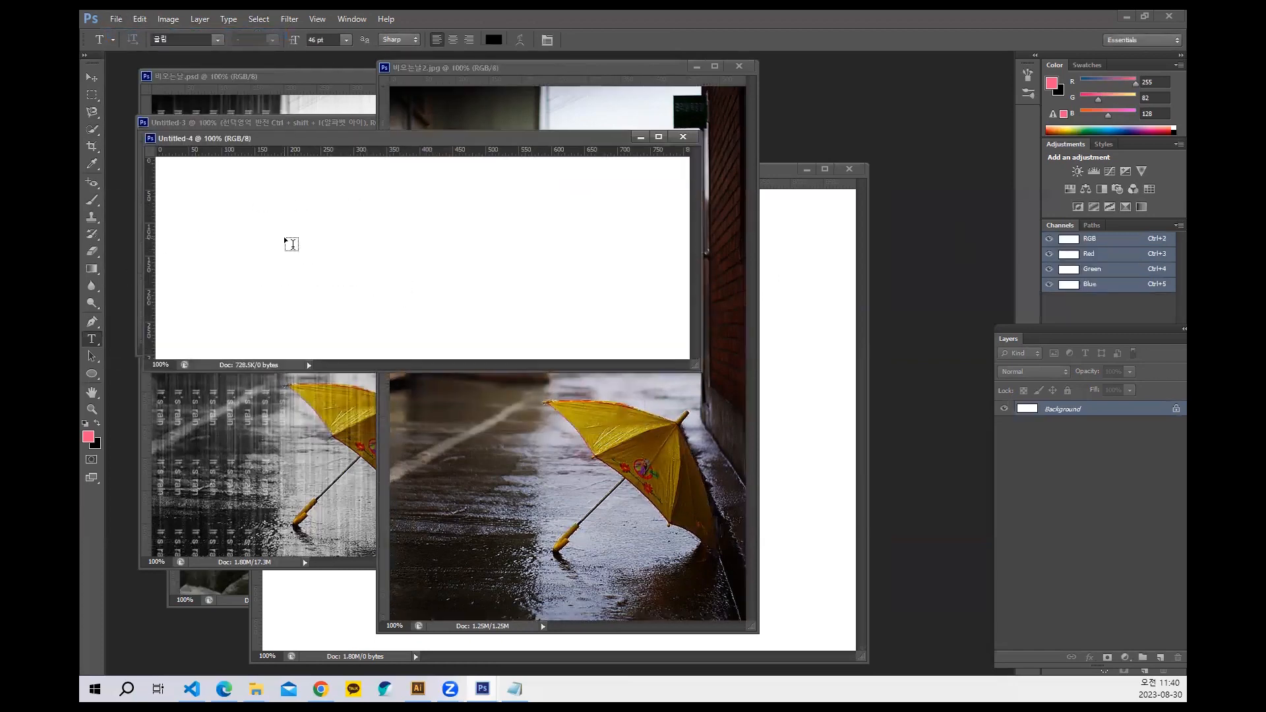
Add the text line "흑백으로 변경" at 46 pt on the new canvas.
{"action": "left_click", "coordinate": [291, 244]}
{"action": "type", "text": "흡ㄹ"}
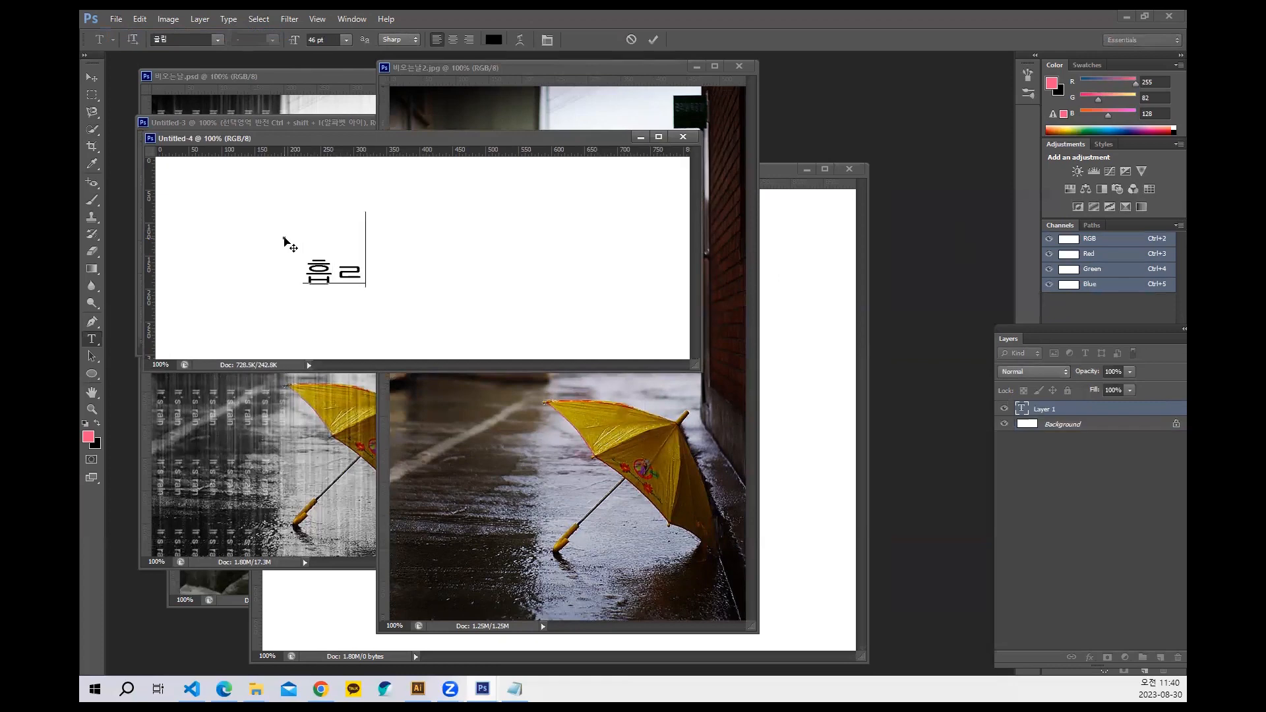
{"action": "key", "text": "BackSpace"}
{"action": "type", "text": "배"}
{"action": "key", "text": "BackSpace"}
{"action": "key", "text": "BackSpace"}
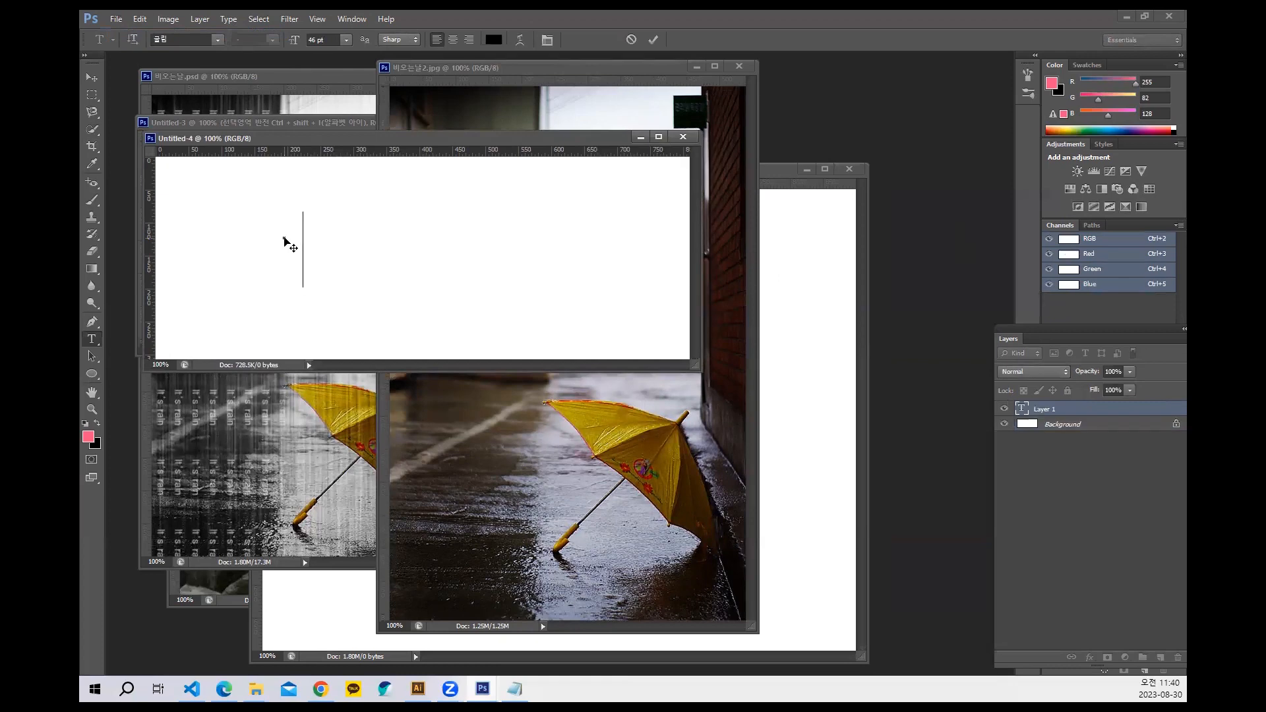
{"action": "type", "text": "흑백으로 벼"}
{"action": "type", "text": "ㄴ경"}
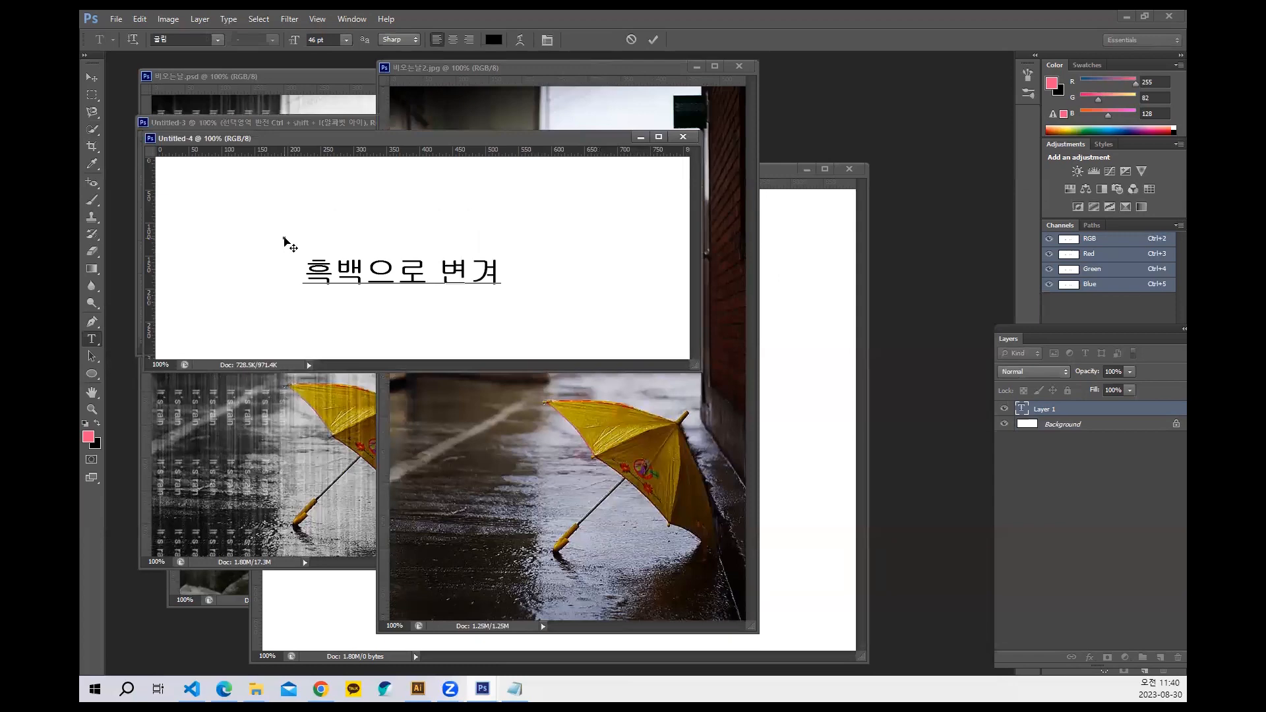
Add the second line "Ctrl + Shift + U" to the note, commit the text and move it slightly up on the canvas.
{"action": "key", "text": "Return"}
{"action": "type", "text": "Ctrl"}
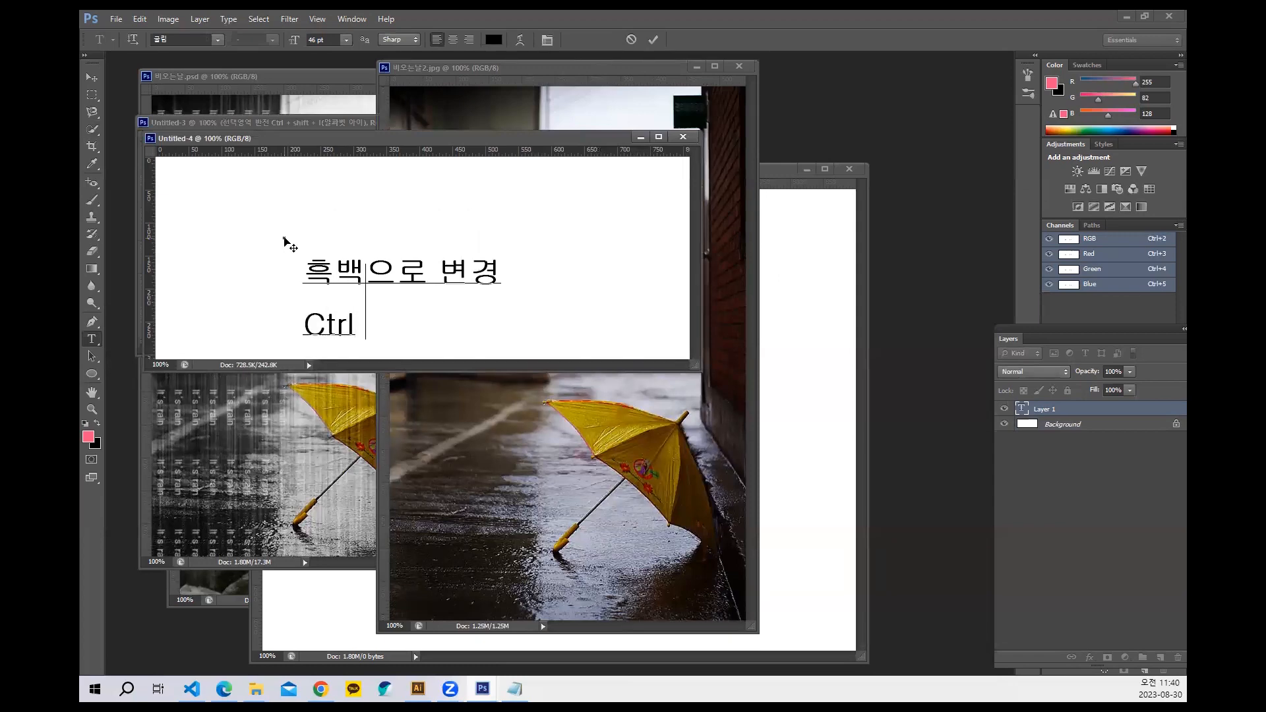
{"action": "type", "text": "  +S"}
{"action": "key", "text": "Left"}
{"action": "key", "text": "Right"}
{"action": "type", "text": "hit"}
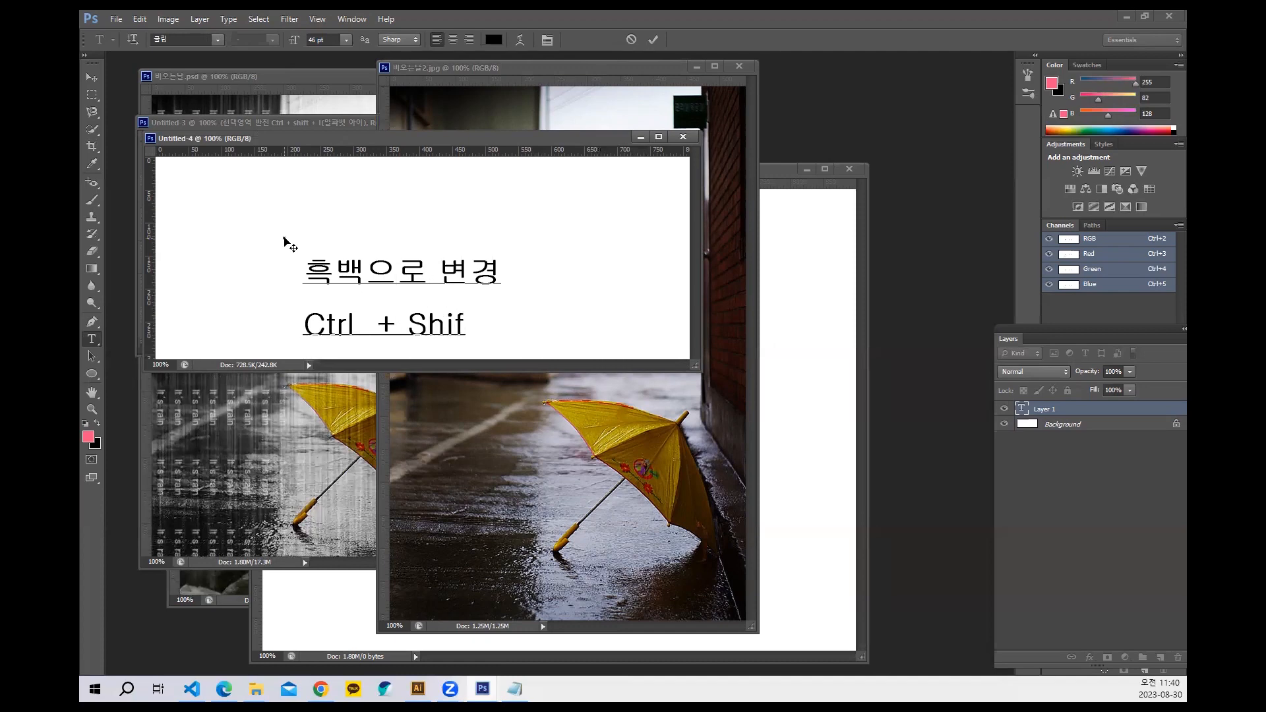
{"action": "type", "text": "t + U"}
{"action": "left_click", "coordinate": [653, 40]}
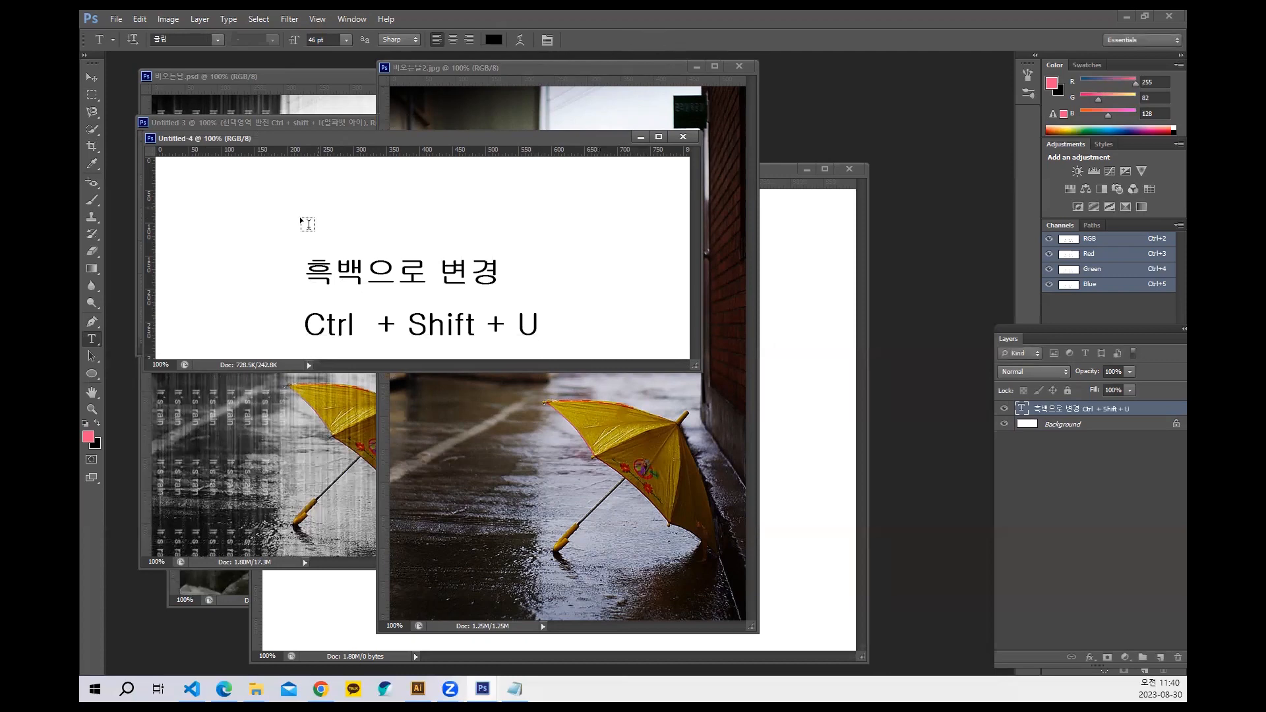
{"action": "left_click", "coordinate": [91, 78]}
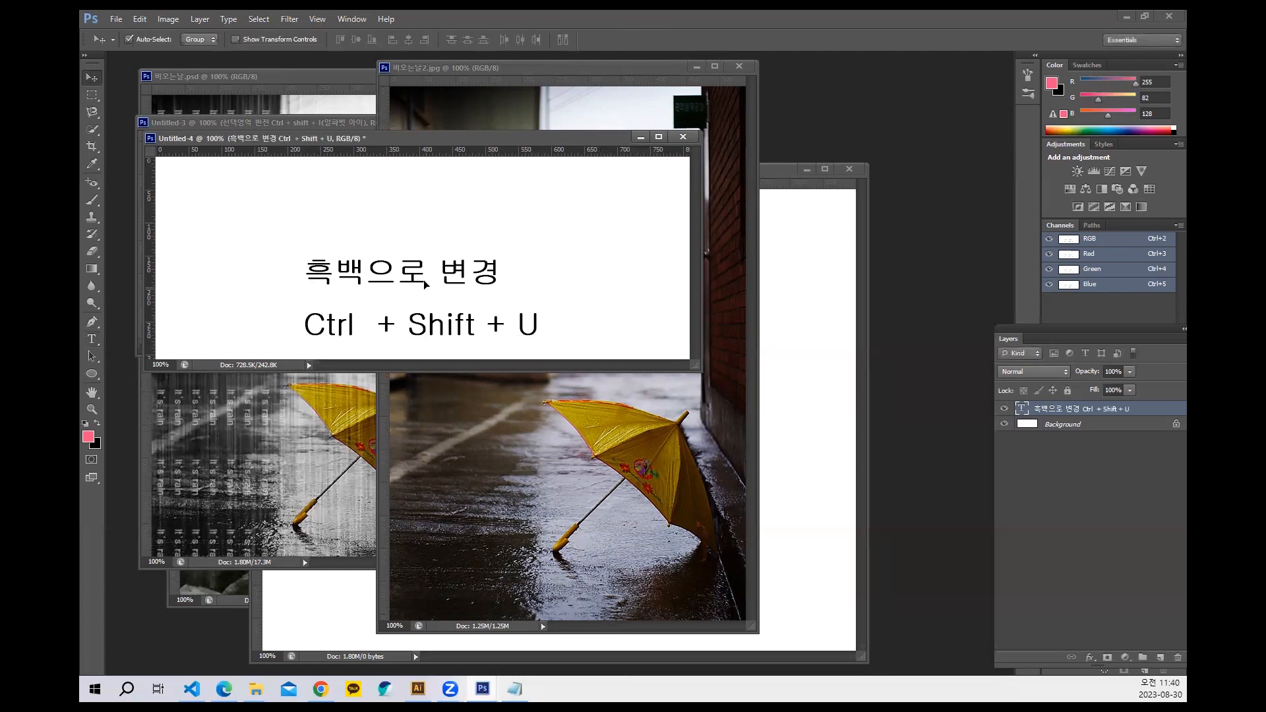
{"action": "left_click_drag", "start_coordinate": [426, 285], "coordinate": [419, 250]}
Desaturate the selected background around the umbrella in 비오는날2.jpg to black and white.
{"action": "left_click", "coordinate": [505, 440]}
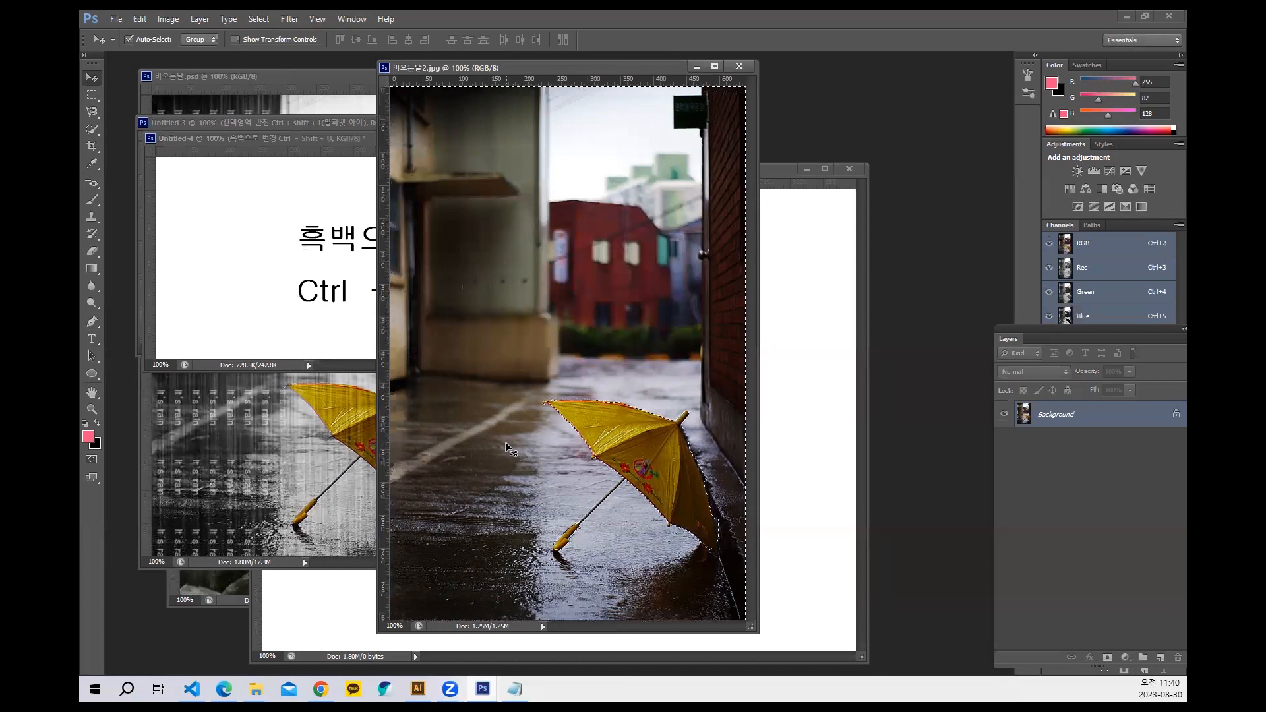
{"action": "key", "text": "ctrl+shift+u"}
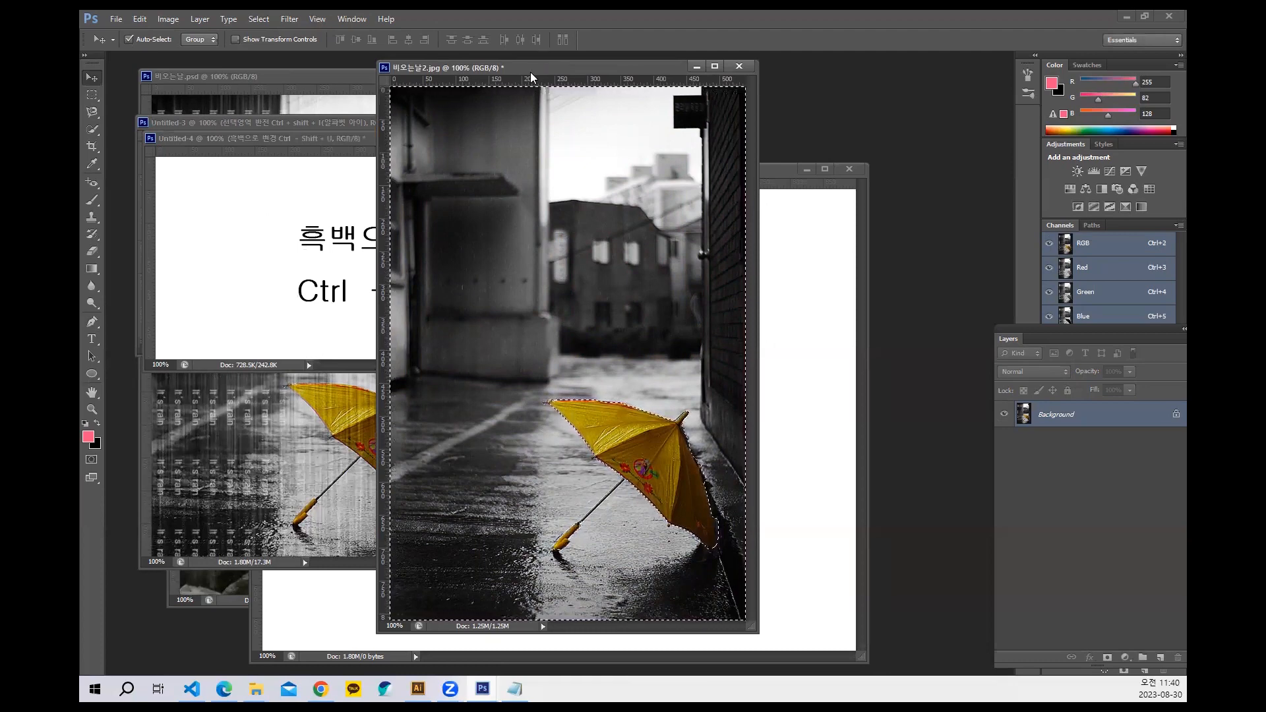
Copy the umbrella photo from 비오는날2.jpg into the blank Untitled-2 document as a new layer.
{"action": "left_click_drag", "start_coordinate": [531, 74], "coordinate": [448, 92]}
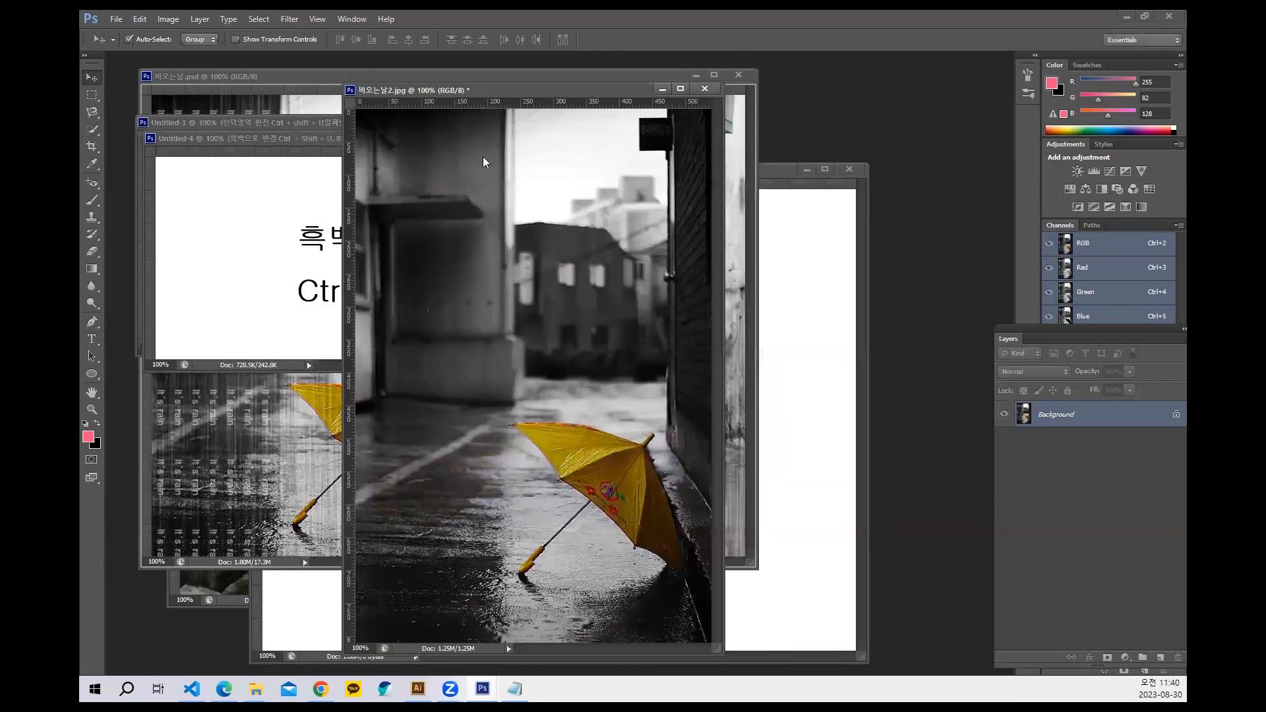
{"action": "left_click_drag", "start_coordinate": [360, 92], "coordinate": [350, 162]}
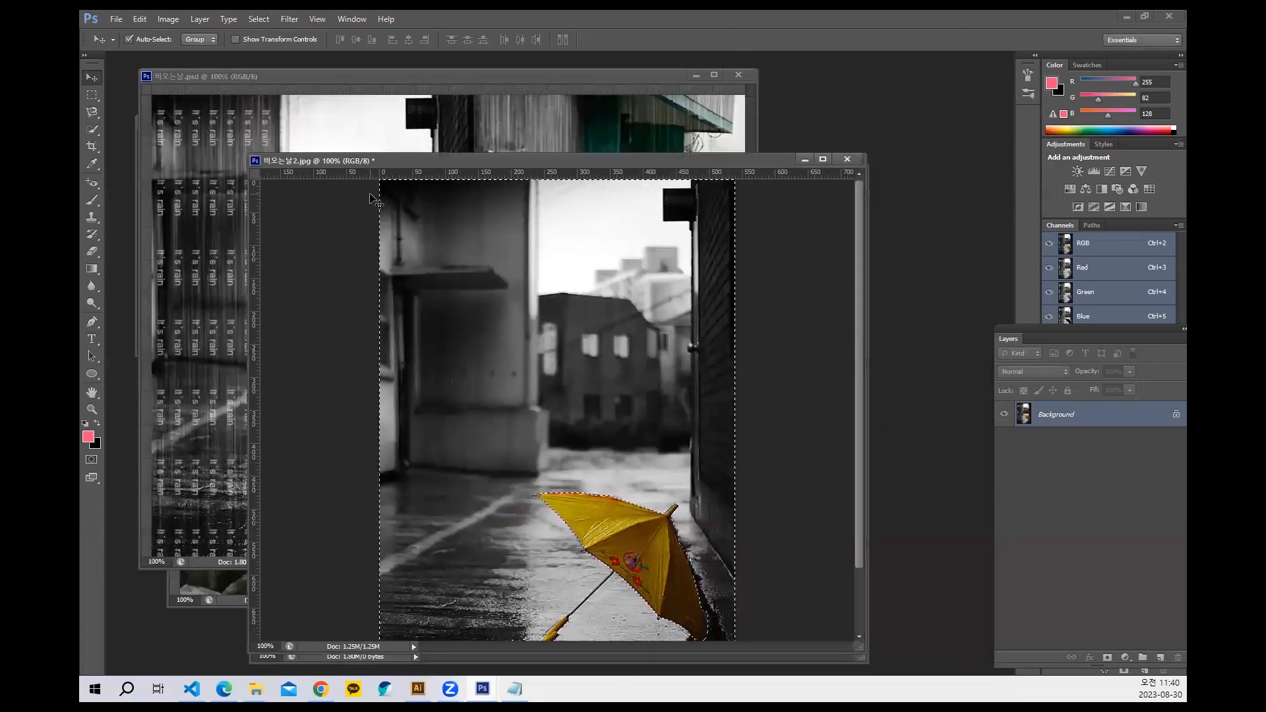
{"action": "mouse_move", "coordinate": [548, 160]}
{"action": "left_mouse_down"}
{"action": "mouse_move", "coordinate": [403, 143]}
{"action": "mouse_move", "coordinate": [453, 177]}
{"action": "mouse_move", "coordinate": [530, 161]}
{"action": "left_mouse_up"}
{"action": "left_click", "coordinate": [785, 330]}
{"action": "left_click", "coordinate": [294, 399]}
{"action": "left_click_drag", "start_coordinate": [533, 468], "coordinate": [825, 430]}
Close 비오는날2.jpg and shift the umbrella photo to the left edge of the Untitled-2 canvas.
{"action": "left_click", "coordinate": [294, 166]}
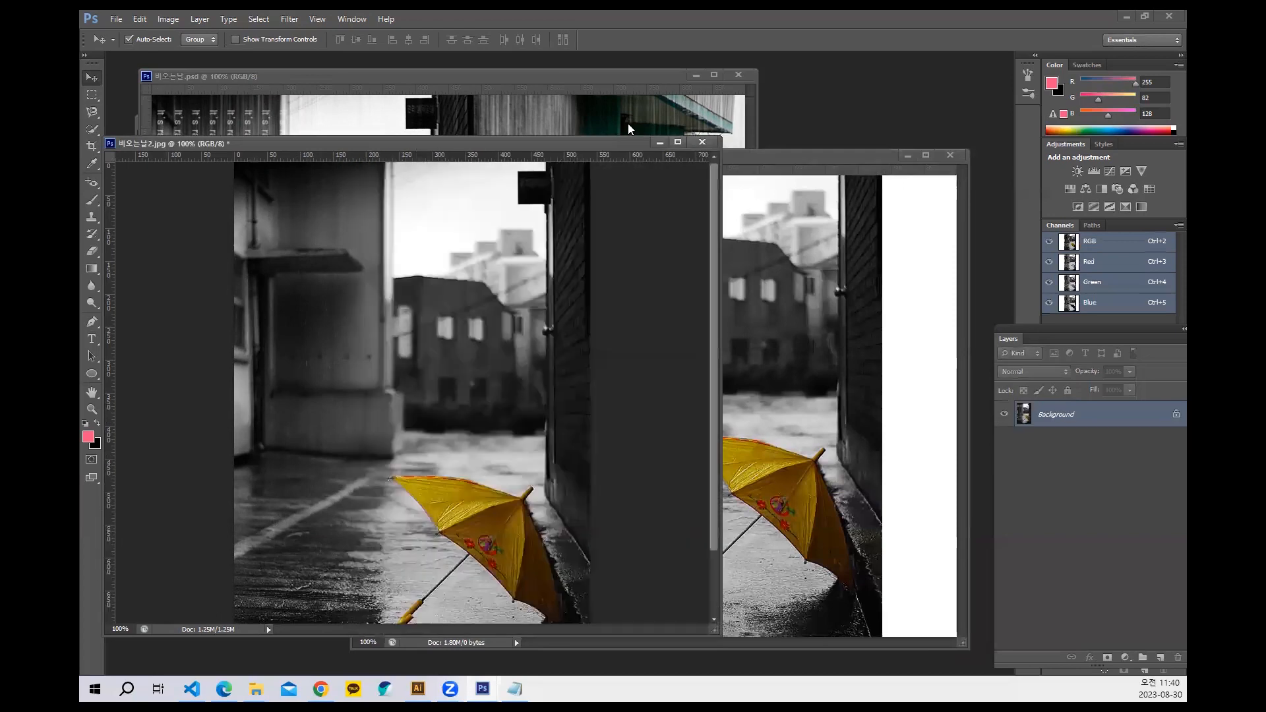
{"action": "left_click", "coordinate": [702, 143]}
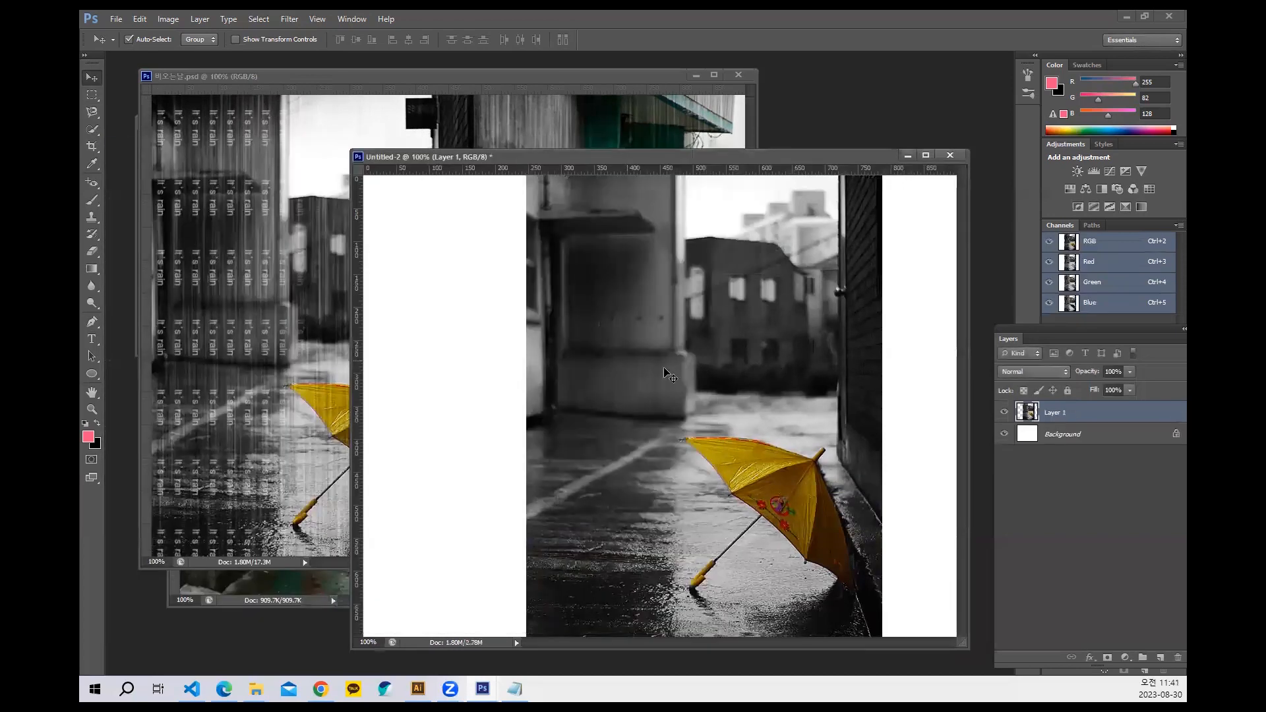
{"action": "left_click_drag", "start_coordinate": [666, 363], "coordinate": [494, 364]}
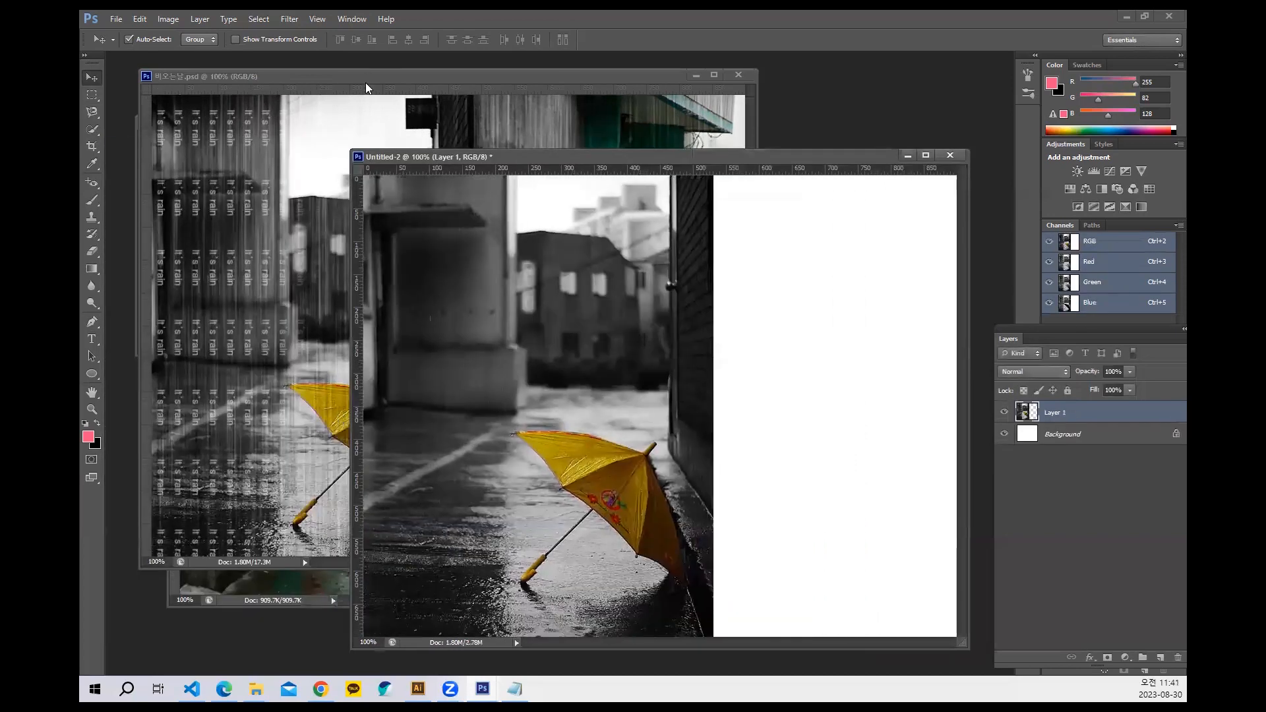
Select the teal doorway, the girl and the step in 비오는날1.jpg with Quick Selection, leaving out the grey walls.
{"action": "left_click_drag", "start_coordinate": [374, 80], "coordinate": [468, 80]}
{"action": "left_click", "coordinate": [239, 367]}
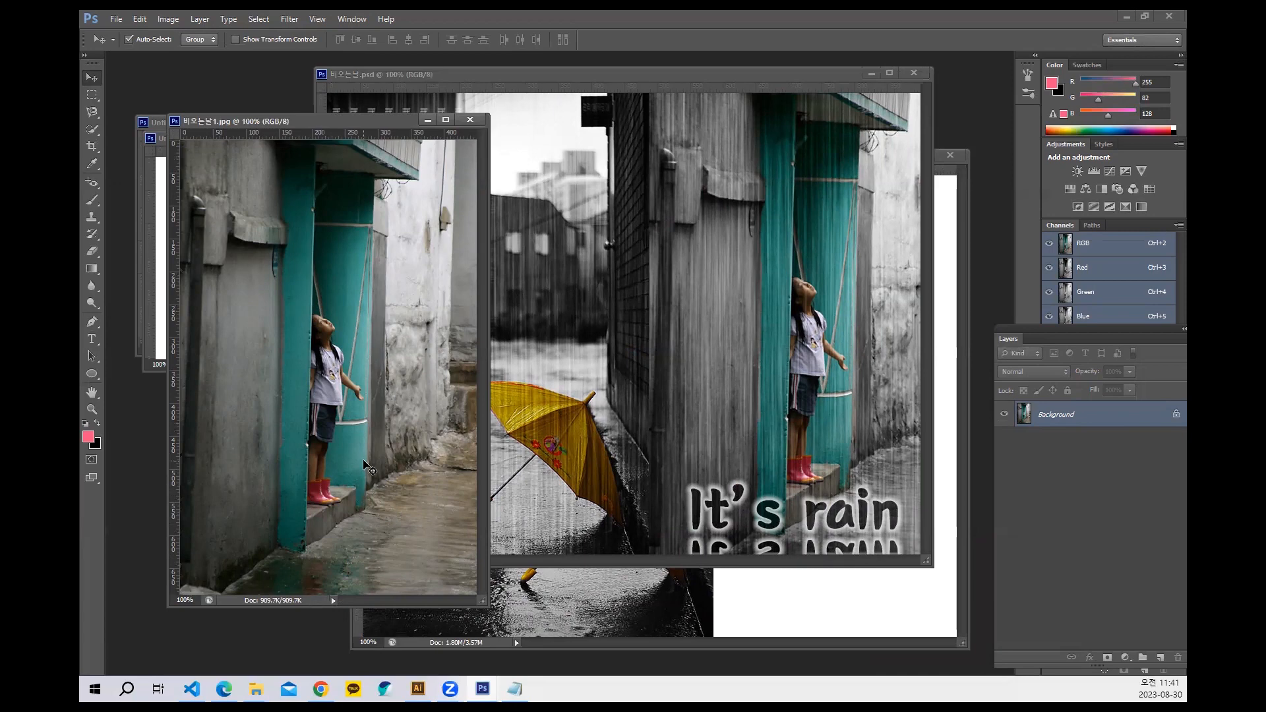
{"action": "left_click", "coordinate": [92, 129]}
{"action": "mouse_move", "coordinate": [376, 158]}
{"action": "left_mouse_down"}
{"action": "mouse_move", "coordinate": [298, 163]}
{"action": "mouse_move", "coordinate": [297, 250]}
{"action": "left_mouse_up"}
{"action": "mouse_move", "coordinate": [313, 361]}
{"action": "left_mouse_down"}
{"action": "mouse_move", "coordinate": [306, 422]}
{"action": "mouse_move", "coordinate": [334, 350]}
{"action": "left_mouse_up"}
{"action": "left_click_drag", "start_coordinate": [248, 191], "coordinate": [222, 147], "text": "alt"}
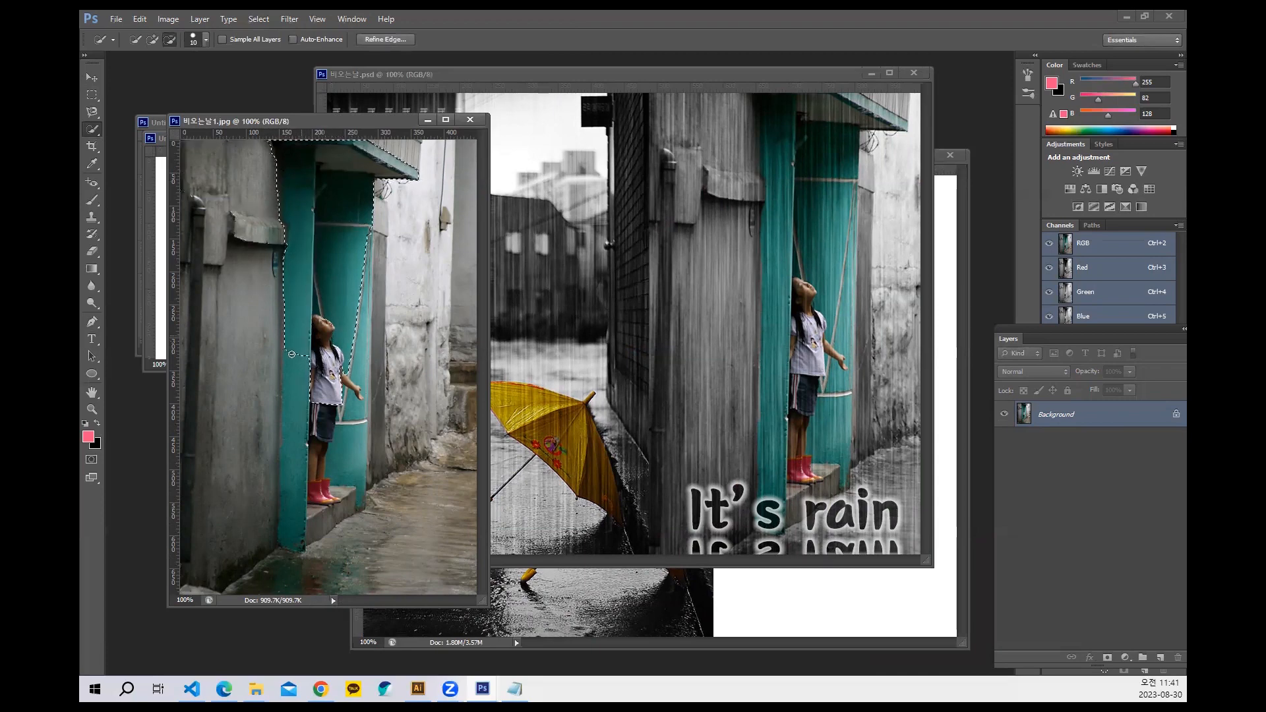
{"action": "mouse_move", "coordinate": [299, 404]}
{"action": "left_mouse_down"}
{"action": "mouse_move", "coordinate": [301, 528]}
{"action": "mouse_move", "coordinate": [366, 350]}
{"action": "left_mouse_up"}
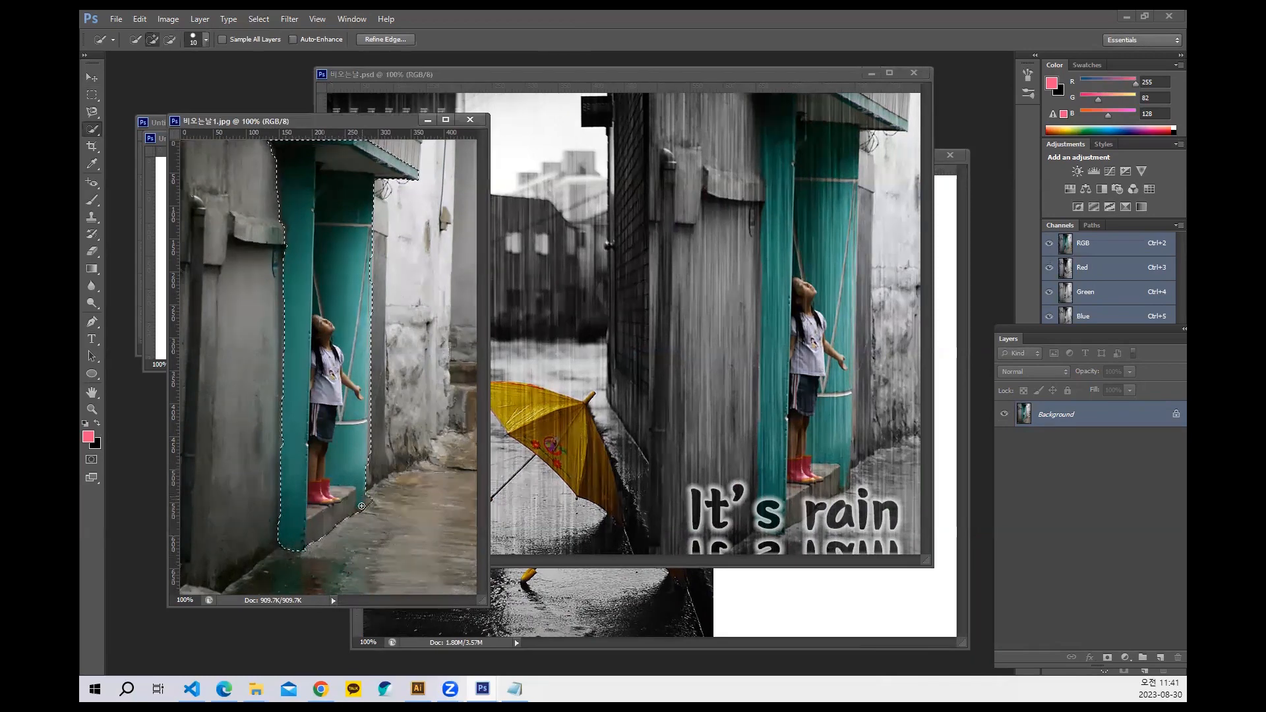
{"action": "left_click_drag", "start_coordinate": [359, 505], "coordinate": [321, 524]}
Invert the selection, desaturate the surroundings of the doorway to black and white, and clear the selection.
{"action": "key", "text": "ctrl+shift+i"}
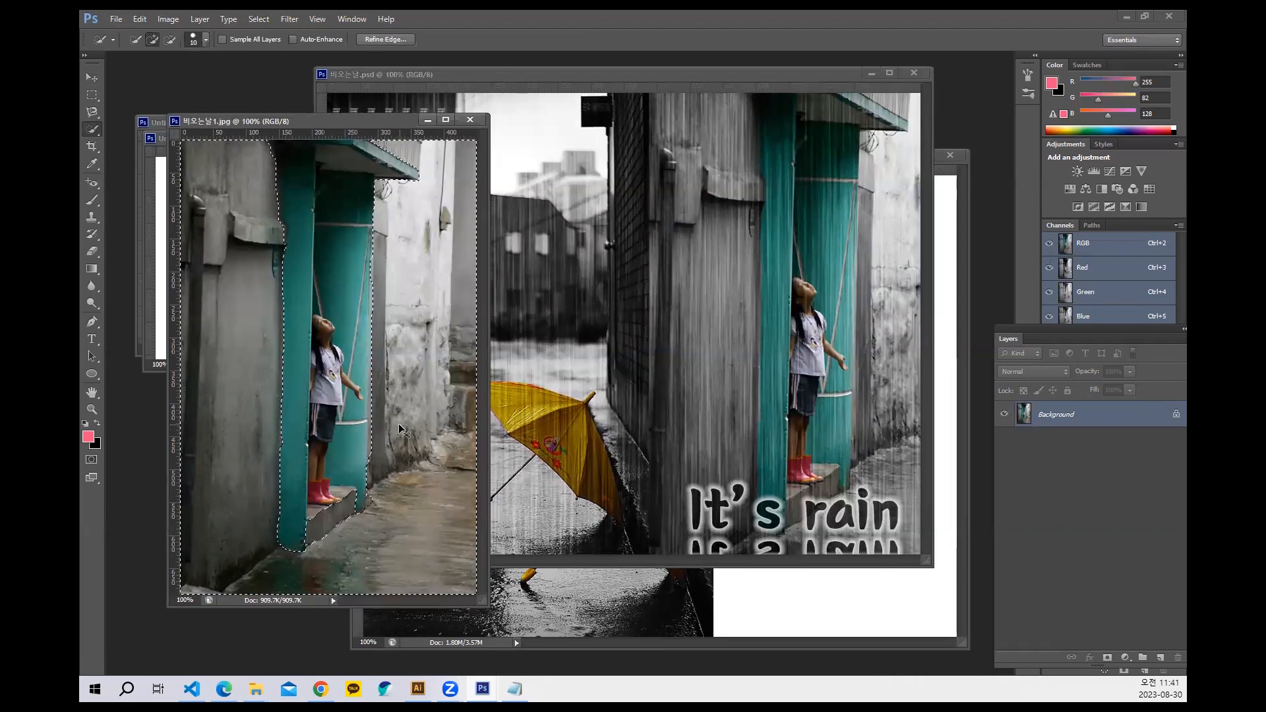
{"action": "key", "text": "ctrl+shift+u"}
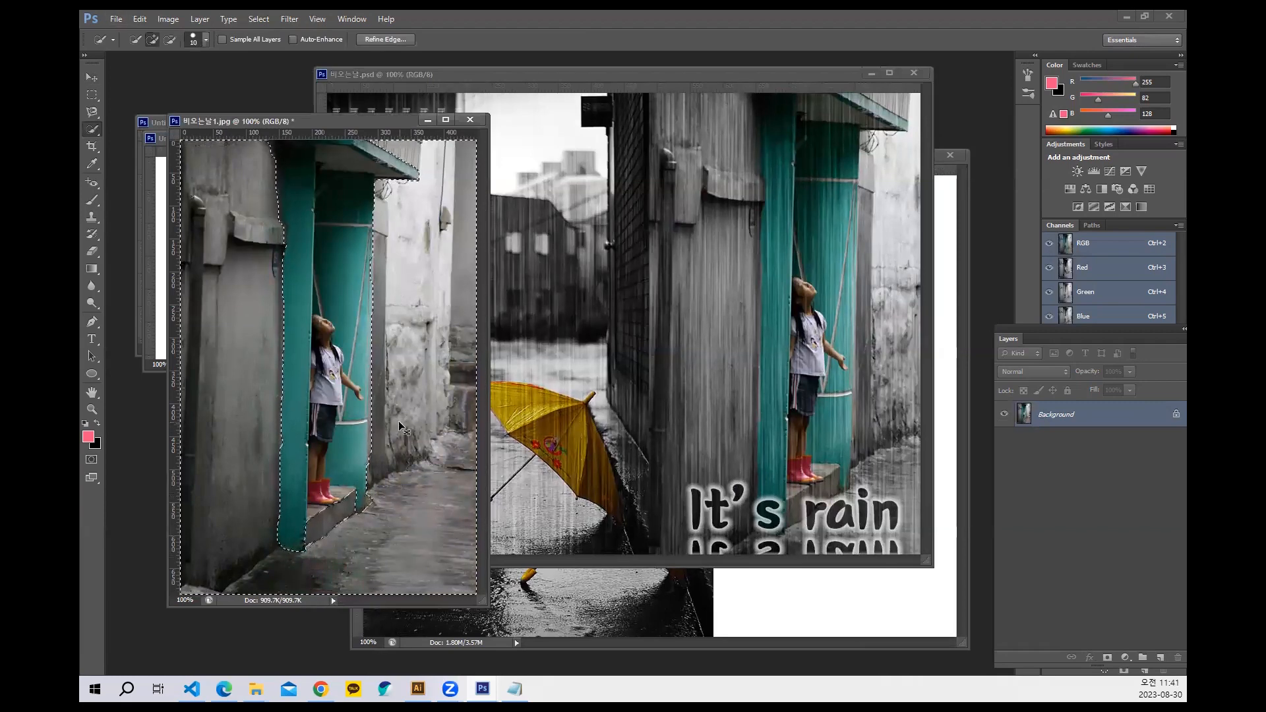
{"action": "key", "text": "ctrl+d"}
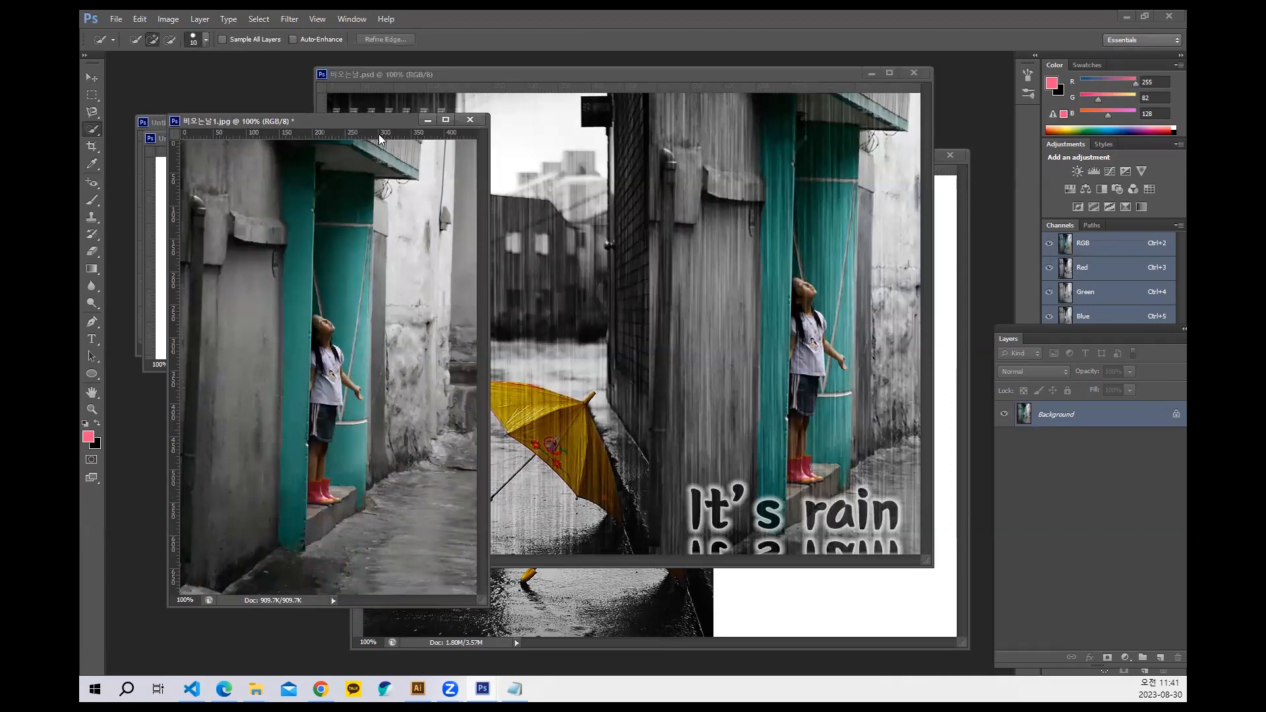
Copy the girl photo from 비오는날1.jpg into Untitled-2, placing it beside the umbrella photo.
{"action": "left_click_drag", "start_coordinate": [581, 75], "coordinate": [354, 284]}
{"action": "left_click", "coordinate": [343, 122]}
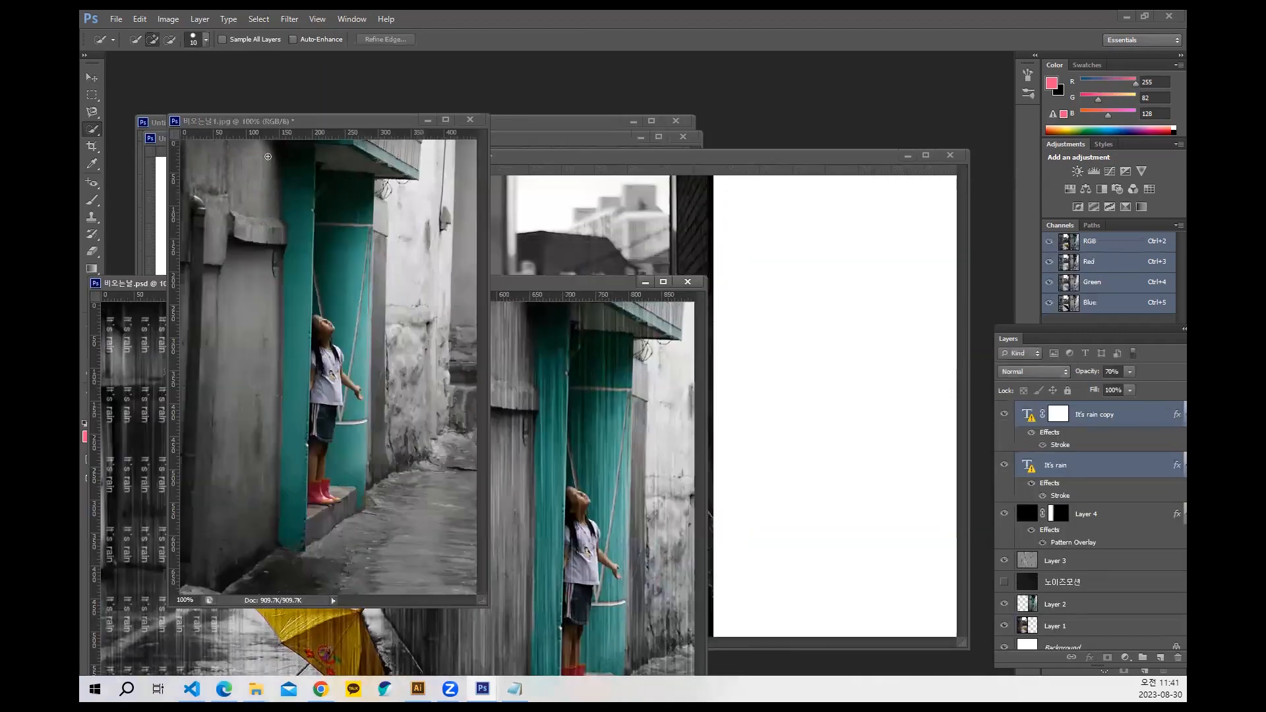
{"action": "left_click", "coordinate": [92, 77]}
{"action": "left_click_drag", "start_coordinate": [328, 356], "coordinate": [861, 387]}
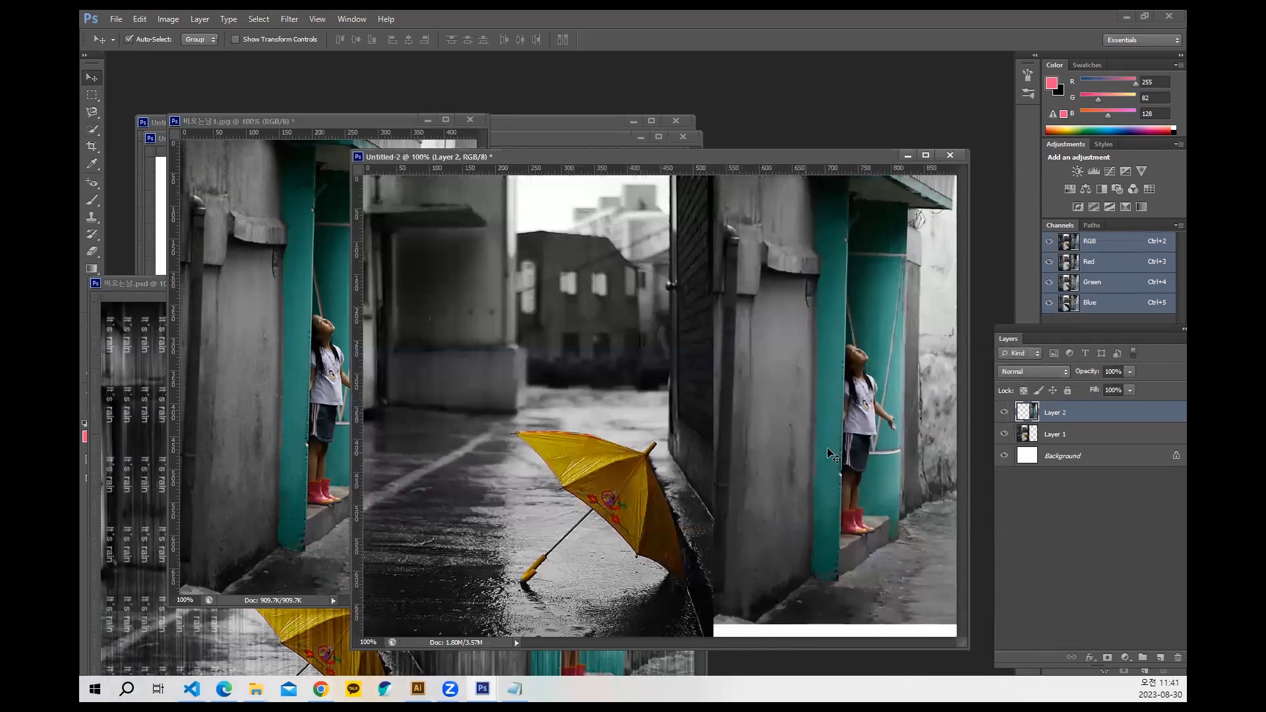
Enlarge the girl photo slightly with Free Transform so it covers the white gap along the canvas's lower edge.
{"action": "key", "text": "ctrl+t"}
{"action": "left_click_drag", "start_coordinate": [713, 624], "coordinate": [702, 646]}
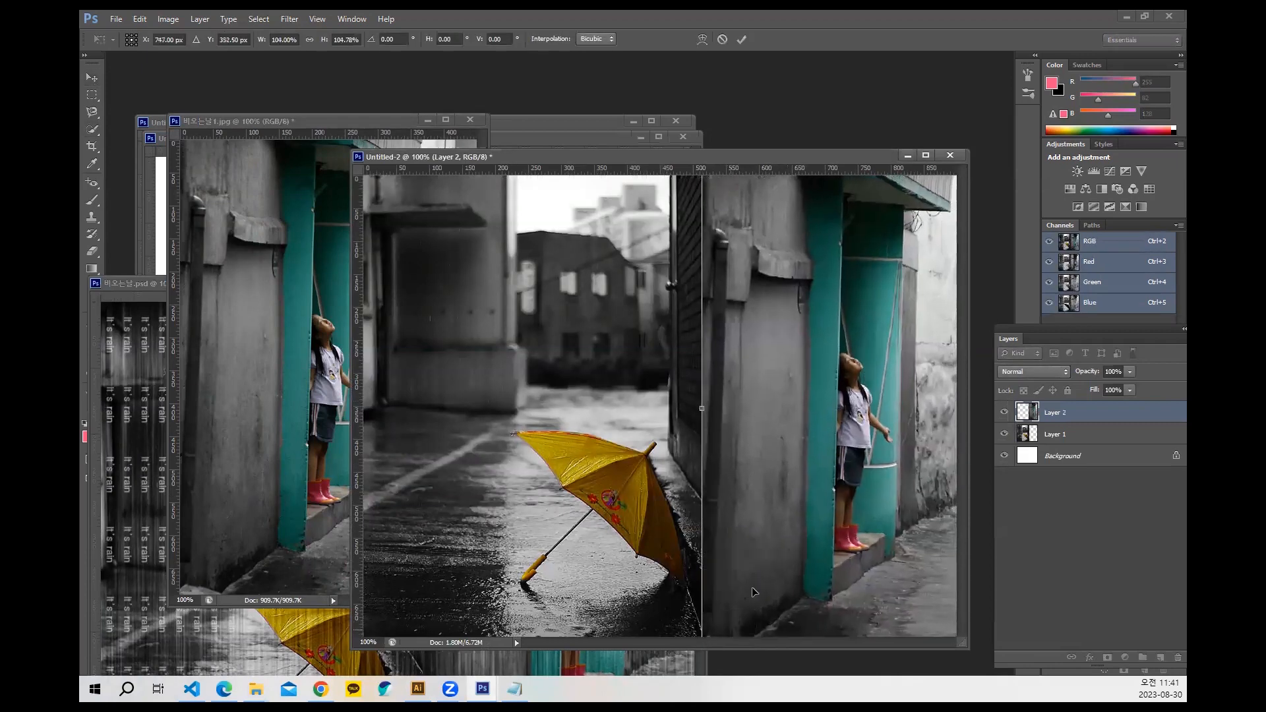
{"action": "left_click_drag", "start_coordinate": [748, 581], "coordinate": [751, 587]}
{"action": "key", "text": "Return"}
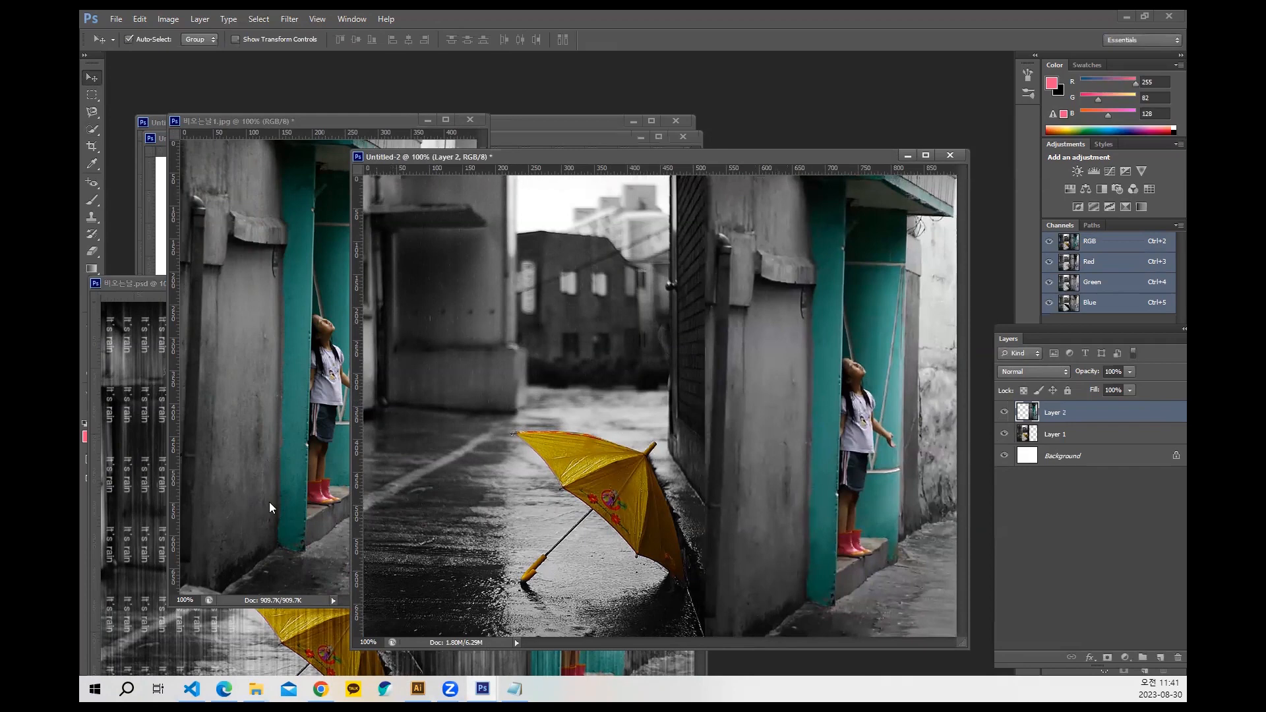
Close the source photo 비오는날1.jpg.
{"action": "left_click", "coordinate": [149, 547]}
{"action": "left_click", "coordinate": [285, 176]}
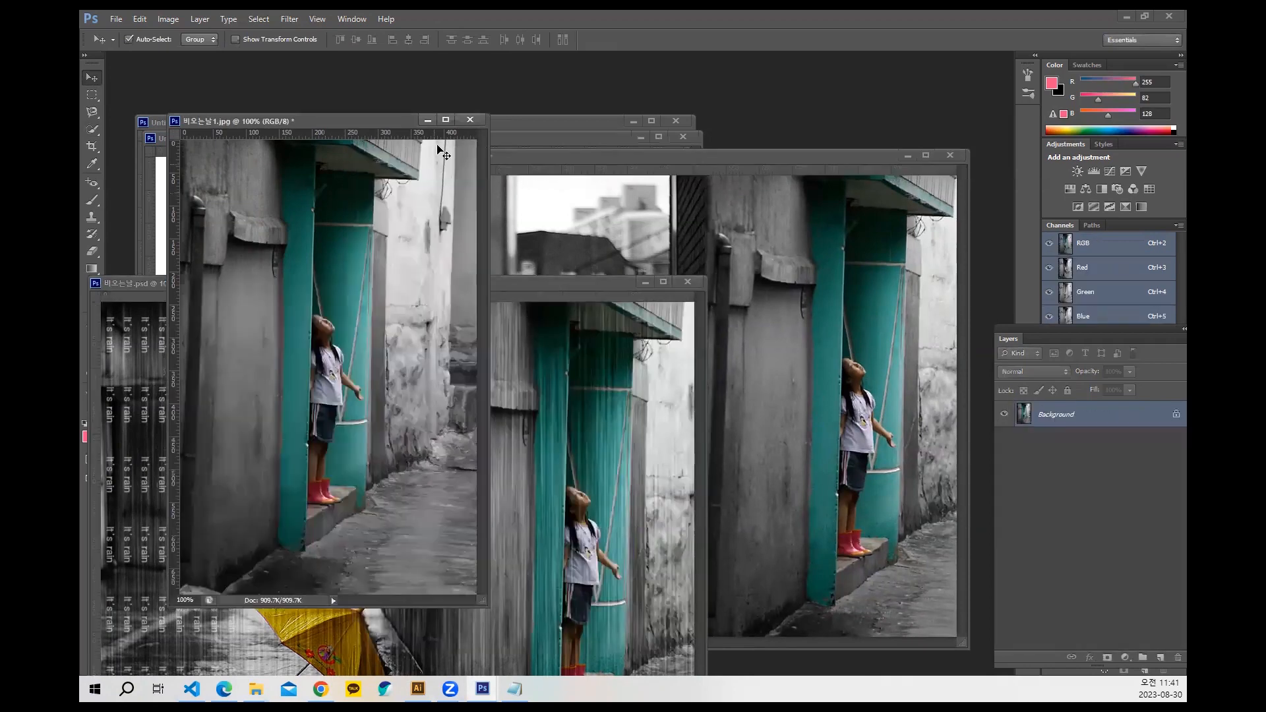
{"action": "left_click", "coordinate": [470, 120]}
{"action": "left_click", "coordinate": [673, 264]}
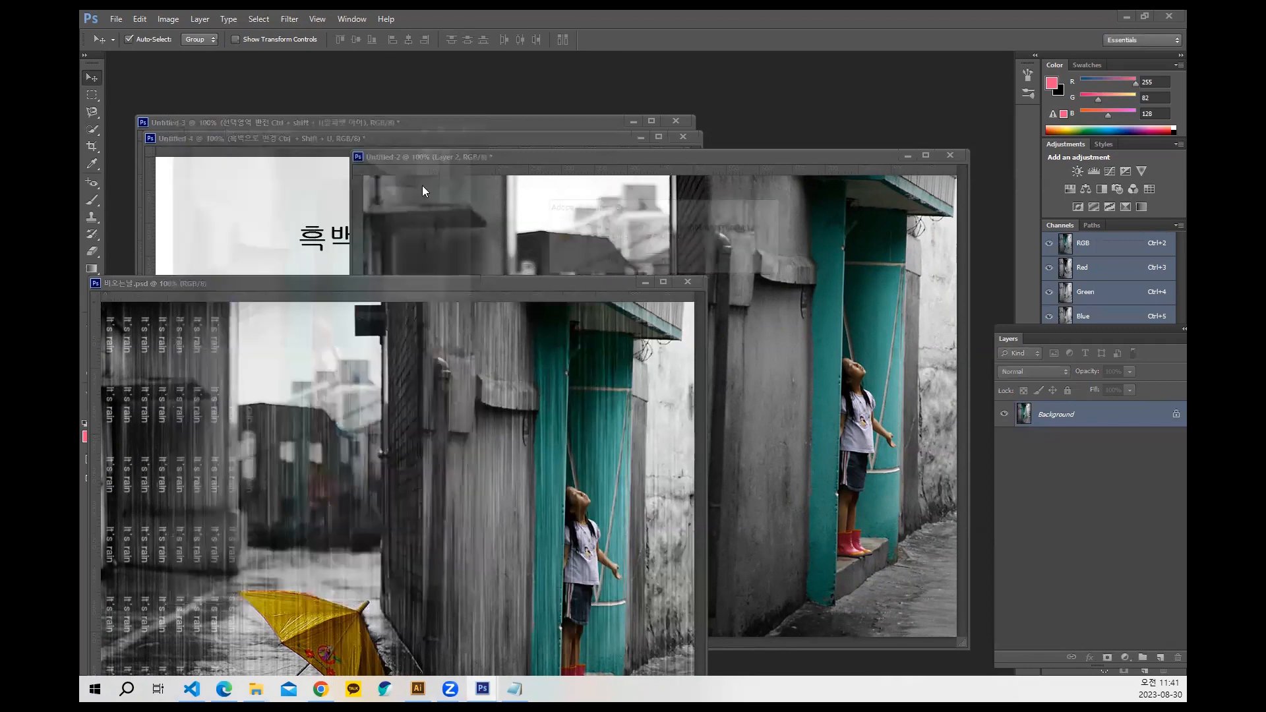
Stack the two shortcut note windows so that both texts are readable at once.
{"action": "left_click_drag", "start_coordinate": [329, 136], "coordinate": [286, 263]}
{"action": "left_click", "coordinate": [319, 136]}
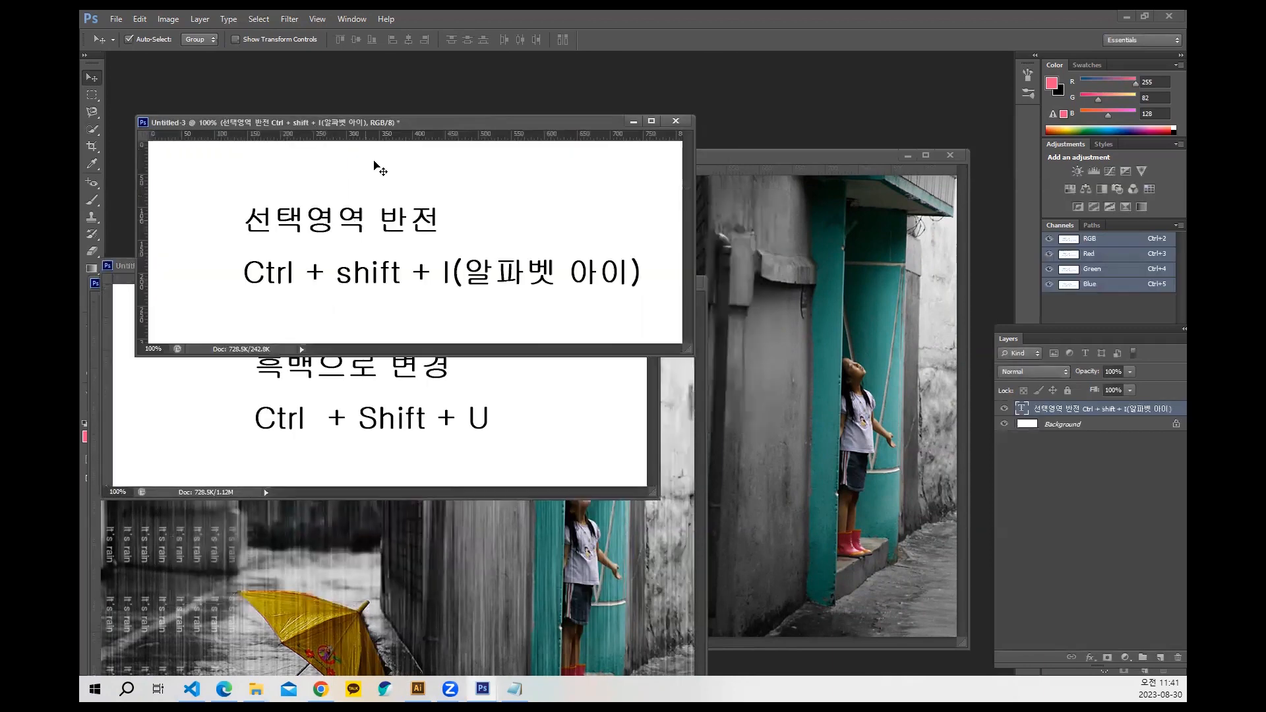
{"action": "left_click_drag", "start_coordinate": [390, 128], "coordinate": [377, 73]}
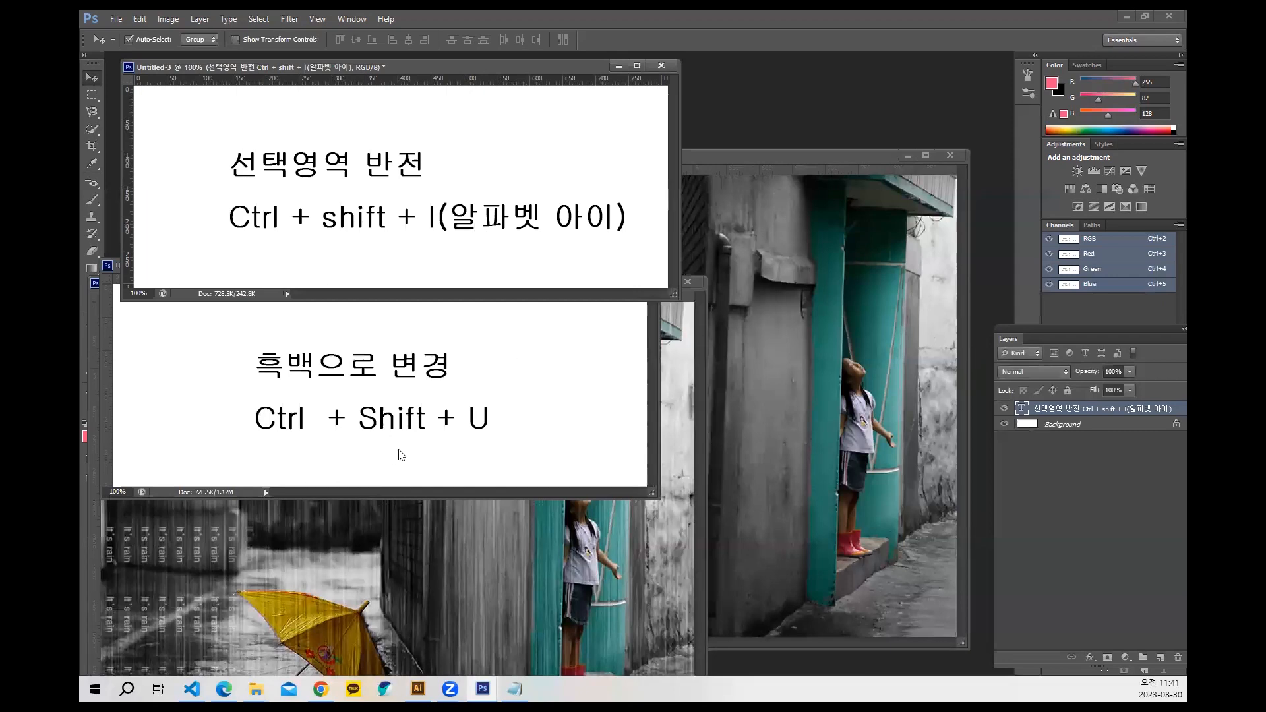
Position the Untitled-2 and 비오는날.psd windows so the new composite can be compared with the finished one.
{"action": "left_click", "coordinate": [737, 172]}
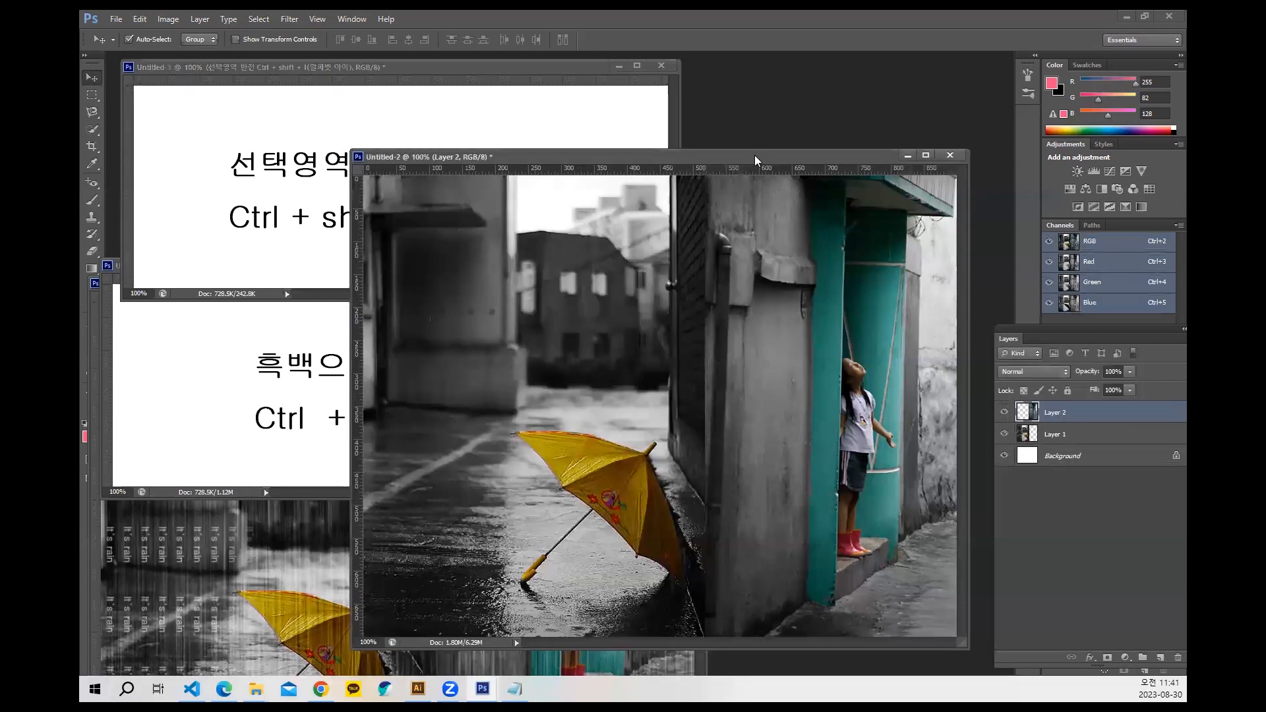
{"action": "left_click_drag", "start_coordinate": [755, 156], "coordinate": [748, 78]}
{"action": "left_click", "coordinate": [248, 529]}
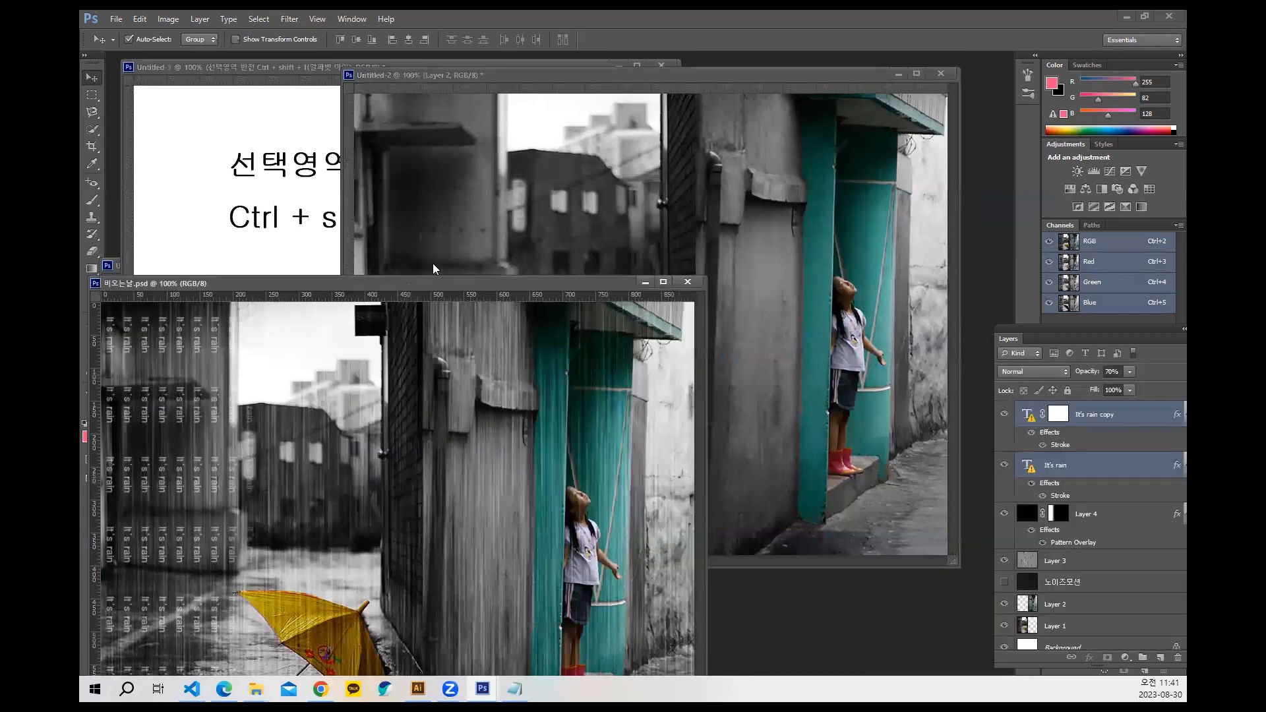
{"action": "left_click_drag", "start_coordinate": [430, 284], "coordinate": [461, 148]}
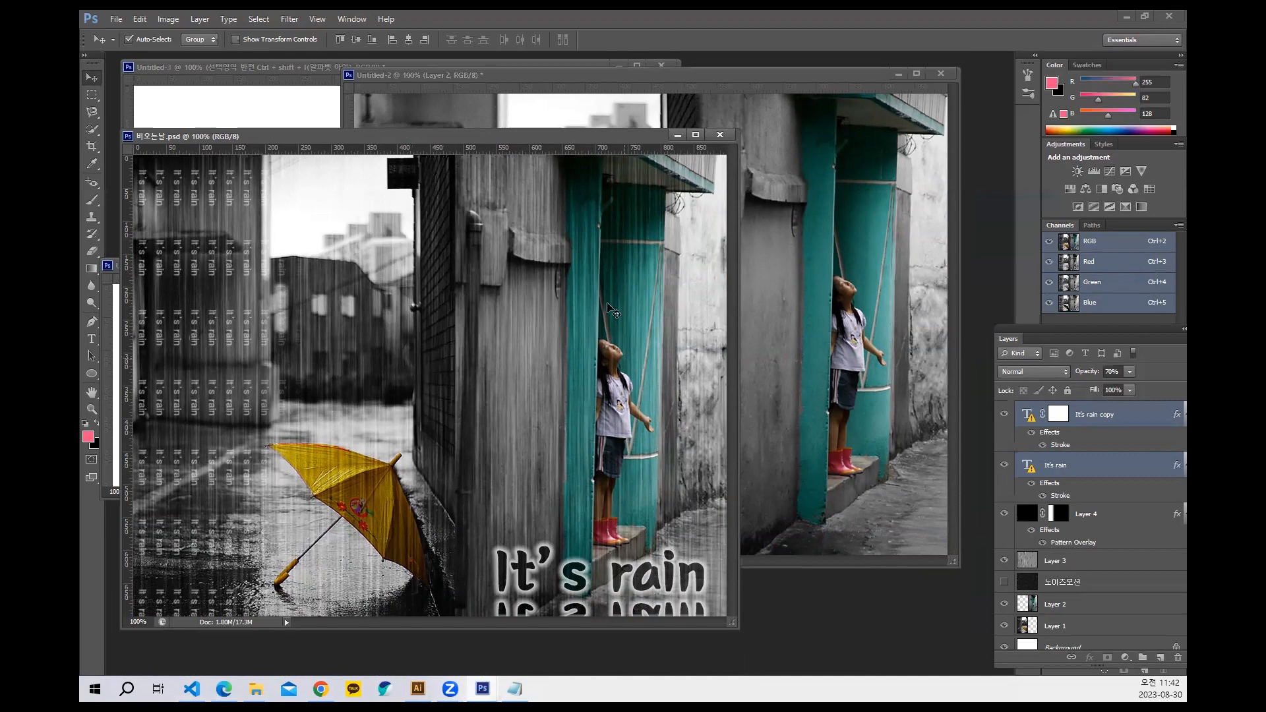
Compare Untitled-2 with the finished 비오는날.psd and add a new empty layer above the girl photo in Untitled-2.
{"action": "left_click", "coordinate": [872, 357]}
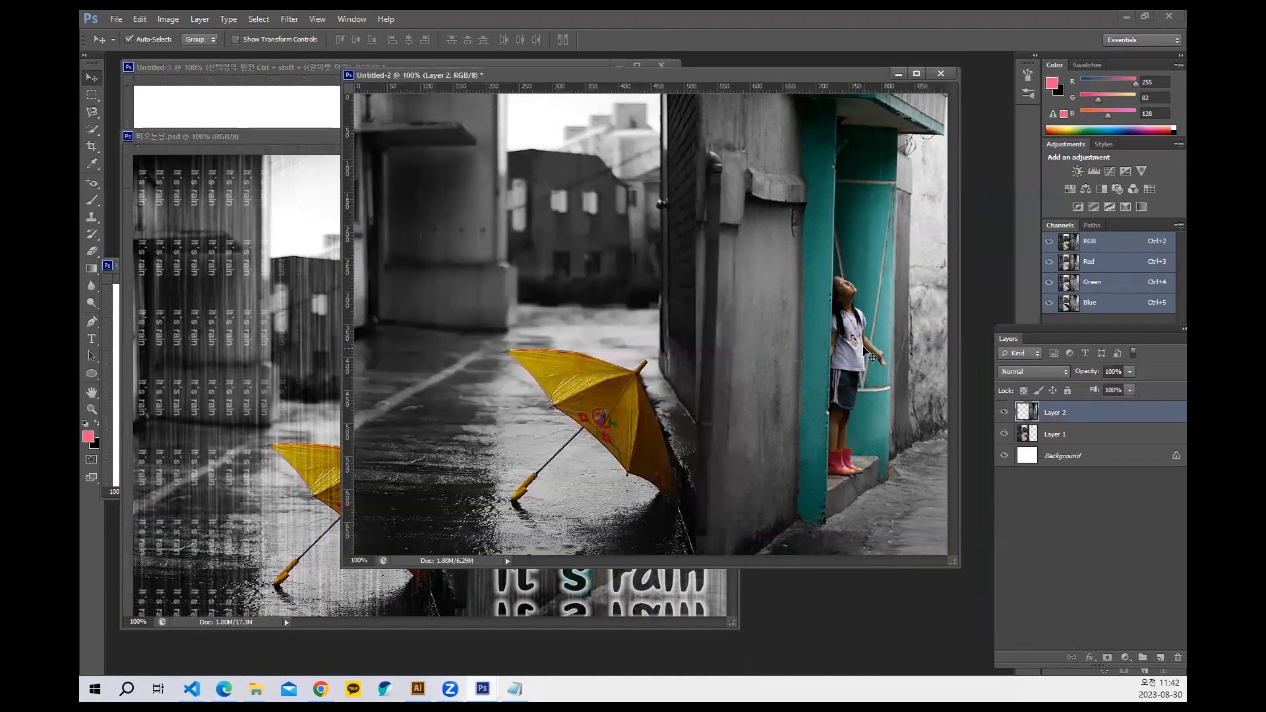
{"action": "left_click", "coordinate": [277, 364]}
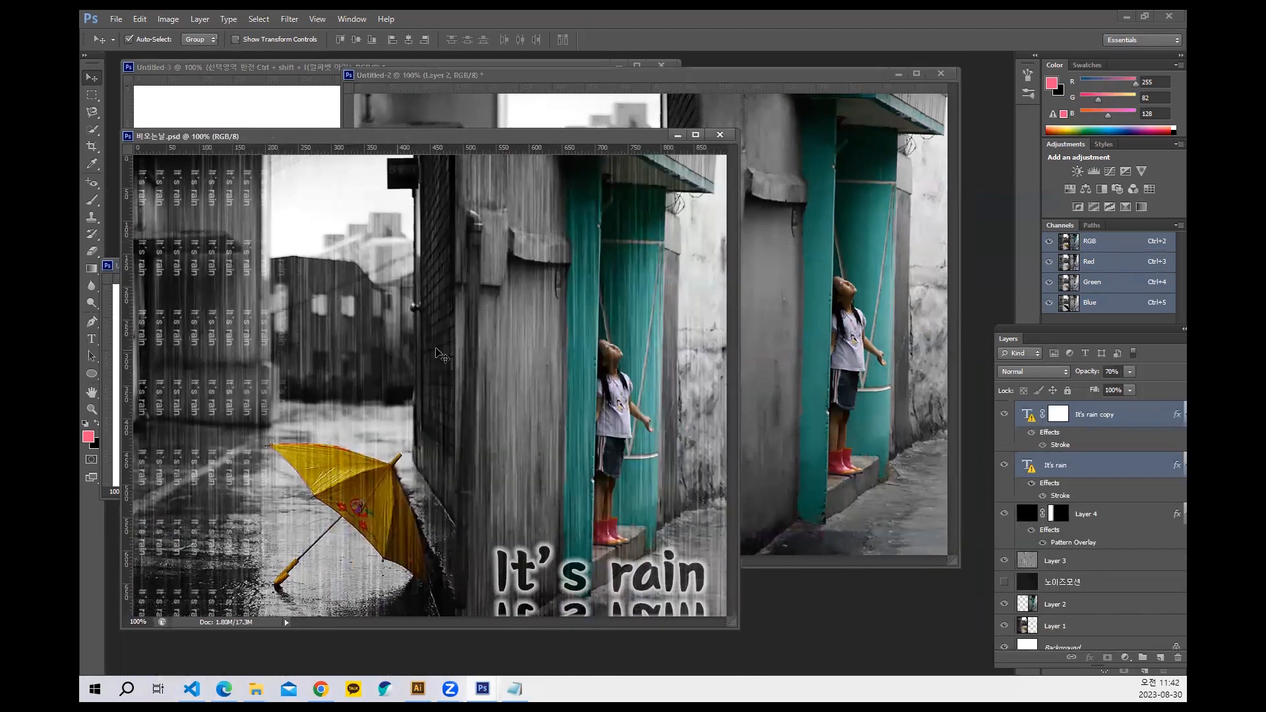
{"action": "left_click", "coordinate": [819, 99]}
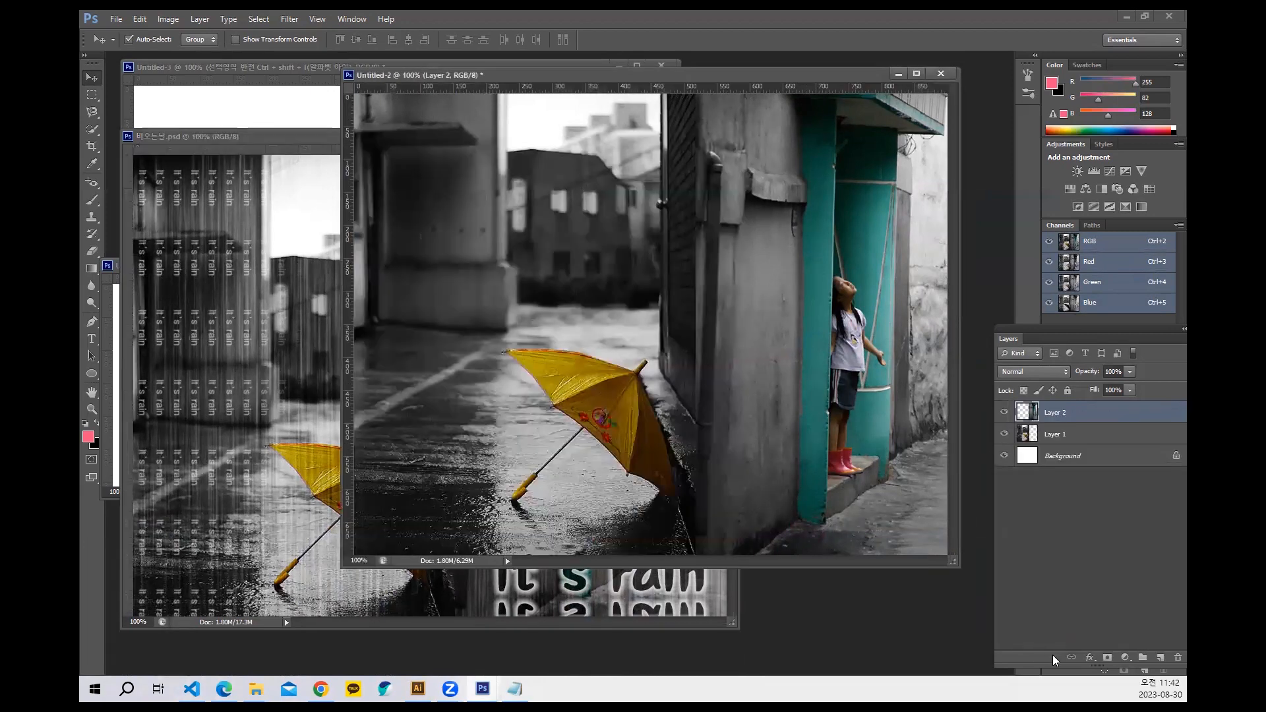
{"action": "left_click", "coordinate": [1160, 657]}
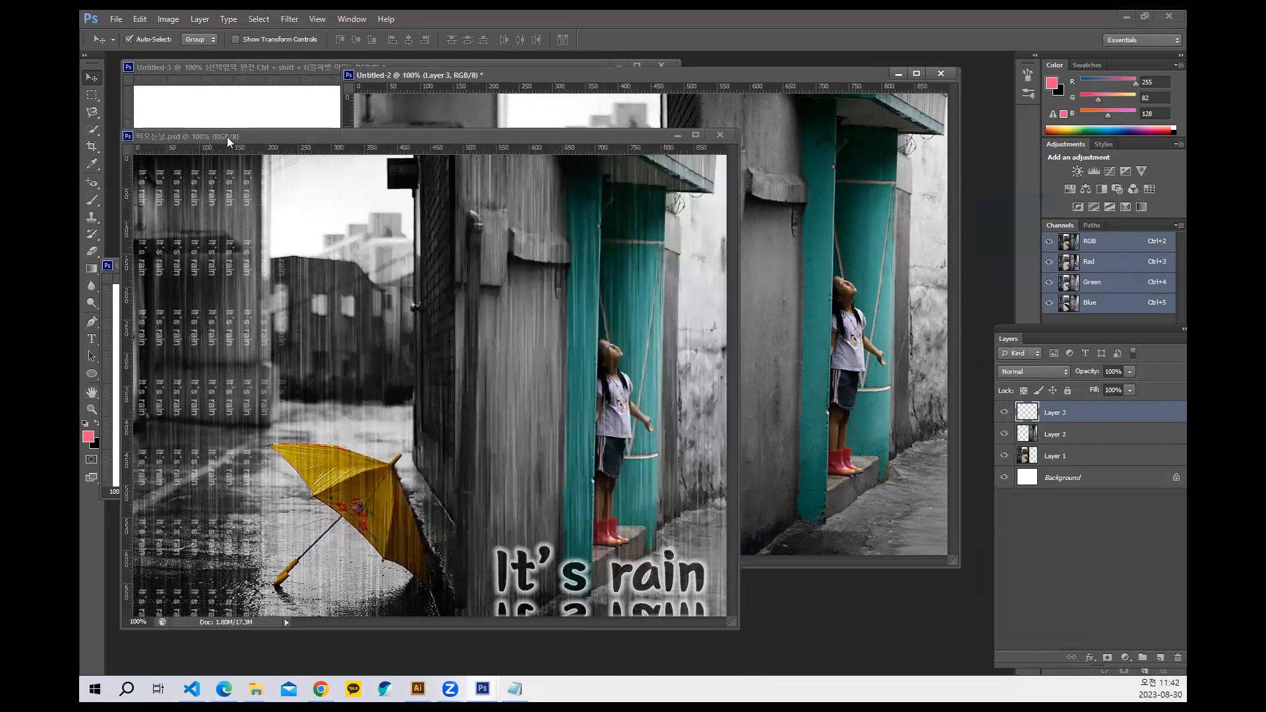
Move the finished composite aside and bring both shortcut notes in front of it.
{"action": "left_click_drag", "start_coordinate": [227, 137], "coordinate": [263, 137]}
{"action": "left_click", "coordinate": [231, 90]}
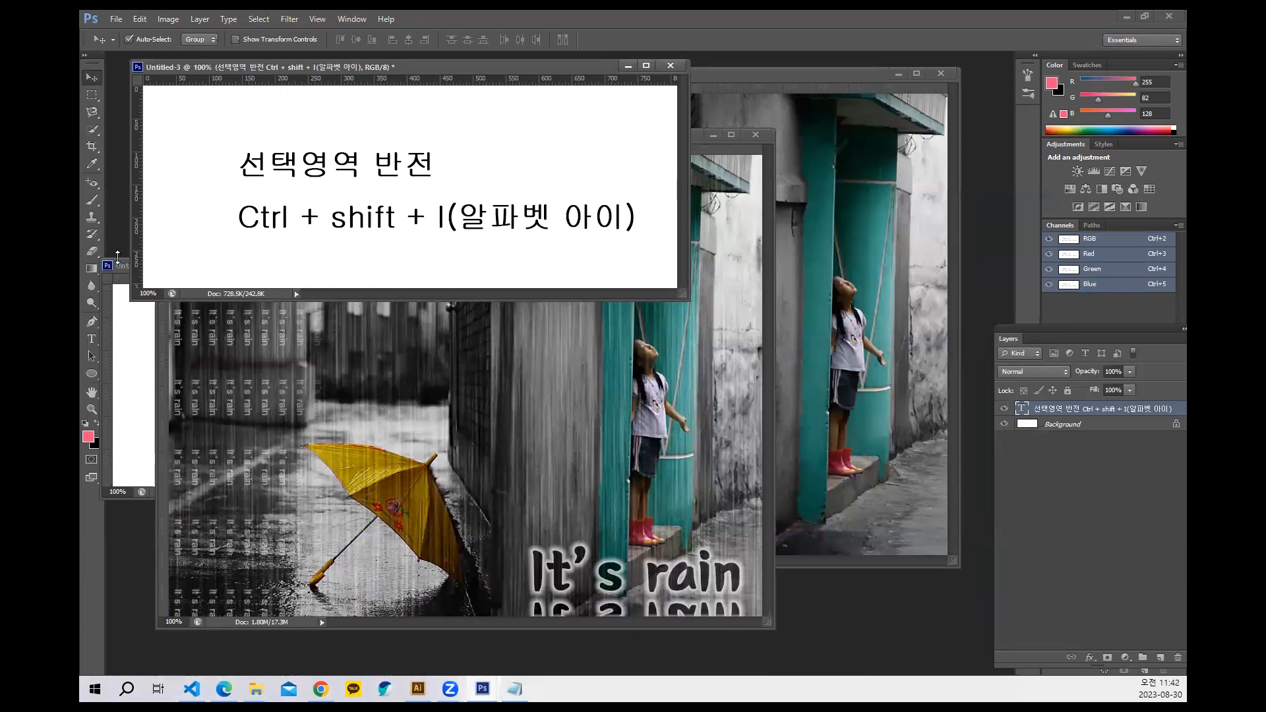
{"action": "left_click_drag", "start_coordinate": [121, 265], "coordinate": [161, 271]}
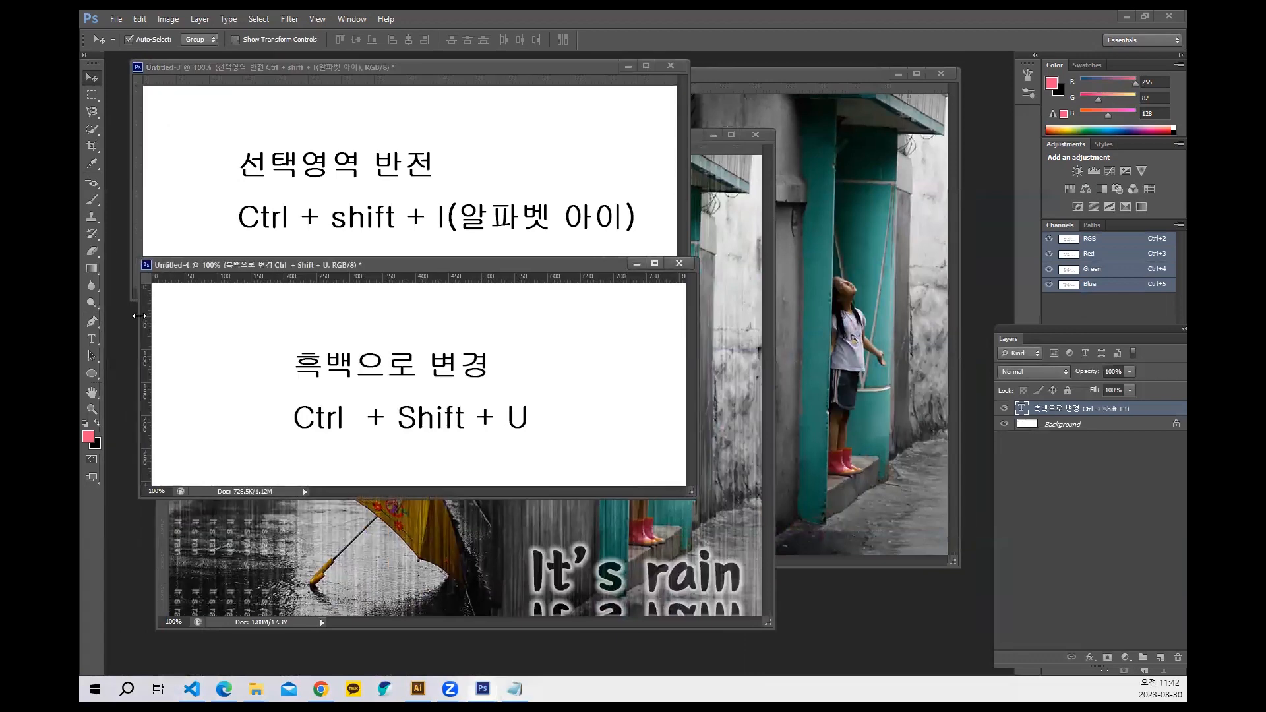
Reset the foreground and background colors to default and fill the new empty layer of Untitled-2 with black.
{"action": "left_click", "coordinate": [84, 426]}
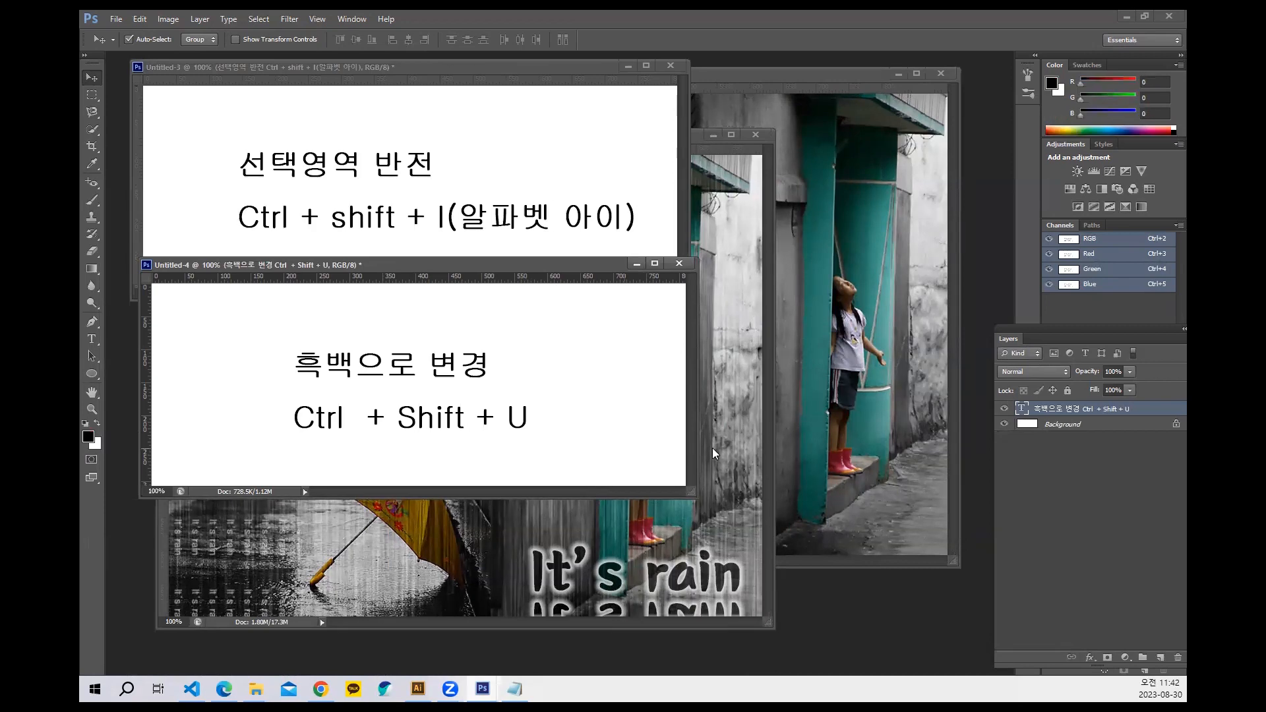
{"action": "left_click", "coordinate": [792, 426]}
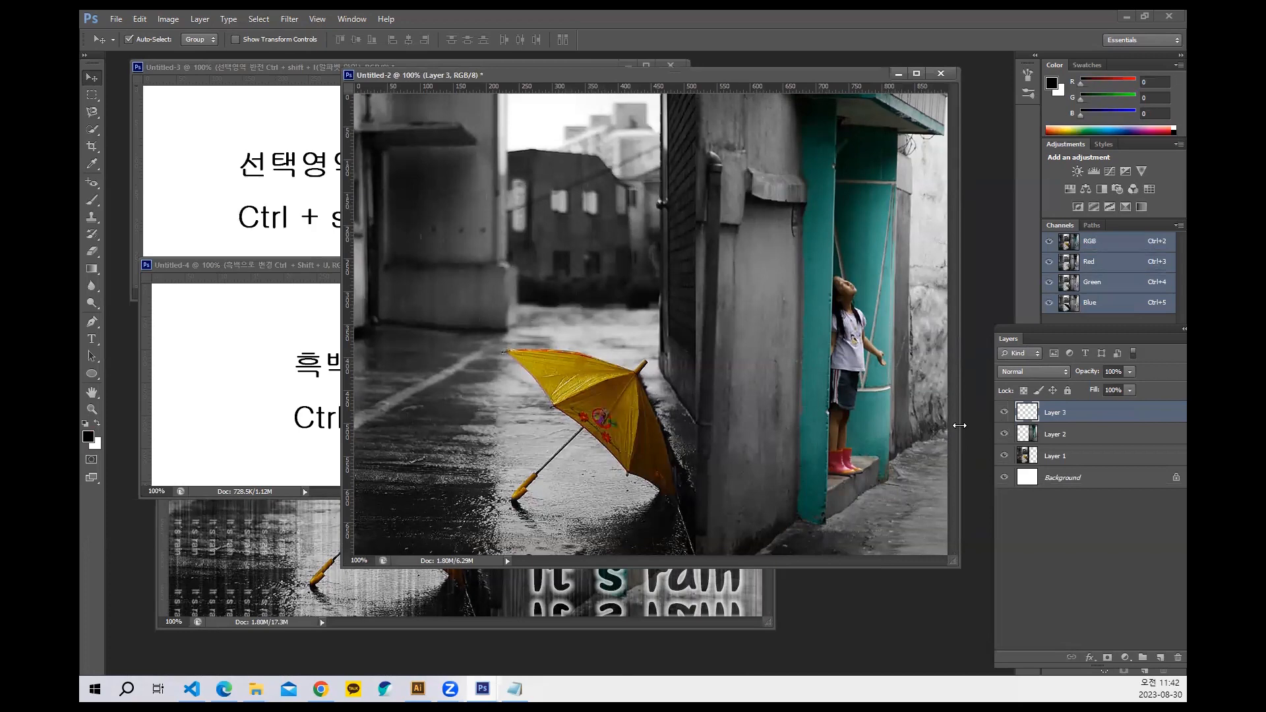
{"action": "key", "text": "alt+BackSpace"}
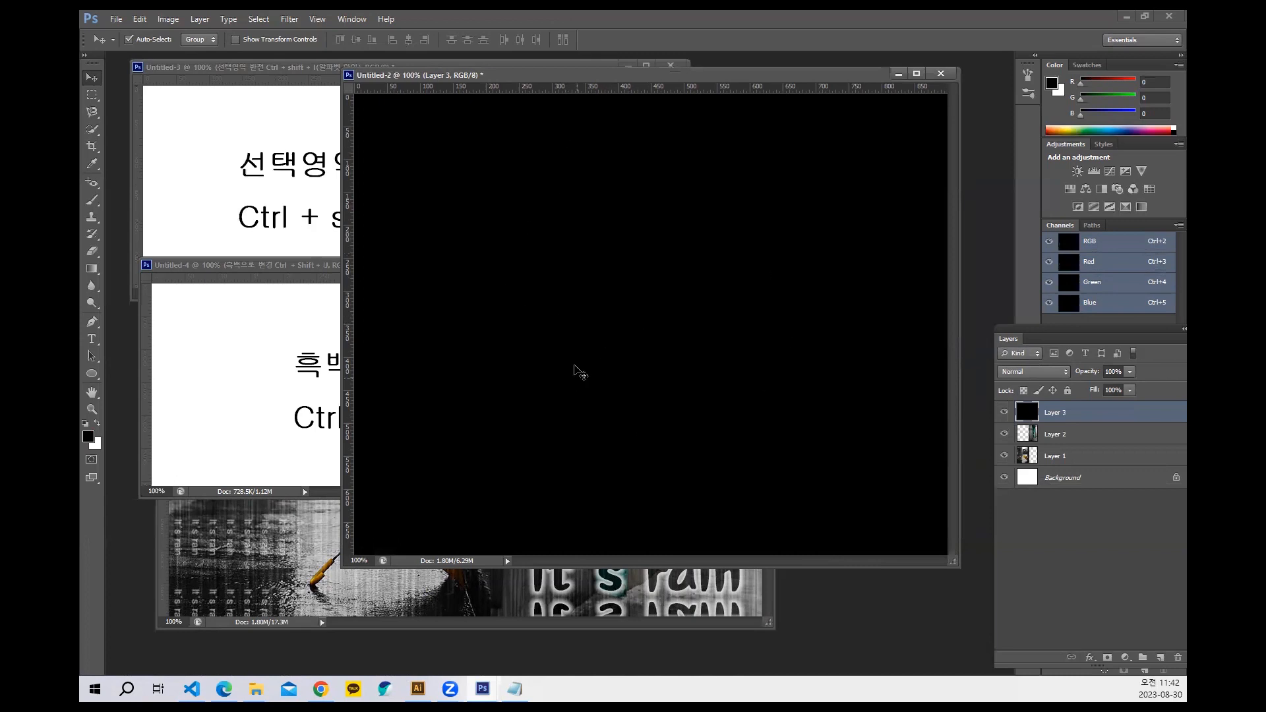
Apply a strong Add Noise filter with uniform distribution and monochromatic grain to the black-filled layer.
{"action": "left_click", "coordinate": [288, 20]}
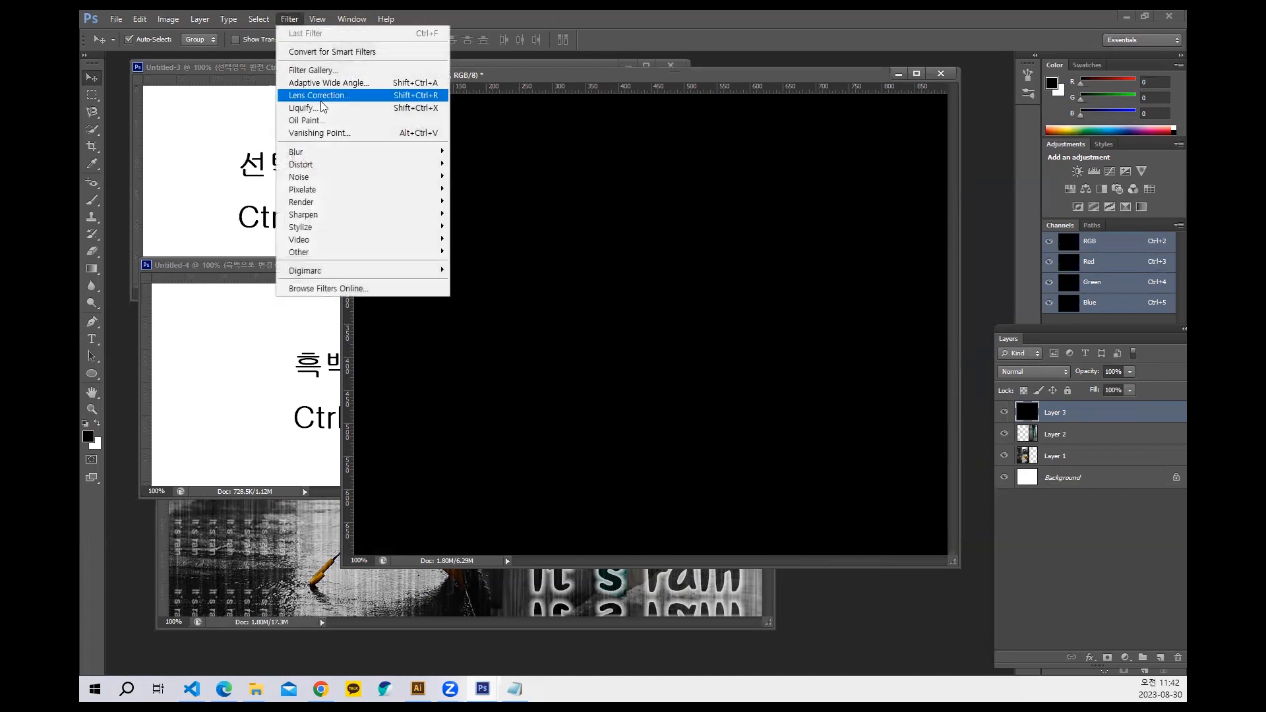
{"action": "mouse_move", "coordinate": [324, 177]}
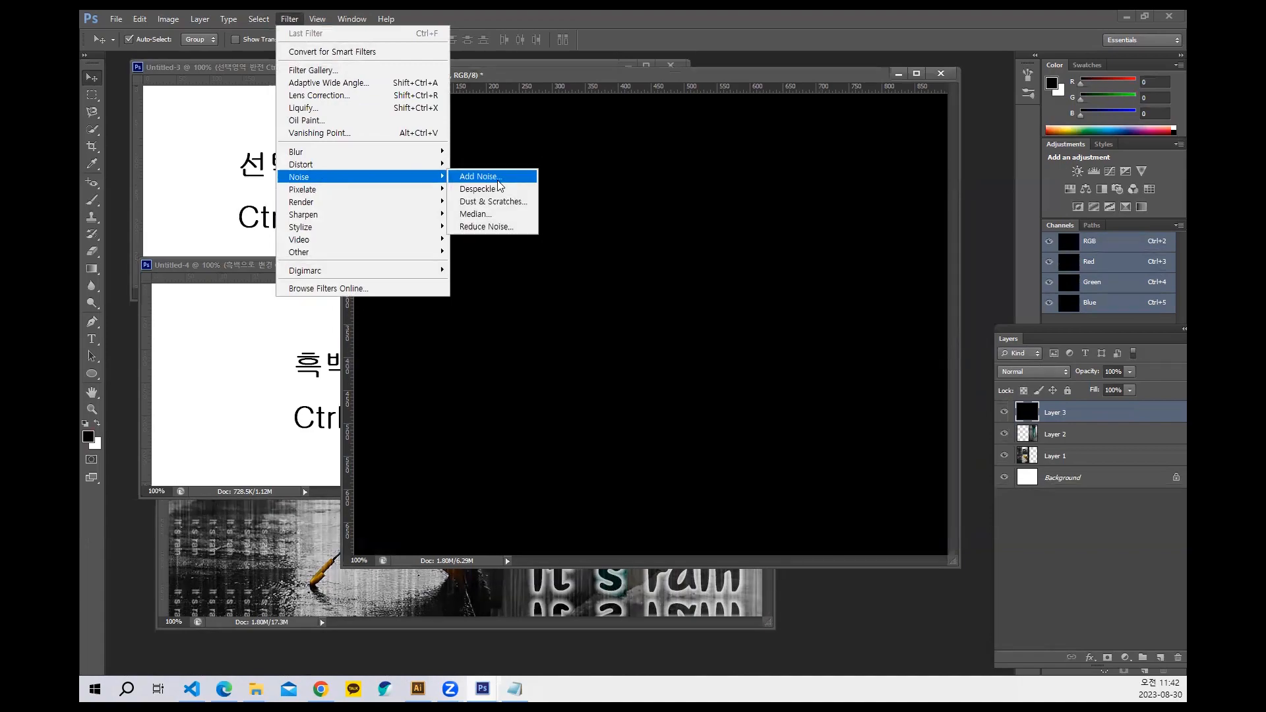
{"action": "left_click", "coordinate": [498, 181]}
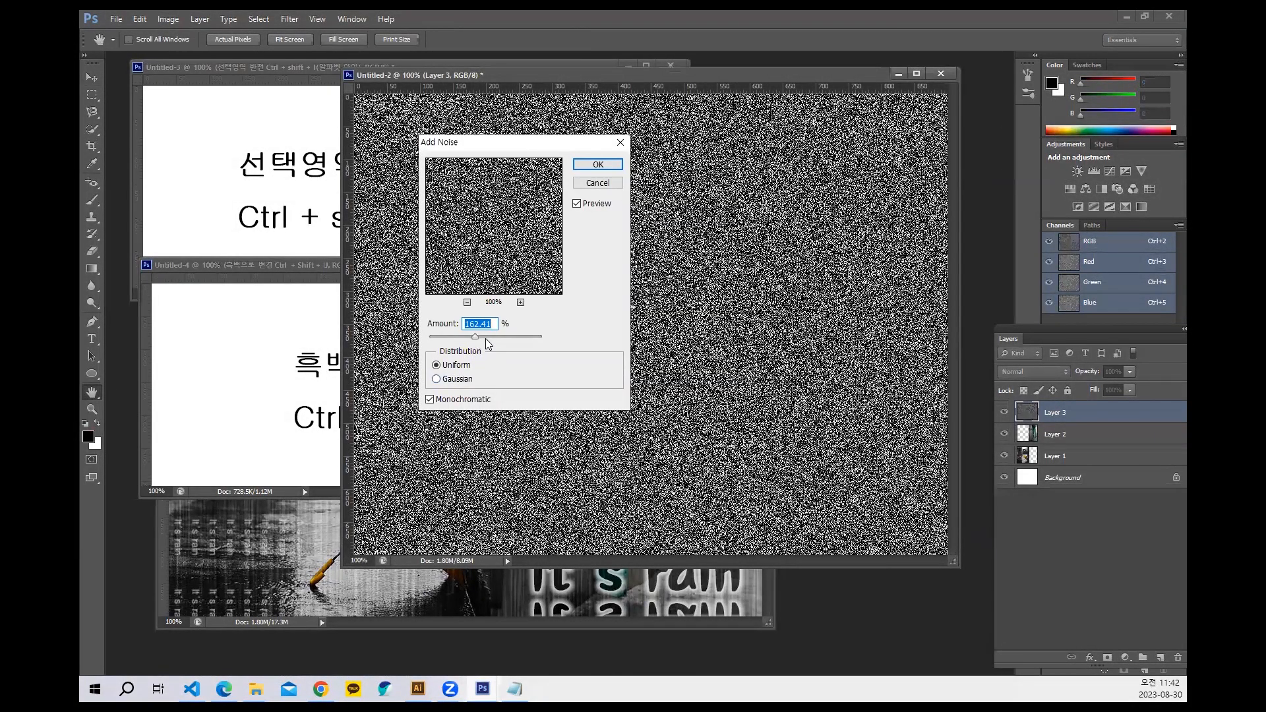
{"action": "left_click_drag", "start_coordinate": [475, 339], "coordinate": [491, 341]}
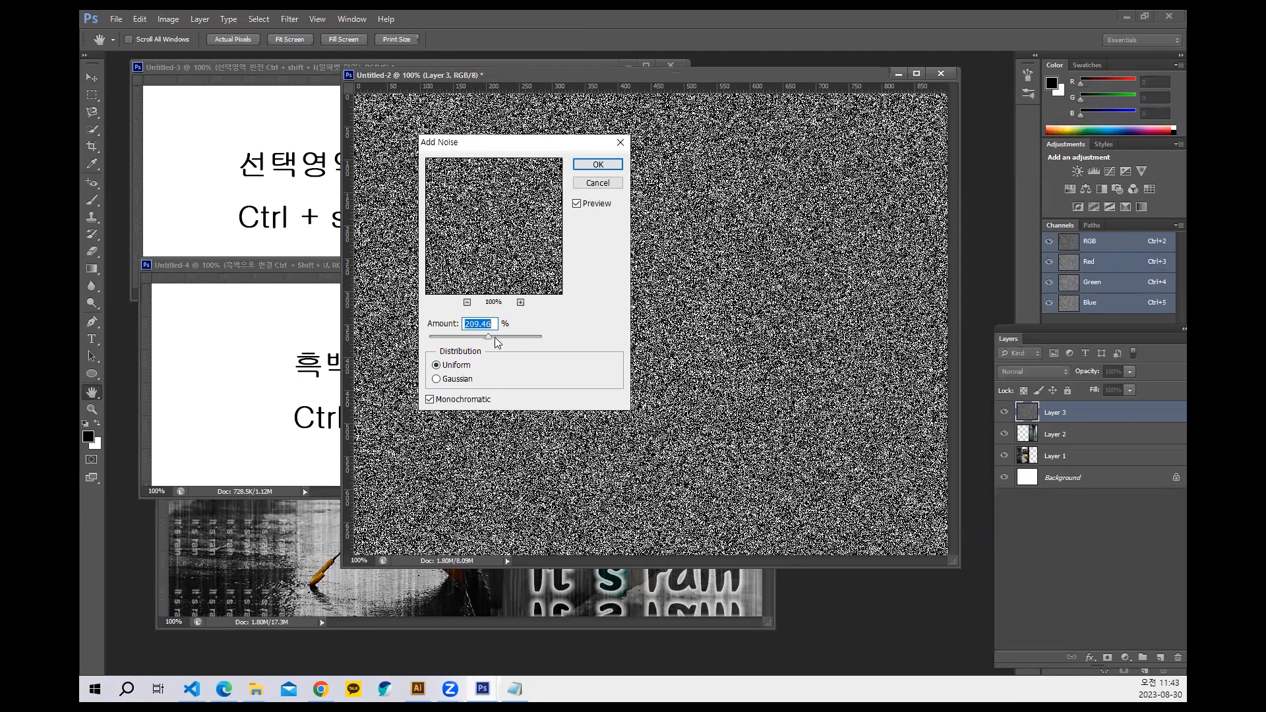
{"action": "left_click_drag", "start_coordinate": [484, 339], "coordinate": [499, 339]}
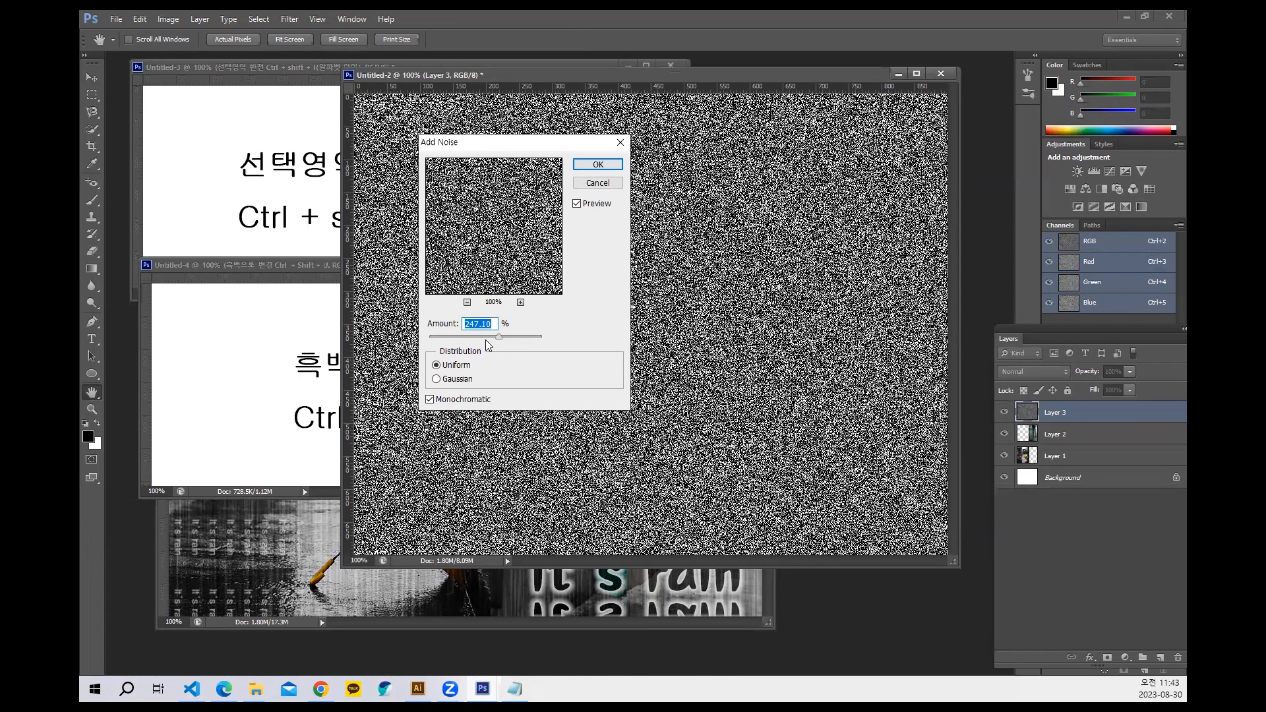
{"action": "left_click", "coordinate": [486, 339]}
{"action": "left_click", "coordinate": [604, 169]}
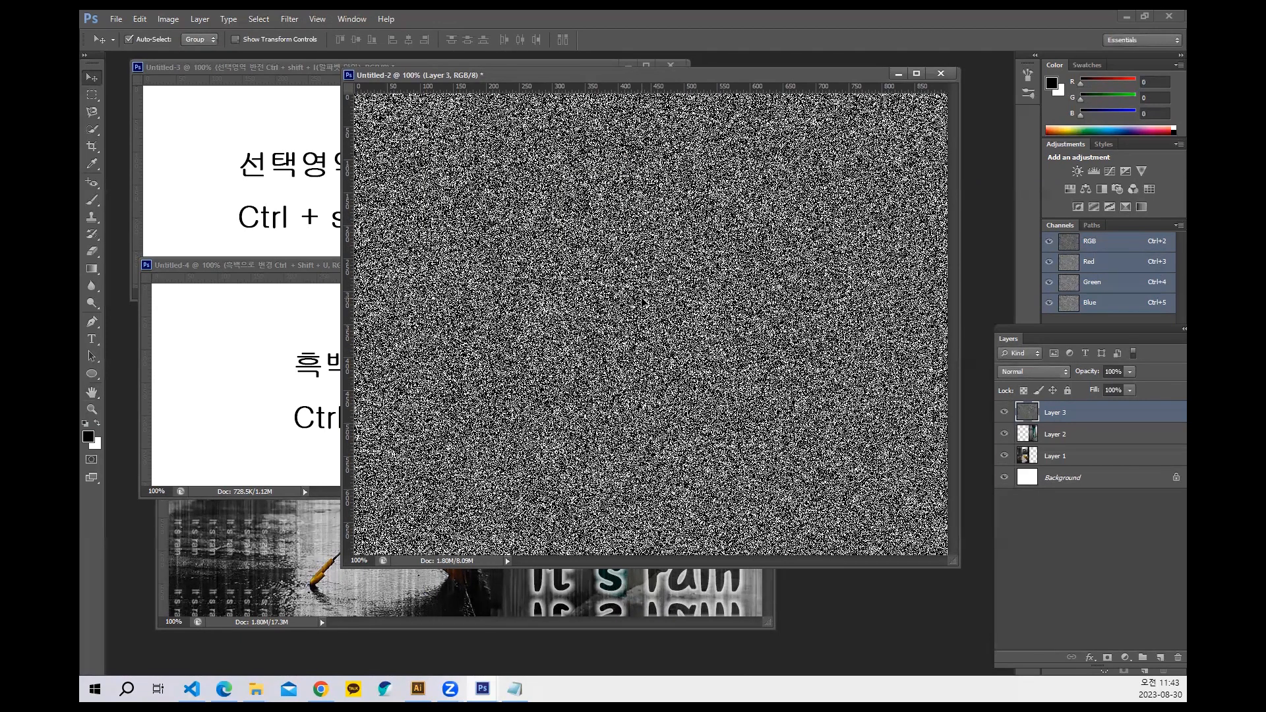
Start a Motion Blur on the noise layer with an angle of 70° and a distance of 45 pixels.
{"action": "left_click", "coordinate": [283, 20]}
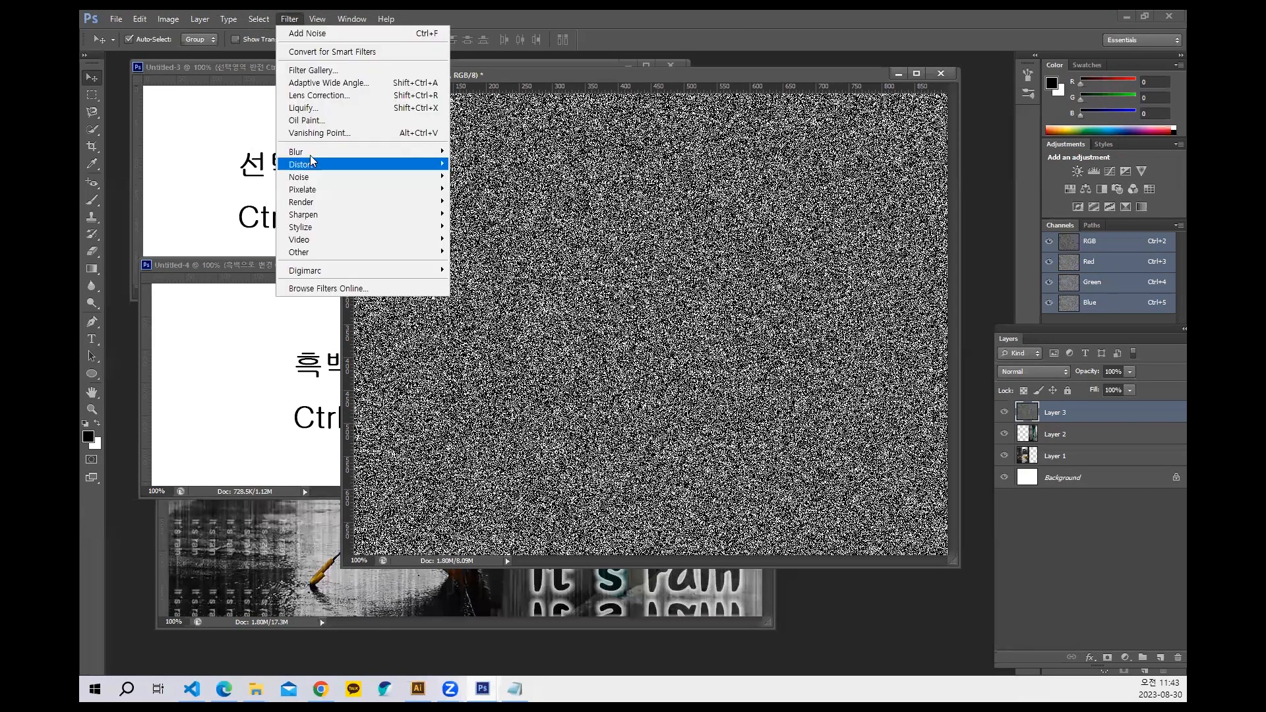
{"action": "mouse_move", "coordinate": [310, 152]}
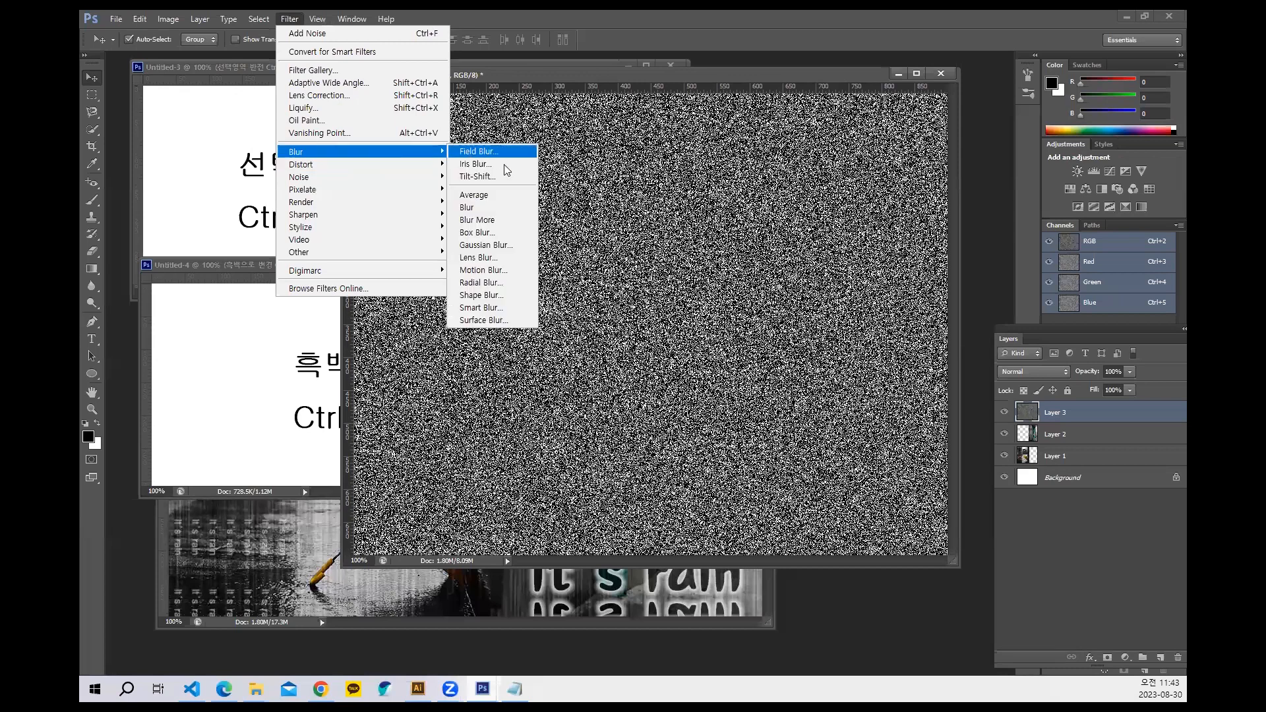
{"action": "left_click", "coordinate": [490, 270]}
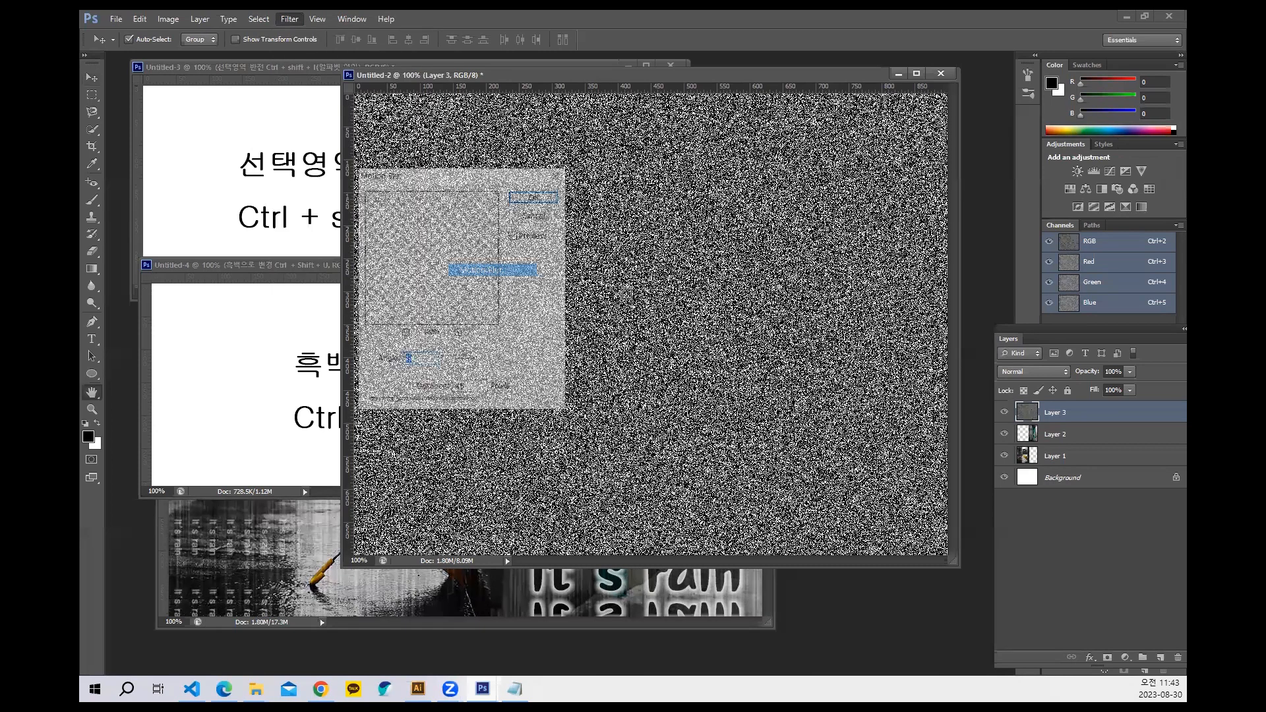
{"action": "left_click_drag", "start_coordinate": [468, 183], "coordinate": [426, 200]}
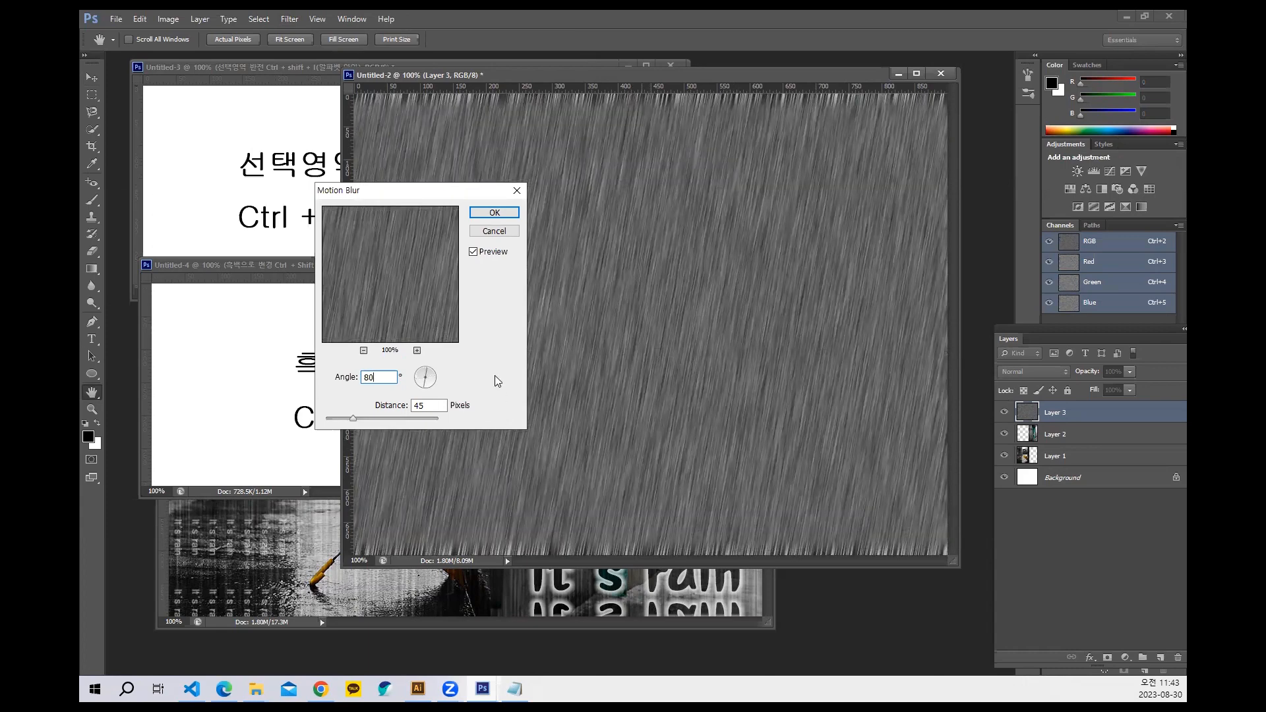
{"action": "left_click", "coordinate": [436, 403]}
{"action": "left_click_drag", "start_coordinate": [388, 378], "coordinate": [227, 401]}
{"action": "type", "text": "70"}
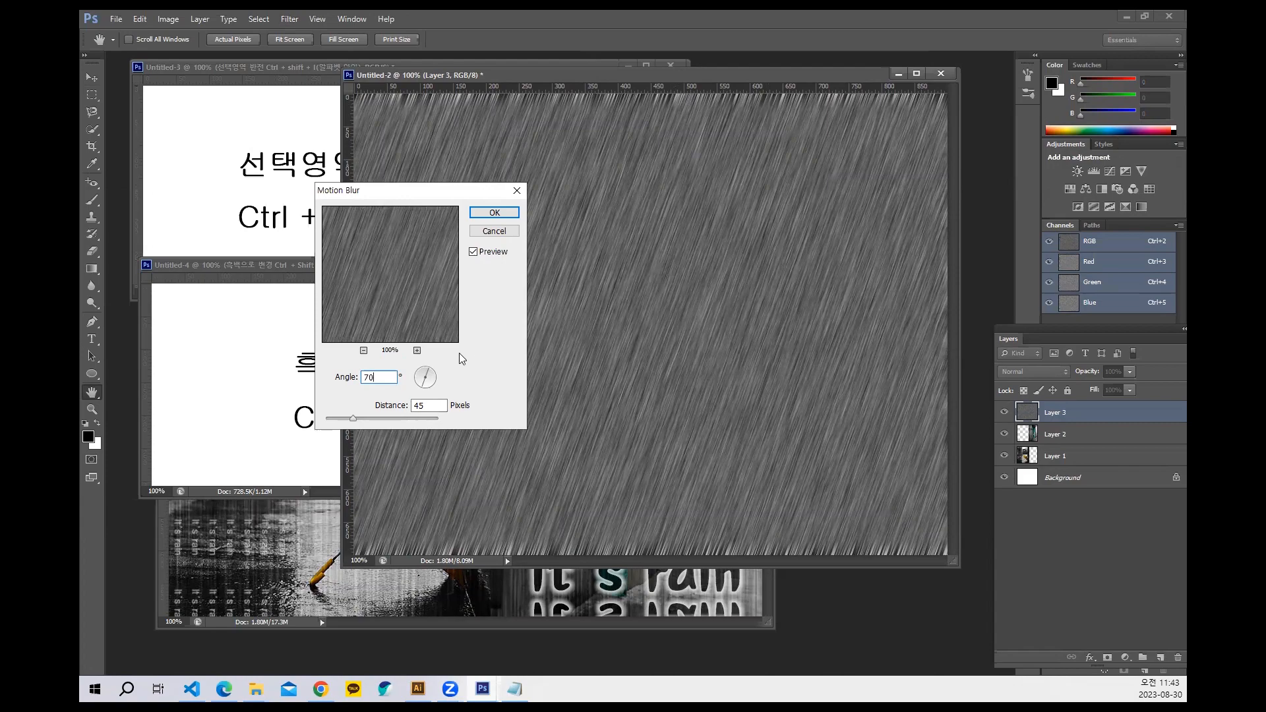
Try Motion Blur angles of 90° and 45° on the noise layer, and apply the blur at 70°.
{"action": "left_click_drag", "start_coordinate": [368, 377], "coordinate": [283, 384]}
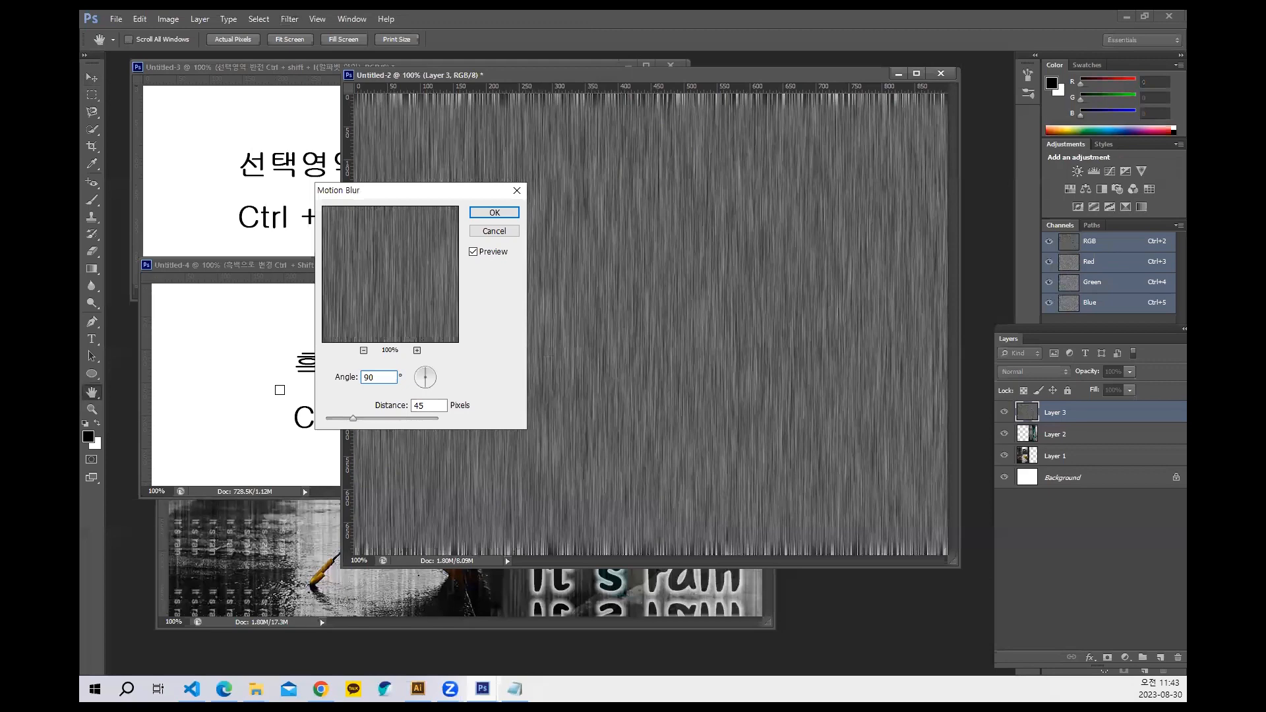
{"action": "left_click", "coordinate": [341, 382]}
{"action": "type", "text": "45"}
{"action": "left_click_drag", "start_coordinate": [386, 378], "coordinate": [308, 378]}
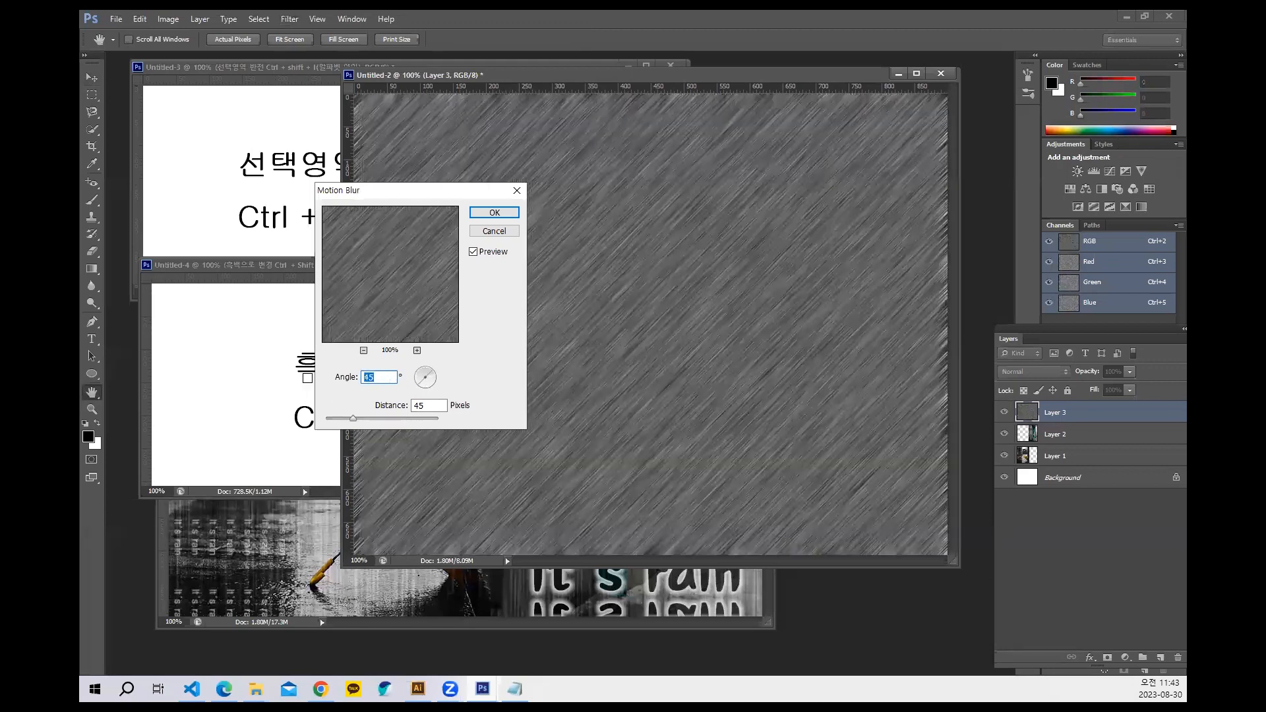
{"action": "type", "text": "70"}
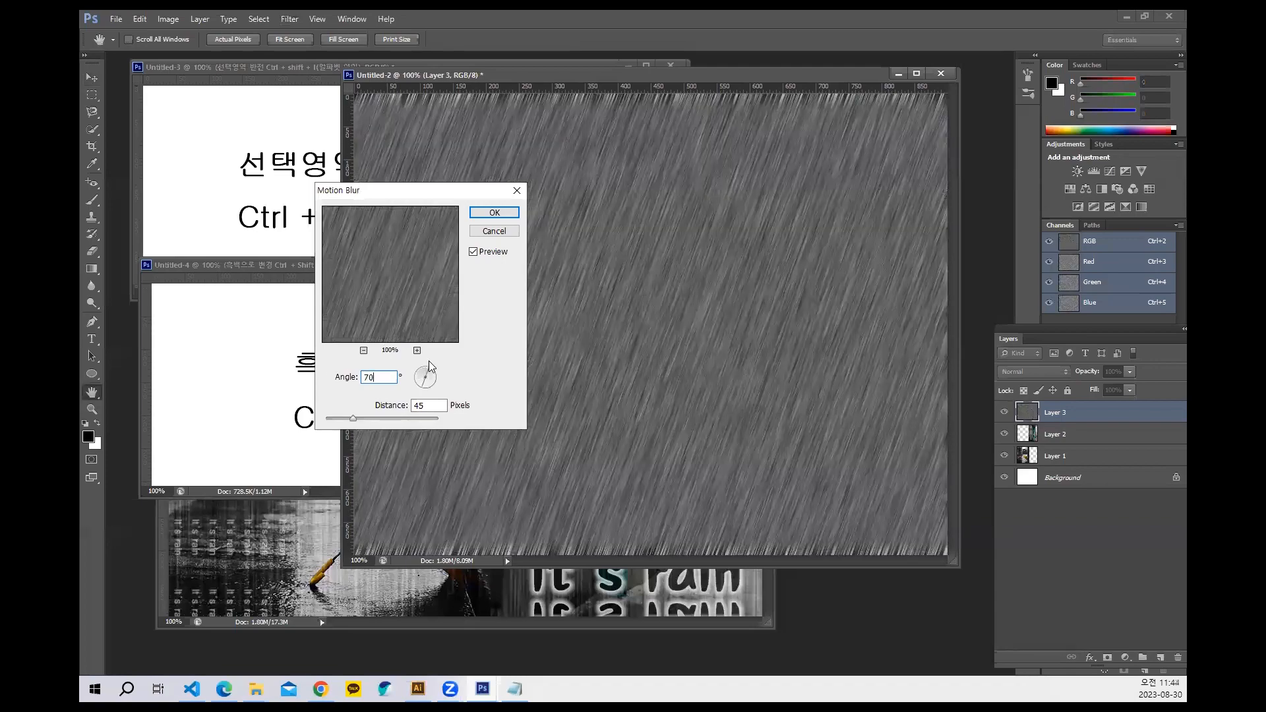
{"action": "left_click", "coordinate": [494, 212]}
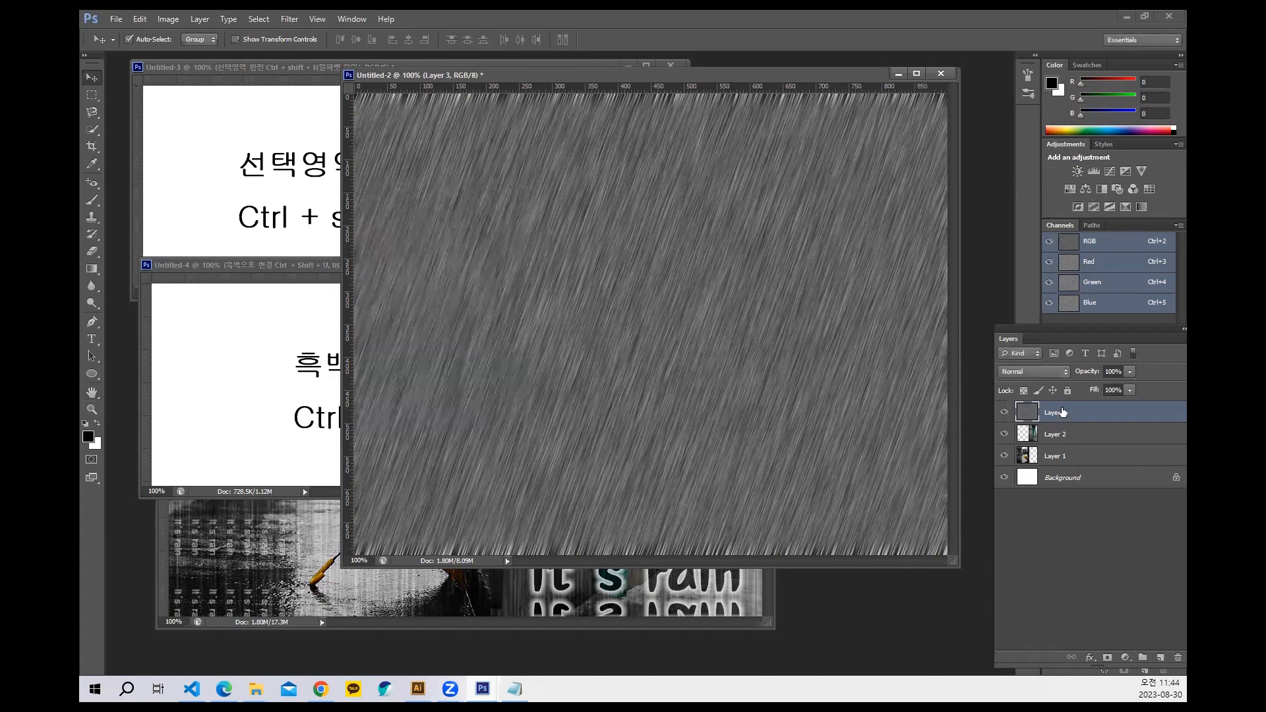
Compare the rain layer's blending modes, from Dissolve through Multiply, Lighten, Color Dodge, Overlay, Hard Light, Vivid Light and Linear Light, and settle on Soft Light.
{"action": "left_click", "coordinate": [1033, 377]}
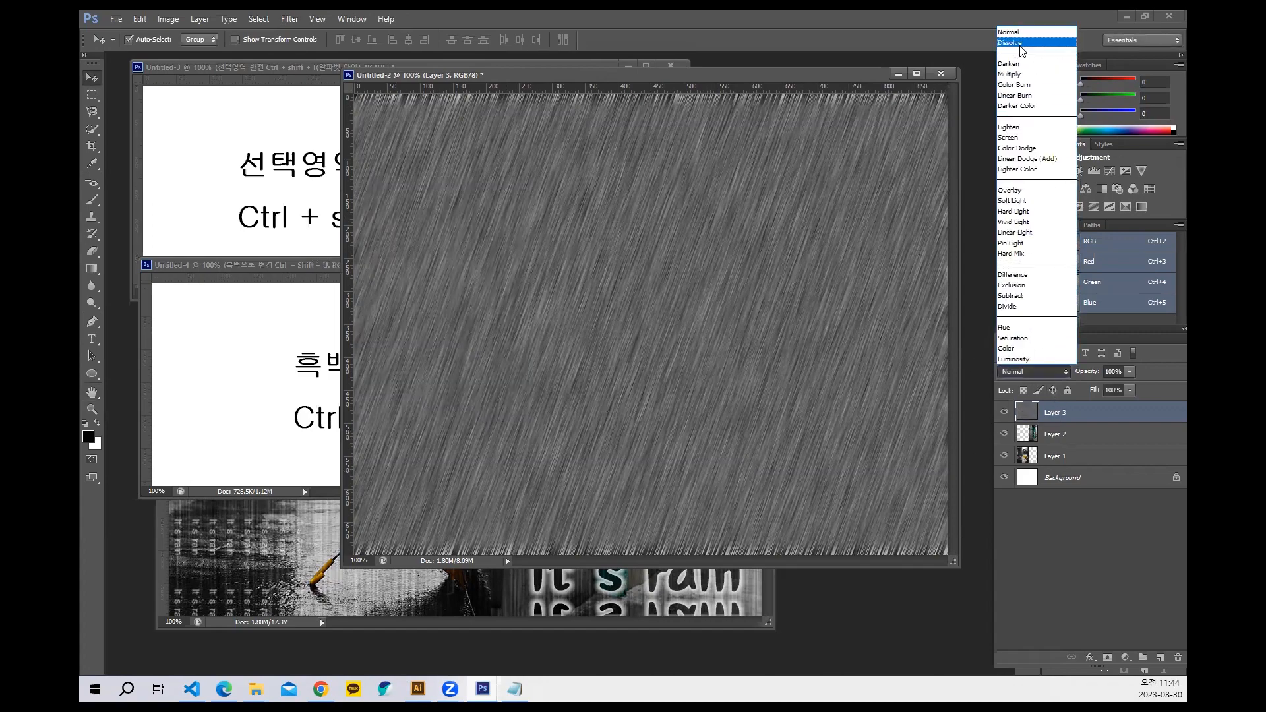
{"action": "left_click", "coordinate": [1018, 46]}
{"action": "key", "text": "shift+plus"}
{"action": "key", "text": "shift+plus"}
{"action": "key", "text": "shift+plus"}
{"action": "key", "text": "shift+plus"}
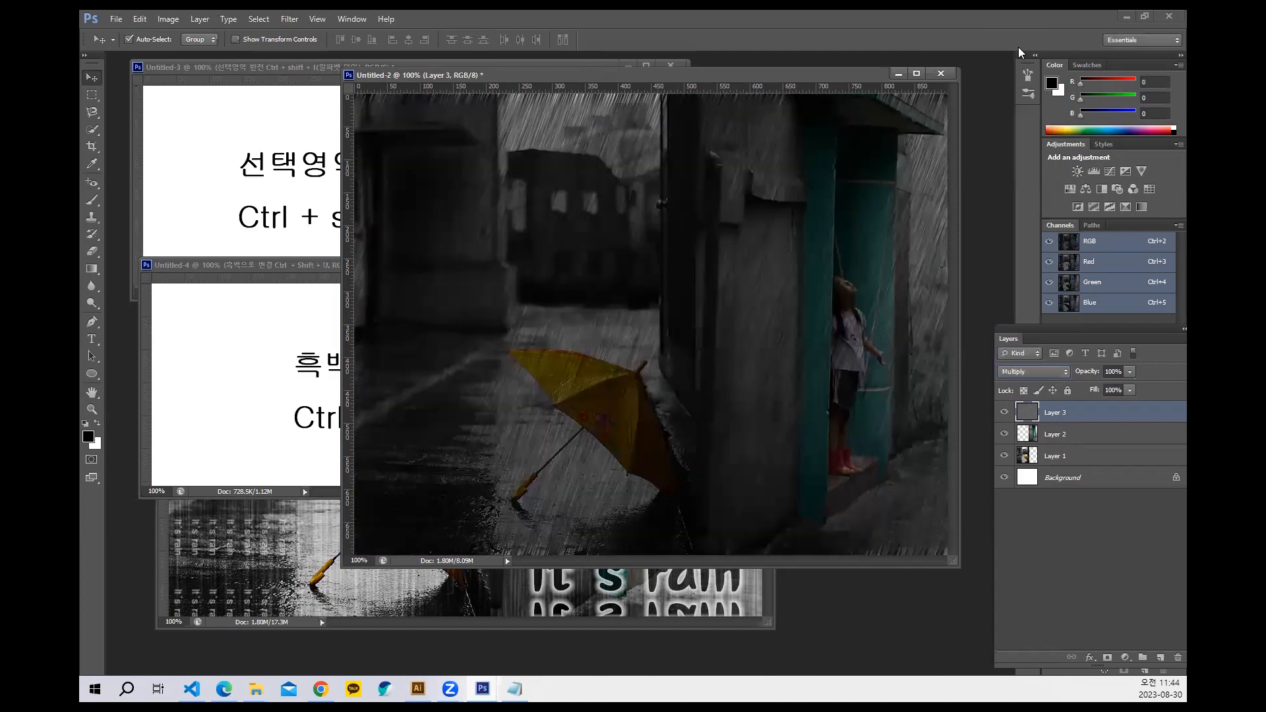
{"action": "key", "text": "shift+plus"}
{"action": "key", "text": "shift+plus"}
{"action": "key", "text": "shift+plus"}
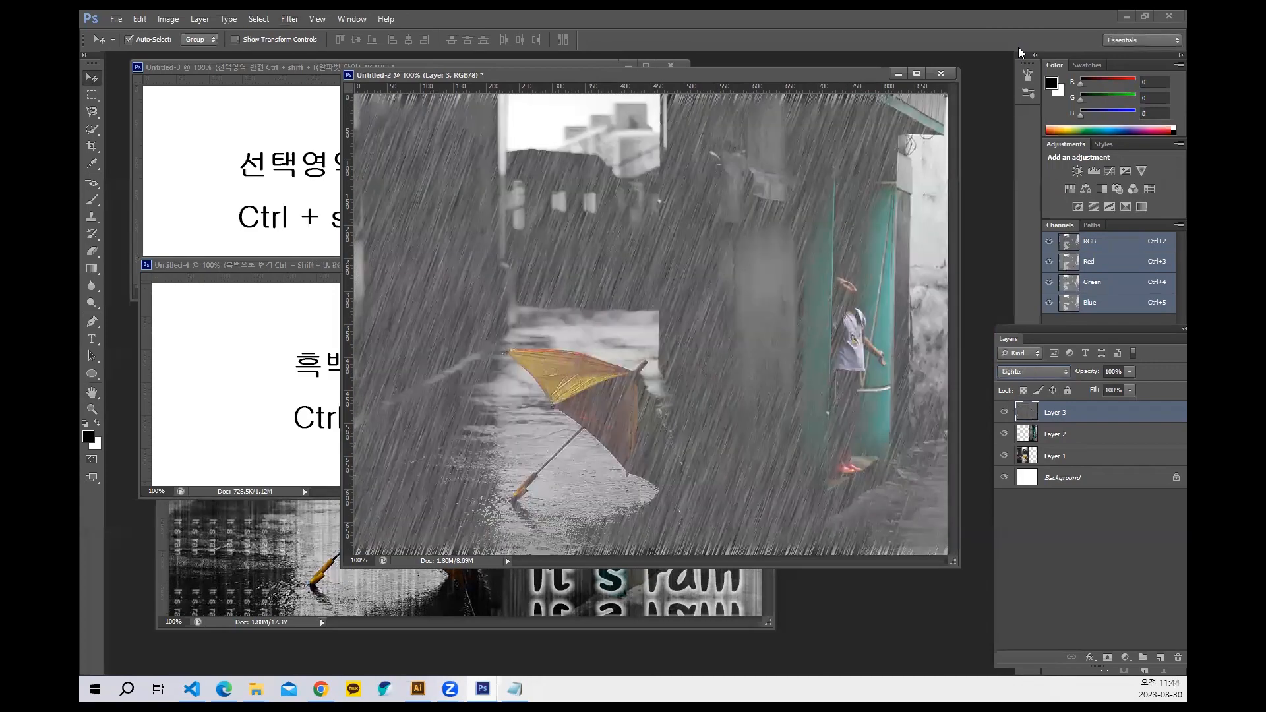
{"action": "key", "text": "shift+plus"}
{"action": "key", "text": "shift+plus"}
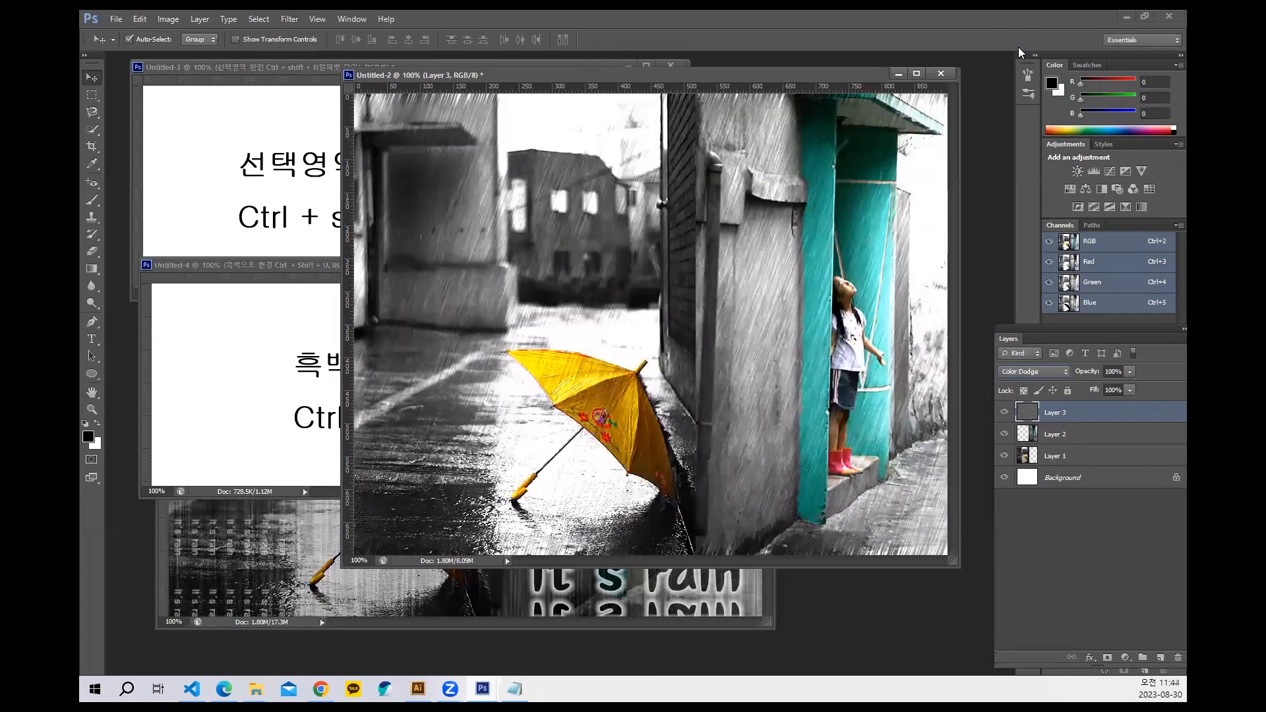
{"action": "key", "text": "shift+plus"}
{"action": "key", "text": "shift+plus"}
{"action": "key", "text": "shift+plus"}
{"action": "key", "text": "shift+plus"}
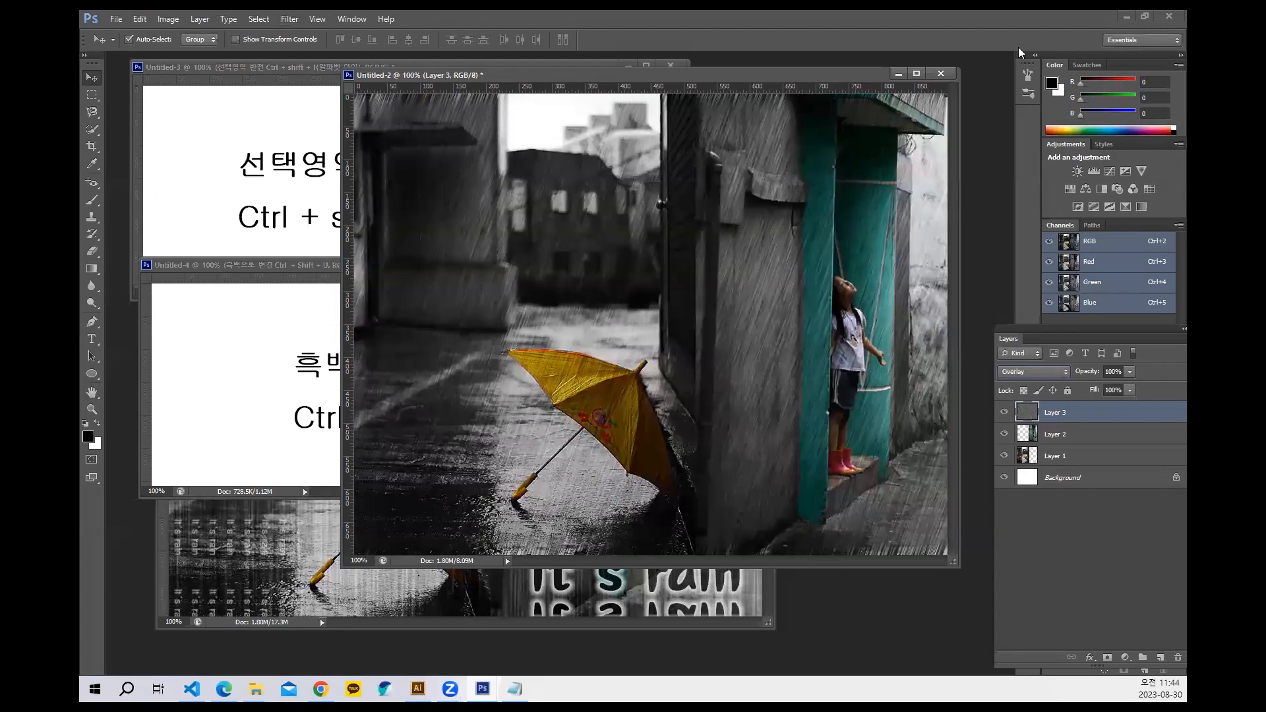
{"action": "key", "text": "shift+plus"}
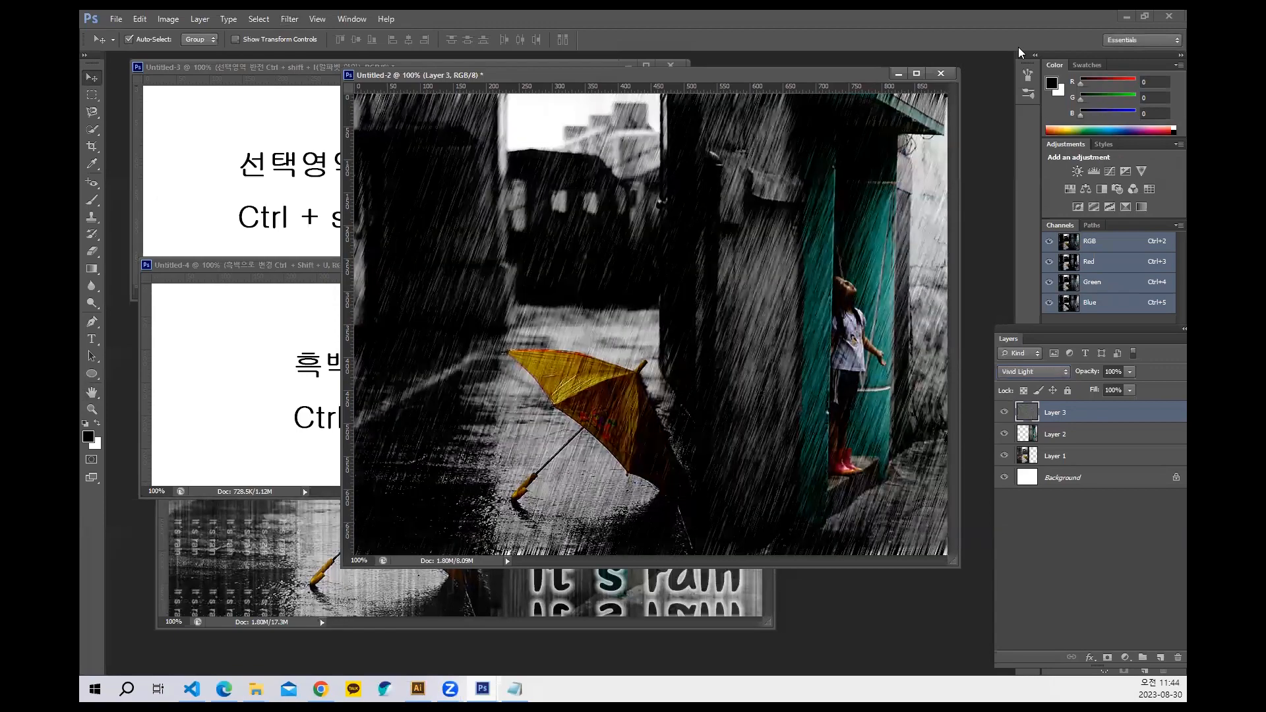
{"action": "key", "text": "shift+minus"}
{"action": "key", "text": "shift+minus"}
{"action": "key", "text": "shift+minus"}
{"action": "key", "text": "shift+plus"}
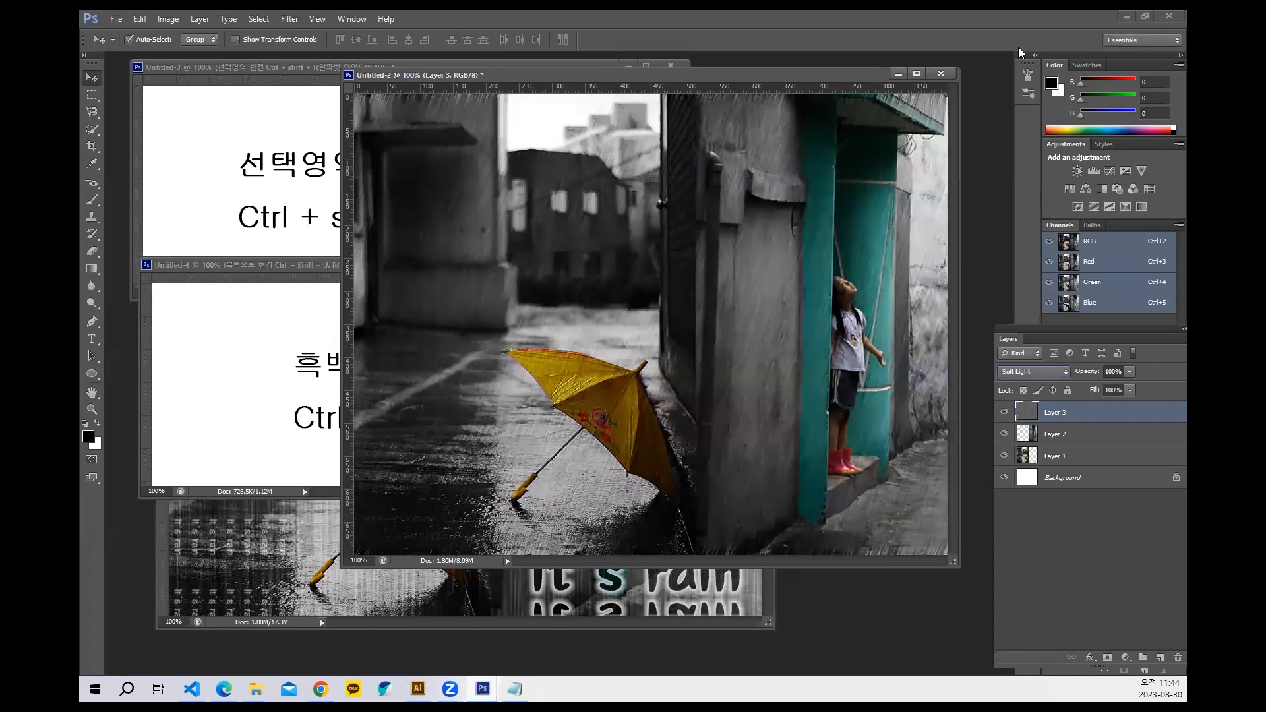
{"action": "key", "text": "shift+plus"}
{"action": "key", "text": "shift+plus"}
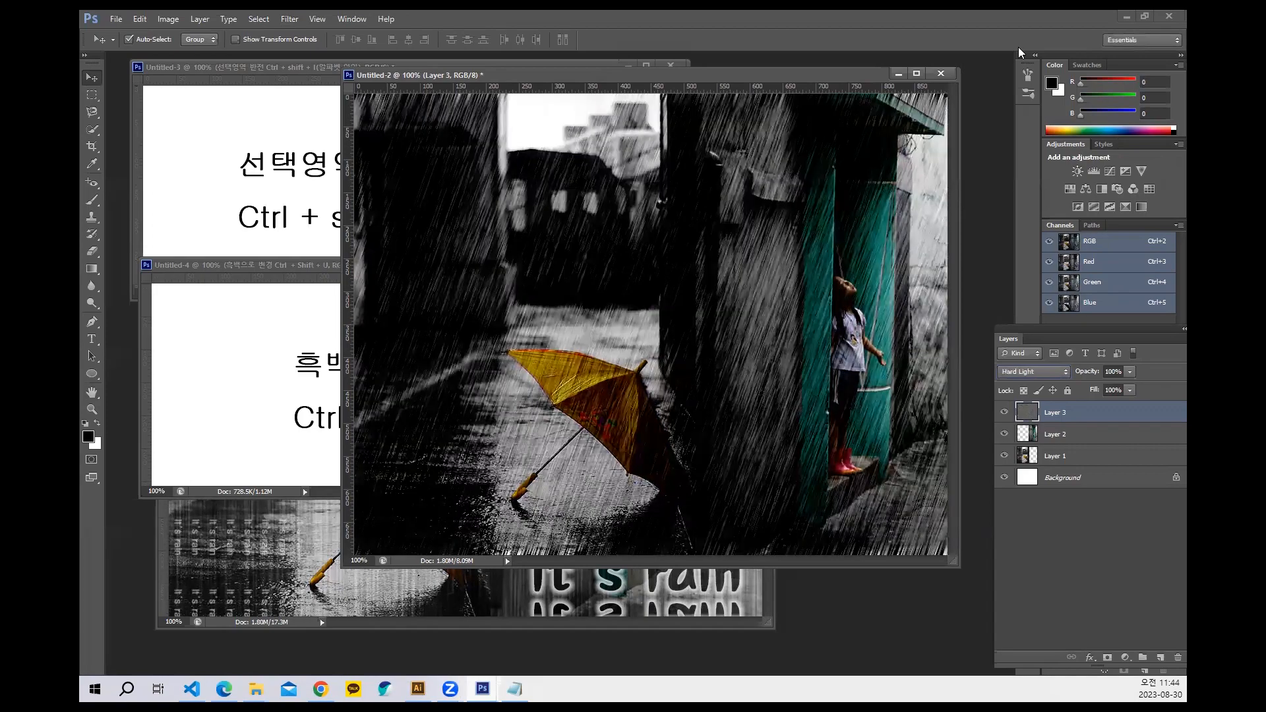
{"action": "key", "text": "shift+minus"}
{"action": "key", "text": "shift+minus"}
{"action": "key", "text": "shift+plus"}
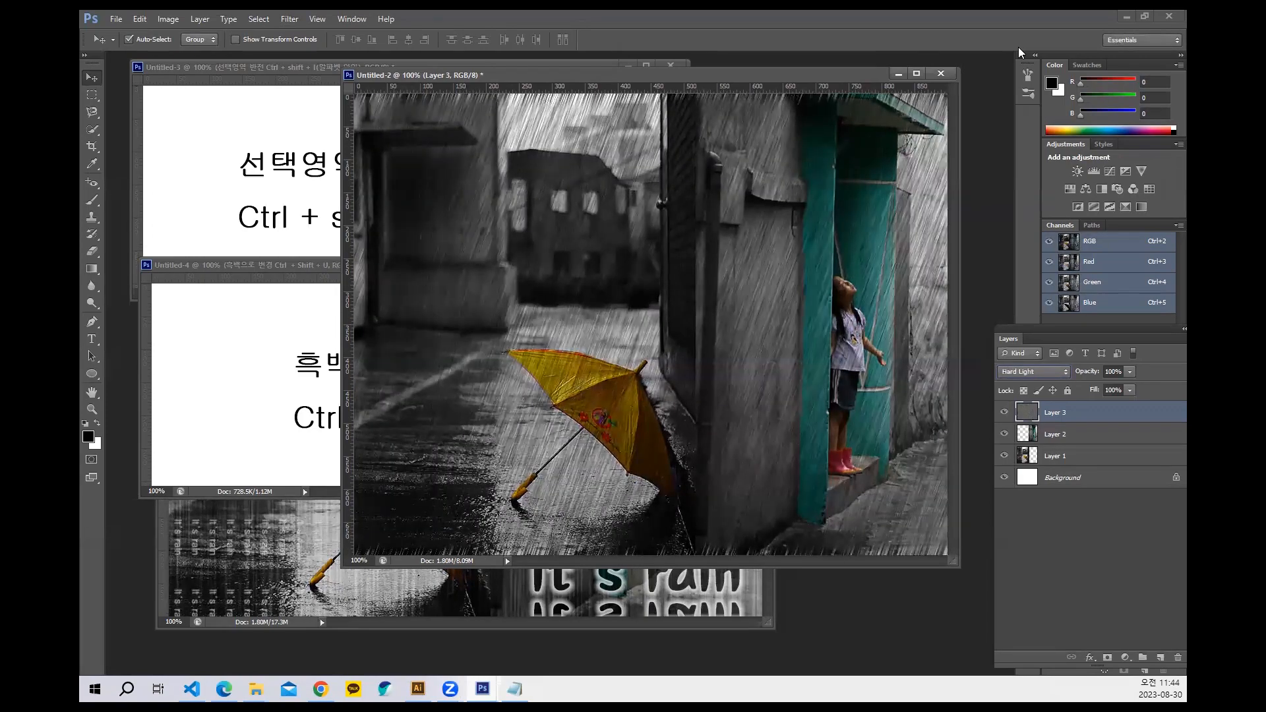
{"action": "key", "text": "shift+minus"}
{"action": "key", "text": "shift+minus"}
{"action": "key", "text": "shift+minus"}
{"action": "key", "text": "shift+plus"}
{"action": "key", "text": "shift+plus"}
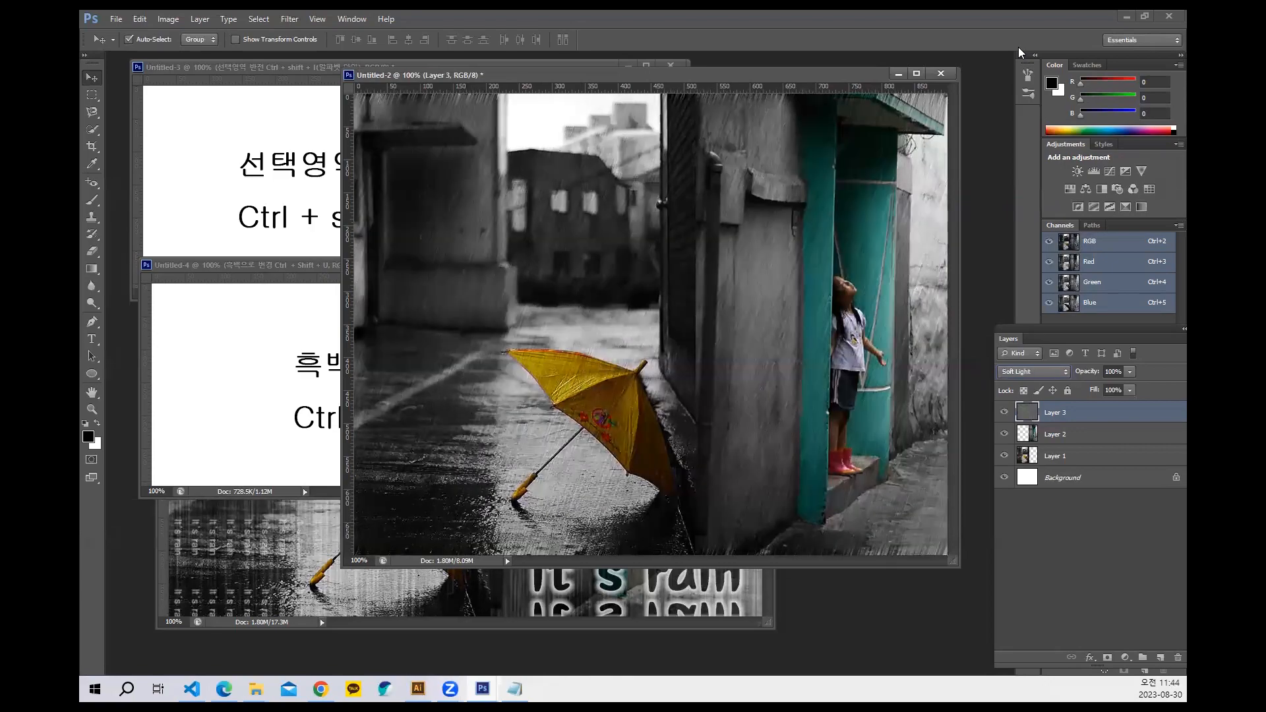
{"action": "key", "text": "shift+plus"}
{"action": "key", "text": "shift+plus"}
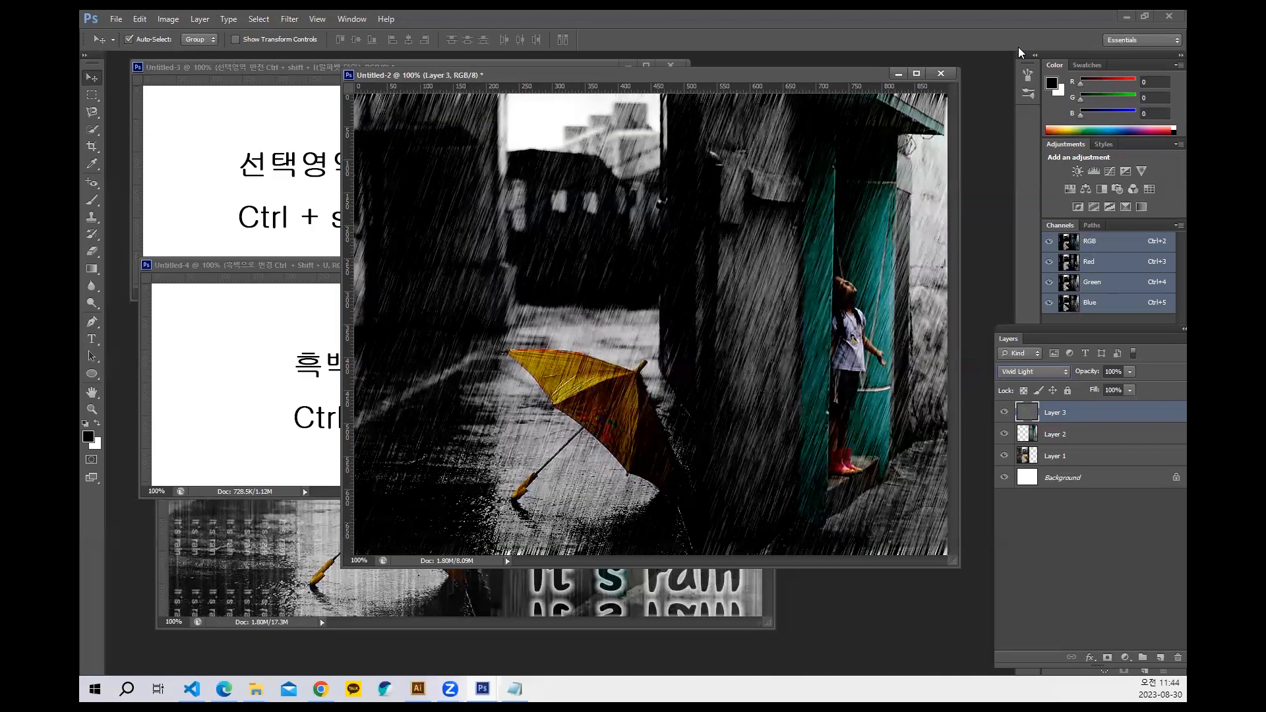
{"action": "key", "text": "shift+plus"}
{"action": "key", "text": "shift+plus"}
{"action": "key", "text": "shift+minus"}
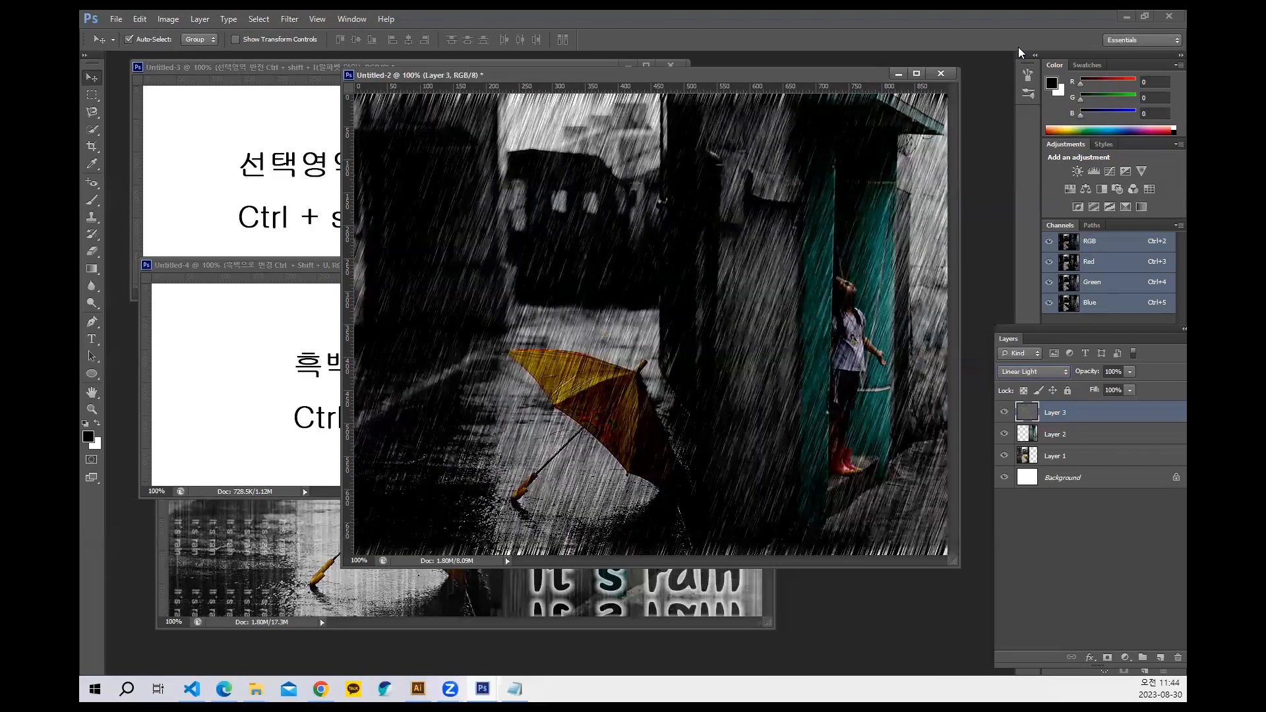
{"action": "key", "text": "shift+minus"}
{"action": "key", "text": "shift+minus"}
{"action": "key", "text": "shift+minus"}
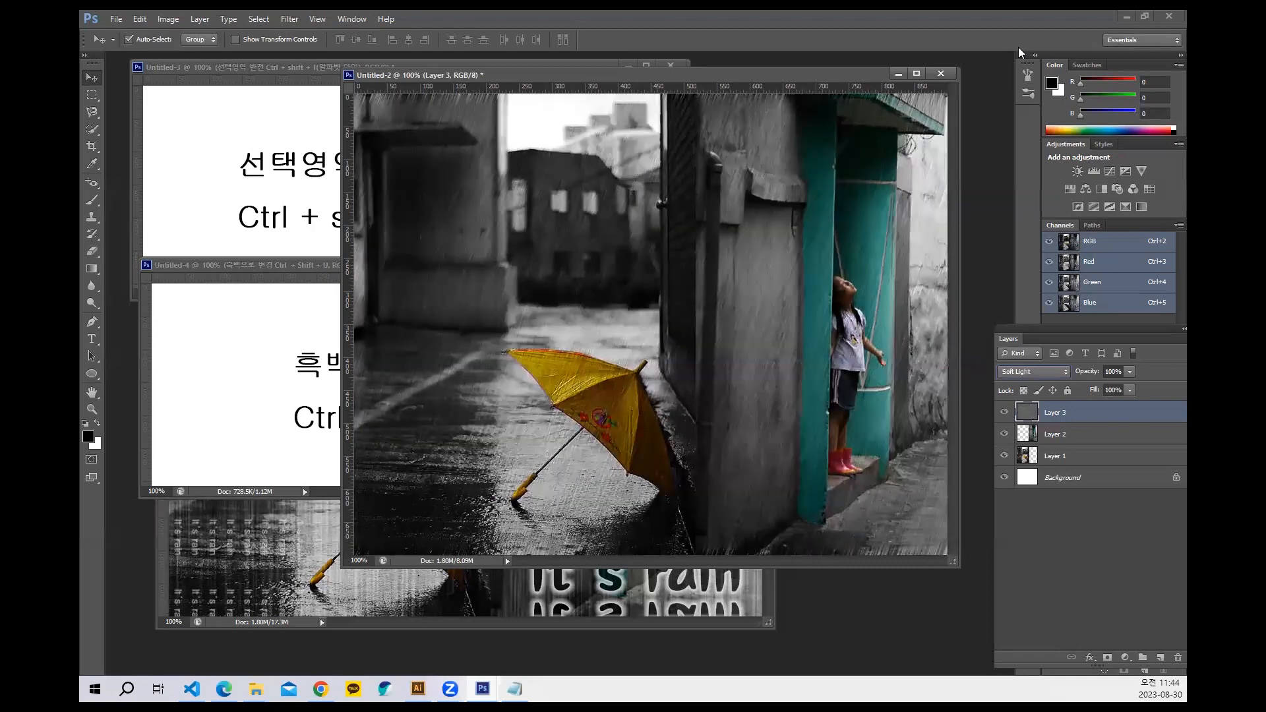
Toggle the rain layer's visibility to compare the composite with and without the rain effect, leaving the layer shown.
{"action": "left_click", "coordinate": [1005, 412]}
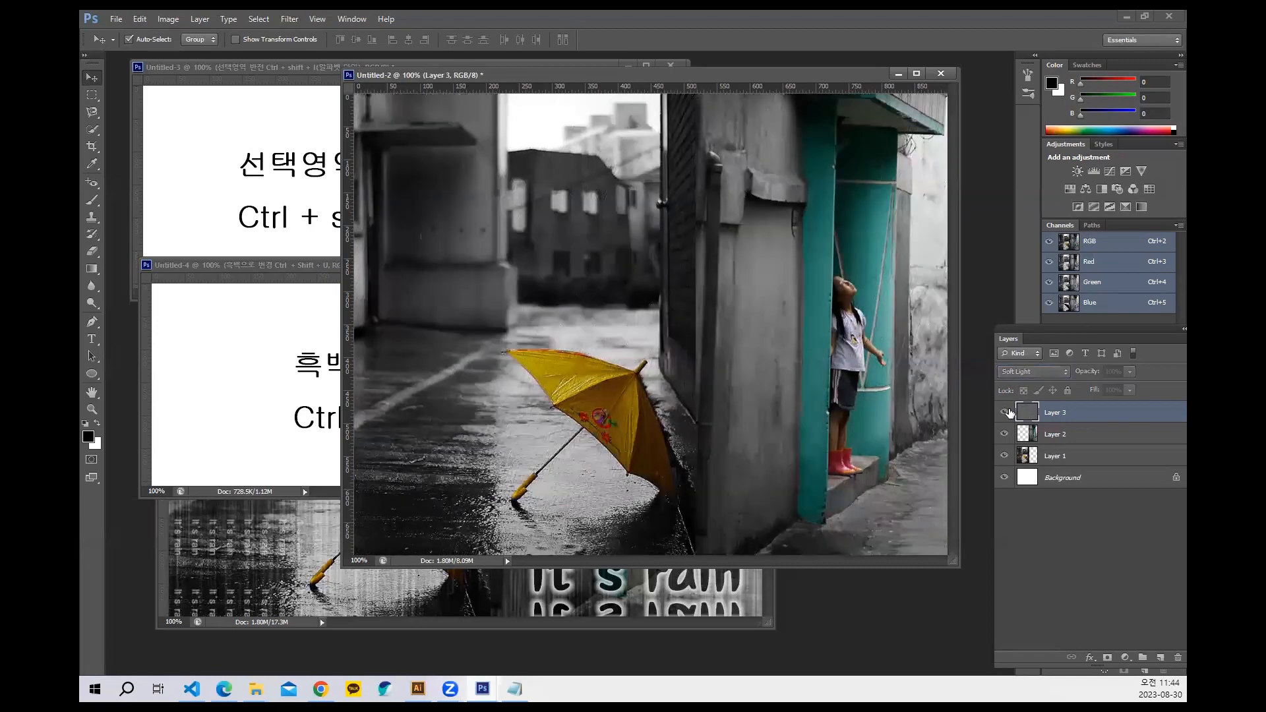
{"action": "left_click", "coordinate": [1005, 412]}
{"action": "left_click", "coordinate": [1005, 413]}
{"action": "left_click", "coordinate": [1005, 412]}
{"action": "left_click", "coordinate": [1005, 412]}
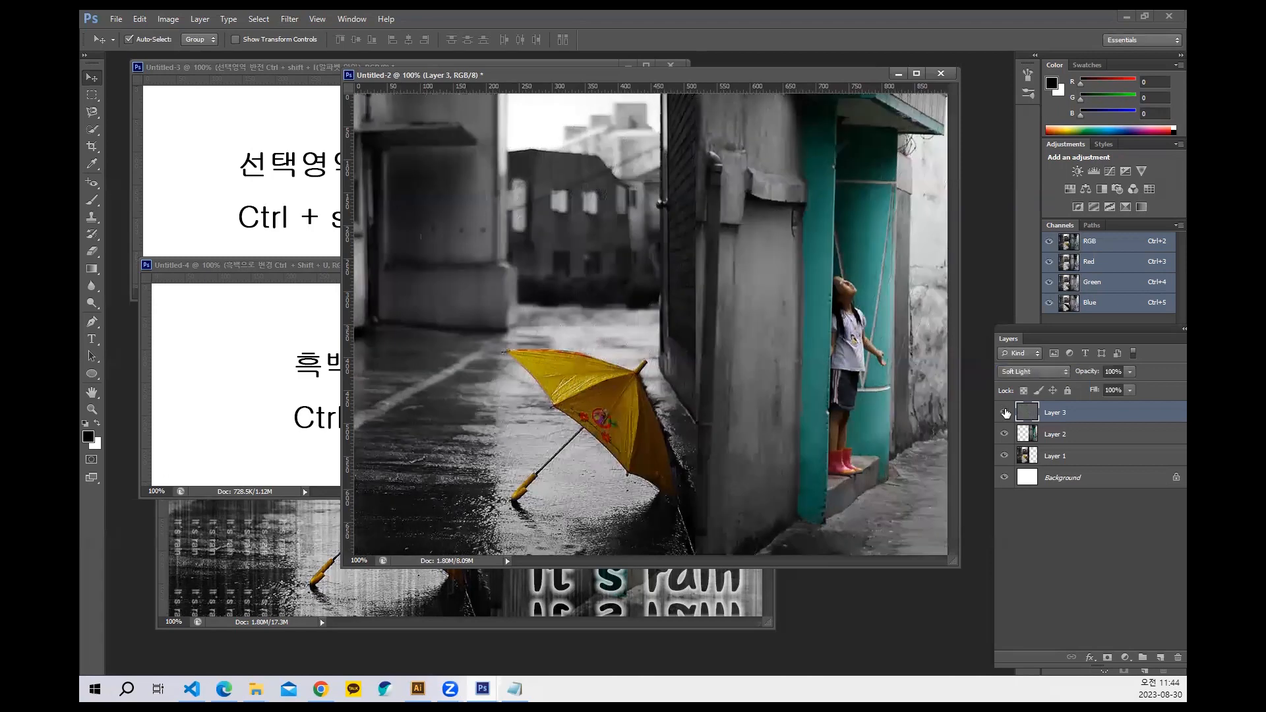
{"action": "left_click", "coordinate": [1005, 412]}
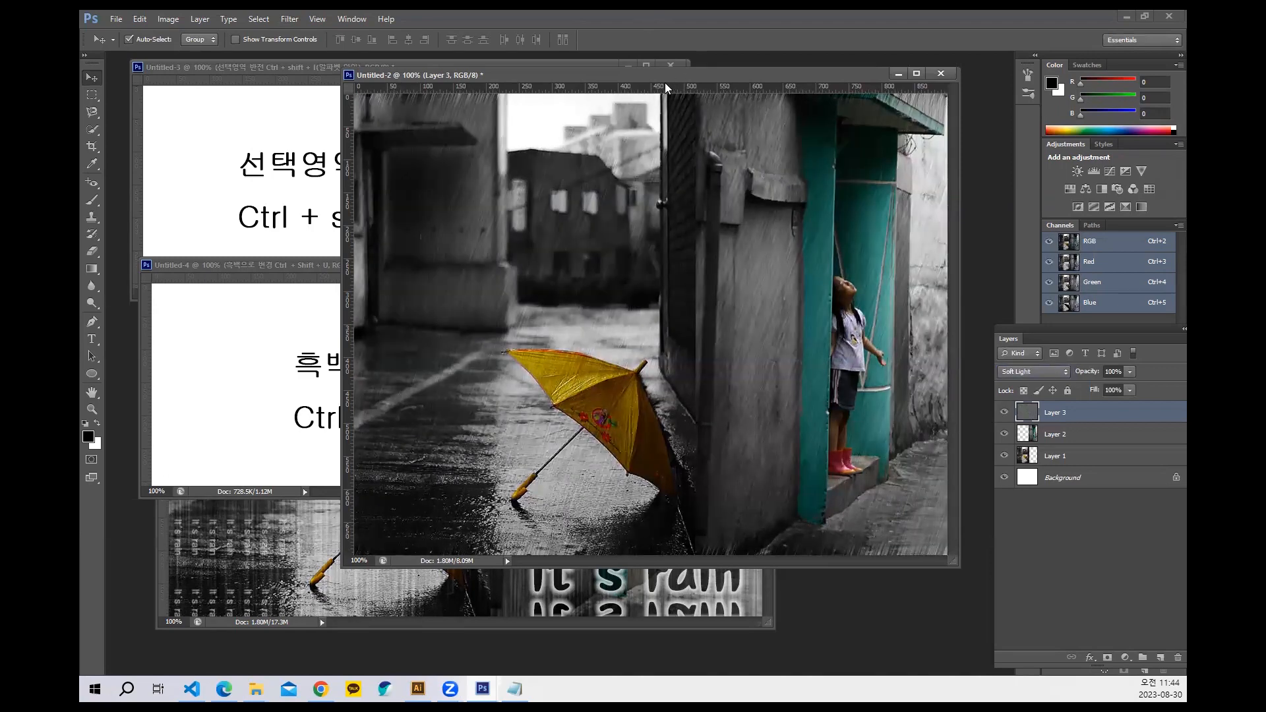
Move the Untitled-2 window lower and create a new white 810 x 307 pixel RGB document at 72 pixels/inch.
{"action": "left_click_drag", "start_coordinate": [666, 79], "coordinate": [664, 144]}
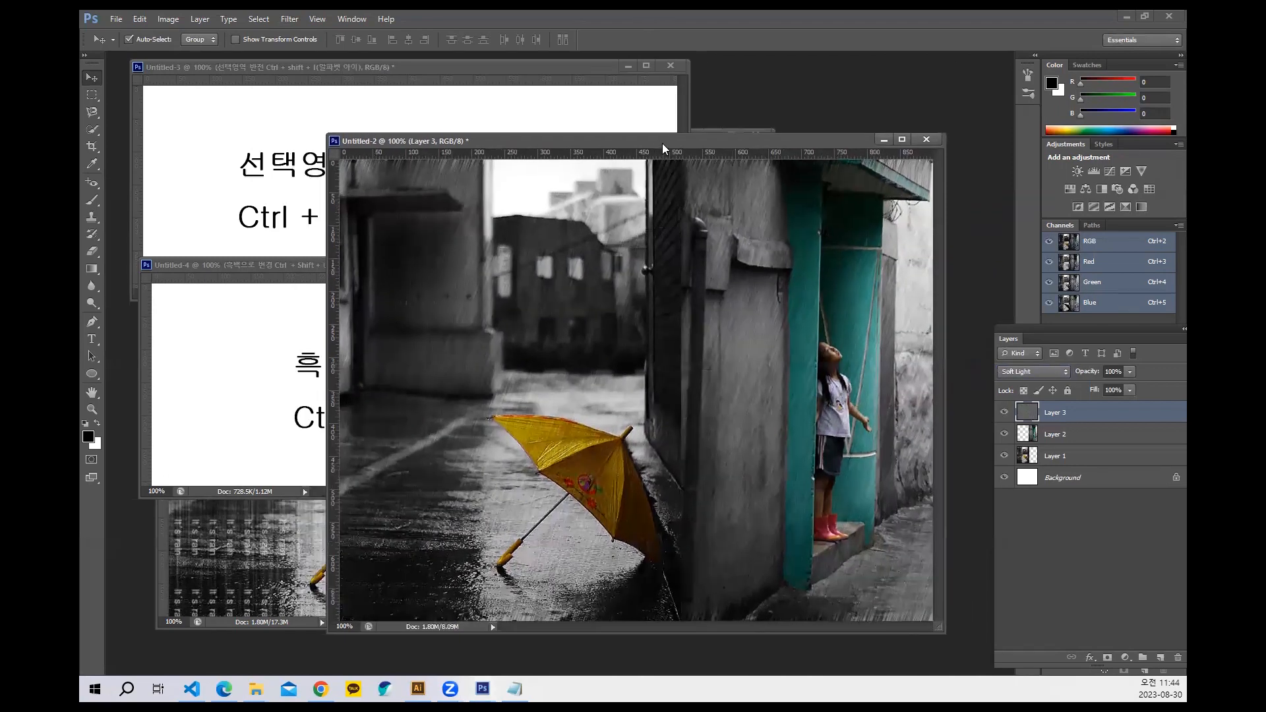
{"action": "left_click", "coordinate": [116, 18]}
{"action": "left_click", "coordinate": [127, 29]}
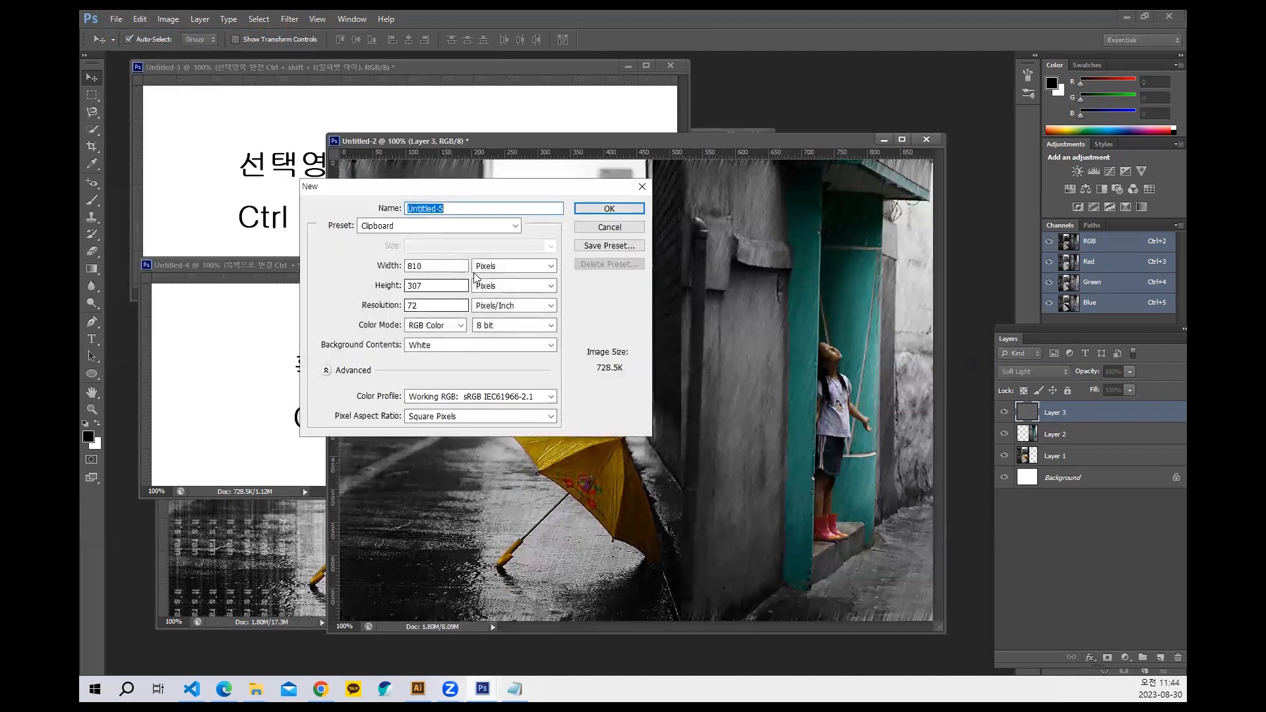
{"action": "left_click", "coordinate": [609, 208]}
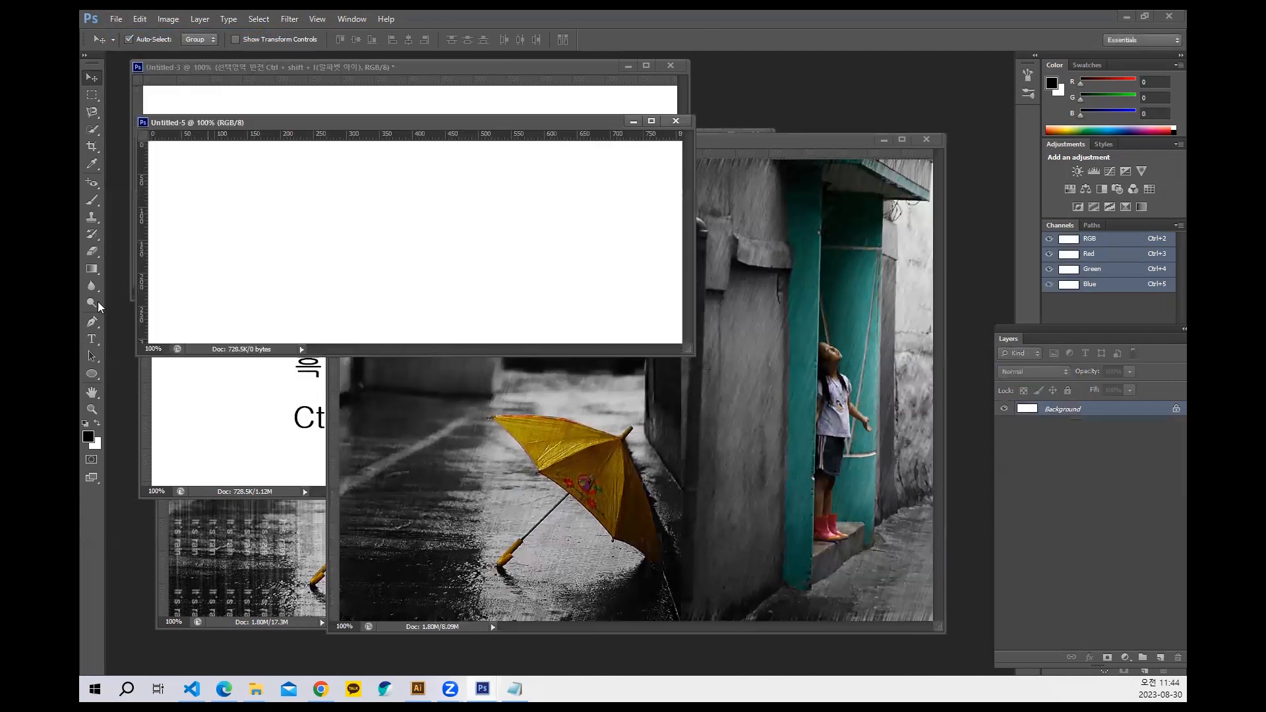
Add the text note "레벨 Ctrl + L" to the blank Untitled-5 document and shift its window slightly aside.
{"action": "left_click", "coordinate": [92, 339]}
{"action": "left_click", "coordinate": [254, 210]}
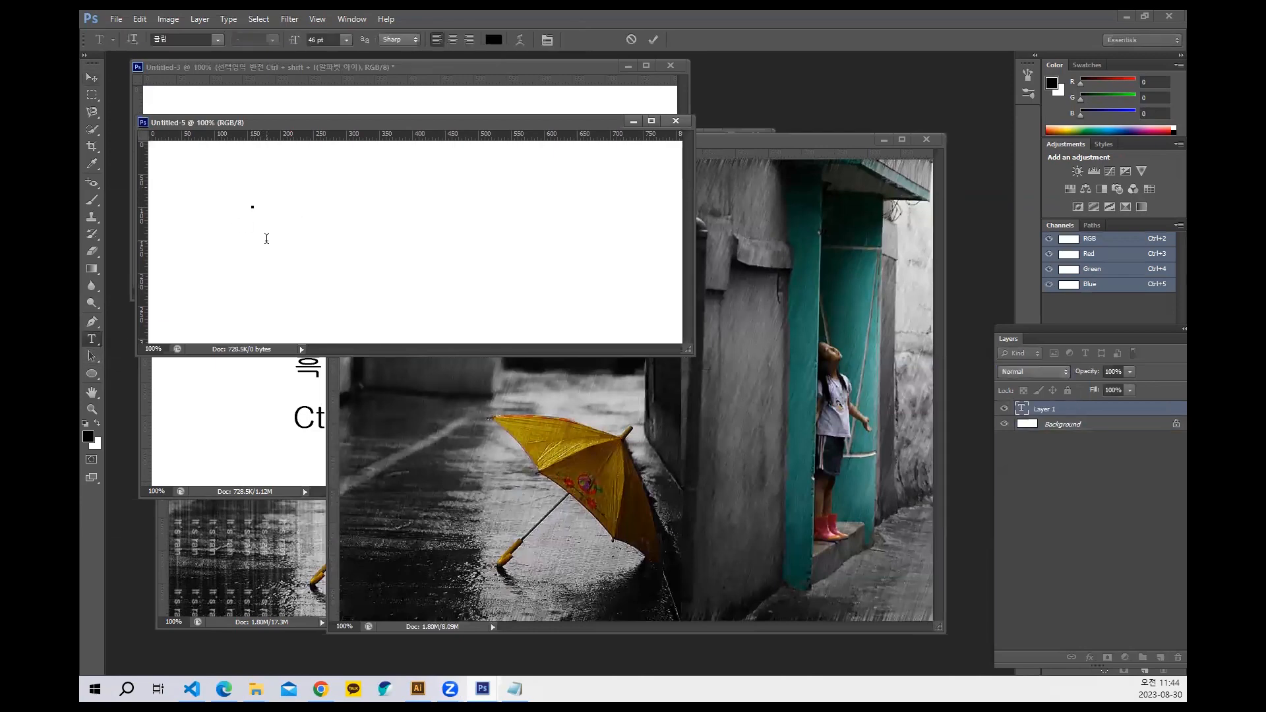
{"action": "type", "text": "렙"}
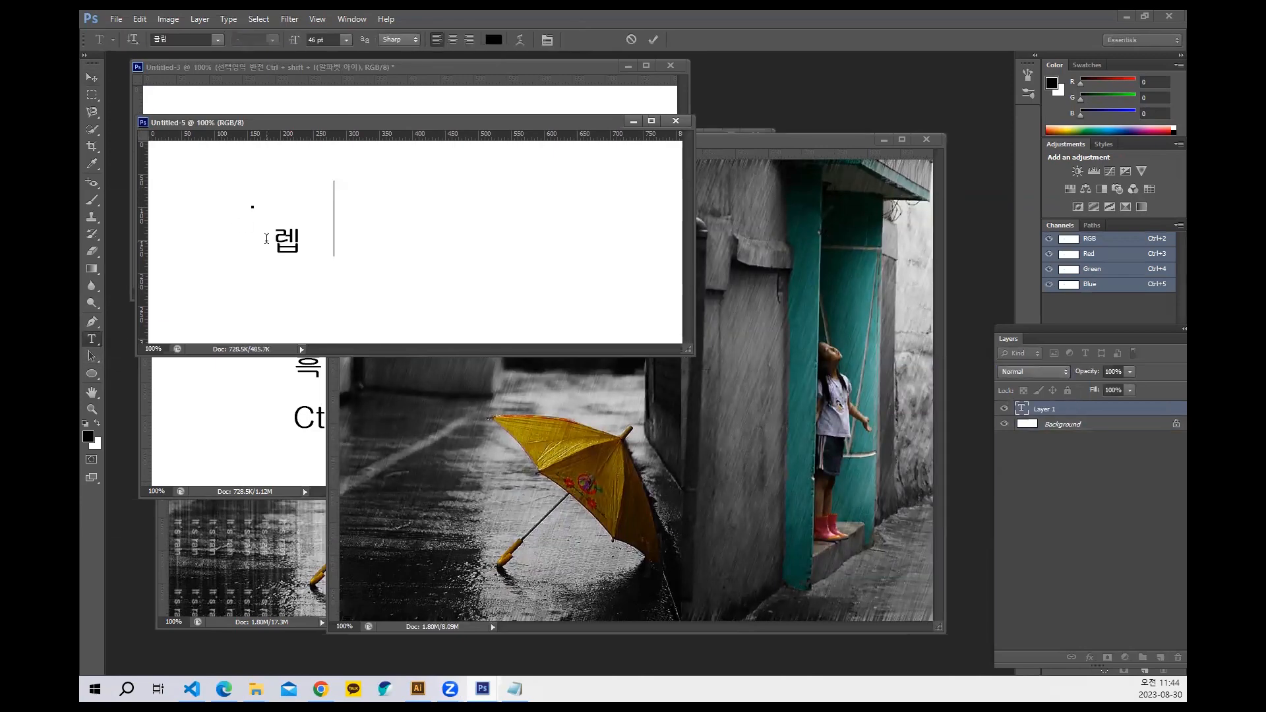
{"action": "type", "text": "벨 Ctyr"}
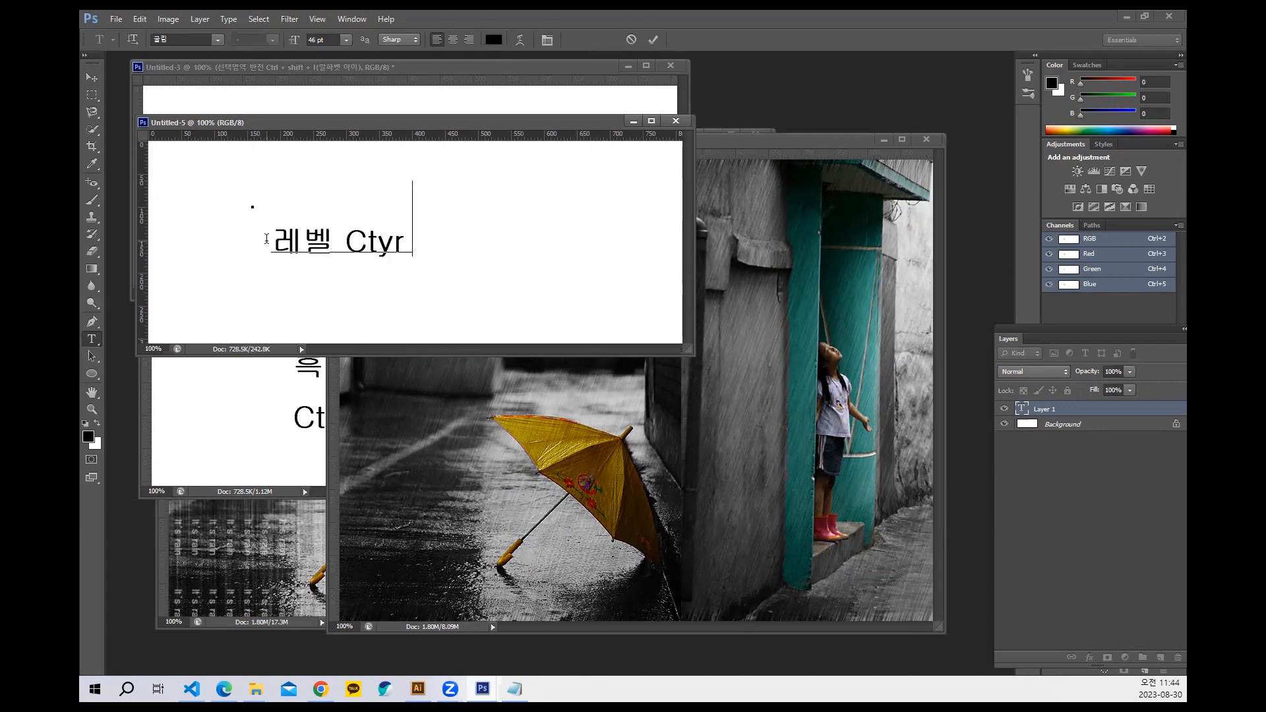
{"action": "type", "text": "l"}
{"action": "key", "text": "BackSpace"}
{"action": "key", "text": "BackSpace"}
{"action": "type", "text": "r"}
{"action": "key", "text": "BackSpace"}
{"action": "key", "text": "BackSpace"}
{"action": "type", "text": "rl + L"}
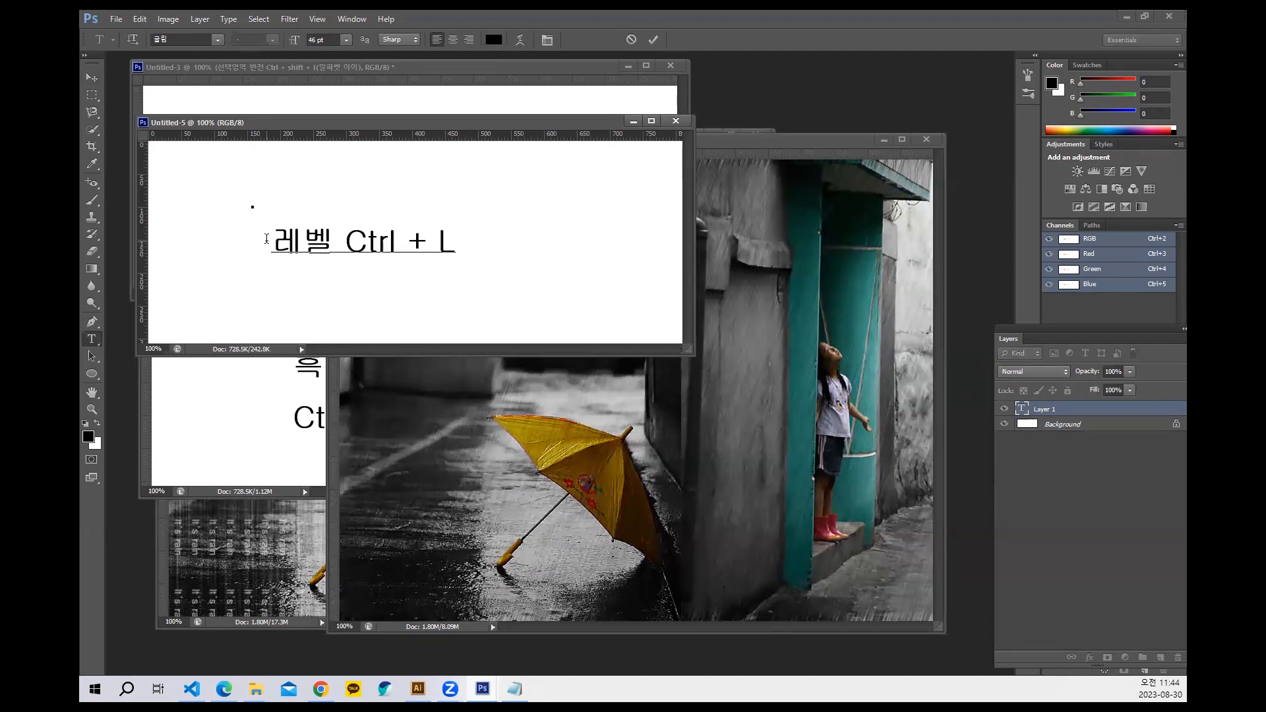
{"action": "left_click", "coordinate": [653, 40]}
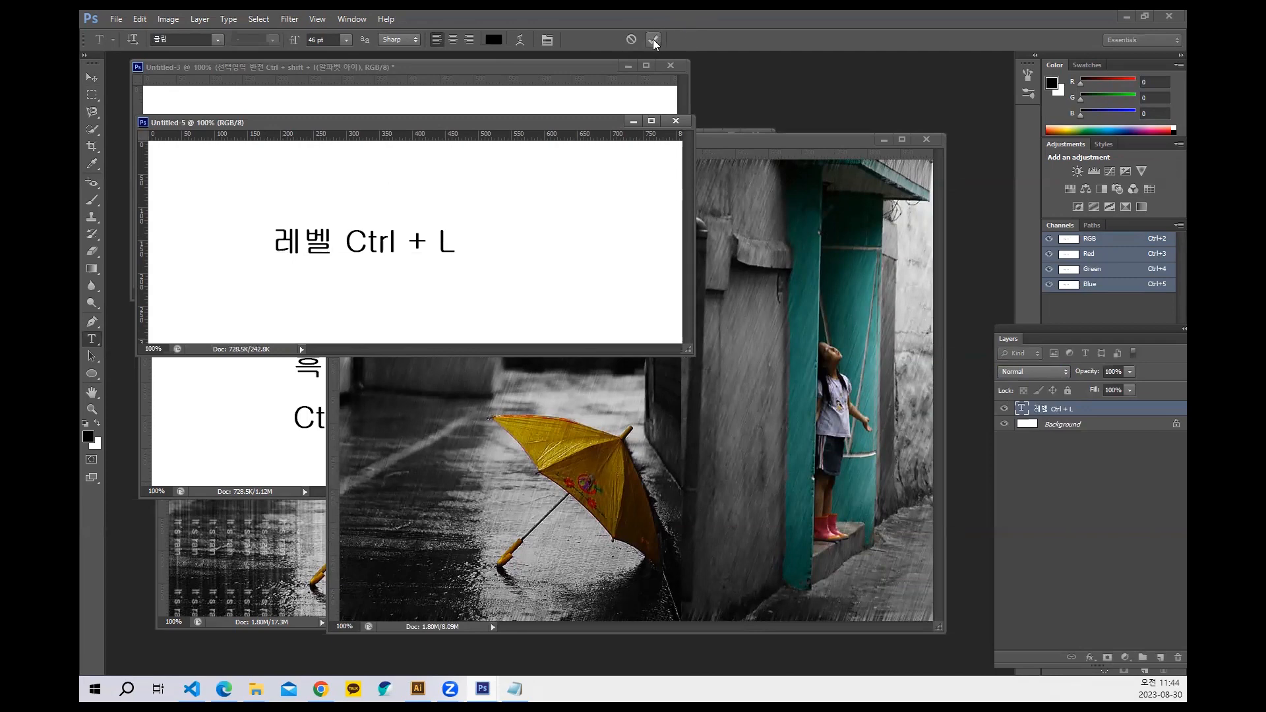
{"action": "left_click_drag", "start_coordinate": [500, 121], "coordinate": [475, 114]}
Apply Levels to the rain layer in Untitled-2 with a black input of 25 and a midtone of 2.16.
{"action": "left_click", "coordinate": [736, 152]}
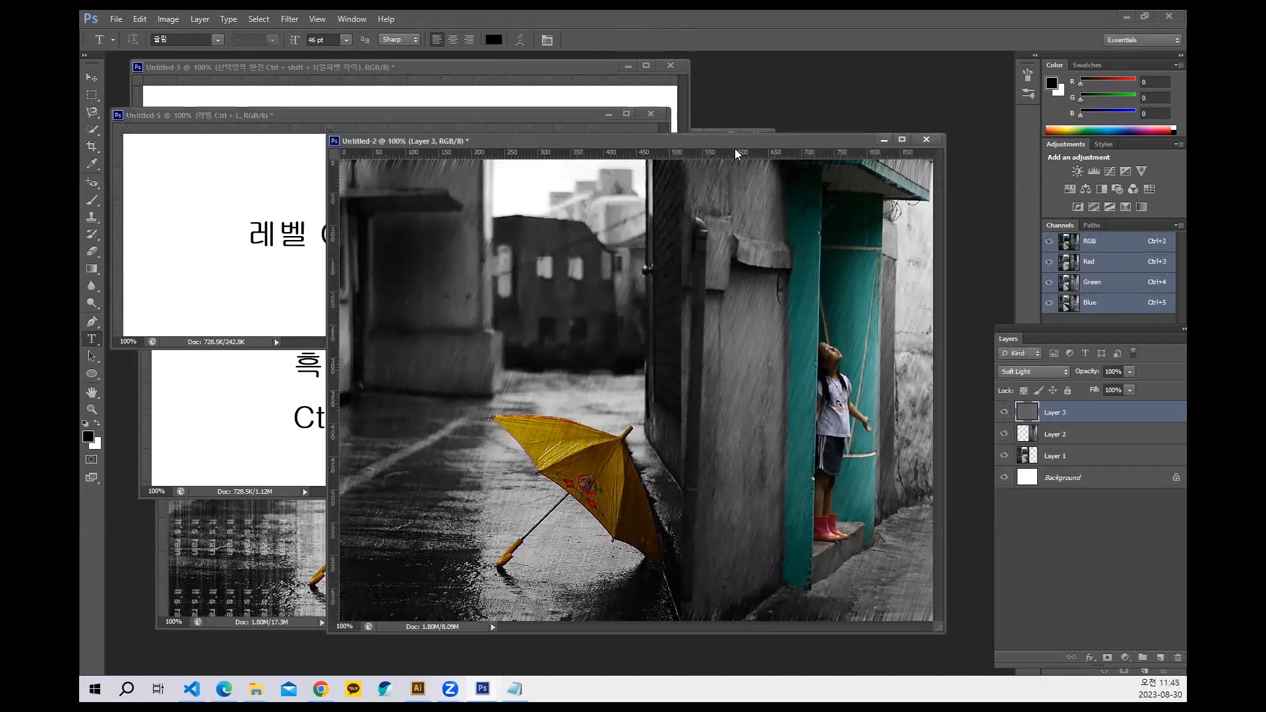
{"action": "key", "text": "ctrl+l"}
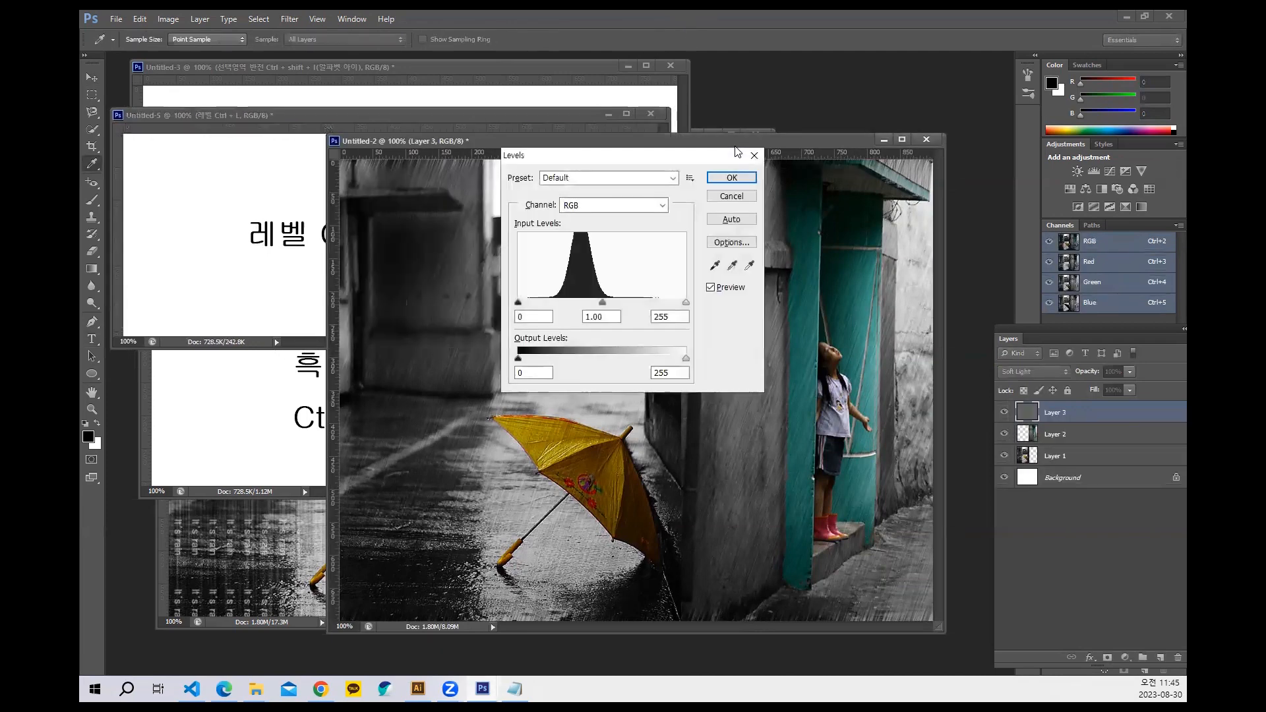
{"action": "left_click_drag", "start_coordinate": [670, 142], "coordinate": [774, 93]}
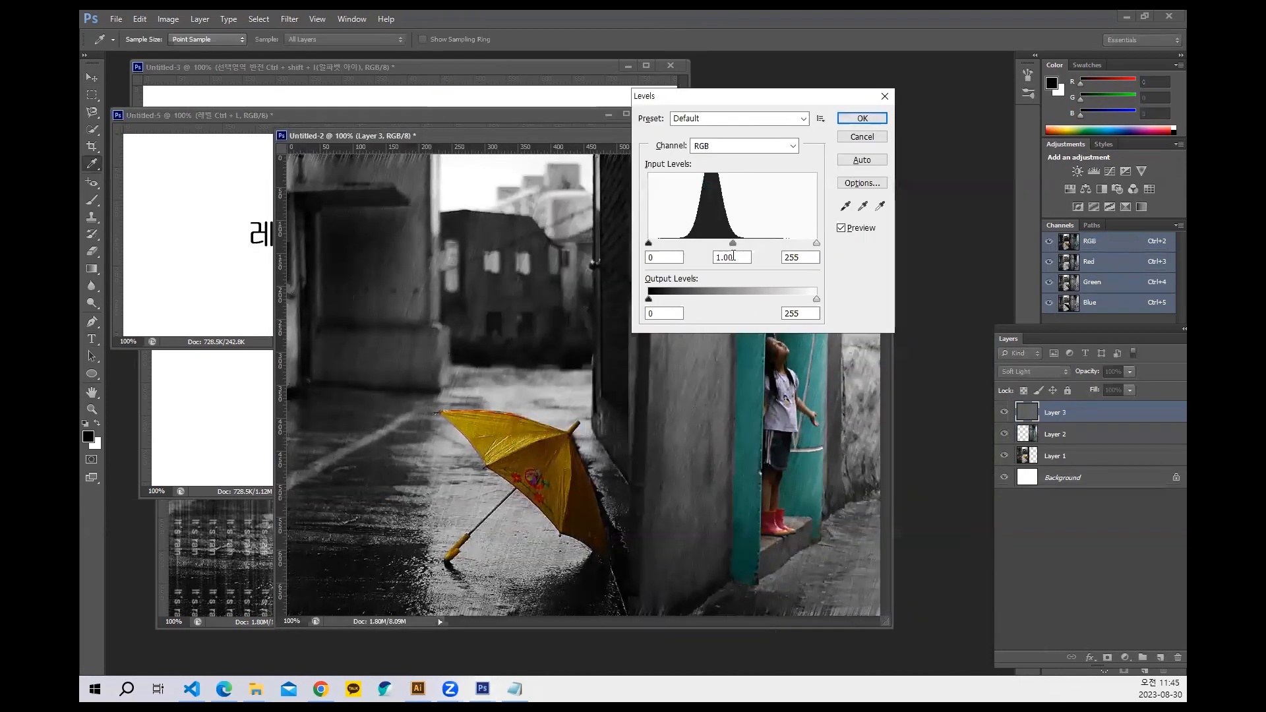
{"action": "mouse_move", "coordinate": [733, 244]}
{"action": "left_mouse_down"}
{"action": "mouse_move", "coordinate": [701, 251]}
{"action": "mouse_move", "coordinate": [726, 254]}
{"action": "left_mouse_up"}
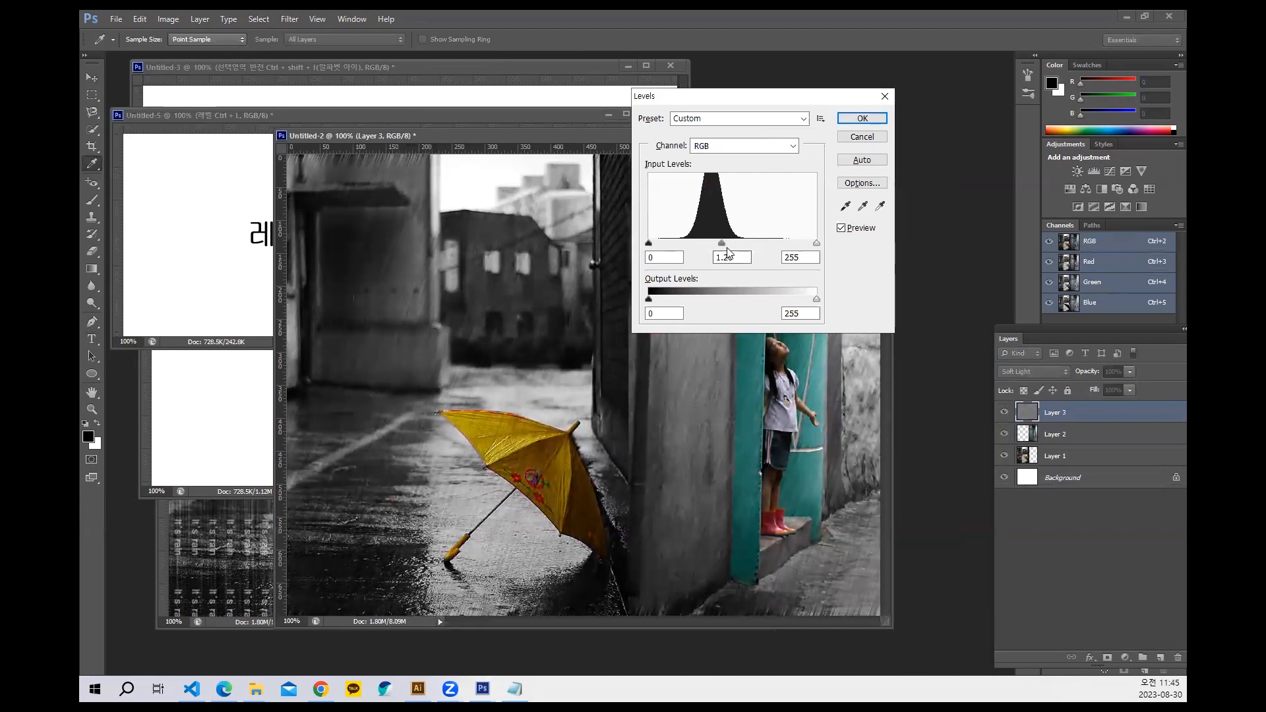
{"action": "left_click_drag", "start_coordinate": [649, 243], "coordinate": [700, 252]}
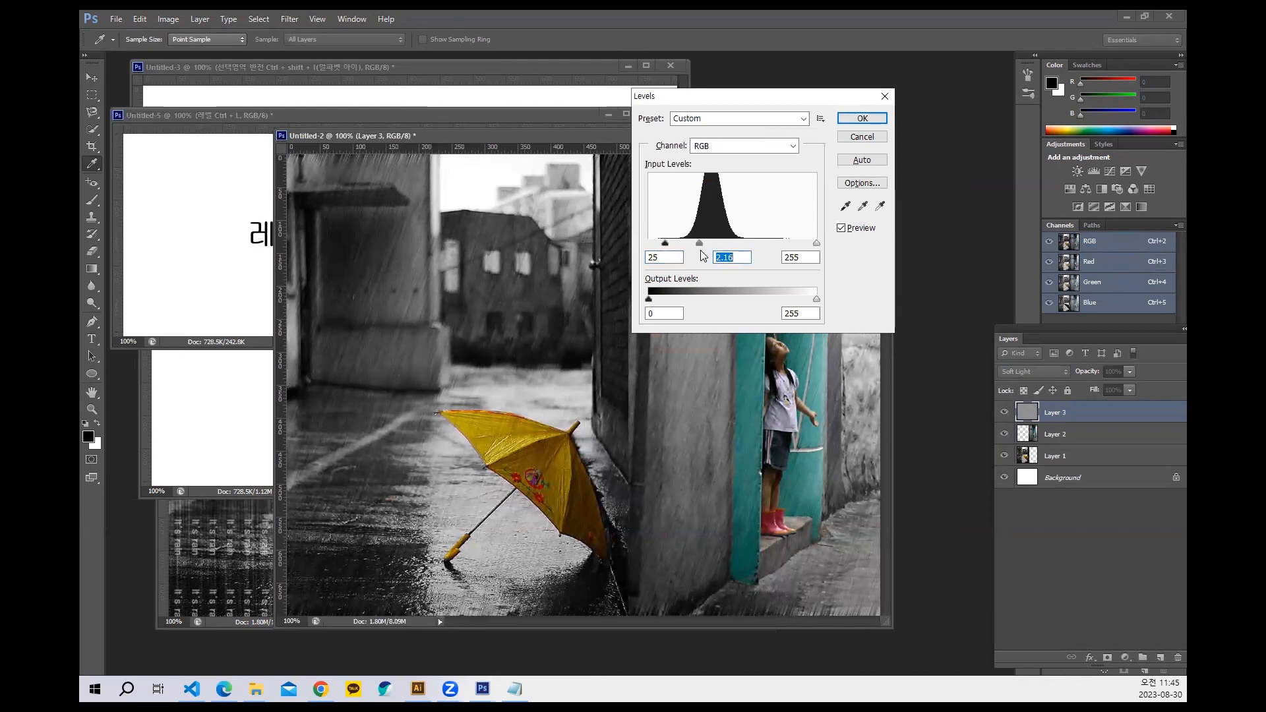
{"action": "left_click", "coordinate": [864, 116]}
Rearrange the document windows so the Untitled-2 composite lies in front, fully visible, with the Levels note behind it.
{"action": "left_click_drag", "start_coordinate": [685, 137], "coordinate": [752, 226]}
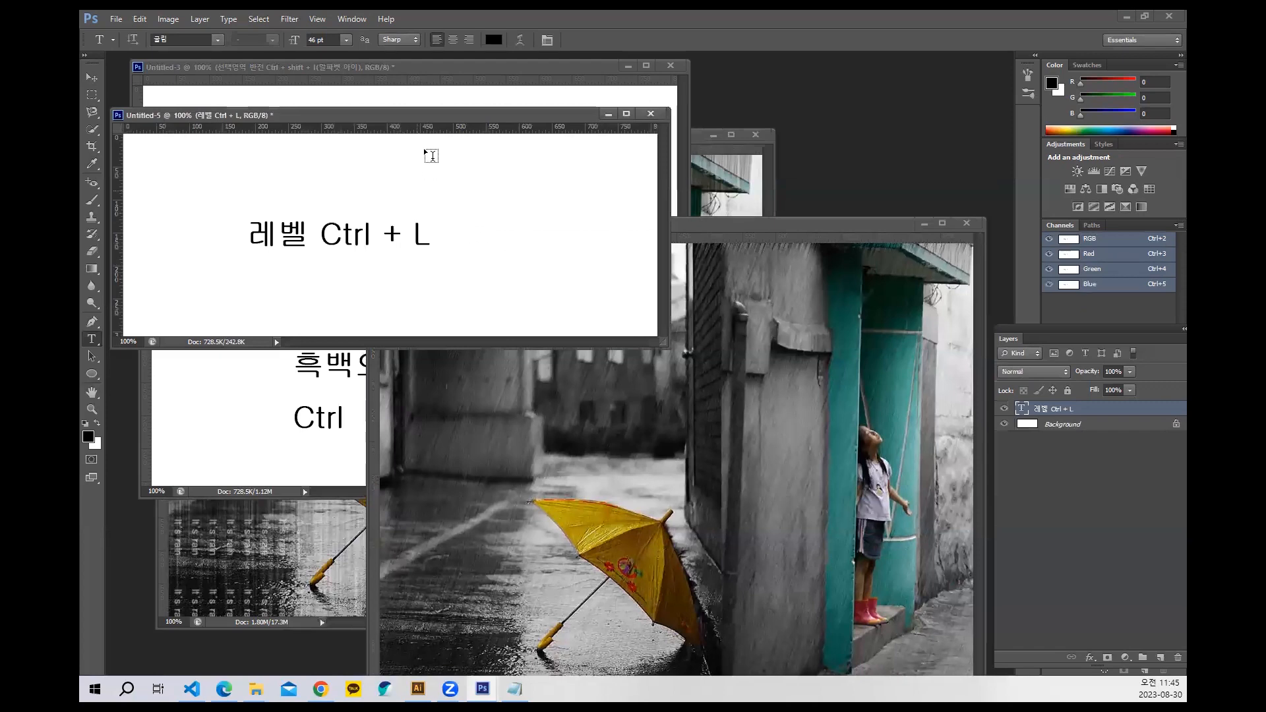
{"action": "left_click_drag", "start_coordinate": [426, 117], "coordinate": [409, 104]}
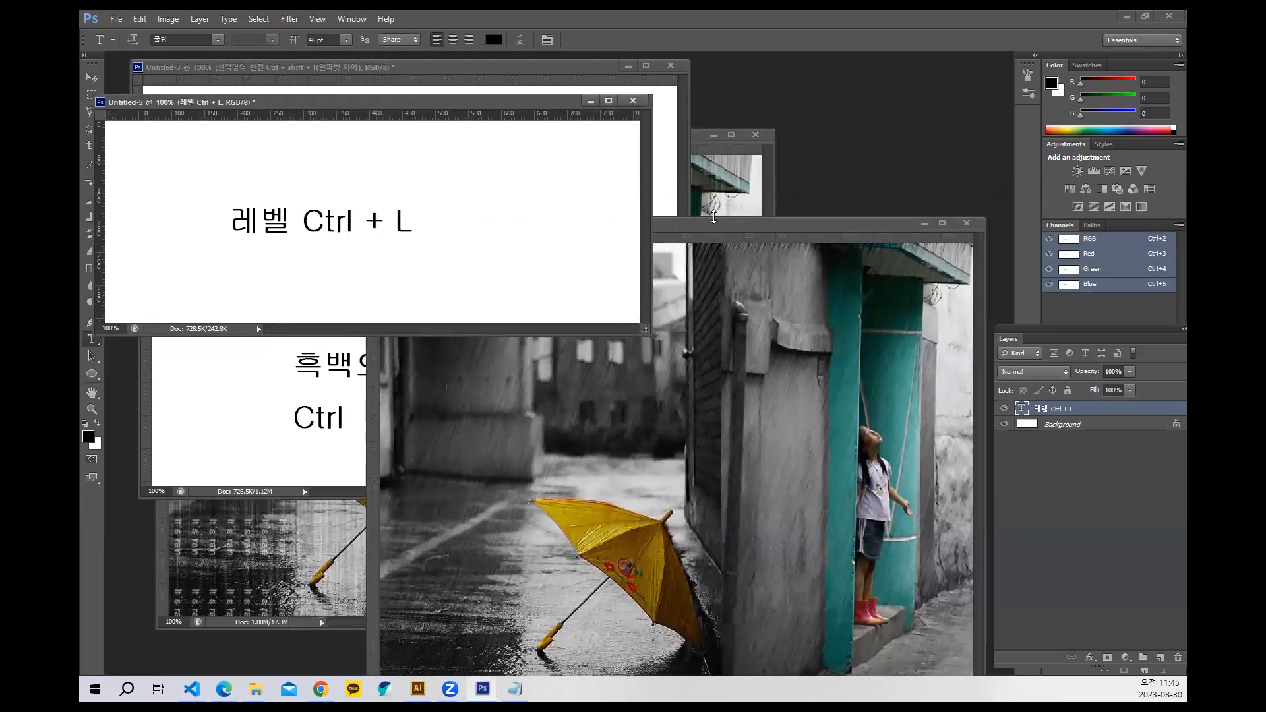
{"action": "left_click", "coordinate": [718, 217]}
{"action": "left_click", "coordinate": [812, 231]}
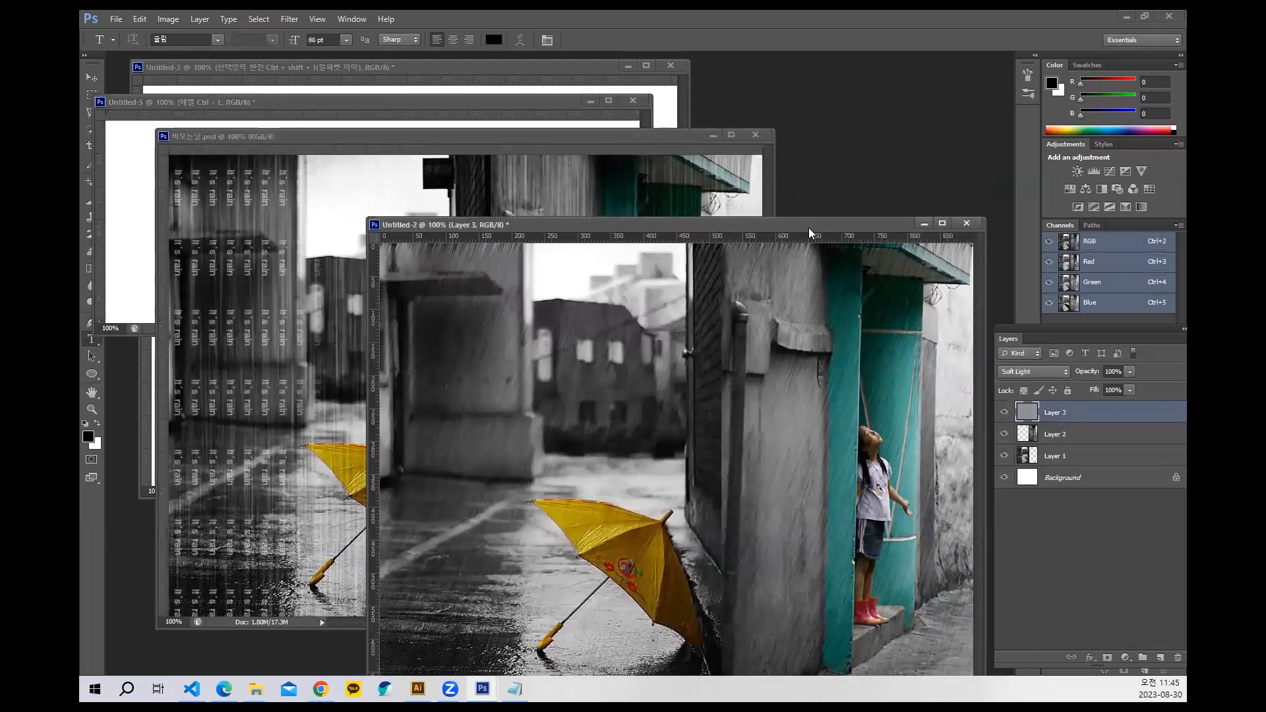
{"action": "left_click_drag", "start_coordinate": [809, 228], "coordinate": [463, 394]}
{"action": "left_click_drag", "start_coordinate": [164, 107], "coordinate": [206, 103]}
{"action": "left_click", "coordinate": [721, 110]}
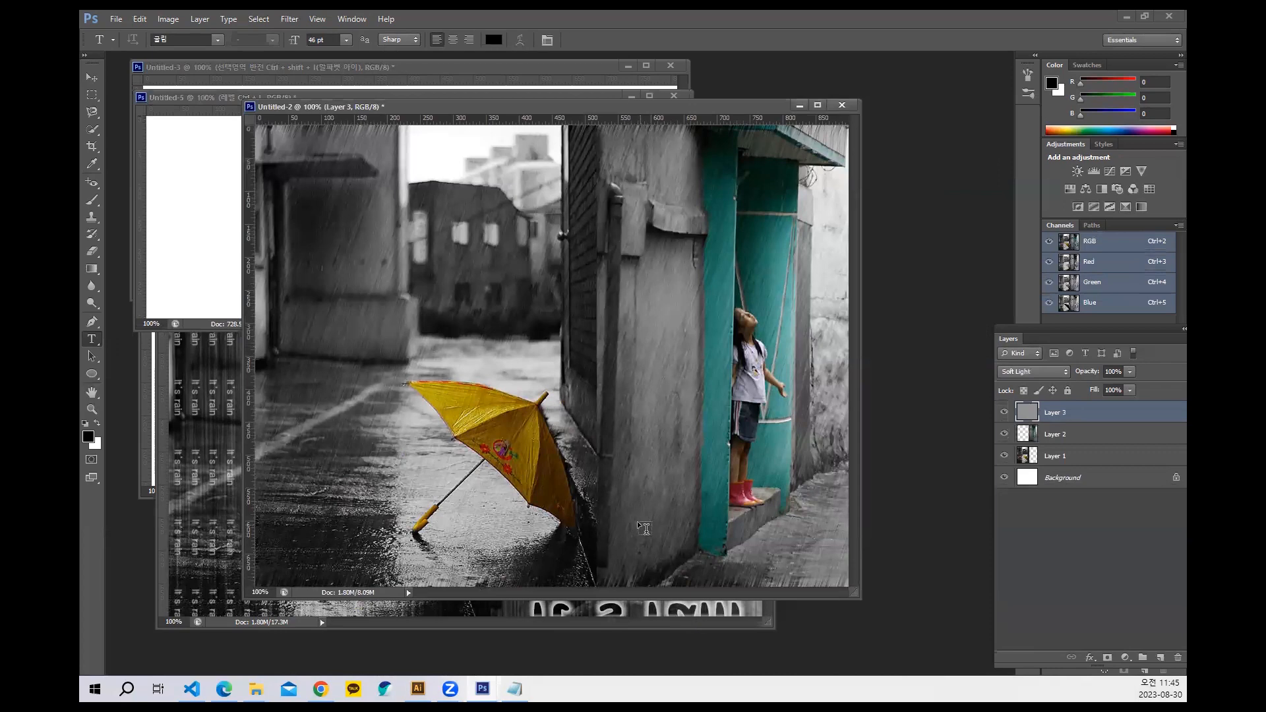
Start a text line near the bottom of the composite's wall and set its baseline shift to 0 pt.
{"action": "left_click", "coordinate": [625, 580]}
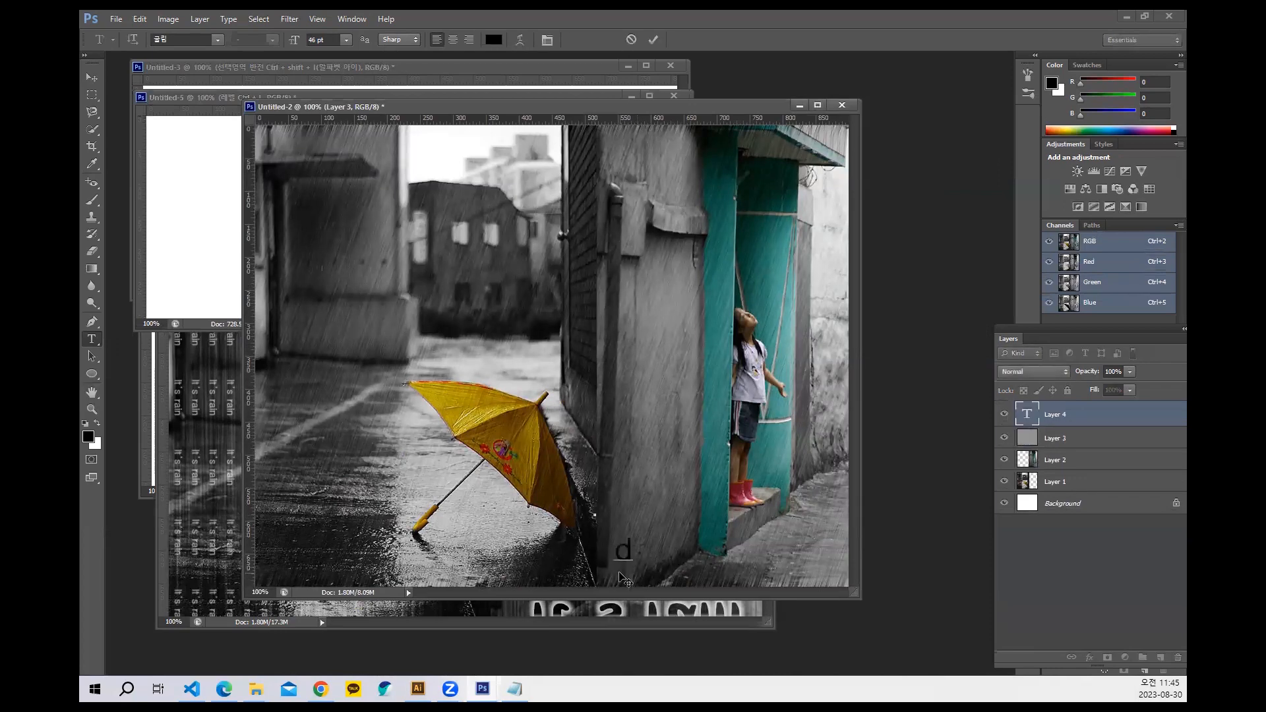
{"action": "type", "text": "d"}
{"action": "key", "text": "BackSpace"}
{"action": "left_click", "coordinate": [547, 42]}
{"action": "left_click_drag", "start_coordinate": [1125, 384], "coordinate": [979, 332]}
{"action": "left_click", "coordinate": [956, 416]}
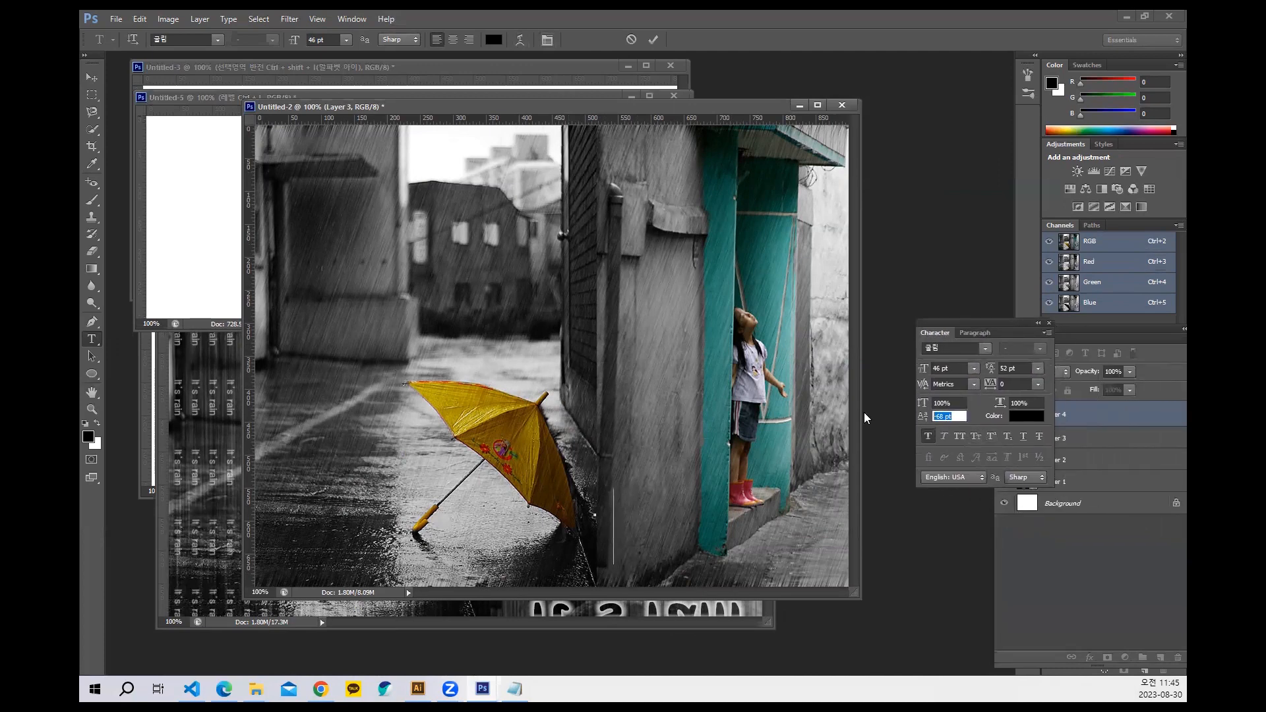
{"action": "type", "text": "0"}
{"action": "key", "text": "Return"}
Enter the caption "It's rain" in the new text layer.
{"action": "type", "text": "It"}
{"action": "type", "text": "It"}
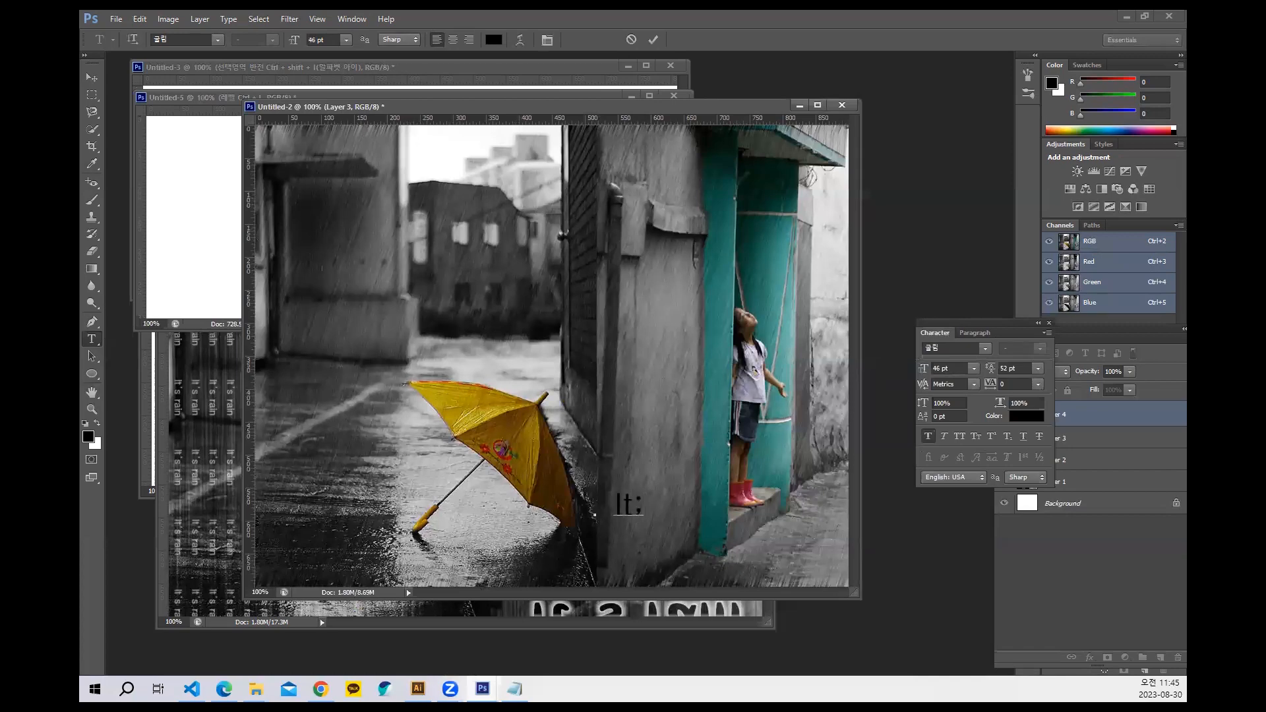
{"action": "type", "text": "'s ta"}
{"action": "key", "text": "BackSpace"}
{"action": "key", "text": "BackSpace"}
{"action": "type", "text": "rain"}
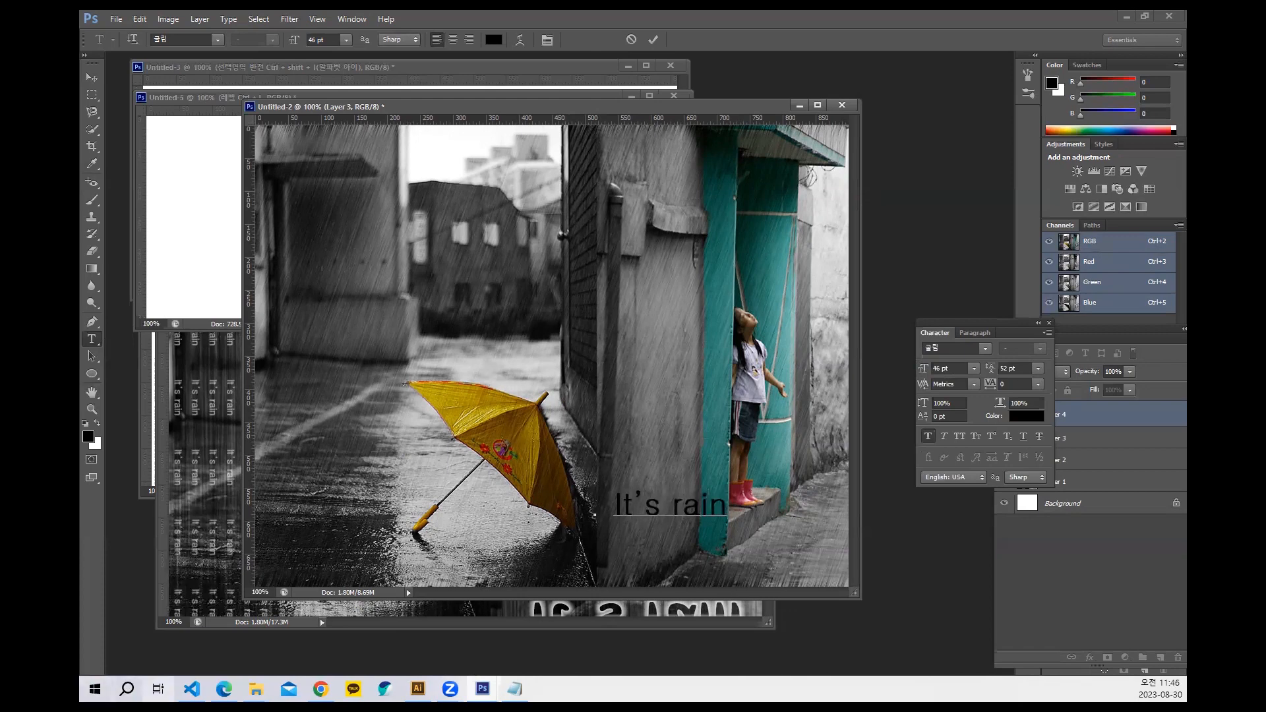
Enlarge the whole "It's rain" caption to 84 pt.
{"action": "left_click_drag", "start_coordinate": [612, 514], "coordinate": [754, 513]}
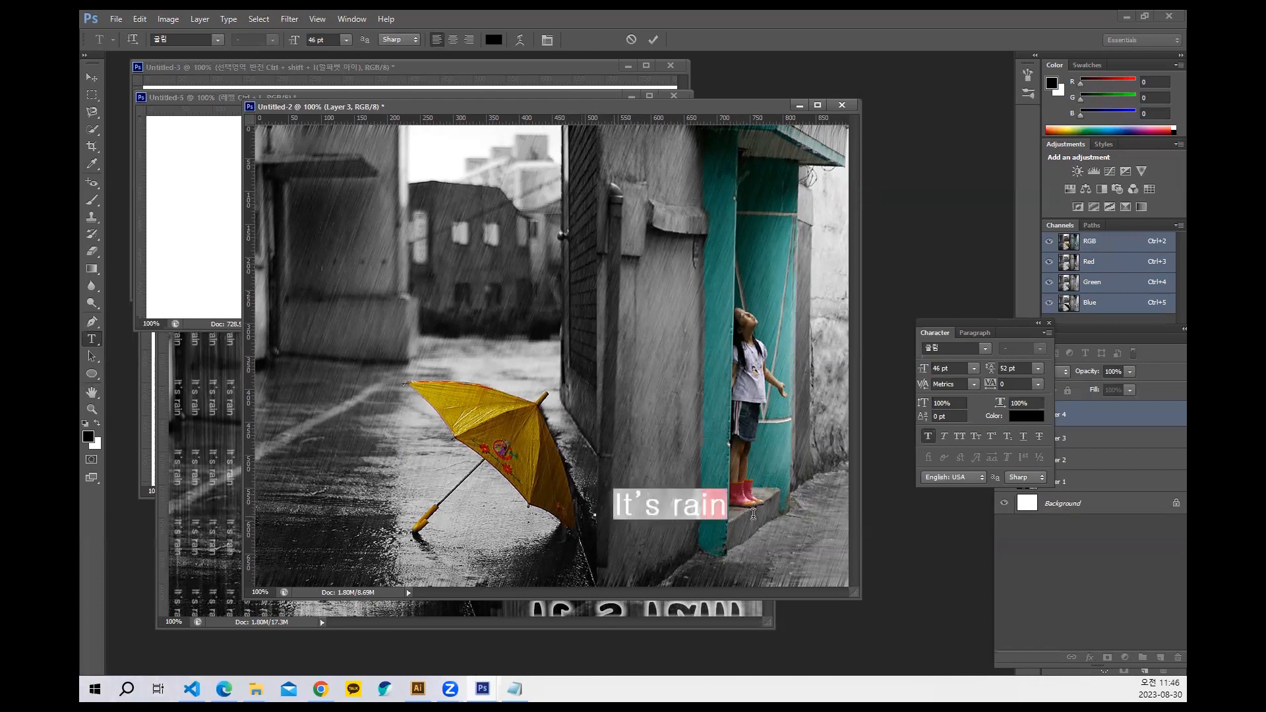
{"action": "key", "text": "ctrl+shift+period"}
{"action": "key", "text": "ctrl+shift+period"}
{"action": "key", "text": "ctrl+shift+period"}
{"action": "key", "text": "ctrl+shift+period"}
{"action": "key", "text": "ctrl+shift+period"}
{"action": "key", "text": "ctrl+shift+period"}
{"action": "key", "text": "ctrl+shift+period"}
{"action": "key", "text": "ctrl+shift+period"}
{"action": "key", "text": "ctrl+shift+period"}
{"action": "key", "text": "ctrl+shift+period"}
{"action": "key", "text": "ctrl+shift+period"}
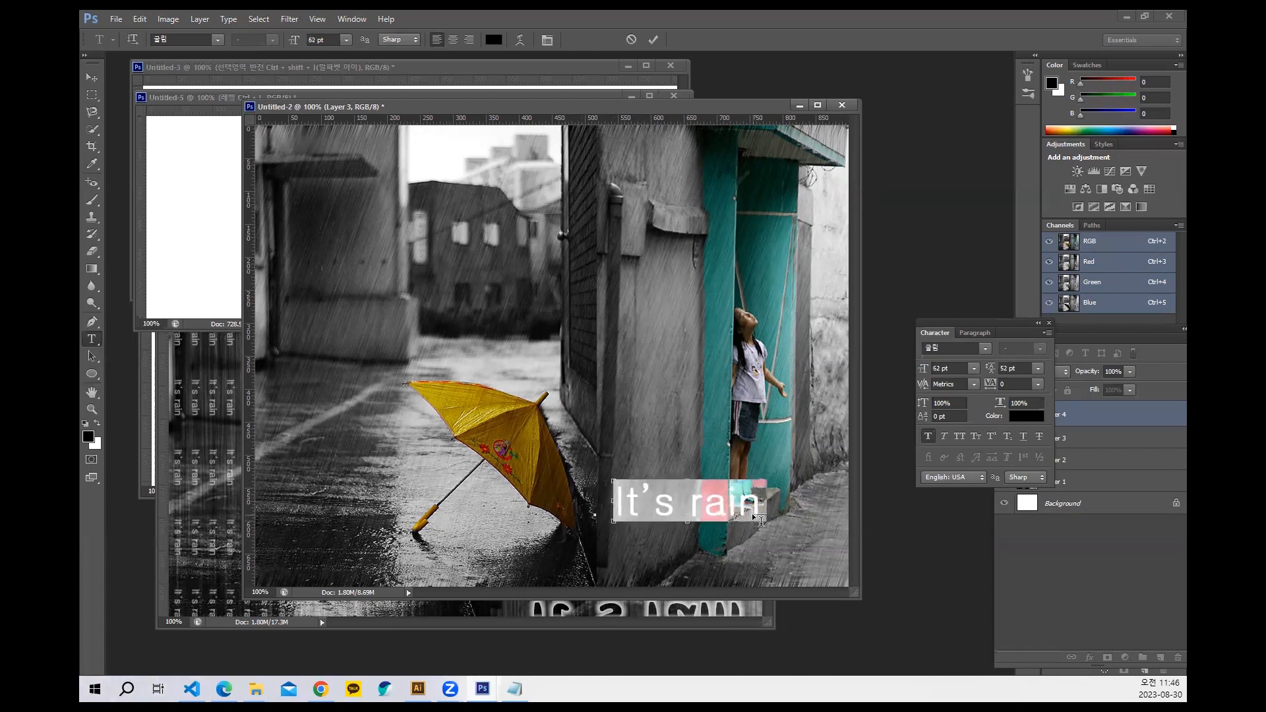
{"action": "key", "text": "ctrl+shift+period"}
{"action": "key", "text": "ctrl+shift+period"}
{"action": "key", "text": "ctrl+shift+period"}
{"action": "key", "text": "ctrl+shift+period"}
{"action": "key", "text": "ctrl+shift+period"}
{"action": "key", "text": "ctrl+shift+period"}
{"action": "key", "text": "ctrl+shift+period"}
{"action": "key", "text": "ctrl+shift+period"}
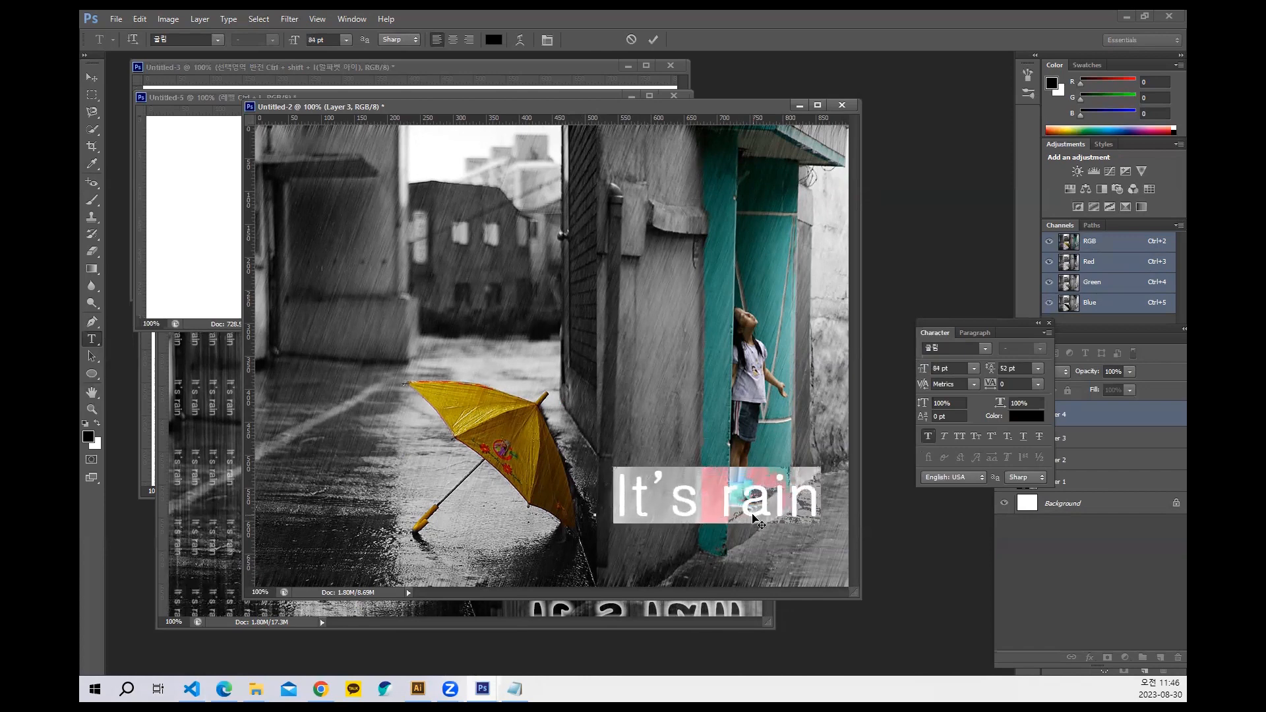
Move the "It's rain" caption slightly down and left, around the foot of the wall near the girl's boots.
{"action": "left_click", "coordinate": [91, 77]}
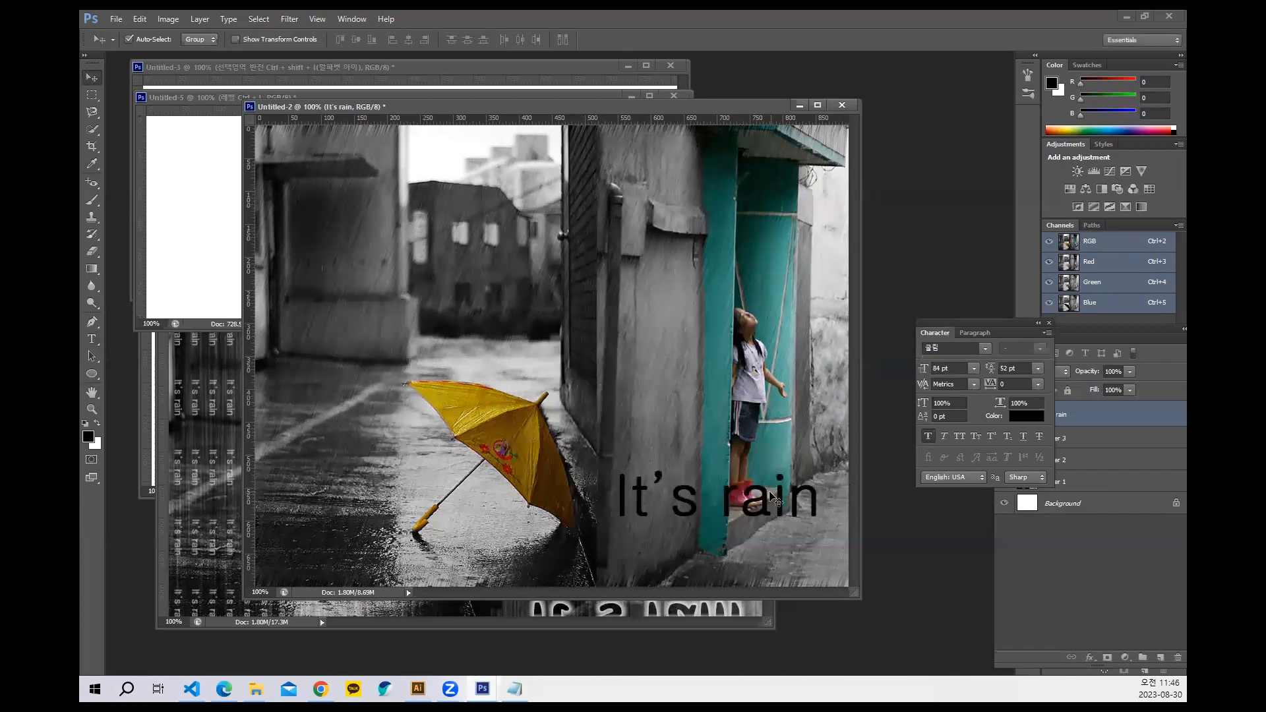
{"action": "left_click_drag", "start_coordinate": [771, 496], "coordinate": [749, 518]}
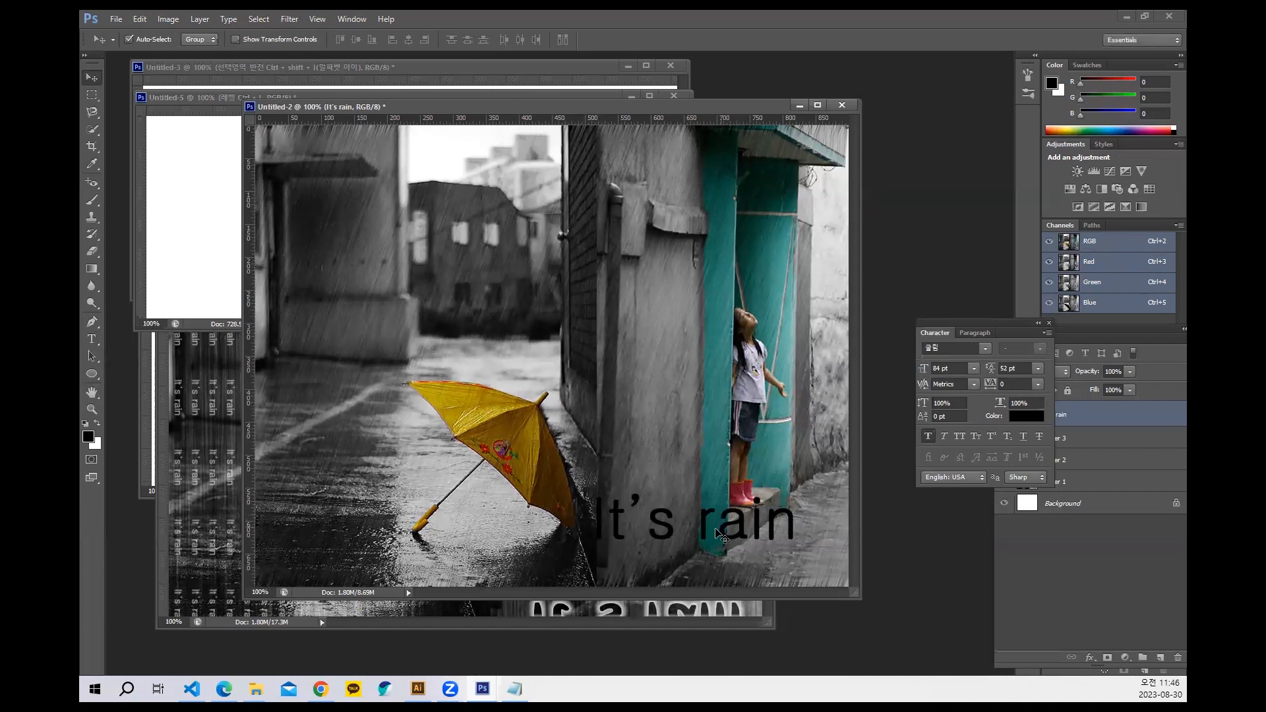
{"action": "left_click_drag", "start_coordinate": [710, 534], "coordinate": [718, 532]}
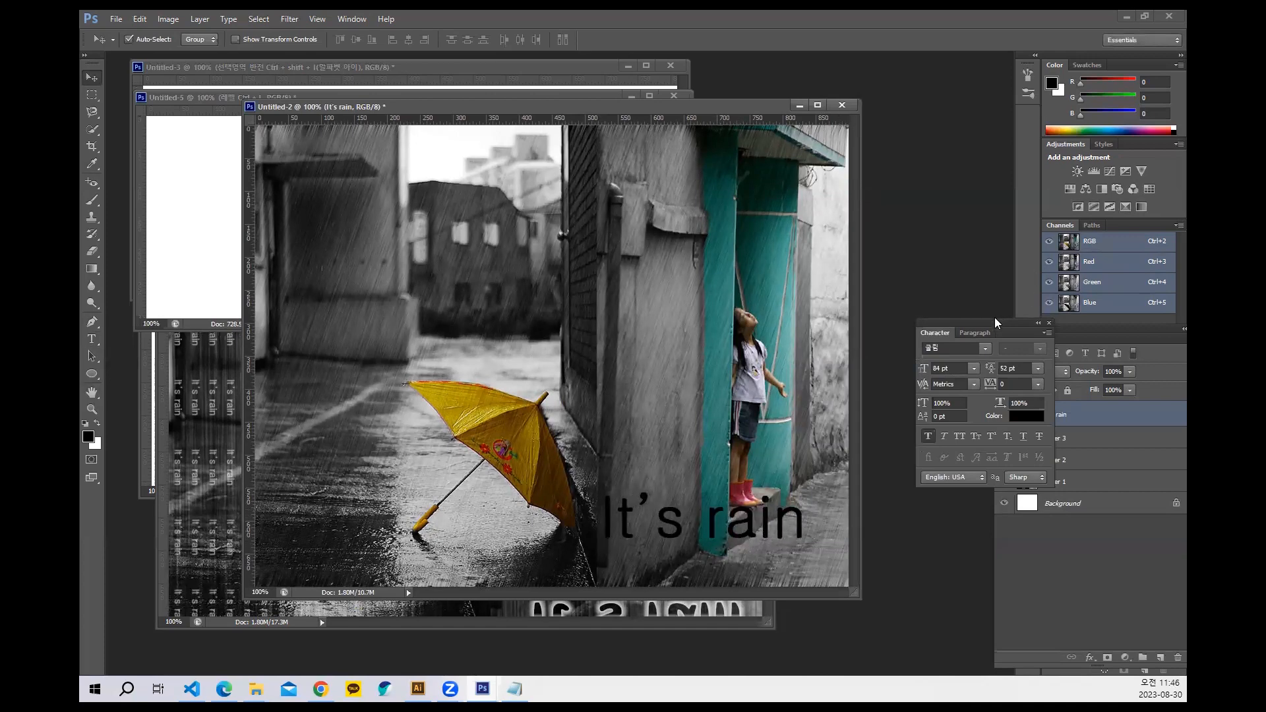
Add an Outer Glow to the "It's rain" text layer in pale yellow ffffbe, keeping the caption in view.
{"action": "left_click_drag", "start_coordinate": [995, 322], "coordinate": [956, 255]}
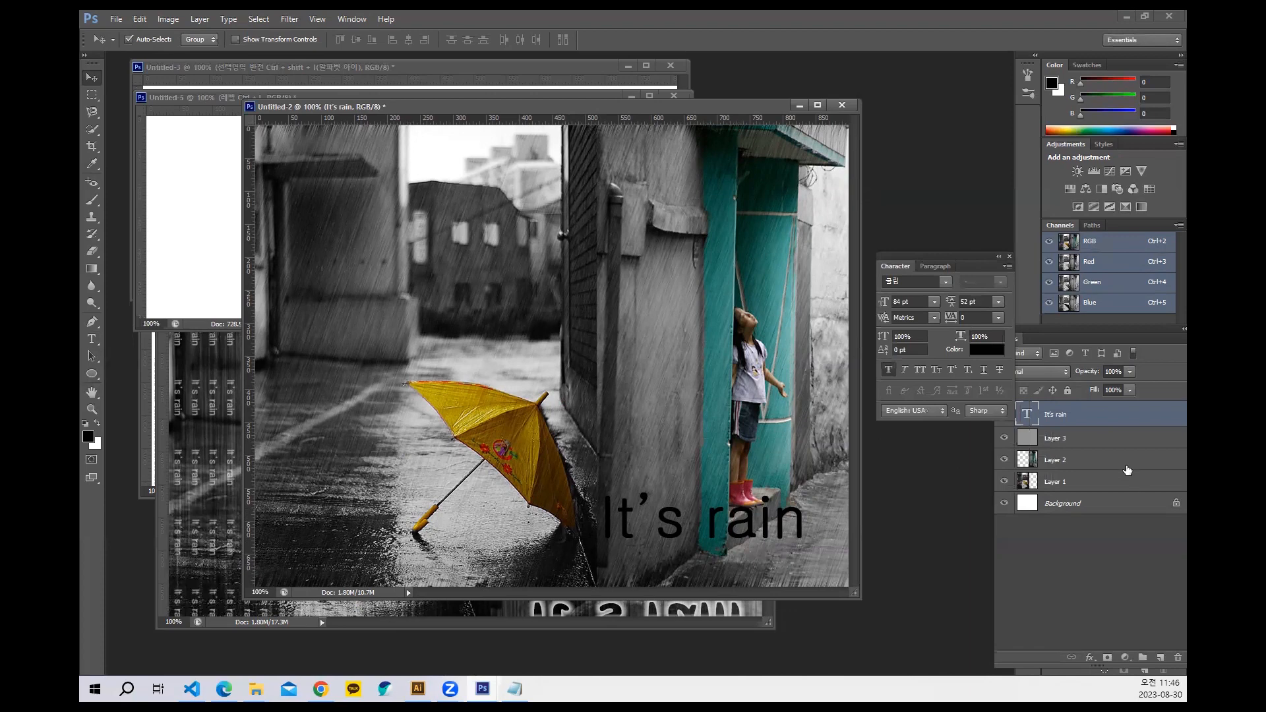
{"action": "left_click", "coordinate": [1086, 659]}
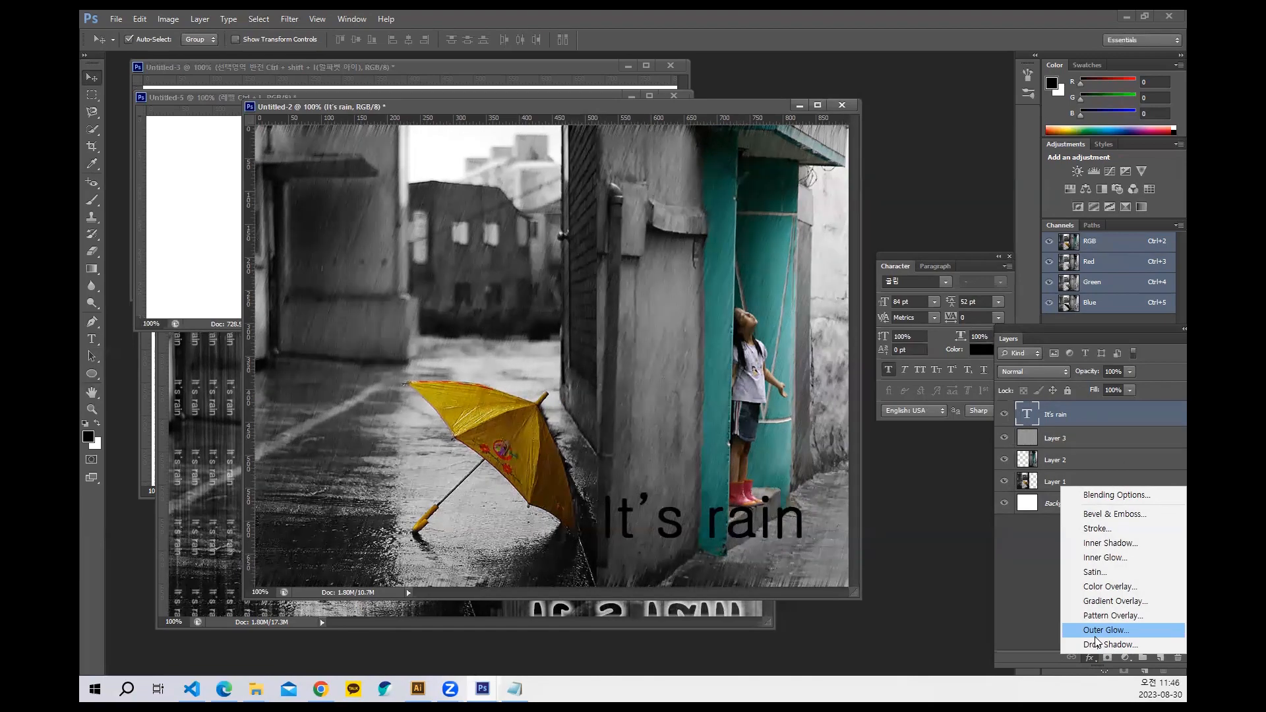
{"action": "left_click", "coordinate": [1095, 635]}
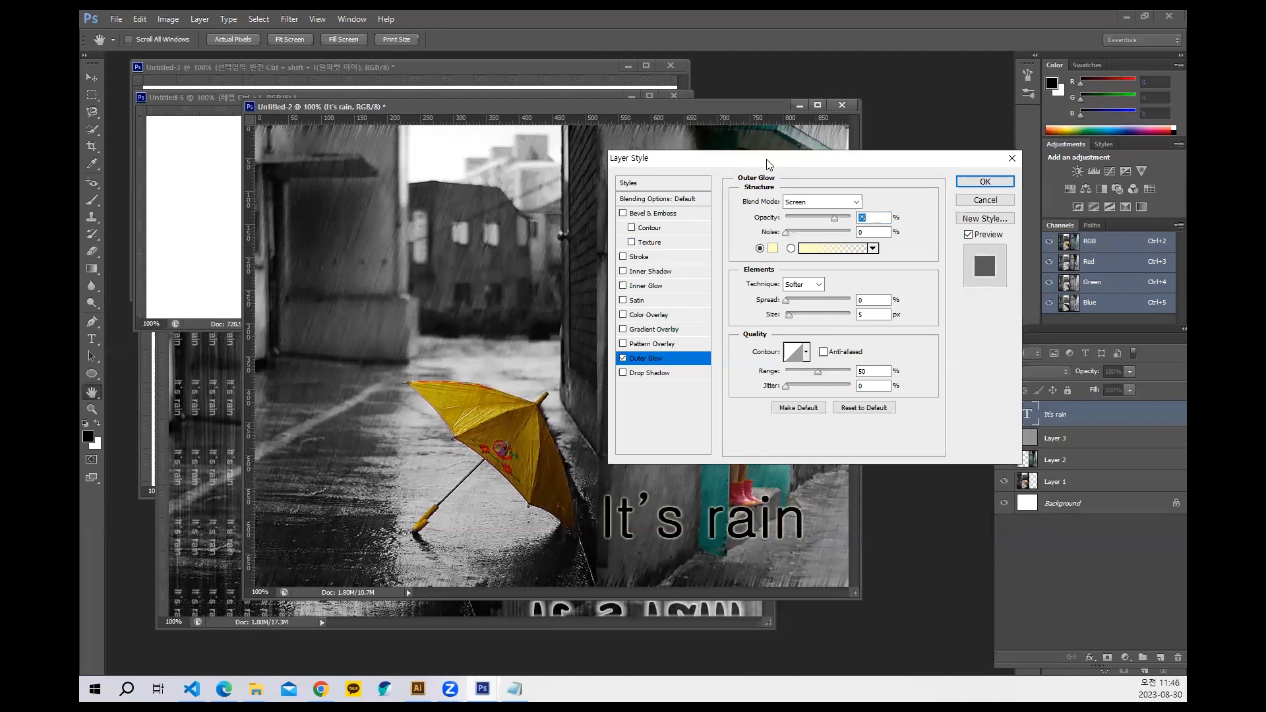
{"action": "left_click_drag", "start_coordinate": [768, 162], "coordinate": [488, 109]}
{"action": "left_click", "coordinate": [495, 195]}
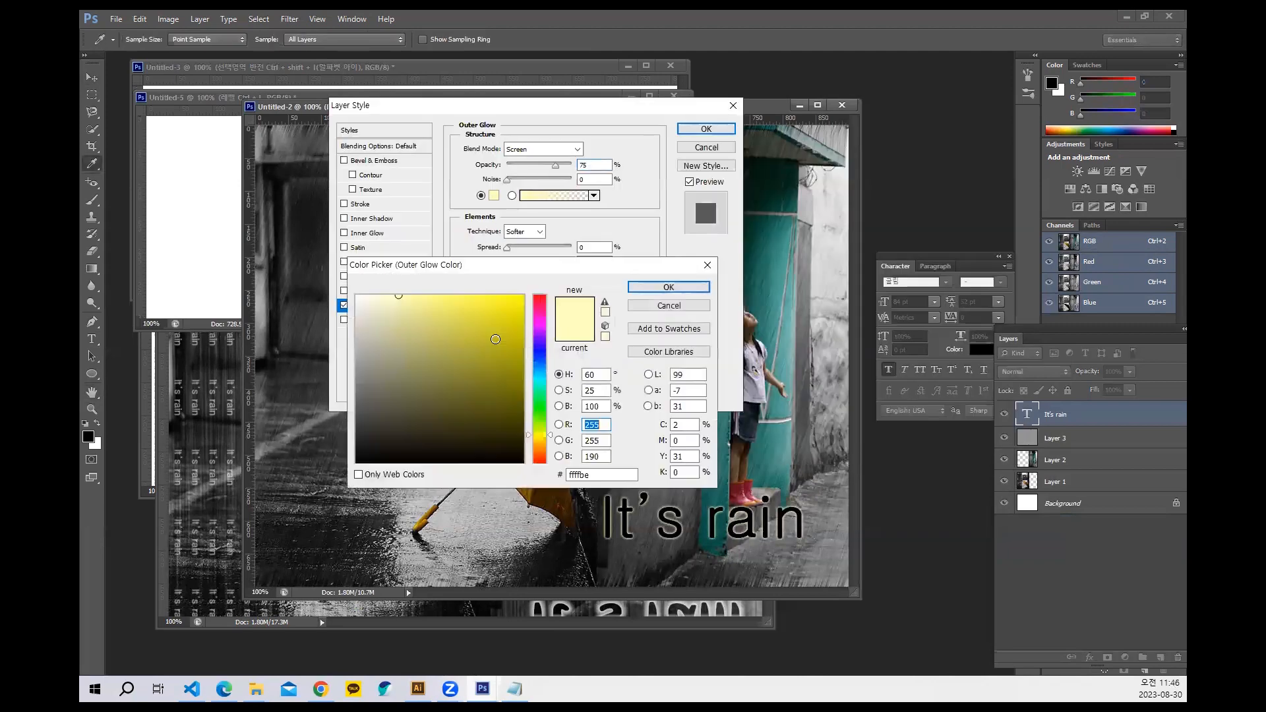
{"action": "left_click", "coordinate": [660, 288]}
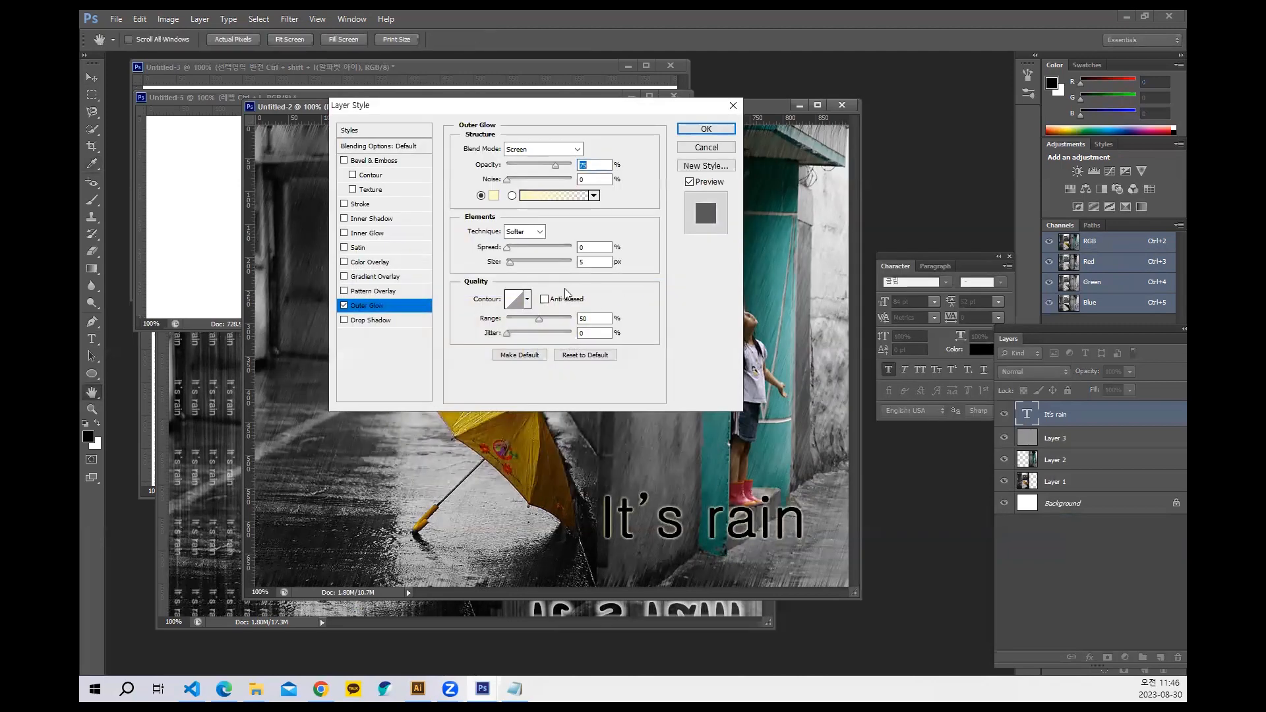
Set the caption's Outer Glow spread to about 13% and its size to 21 px, and apply the layer style.
{"action": "left_click", "coordinate": [514, 246]}
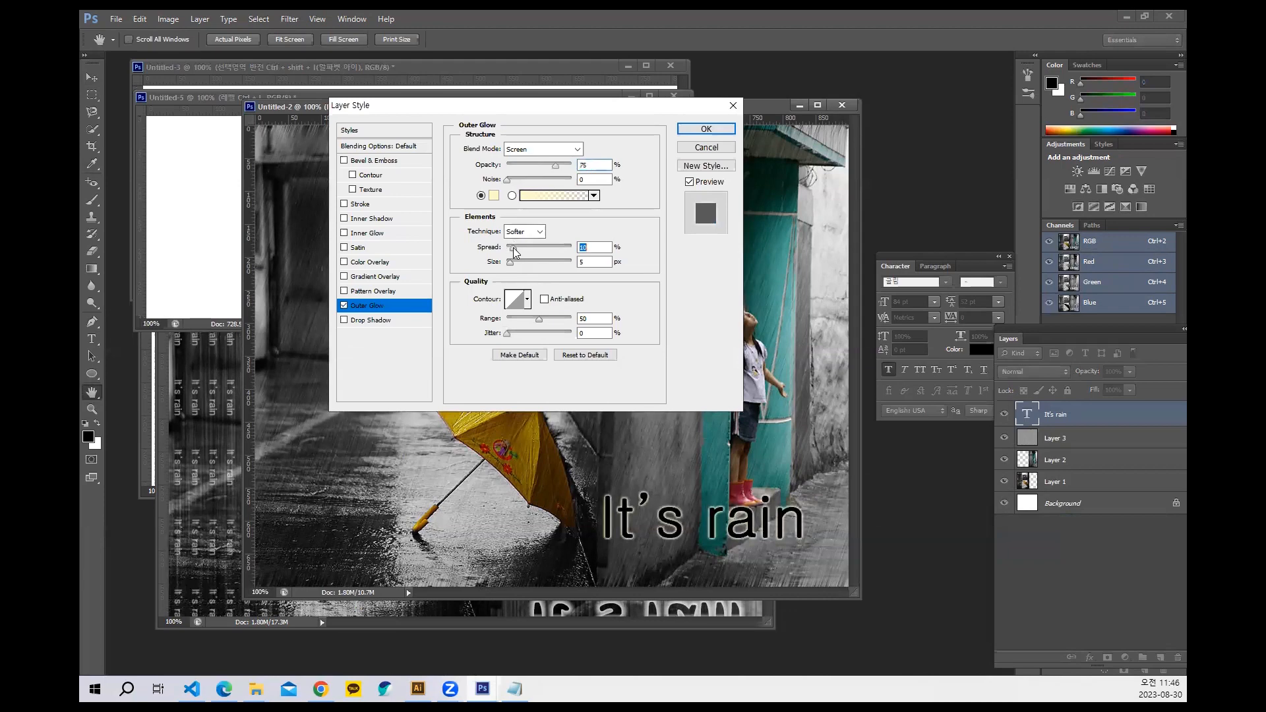
{"action": "mouse_move", "coordinate": [506, 266]}
{"action": "left_mouse_down"}
{"action": "mouse_move", "coordinate": [518, 251]}
{"action": "mouse_move", "coordinate": [514, 265]}
{"action": "left_mouse_up"}
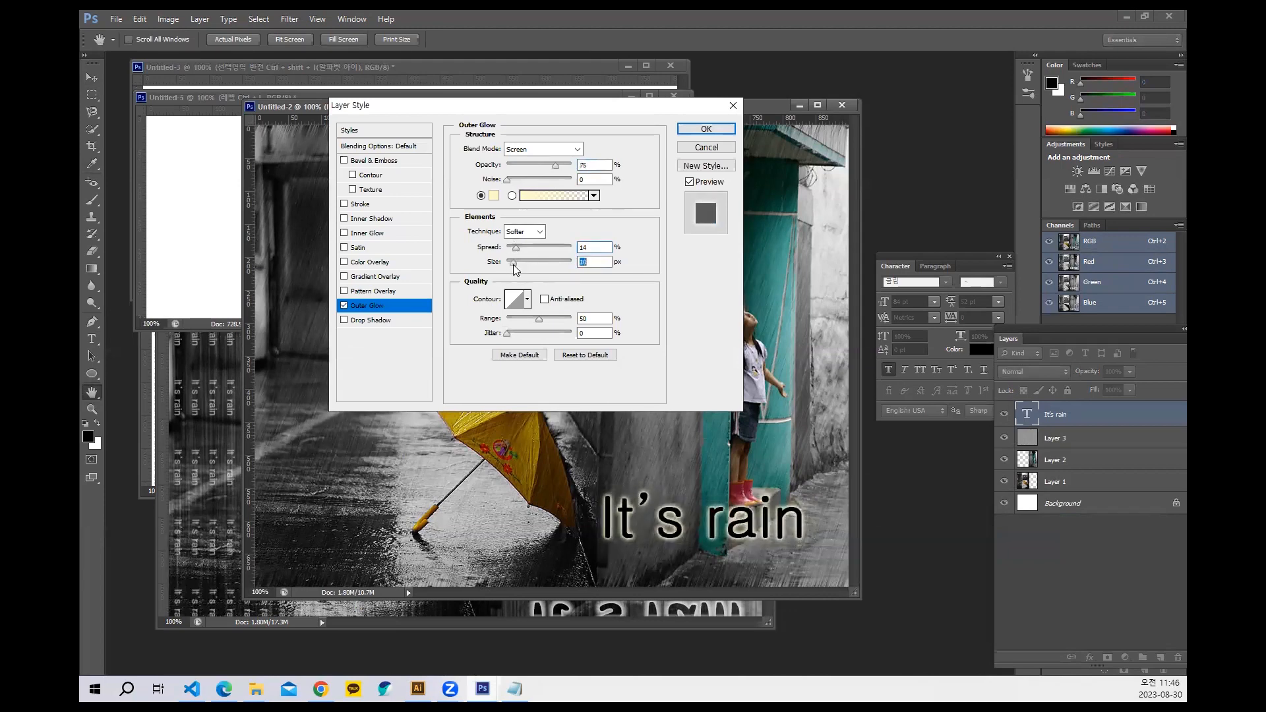
{"action": "left_click", "coordinate": [517, 266]}
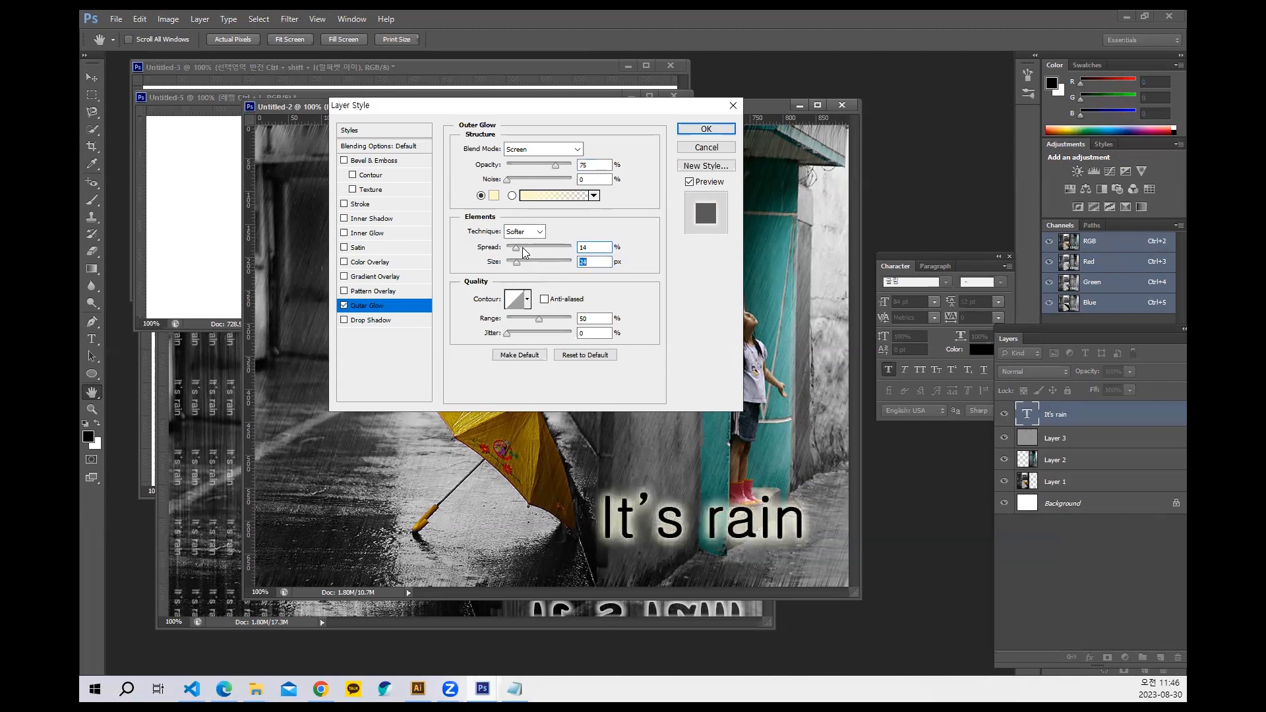
{"action": "left_click", "coordinate": [519, 252]}
{"action": "left_click", "coordinate": [517, 265]}
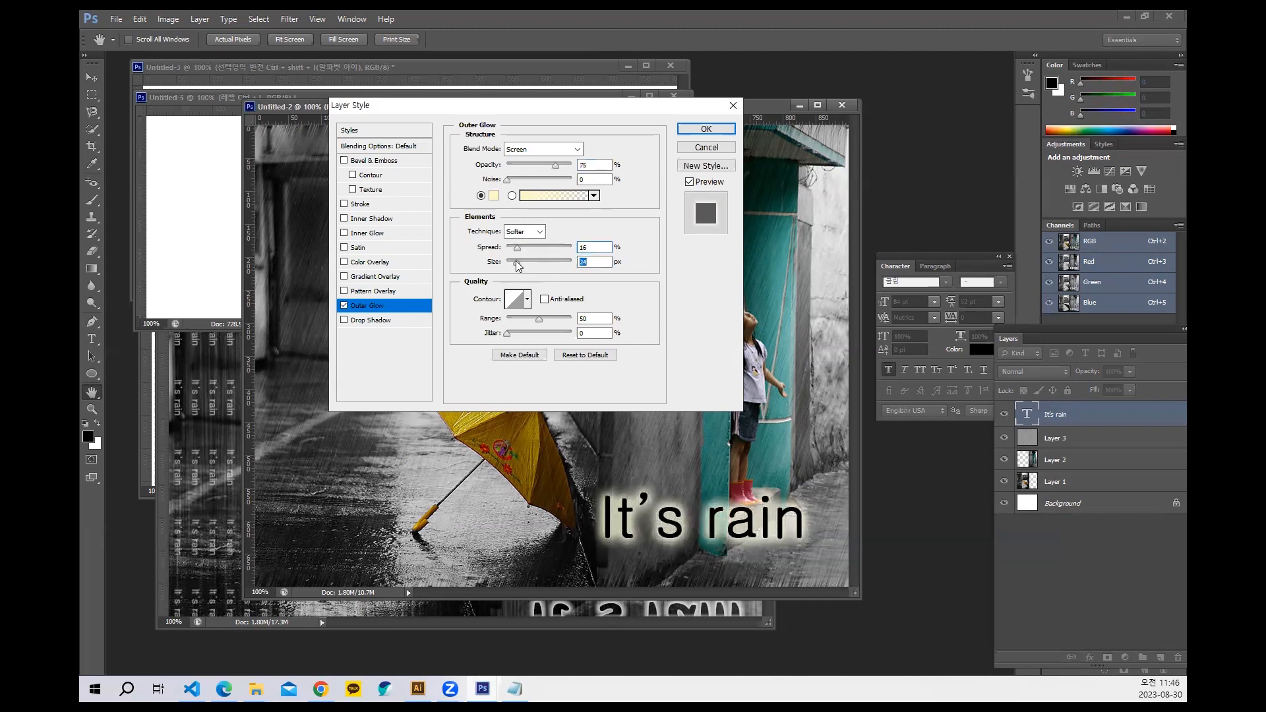
{"action": "left_click", "coordinate": [520, 249]}
{"action": "left_click", "coordinate": [523, 264]}
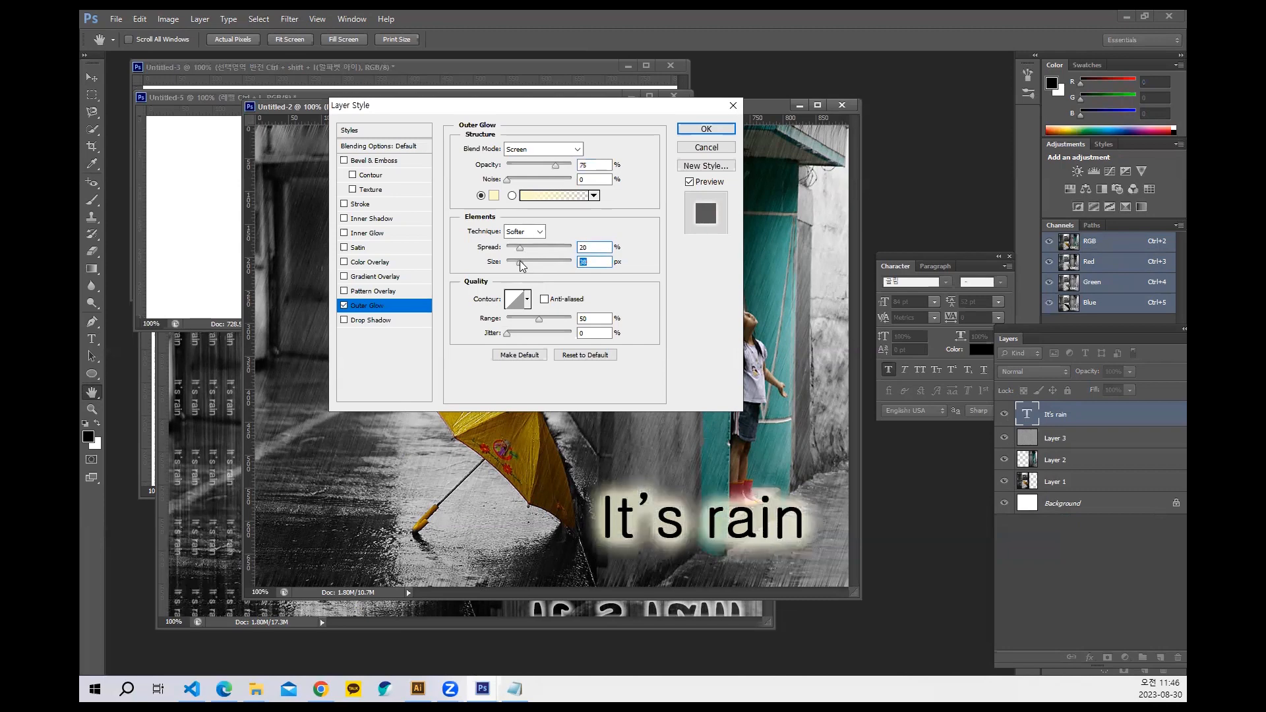
{"action": "left_click", "coordinate": [521, 263]}
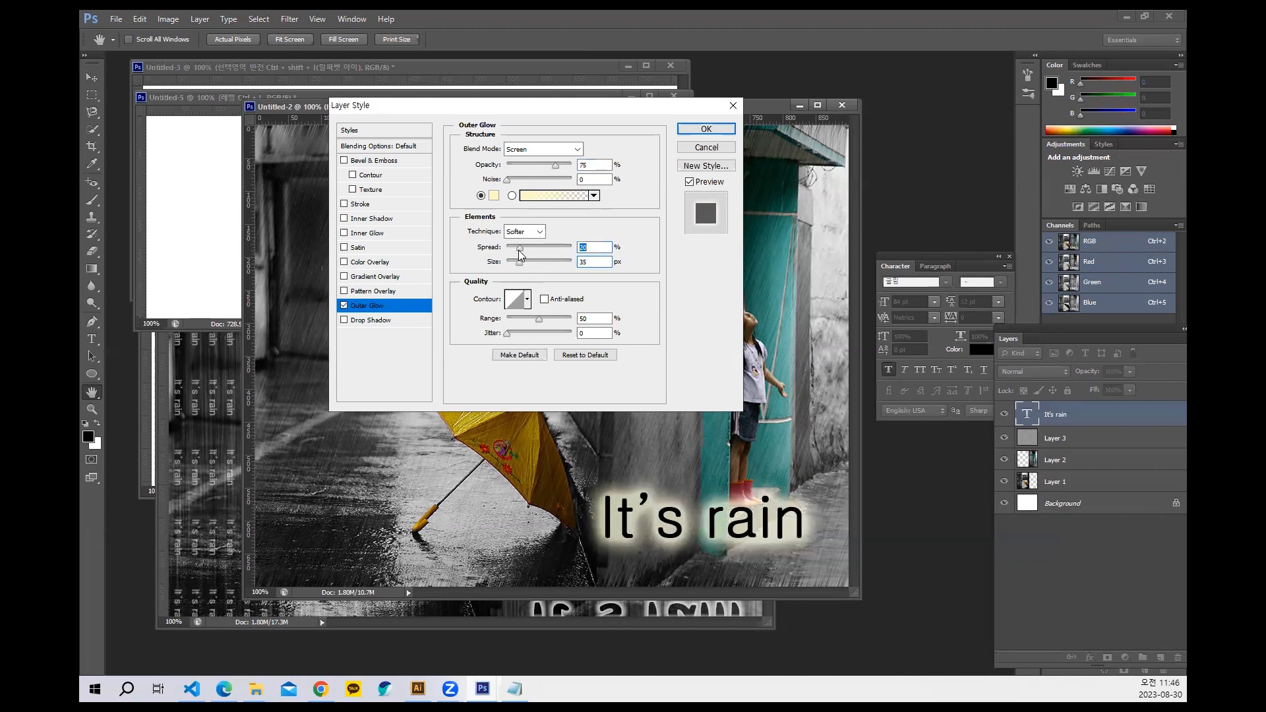
{"action": "left_click_drag", "start_coordinate": [521, 255], "coordinate": [517, 255]}
{"action": "left_click", "coordinate": [518, 264]}
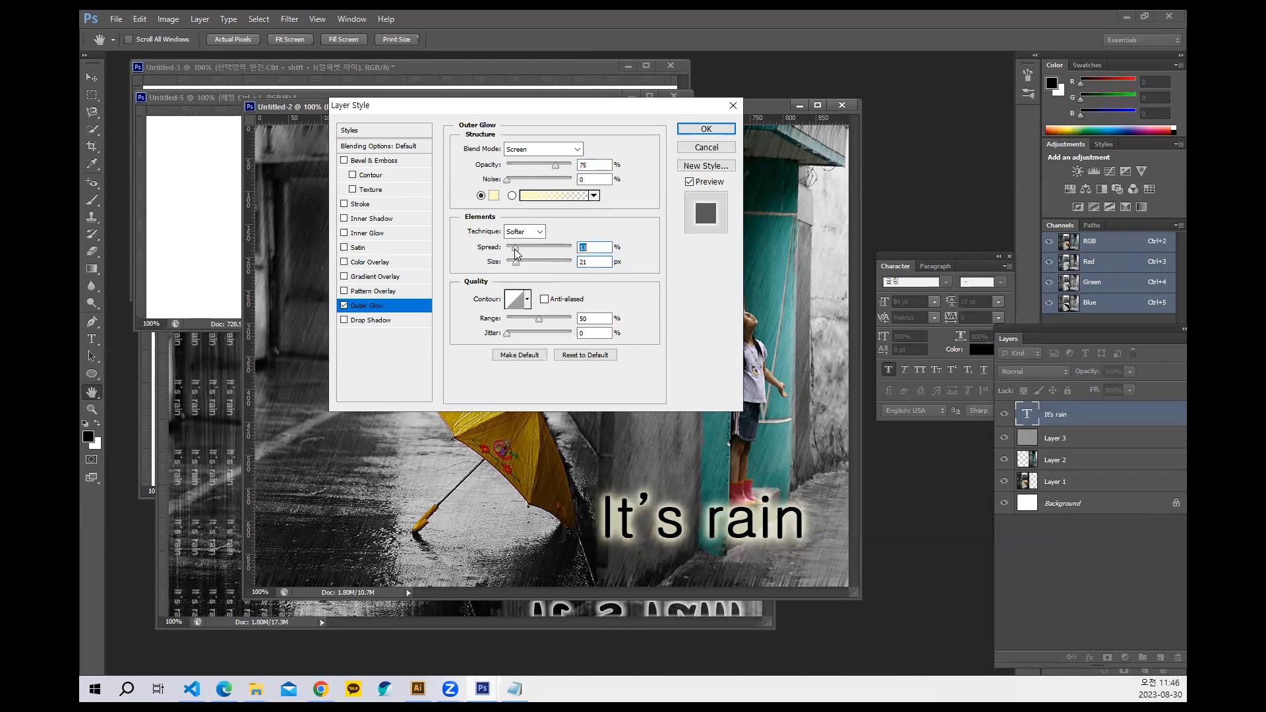
{"action": "left_click", "coordinate": [706, 128]}
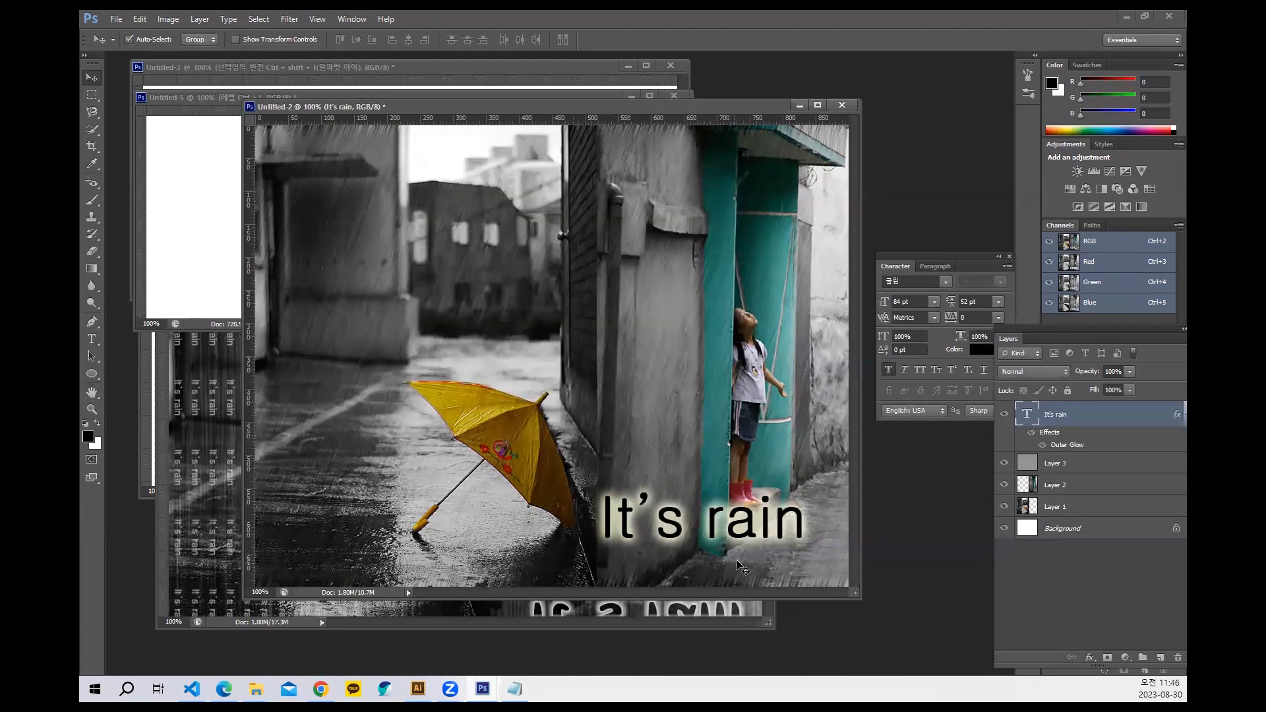
Reposition the glowing "It's rain" caption slightly lower beneath the girl's boots, comparing its placement with the reference composite 비오는날.psd.
{"action": "mouse_move", "coordinate": [728, 525]}
{"action": "left_mouse_down"}
{"action": "mouse_move", "coordinate": [751, 520]}
{"action": "mouse_move", "coordinate": [720, 528]}
{"action": "left_mouse_up"}
{"action": "left_click", "coordinate": [708, 622]}
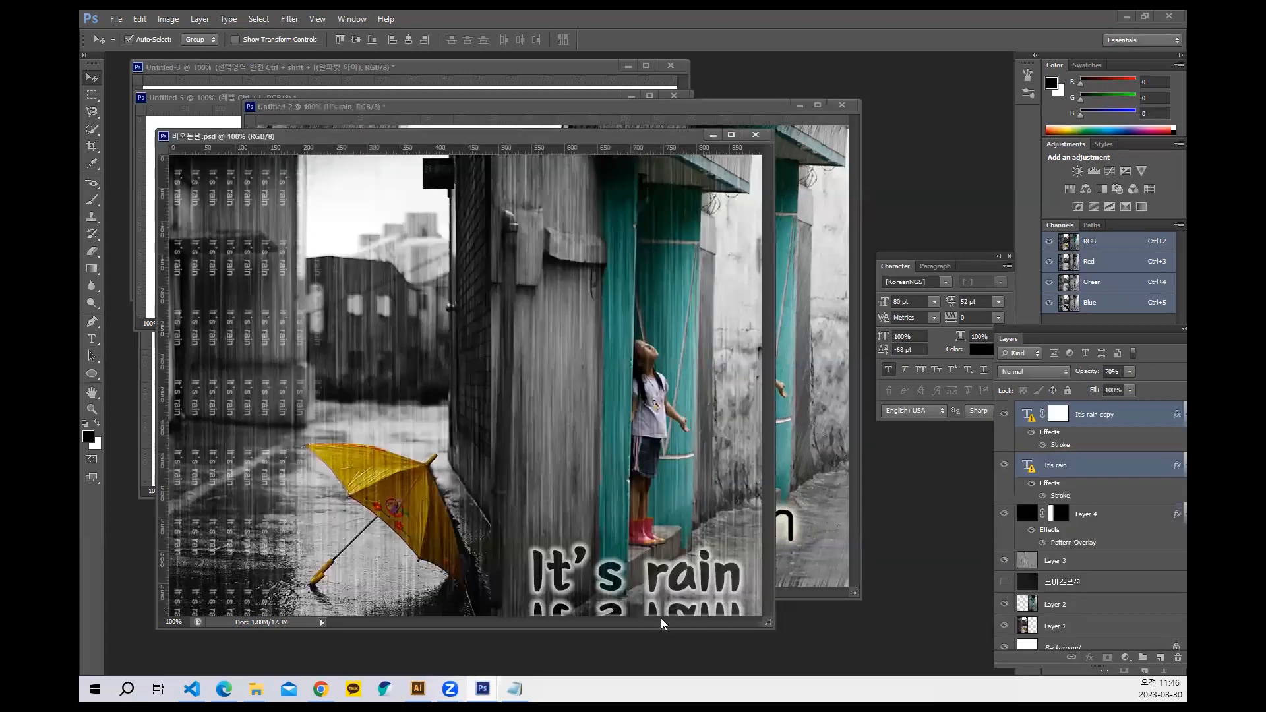
{"action": "left_click", "coordinate": [793, 550]}
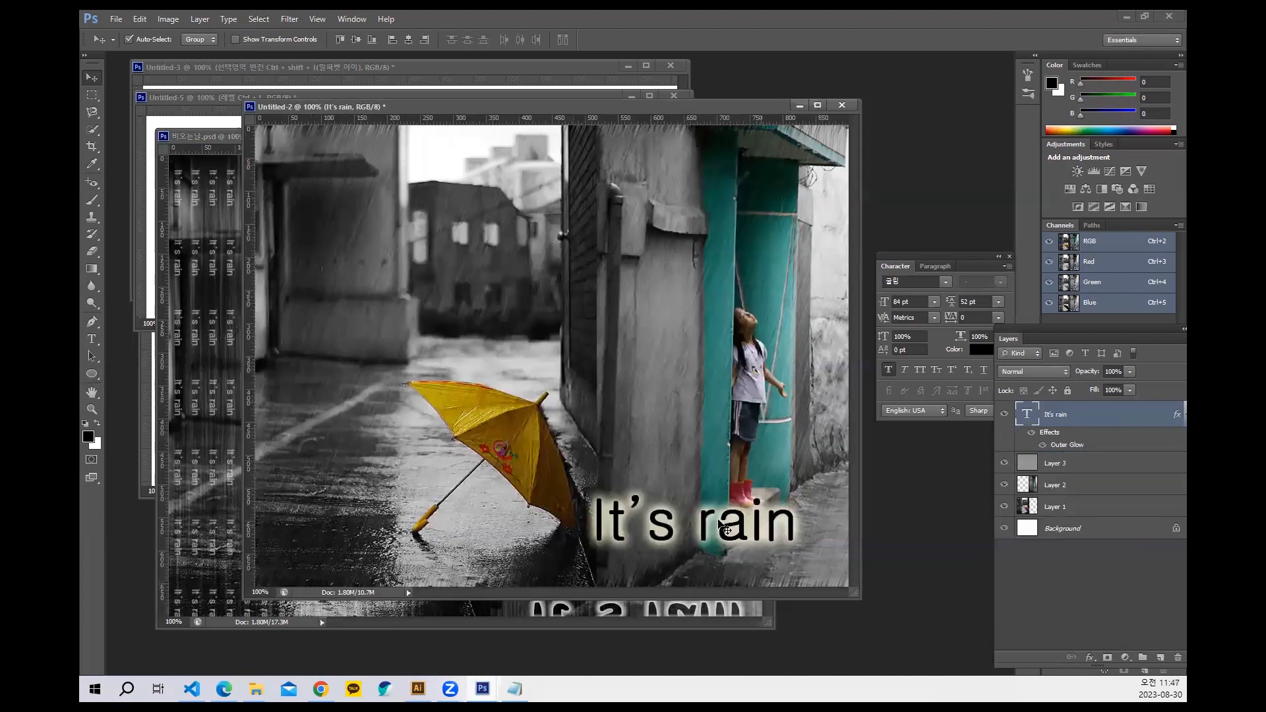
{"action": "left_click_drag", "start_coordinate": [721, 525], "coordinate": [730, 535]}
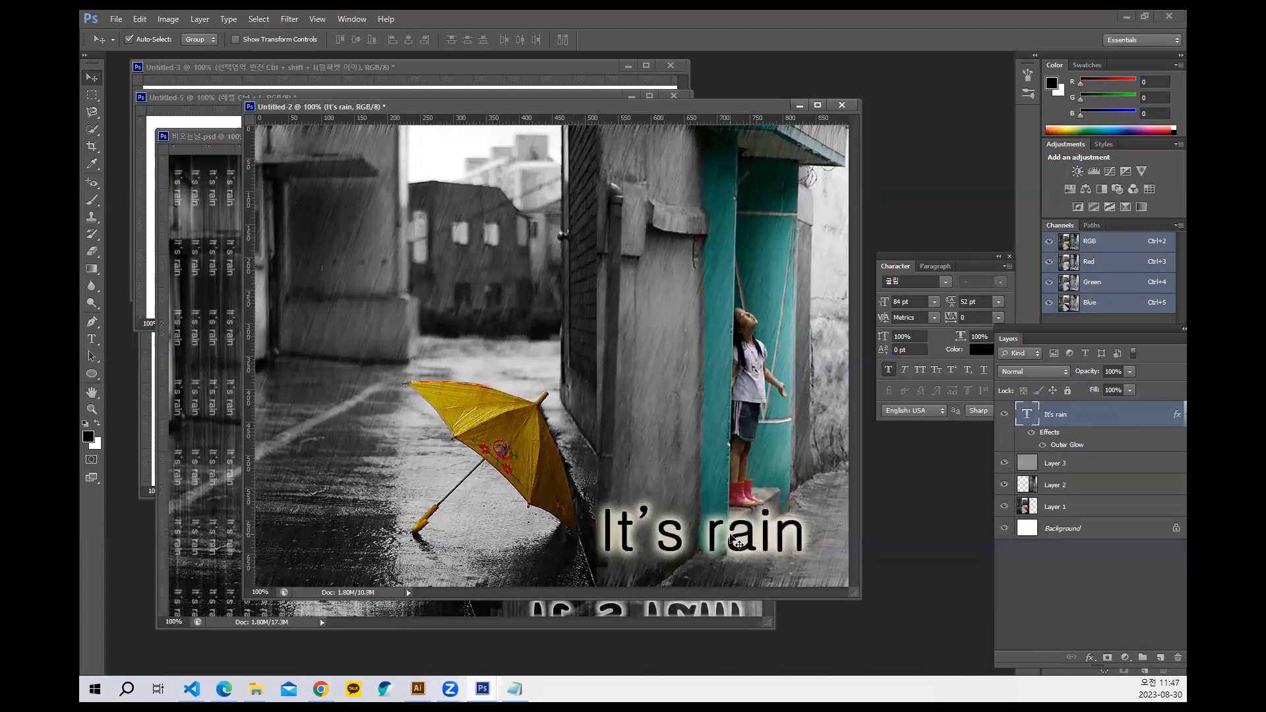
Create a new white RGB document 810 × 307 px at 72 pixels/inch.
{"action": "left_click", "coordinate": [116, 18]}
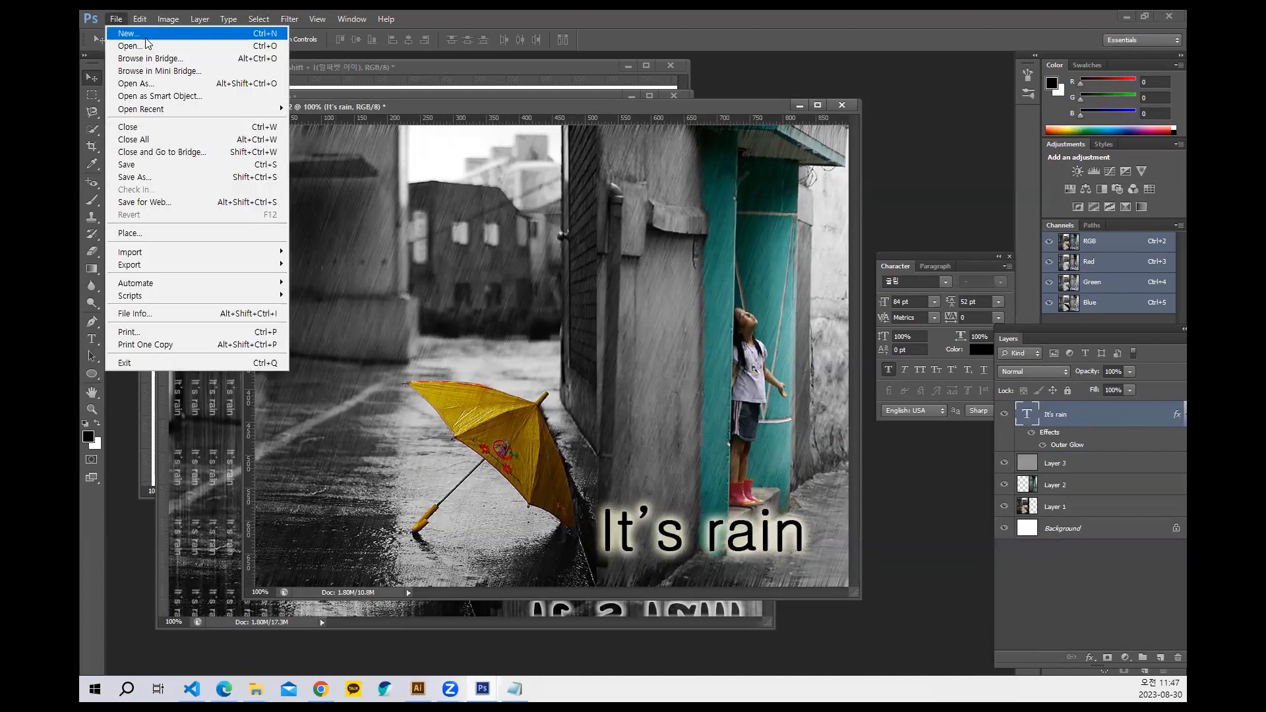
{"action": "left_click", "coordinate": [146, 37]}
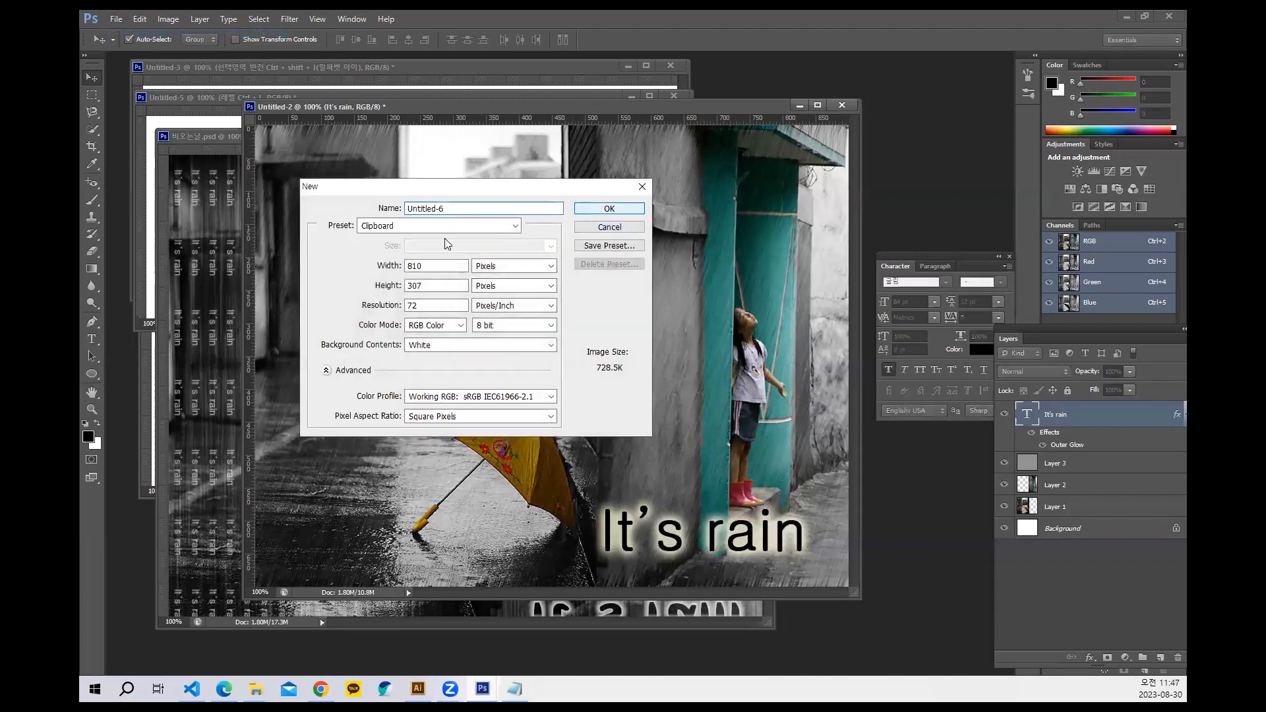
{"action": "key", "text": "Return"}
Write the two-line shortcut note "Ctrl + J" / "레이어 복사" in the blank document.
{"action": "left_click", "coordinate": [92, 339]}
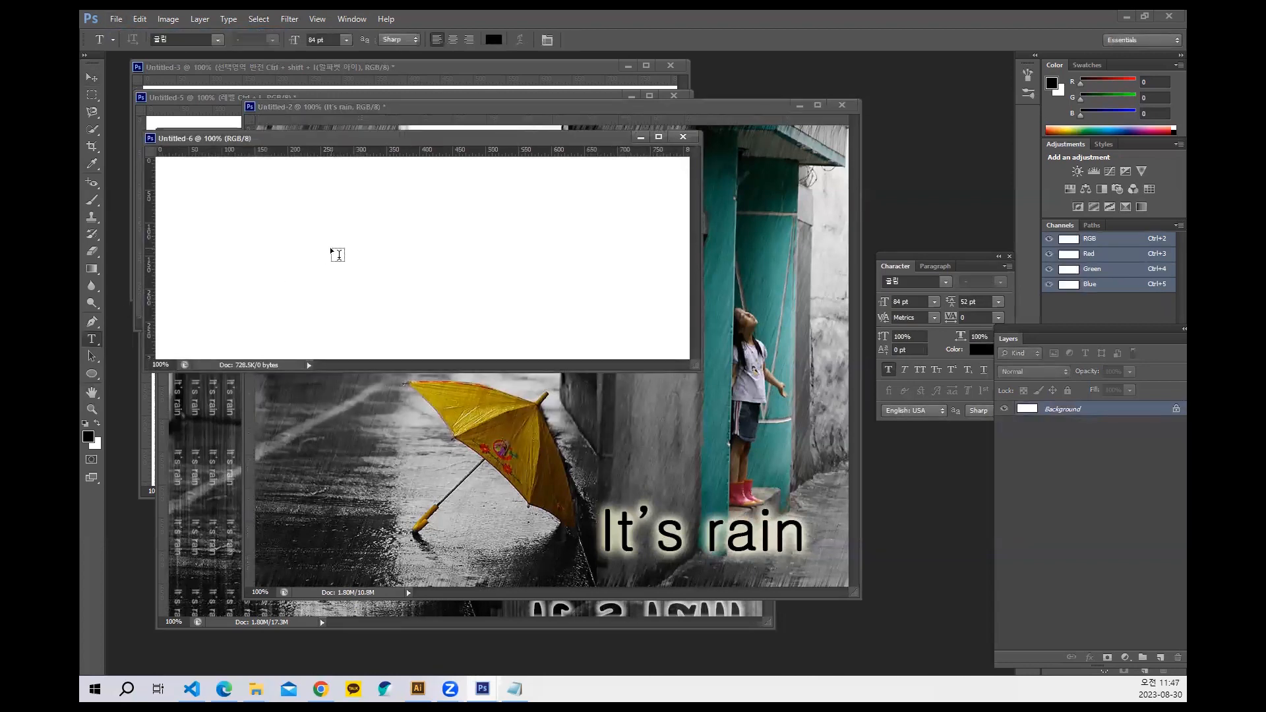
{"action": "left_click", "coordinate": [330, 249]}
{"action": "type", "text": "Ctr"}
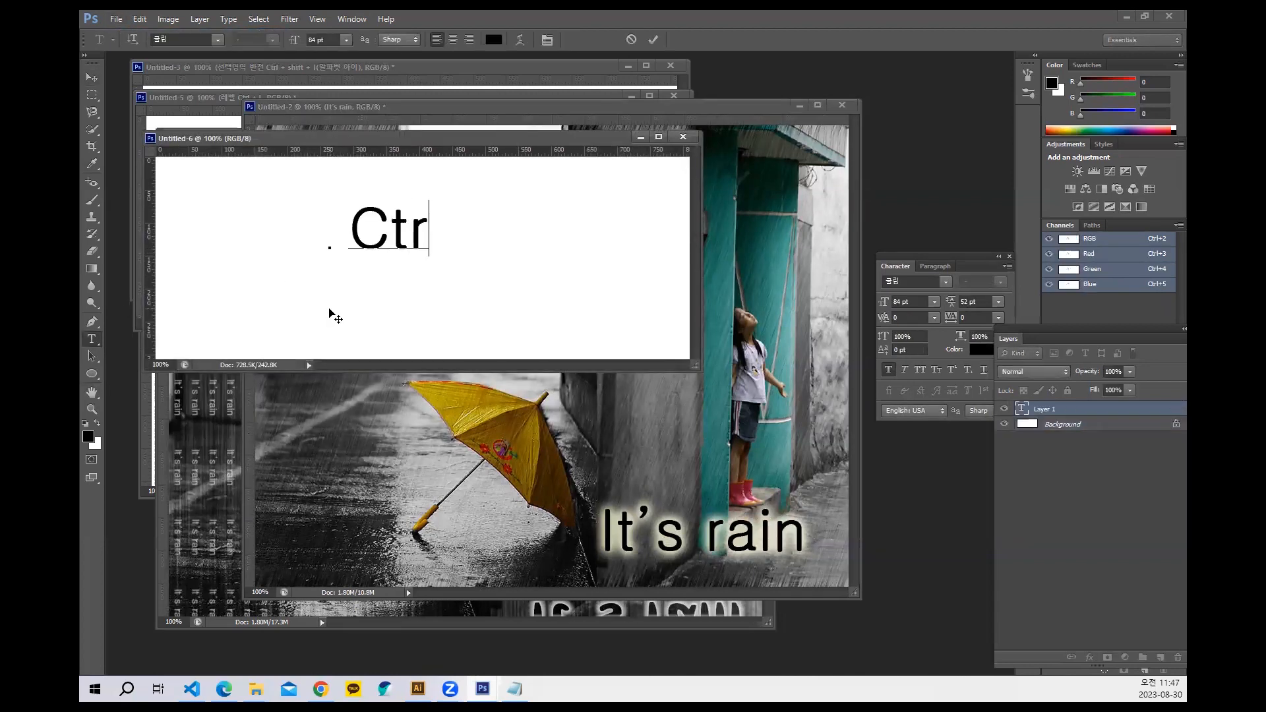
{"action": "type", "text": "l + J"}
{"action": "key", "text": "Return"}
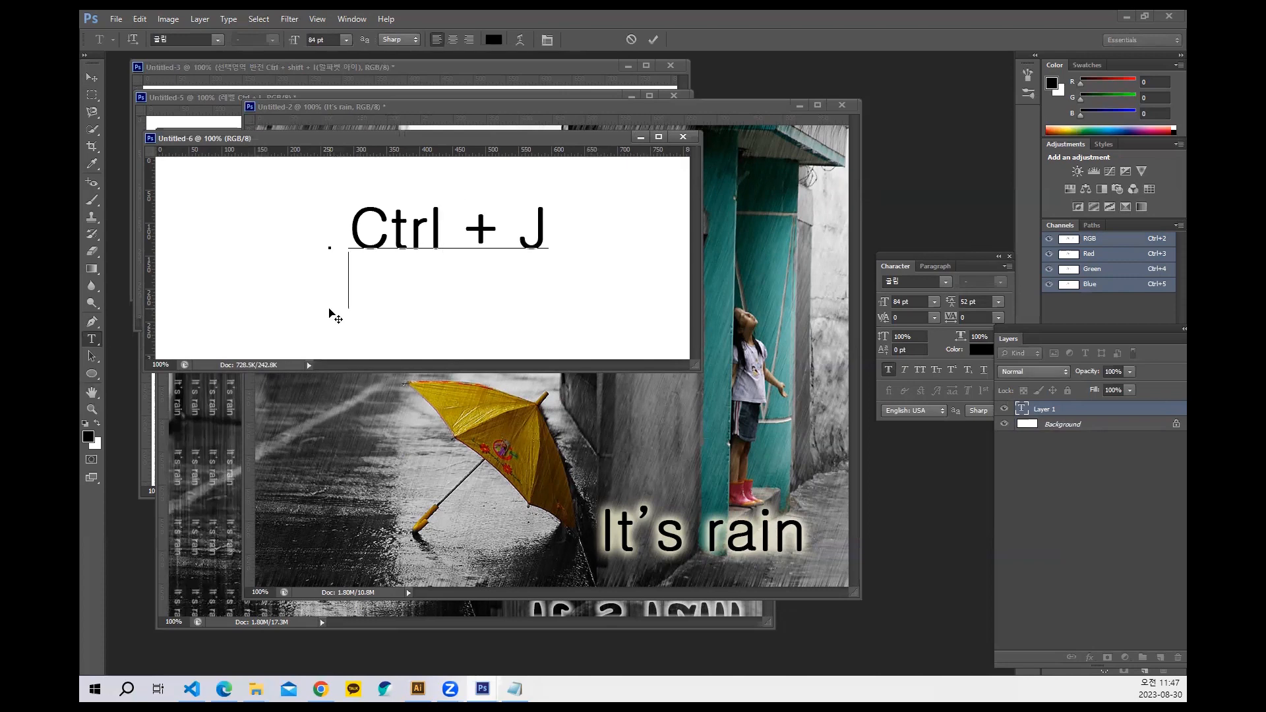
{"action": "type", "text": "레이"}
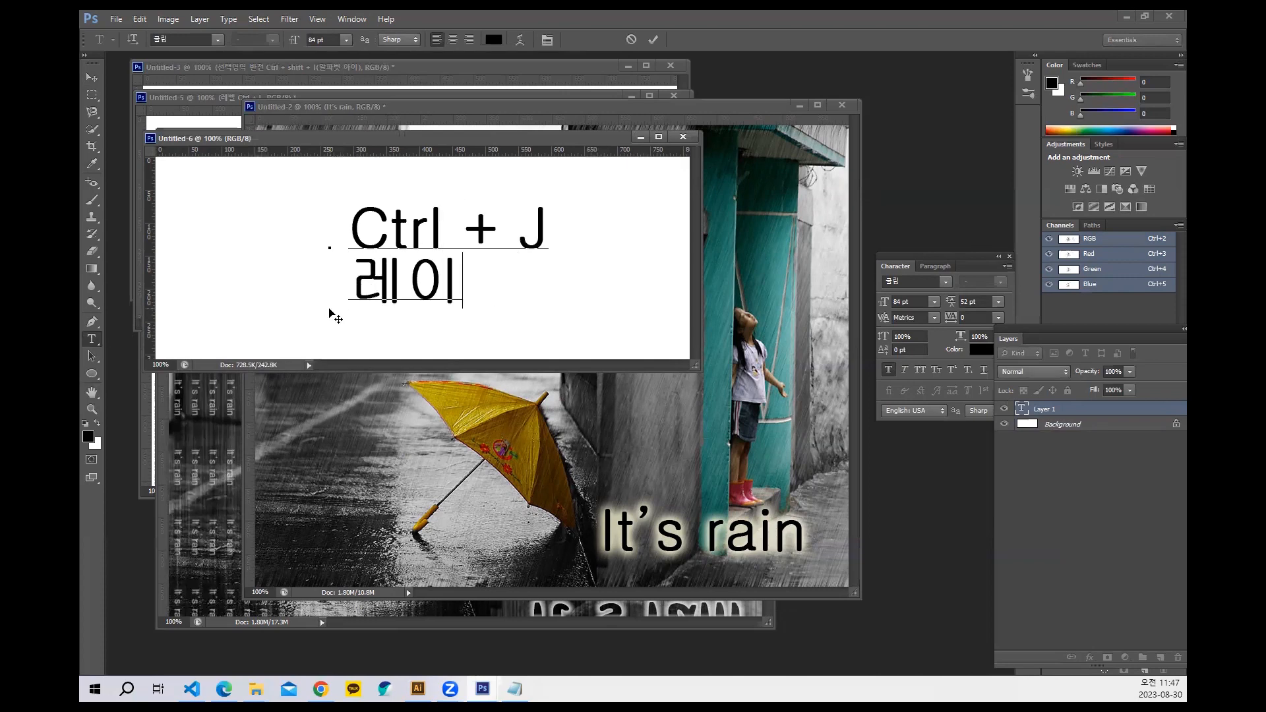
{"action": "type", "text": "어 복사"}
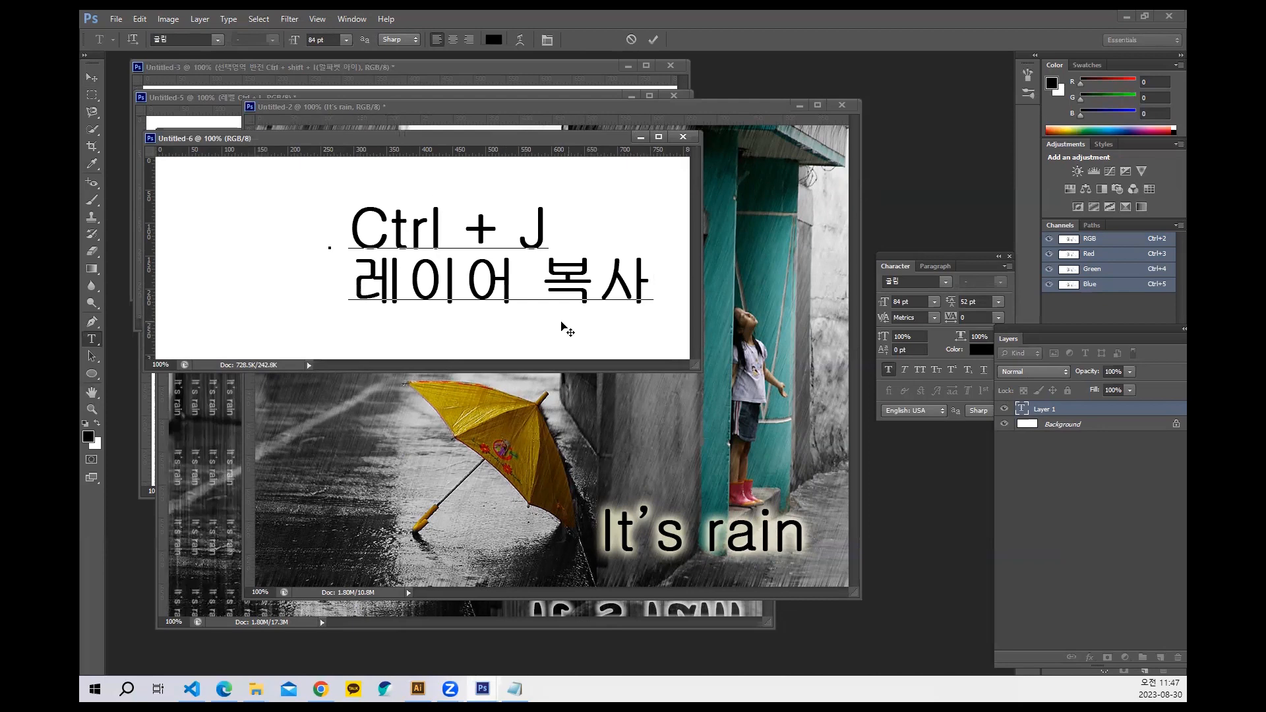
{"action": "left_click", "coordinate": [653, 39]}
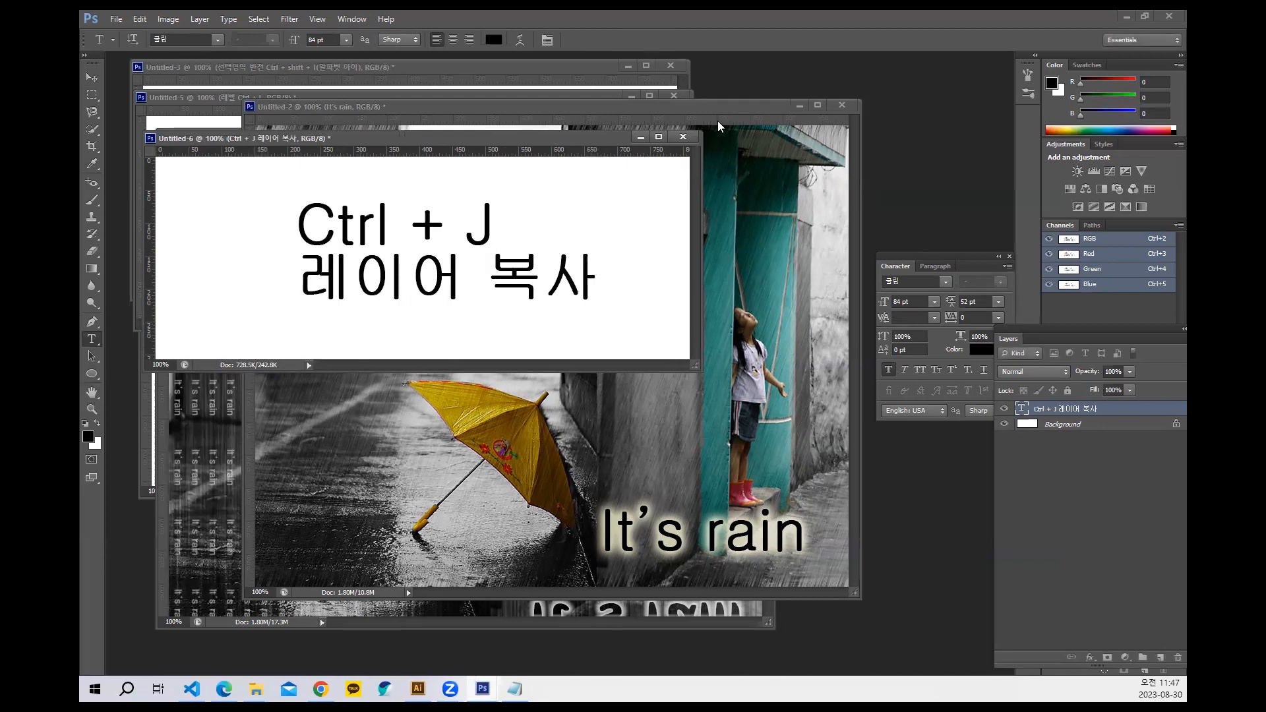
Duplicate the "It's rain" text layer in the rainy composite and move the copy straight down, just below the original caption.
{"action": "left_click", "coordinate": [719, 125]}
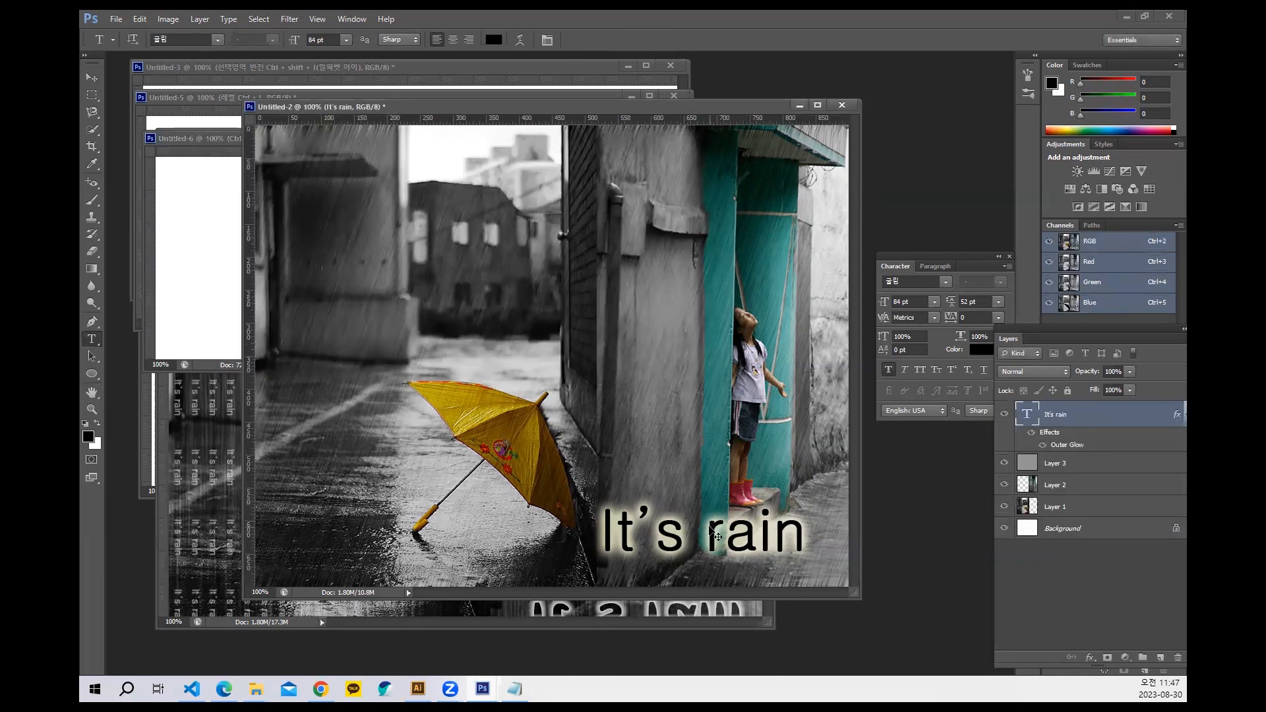
{"action": "key", "text": "ctrl+j"}
{"action": "left_click", "coordinate": [91, 77]}
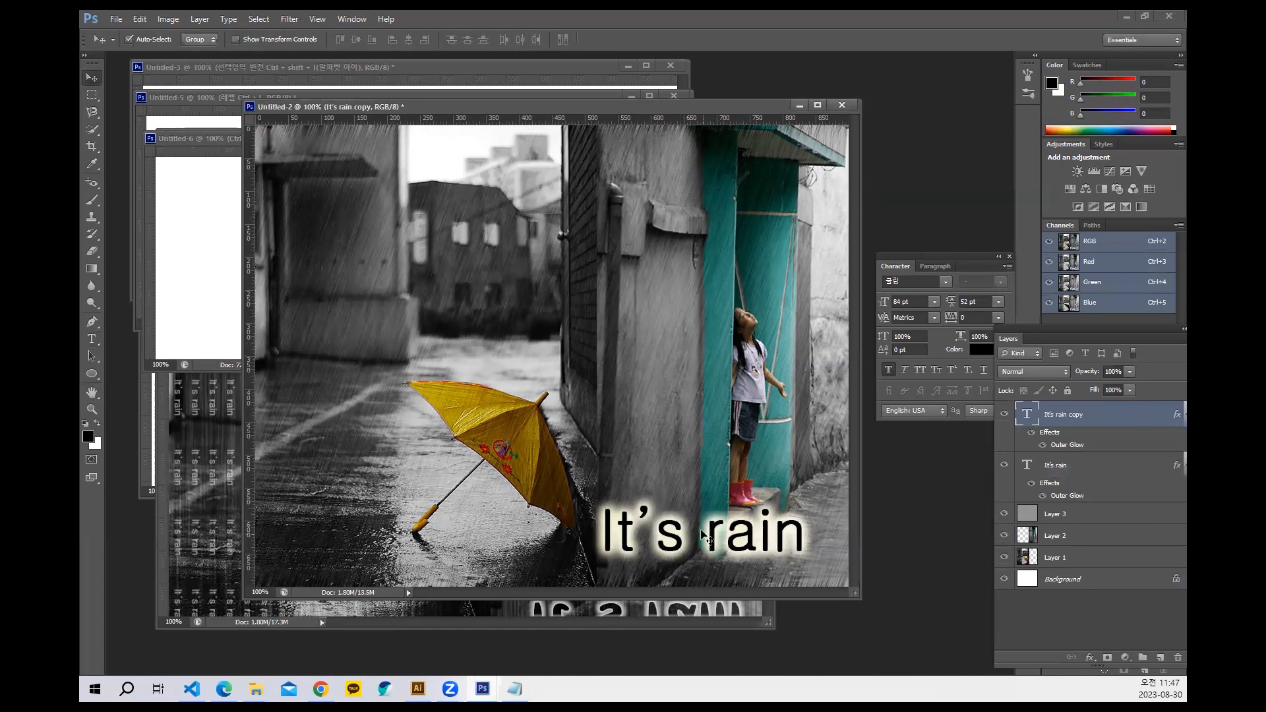
{"action": "left_click_drag", "start_coordinate": [705, 530], "coordinate": [705, 574]}
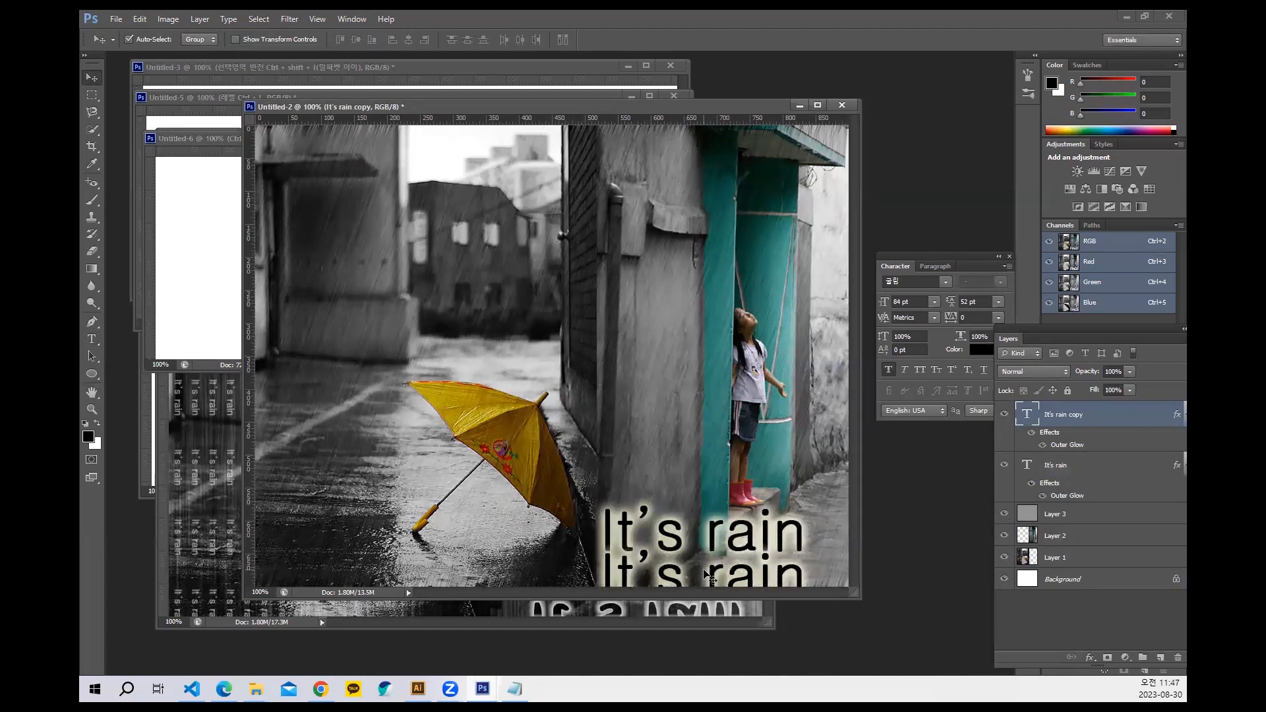
Flip the caption copy vertically as a reflection, and shift both captions slightly down and right so they line up.
{"action": "key", "text": "ctrl+t"}
{"action": "right_click", "coordinate": [704, 575]}
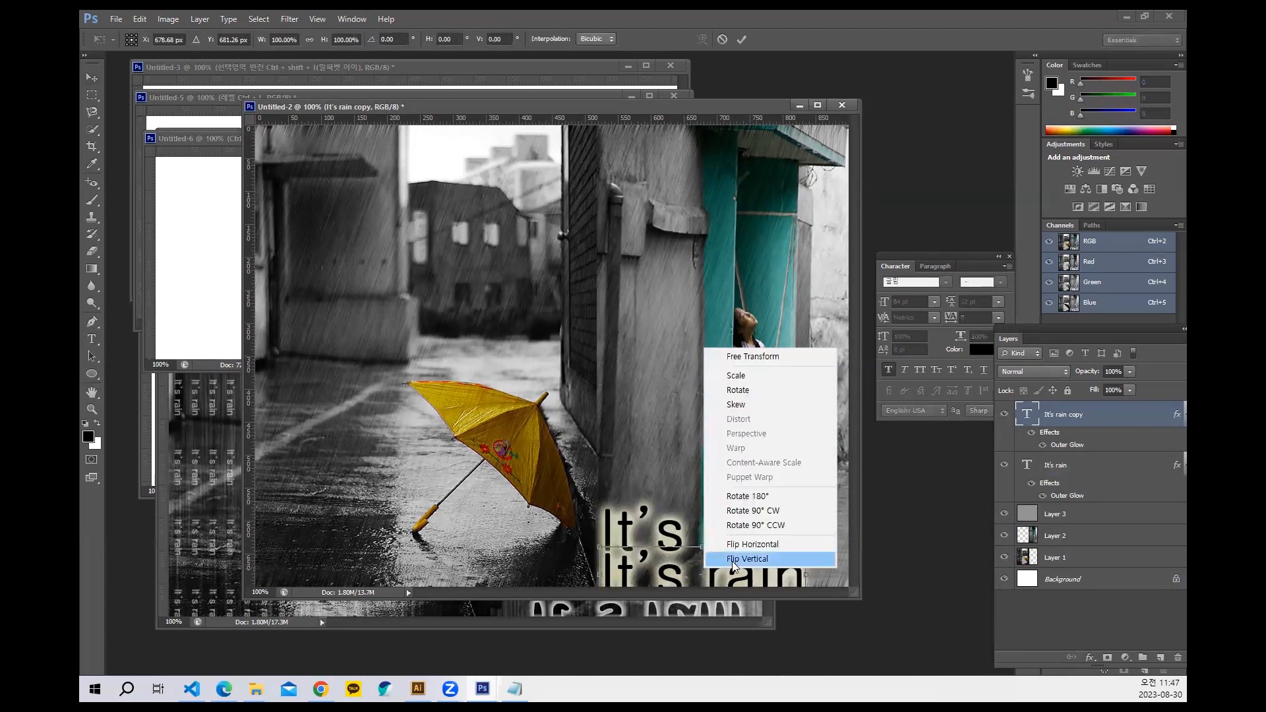
{"action": "left_click", "coordinate": [737, 559]}
{"action": "key", "text": "Return"}
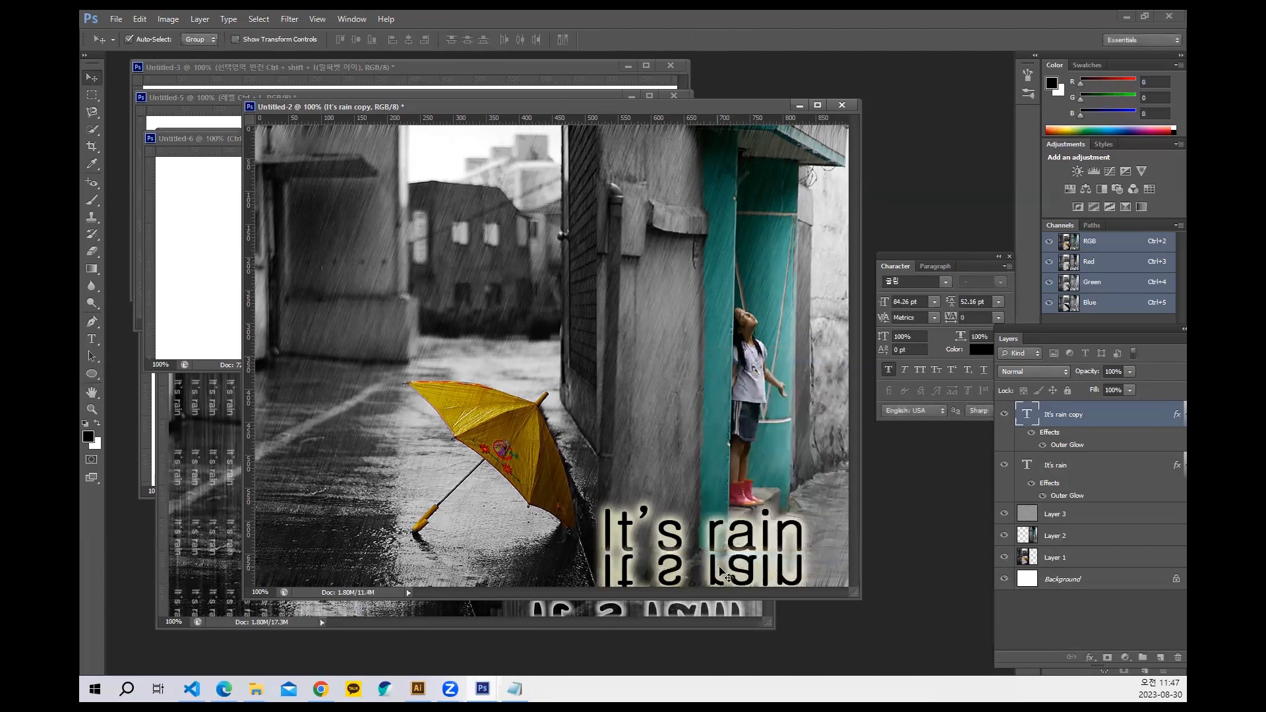
{"action": "left_click_drag", "start_coordinate": [727, 578], "coordinate": [732, 586]}
{"action": "mouse_move", "coordinate": [749, 541]}
{"action": "left_mouse_down"}
{"action": "mouse_move", "coordinate": [763, 579]}
{"action": "mouse_move", "coordinate": [751, 542]}
{"action": "left_mouse_up"}
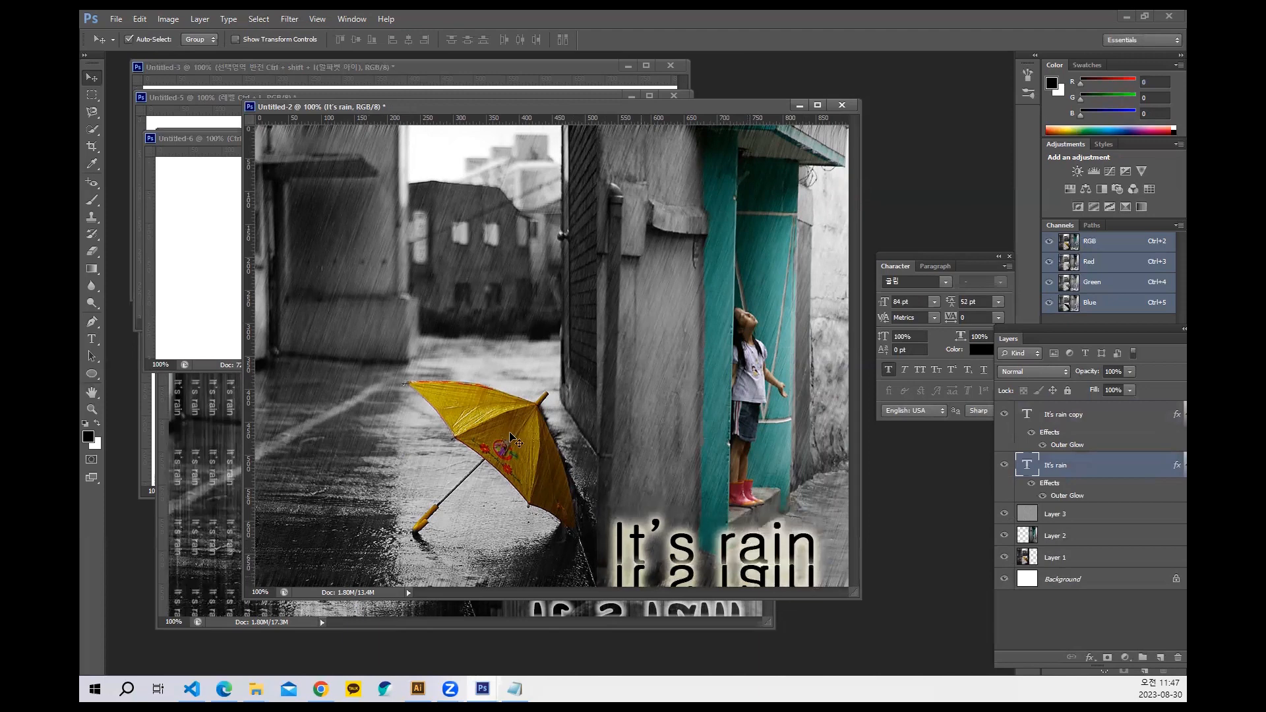
{"action": "left_click", "coordinate": [177, 168]}
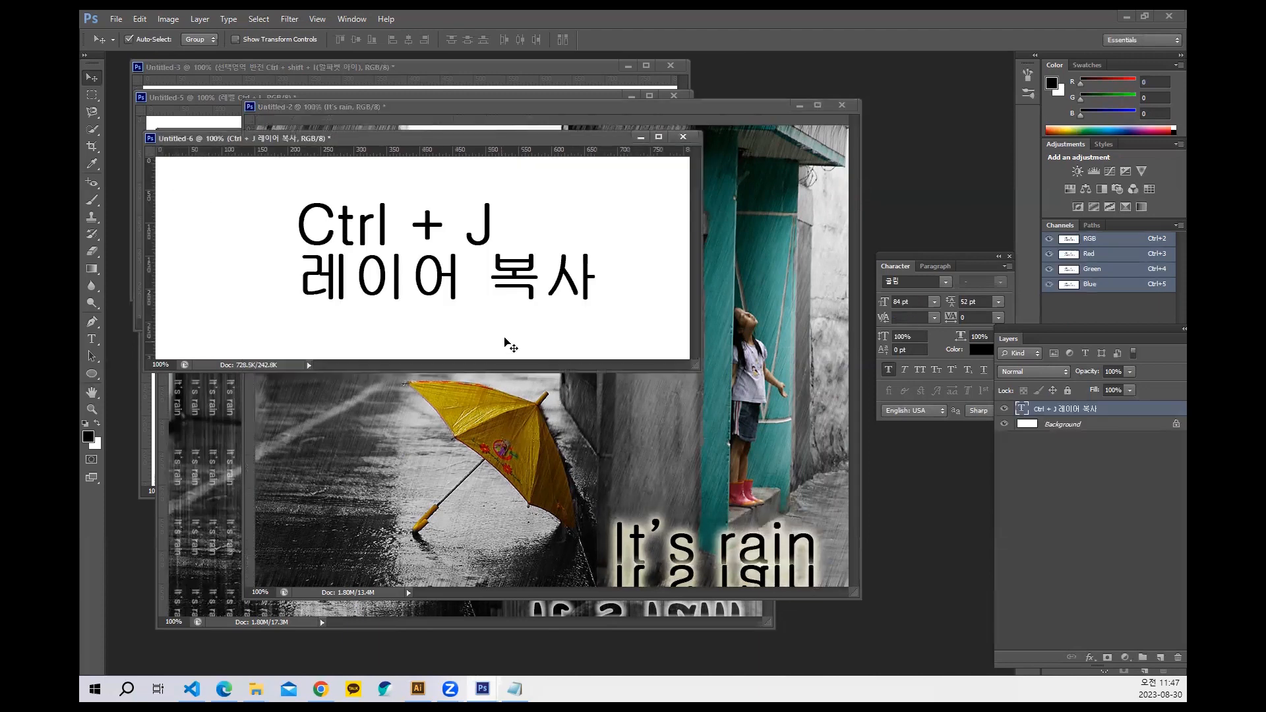
{"action": "left_click", "coordinate": [222, 450]}
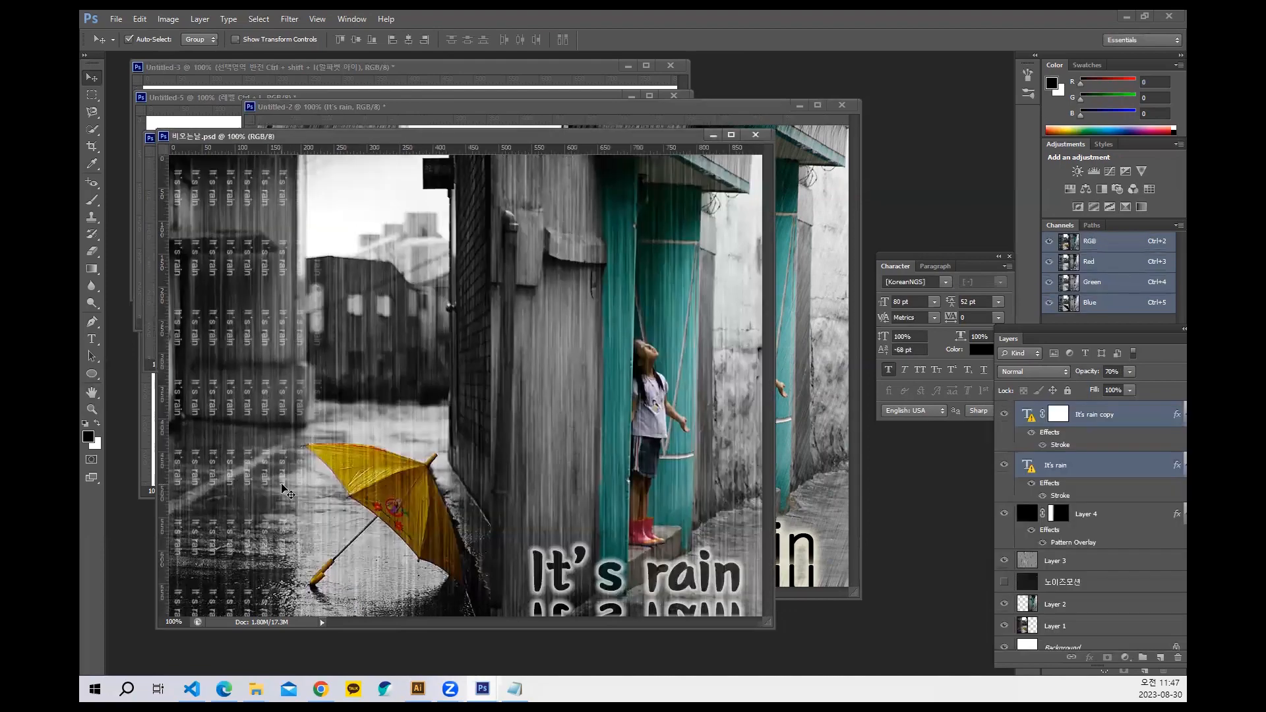
{"action": "left_click", "coordinate": [734, 129]}
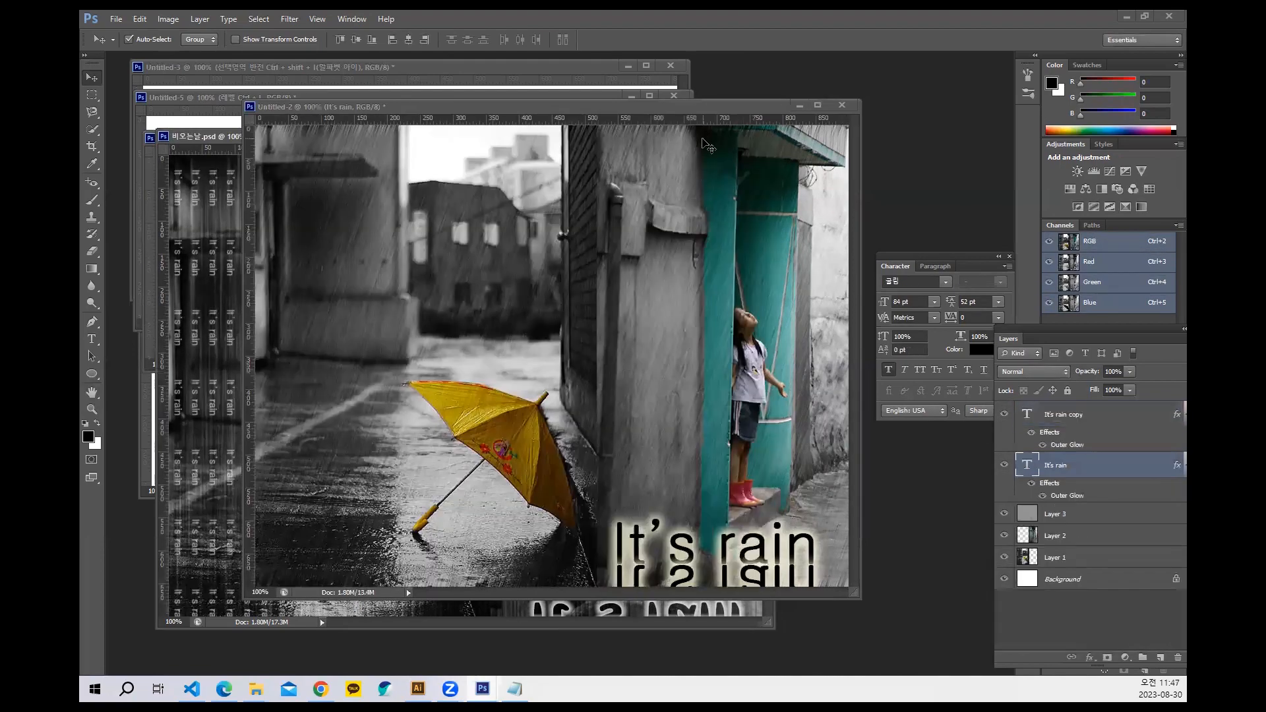
Create a new white document 50 × 50 px at 72 pixels/inch in RGB Color.
{"action": "left_click", "coordinate": [117, 20]}
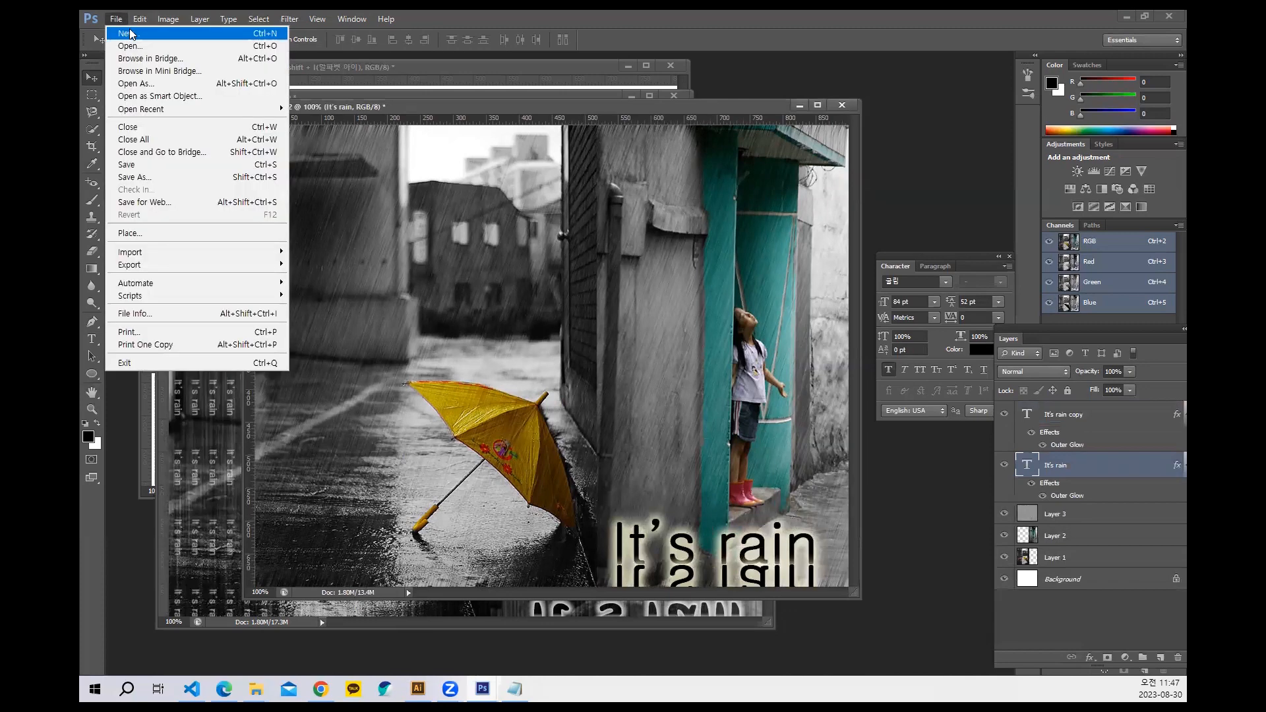
{"action": "left_click", "coordinate": [129, 33]}
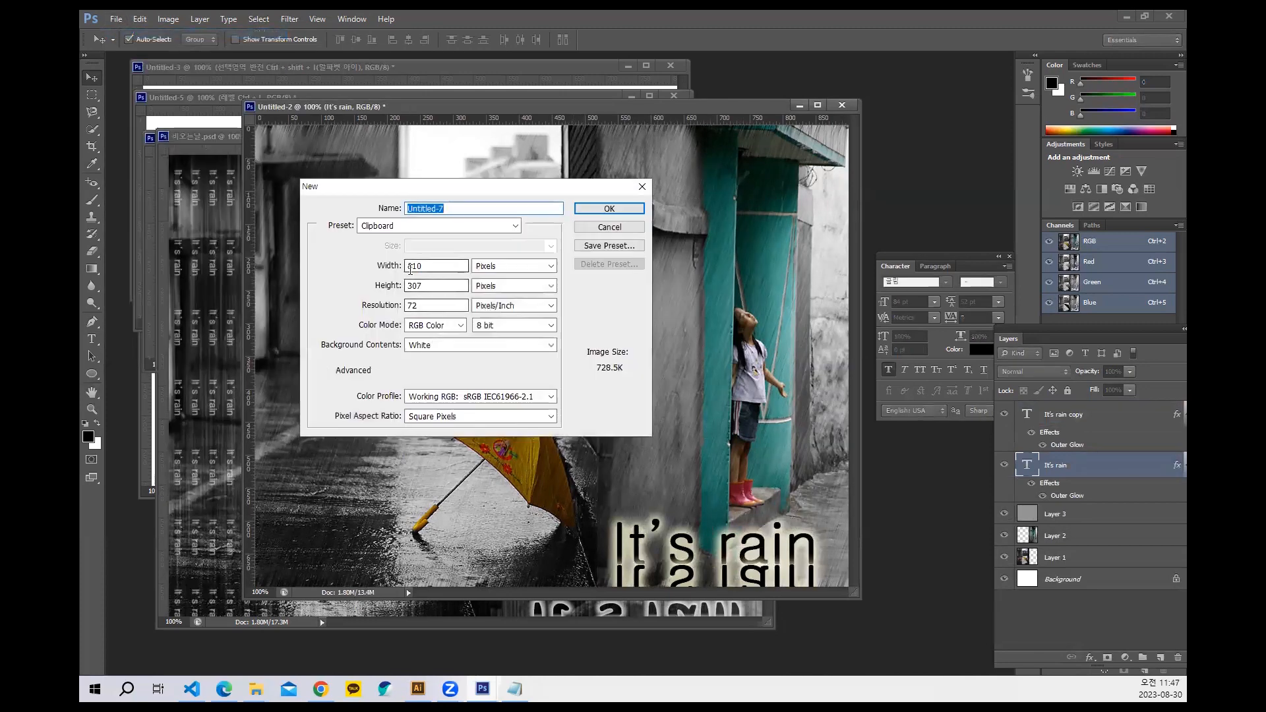
{"action": "double_click", "coordinate": [429, 266]}
{"action": "type", "text": "50"}
{"action": "key", "text": "Tab"}
{"action": "key", "text": "Tab"}
{"action": "type", "text": "50"}
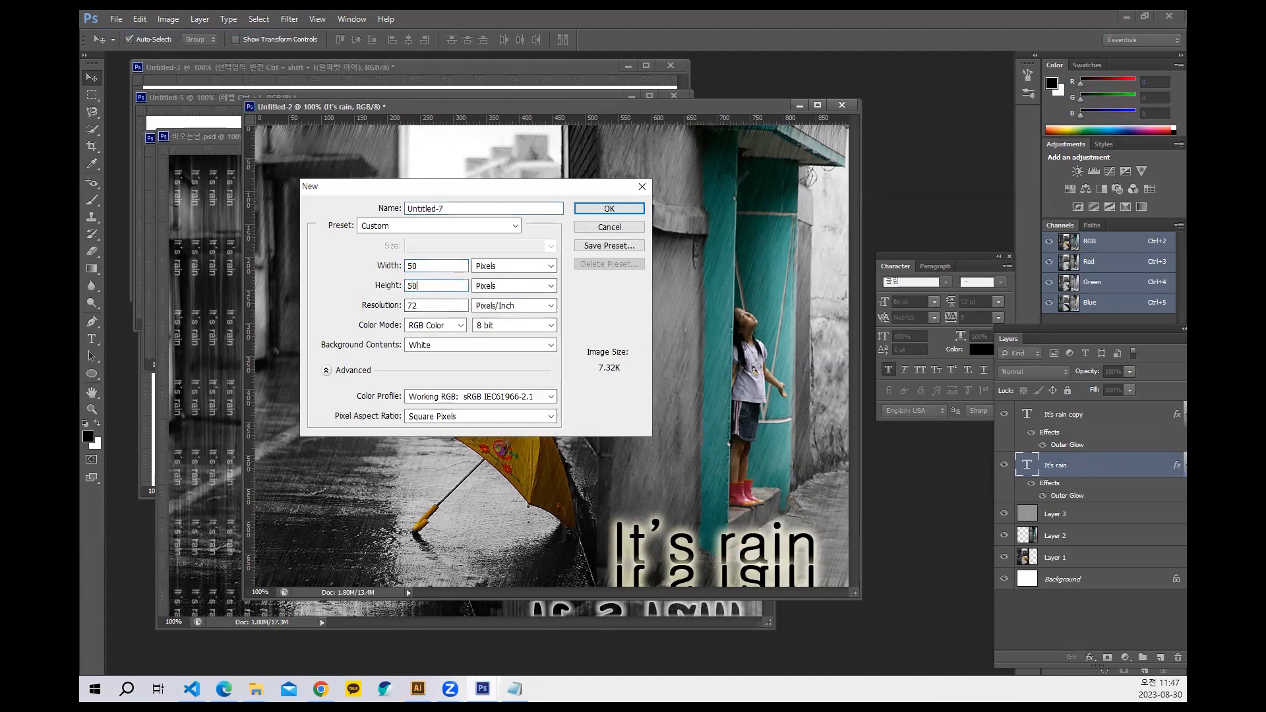
{"action": "key", "text": "Return"}
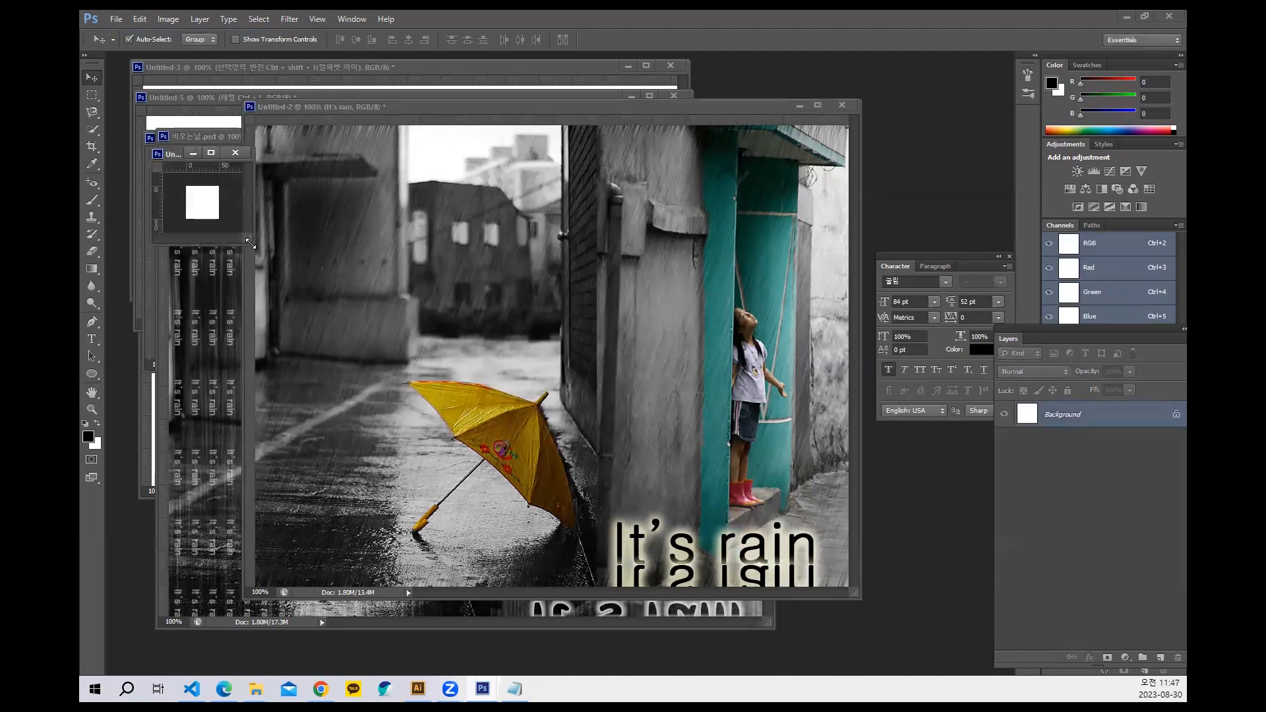
Enlarge the window of the 50 × 50 px document, magnify its canvas to 700%, and move the window slightly lower.
{"action": "left_click_drag", "start_coordinate": [251, 244], "coordinate": [899, 603]}
{"action": "key", "text": "ctrl+plus"}
{"action": "key", "text": "ctrl+plus"}
{"action": "key", "text": "ctrl+plus"}
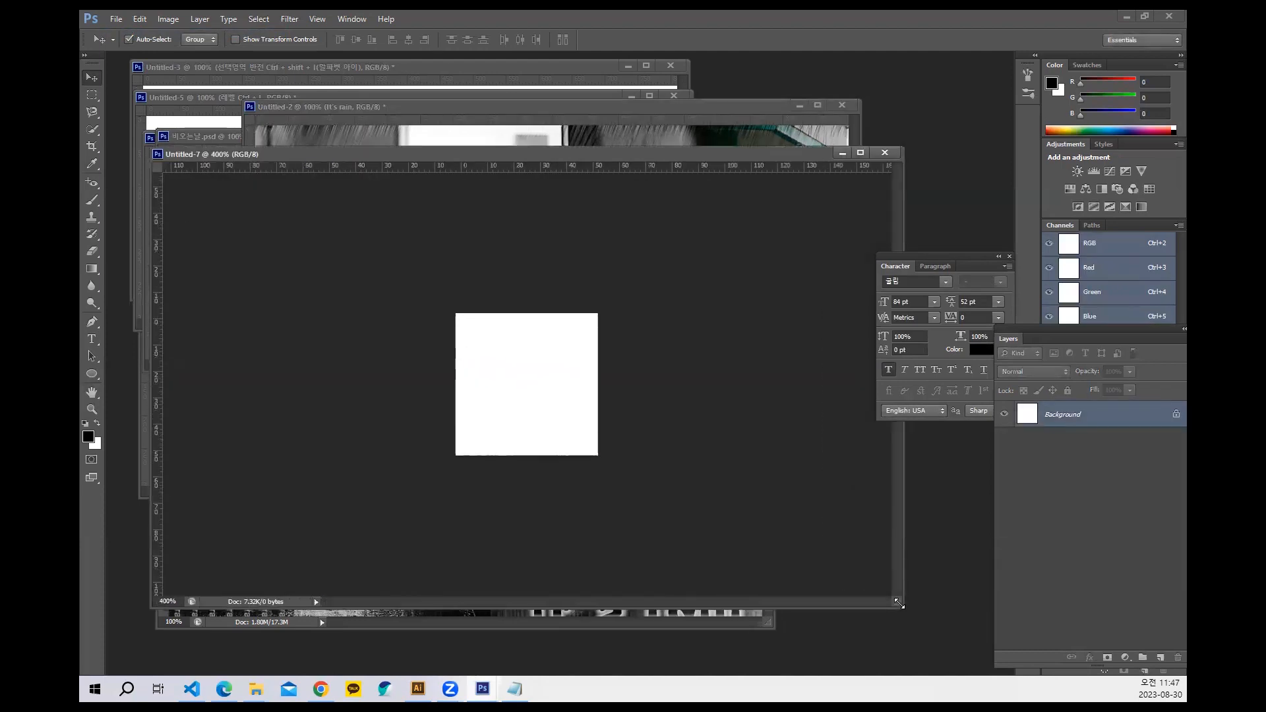
{"action": "key", "text": "ctrl+plus"}
{"action": "key", "text": "ctrl+plus"}
{"action": "key", "text": "ctrl+plus"}
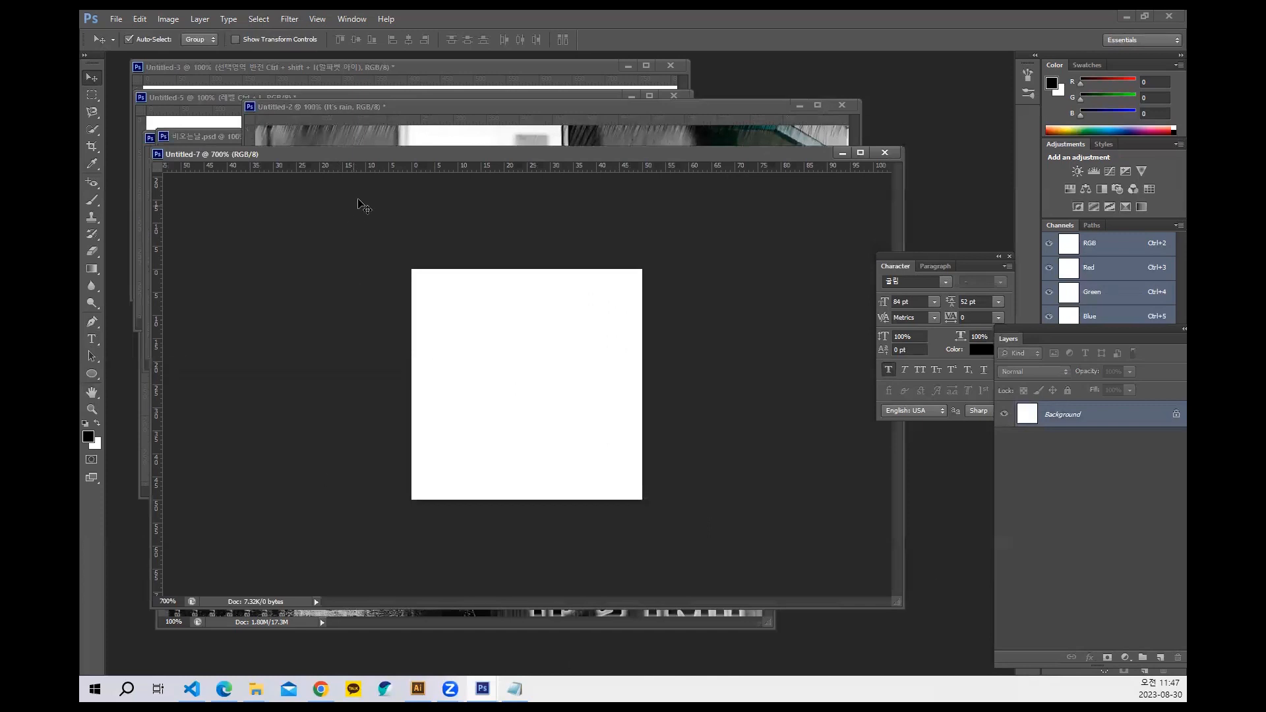
{"action": "left_click_drag", "start_coordinate": [376, 160], "coordinate": [368, 212]}
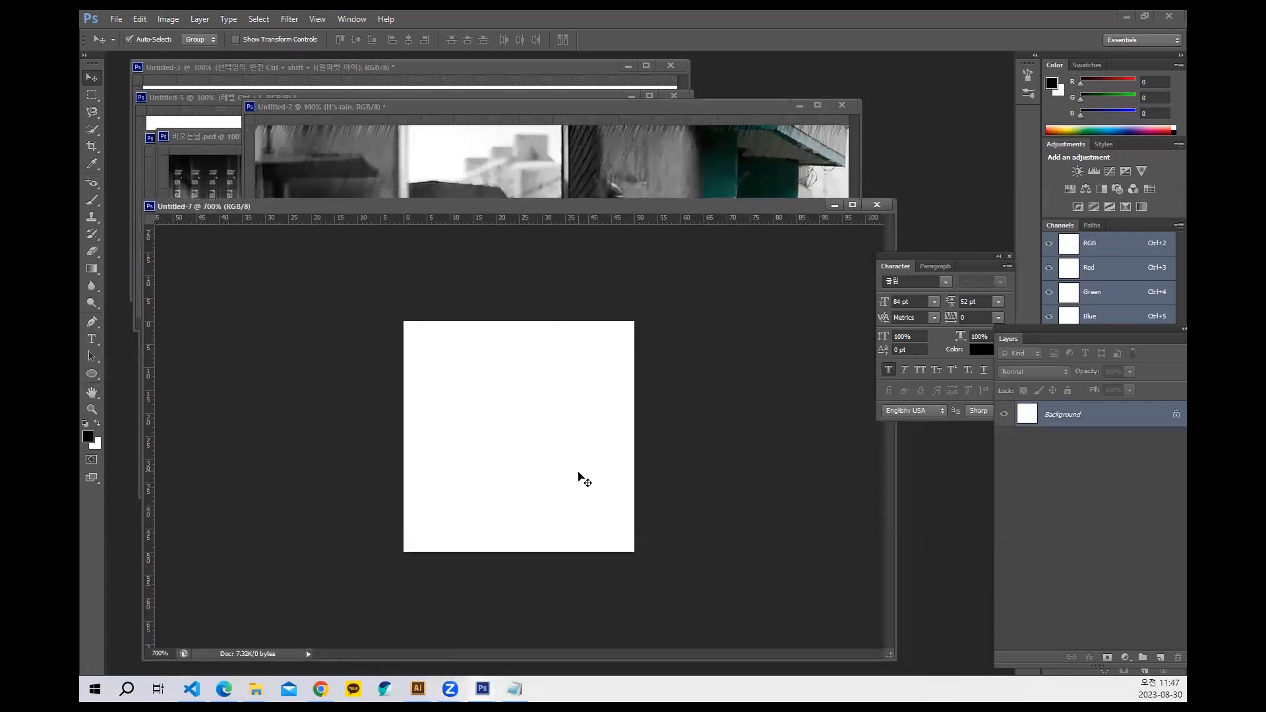
Fill the 50 × 50 px canvas with black and start a white text layer on it with the font size at 10 pt.
{"action": "key", "text": "alt+Delete"}
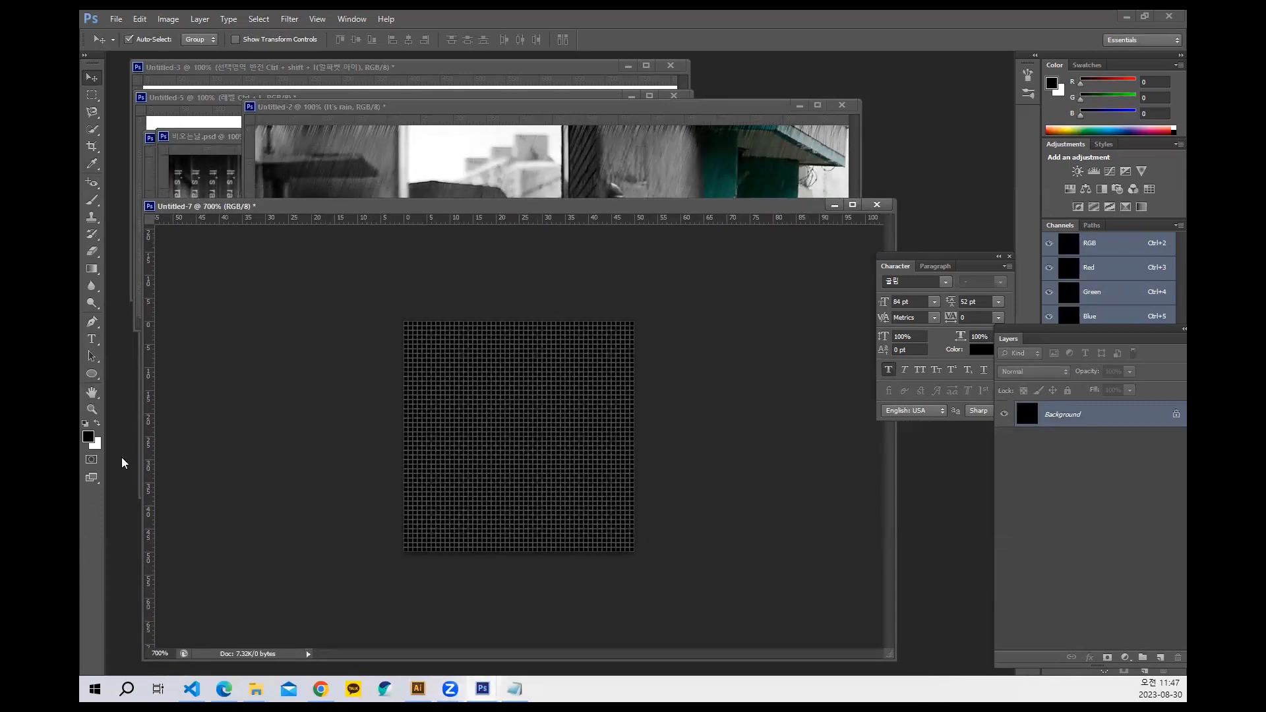
{"action": "left_click", "coordinate": [92, 339]}
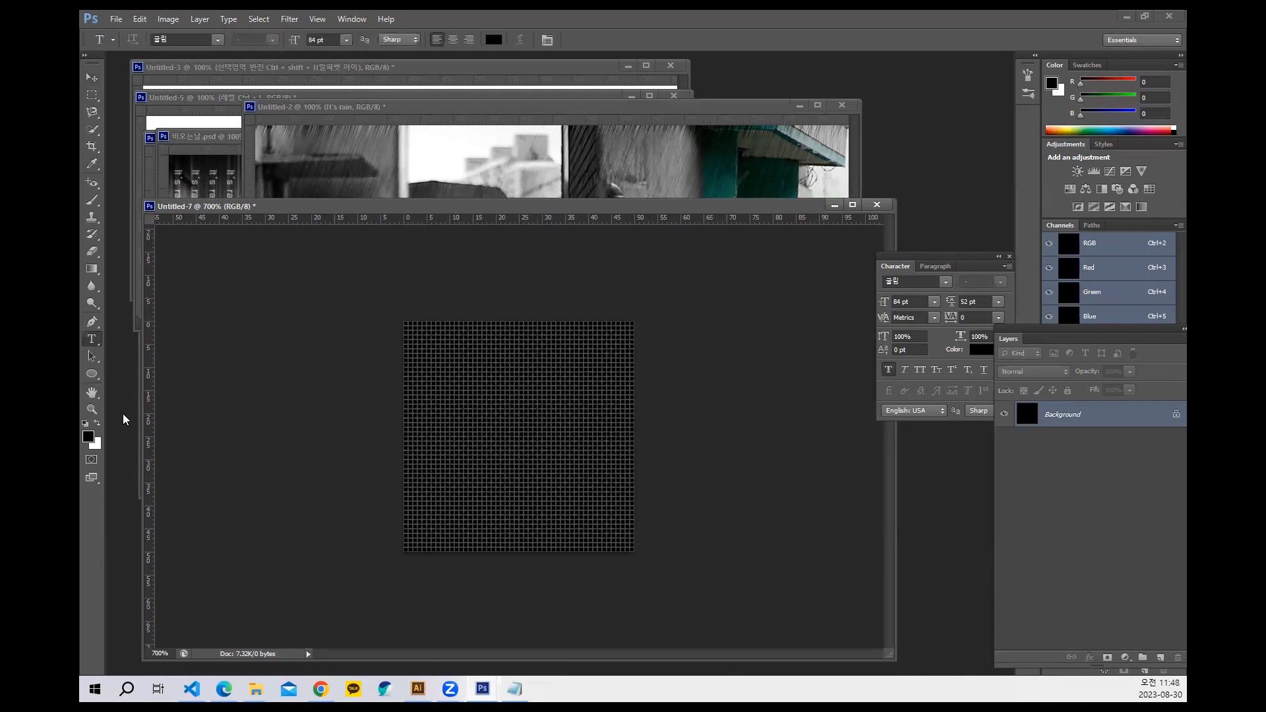
{"action": "left_click", "coordinate": [98, 423]}
{"action": "left_click", "coordinate": [452, 449]}
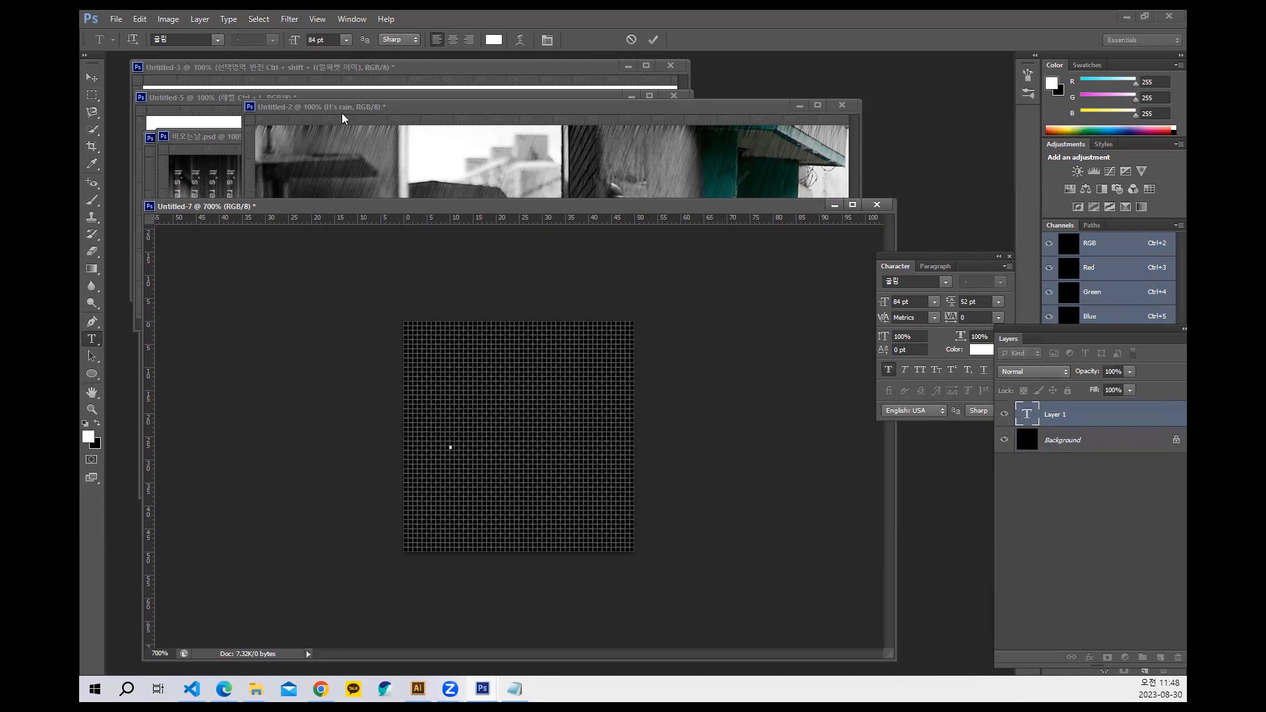
{"action": "left_click", "coordinate": [315, 39]}
{"action": "type", "text": "10"}
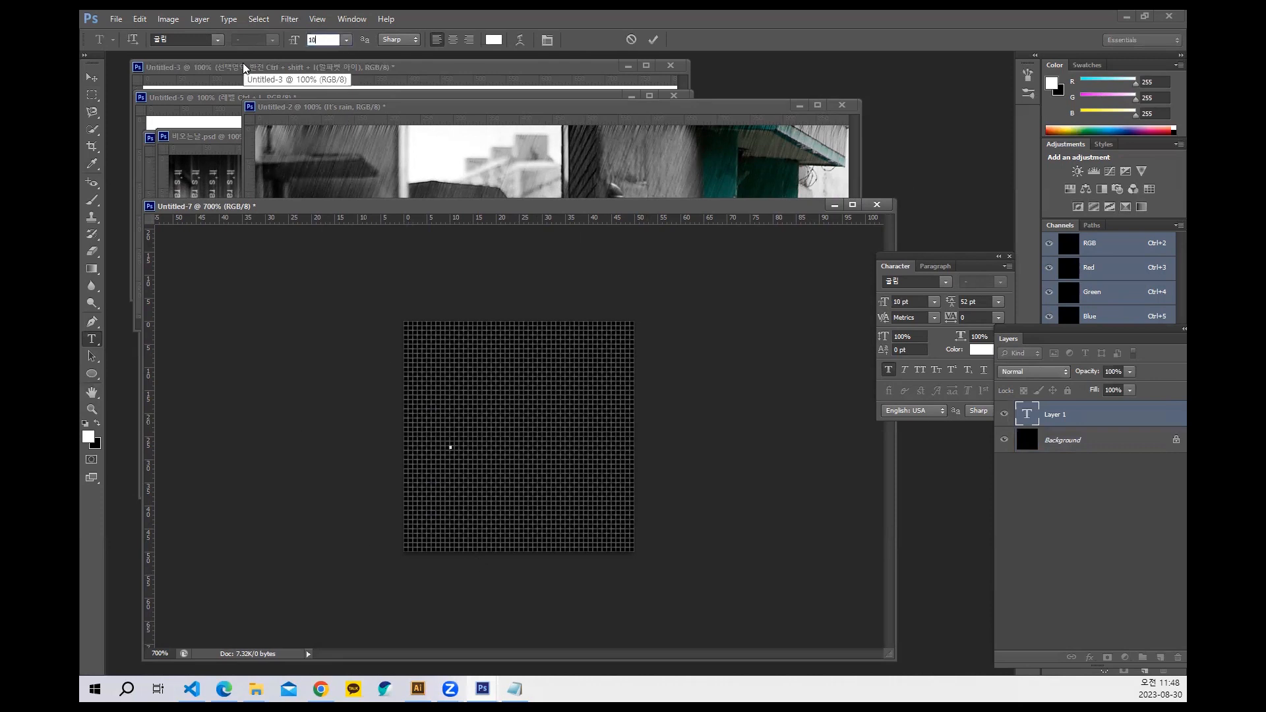
{"action": "key", "text": "Return"}
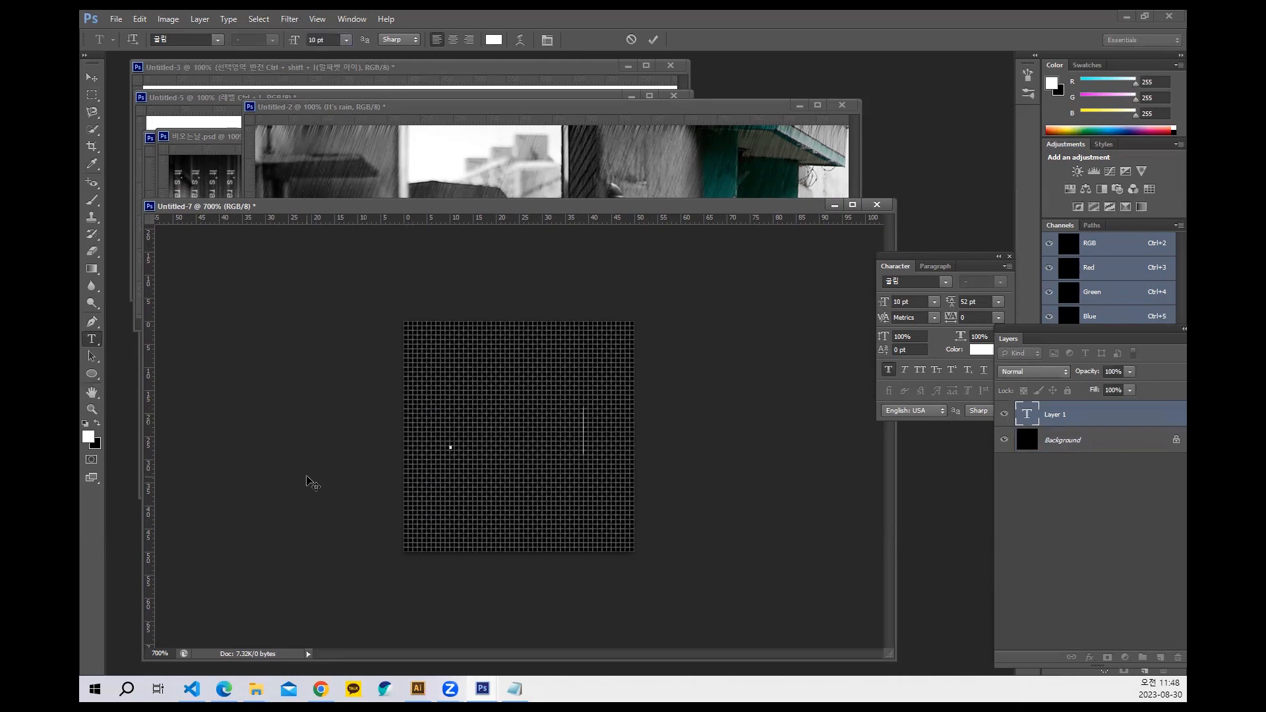
Enter "It's rain" on the text layer and centre it horizontally across the black tile.
{"action": "type", "text": "ㅑ"}
{"action": "left_click_drag", "start_coordinate": [532, 485], "coordinate": [473, 490]}
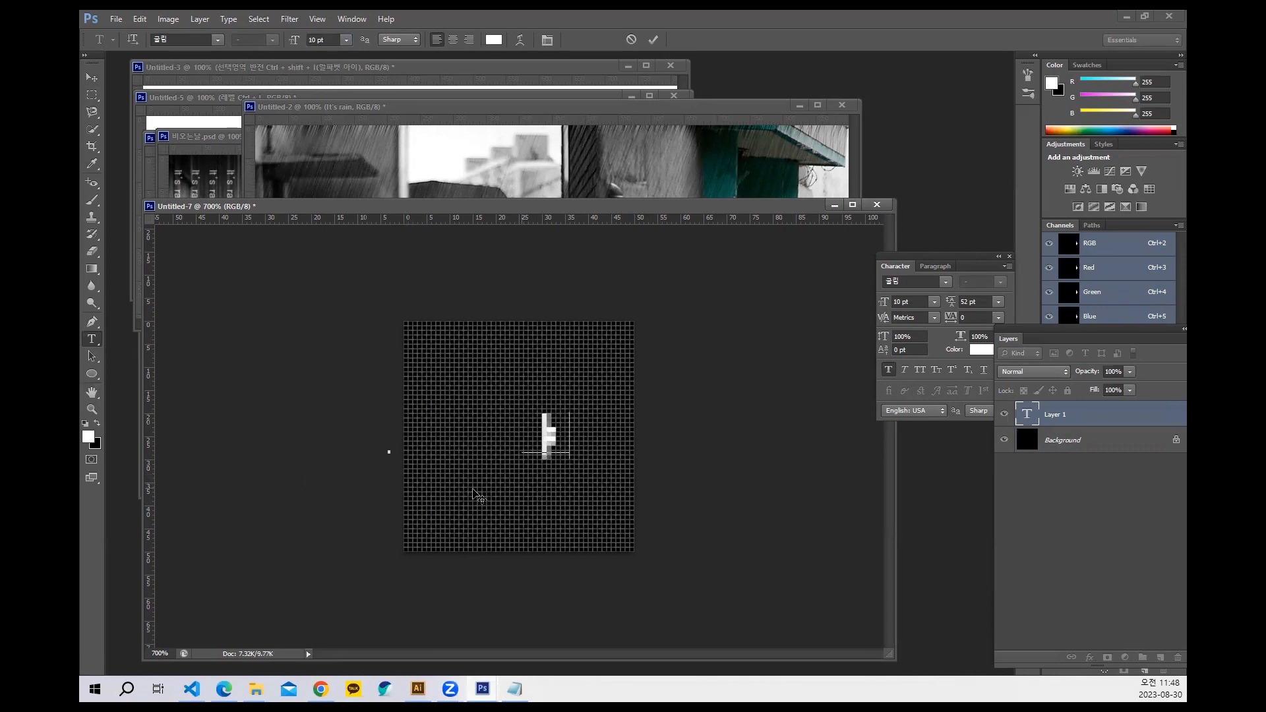
{"action": "key", "text": "BackSpace"}
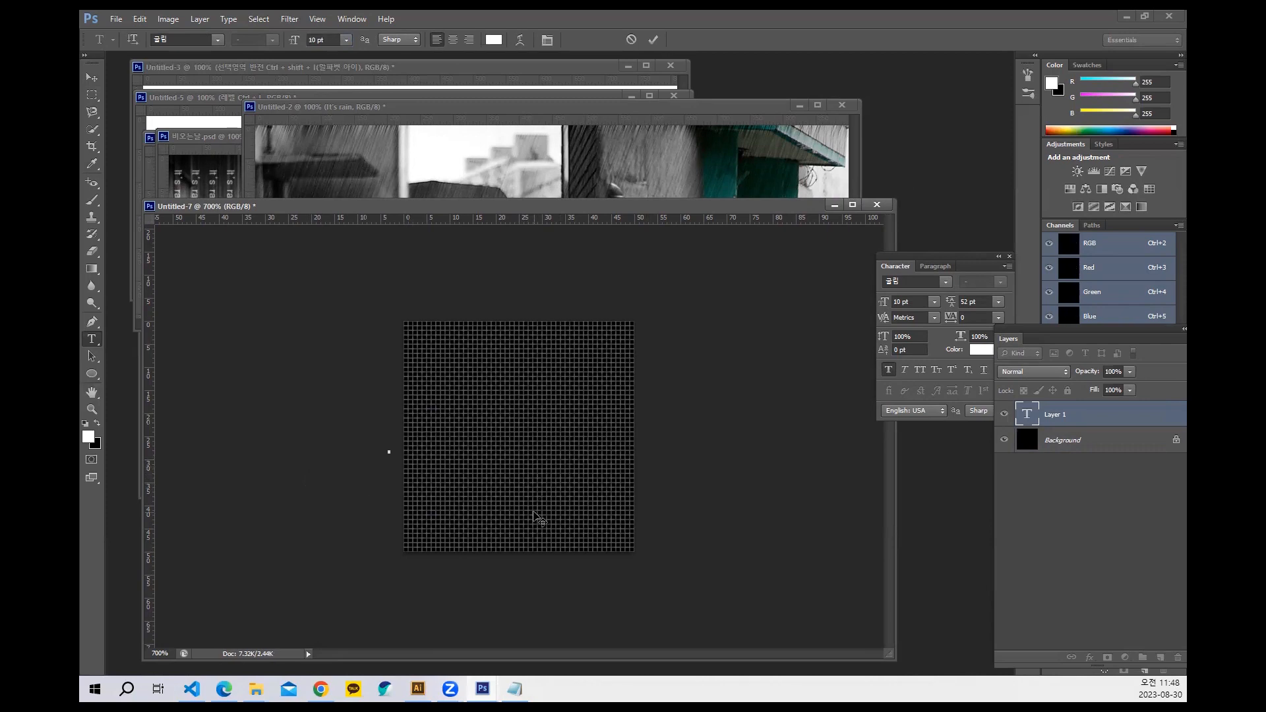
{"action": "type", "text": "It"}
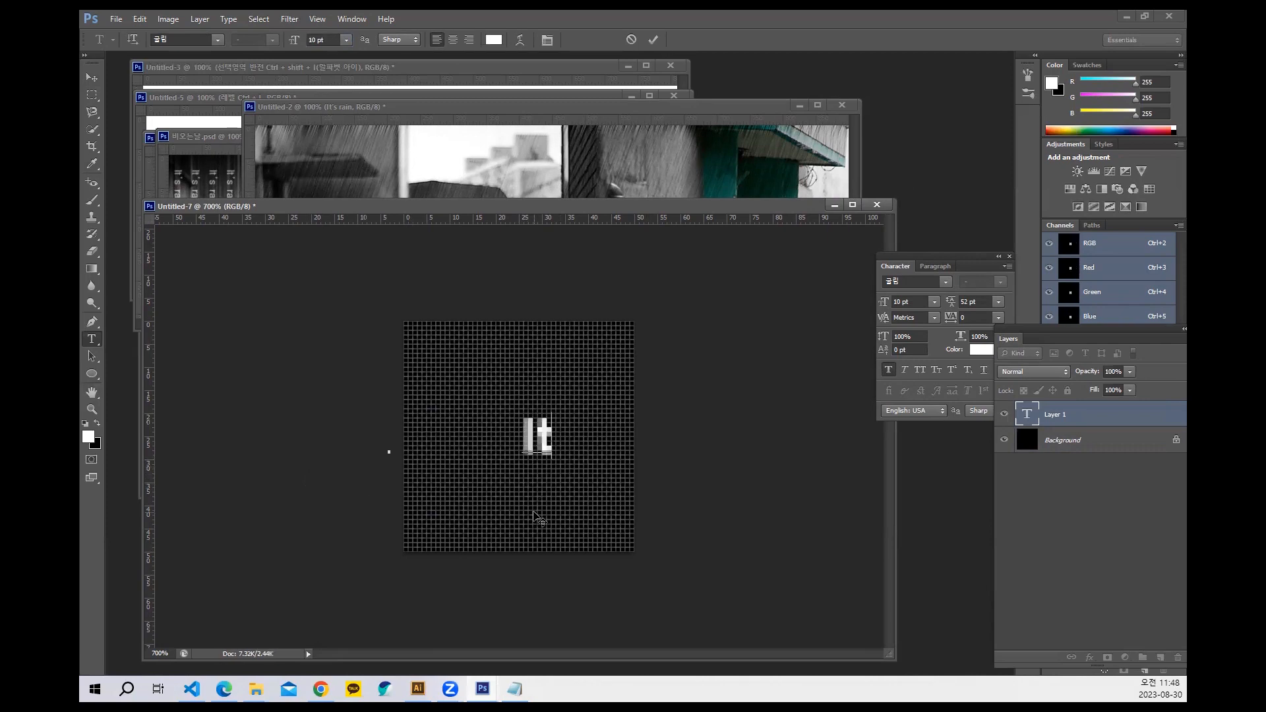
{"action": "type", "text": "'s"}
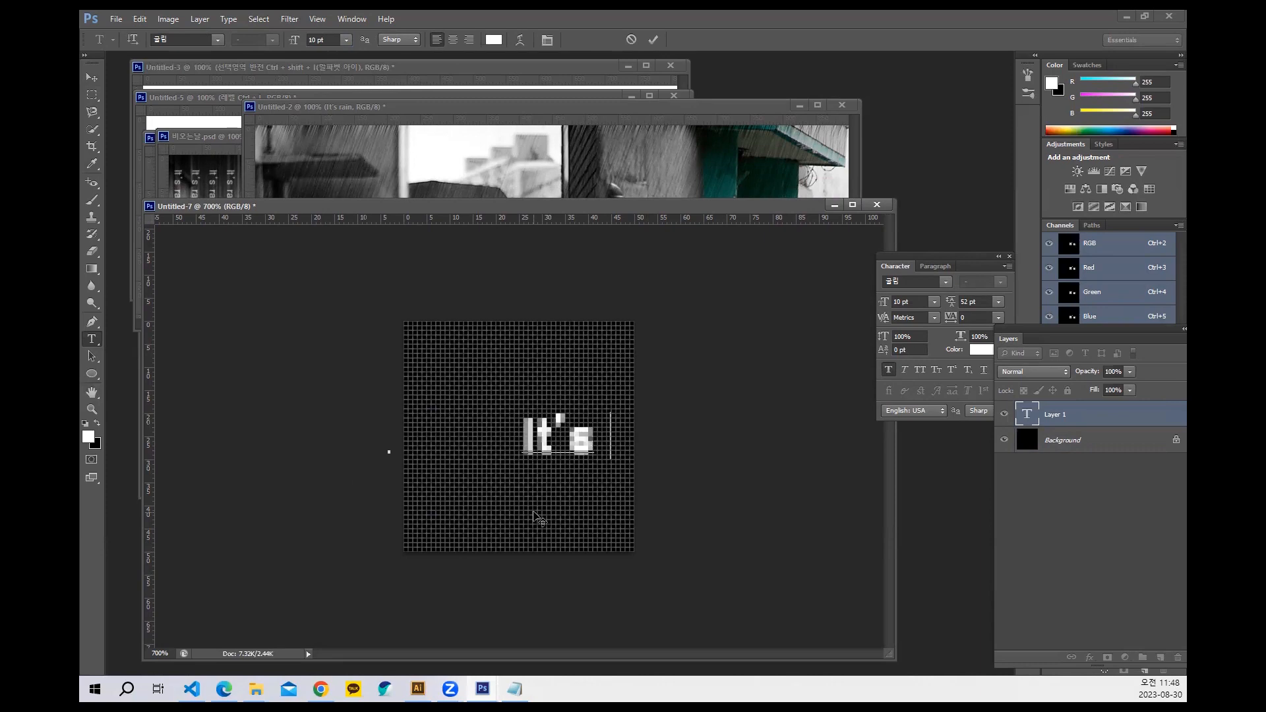
{"action": "type", "text": " r"}
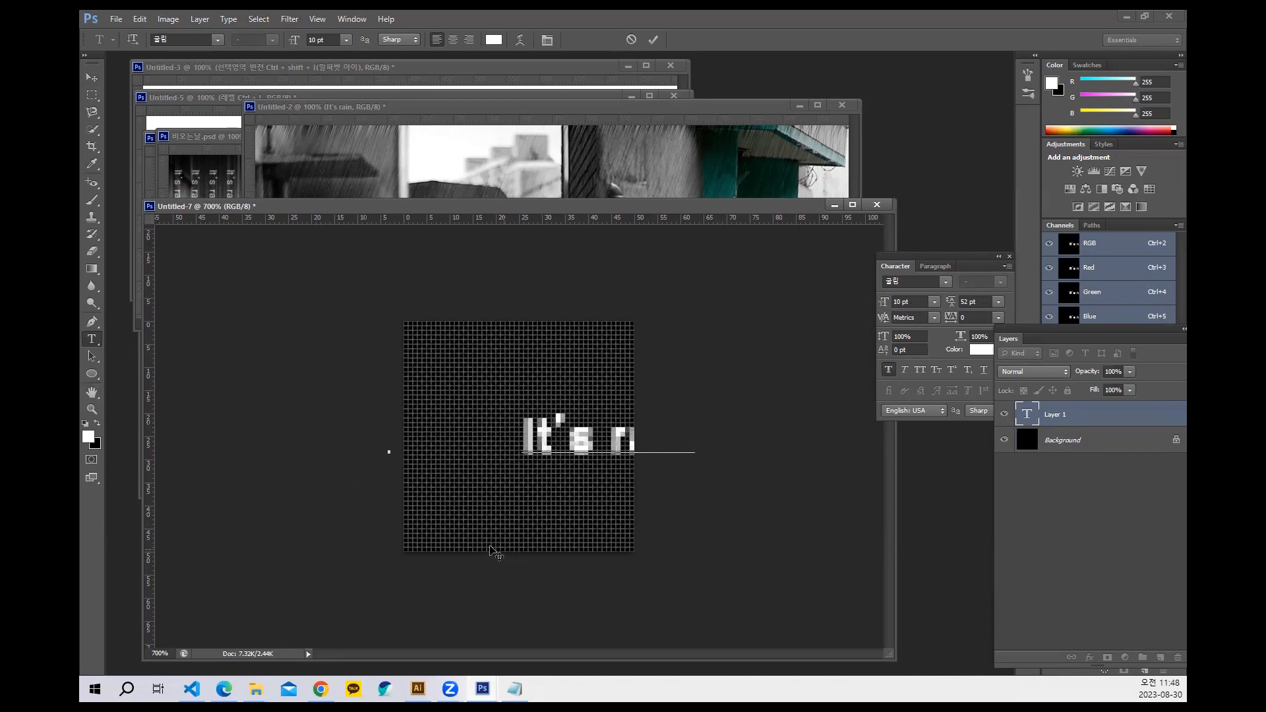
{"action": "type", "text": "ain"}
{"action": "mouse_move", "coordinate": [528, 505]}
{"action": "left_mouse_down"}
{"action": "mouse_move", "coordinate": [555, 503]}
{"action": "mouse_move", "coordinate": [518, 504]}
{"action": "left_mouse_up"}
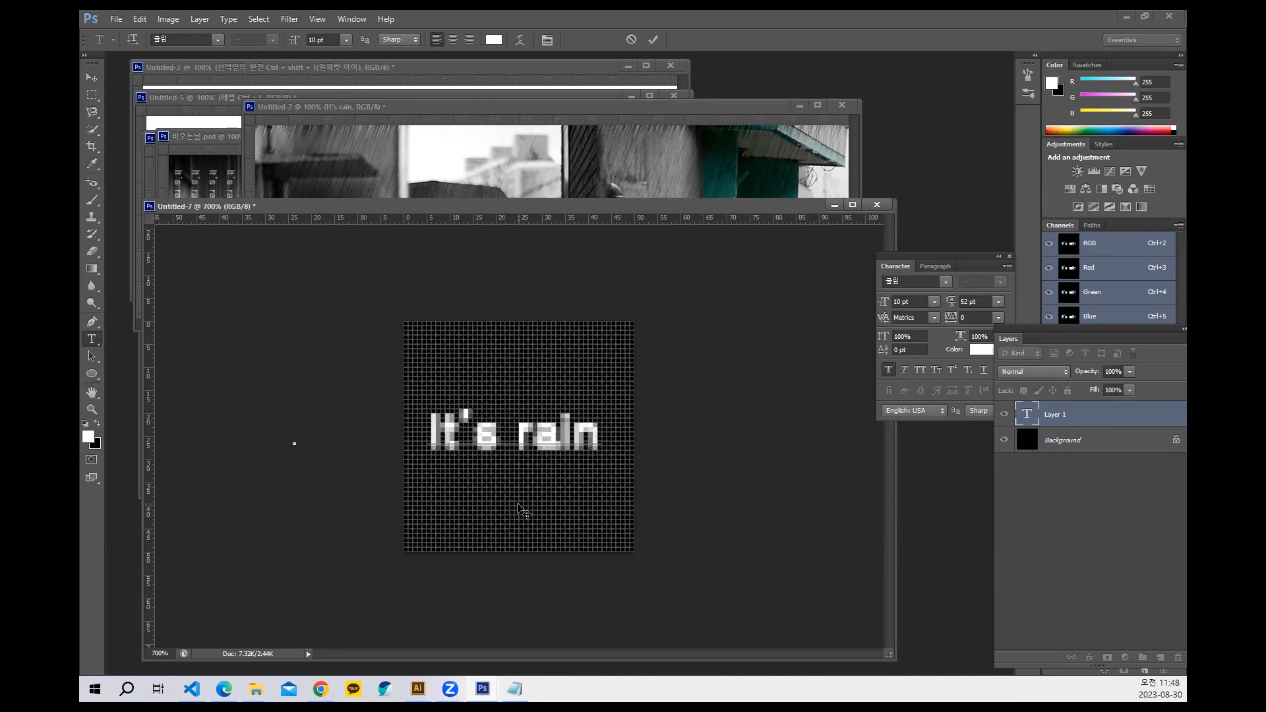
{"action": "left_click", "coordinate": [653, 40]}
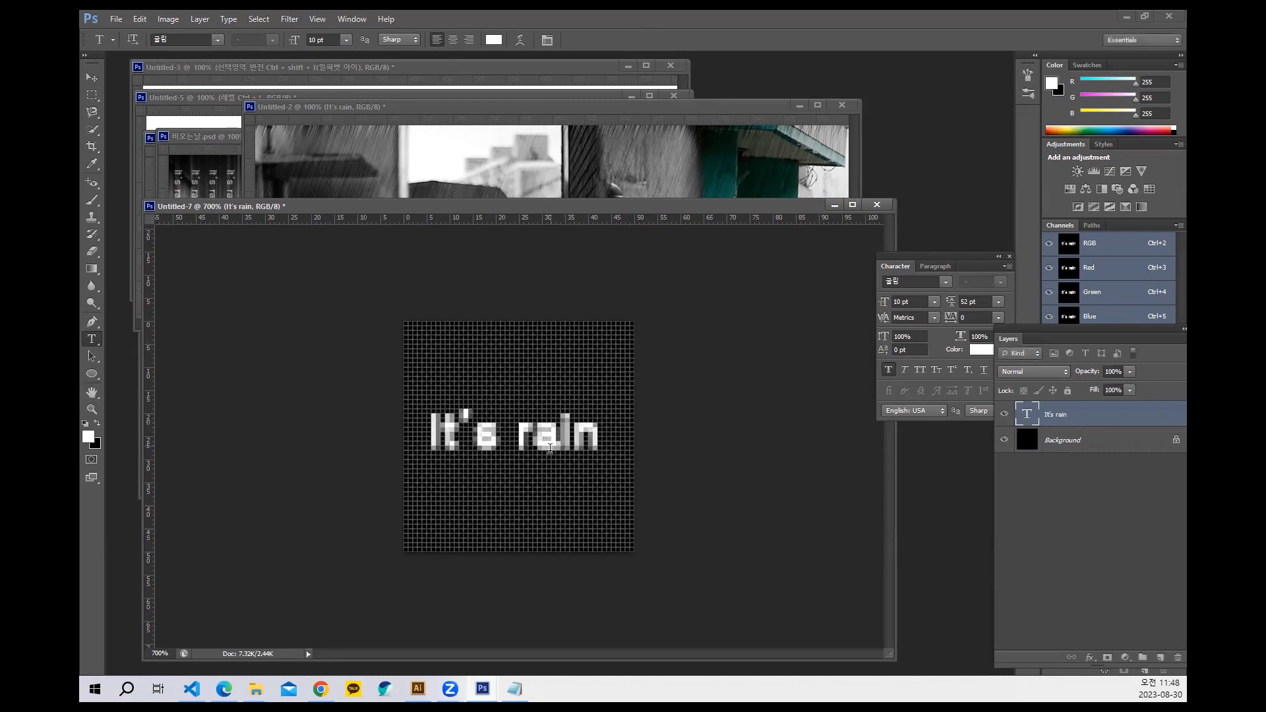
Rotate the "It's rain" text 90° clockwise so it reads downwards, and move it to the centre of the tile.
{"action": "key", "text": "ctrl+minus"}
{"action": "key", "text": "ctrl+minus"}
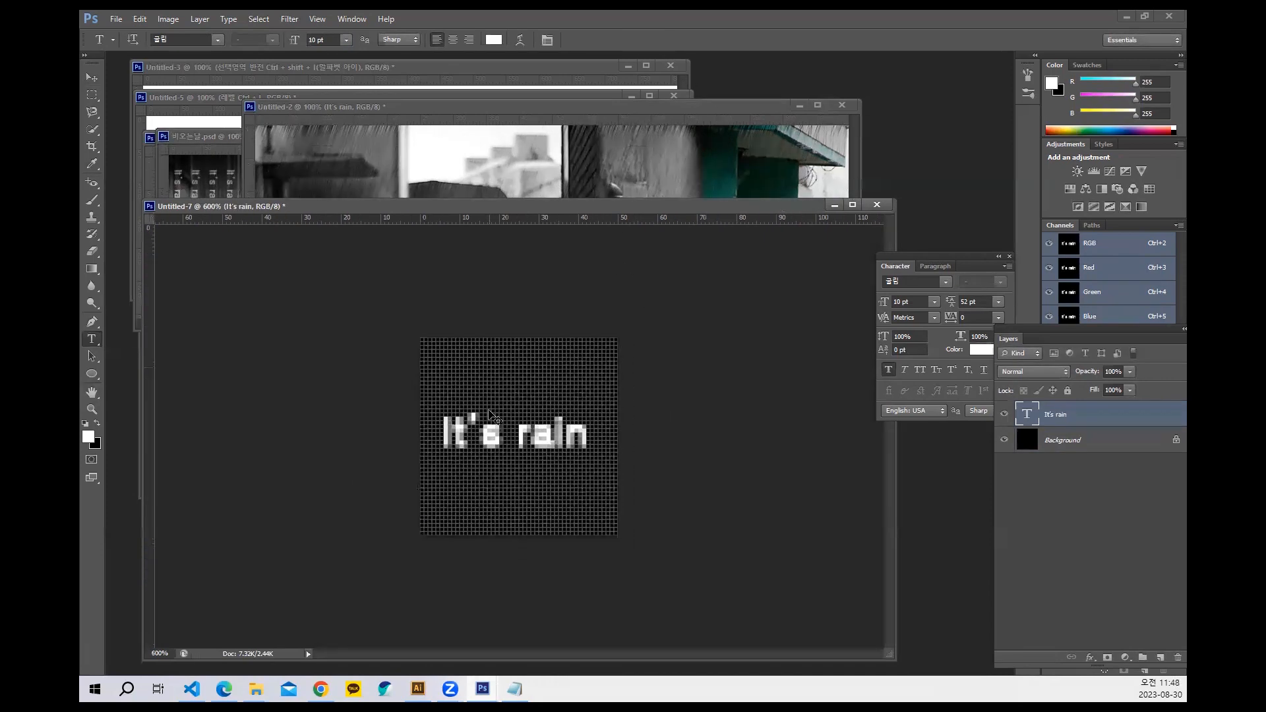
{"action": "key", "text": "ctrl+t"}
{"action": "left_click_drag", "start_coordinate": [593, 388], "coordinate": [538, 481]}
{"action": "key", "text": "Return"}
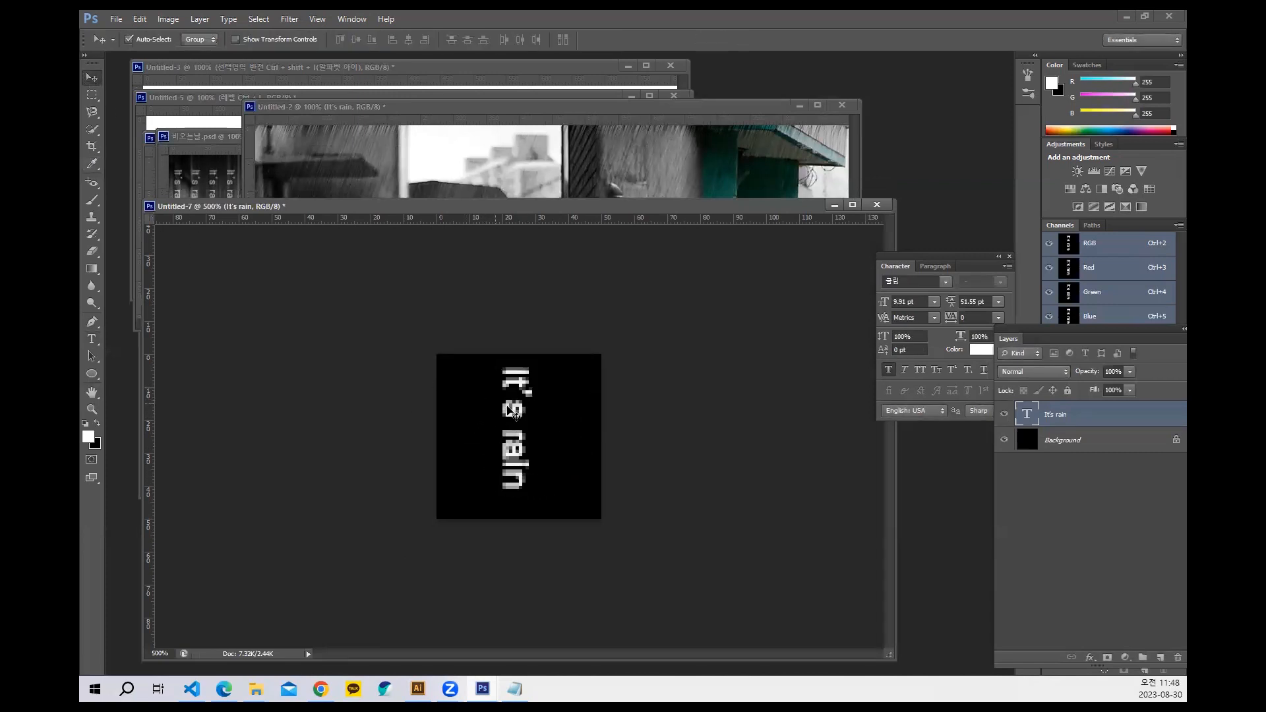
{"action": "left_click_drag", "start_coordinate": [509, 409], "coordinate": [522, 421]}
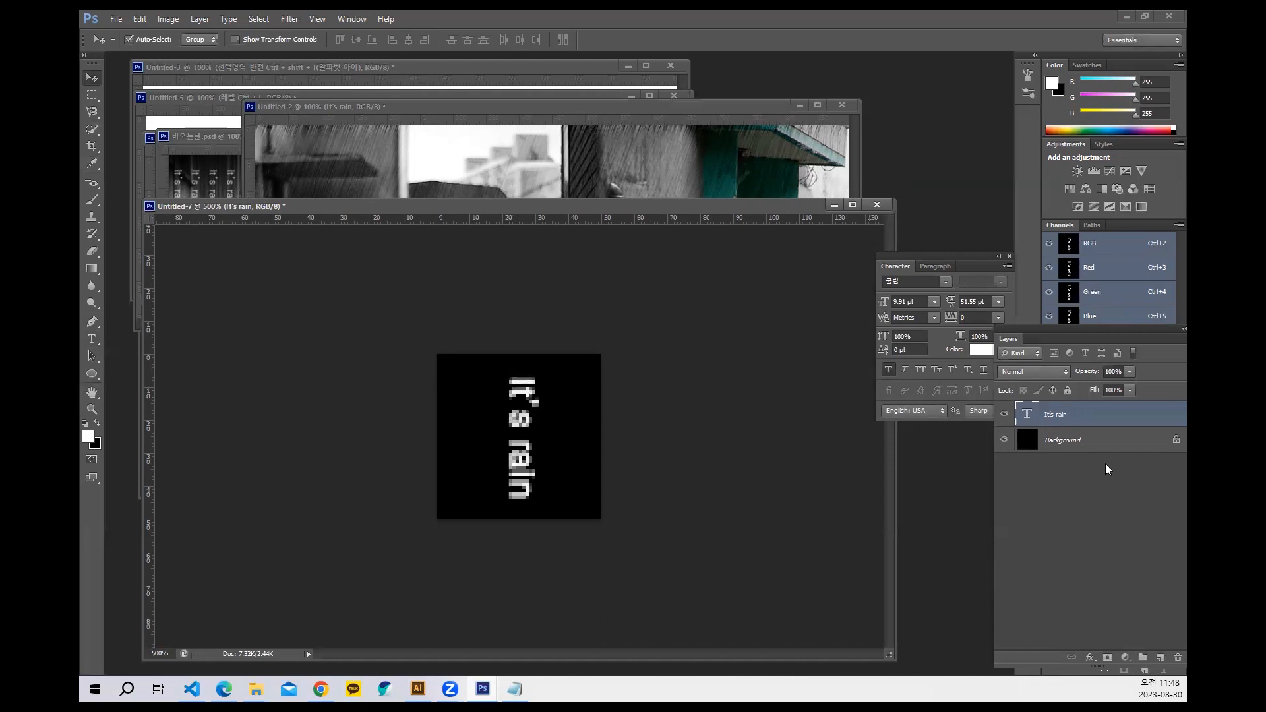
Select a full-height rectangular strip about 29 px wide around the vertical "It's rain" text.
{"action": "left_click", "coordinate": [1005, 440]}
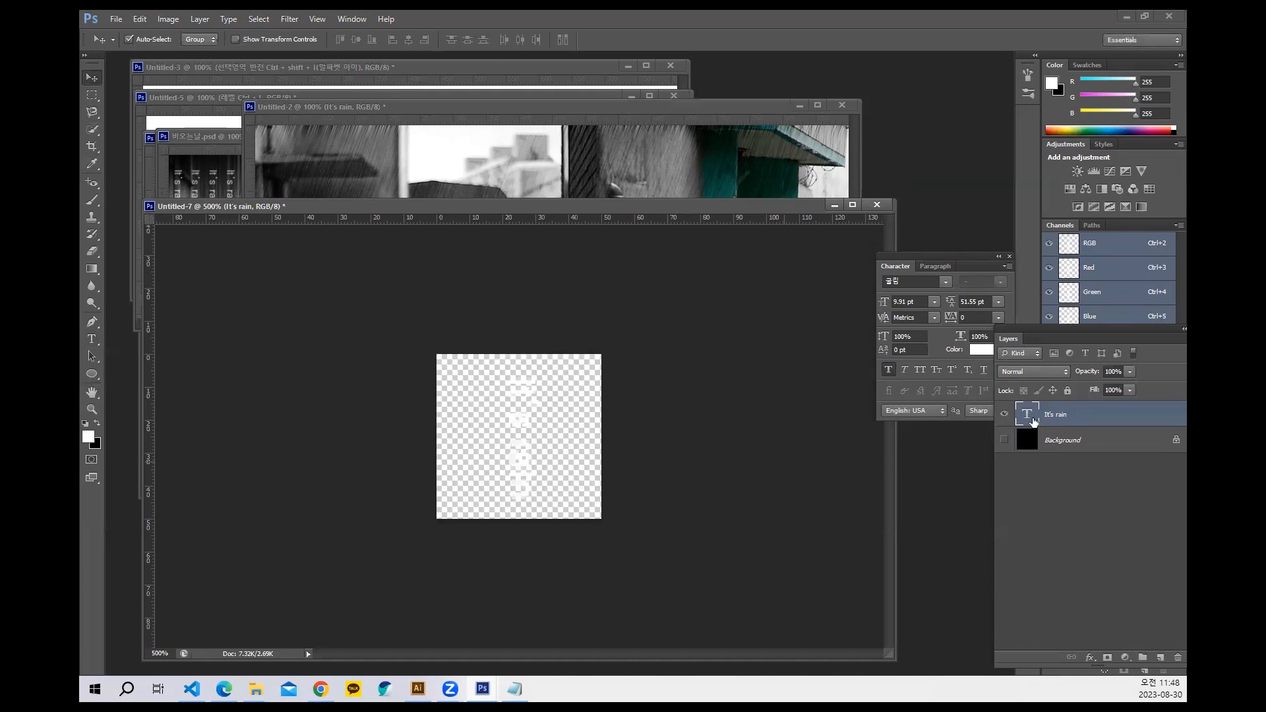
{"action": "left_click", "coordinate": [1005, 442]}
{"action": "left_click", "coordinate": [92, 95]}
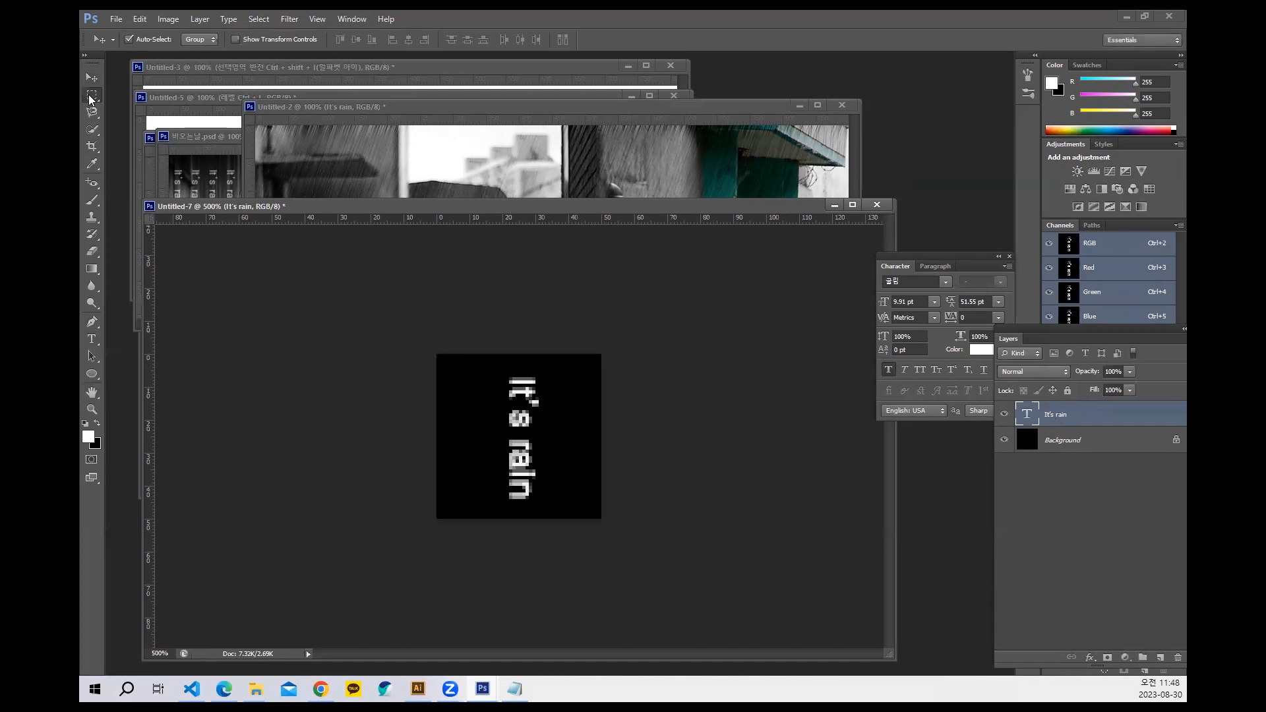
{"action": "left_click_drag", "start_coordinate": [480, 358], "coordinate": [561, 516]}
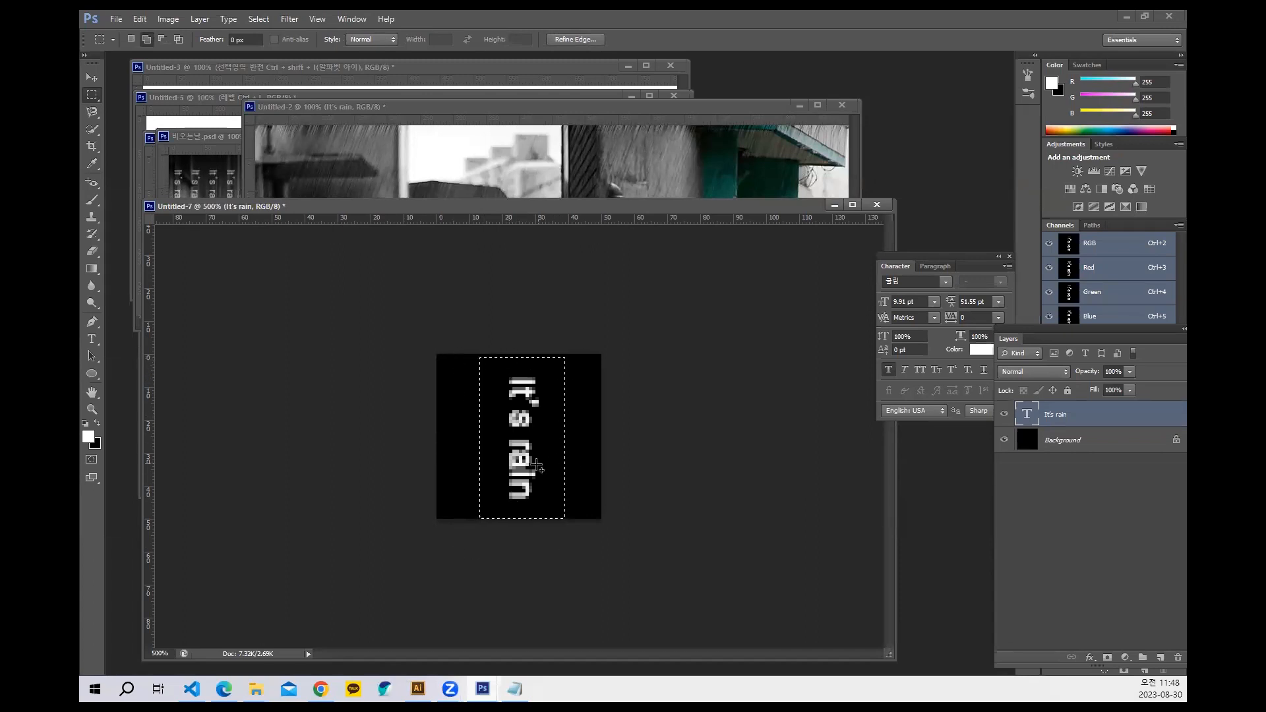
{"action": "left_click", "coordinate": [568, 377]}
{"action": "left_click_drag", "start_coordinate": [524, 475], "coordinate": [555, 513]}
{"action": "key", "text": "ctrl+d"}
{"action": "left_click_drag", "start_coordinate": [549, 459], "coordinate": [570, 526]}
Hide the black Background layer and define the selected strip with the white text as a pattern under its default name.
{"action": "left_click", "coordinate": [1004, 440]}
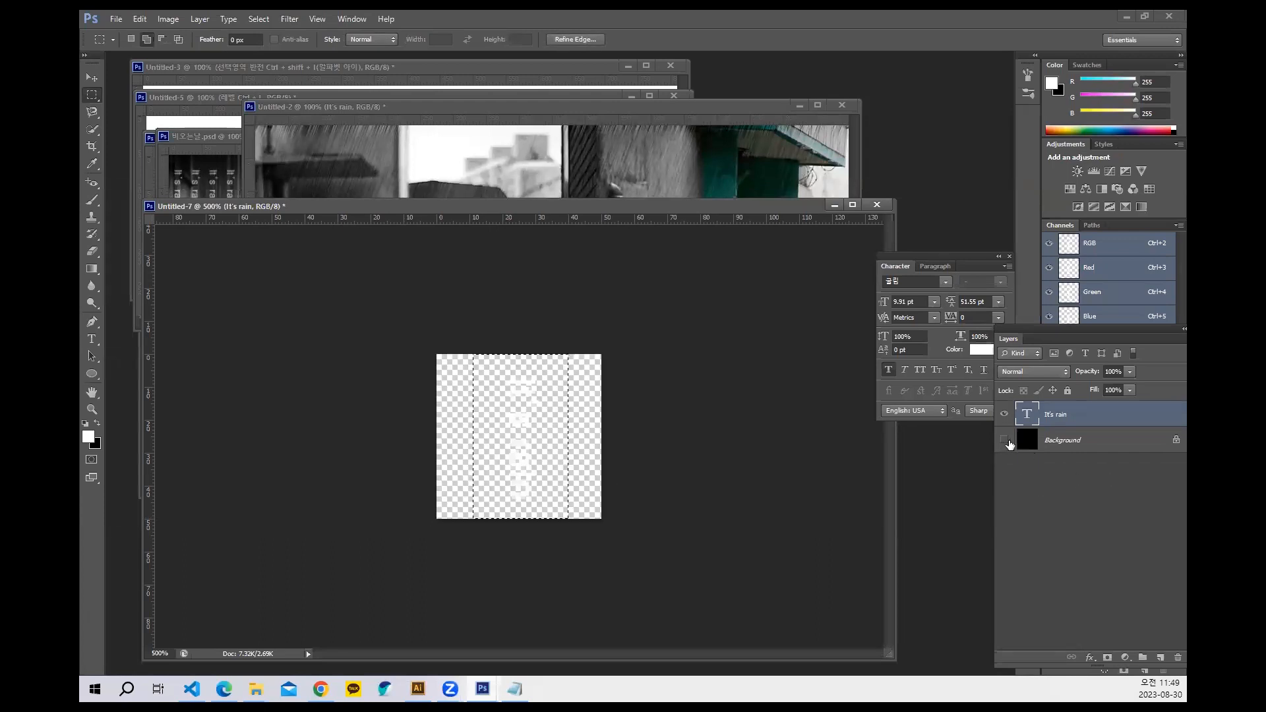
{"action": "left_click", "coordinate": [1005, 440]}
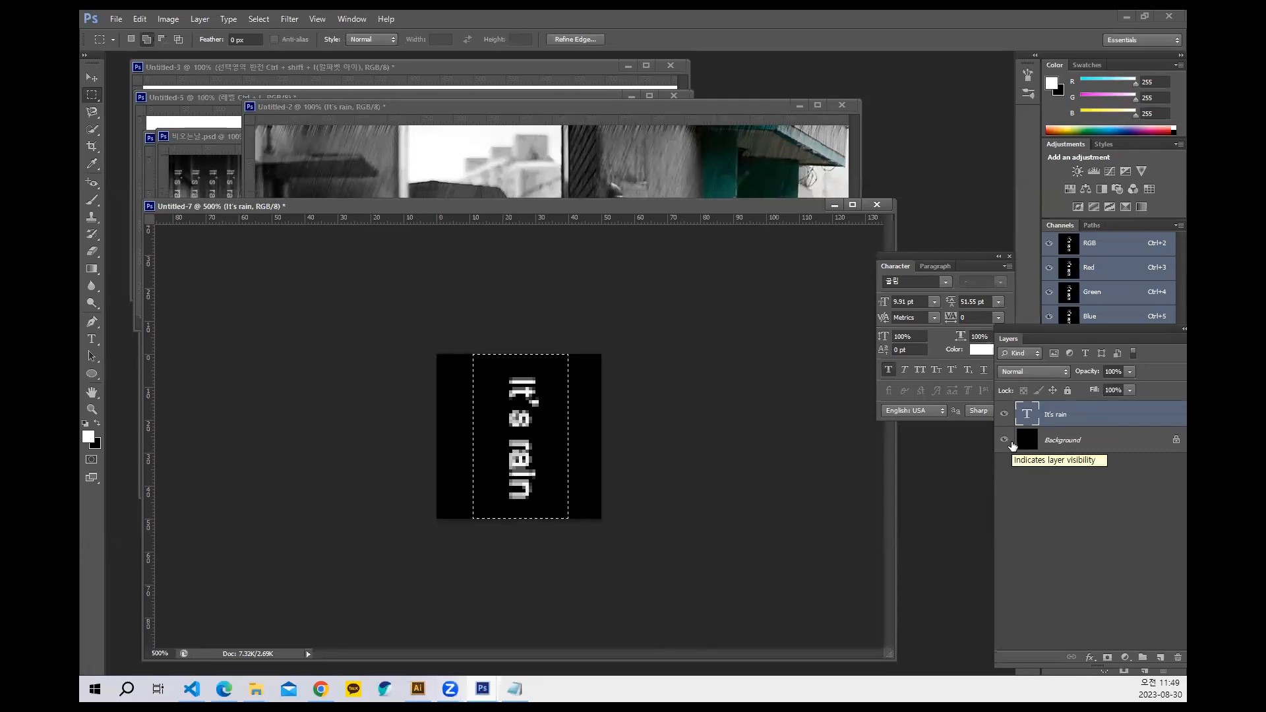
{"action": "left_click", "coordinate": [1011, 444]}
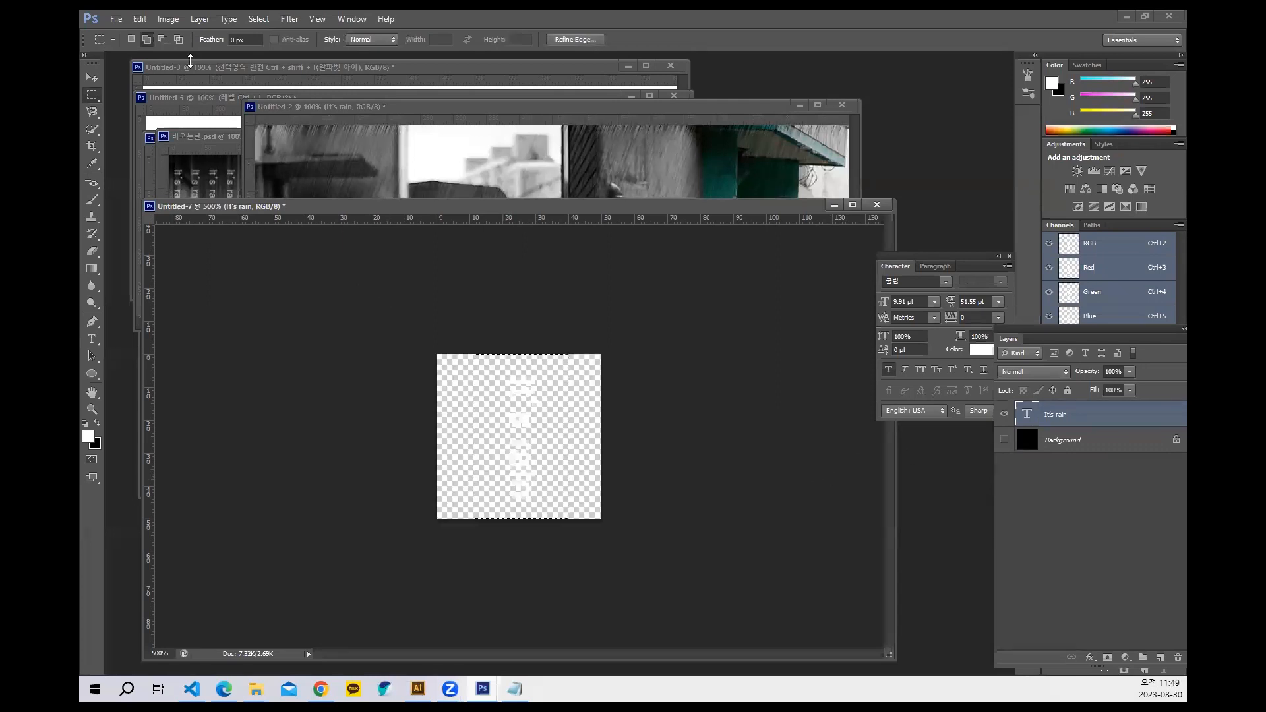
{"action": "left_click", "coordinate": [140, 20]}
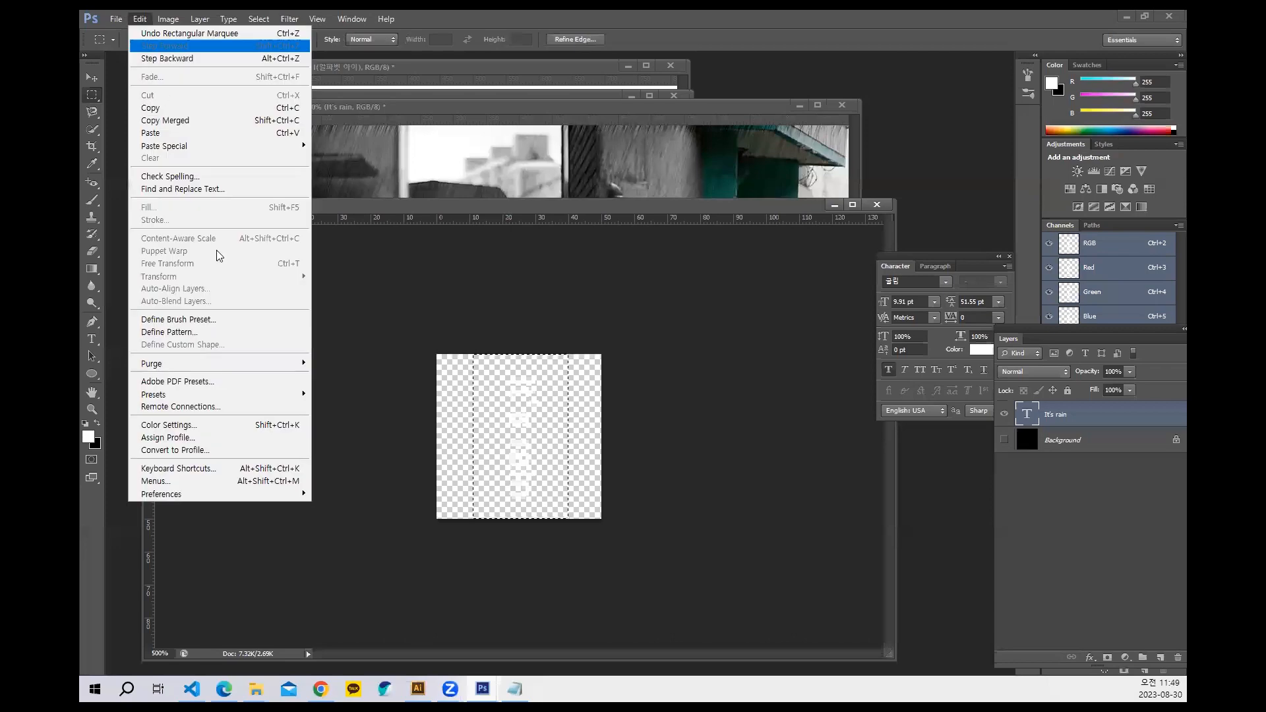
{"action": "left_click", "coordinate": [200, 333]}
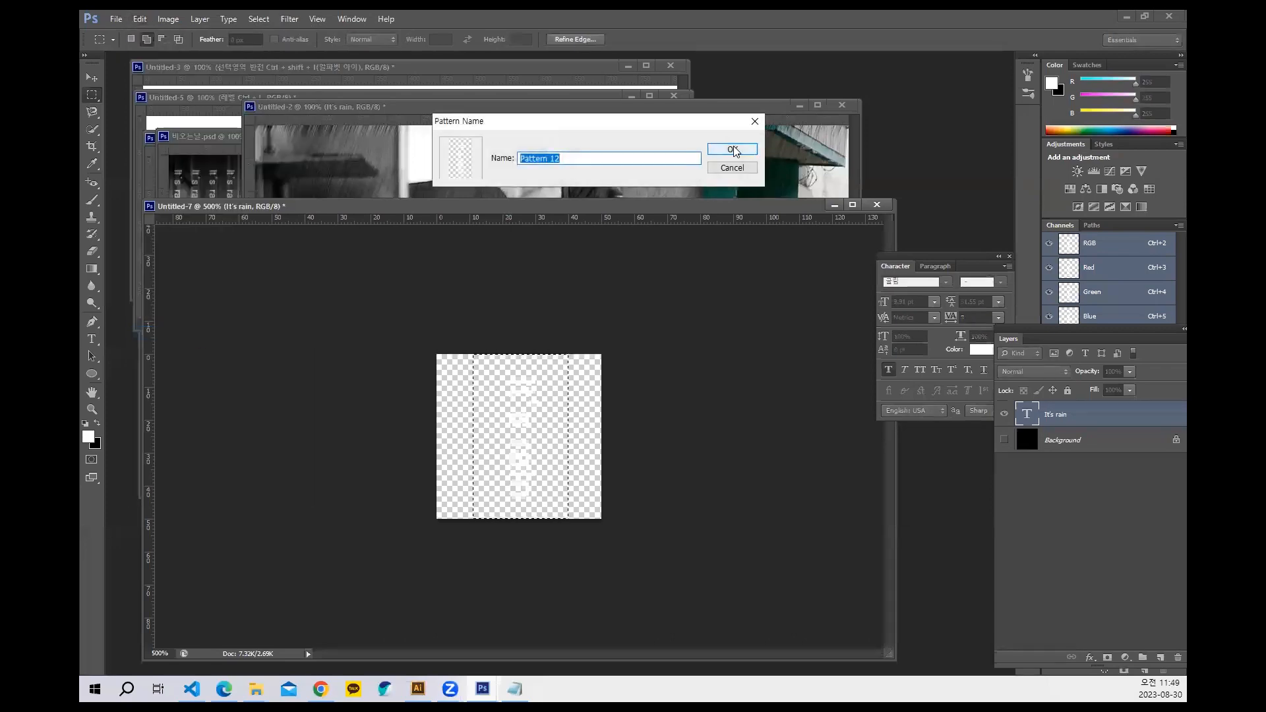
{"action": "left_click", "coordinate": [730, 146]}
Bring the rainy composite to the front and add an empty layer above the "It's rain copy" layer.
{"action": "left_click", "coordinate": [733, 143]}
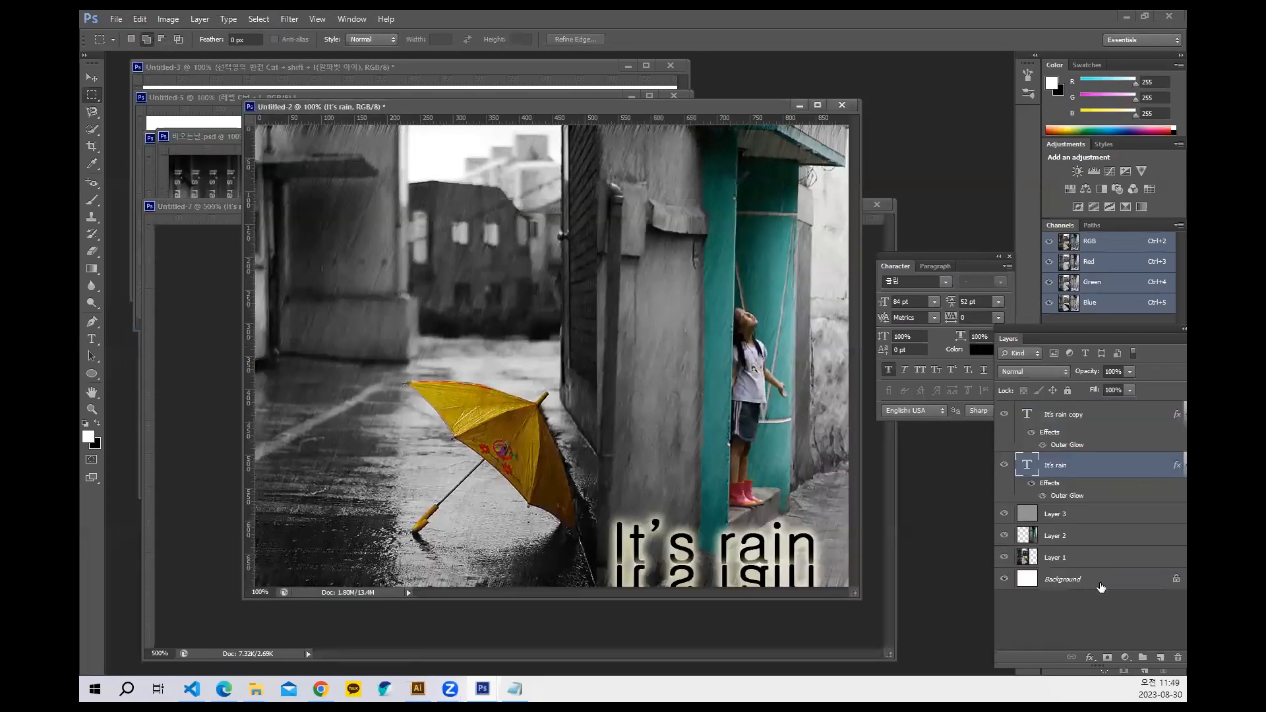
{"action": "left_click", "coordinate": [1093, 419]}
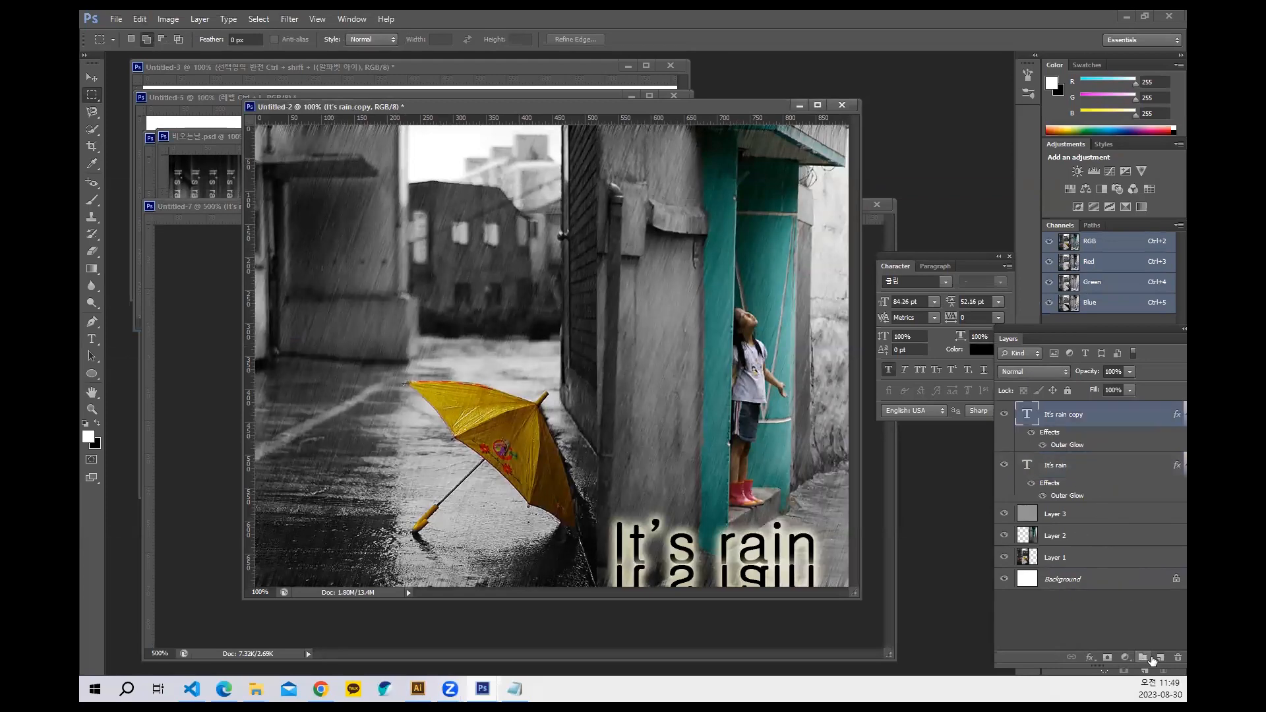
{"action": "left_click", "coordinate": [1161, 658]}
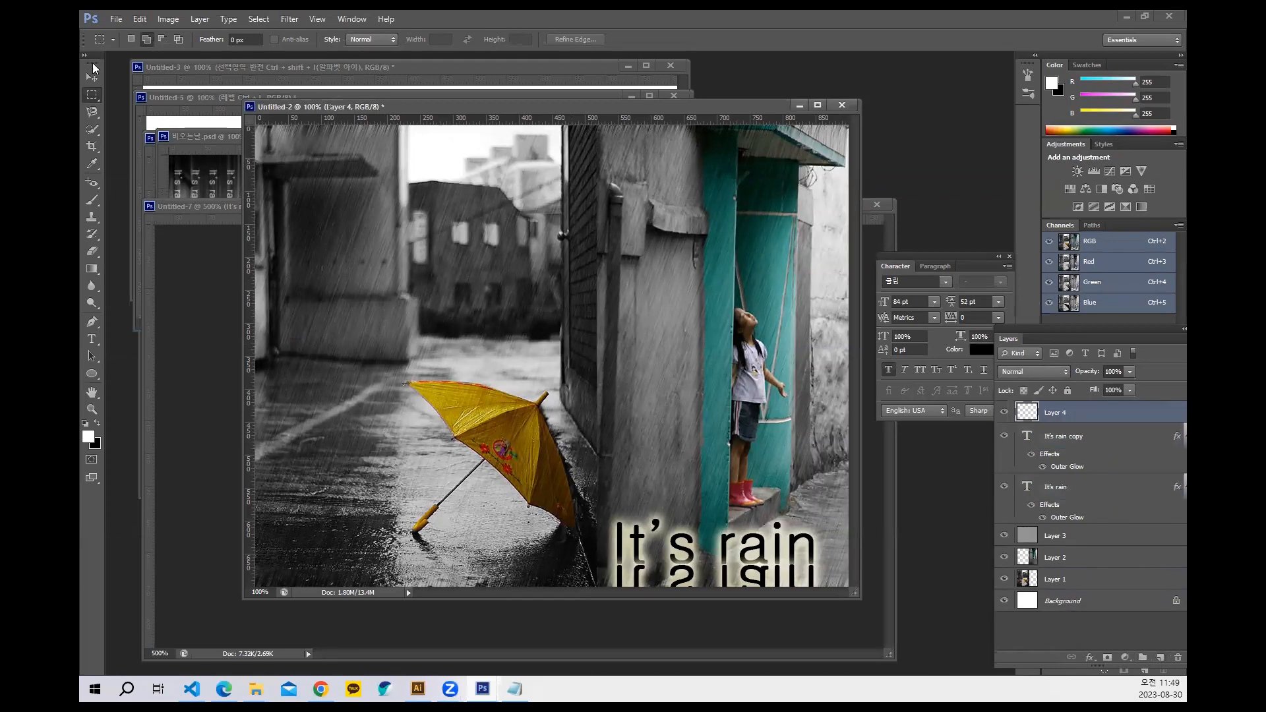
Fill the new layer with the custom "It's rain" text pattern in Normal mode at 100% opacity.
{"action": "left_click", "coordinate": [141, 19]}
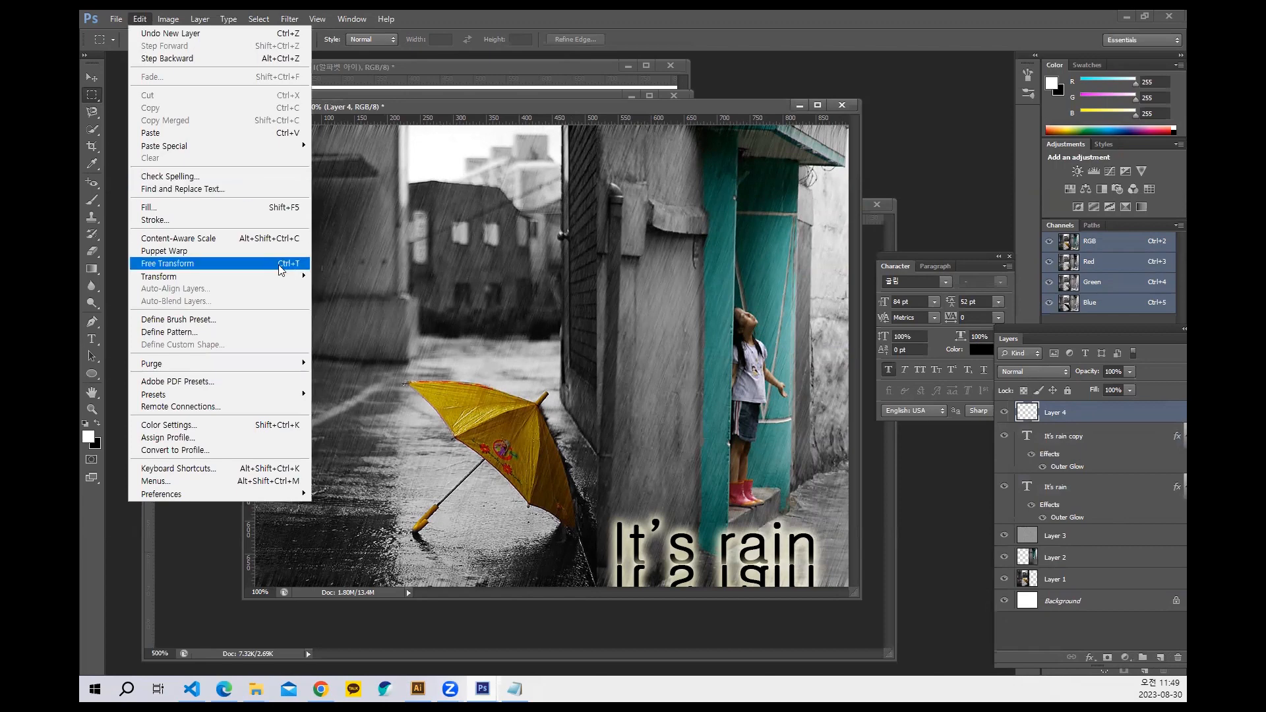
{"action": "left_click", "coordinate": [197, 207]}
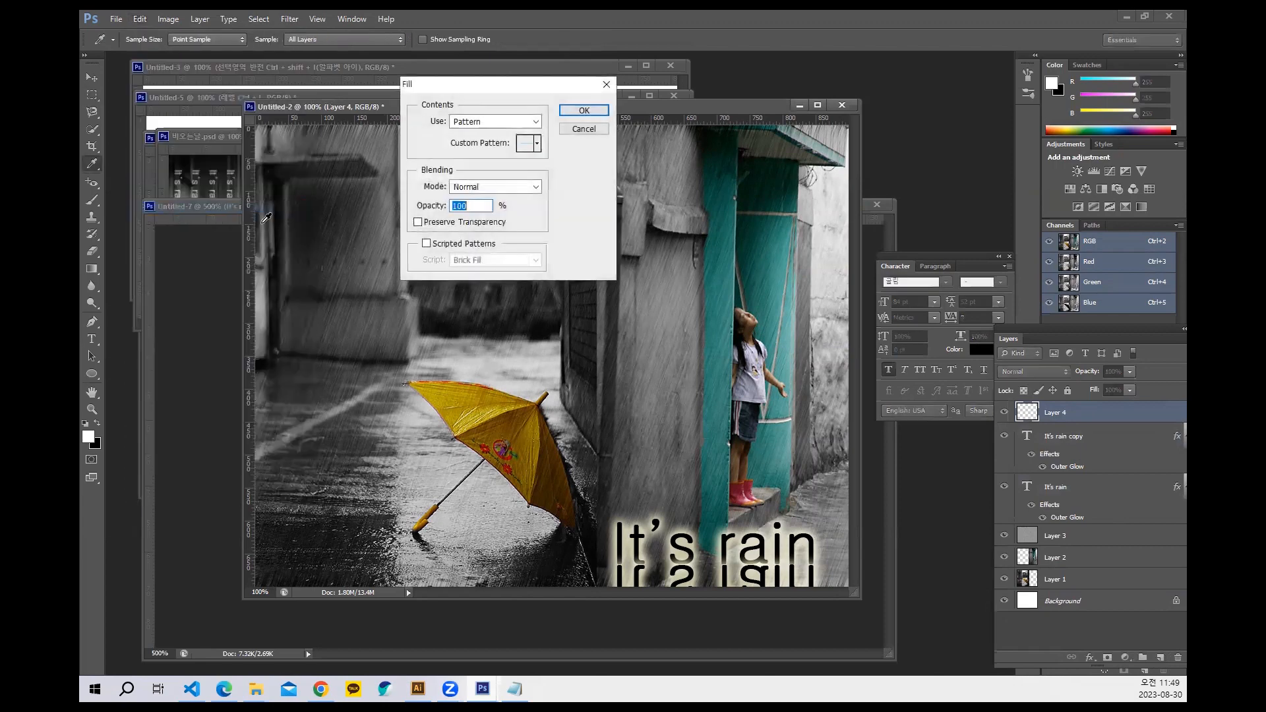
{"action": "left_click", "coordinate": [538, 144]}
{"action": "left_click", "coordinate": [543, 220]}
{"action": "left_click", "coordinate": [590, 114]}
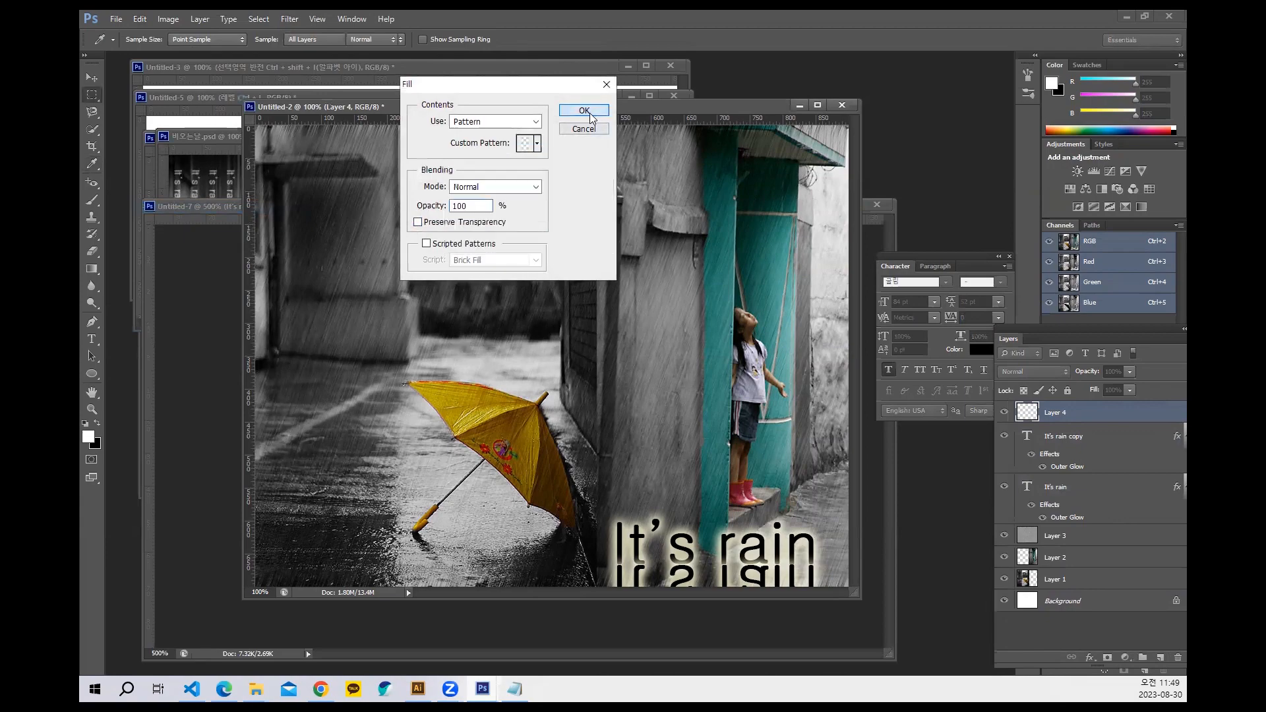
{"action": "left_click", "coordinate": [590, 114]}
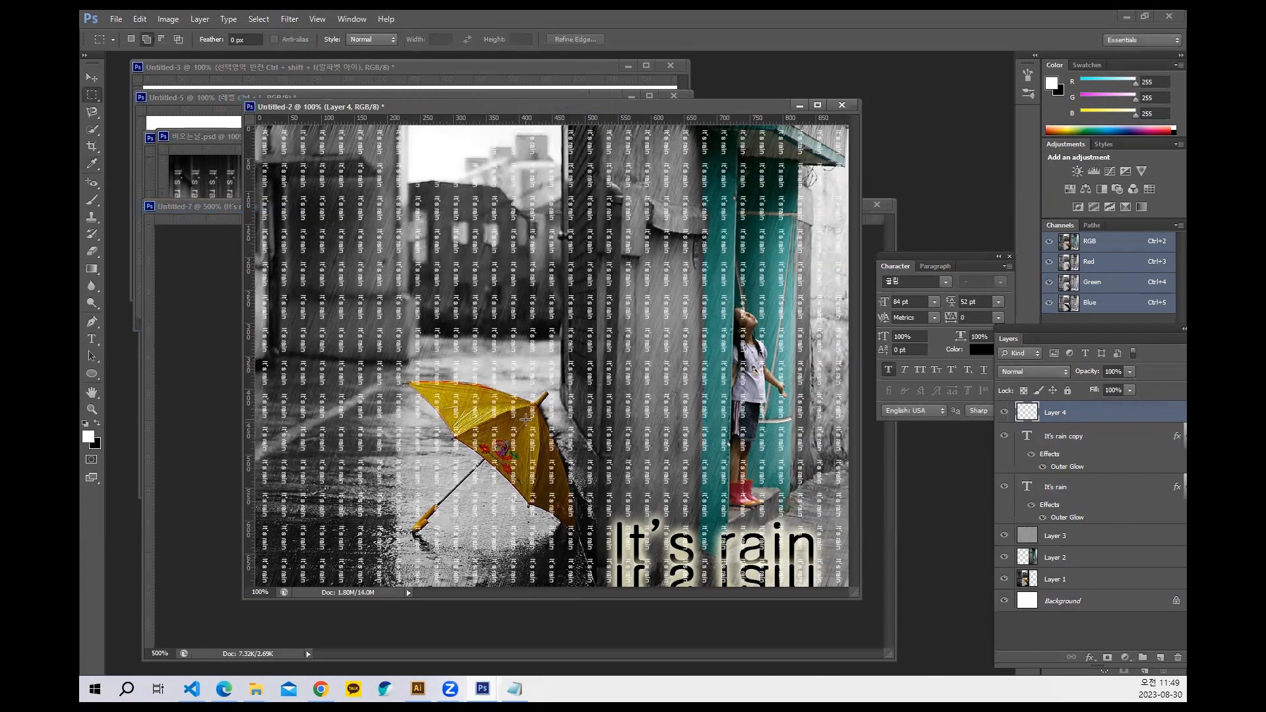
Add a layer mask to the pattern layer and enlarge the Brush to about 600 px for painting on it in black.
{"action": "left_click", "coordinate": [1108, 659]}
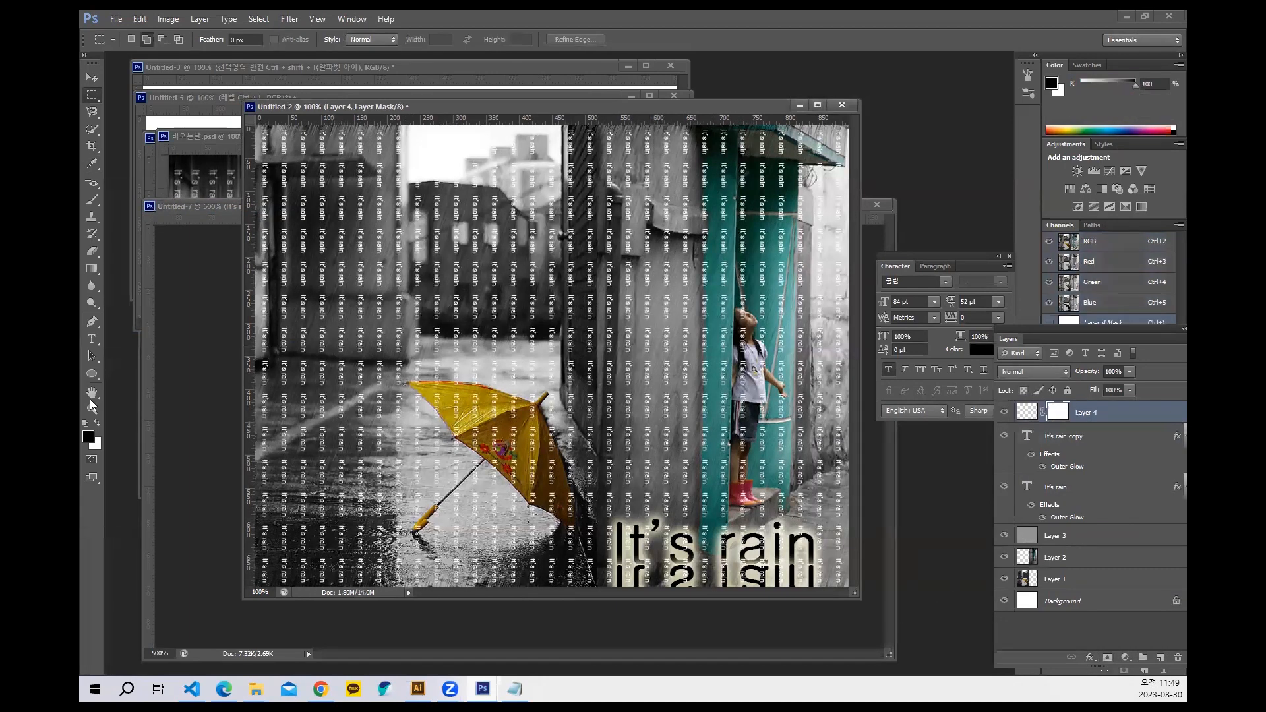
{"action": "left_click", "coordinate": [92, 200]}
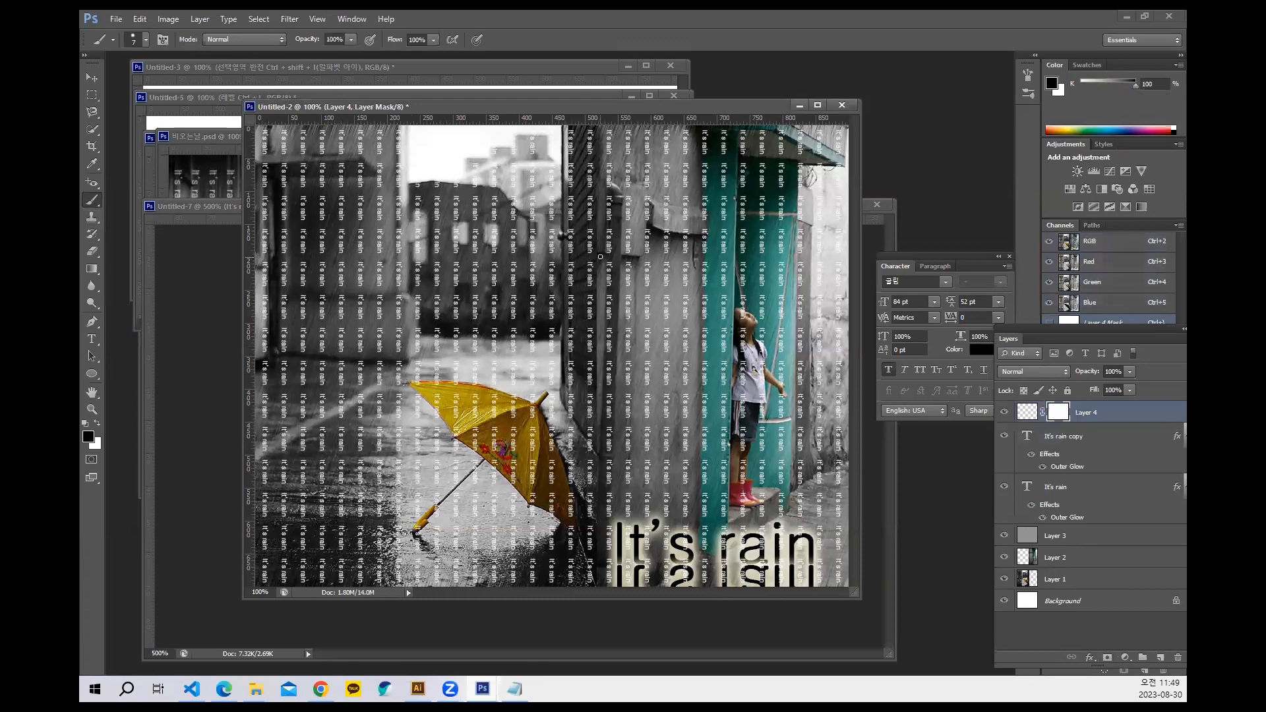
{"action": "key", "text": "bracketright"}
{"action": "key", "text": "bracketright"}
{"action": "key", "text": "bracketright"}
{"action": "key", "text": "bracketright"}
{"action": "key", "text": "bracketright"}
{"action": "key", "text": "bracketright"}
{"action": "key", "text": "bracketright"}
{"action": "key", "text": "bracketright"}
{"action": "key", "text": "bracketright"}
{"action": "key", "text": "bracketright"}
{"action": "key", "text": "bracketright"}
{"action": "key", "text": "bracketright"}
{"action": "key", "text": "bracketright"}
{"action": "key", "text": "bracketright"}
{"action": "key", "text": "bracketright"}
{"action": "key", "text": "bracketright"}
{"action": "key", "text": "bracketright"}
{"action": "key", "text": "bracketright"}
{"action": "key", "text": "bracketright"}
Try a large black brush stroke down the middle of the pattern layer's mask, and undo it together with the mask.
{"action": "mouse_move", "coordinate": [631, 236]}
{"action": "left_mouse_down"}
{"action": "mouse_move", "coordinate": [658, 542]}
{"action": "mouse_move", "coordinate": [706, 396]}
{"action": "mouse_move", "coordinate": [678, 481]}
{"action": "mouse_move", "coordinate": [650, 339]}
{"action": "mouse_move", "coordinate": [668, 581]}
{"action": "left_mouse_up"}
{"action": "key", "text": "bracketright"}
{"action": "key", "text": "ctrl+alt+z"}
{"action": "key", "text": "ctrl+alt+z"}
{"action": "key", "text": "ctrl+alt+z"}
{"action": "key", "text": "ctrl+alt+z"}
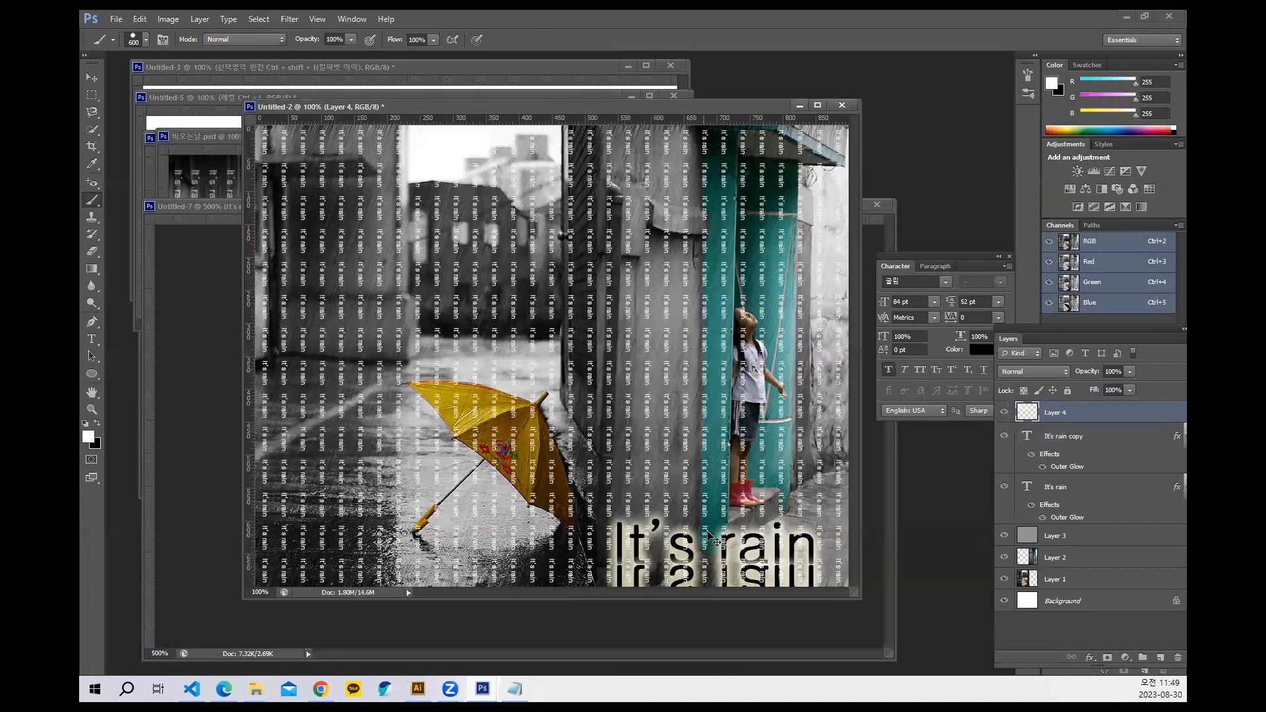
Add a layer mask to the "It's rain" pattern layer and paint on it in black with a soft round brush near the teal doorway.
{"action": "left_click", "coordinate": [1106, 653]}
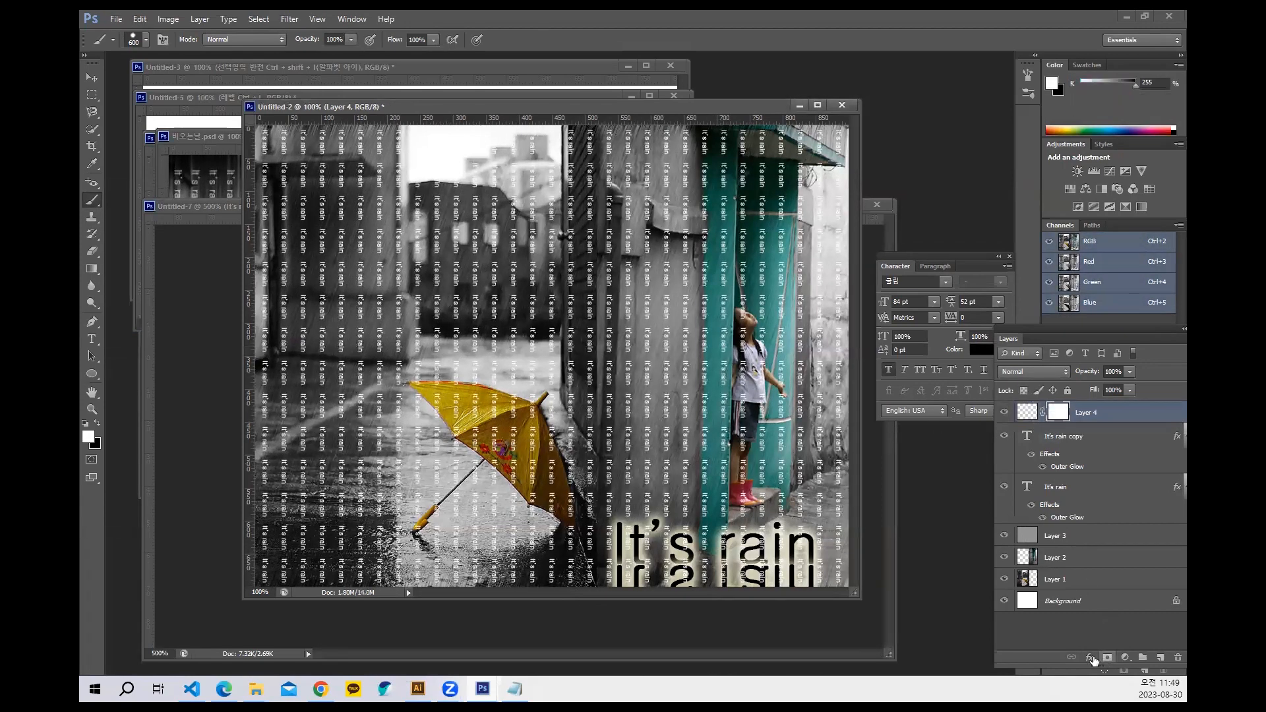
{"action": "left_click", "coordinate": [145, 41]}
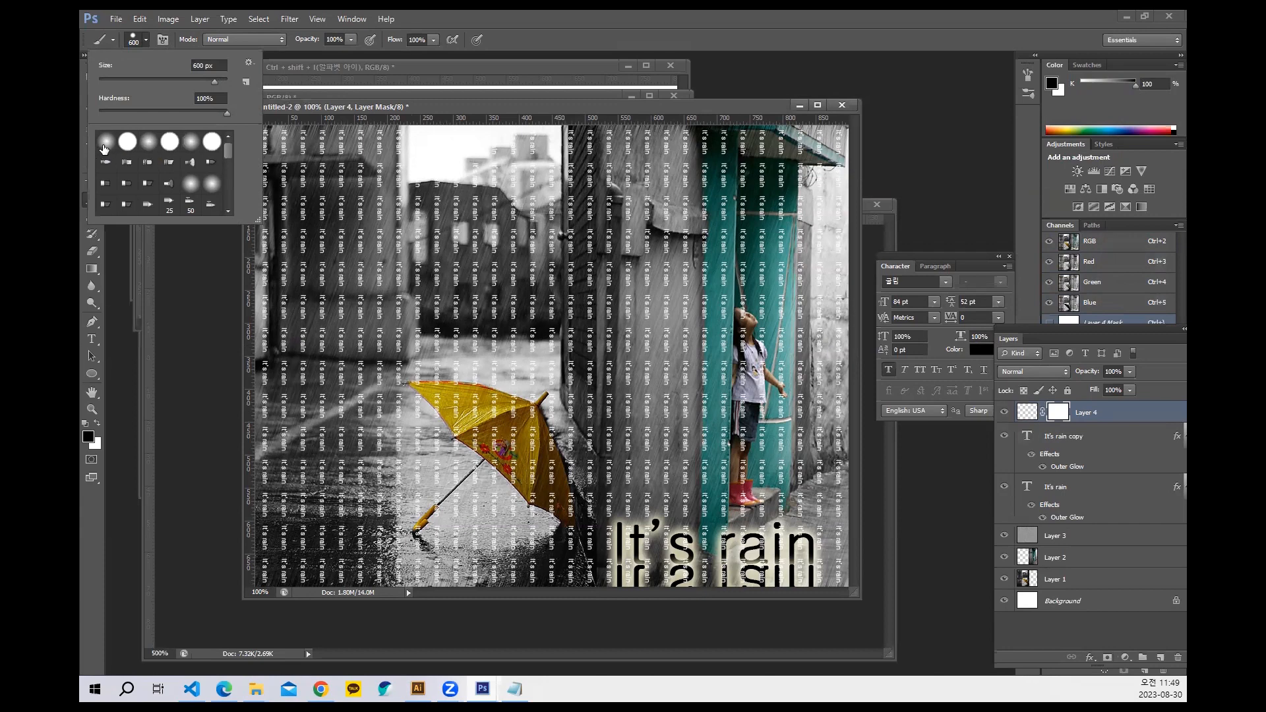
{"action": "double_click", "coordinate": [108, 143]}
{"action": "mouse_move", "coordinate": [718, 204]}
{"action": "left_mouse_down"}
{"action": "mouse_move", "coordinate": [723, 171]}
{"action": "mouse_move", "coordinate": [710, 470]}
{"action": "mouse_move", "coordinate": [693, 196]}
{"action": "mouse_move", "coordinate": [669, 212]}
{"action": "left_mouse_up"}
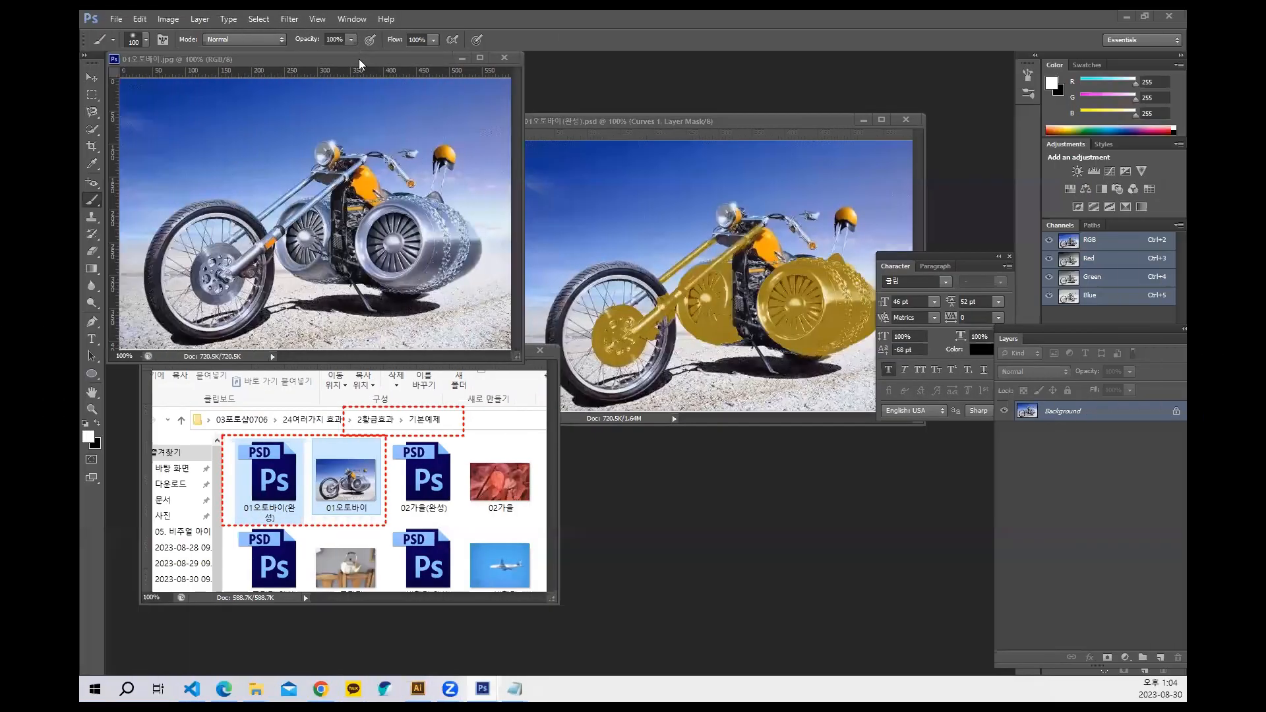
Arrange the original motorcycle photo and the finished gold motorcycle example so both windows are visible for comparison.
{"action": "left_click_drag", "start_coordinate": [359, 58], "coordinate": [366, 72]}
{"action": "left_click_drag", "start_coordinate": [644, 125], "coordinate": [702, 120]}
{"action": "left_click", "coordinate": [349, 76]}
{"action": "left_click_drag", "start_coordinate": [352, 78], "coordinate": [452, 209]}
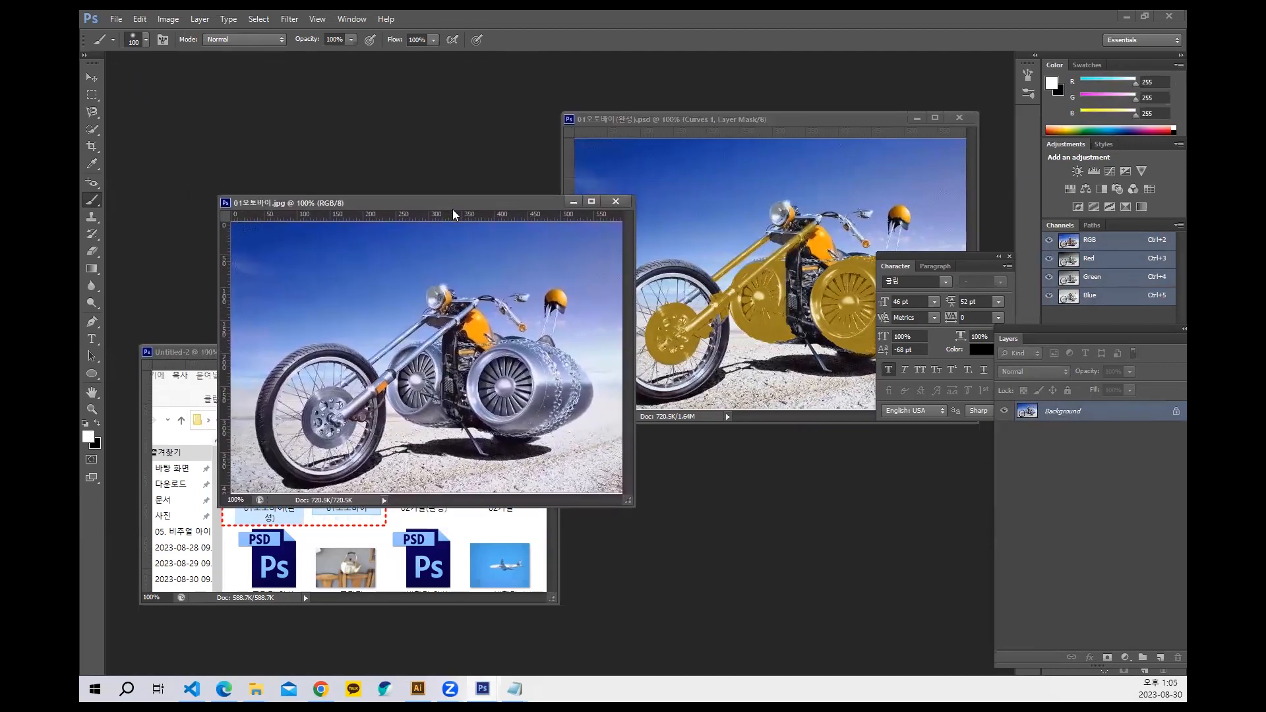
Create a new white document 400 pixels wide and 300 pixels high.
{"action": "left_click", "coordinate": [116, 19]}
{"action": "left_click", "coordinate": [128, 35]}
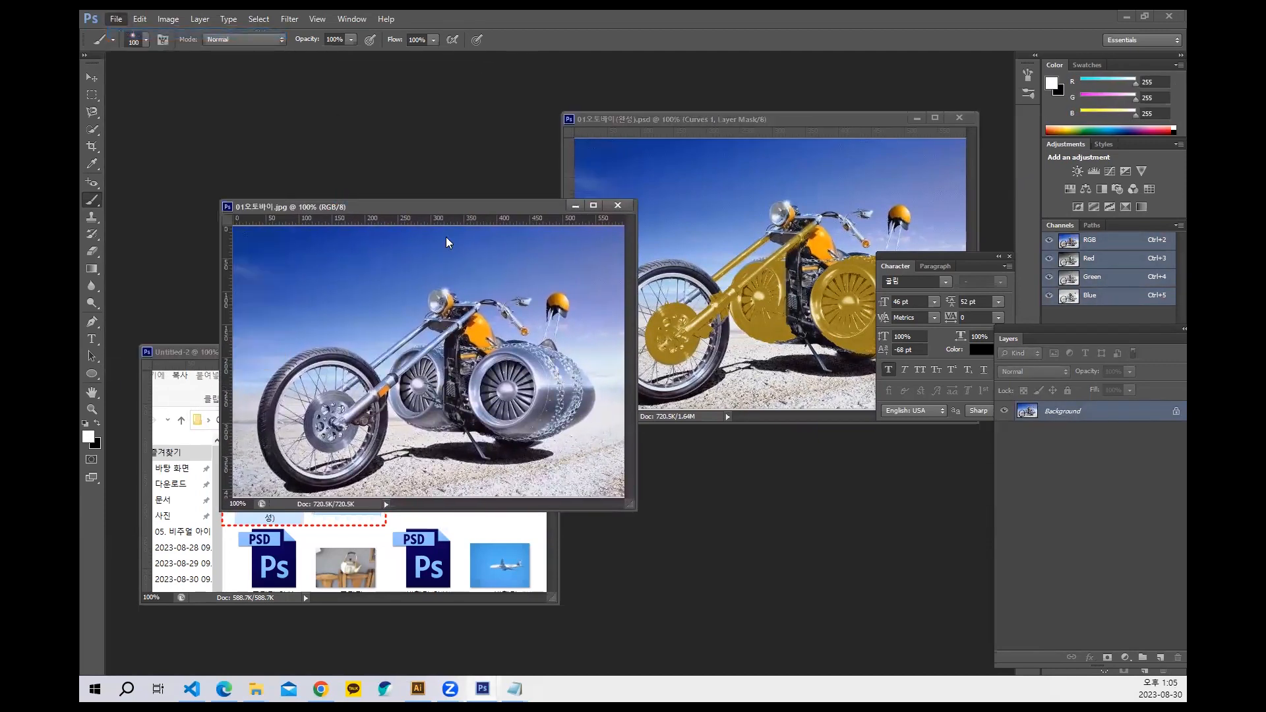
{"action": "type", "text": "400"}
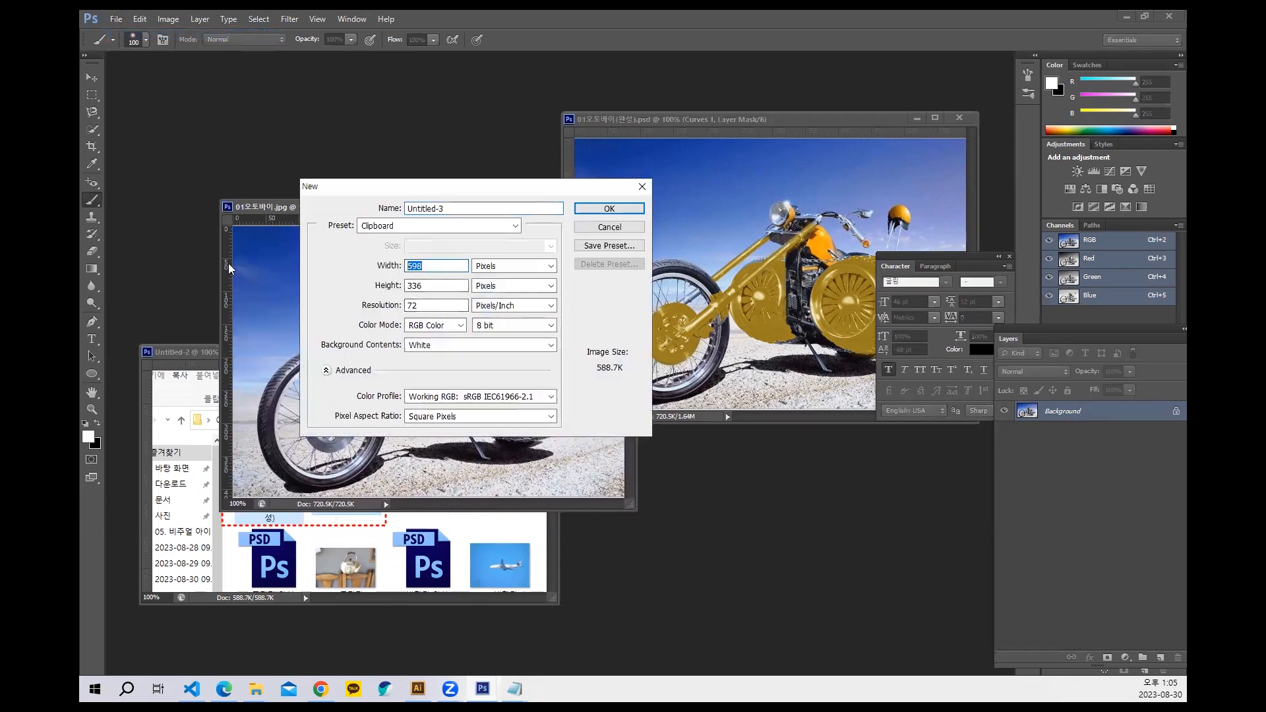
{"action": "key", "text": "Tab"}
{"action": "type", "text": "300"}
{"action": "key", "text": "Return"}
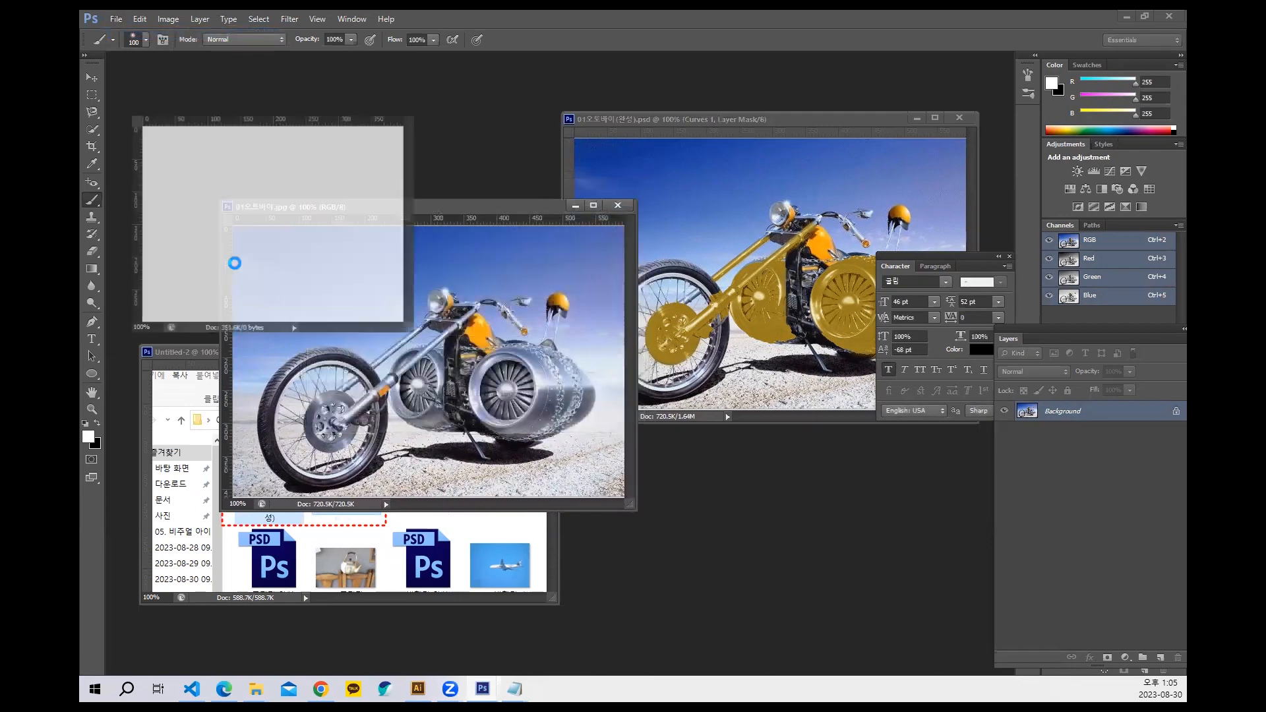
Write a black 46 pt text note on the blank canvas reading "레이어 복사" with "Ctrl + J" on the second line.
{"action": "left_click", "coordinate": [92, 339]}
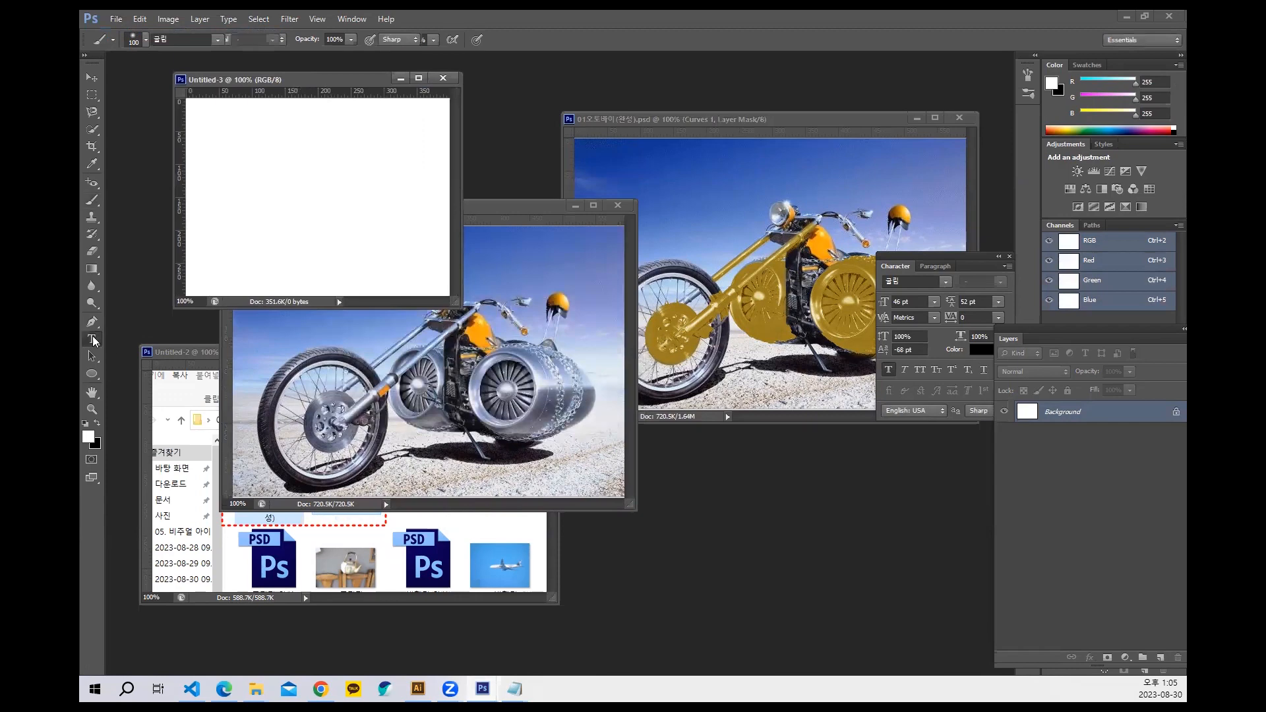
{"action": "left_click", "coordinate": [241, 206]}
{"action": "type", "text": "f"}
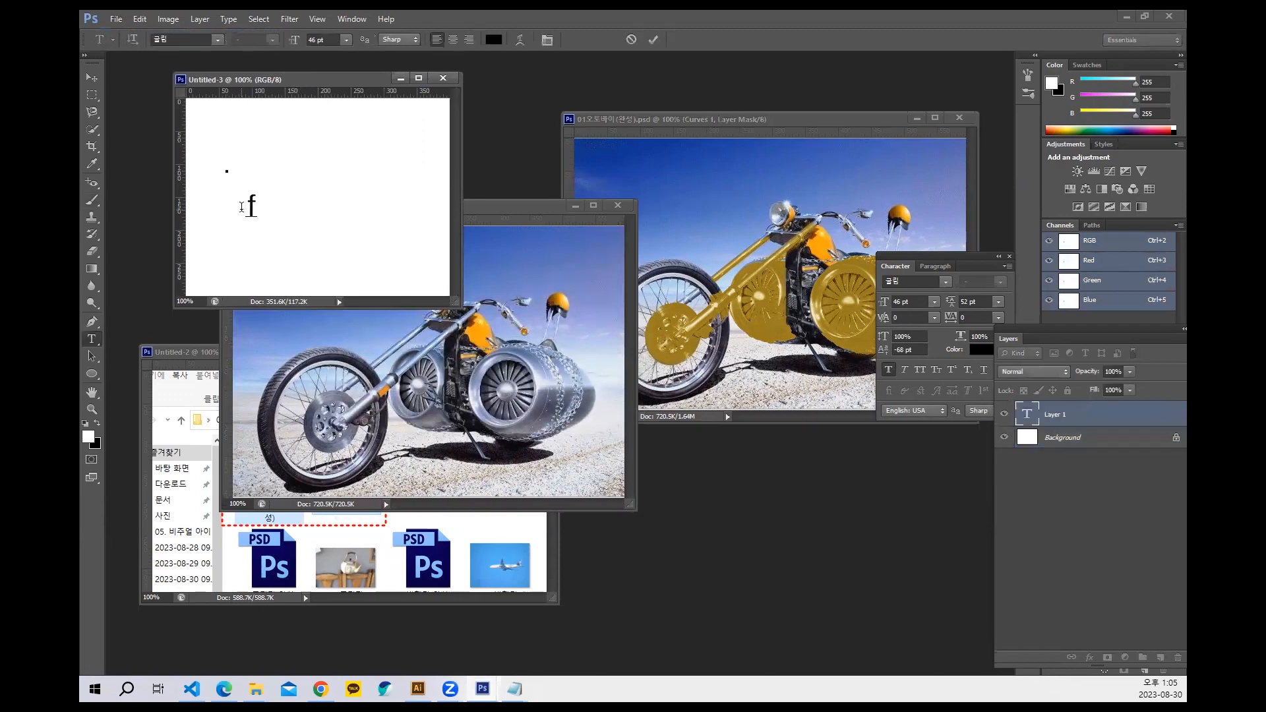
{"action": "key", "text": "BackSpace"}
{"action": "key", "text": "Hangul"}
{"action": "type", "text": "레이어 복사"}
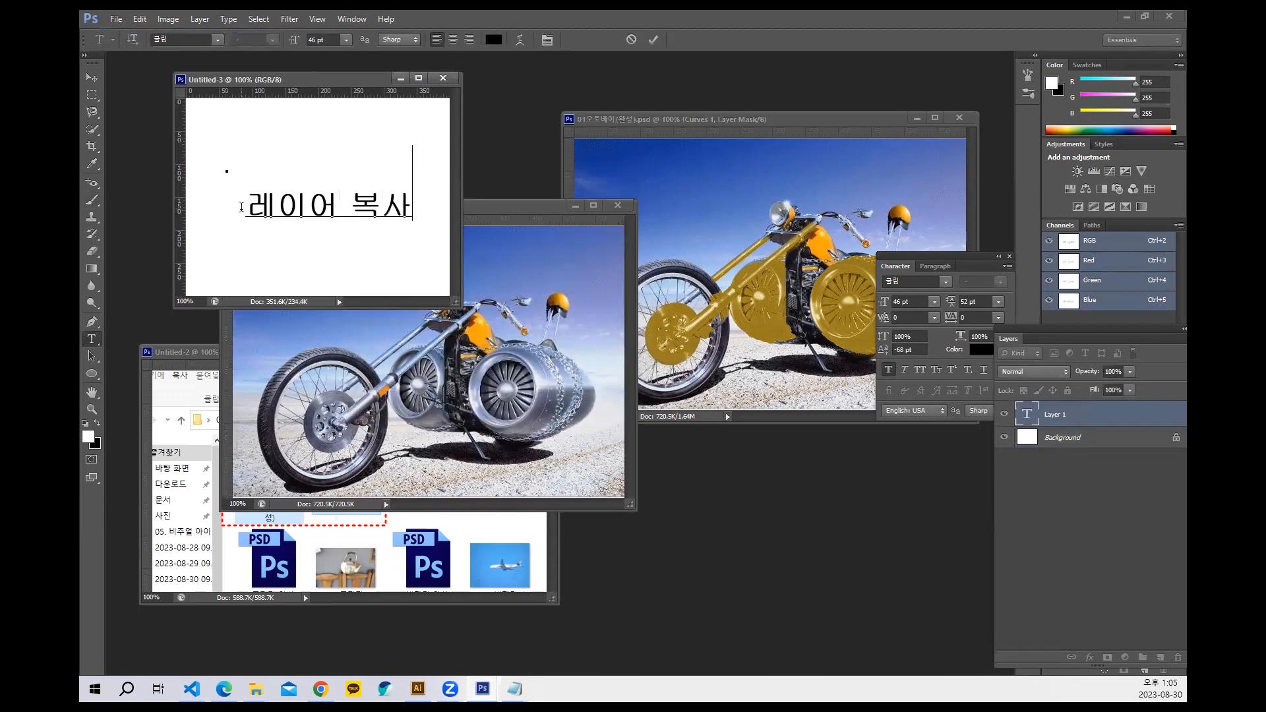
{"action": "key", "text": "Return"}
{"action": "type", "text": "c"}
{"action": "key", "text": "BackSpace"}
{"action": "type", "text": "Ctrl + J"}
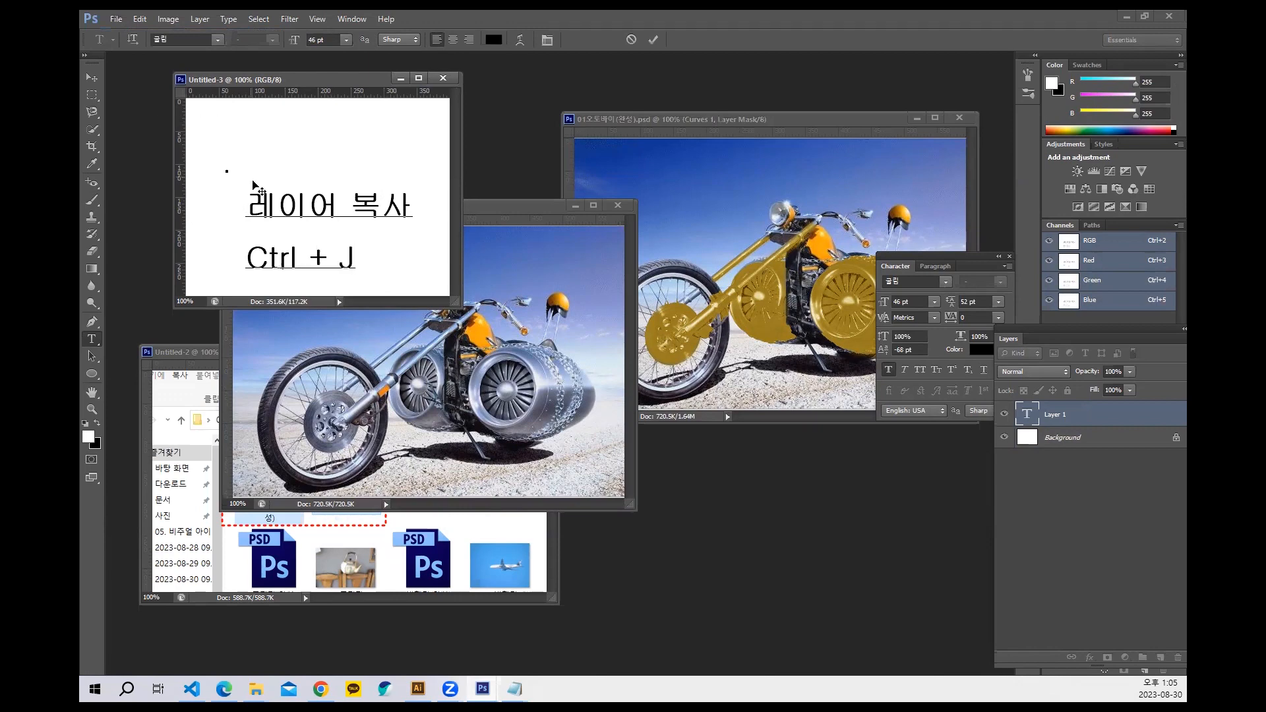
Set the "레이어 복사 / Ctrl + J" note text to 52 pt and move it higher on its canvas.
{"action": "left_click_drag", "start_coordinate": [242, 207], "coordinate": [426, 274]}
{"action": "key", "text": "ctrl+shift+period"}
{"action": "key", "text": "ctrl+shift+period"}
{"action": "key", "text": "ctrl+shift+period"}
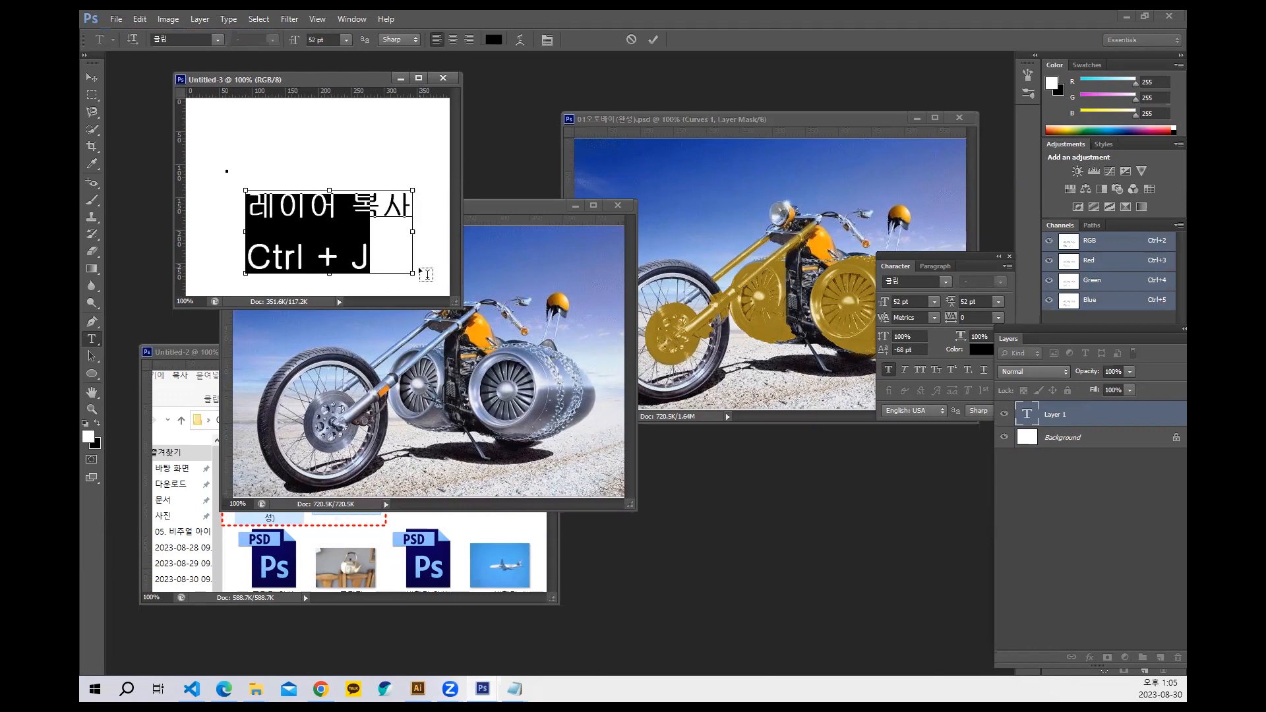
{"action": "left_click", "coordinate": [92, 78]}
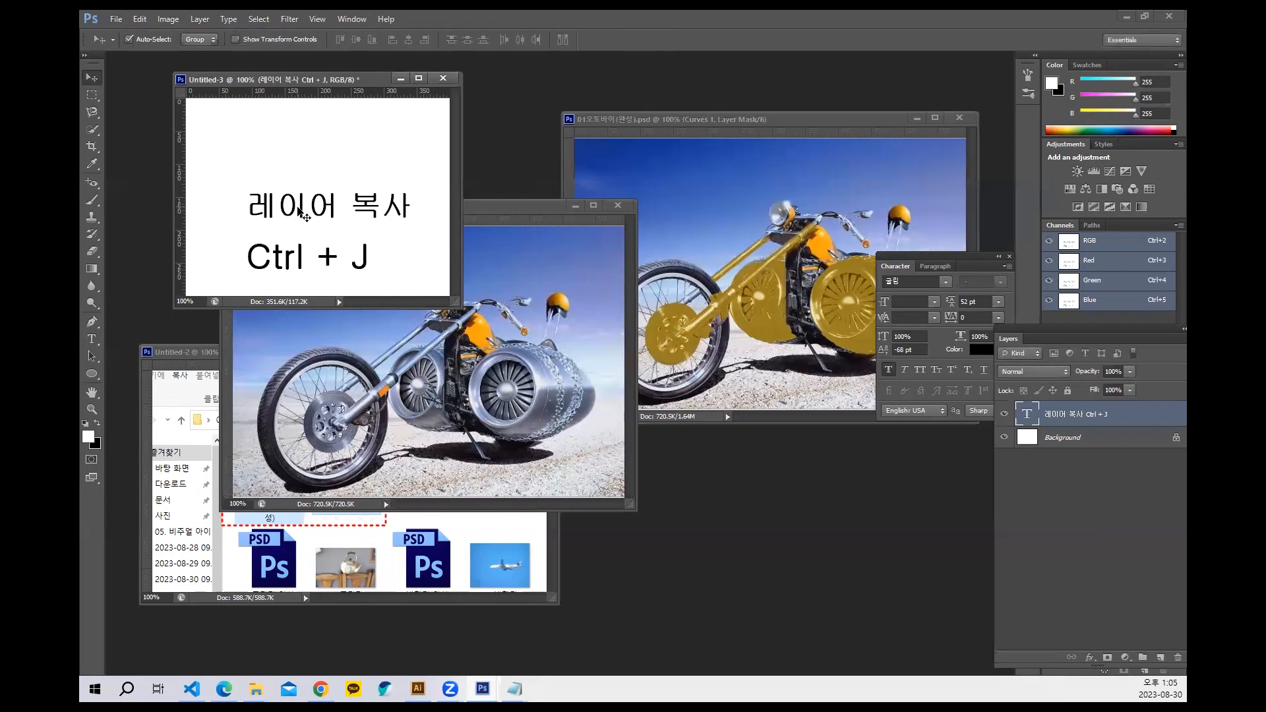
{"action": "left_click_drag", "start_coordinate": [324, 193], "coordinate": [311, 156]}
Duplicate the Background layer of 01오토바이.jpg and place the Layers panel beside the image.
{"action": "left_click", "coordinate": [504, 216]}
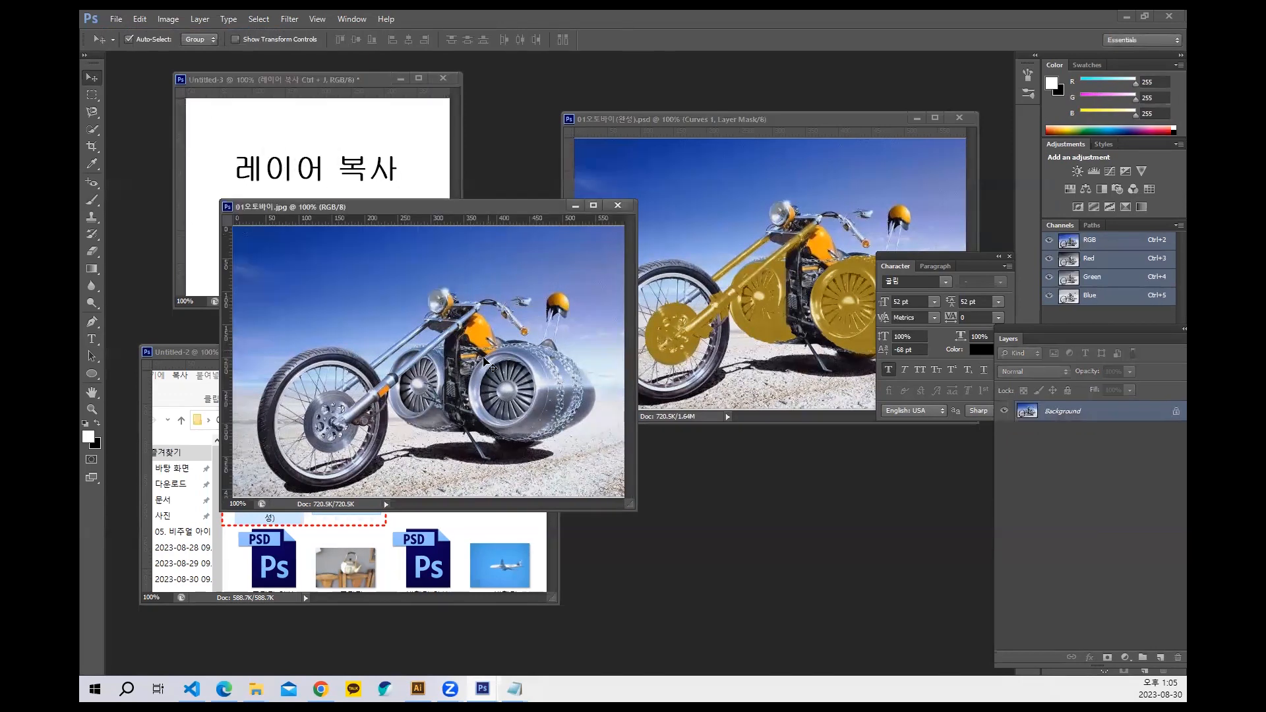
{"action": "key", "text": "ctrl+j"}
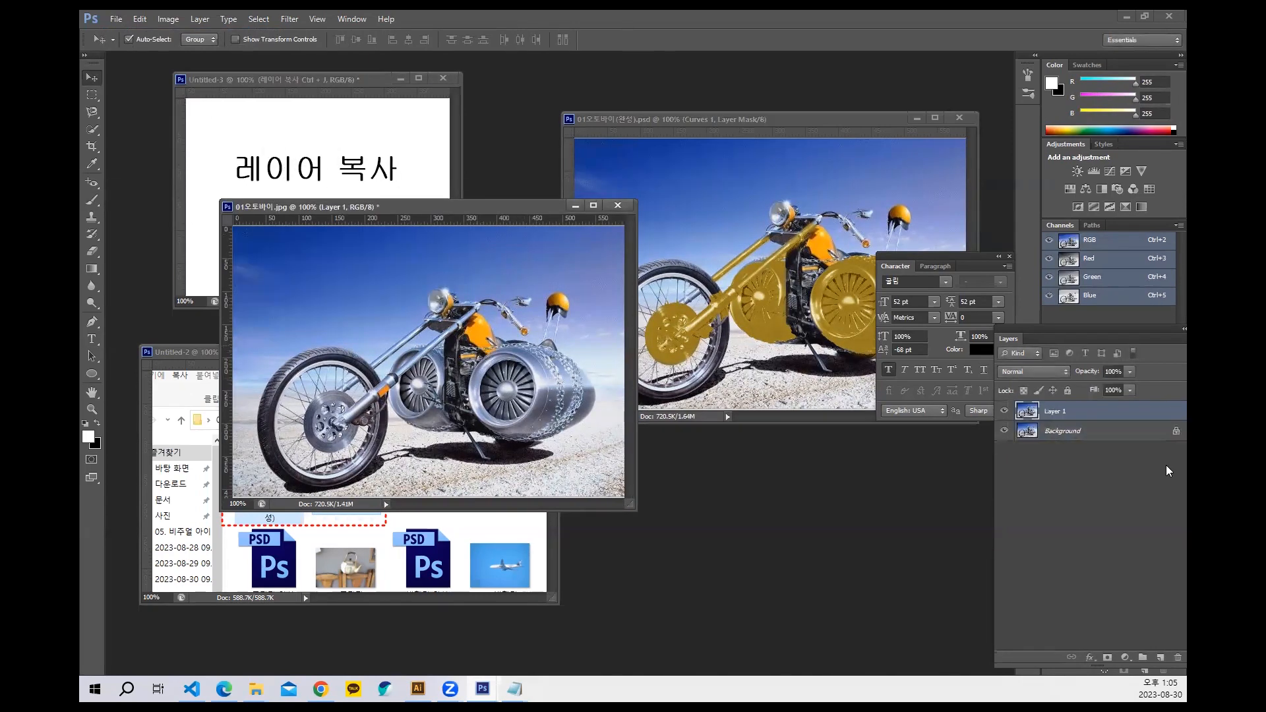
{"action": "left_click_drag", "start_coordinate": [1077, 331], "coordinate": [719, 106]}
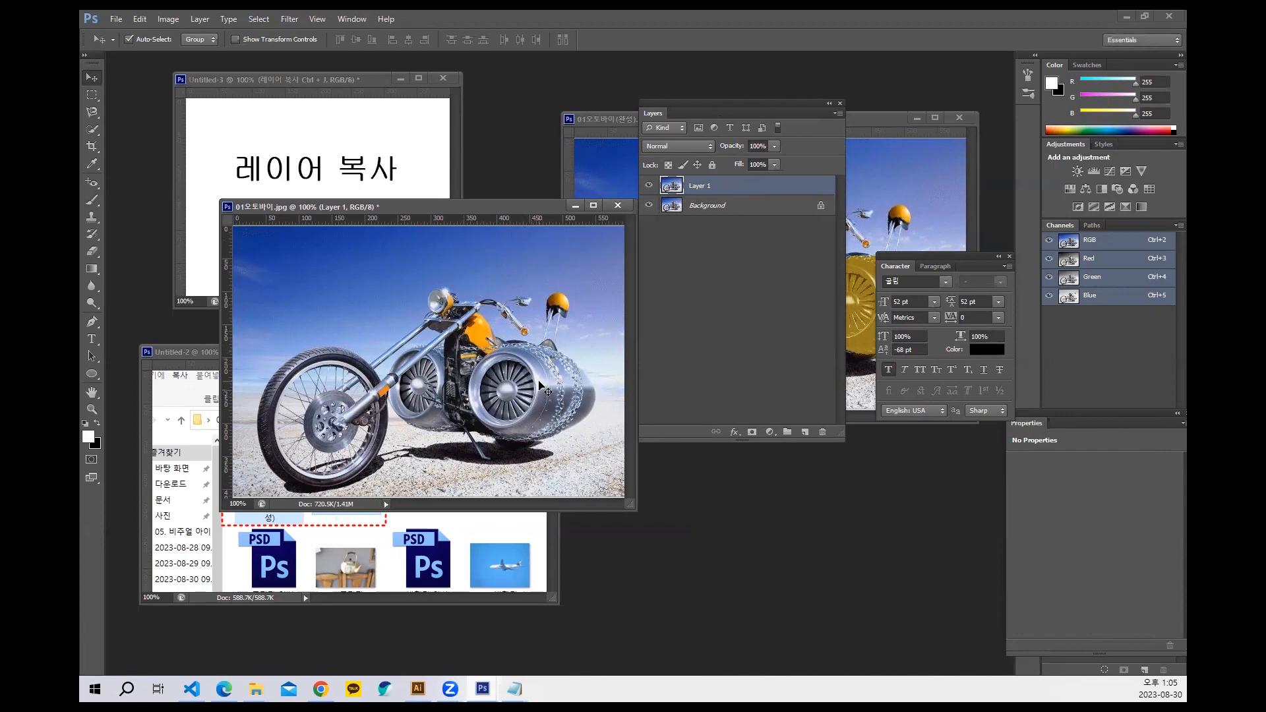
Select the motorcycle's two round engines with the Quick Selection tool and turn the selection into a layer mask on Layer 1.
{"action": "left_click", "coordinate": [92, 129]}
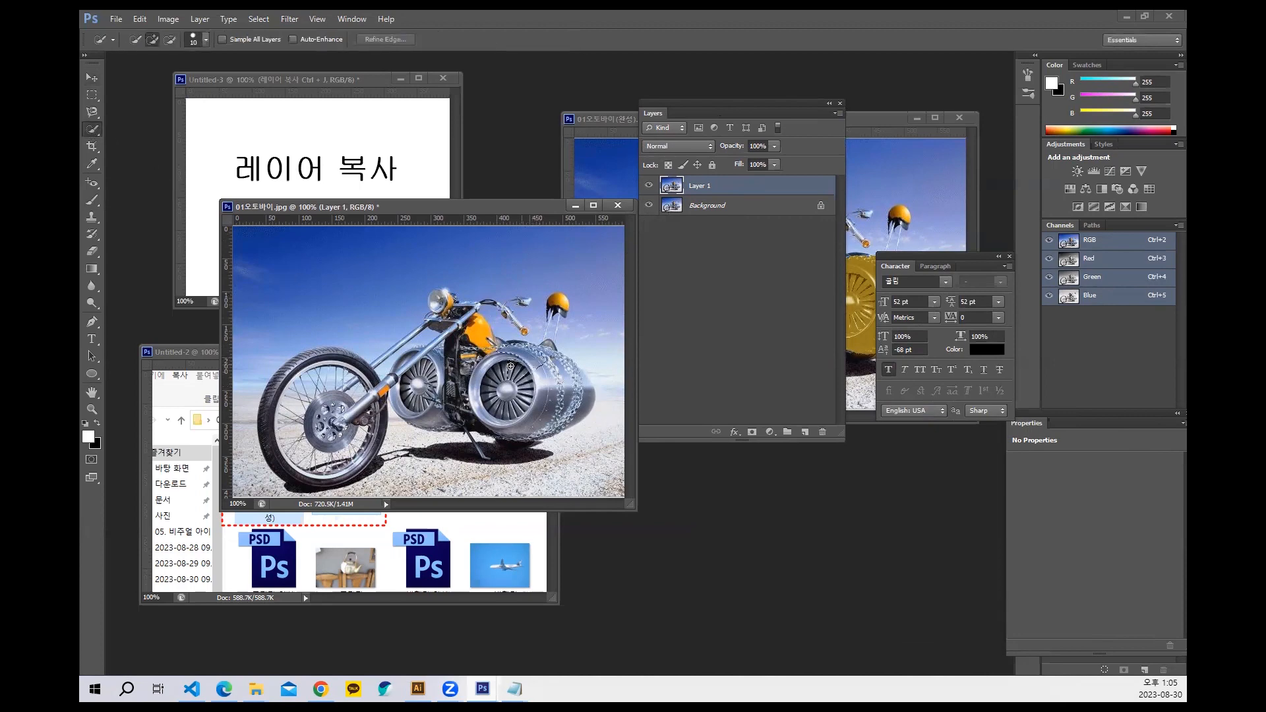
{"action": "mouse_move", "coordinate": [525, 426]}
{"action": "left_mouse_down"}
{"action": "mouse_move", "coordinate": [578, 402]}
{"action": "mouse_move", "coordinate": [566, 366]}
{"action": "mouse_move", "coordinate": [590, 400]}
{"action": "mouse_move", "coordinate": [524, 349]}
{"action": "left_mouse_up"}
{"action": "mouse_move", "coordinate": [423, 382]}
{"action": "left_mouse_down"}
{"action": "mouse_move", "coordinate": [407, 413]}
{"action": "mouse_move", "coordinate": [449, 427]}
{"action": "mouse_move", "coordinate": [433, 418]}
{"action": "mouse_move", "coordinate": [420, 354]}
{"action": "left_mouse_up"}
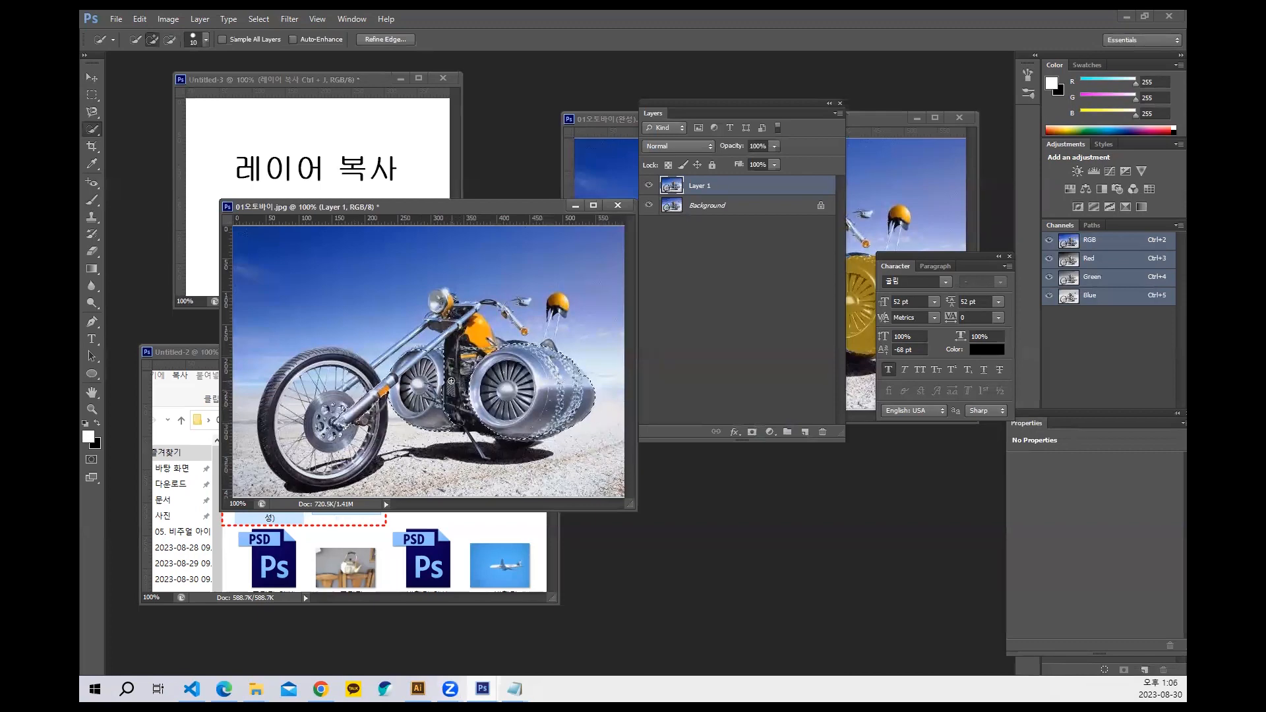
{"action": "left_click", "coordinate": [752, 432]}
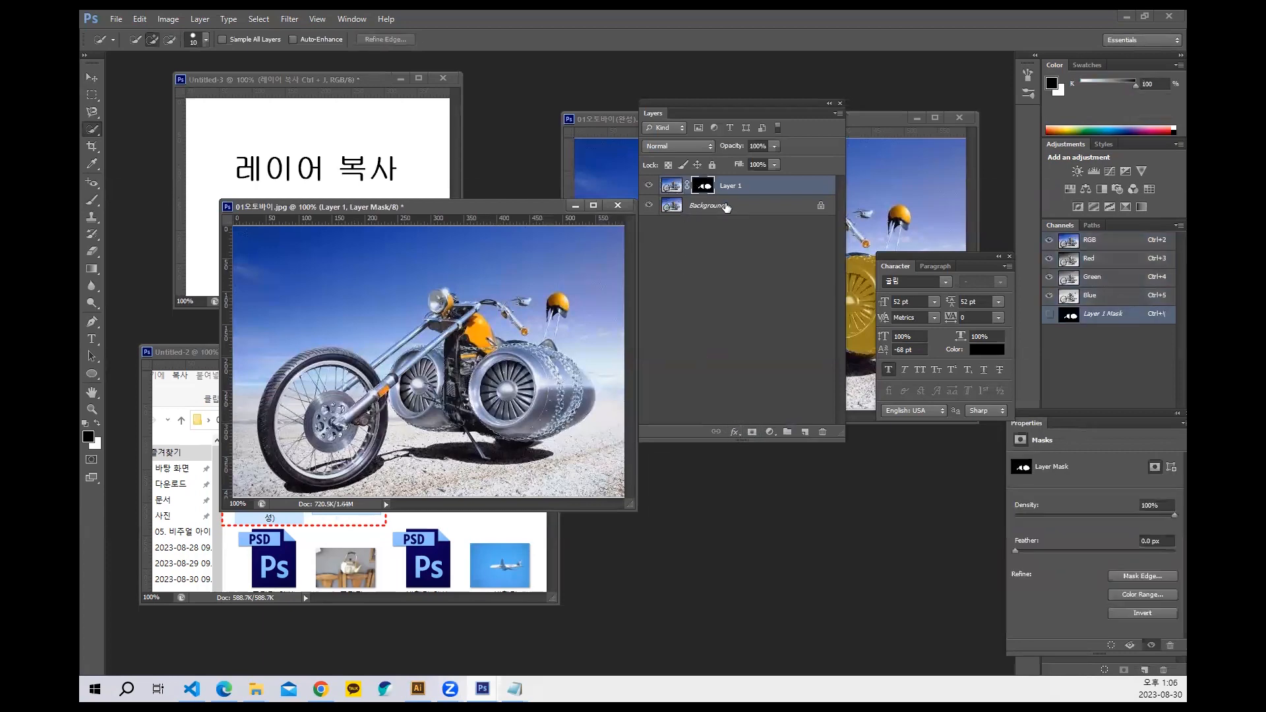
Toggle the Background layer's visibility to check the engine mask, and shift the motorcycle image window below the note text.
{"action": "left_click", "coordinate": [650, 206]}
{"action": "left_click", "coordinate": [650, 207]}
{"action": "left_click_drag", "start_coordinate": [449, 208], "coordinate": [450, 250]}
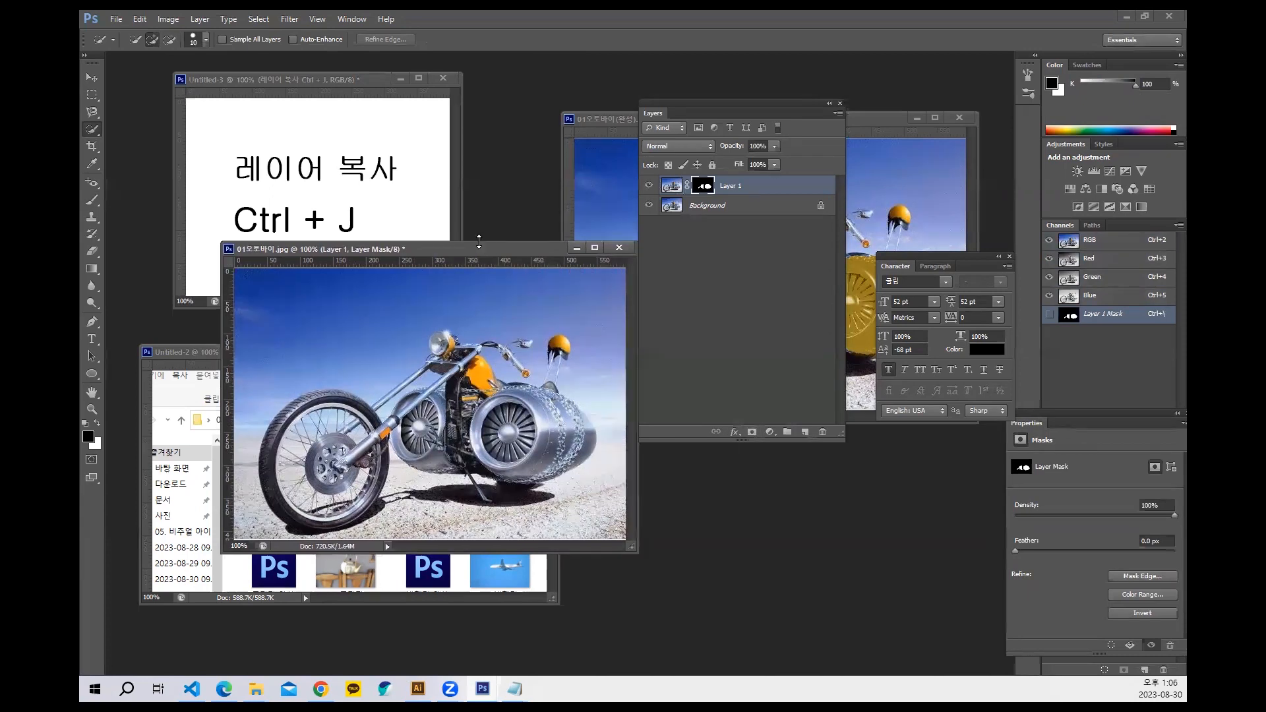
{"action": "left_click_drag", "start_coordinate": [487, 247], "coordinate": [442, 236]}
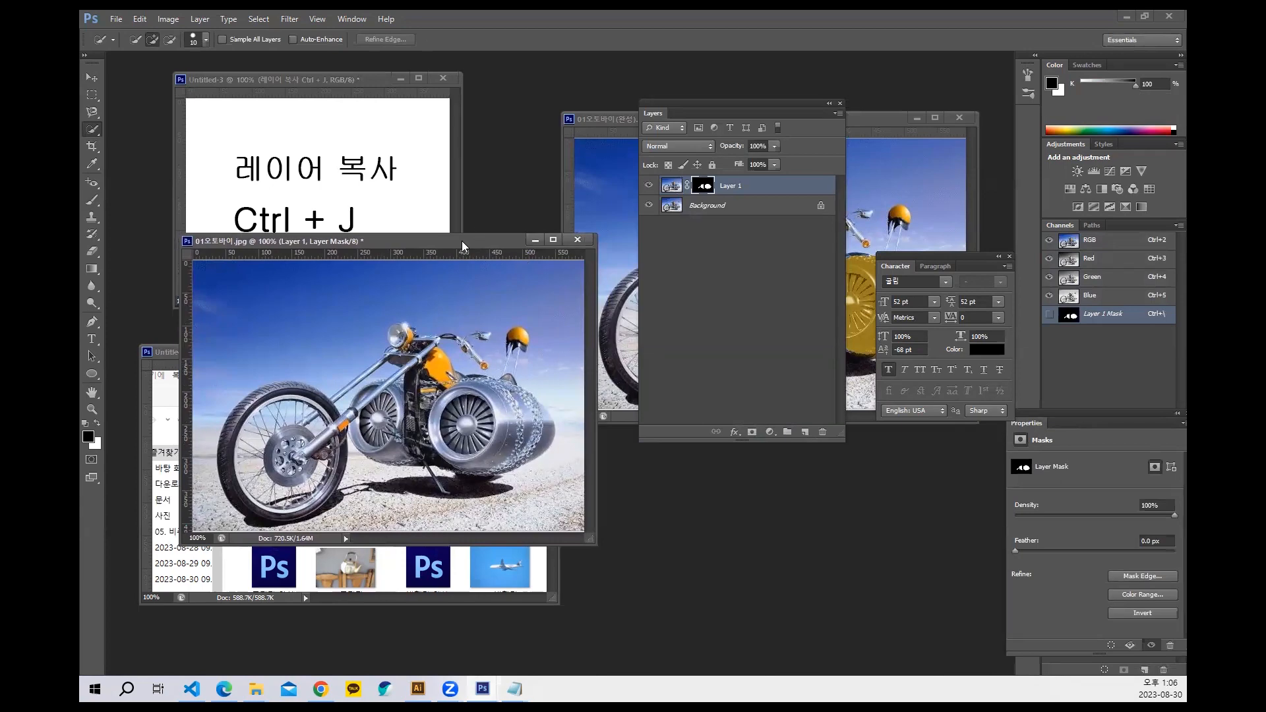
{"action": "left_click", "coordinate": [165, 20]}
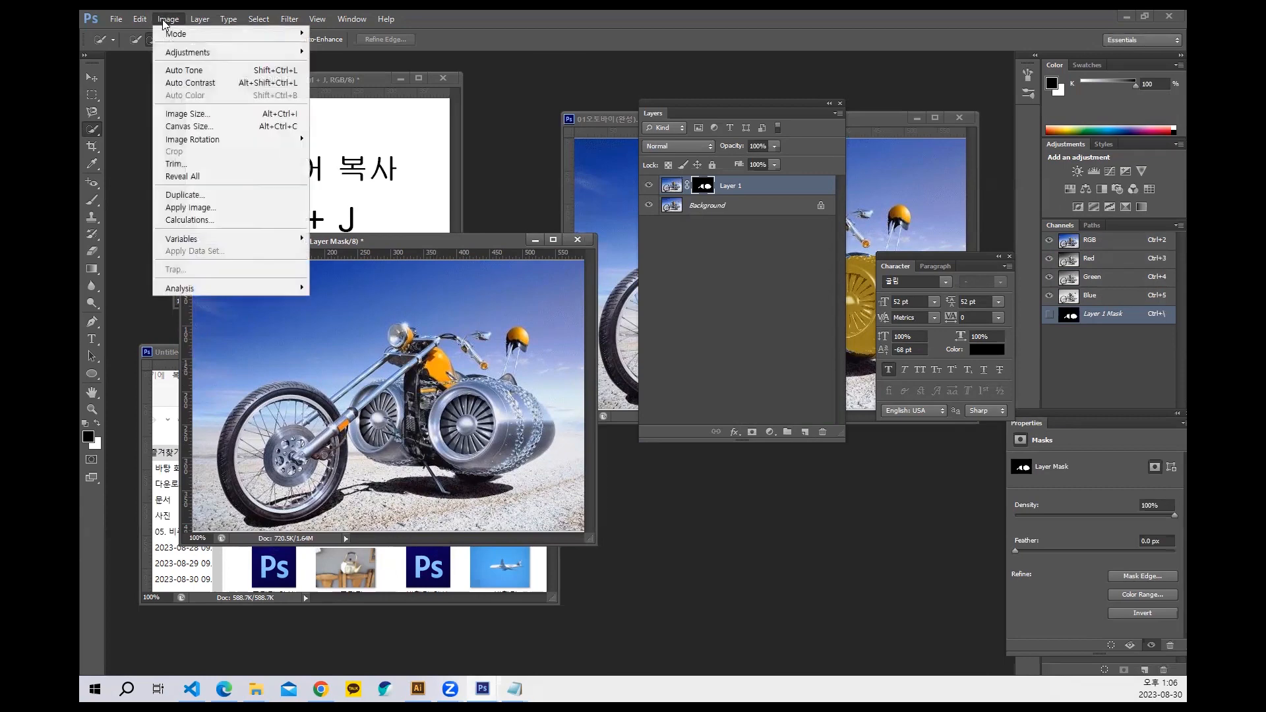
{"action": "mouse_move", "coordinate": [182, 52]}
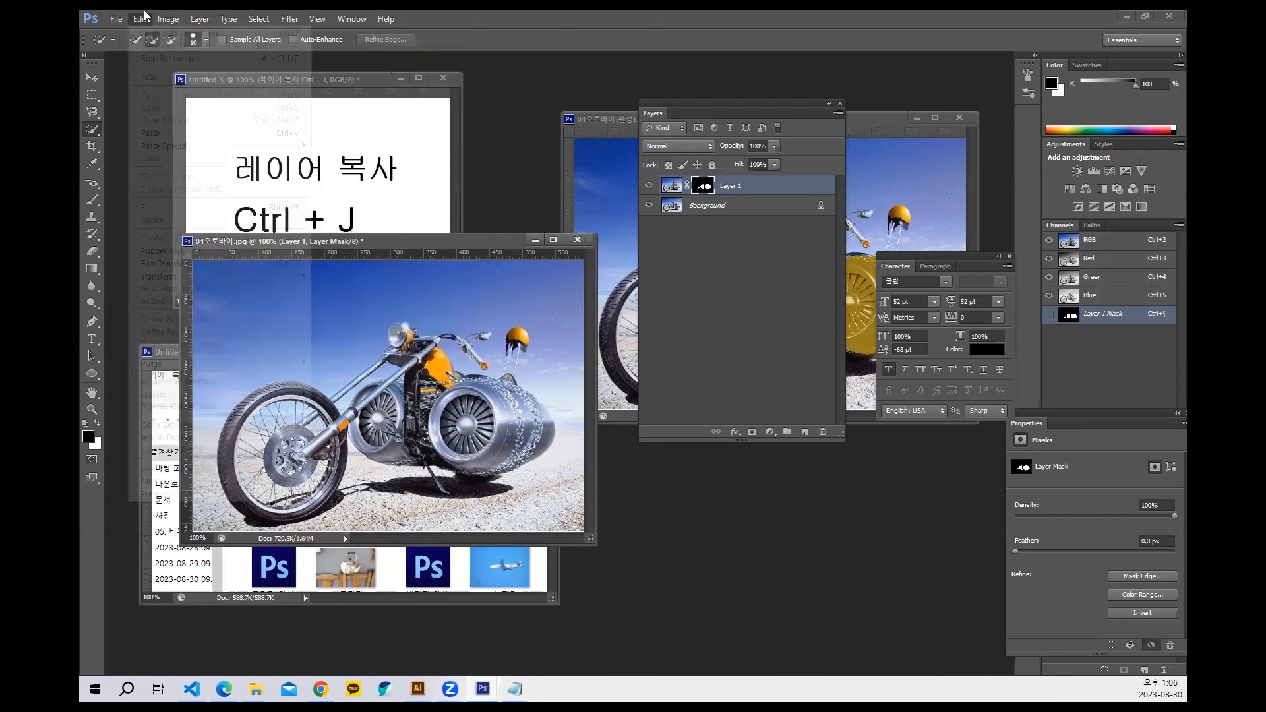
{"action": "left_click", "coordinate": [166, 21]}
{"action": "left_click", "coordinate": [167, 21]}
{"action": "mouse_move", "coordinate": [176, 54]}
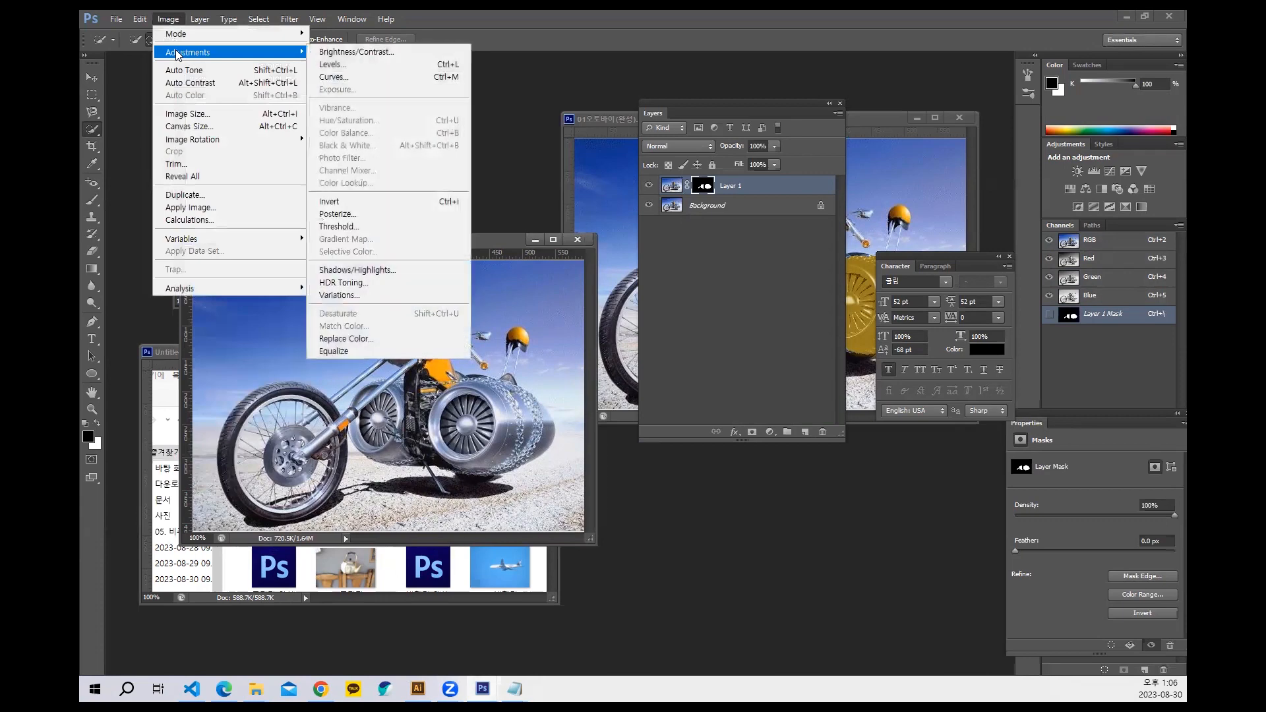
{"action": "left_click", "coordinate": [448, 14]}
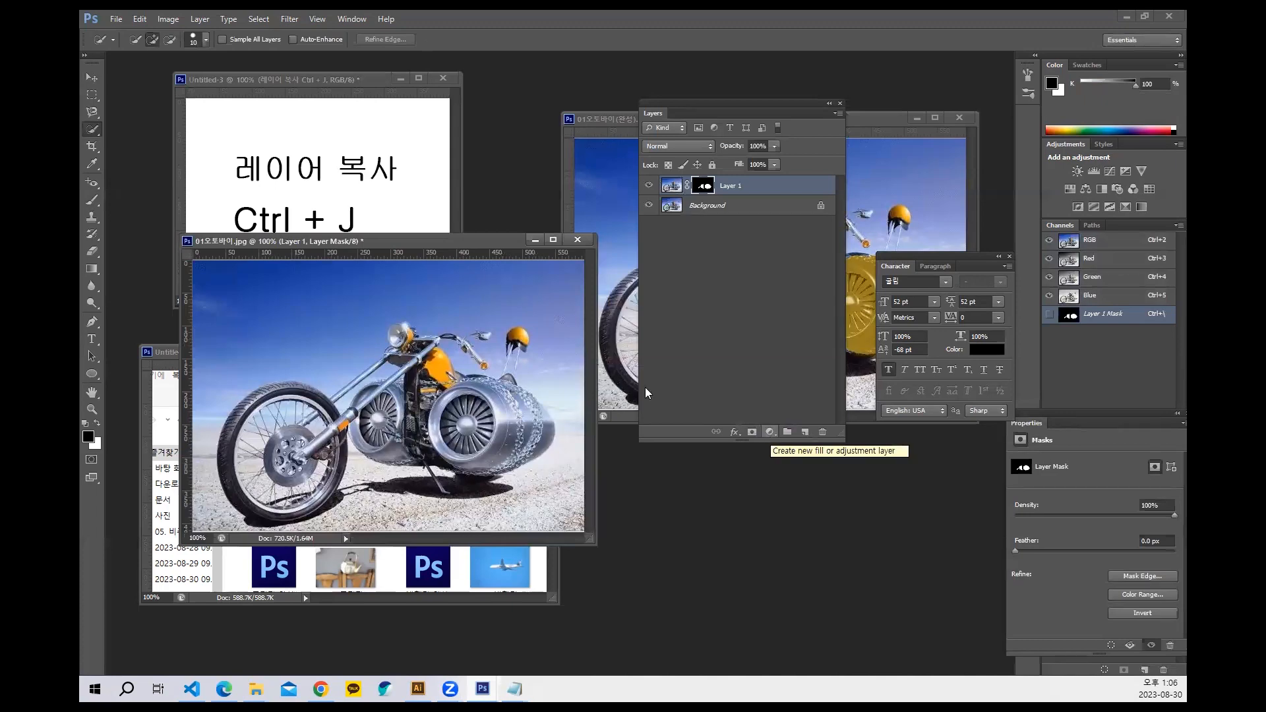
{"action": "left_click", "coordinate": [168, 18]}
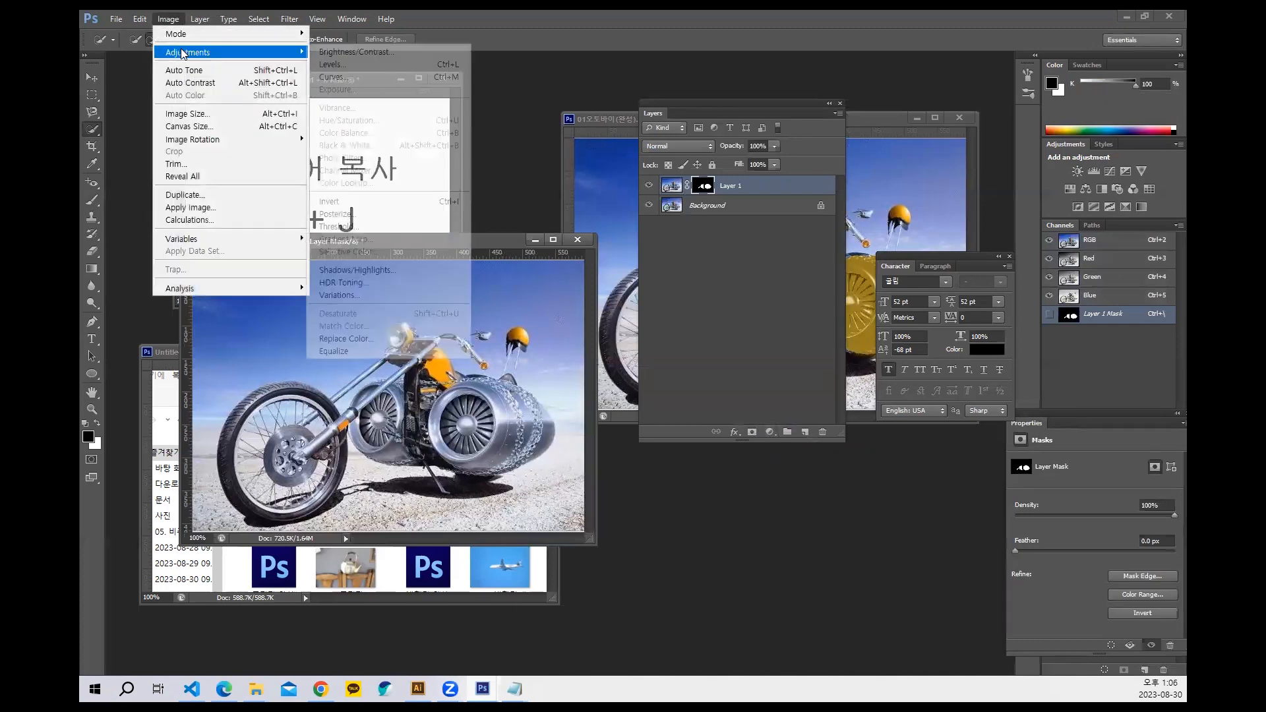
{"action": "left_click", "coordinate": [572, 18]}
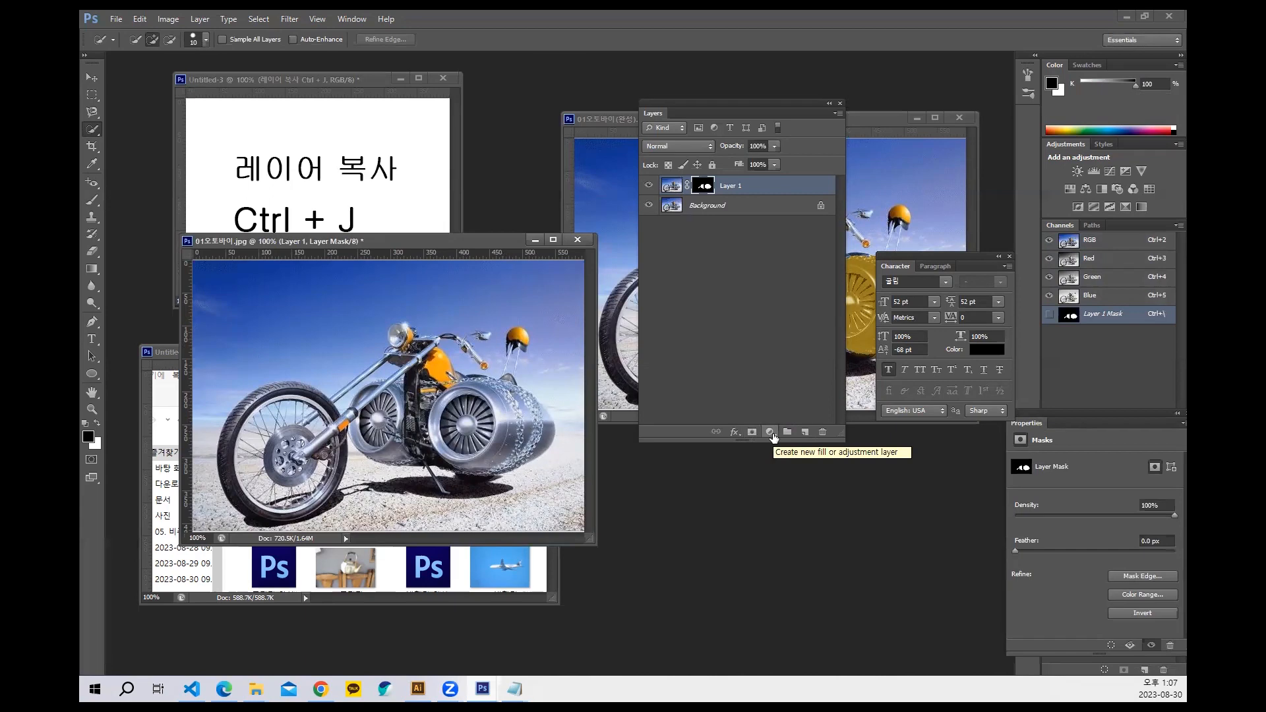
Add a Hue/Saturation adjustment layer above Layer 1, set its saturation to -100, and move its properties clear of the image.
{"action": "left_click", "coordinate": [771, 432]}
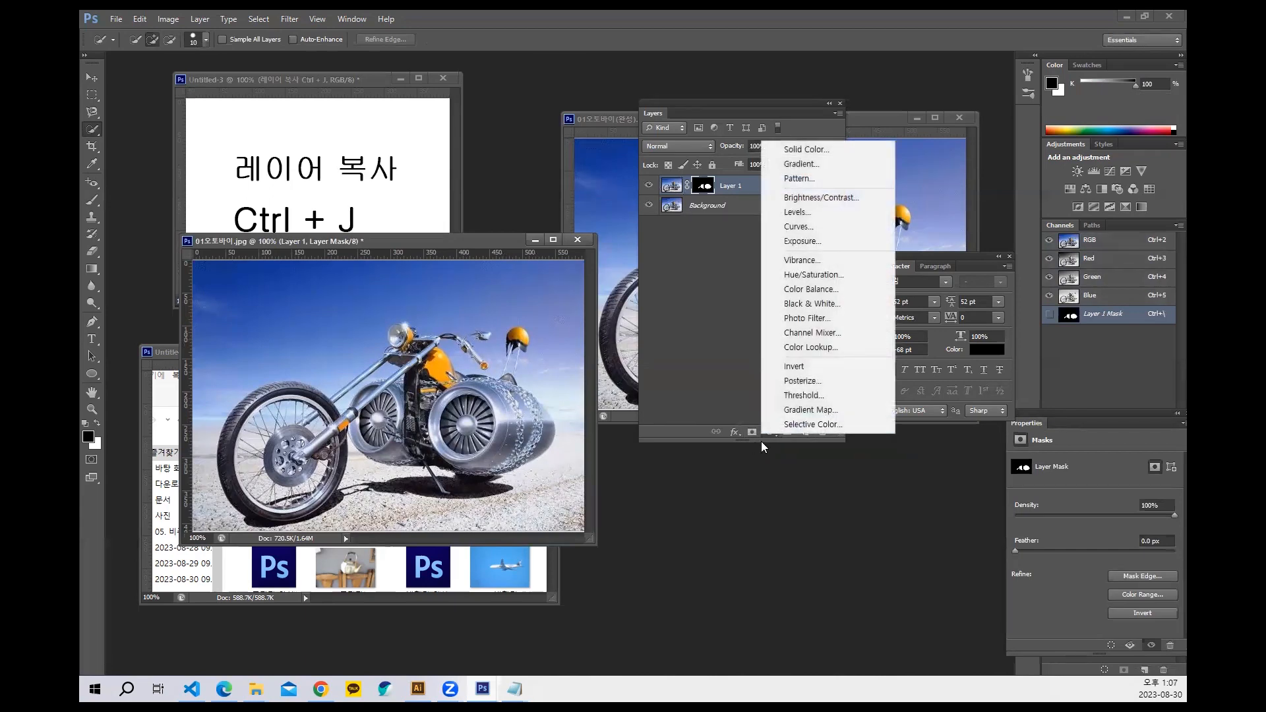
{"action": "left_click", "coordinate": [817, 277]}
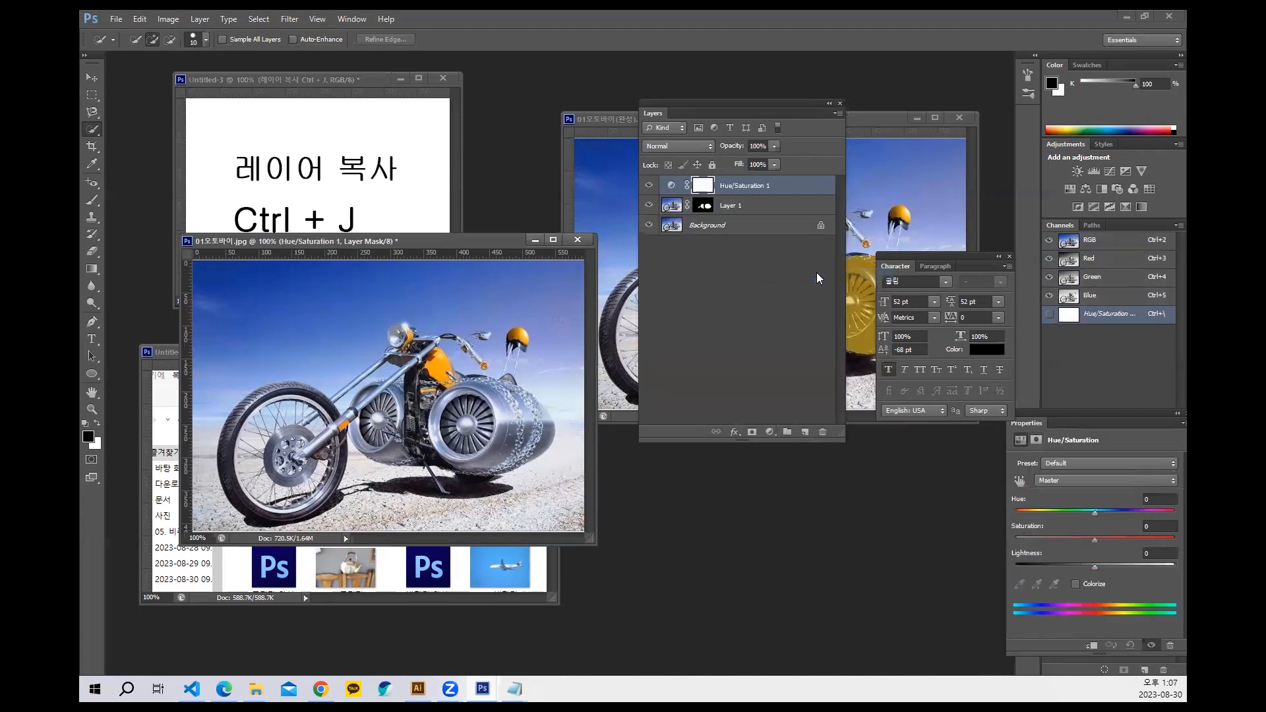
{"action": "left_click_drag", "start_coordinate": [1043, 423], "coordinate": [684, 307]}
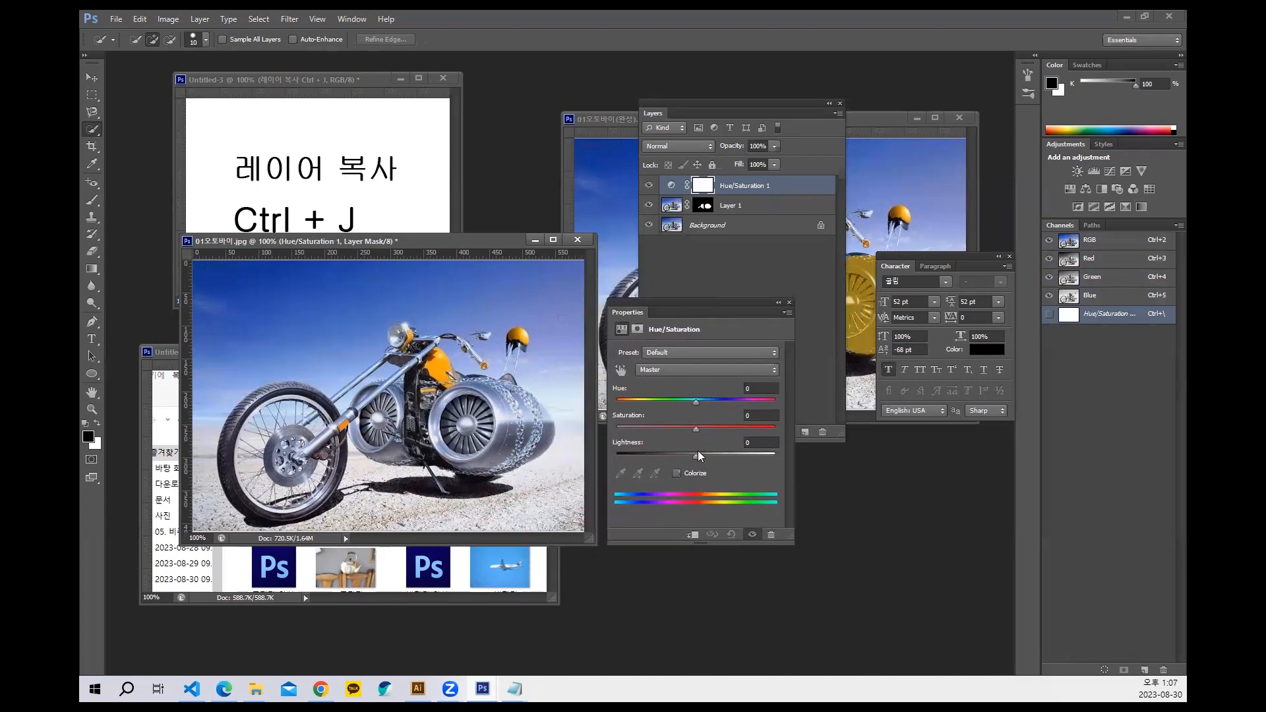
{"action": "left_click_drag", "start_coordinate": [694, 430], "coordinate": [608, 429]}
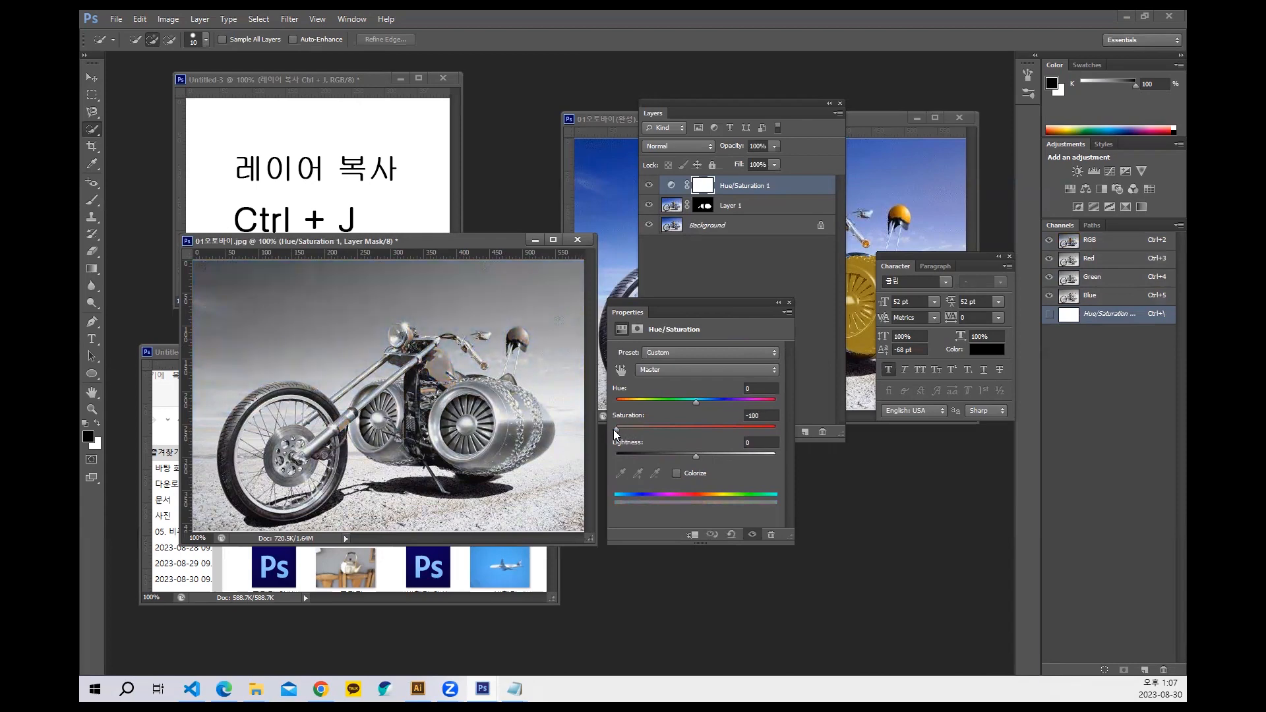
{"action": "left_click_drag", "start_coordinate": [701, 307], "coordinate": [787, 380]}
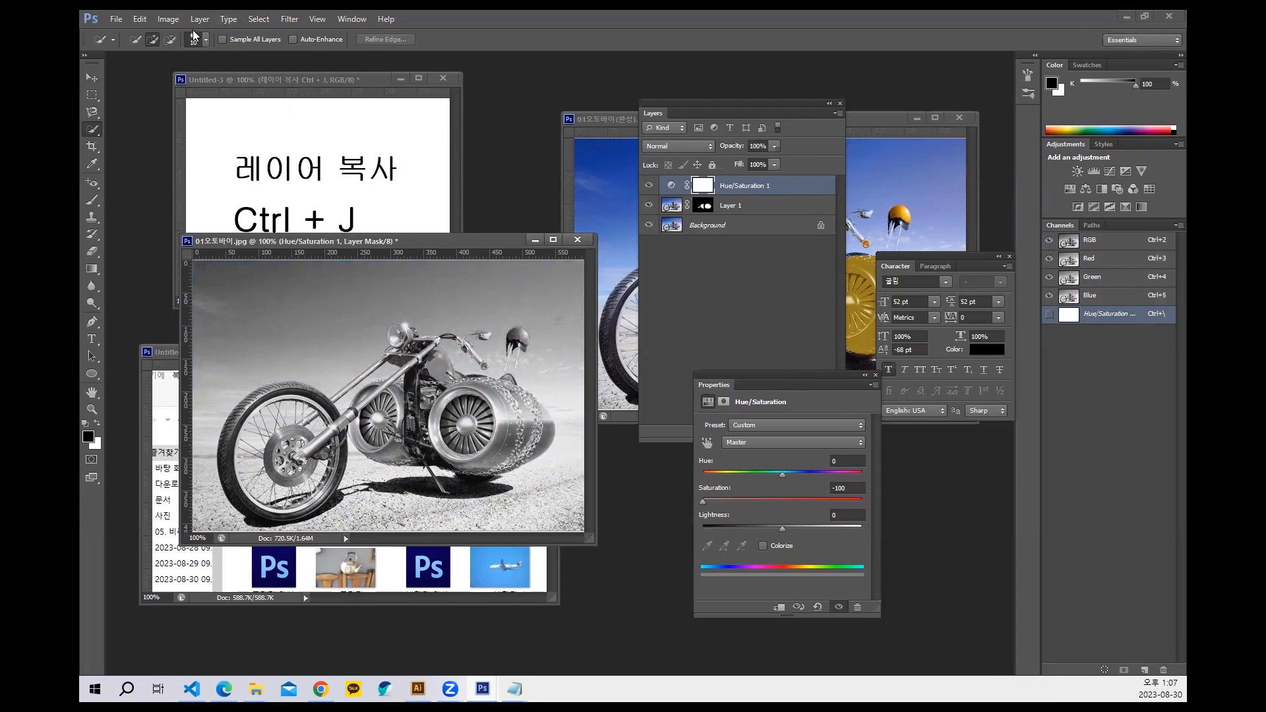
Create a new 598 × 336 pixel document with a white background and start a text layer on it.
{"action": "left_click", "coordinate": [118, 19]}
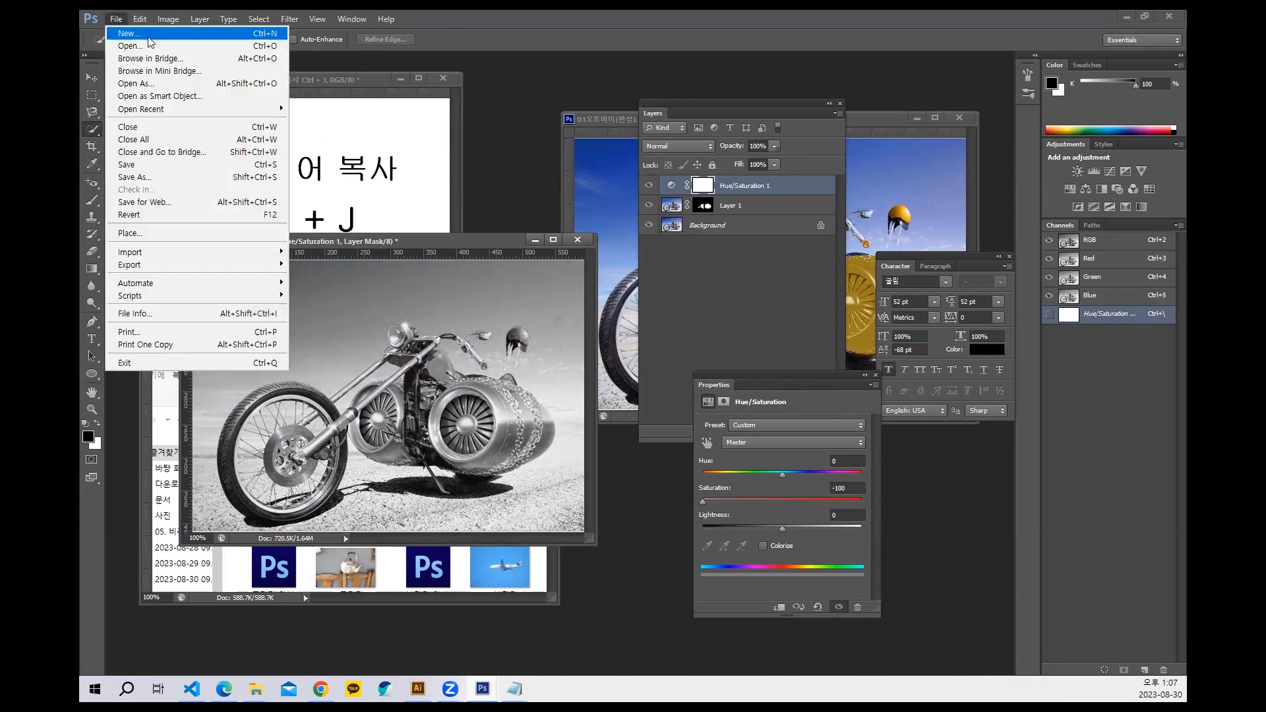
{"action": "key", "text": "Escape"}
{"action": "key", "text": "ctrl+n"}
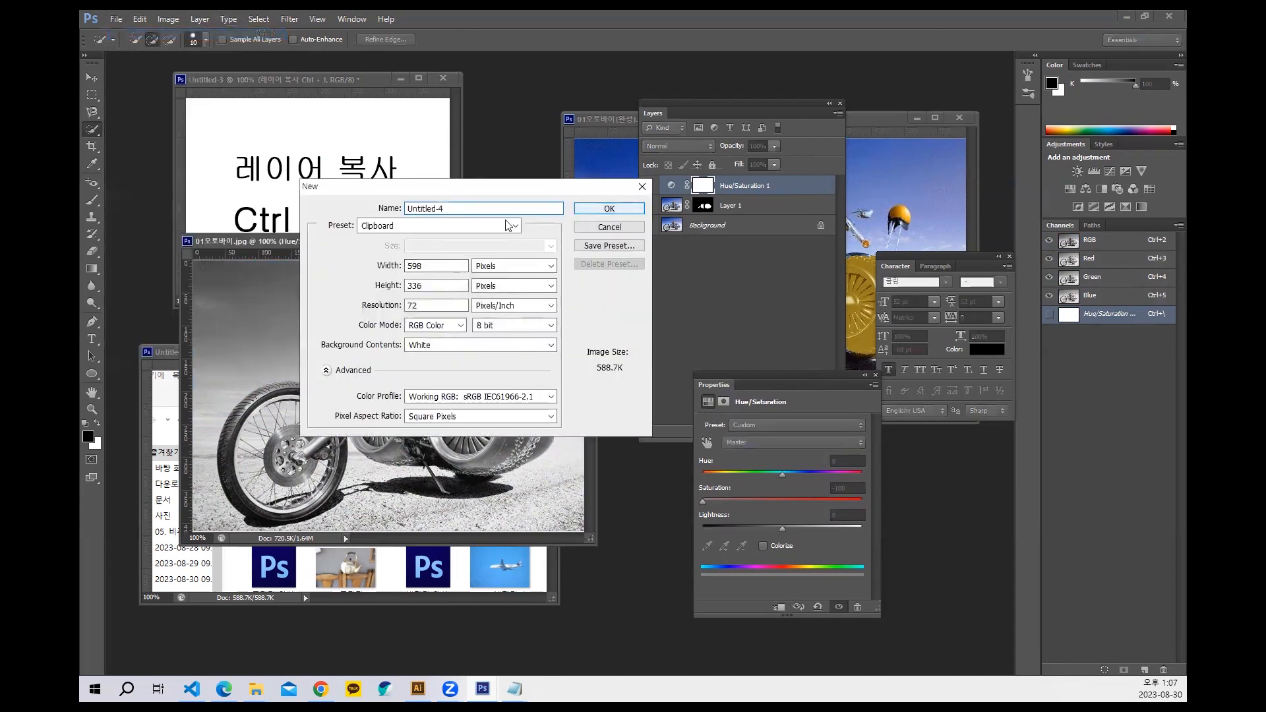
{"action": "key", "text": "Return"}
{"action": "key", "text": "t"}
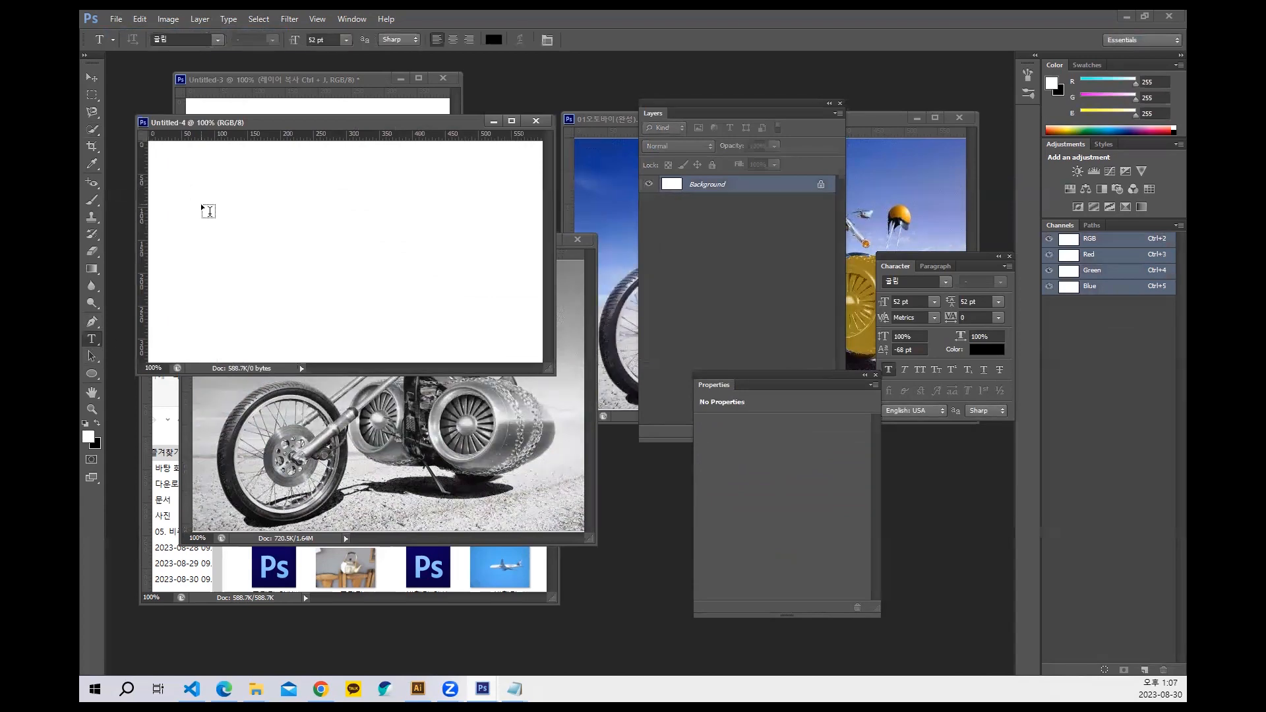
{"action": "left_click", "coordinate": [209, 217]}
{"action": "type", "text": "zmffl"}
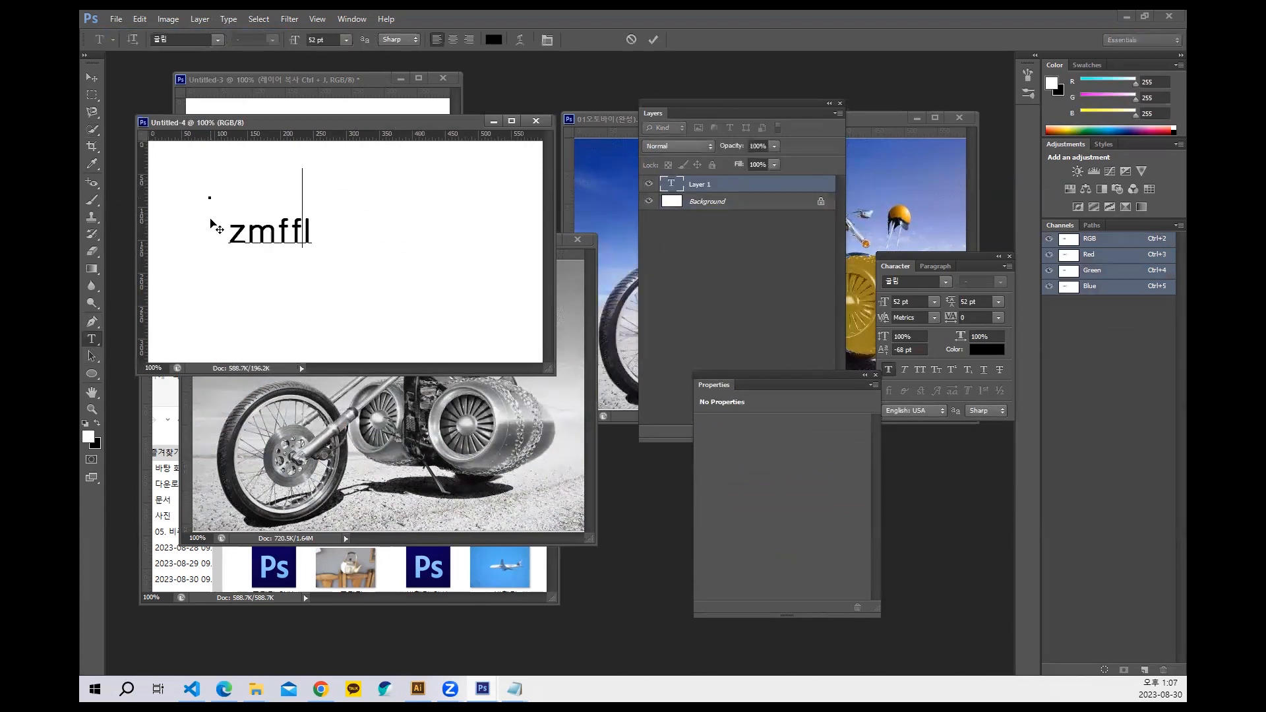
{"action": "key", "text": "BackSpace"}
{"action": "key", "text": "BackSpace"}
{"action": "key", "text": "BackSpace"}
{"action": "key", "text": "BackSpace"}
{"action": "key", "text": "BackSpace"}
Write "클리핑 마스크" as the first line of the new text layer.
{"action": "key", "text": "Hangul"}
{"action": "type", "text": "ㅋ"}
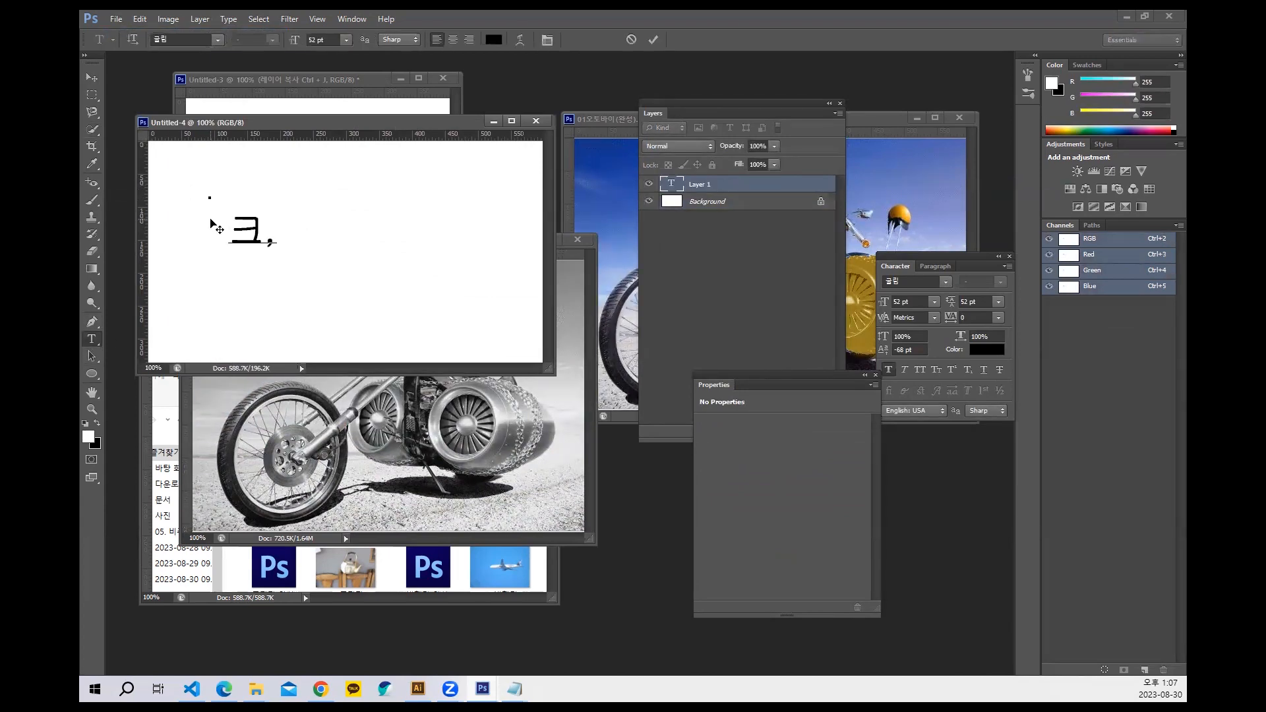
{"action": "type", "text": "ㅡㄹ"}
{"action": "type", "text": "리핑 마"}
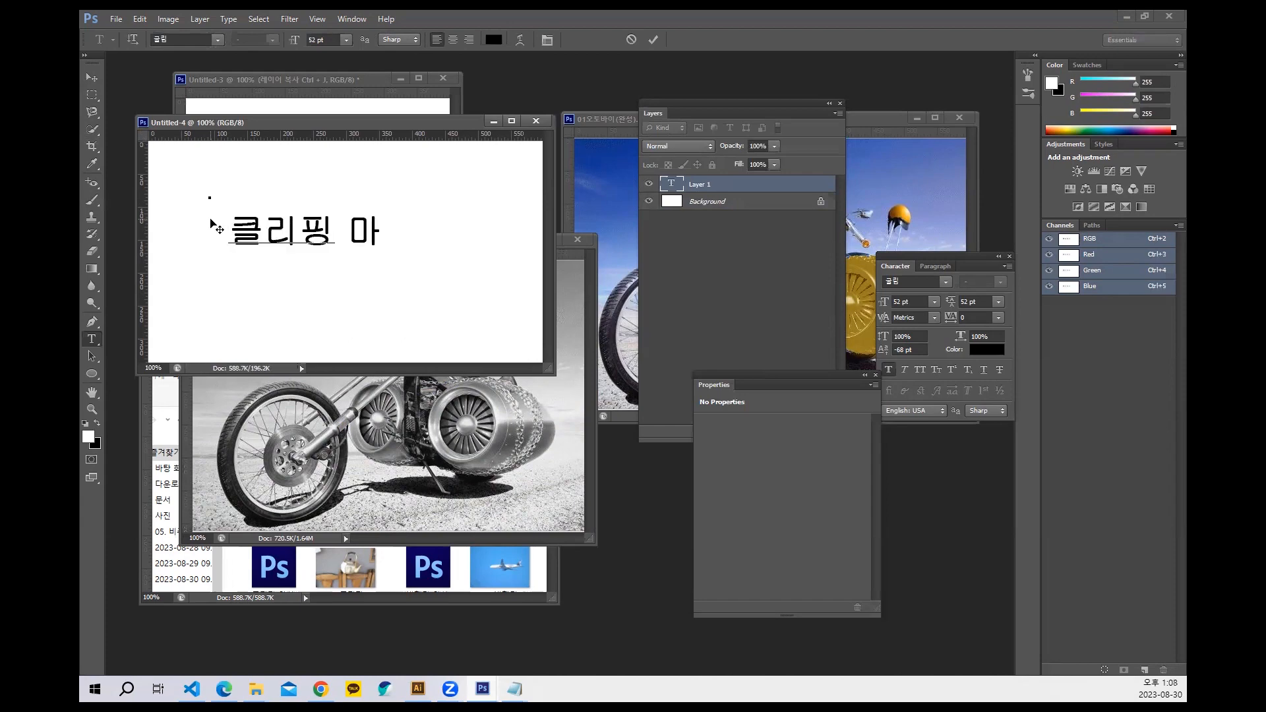
{"action": "type", "text": "슬ㅡ"}
{"action": "key", "text": "Return"}
{"action": "key", "text": "BackSpace"}
{"action": "key", "text": "BackSpace"}
{"action": "type", "text": "zm"}
{"action": "key", "text": "BackSpace"}
{"action": "key", "text": "BackSpace"}
{"action": "key", "text": "Hangul"}
{"action": "type", "text": "ㅋㅡ"}
{"action": "key", "text": "Return"}
Add "Ctrl + Alt + G" as the second line of the note and commit the text.
{"action": "key", "text": "Hangul"}
{"action": "type", "text": "C"}
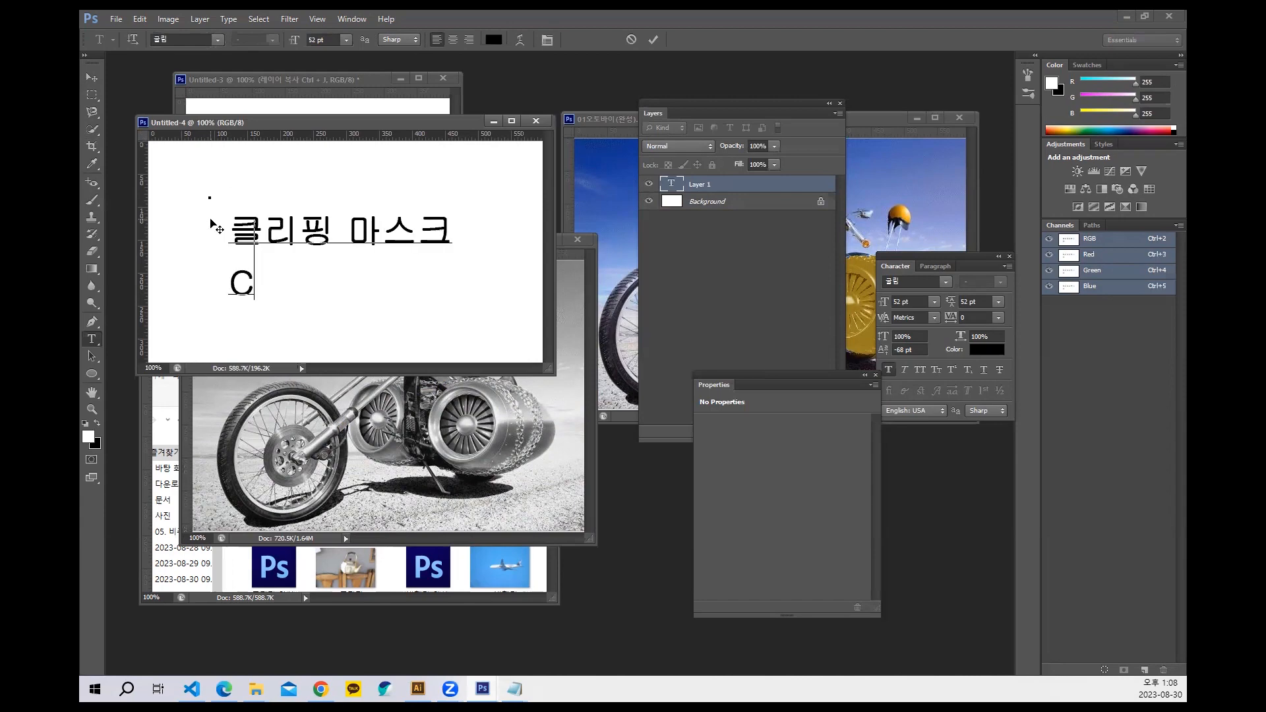
{"action": "type", "text": "trl + A"}
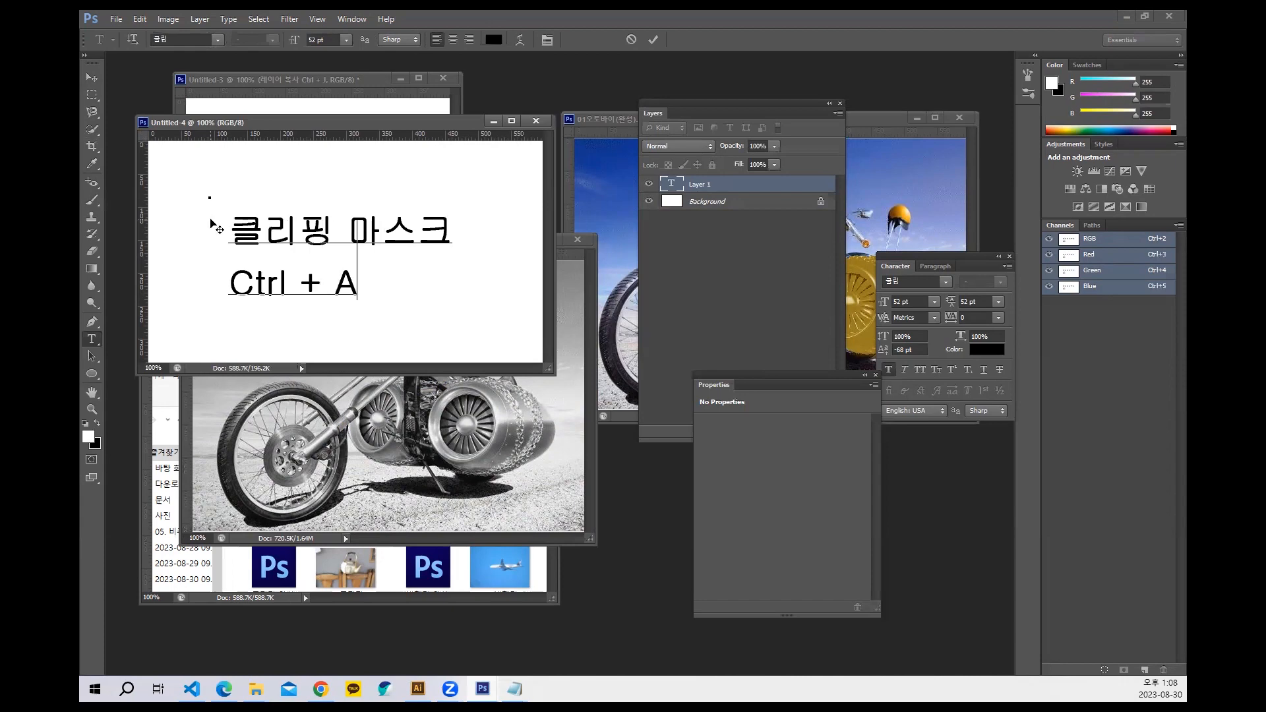
{"action": "type", "text": "lt + G"}
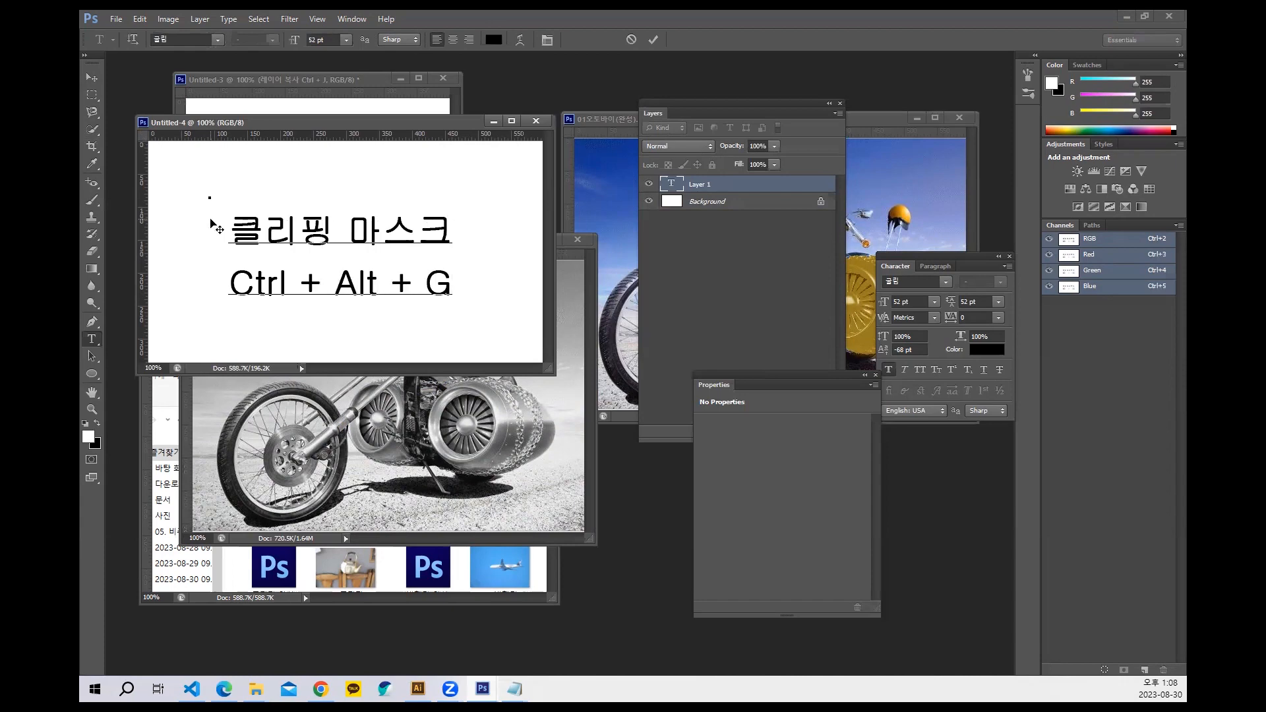
{"action": "left_click", "coordinate": [653, 40]}
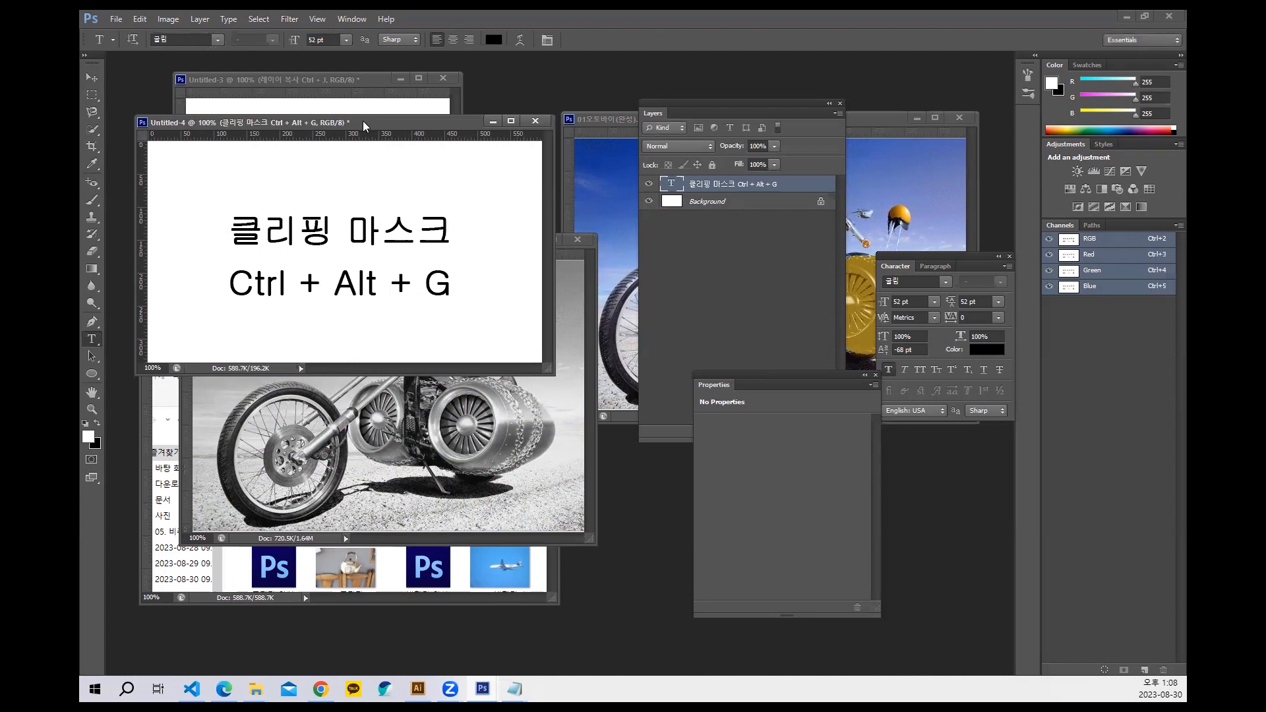
Move the clipping mask note window aside and clip the motorcycle image's Hue/Saturation adjustment to Layer 1.
{"action": "left_click_drag", "start_coordinate": [364, 120], "coordinate": [618, 103]}
{"action": "left_click", "coordinate": [351, 240]}
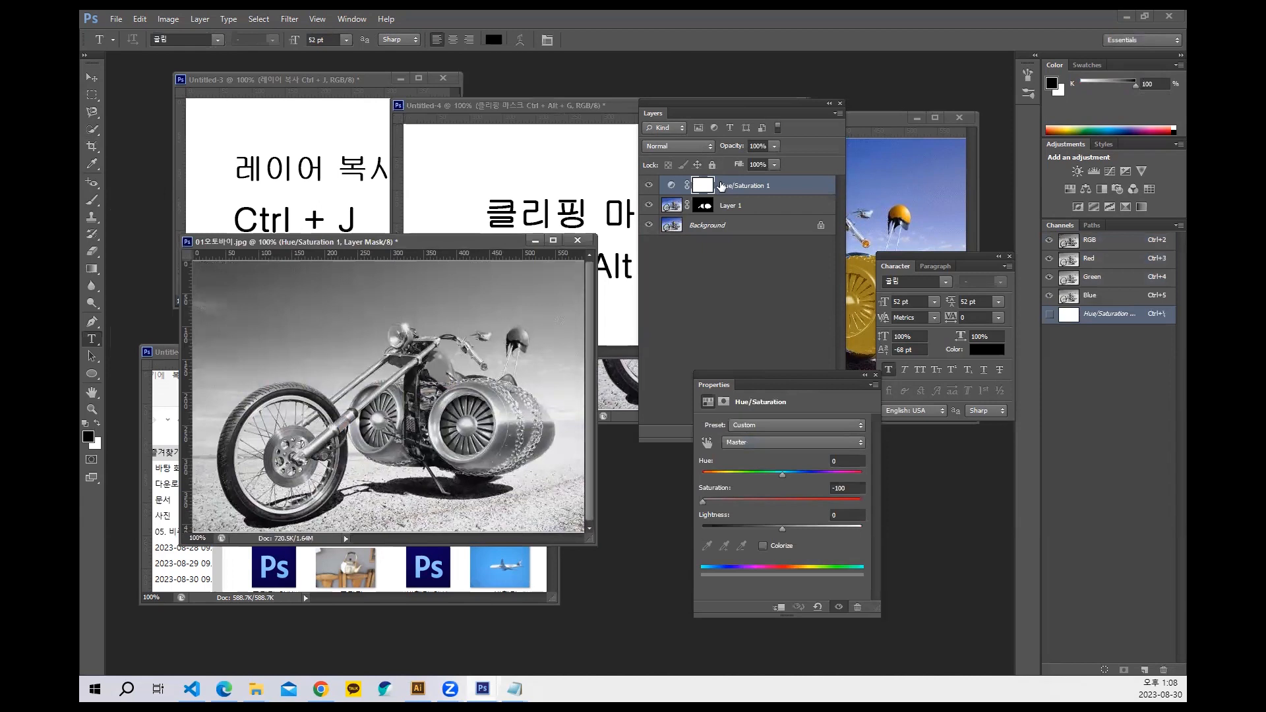
{"action": "key", "text": "ctrl+alt+g"}
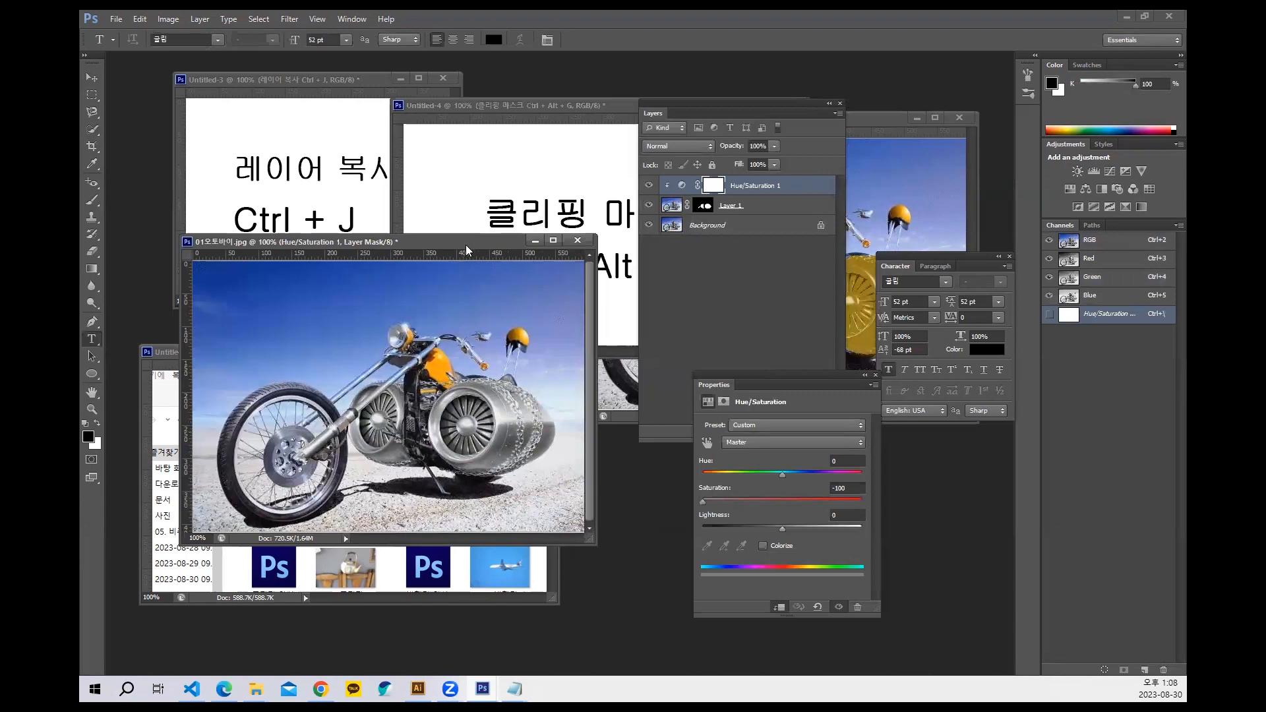
Reposition the motorcycle image window and move the Properties panel clear of the Layers panel.
{"action": "mouse_move", "coordinate": [466, 244]}
{"action": "left_mouse_down"}
{"action": "mouse_move", "coordinate": [502, 295]}
{"action": "mouse_move", "coordinate": [473, 267]}
{"action": "mouse_move", "coordinate": [488, 267]}
{"action": "mouse_move", "coordinate": [483, 254]}
{"action": "left_mouse_up"}
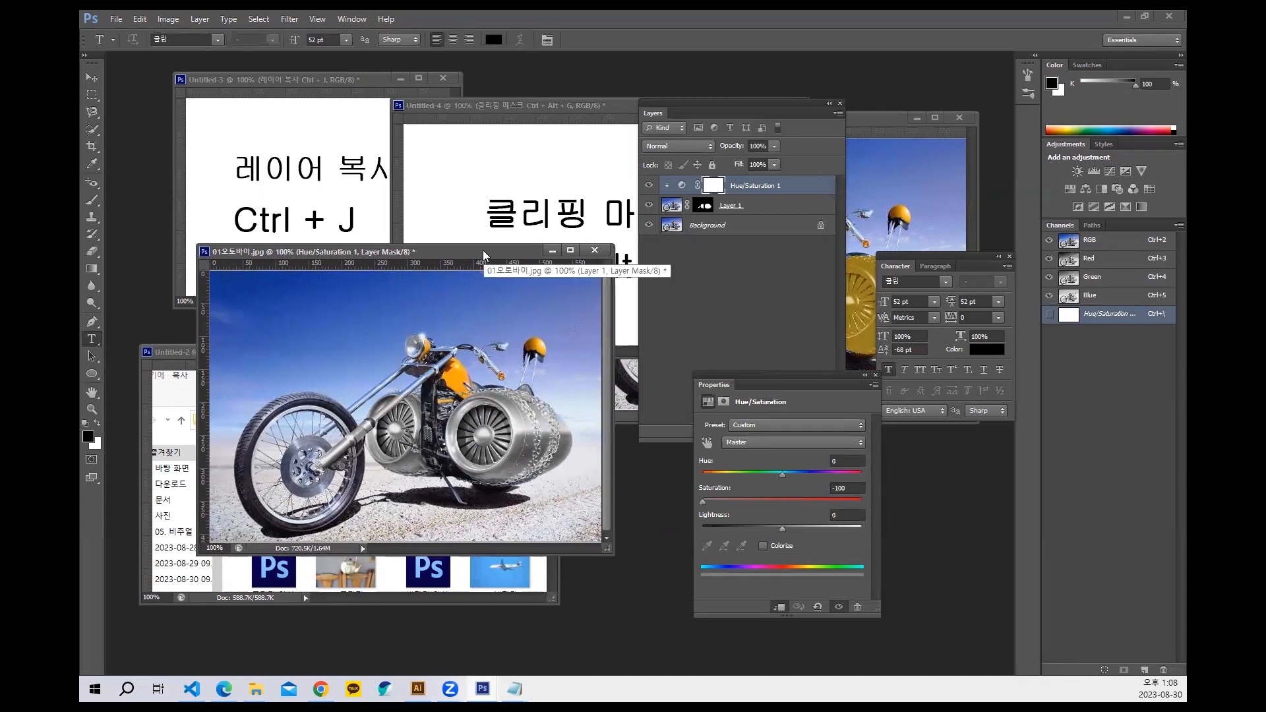
{"action": "left_click_drag", "start_coordinate": [773, 383], "coordinate": [905, 427]}
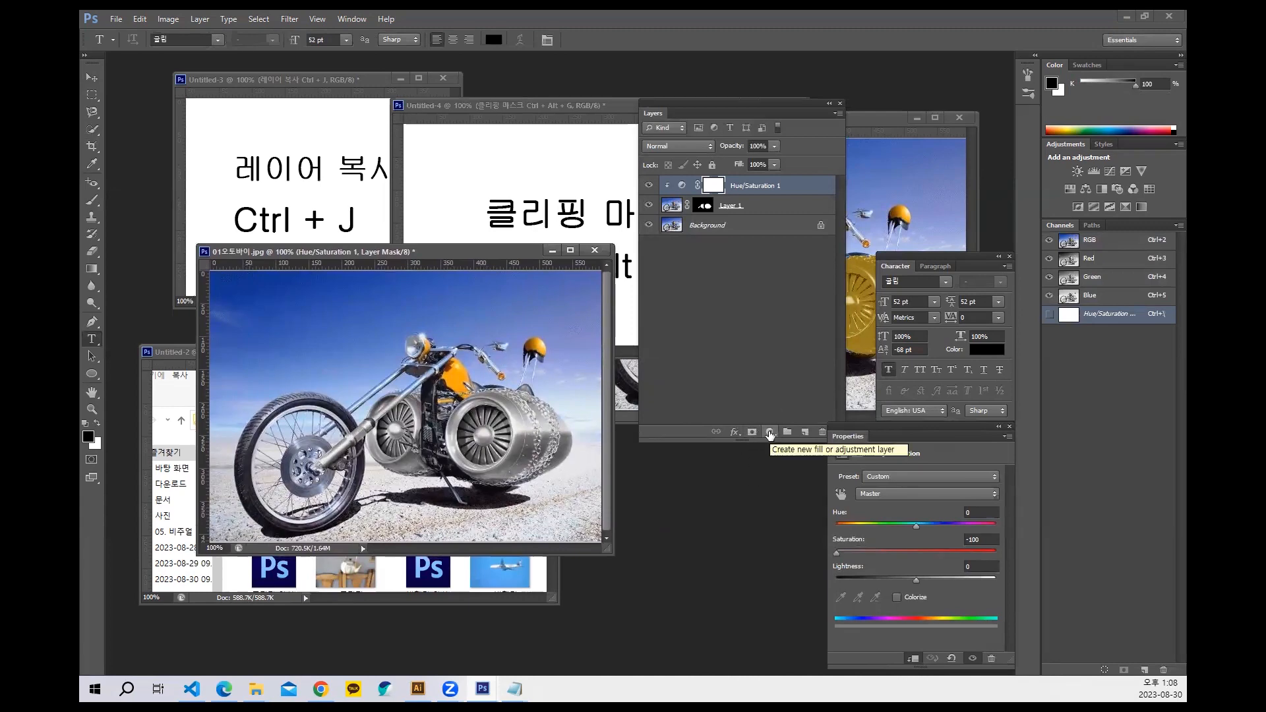
Add a Curves adjustment layer above Hue/Saturation 1 and pull the RGB curve down to darken the tones.
{"action": "left_click", "coordinate": [770, 433]}
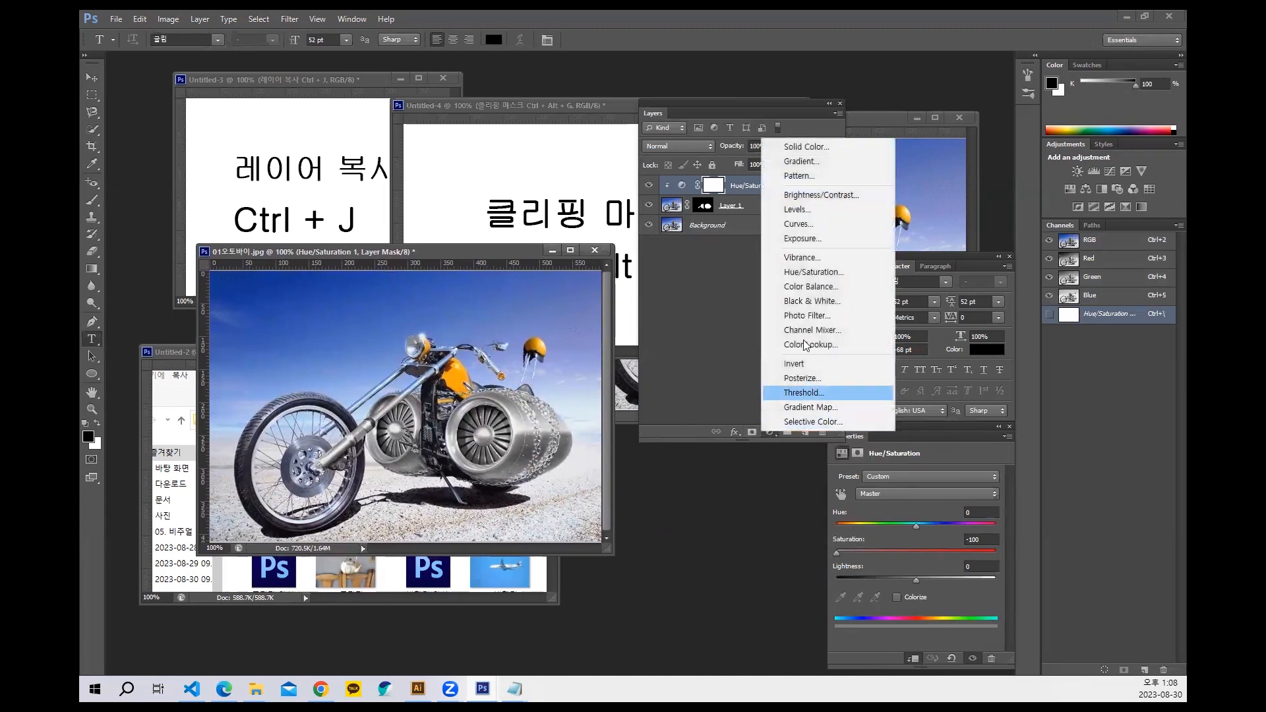
{"action": "left_click", "coordinate": [813, 224]}
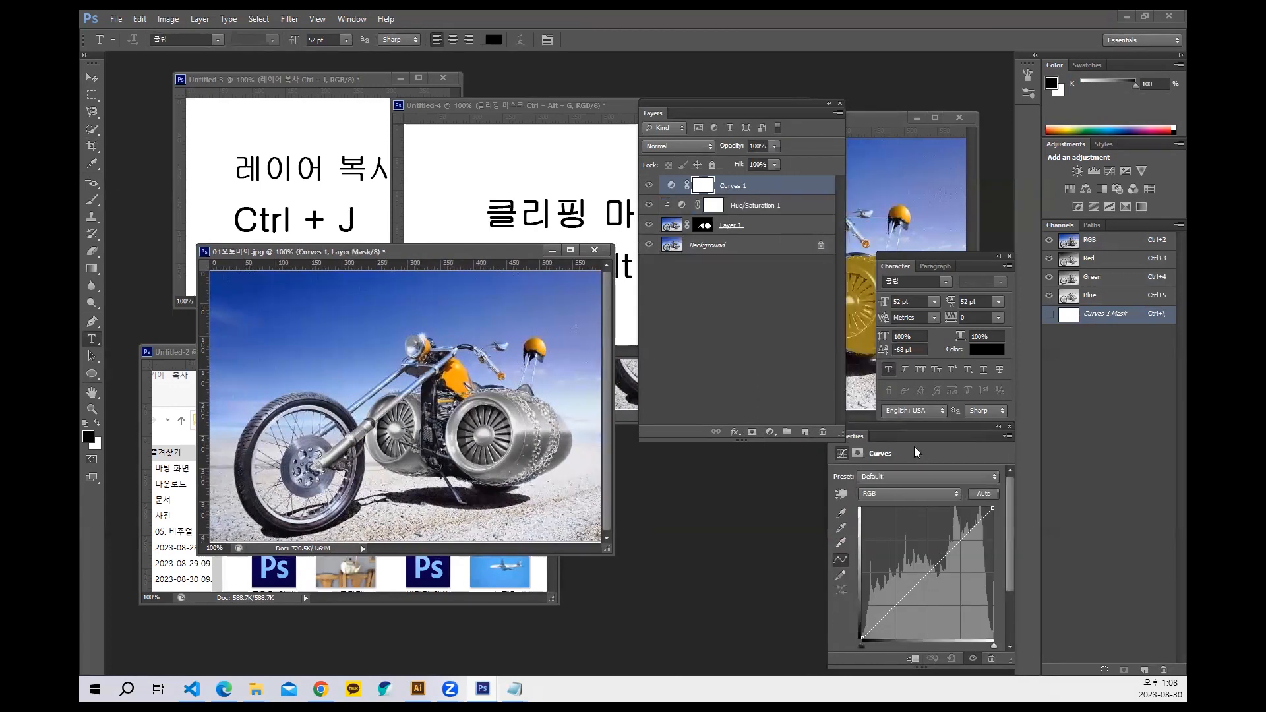
{"action": "left_click_drag", "start_coordinate": [914, 425], "coordinate": [788, 312]}
{"action": "mouse_move", "coordinate": [805, 455]}
{"action": "left_mouse_down"}
{"action": "mouse_move", "coordinate": [805, 477]}
{"action": "mouse_move", "coordinate": [808, 463]}
{"action": "mouse_move", "coordinate": [820, 468]}
{"action": "left_mouse_up"}
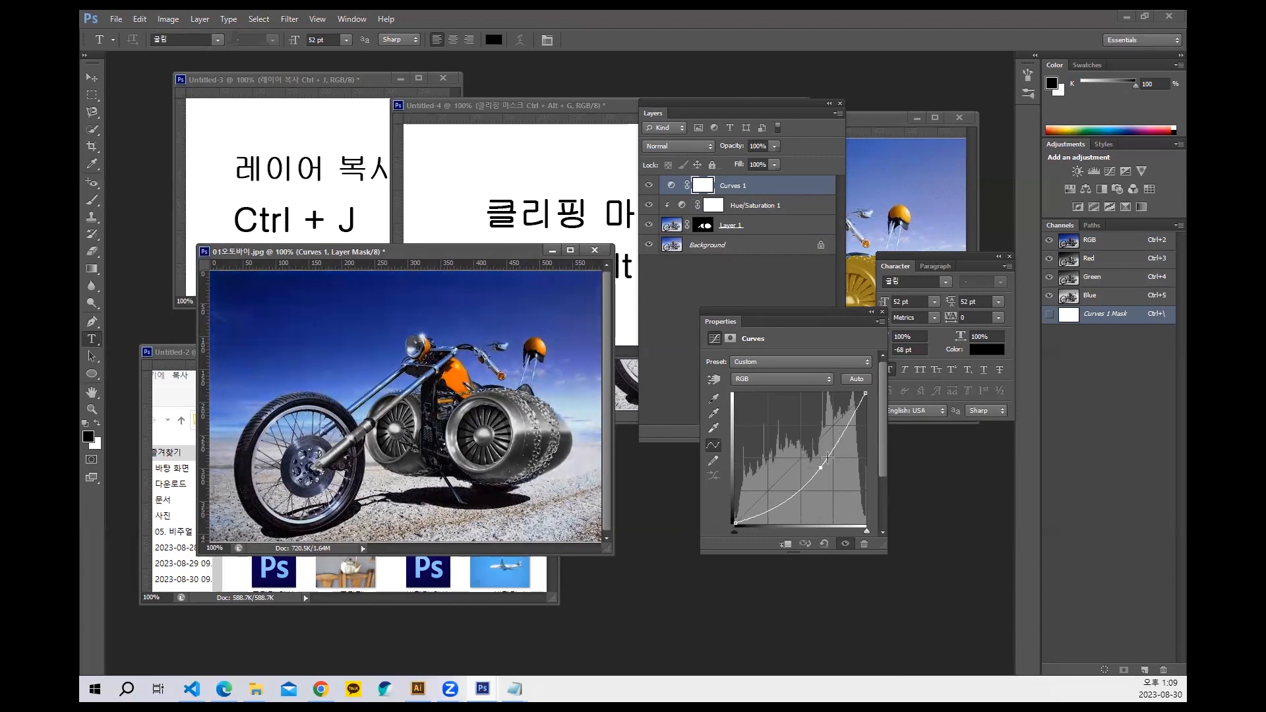
Collapse the Properties panel and clip the Curves 1 adjustment so it affects only Layer 1's engines.
{"action": "left_click", "coordinate": [871, 314]}
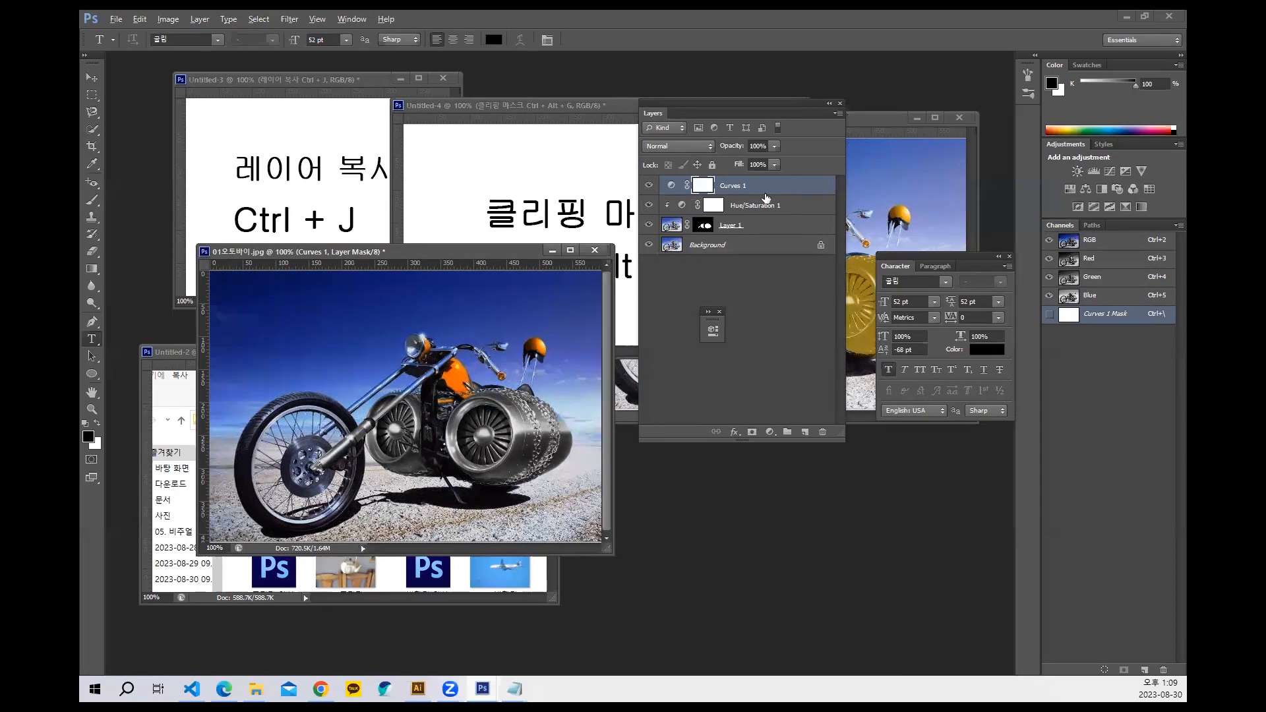
{"action": "key", "text": "alt"}
{"action": "left_click", "coordinate": [762, 192], "text": "alt"}
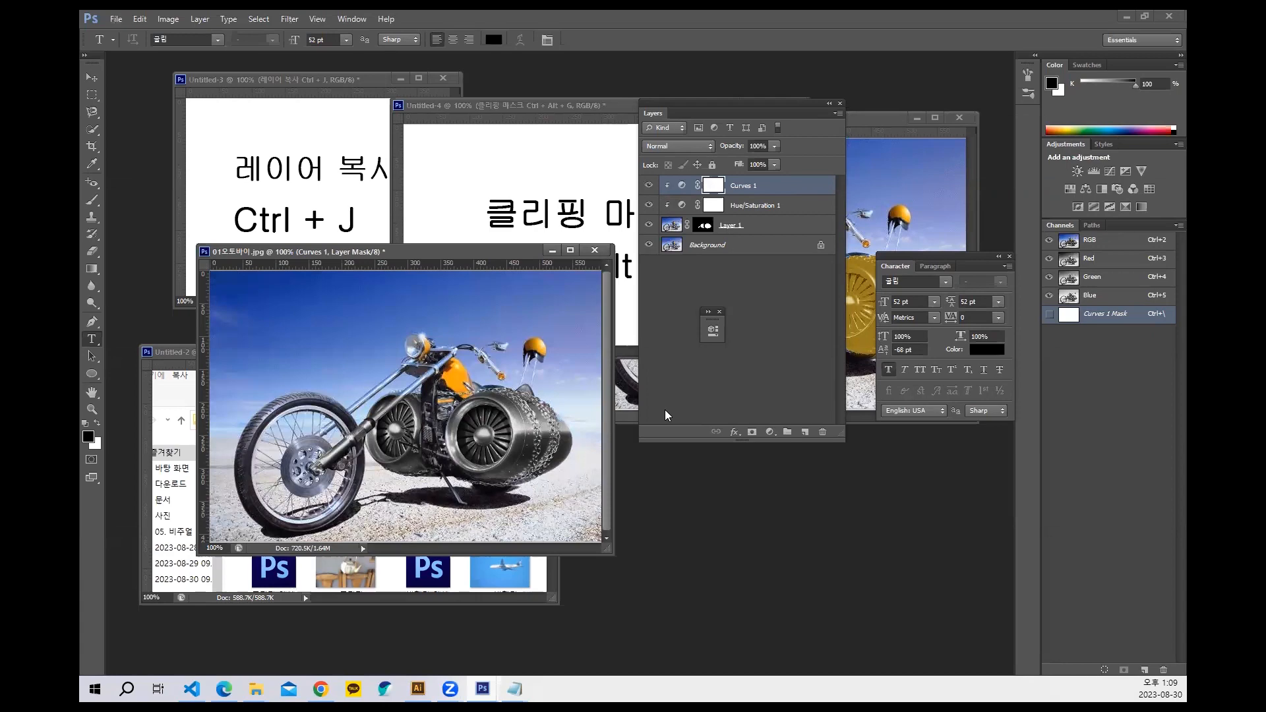
Add a Color Balance adjustment layer above Curves 1 and move its Properties panel clear of the motorcycle.
{"action": "left_click", "coordinate": [771, 433]}
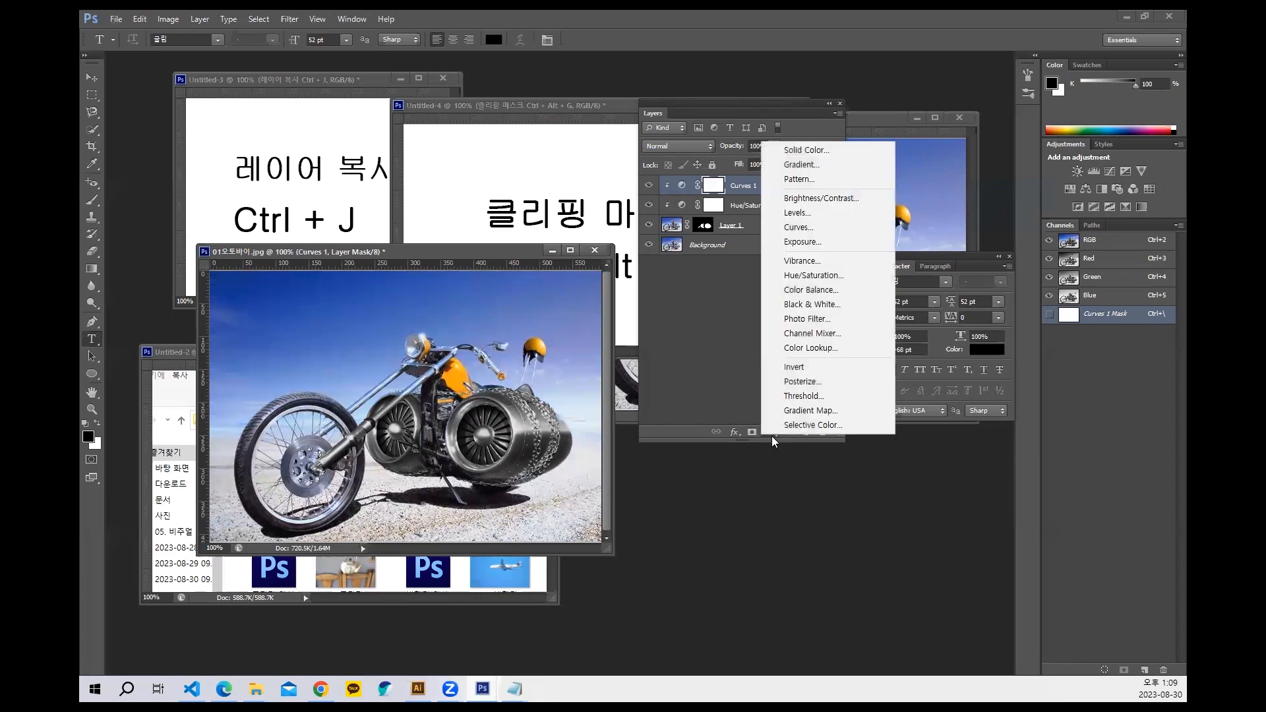
{"action": "left_click", "coordinate": [824, 297]}
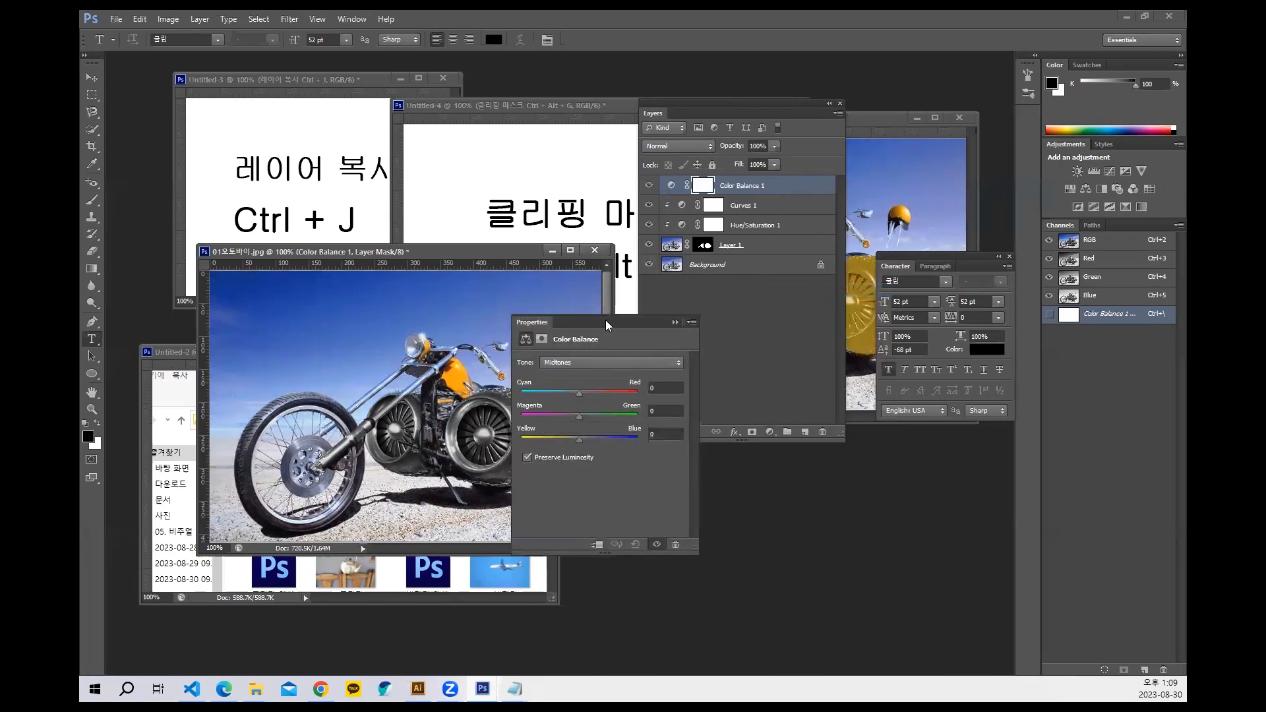
{"action": "left_click_drag", "start_coordinate": [606, 319], "coordinate": [647, 181]}
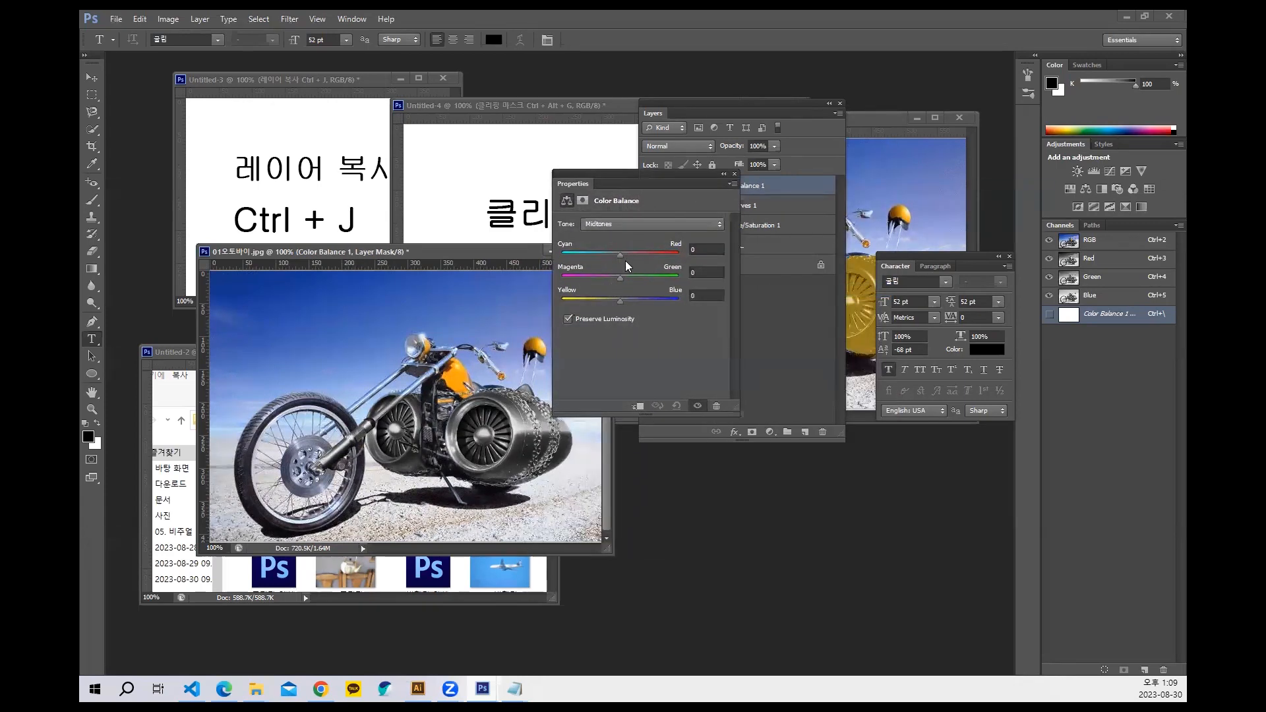
Set the Color Balance midtones to +100 red, +46 green and -100 yellow, and clip the adjustment to Layer 1.
{"action": "left_click_drag", "start_coordinate": [623, 255], "coordinate": [675, 259]}
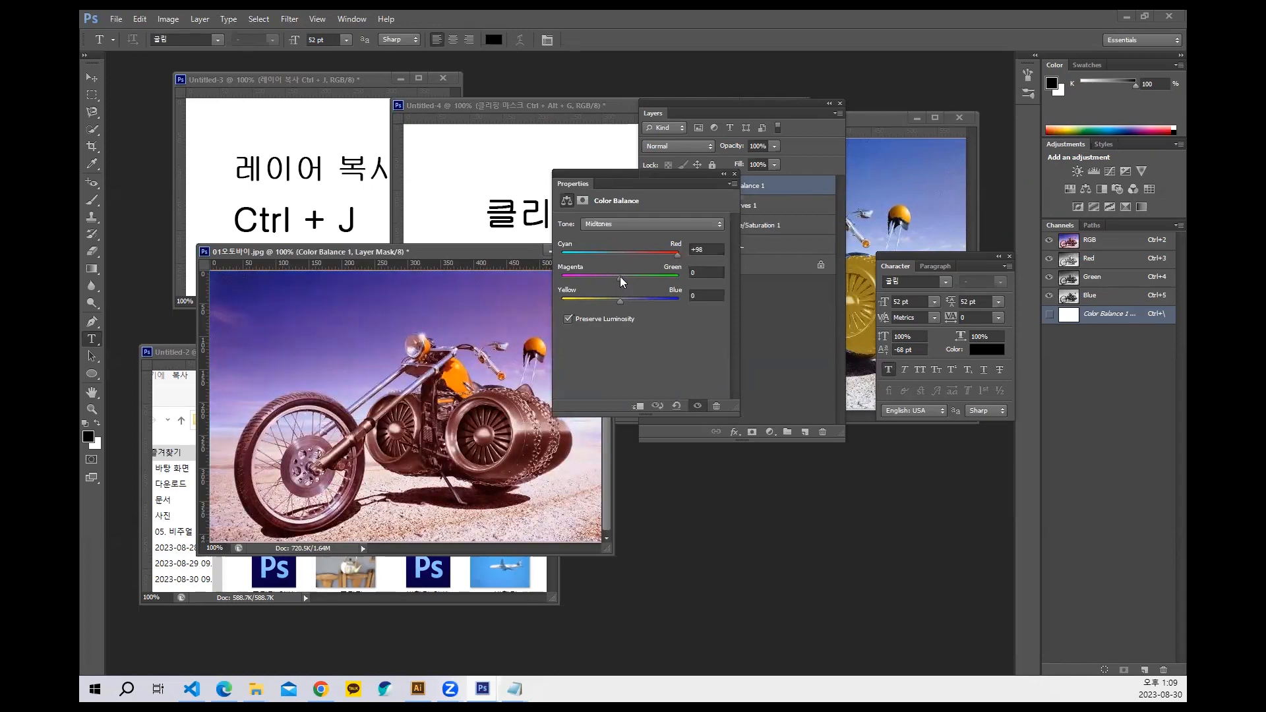
{"action": "left_click_drag", "start_coordinate": [620, 277], "coordinate": [550, 299]}
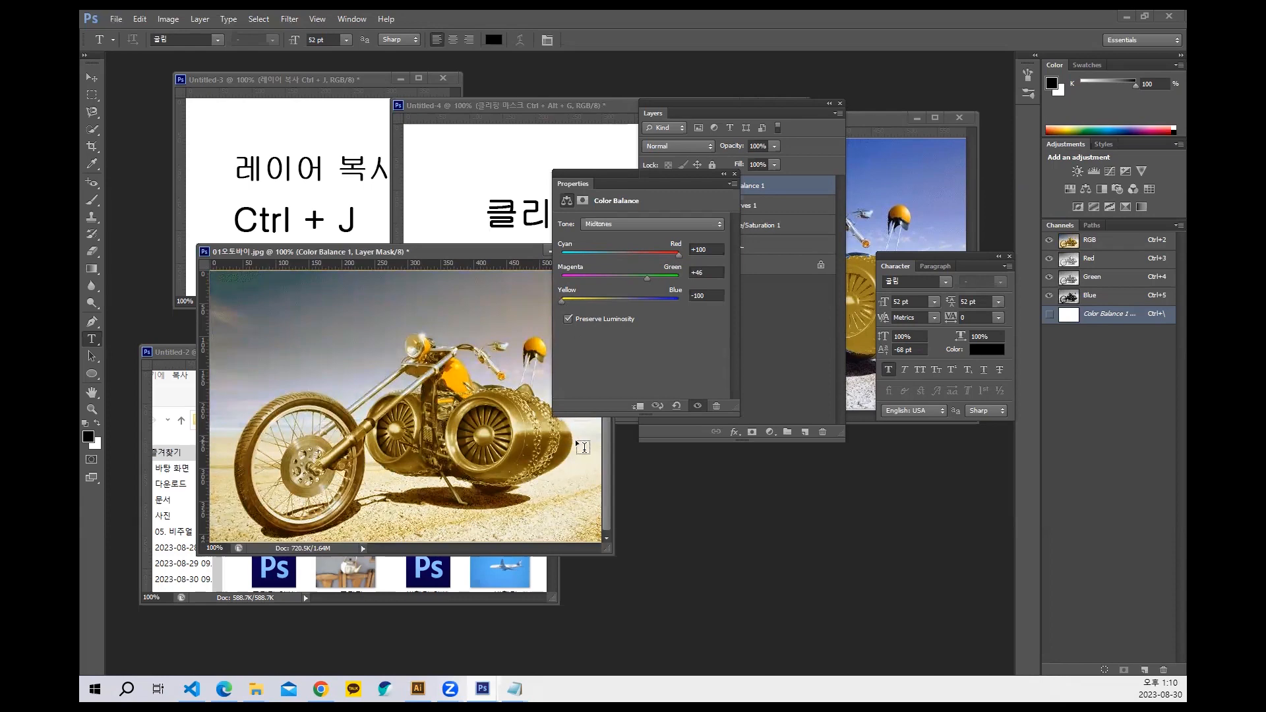
{"action": "double_click", "coordinate": [717, 180]}
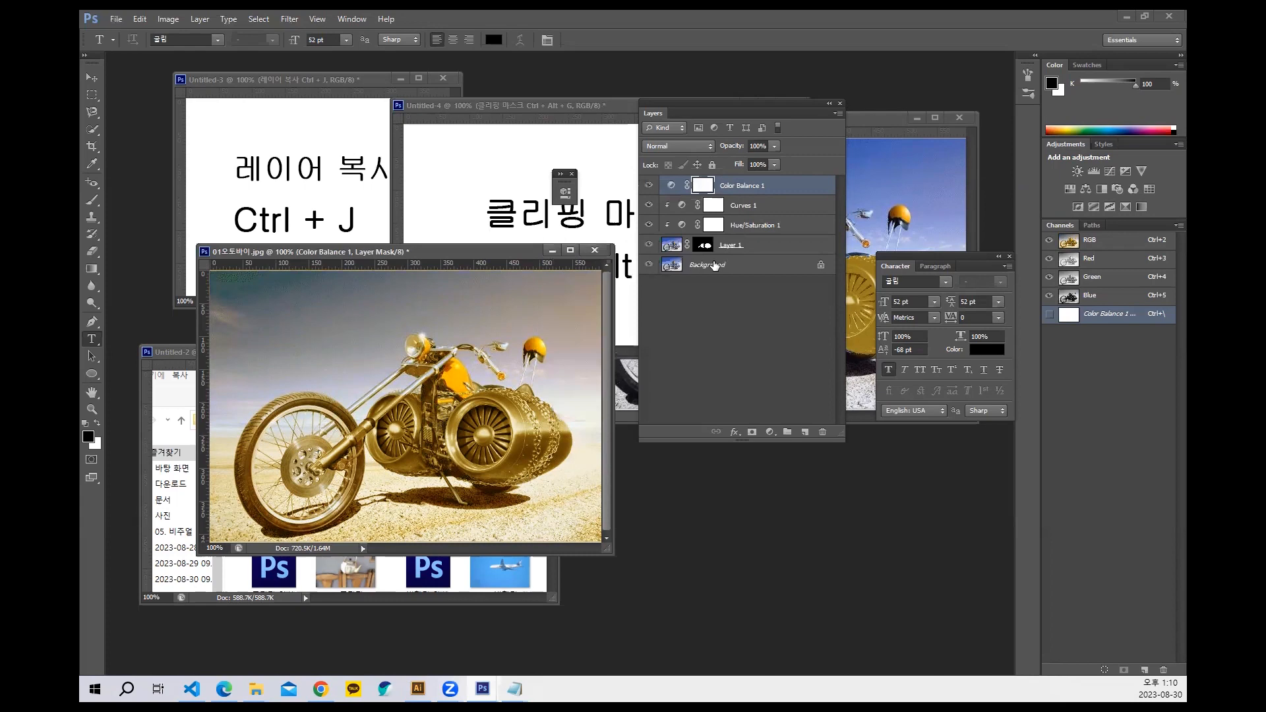
{"action": "left_click", "coordinate": [742, 201], "text": "alt"}
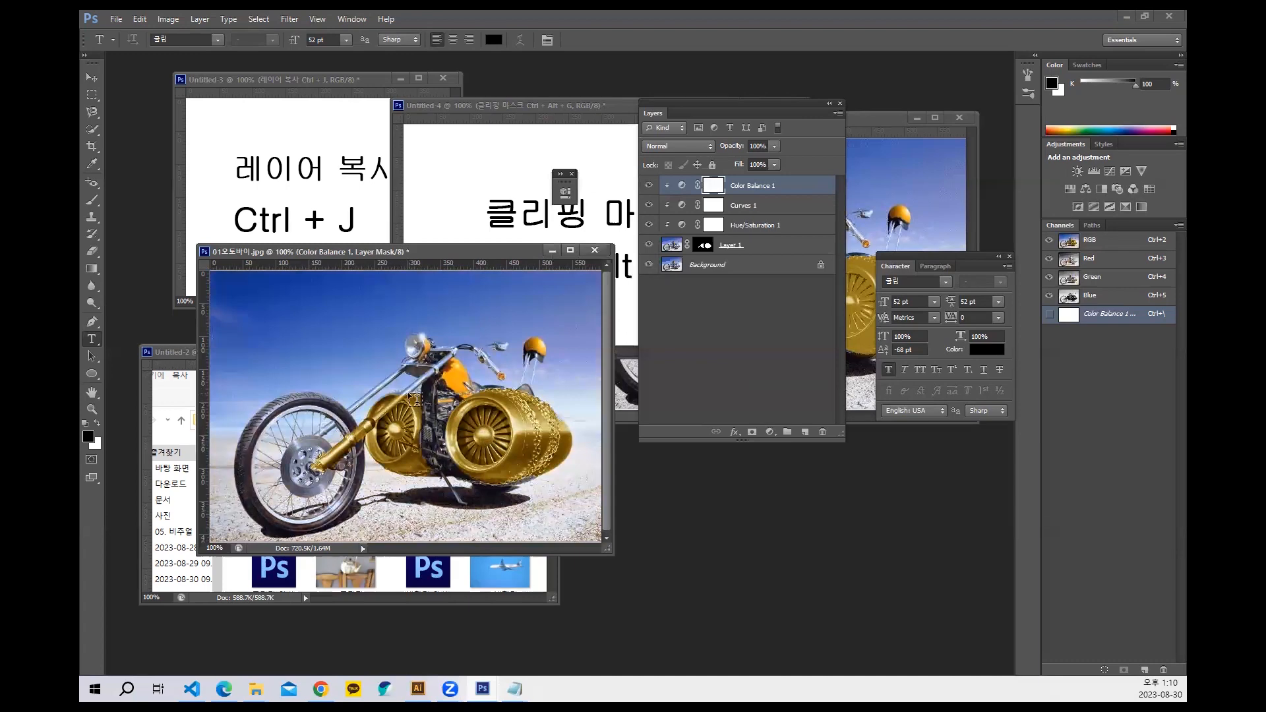
Target Layer 1's mask and set up a 9 px Brush with white as the foreground color for fine work on the front fork.
{"action": "left_click", "coordinate": [707, 248]}
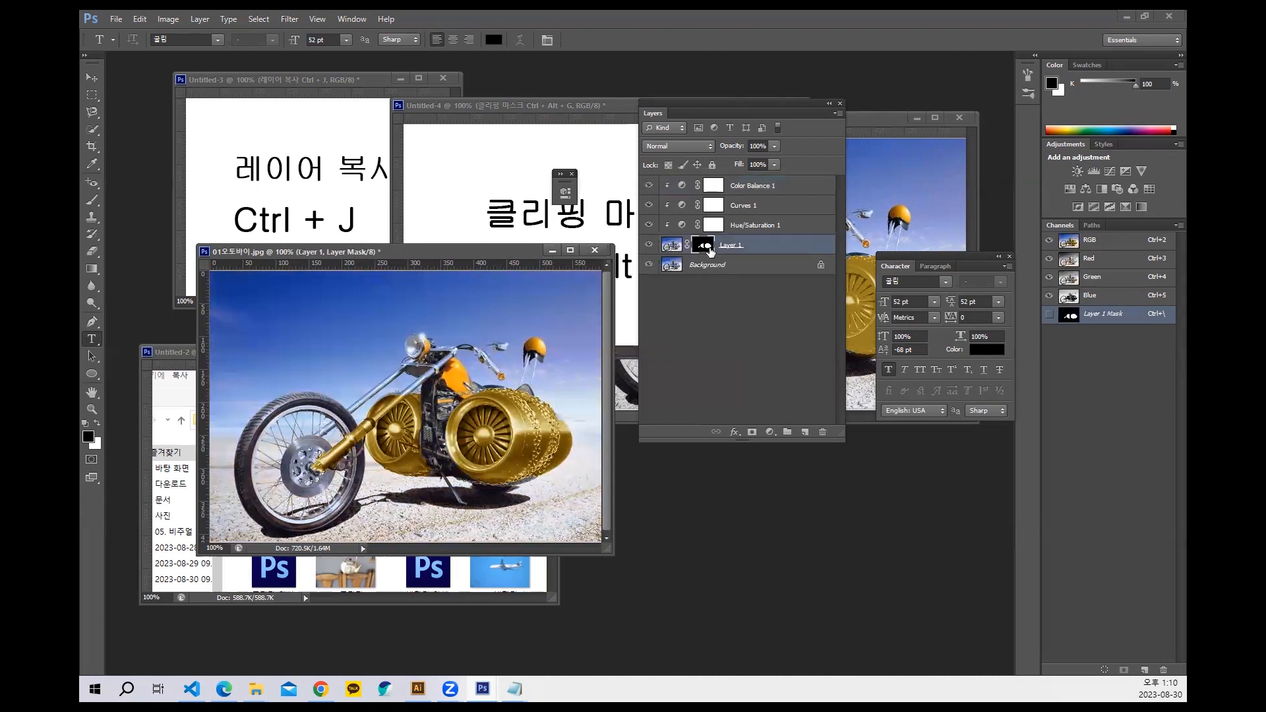
{"action": "left_click", "coordinate": [98, 424]}
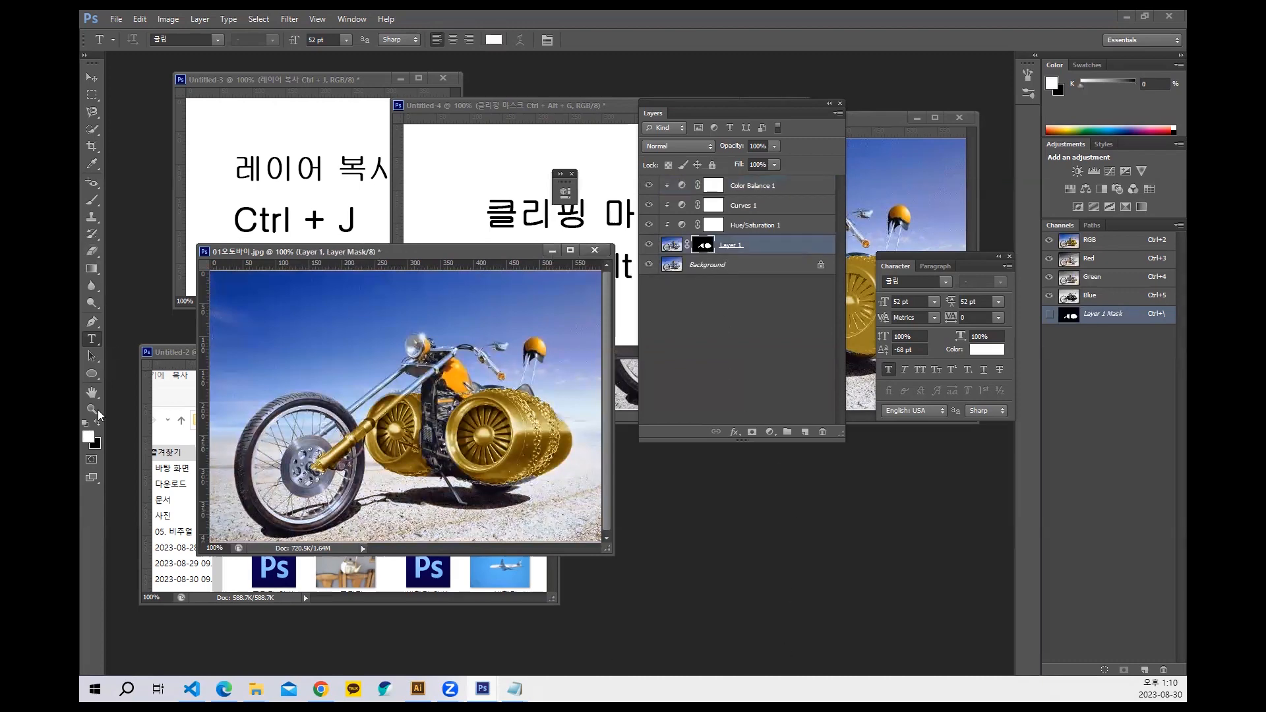
{"action": "left_click", "coordinate": [93, 199]}
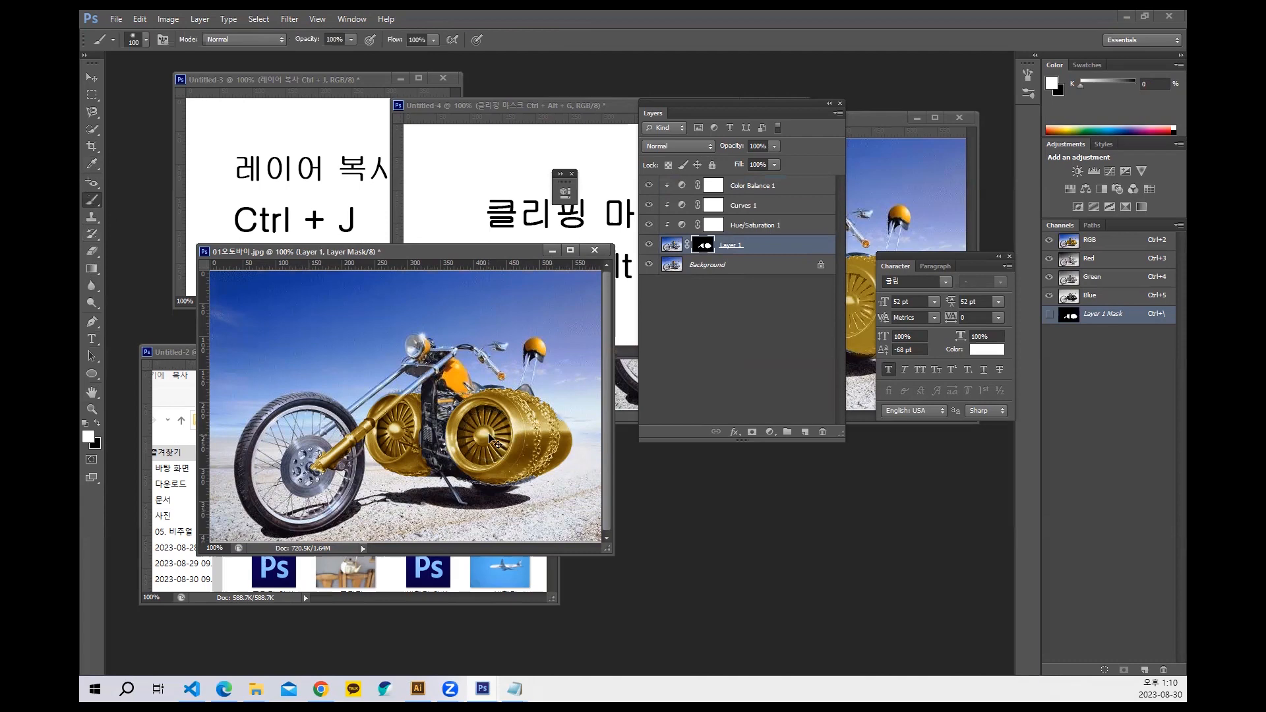
{"action": "key", "text": "ctrl+plus"}
{"action": "key", "text": "ctrl+plus"}
{"action": "key", "text": "["}
{"action": "key", "text": "["}
{"action": "key", "text": "["}
{"action": "key", "text": "["}
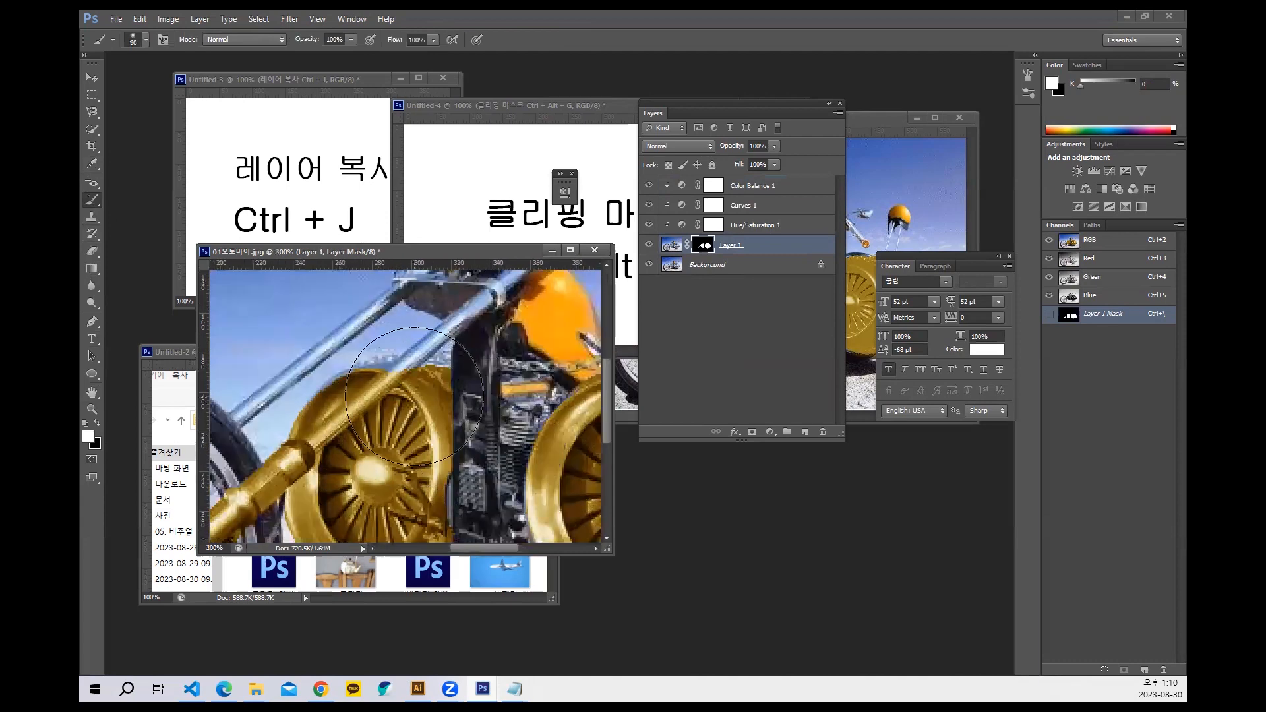
{"action": "key", "text": "bracketleft"}
{"action": "key", "text": "bracketleft"}
{"action": "key", "text": "bracketleft"}
{"action": "key", "text": "bracketleft"}
{"action": "key", "text": "bracketleft"}
{"action": "key", "text": "bracketleft"}
Paint white on Layer 1's mask along both front fork tubes to extend the gold color over them.
{"action": "mouse_move", "coordinate": [407, 361]}
{"action": "left_mouse_down"}
{"action": "mouse_move", "coordinate": [429, 346]}
{"action": "mouse_move", "coordinate": [393, 370]}
{"action": "mouse_move", "coordinate": [487, 296]}
{"action": "mouse_move", "coordinate": [441, 332]}
{"action": "left_mouse_up"}
{"action": "mouse_move", "coordinate": [496, 296]}
{"action": "left_mouse_down"}
{"action": "mouse_move", "coordinate": [427, 381]}
{"action": "mouse_move", "coordinate": [480, 321]}
{"action": "left_mouse_up"}
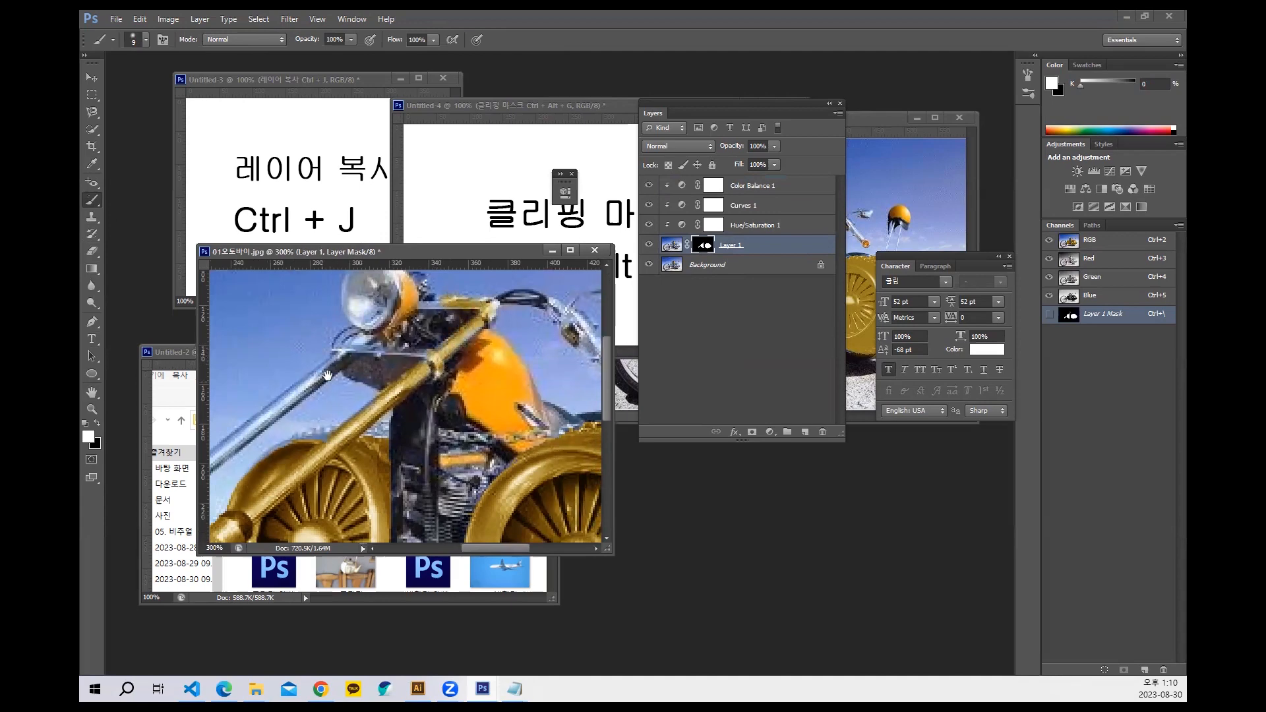
{"action": "mouse_move", "coordinate": [330, 371]}
{"action": "left_mouse_down"}
{"action": "mouse_move", "coordinate": [395, 339]}
{"action": "mouse_move", "coordinate": [249, 450]}
{"action": "mouse_move", "coordinate": [319, 394]}
{"action": "left_mouse_up"}
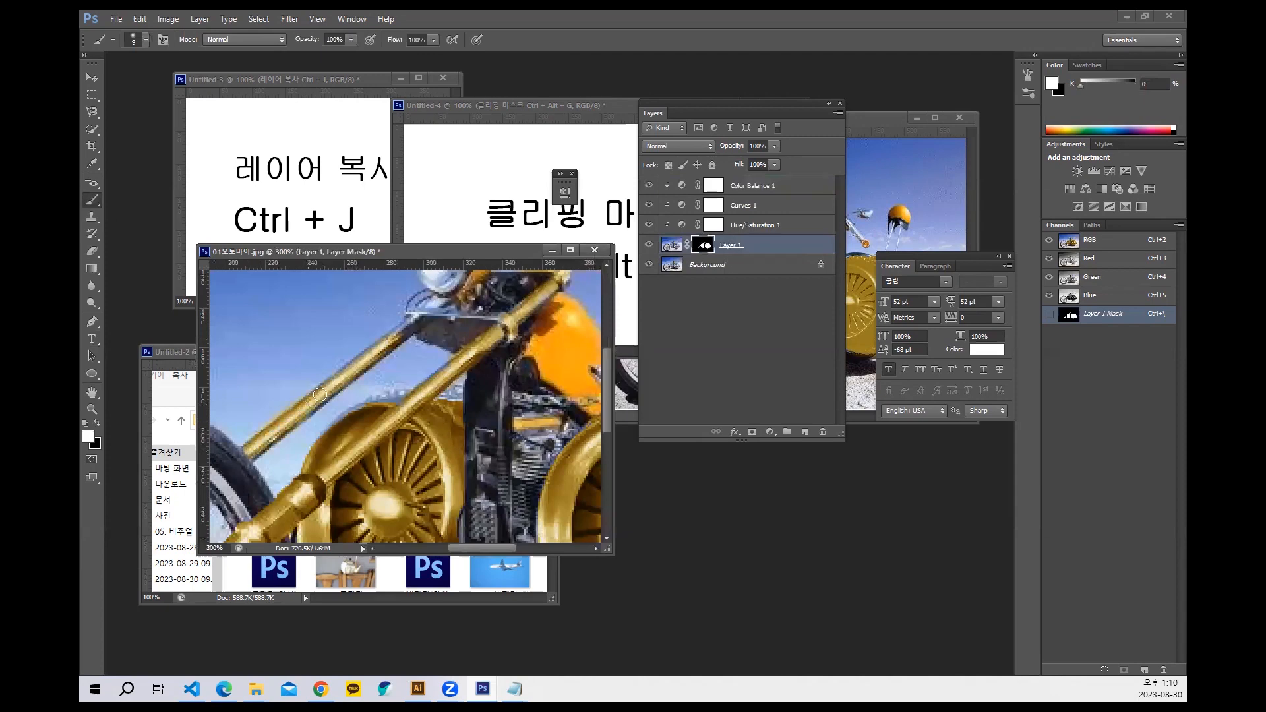
{"action": "mouse_move", "coordinate": [366, 359]}
{"action": "left_mouse_down"}
{"action": "mouse_move", "coordinate": [406, 323]}
{"action": "mouse_move", "coordinate": [464, 315]}
{"action": "mouse_move", "coordinate": [419, 312]}
{"action": "mouse_move", "coordinate": [383, 349]}
{"action": "left_mouse_up"}
Paint white on Layer 1's mask over the handlebar grip and its mirror to turn them gold.
{"action": "left_click_drag", "start_coordinate": [477, 328], "coordinate": [397, 360]}
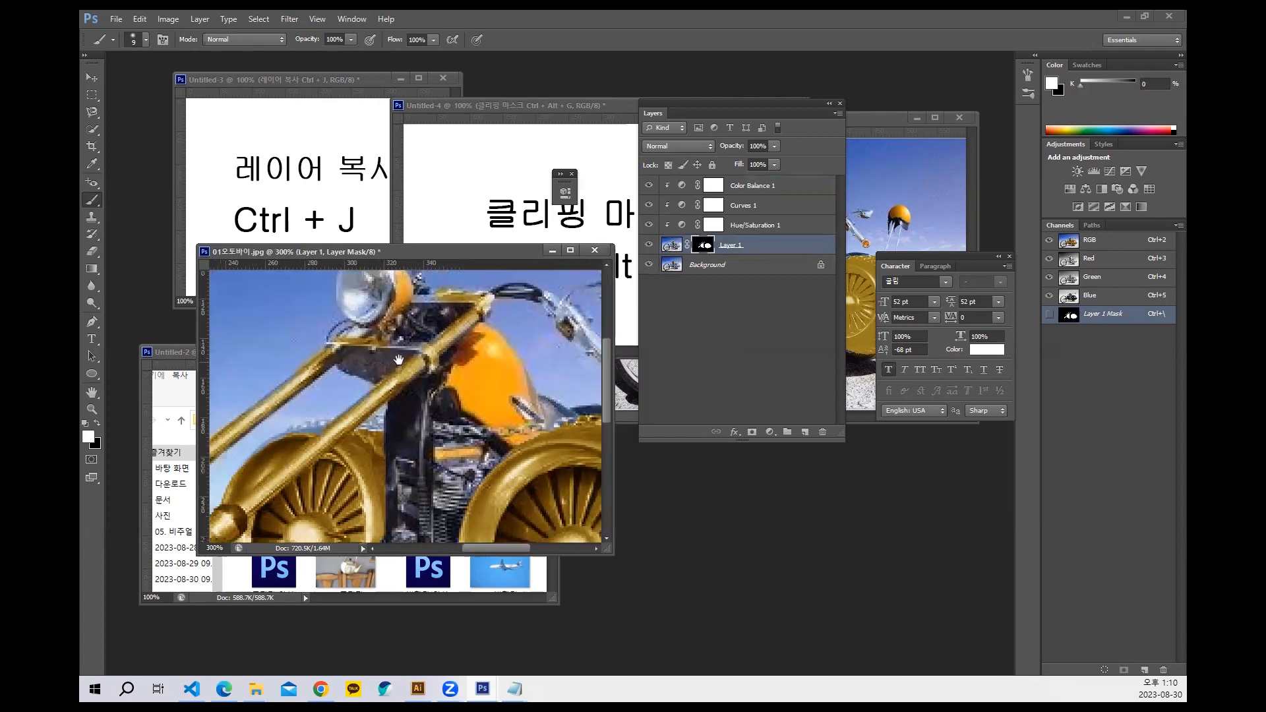
{"action": "left_click_drag", "start_coordinate": [497, 361], "coordinate": [384, 375]}
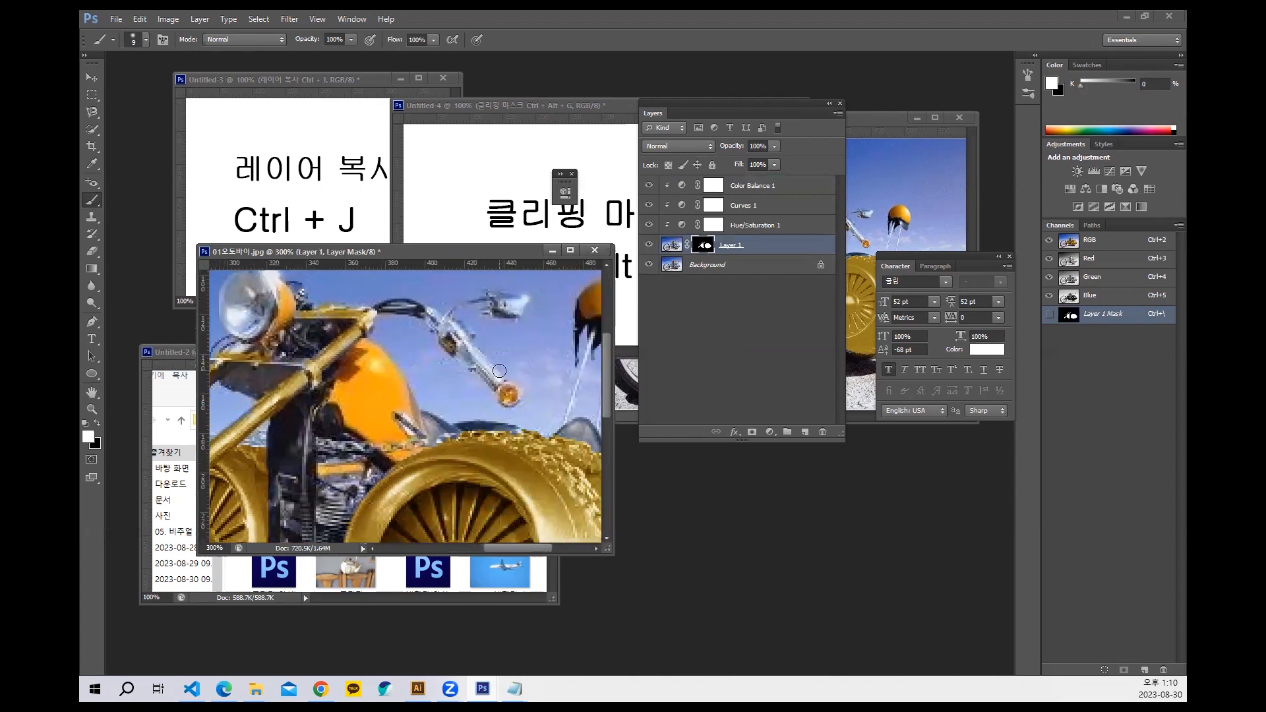
{"action": "mouse_move", "coordinate": [492, 376]}
{"action": "left_mouse_down"}
{"action": "mouse_move", "coordinate": [437, 320]}
{"action": "mouse_move", "coordinate": [479, 357]}
{"action": "mouse_move", "coordinate": [469, 311]}
{"action": "mouse_move", "coordinate": [472, 336]}
{"action": "mouse_move", "coordinate": [499, 312]}
{"action": "left_mouse_up"}
Enlarge the brush to 20 px and paint white on Layer 1's mask over the front wheel's hub.
{"action": "left_click_drag", "start_coordinate": [565, 475], "coordinate": [454, 353]}
{"action": "left_click_drag", "start_coordinate": [486, 440], "coordinate": [528, 391]}
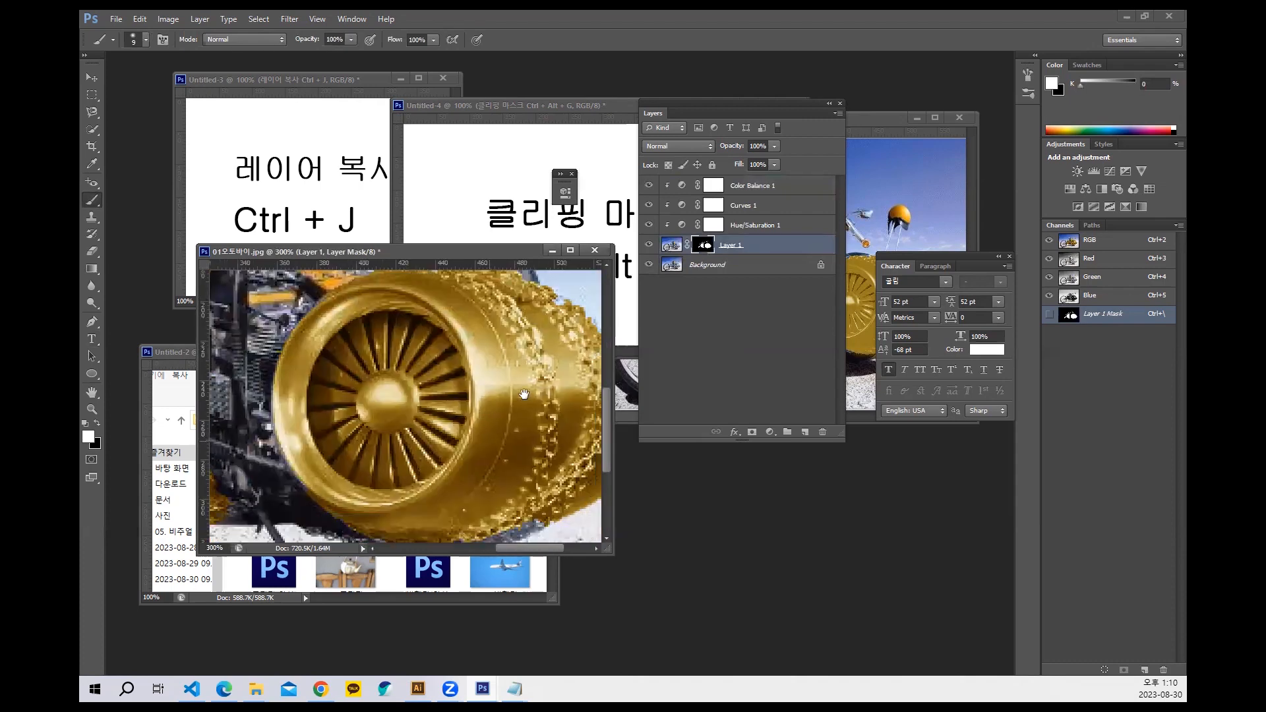
{"action": "mouse_move", "coordinate": [539, 484]}
{"action": "left_mouse_down"}
{"action": "mouse_move", "coordinate": [514, 398]}
{"action": "mouse_move", "coordinate": [448, 452]}
{"action": "mouse_move", "coordinate": [511, 434]}
{"action": "left_mouse_up"}
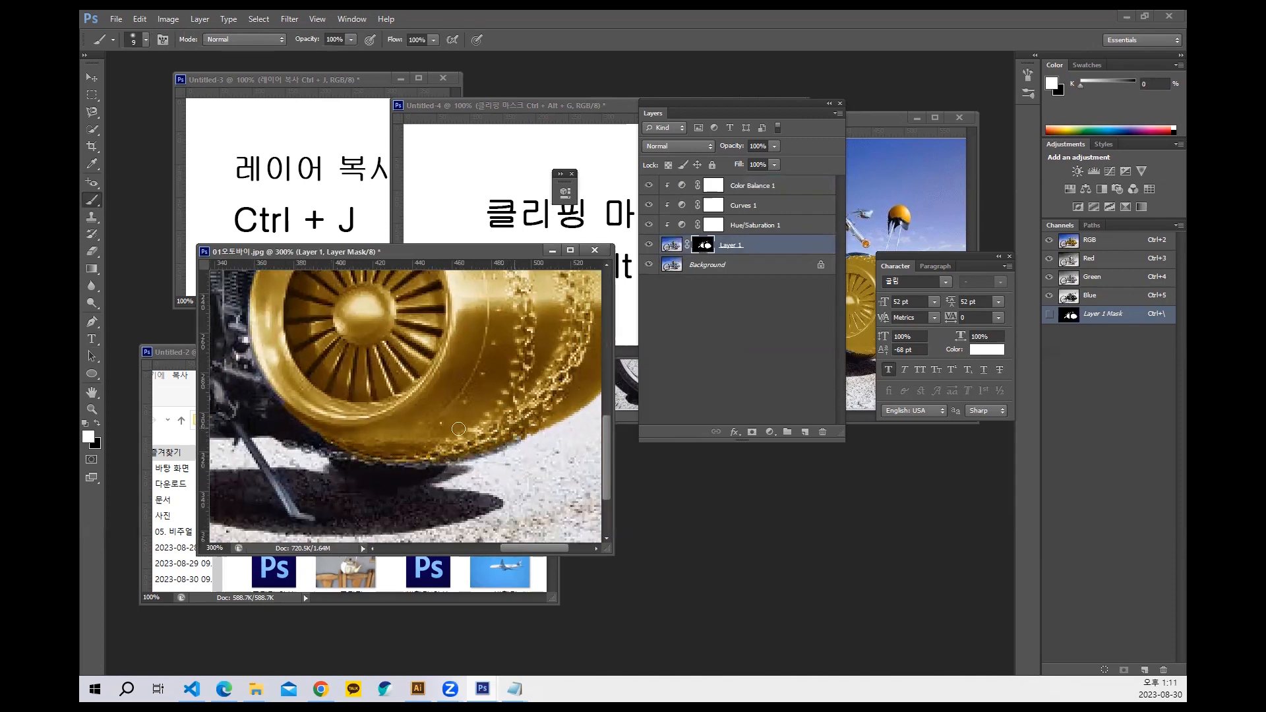
{"action": "left_click_drag", "start_coordinate": [422, 425], "coordinate": [504, 459]}
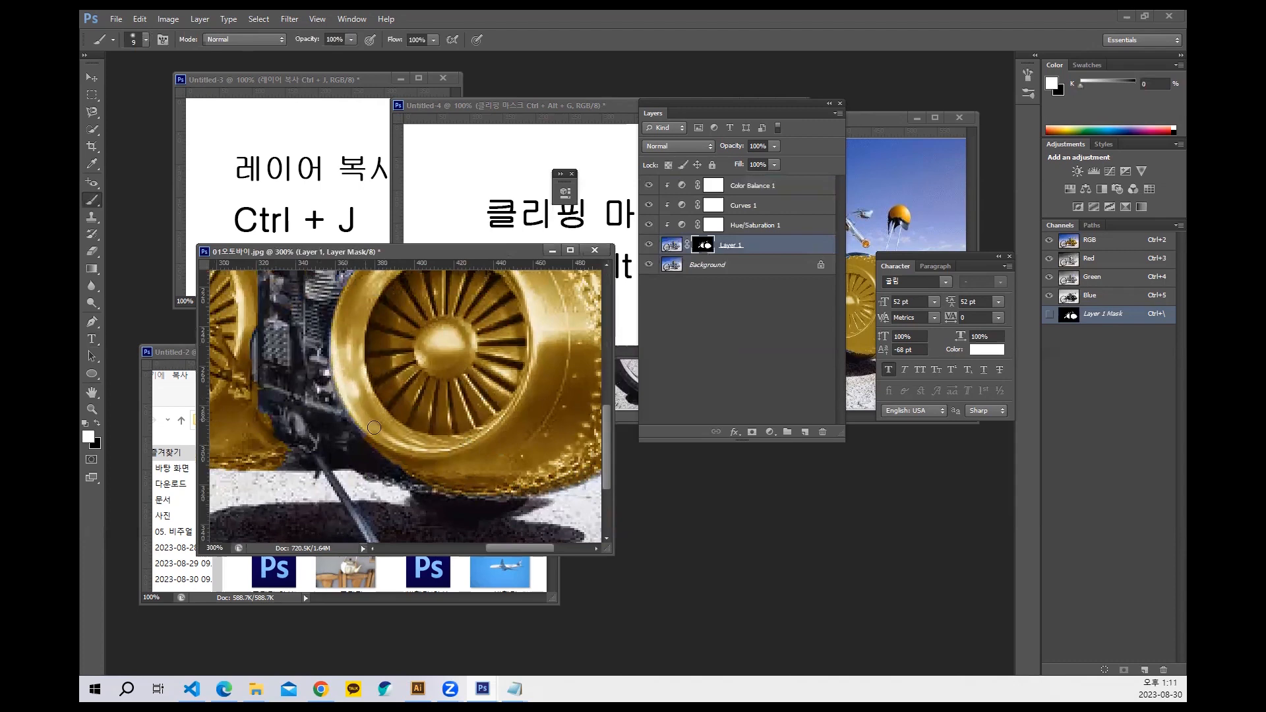
{"action": "left_click_drag", "start_coordinate": [404, 412], "coordinate": [454, 416]}
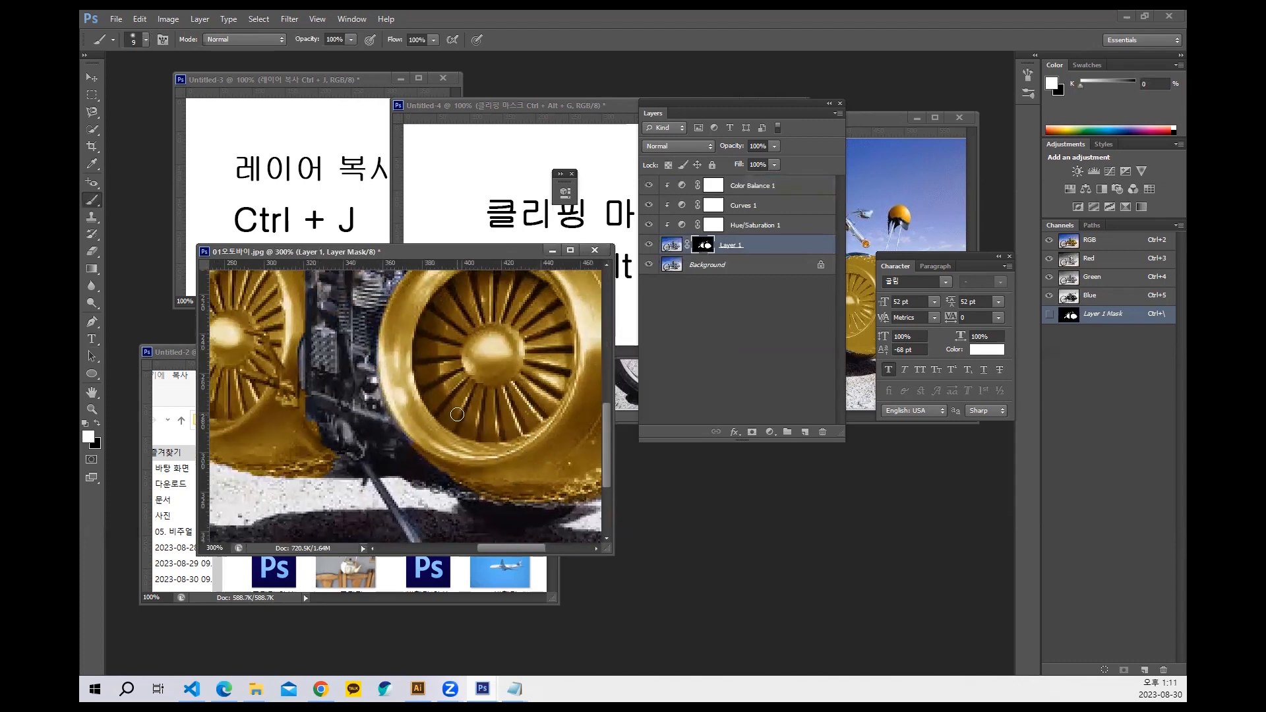
{"action": "key", "text": "ctrl+1"}
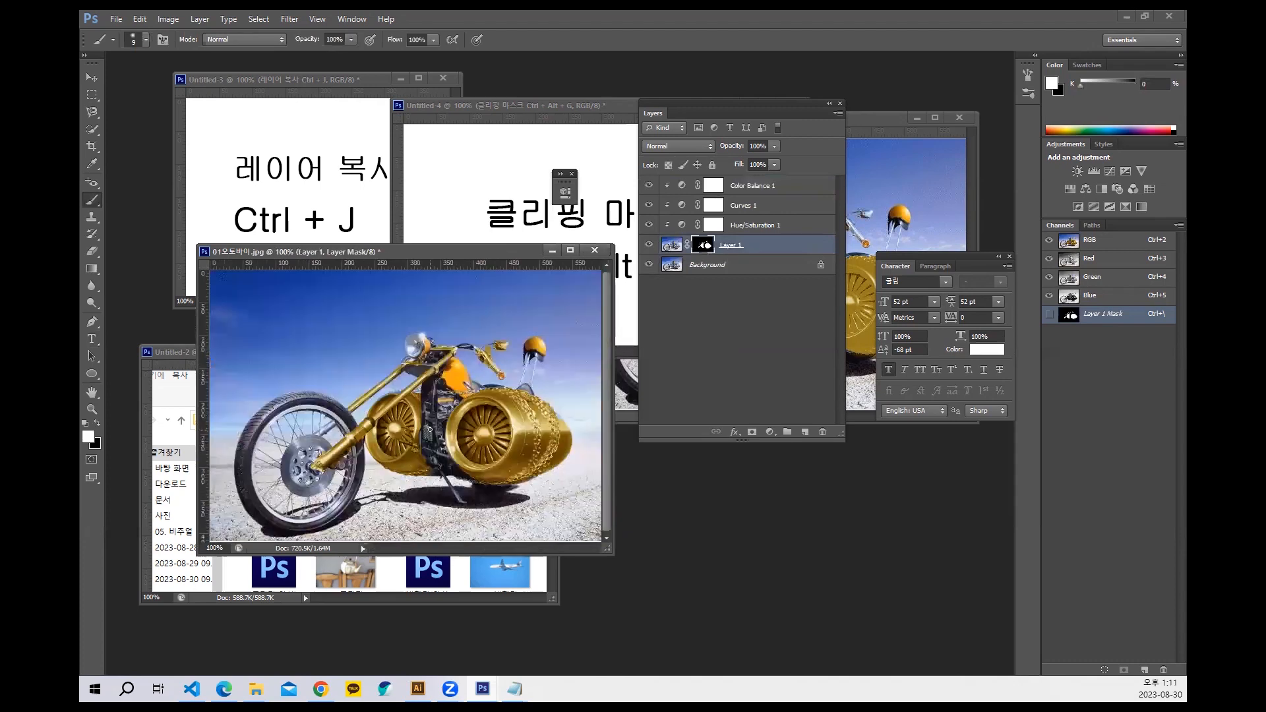
{"action": "key", "text": "bracketright"}
{"action": "key", "text": "bracketright"}
{"action": "mouse_move", "coordinate": [305, 455]}
{"action": "left_mouse_down"}
{"action": "mouse_move", "coordinate": [303, 485]}
{"action": "mouse_move", "coordinate": [323, 467]}
{"action": "left_mouse_up"}
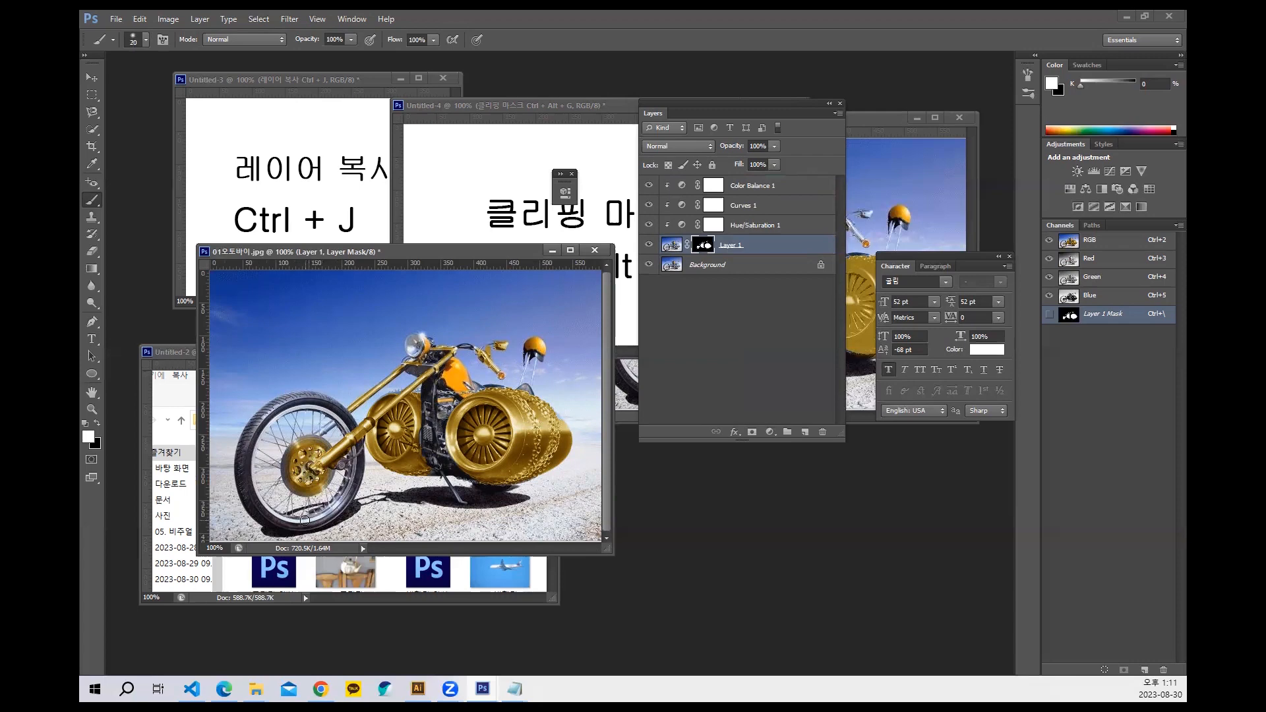
{"action": "left_click_drag", "start_coordinate": [284, 514], "coordinate": [249, 498]}
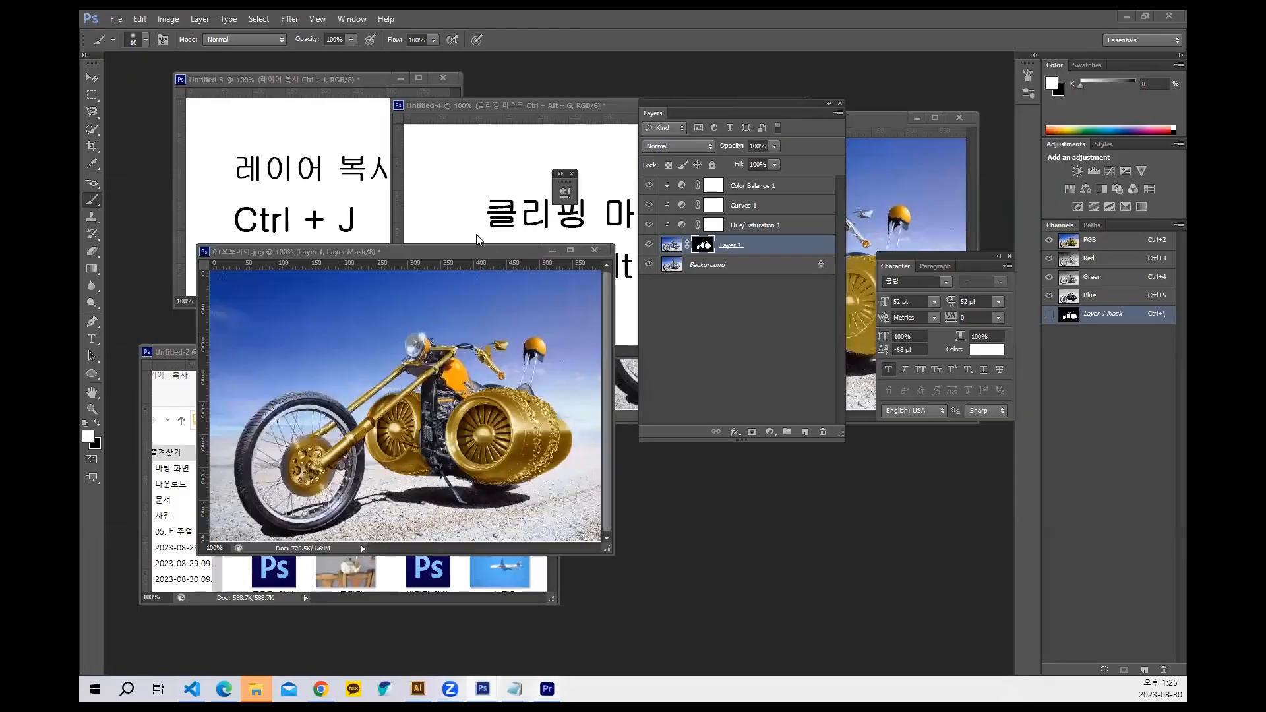
Capture the layer list with 알캡처 and outline the Color Balance 1 layer thumbnail in red on the capture.
{"action": "left_click_drag", "start_coordinate": [496, 251], "coordinate": [485, 157]}
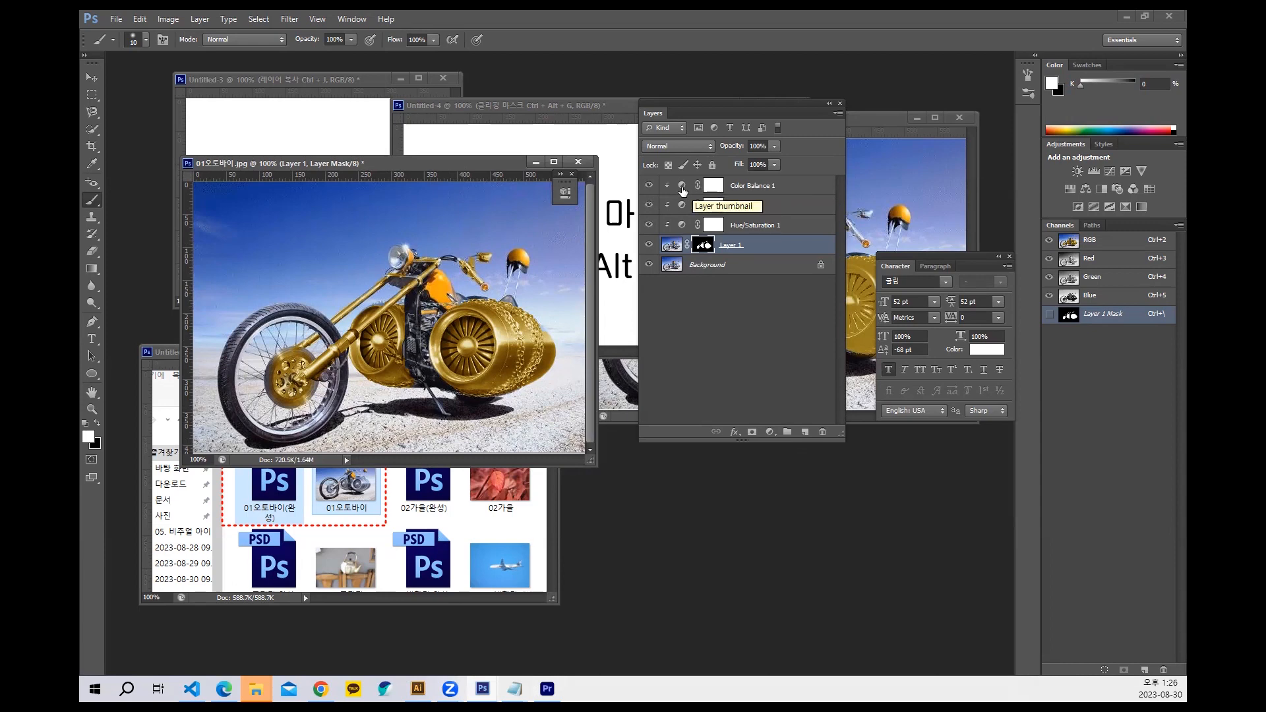
{"action": "key", "text": "ctrl+shift+c"}
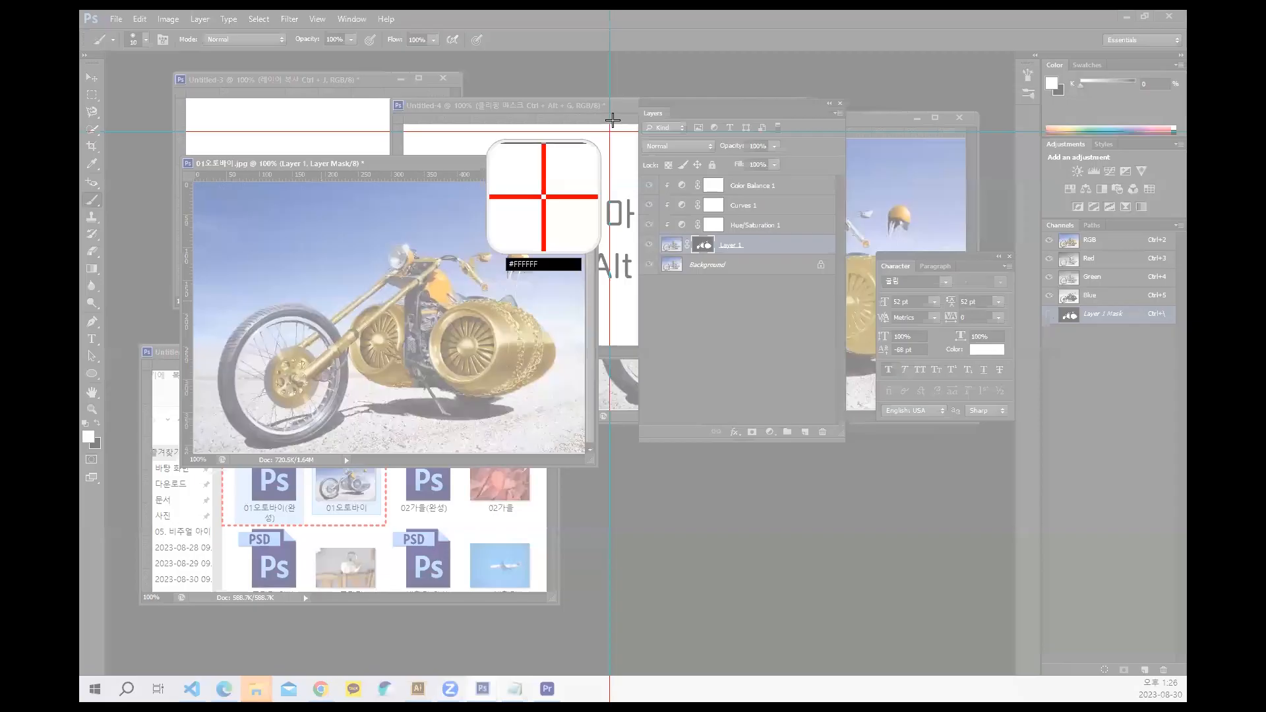
{"action": "left_click_drag", "start_coordinate": [613, 120], "coordinate": [865, 299]}
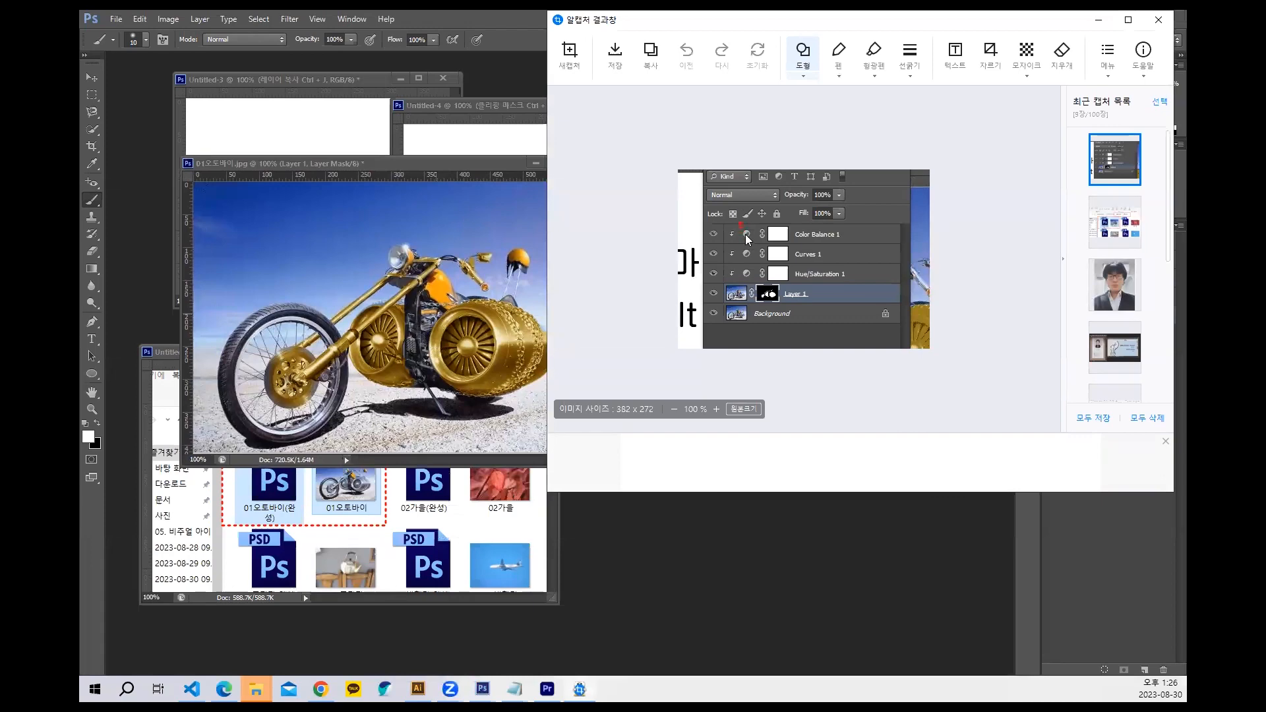
{"action": "left_click_drag", "start_coordinate": [746, 236], "coordinate": [754, 242]}
{"action": "left_click", "coordinate": [1159, 20]}
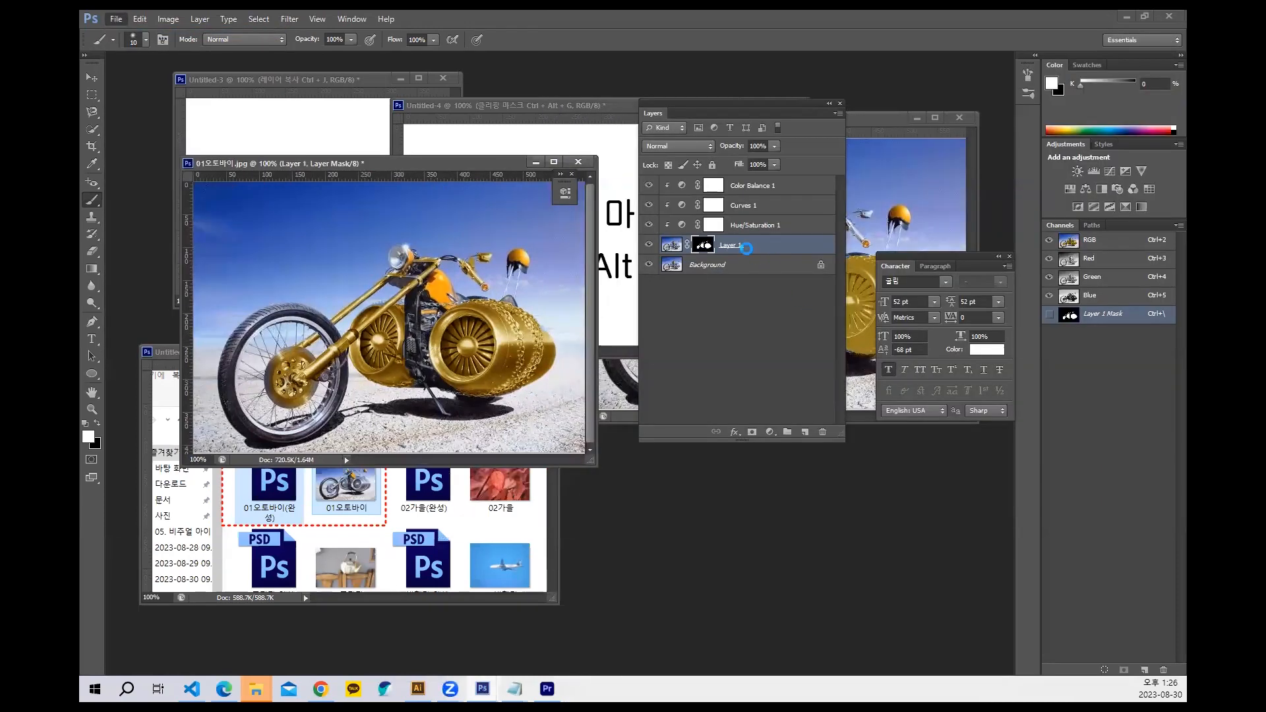
Create a new document, paste the annotated layer list capture into it, and enlarge the document window.
{"action": "key", "text": "ctrl+n"}
{"action": "left_click", "coordinate": [594, 209]}
{"action": "key", "text": "ctrl+v"}
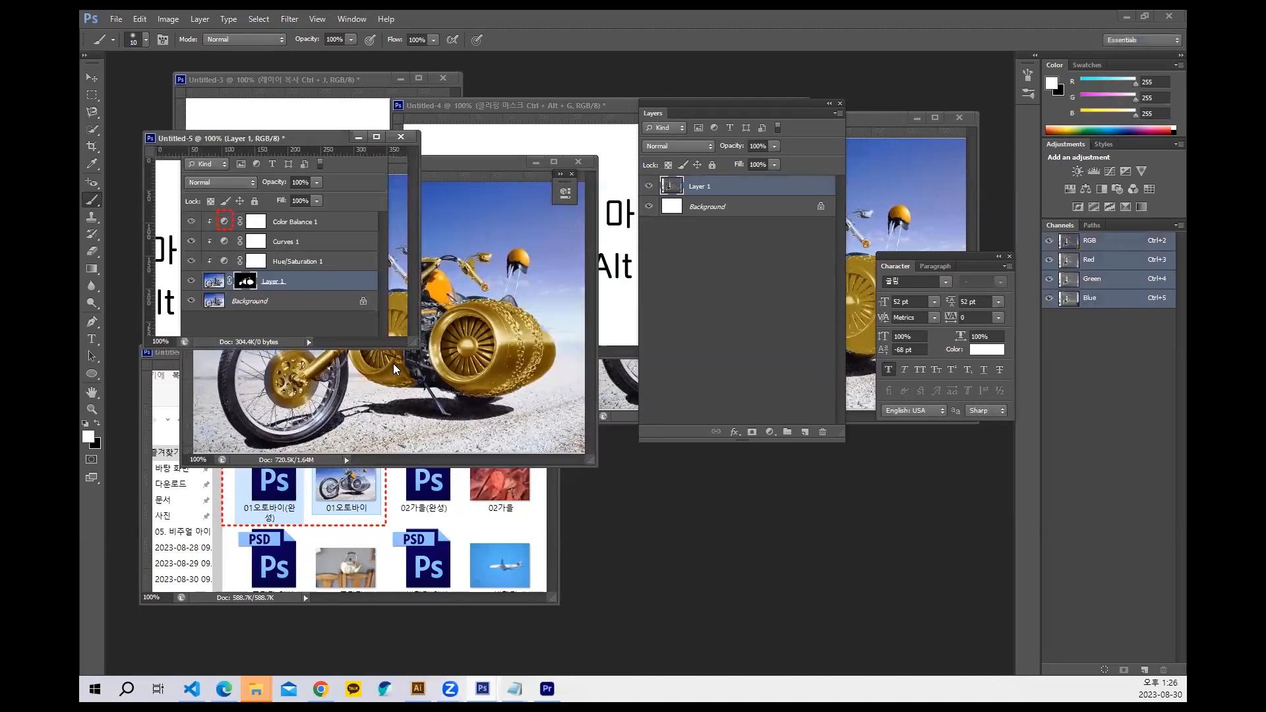
{"action": "left_click_drag", "start_coordinate": [405, 344], "coordinate": [707, 543]}
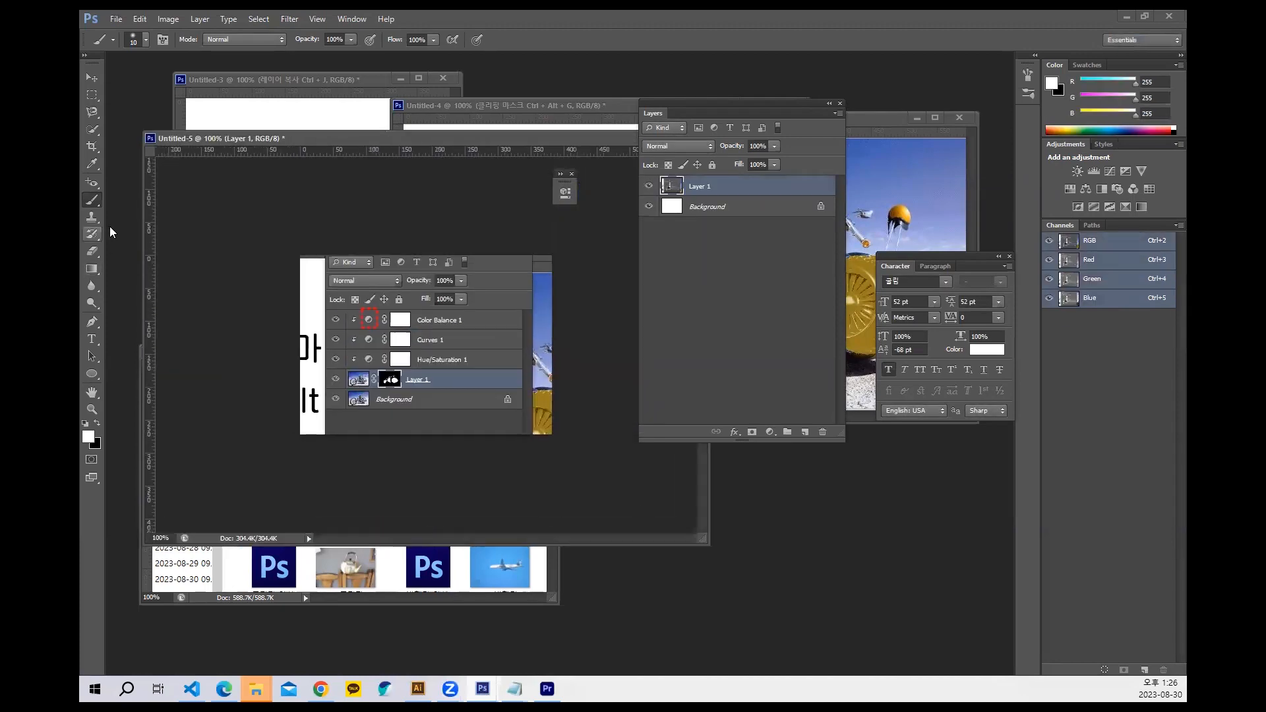
Add the text "더블클릭" at 52 pt over the pasted layer list capture and position it below the outlined thumbnail.
{"action": "left_click", "coordinate": [92, 339]}
{"action": "left_click", "coordinate": [393, 381]}
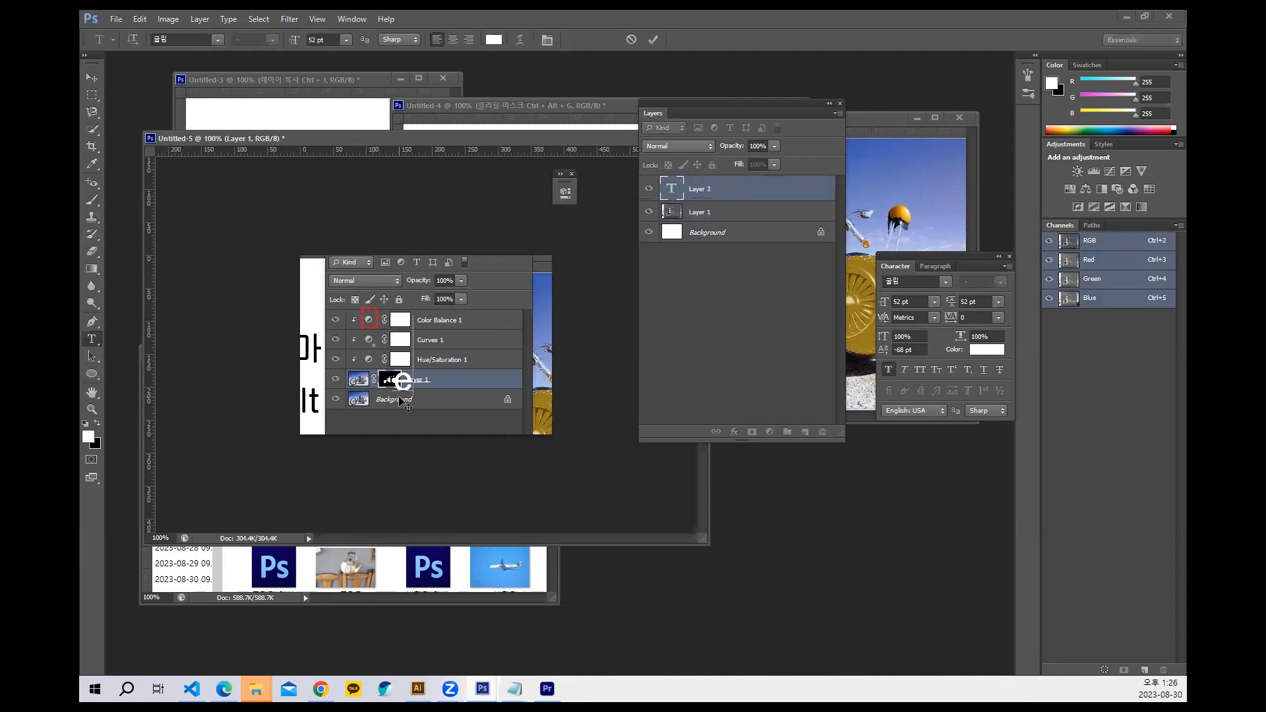
{"action": "type", "text": "e"}
{"action": "key", "text": "BackSpace"}
{"action": "type", "text": "디"}
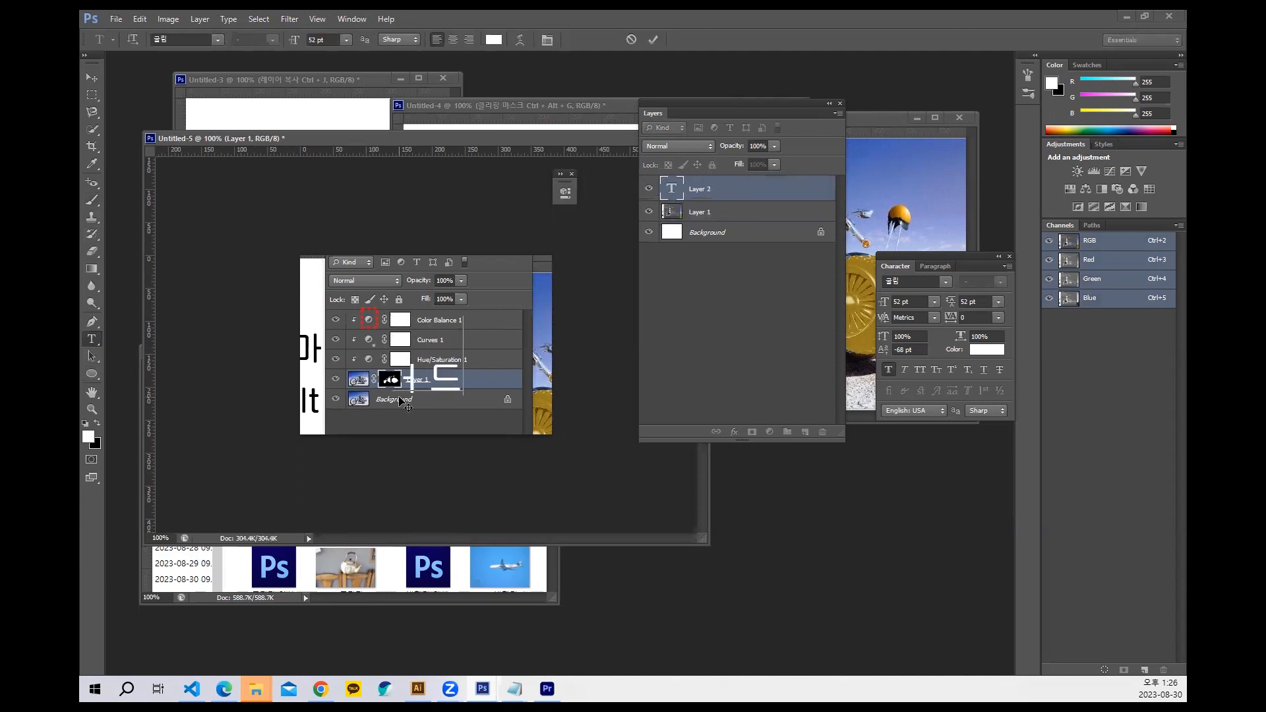
{"action": "type", "text": "블클릭"}
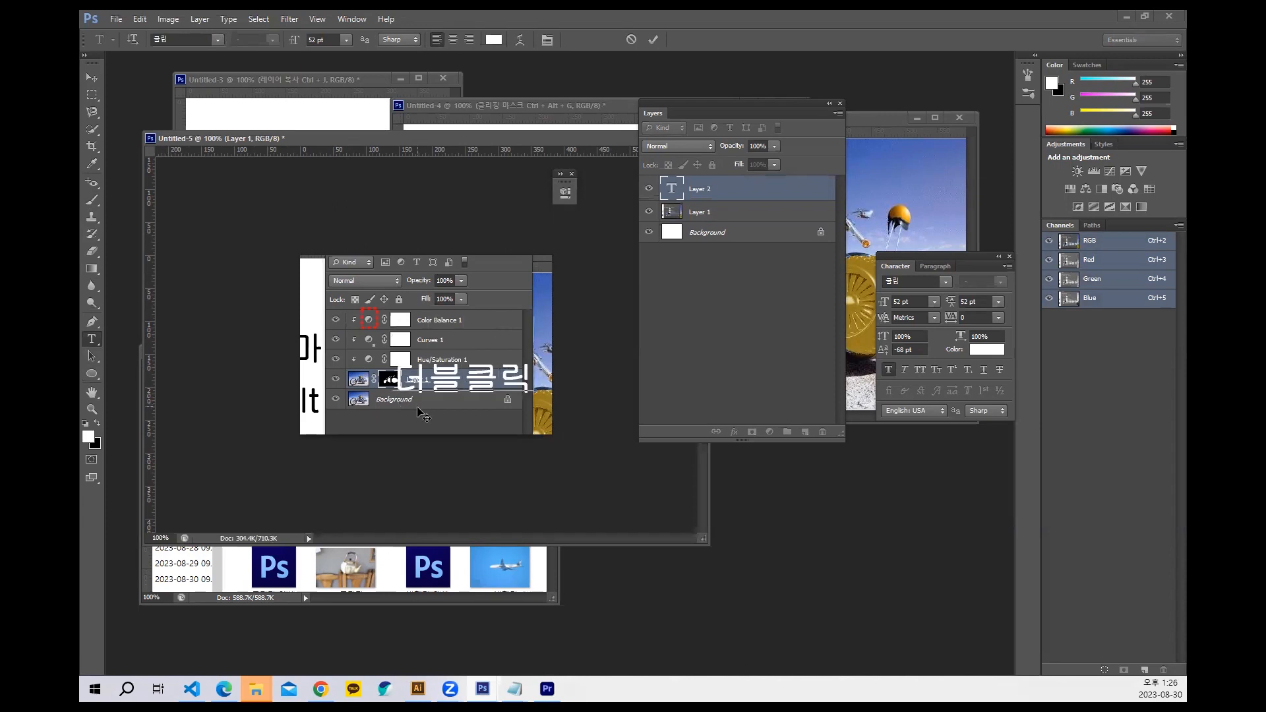
{"action": "left_click_drag", "start_coordinate": [422, 412], "coordinate": [391, 379]}
Recolor the "더블클릭" text to red ff0000 and commit the text.
{"action": "double_click", "coordinate": [394, 341]}
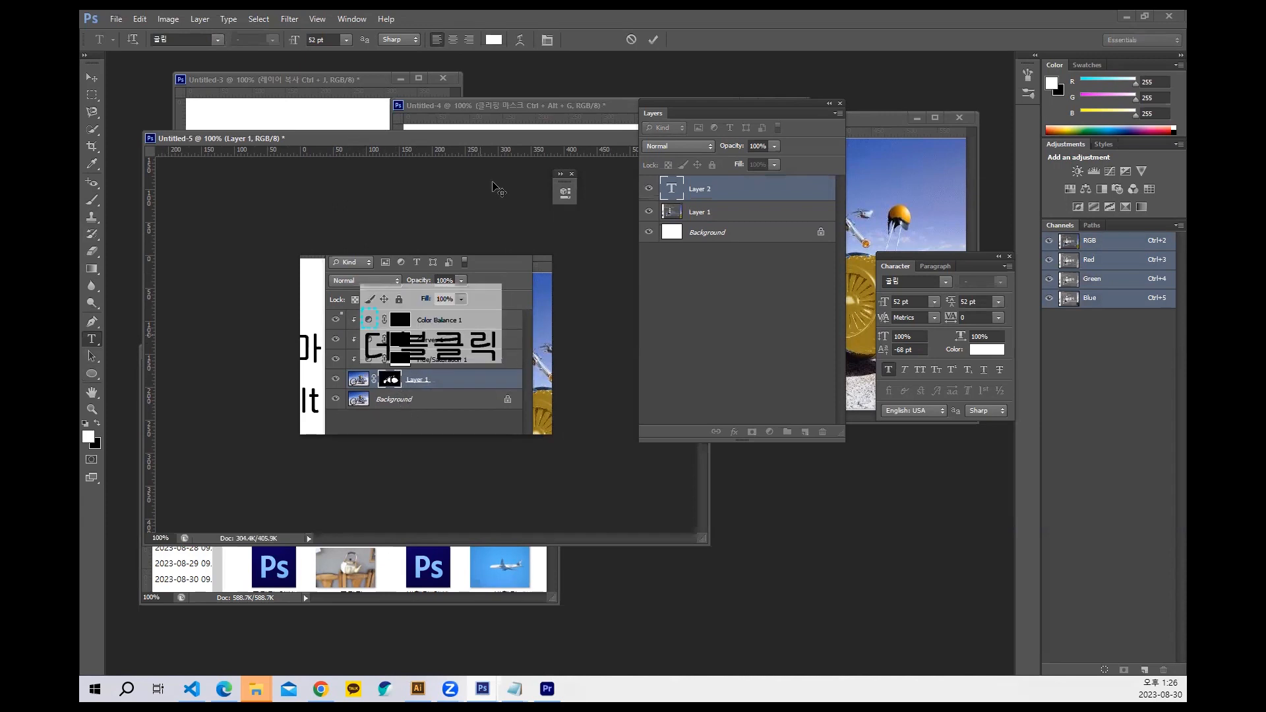
{"action": "left_click", "coordinate": [494, 40]}
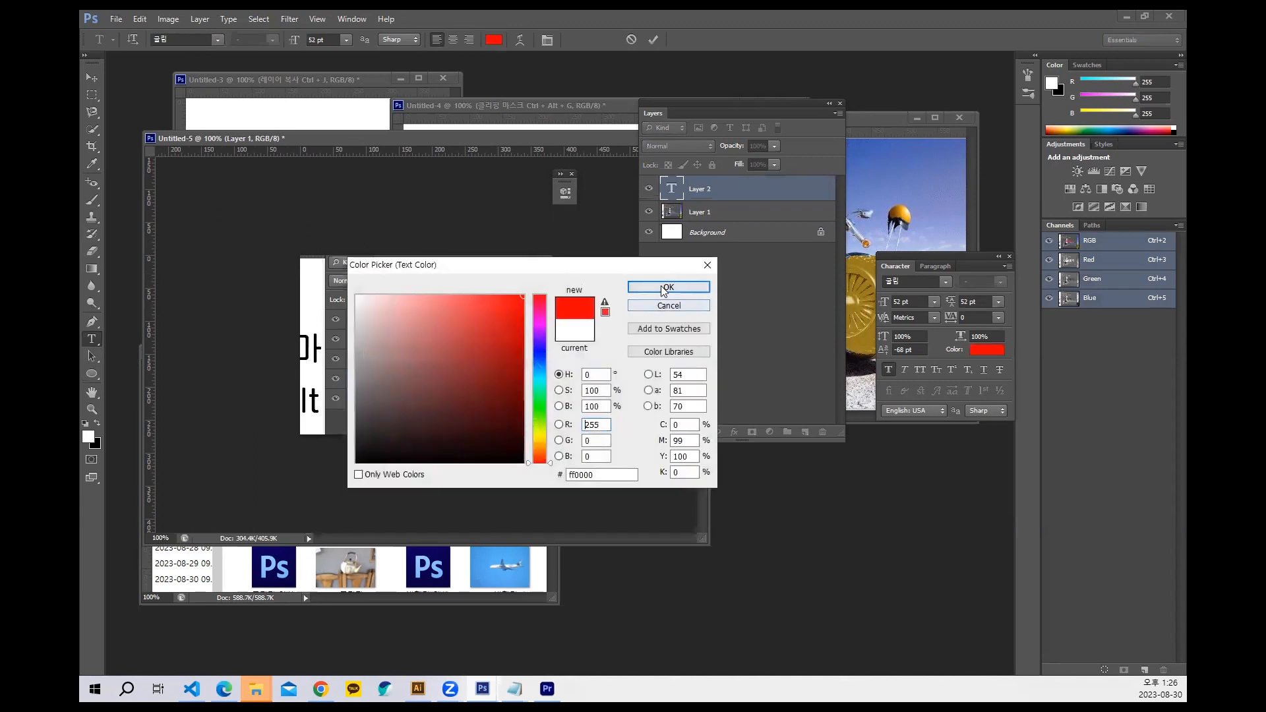
{"action": "left_click", "coordinate": [669, 287]}
{"action": "left_click", "coordinate": [653, 40]}
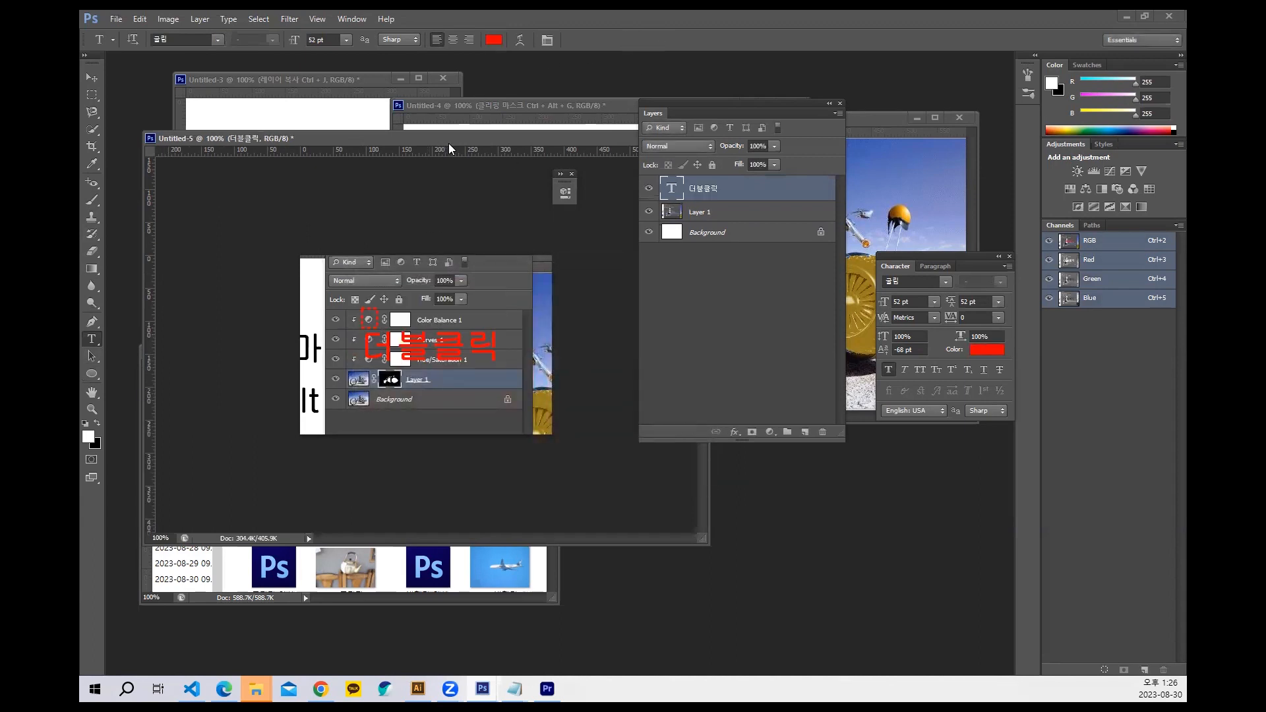
Switch to 01오토바이.jpg and set Color Balance 1's midtones to +67 Cyan-Red and -73 Yellow-Blue.
{"action": "left_click_drag", "start_coordinate": [449, 144], "coordinate": [486, 325]}
{"action": "left_click", "coordinate": [415, 164]}
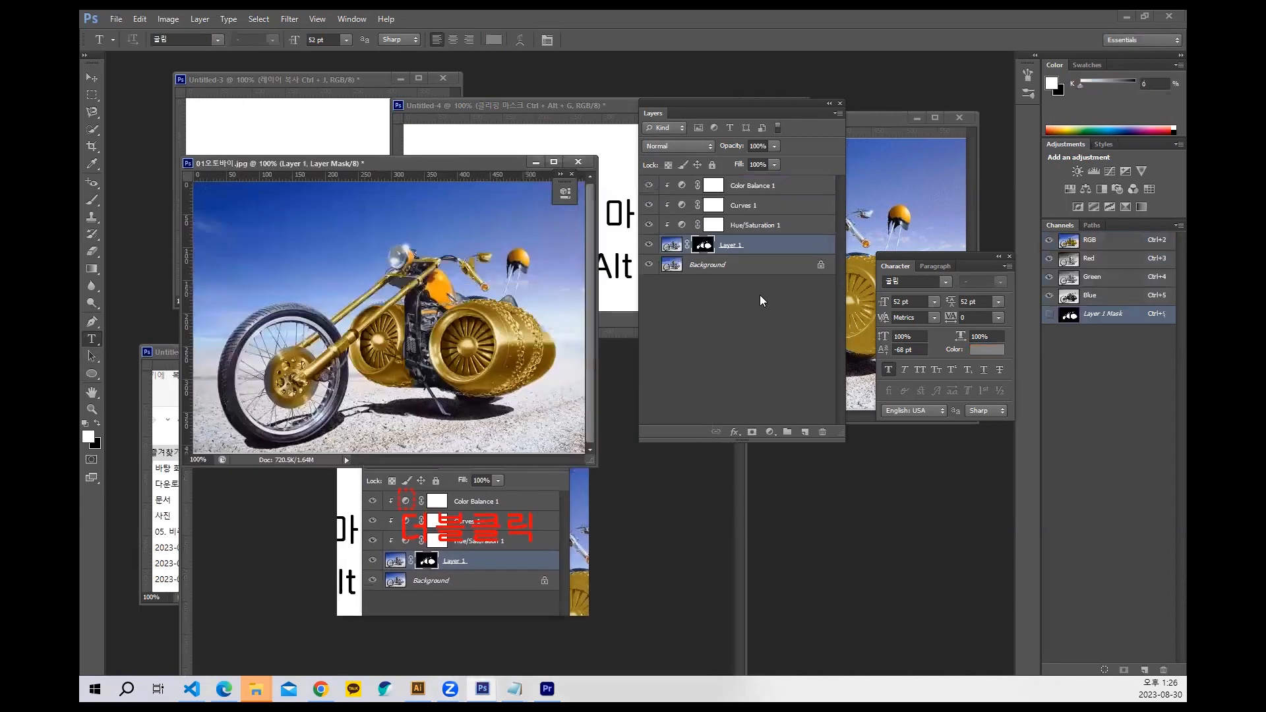
{"action": "double_click", "coordinate": [682, 187]}
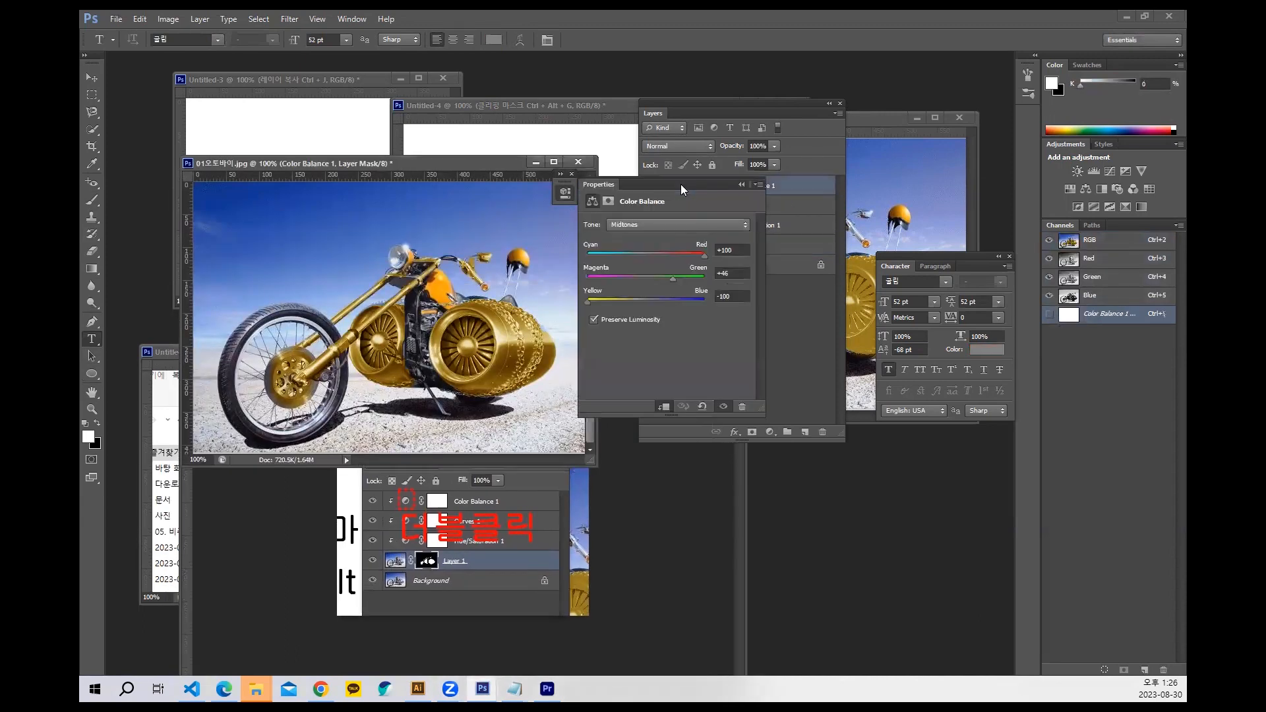
{"action": "left_click_drag", "start_coordinate": [656, 192], "coordinate": [686, 302]}
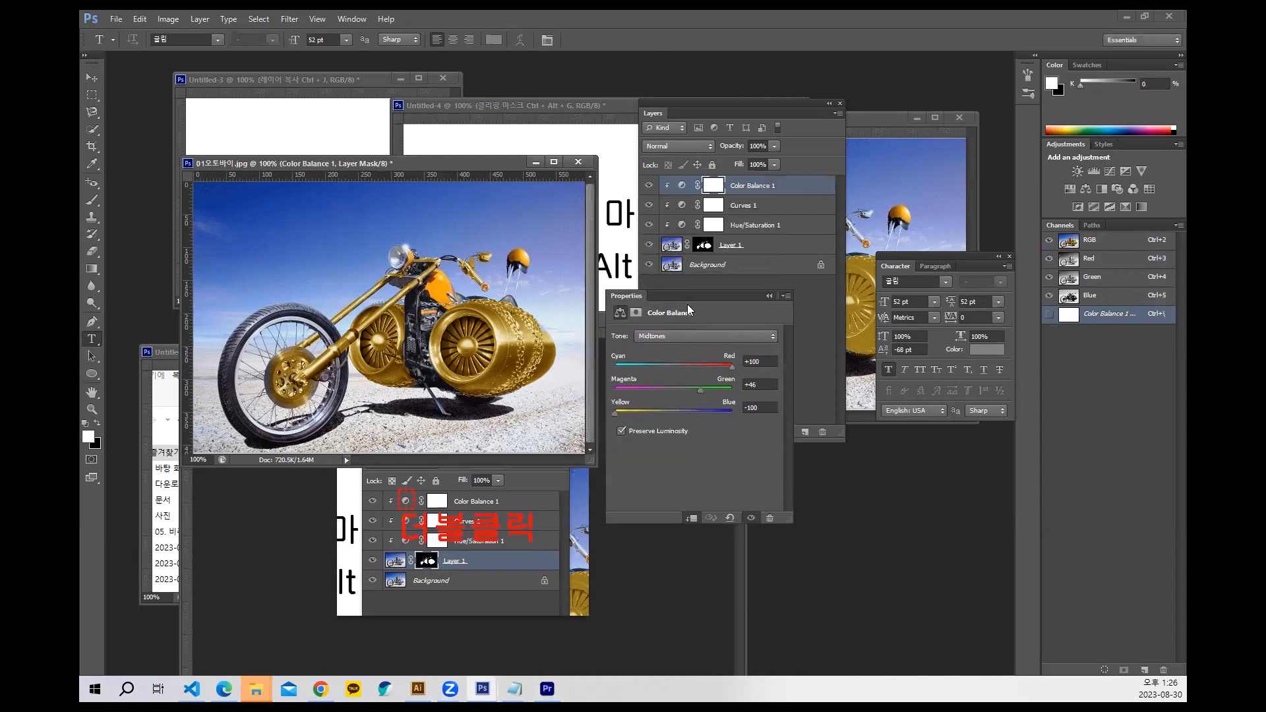
{"action": "mouse_move", "coordinate": [615, 414]}
{"action": "left_mouse_down"}
{"action": "mouse_move", "coordinate": [649, 414]}
{"action": "mouse_move", "coordinate": [621, 419]}
{"action": "mouse_move", "coordinate": [631, 416]}
{"action": "left_mouse_up"}
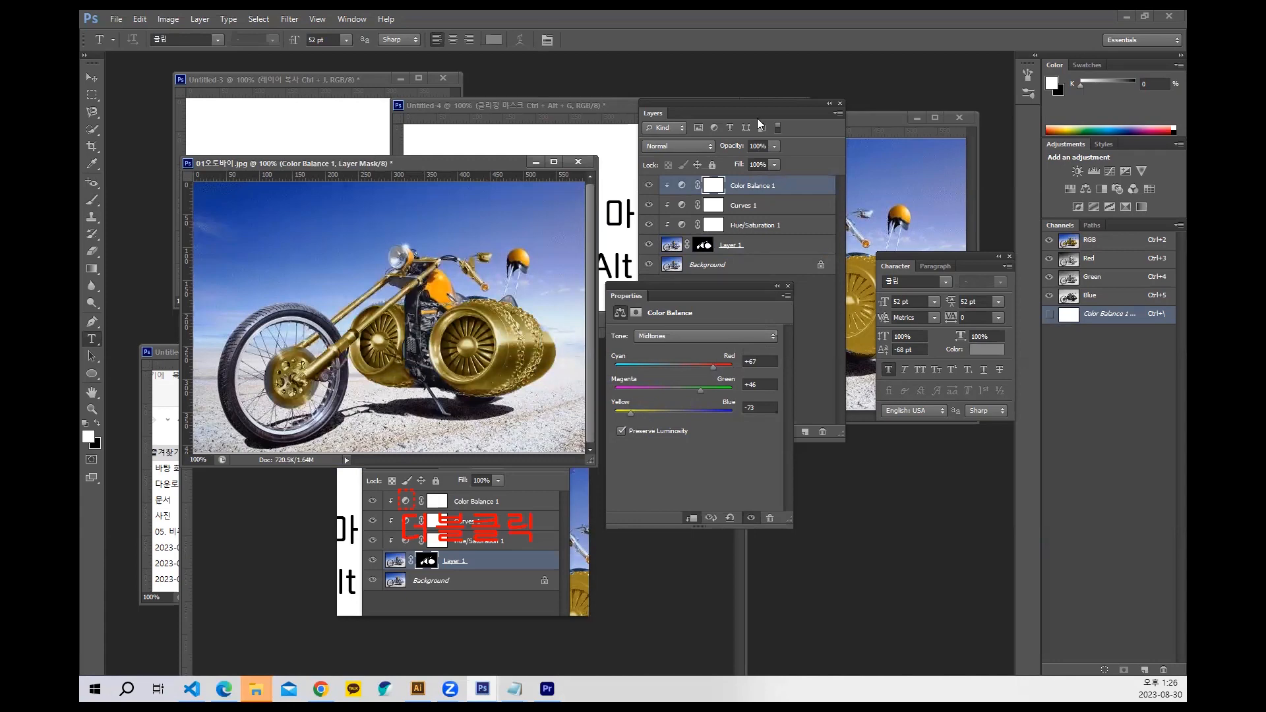
Open the Curves 1 settings, move the layer list off the graph and adjust the curve slightly.
{"action": "left_click", "coordinate": [736, 116]}
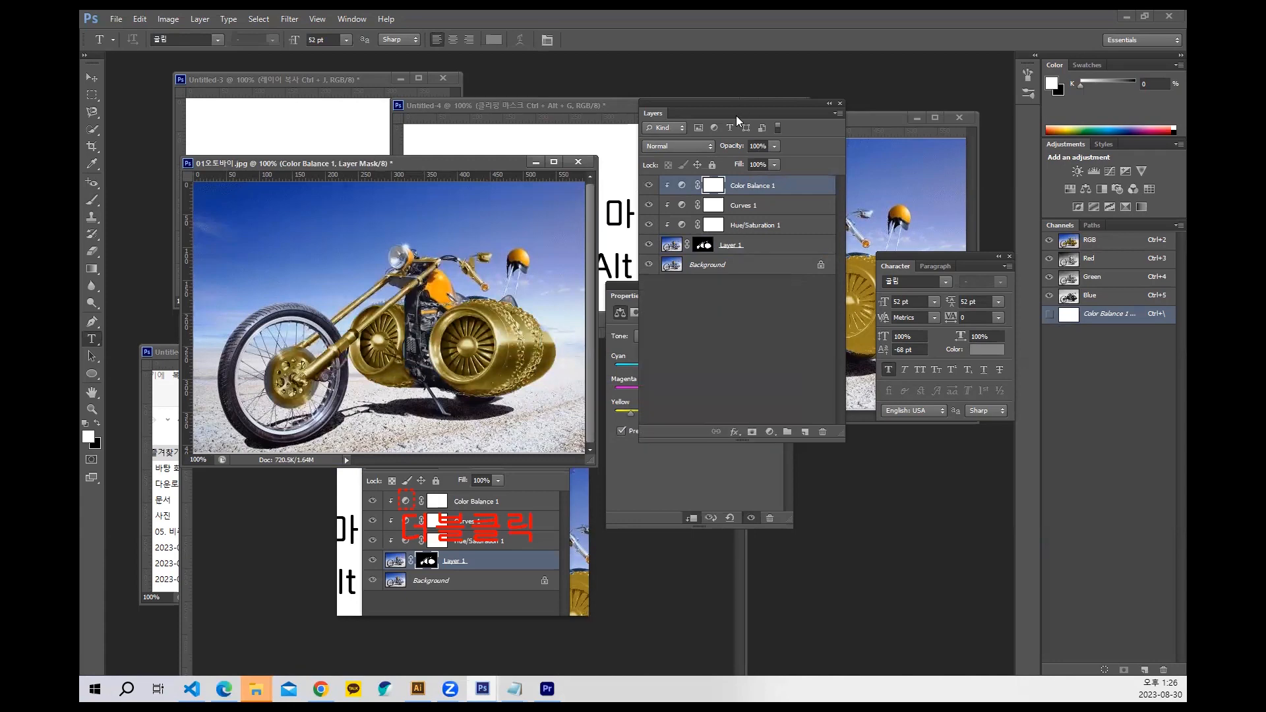
{"action": "double_click", "coordinate": [682, 207]}
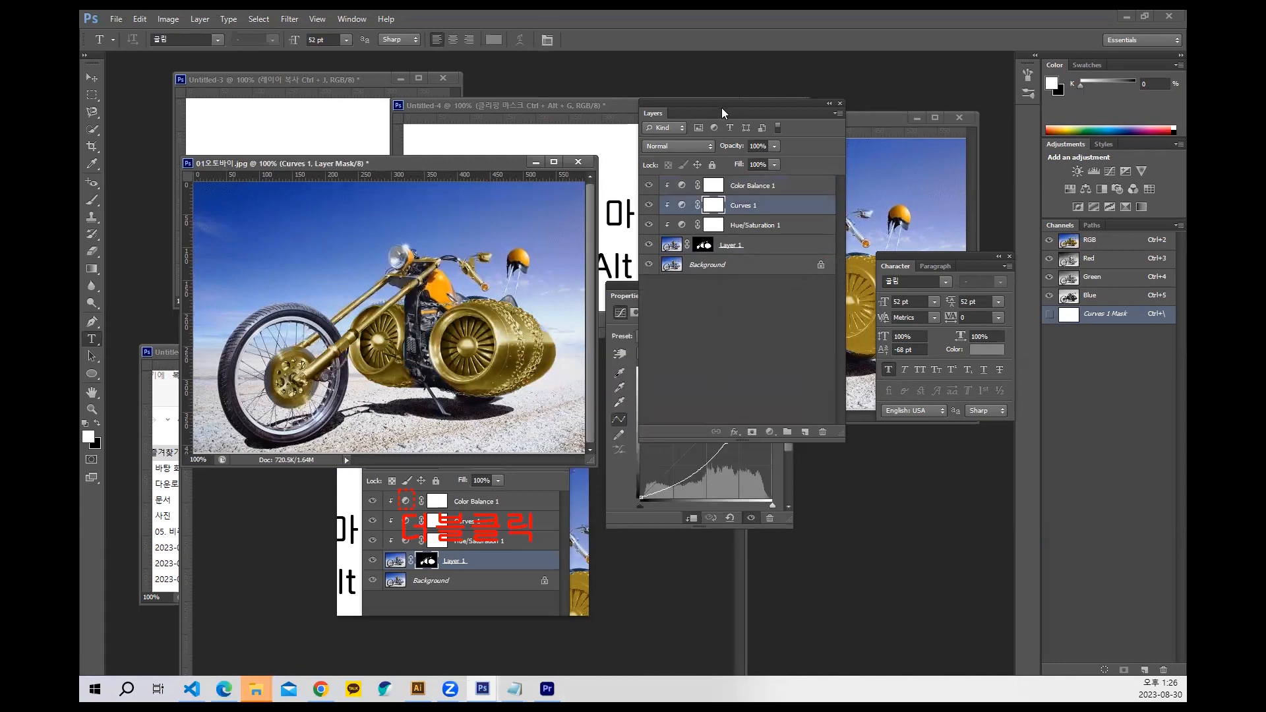
{"action": "left_click_drag", "start_coordinate": [721, 108], "coordinate": [877, 100]}
{"action": "left_click_drag", "start_coordinate": [719, 448], "coordinate": [722, 449]}
In the Untitled-5 note document, add the red text "수정시" just above "더블클릭" and commit it.
{"action": "left_click", "coordinate": [516, 580]}
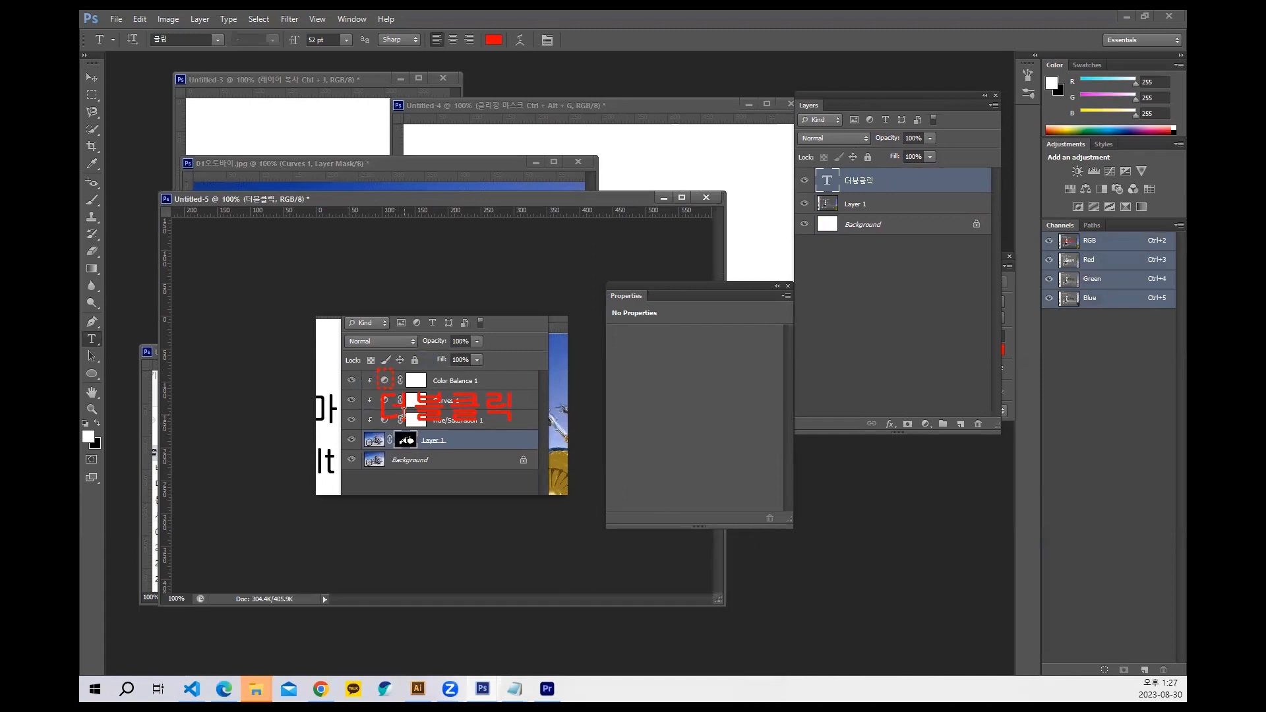
{"action": "left_click", "coordinate": [405, 337]}
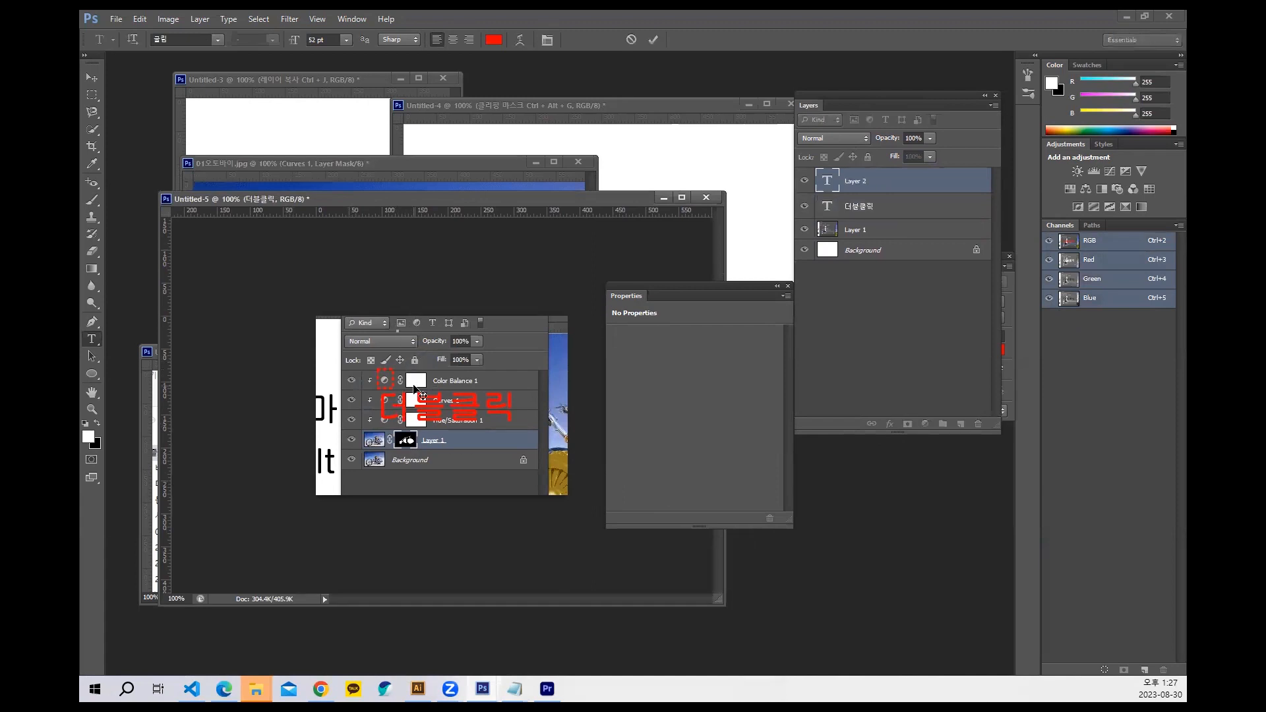
{"action": "type", "text": "수정시"}
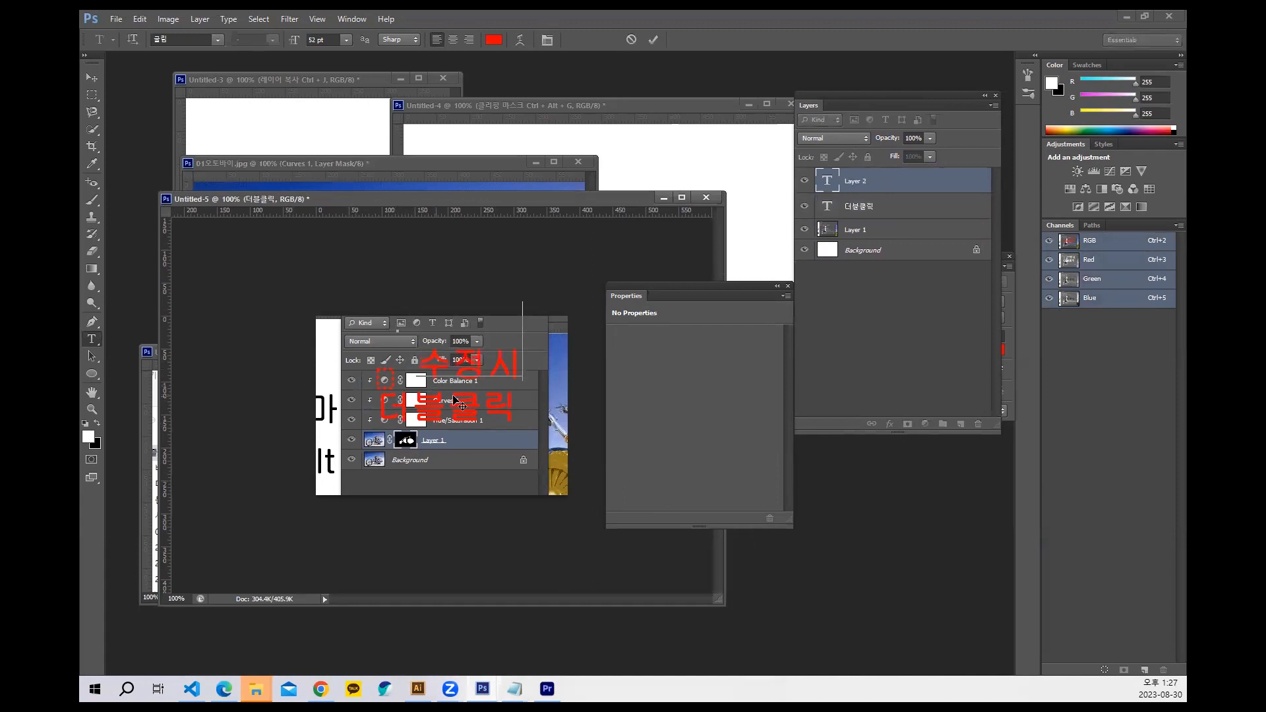
{"action": "left_click_drag", "start_coordinate": [429, 391], "coordinate": [398, 377]}
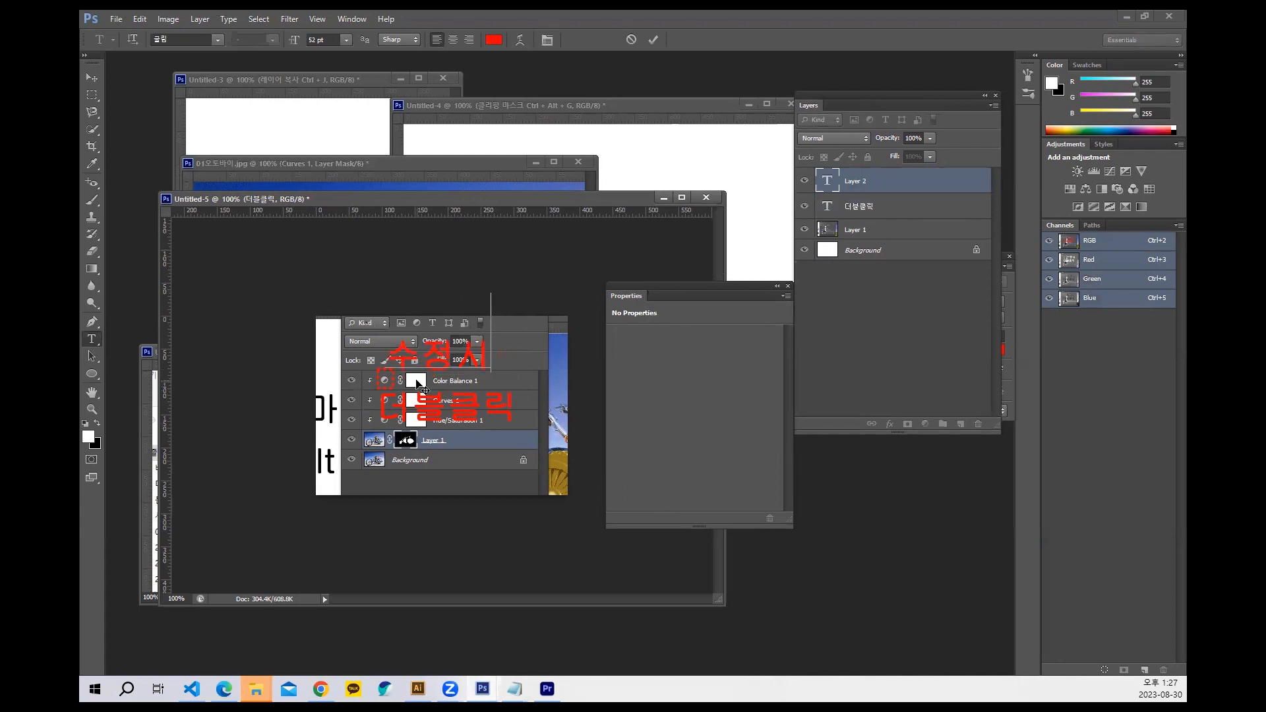
{"action": "left_click", "coordinate": [653, 40]}
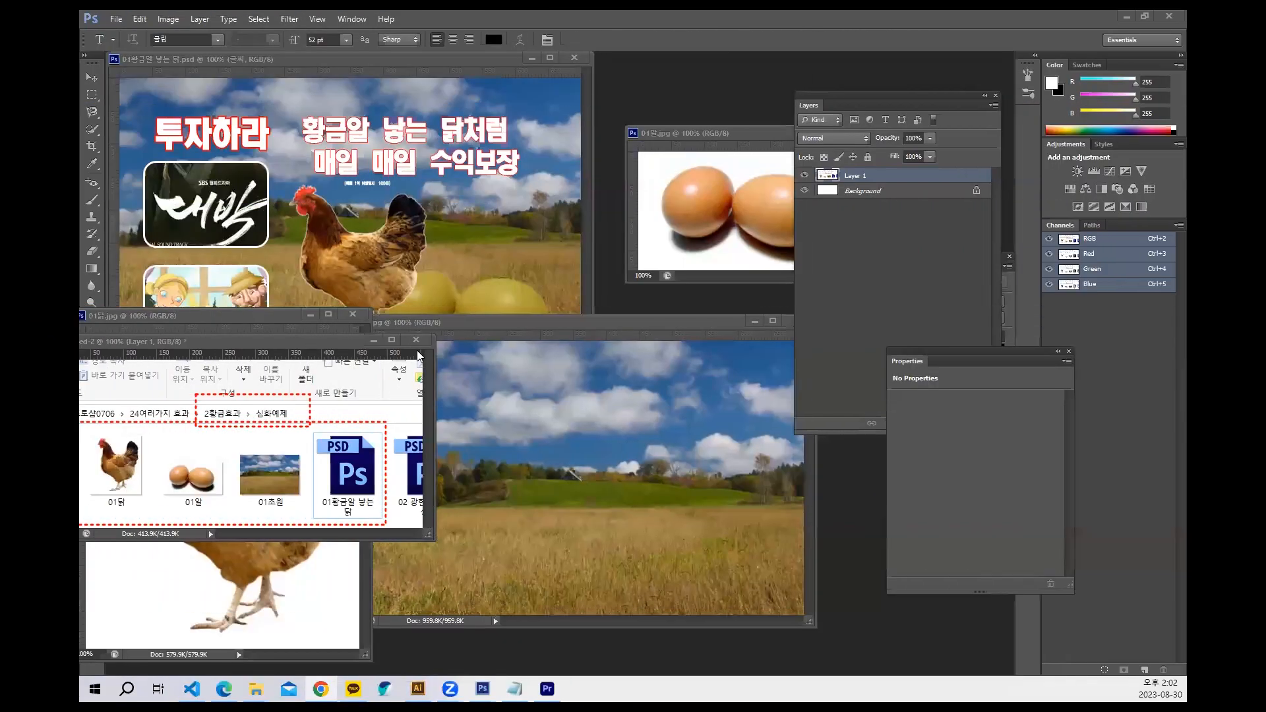
Close the Untitled-2 capture without saving and arrange the hen, meadow and egg image windows so each is accessible.
{"action": "left_click", "coordinate": [416, 339]}
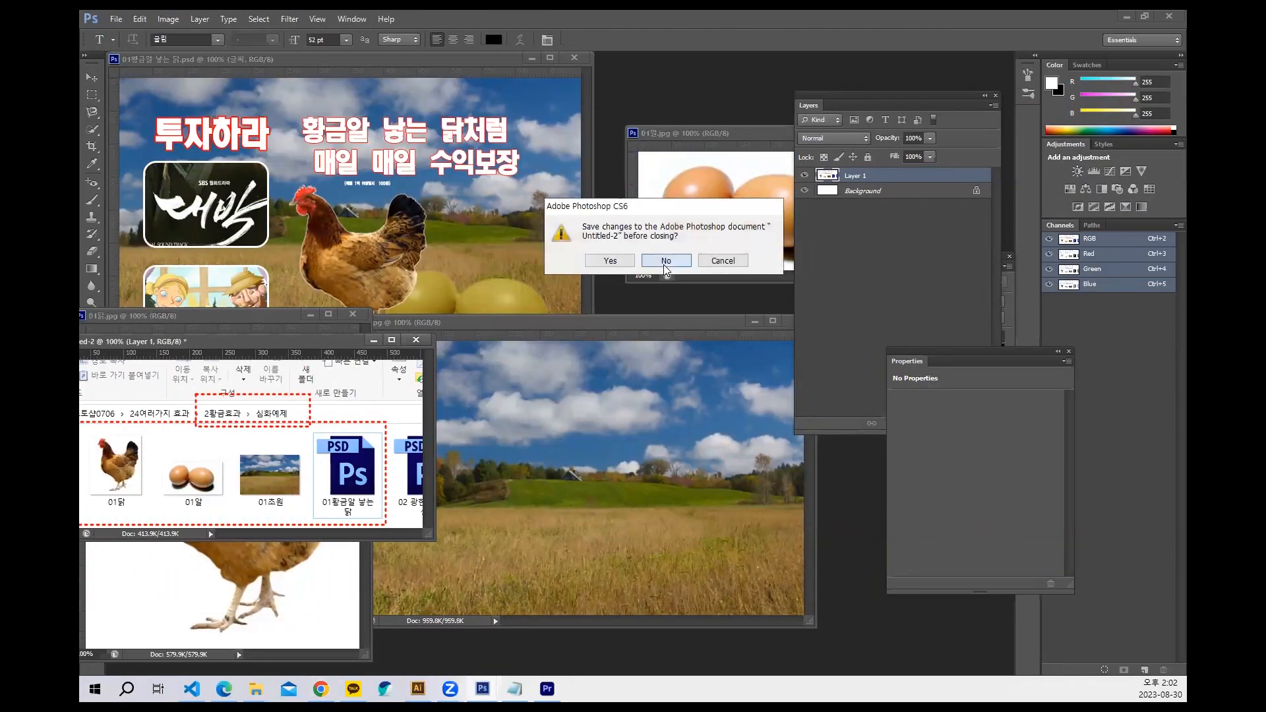
{"action": "left_click", "coordinate": [664, 265]}
{"action": "left_click_drag", "start_coordinate": [263, 317], "coordinate": [455, 426]}
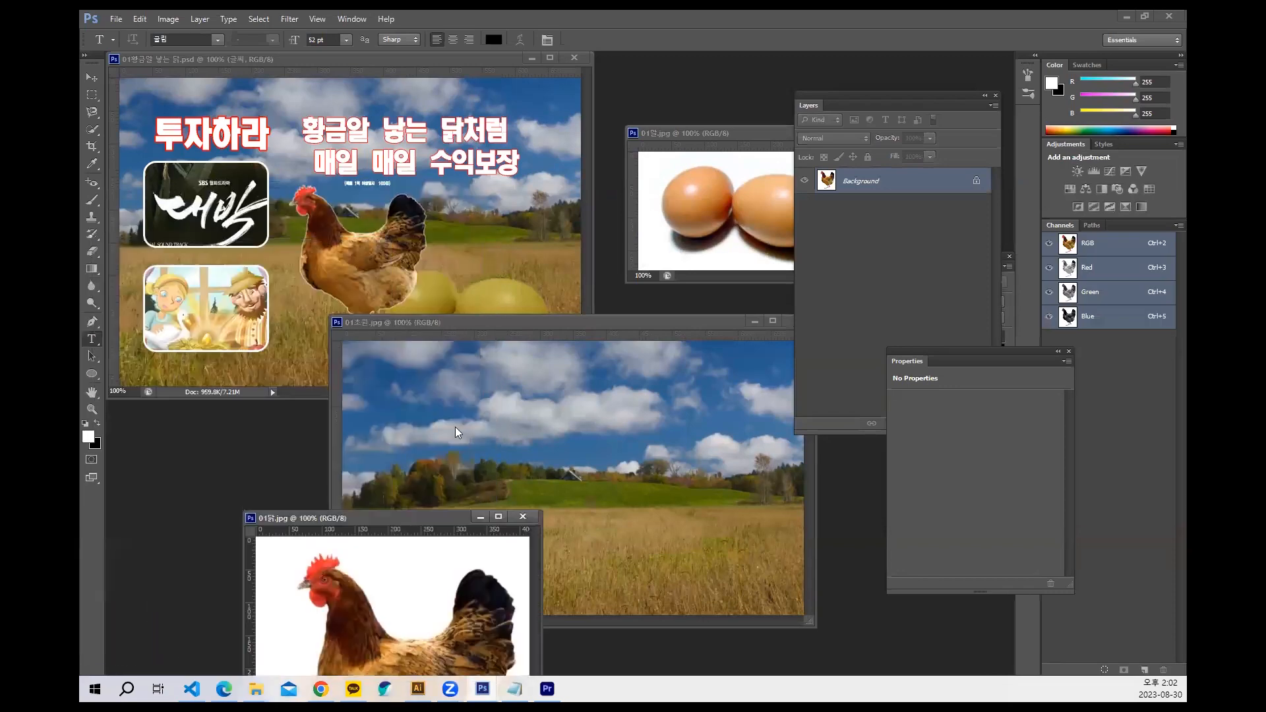
{"action": "left_click_drag", "start_coordinate": [309, 240], "coordinate": [319, 280]}
{"action": "left_click", "coordinate": [617, 323]}
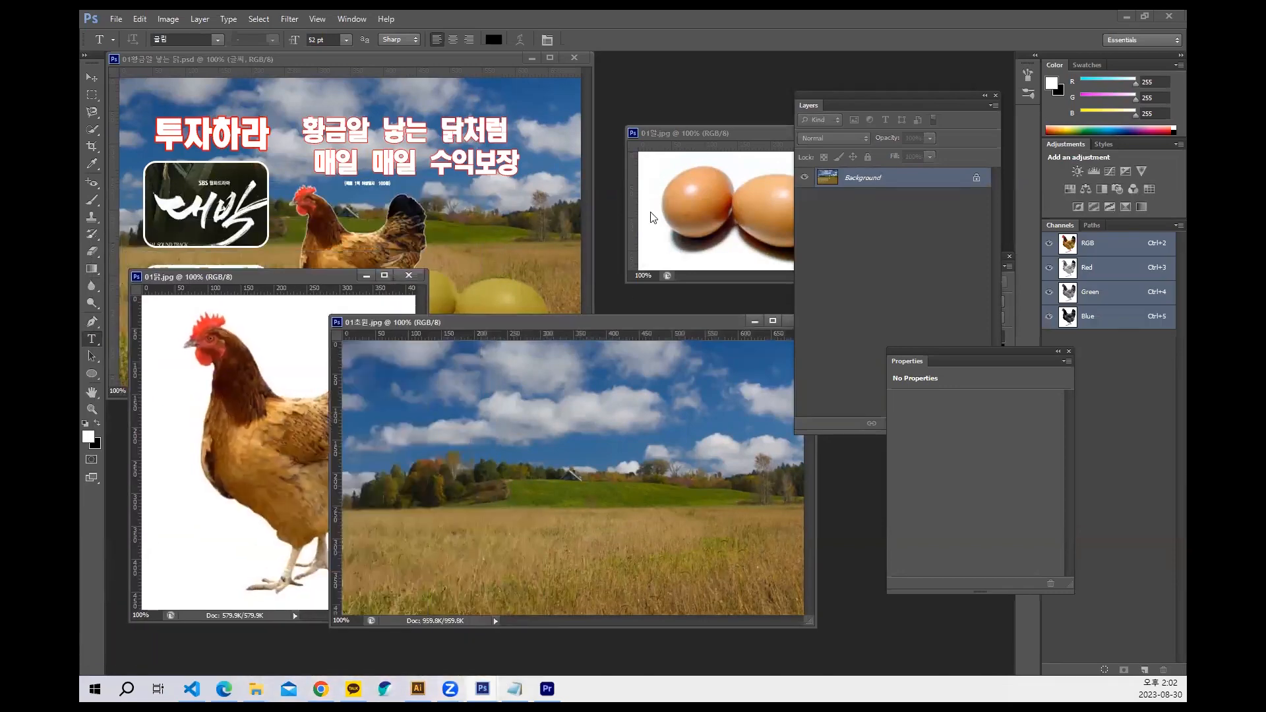
{"action": "left_click_drag", "start_coordinate": [715, 136], "coordinate": [545, 113]}
{"action": "left_click_drag", "start_coordinate": [515, 324], "coordinate": [507, 299]}
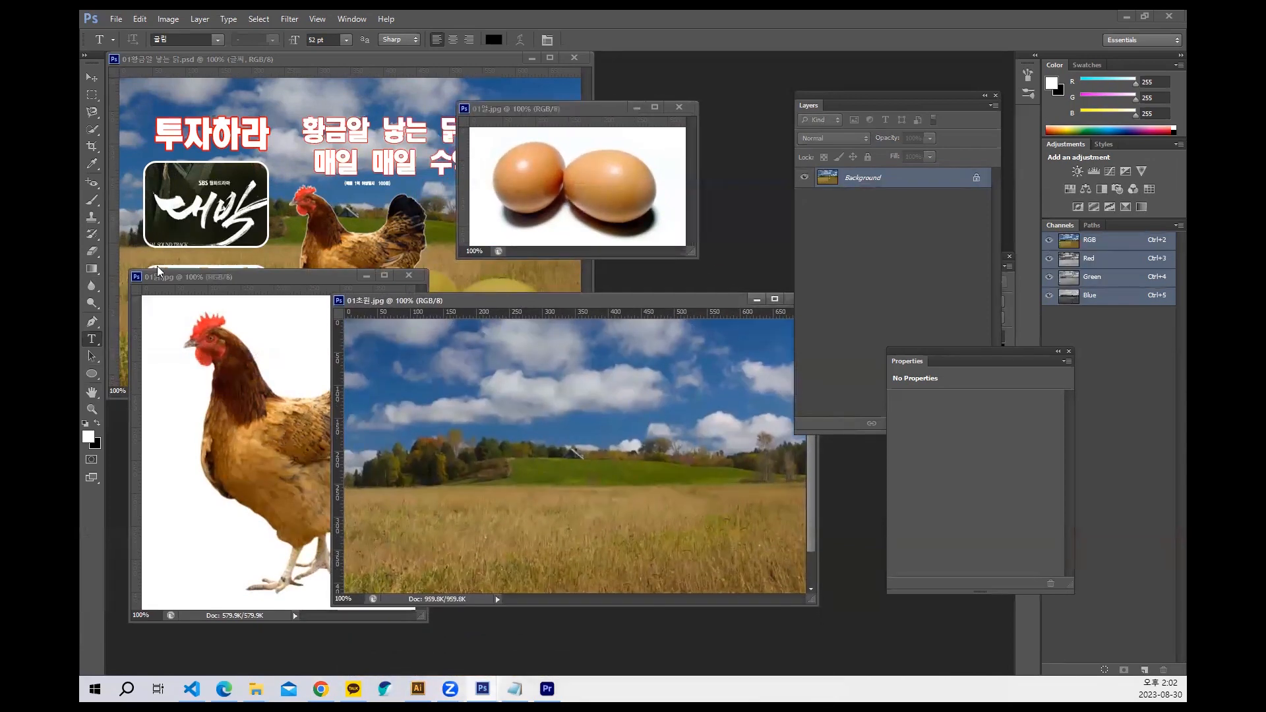
Select both eggs in 01알.jpg with the Quick Selection tool.
{"action": "left_click", "coordinate": [91, 129]}
{"action": "left_click", "coordinate": [527, 159]}
{"action": "left_click_drag", "start_coordinate": [522, 178], "coordinate": [531, 185]}
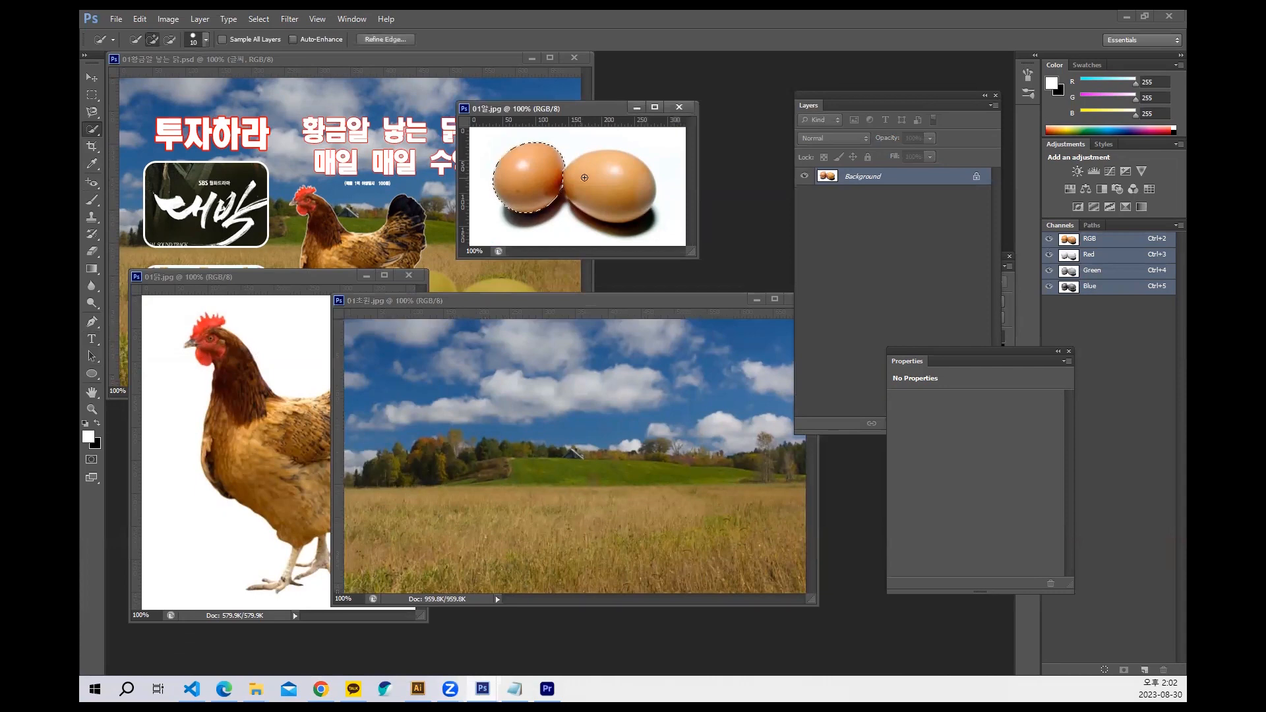
{"action": "left_click", "coordinate": [620, 185]}
Move the selected eggs into 01초원.jpg, place them on the grass field, and close 01알.jpg.
{"action": "left_click", "coordinate": [92, 77]}
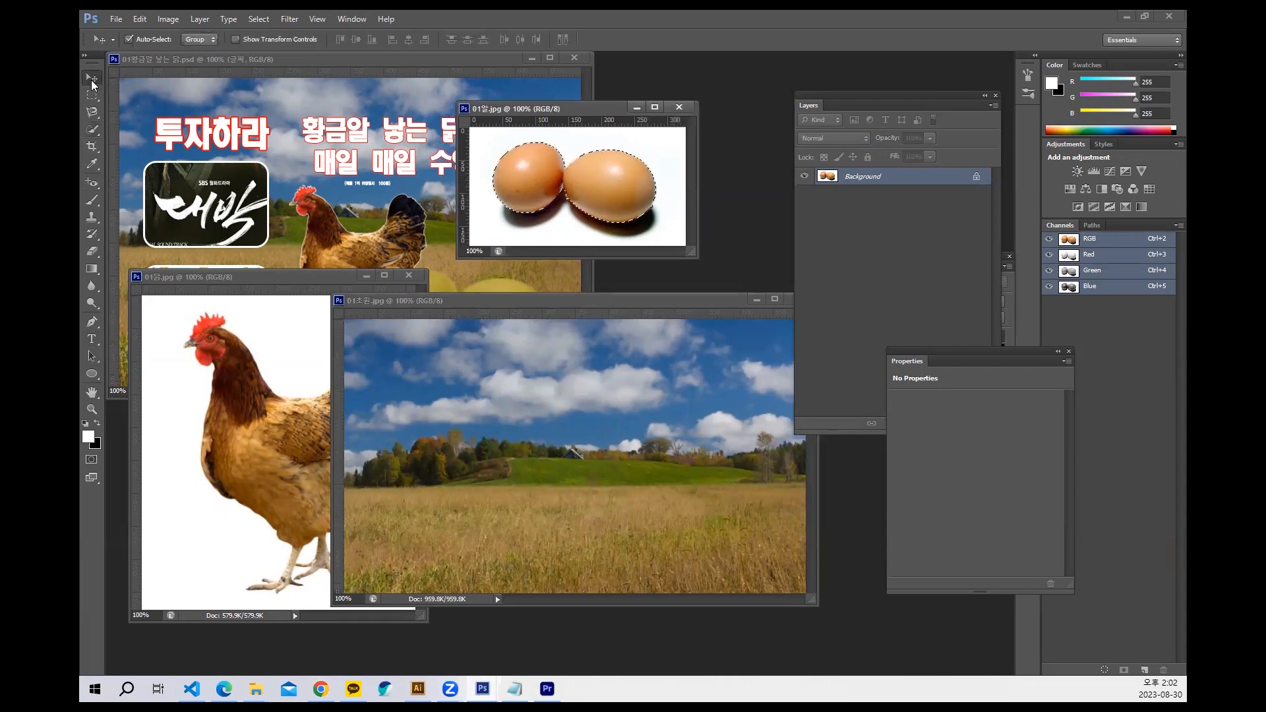
{"action": "left_click_drag", "start_coordinate": [594, 185], "coordinate": [724, 461]}
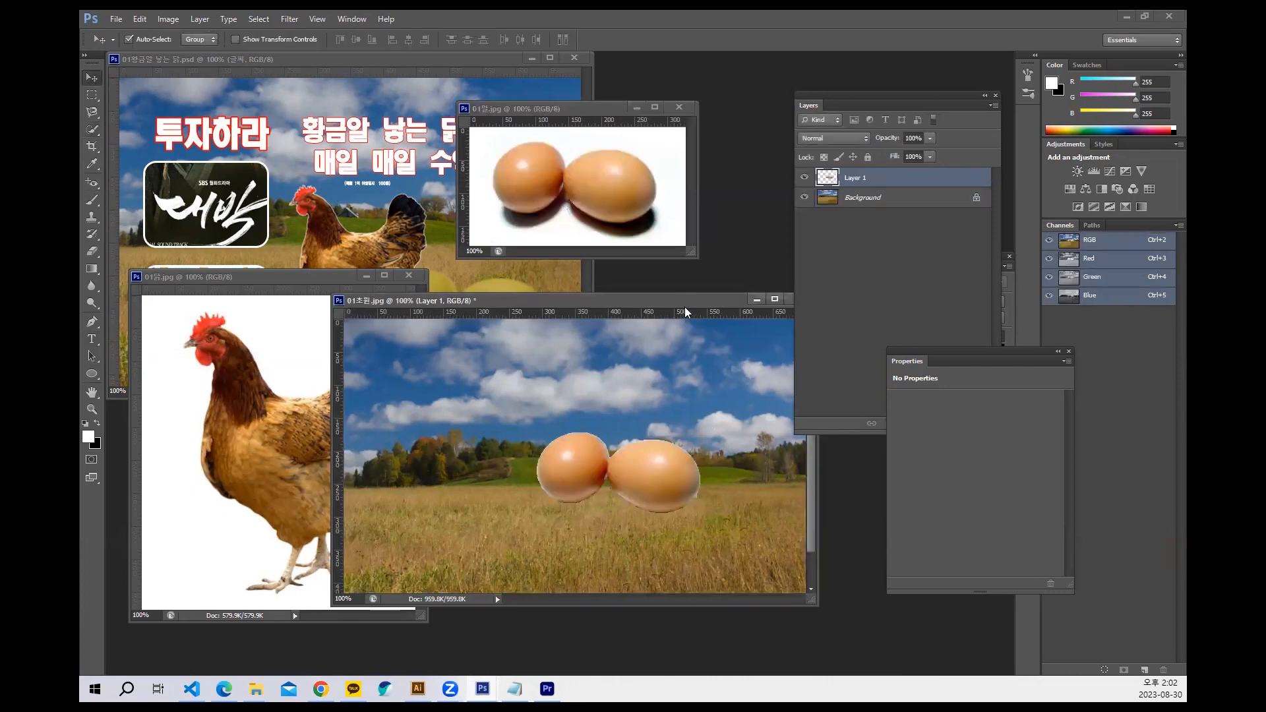
{"action": "left_click_drag", "start_coordinate": [705, 301], "coordinate": [634, 225]}
{"action": "left_click_drag", "start_coordinate": [592, 398], "coordinate": [644, 457]}
{"action": "left_click", "coordinate": [679, 108]}
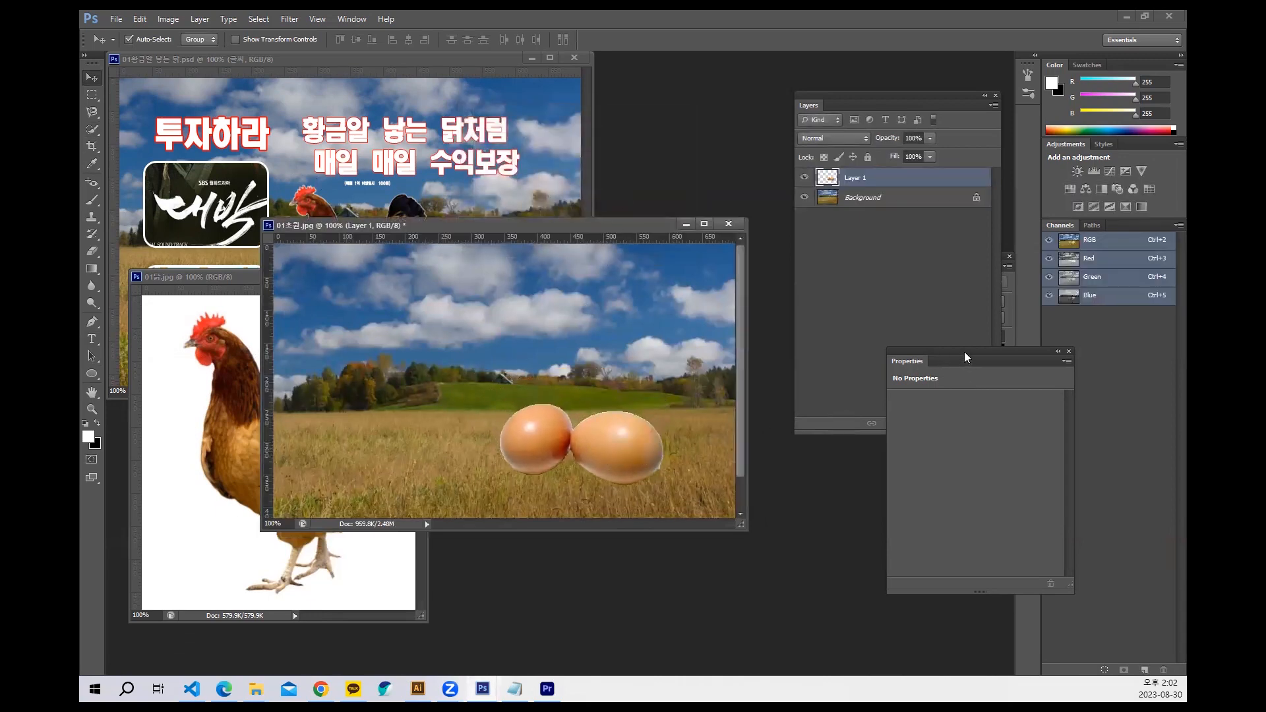
Clear the adjustment properties away from the layer list and fine-tune the eggs' position on the meadow.
{"action": "left_click_drag", "start_coordinate": [965, 358], "coordinate": [964, 467]}
{"action": "left_click_drag", "start_coordinate": [615, 459], "coordinate": [647, 457]}
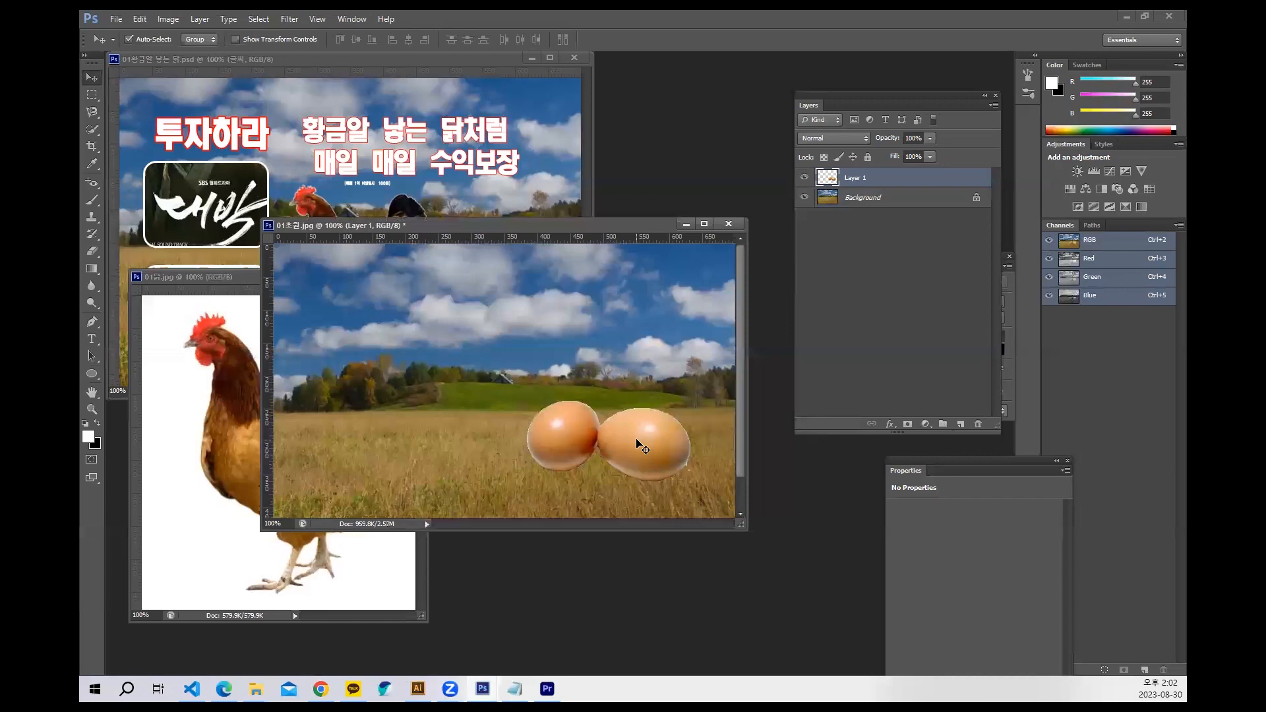
{"action": "left_click_drag", "start_coordinate": [642, 448], "coordinate": [638, 448]}
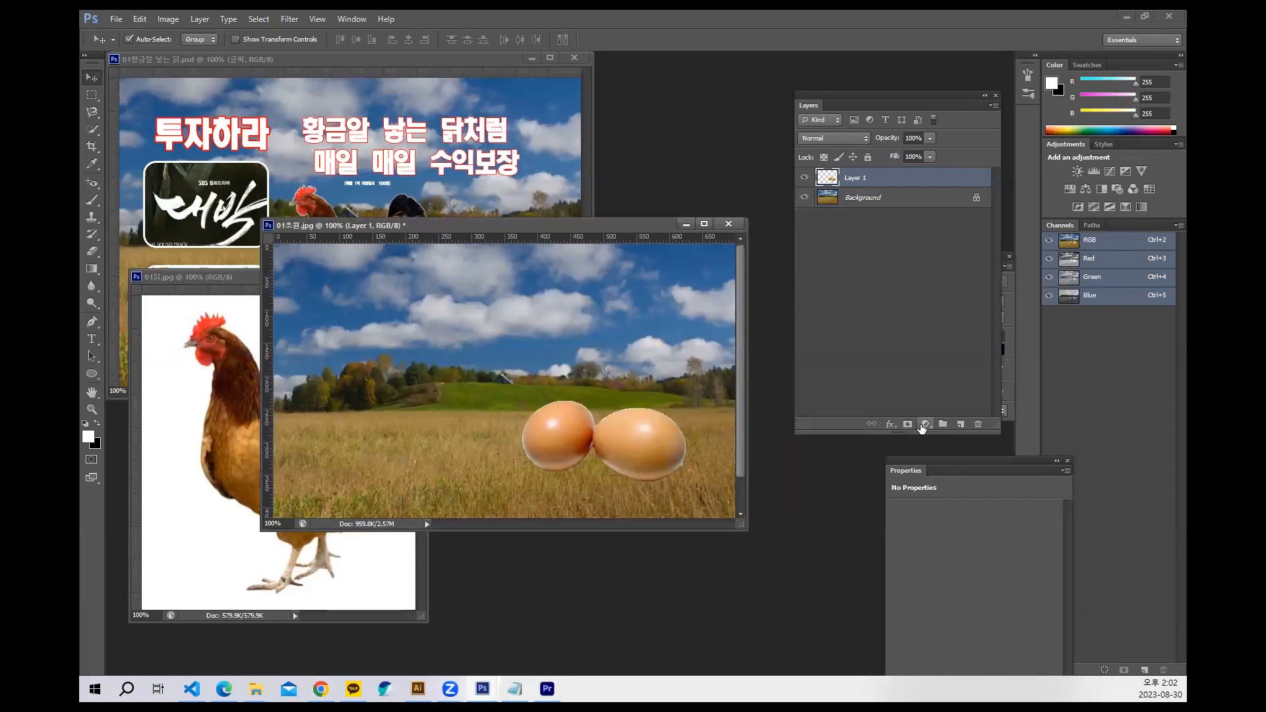
Add a Hue/Saturation adjustment layer above the eggs with Saturation set to -100.
{"action": "left_click", "coordinate": [925, 425]}
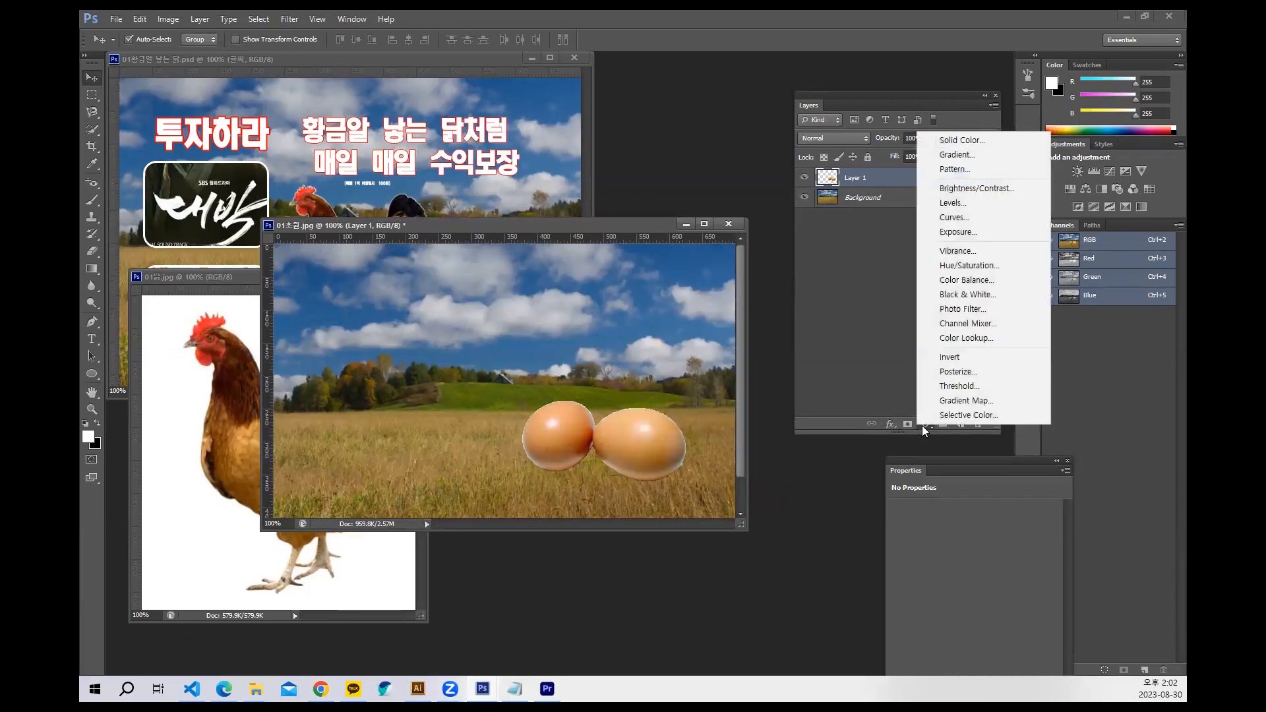
{"action": "left_click", "coordinate": [969, 266]}
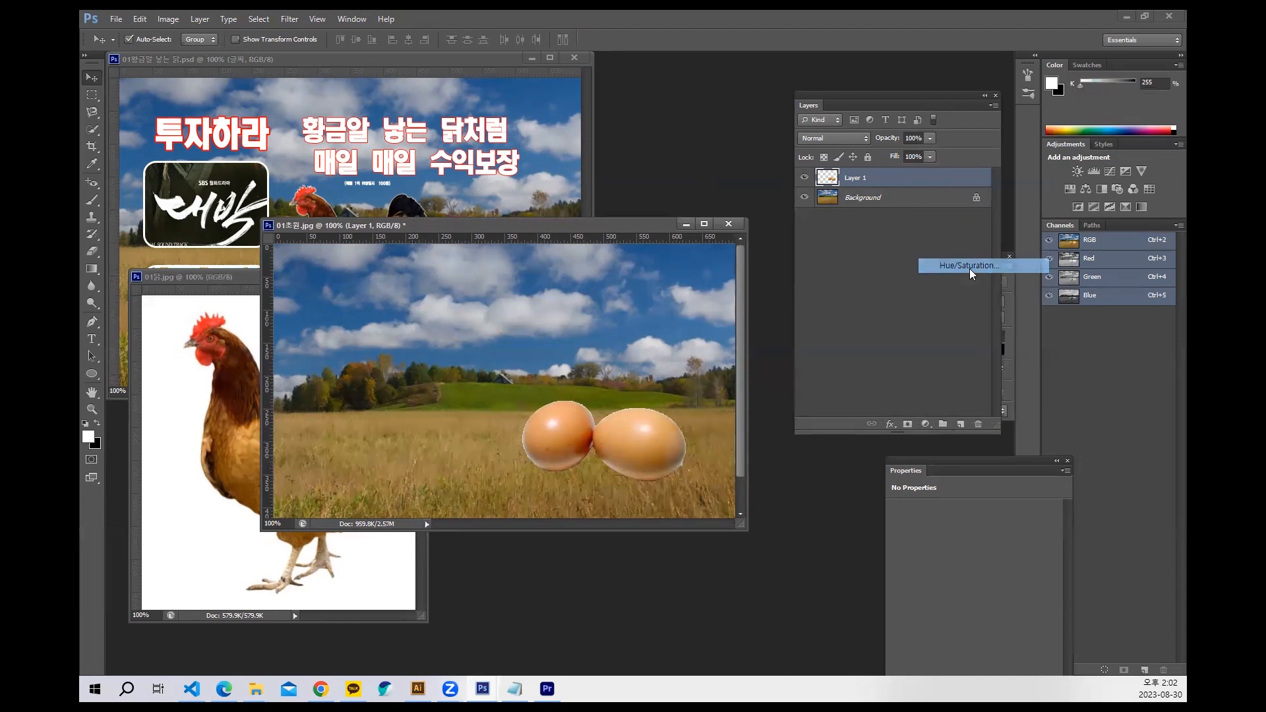
{"action": "left_click_drag", "start_coordinate": [974, 588], "coordinate": [853, 587]}
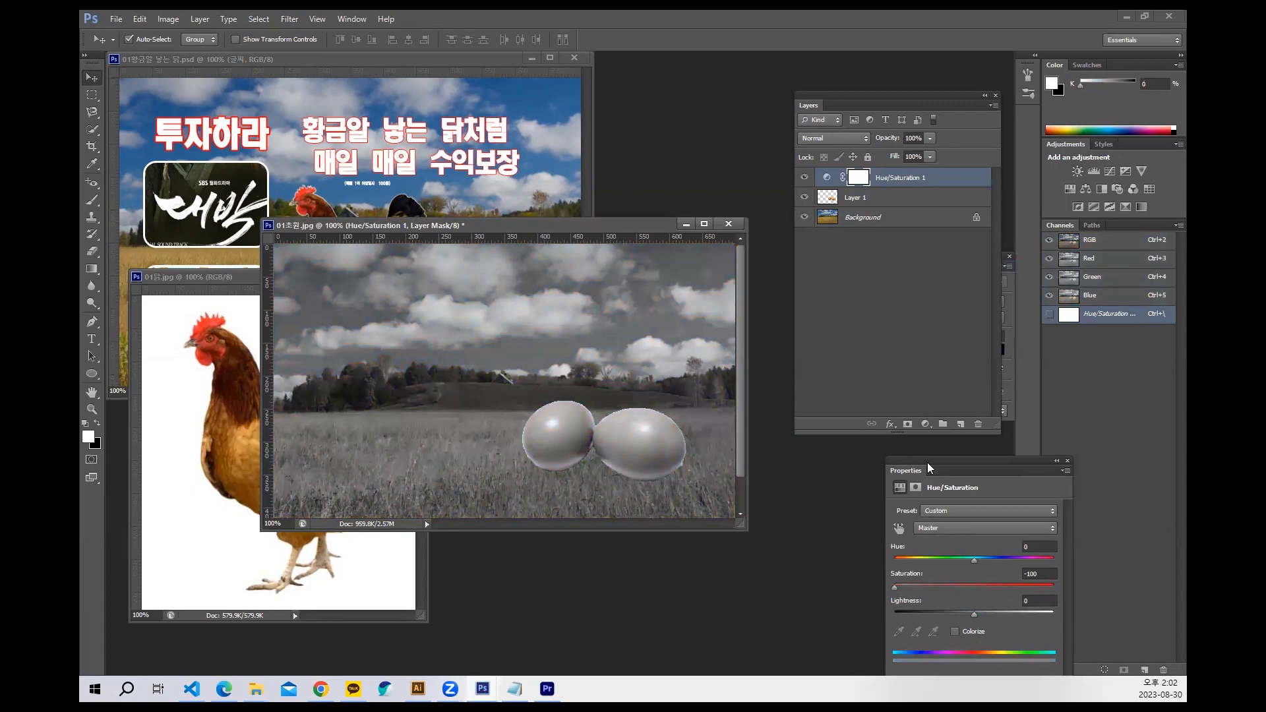
Clip the Hue/Saturation 1 layer to the egg layer so it affects only the eggs.
{"action": "left_click", "coordinate": [883, 323]}
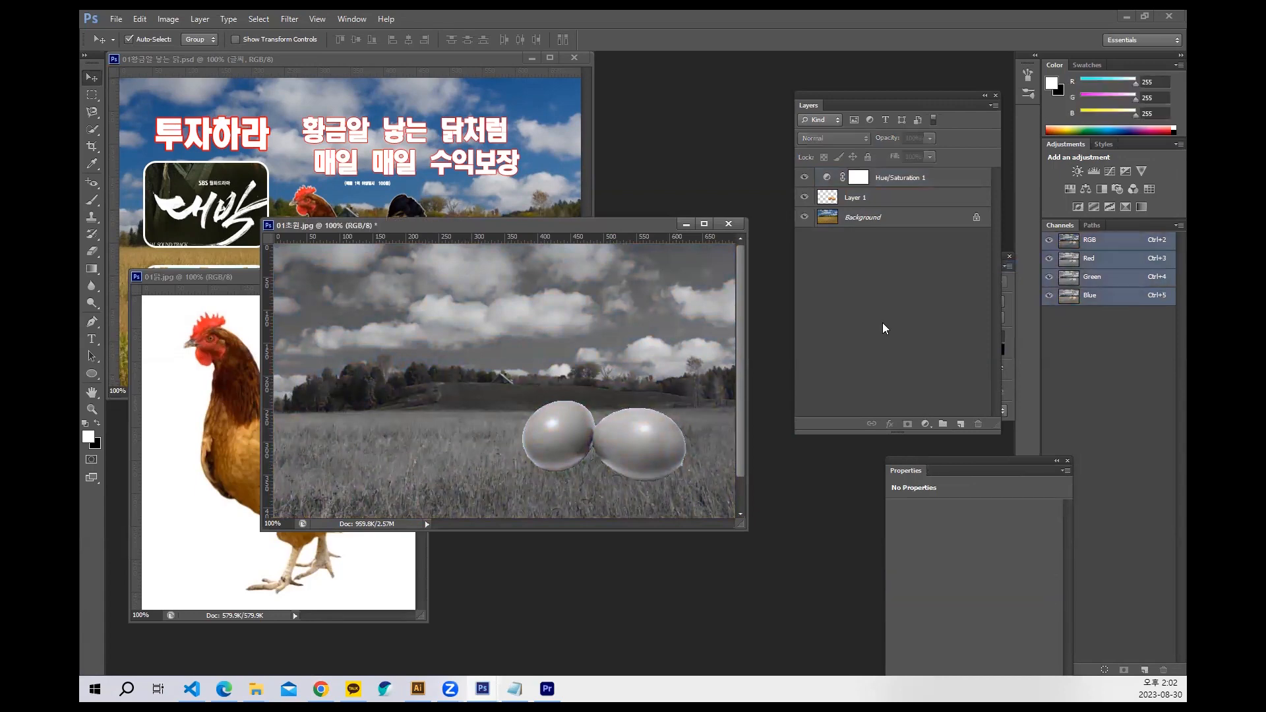
{"action": "left_click", "coordinate": [901, 179]}
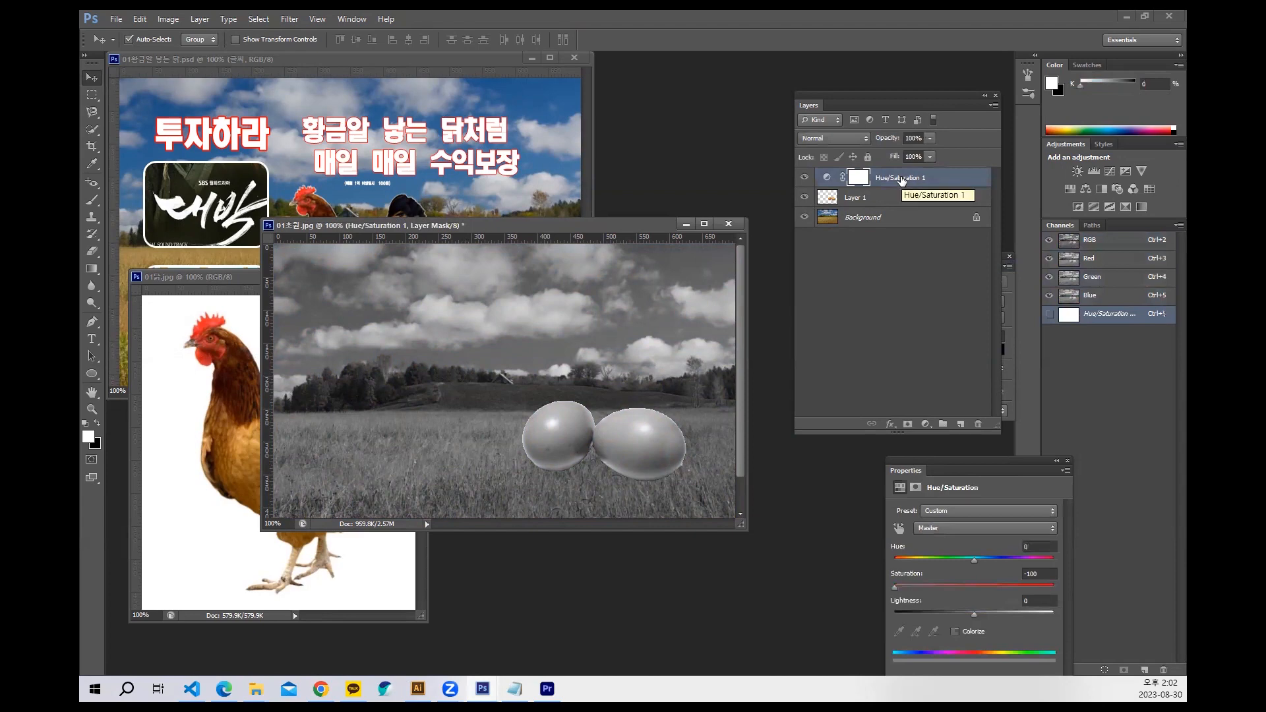
{"action": "key", "text": "ctrl+alt+g"}
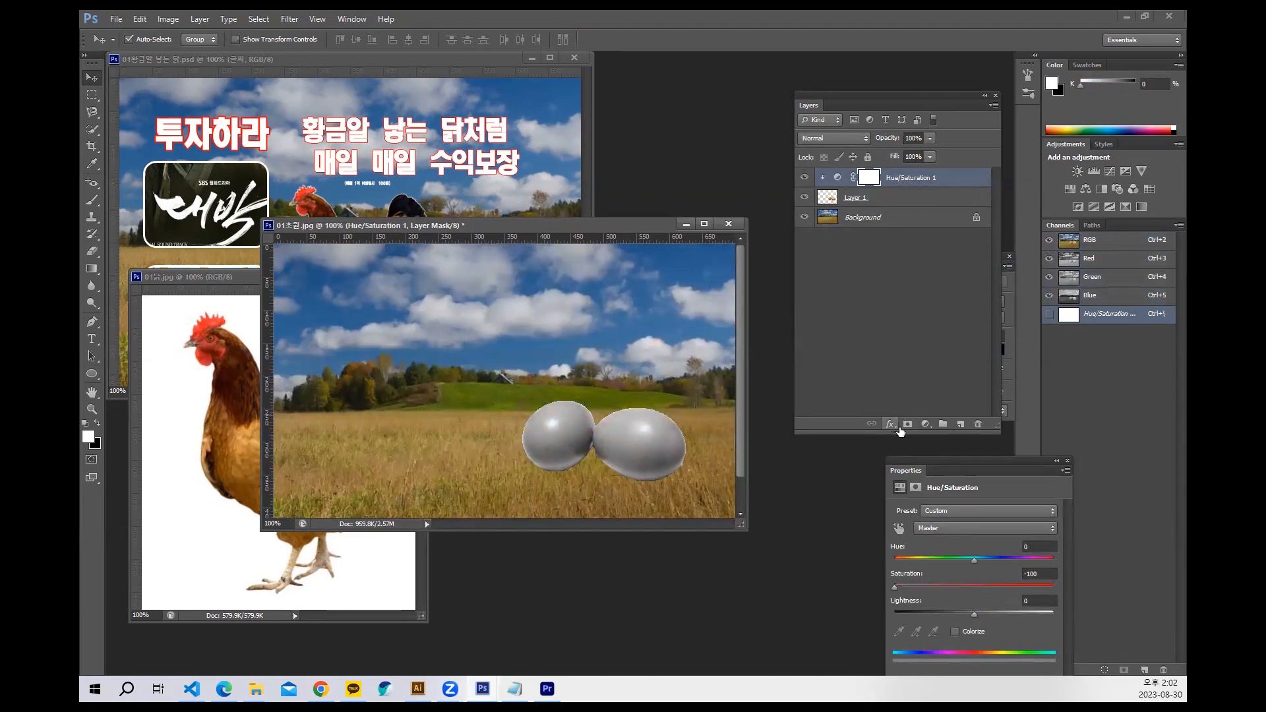
Add a Curves adjustment layer above Hue/Saturation 1, pull the midtones darker, and clip it to the egg layer.
{"action": "left_click", "coordinate": [926, 424]}
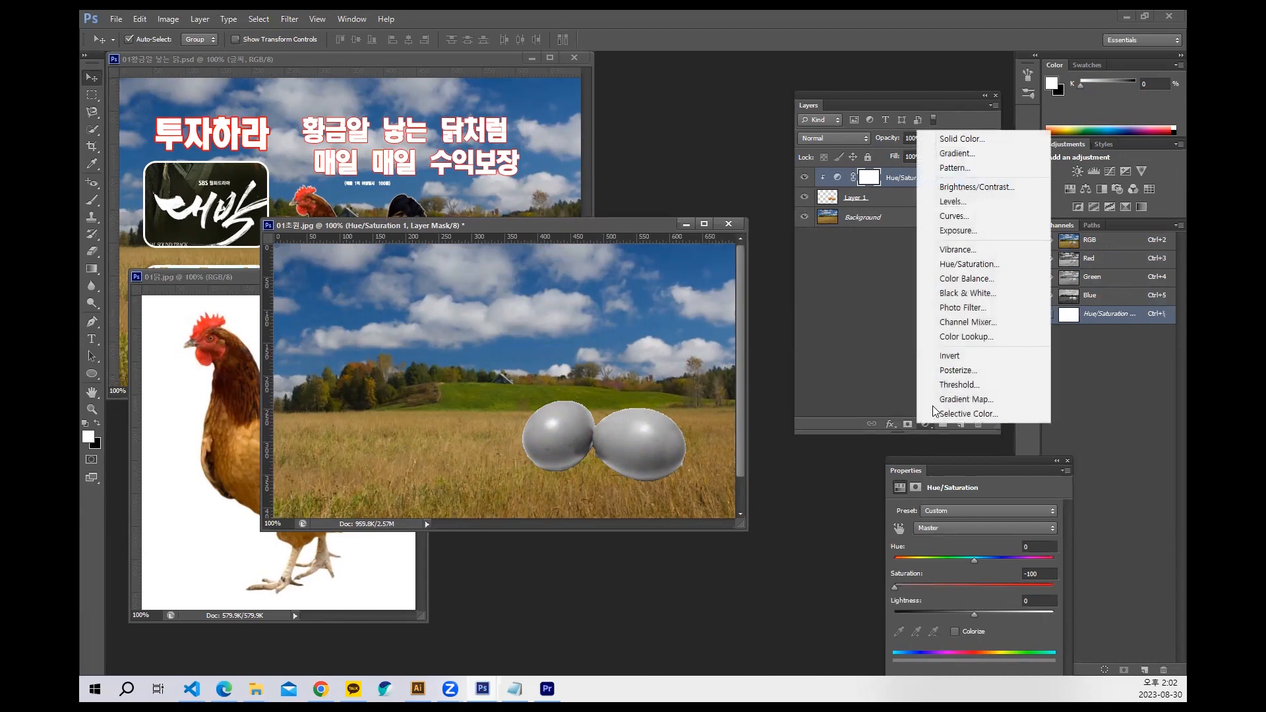
{"action": "left_click", "coordinate": [960, 223]}
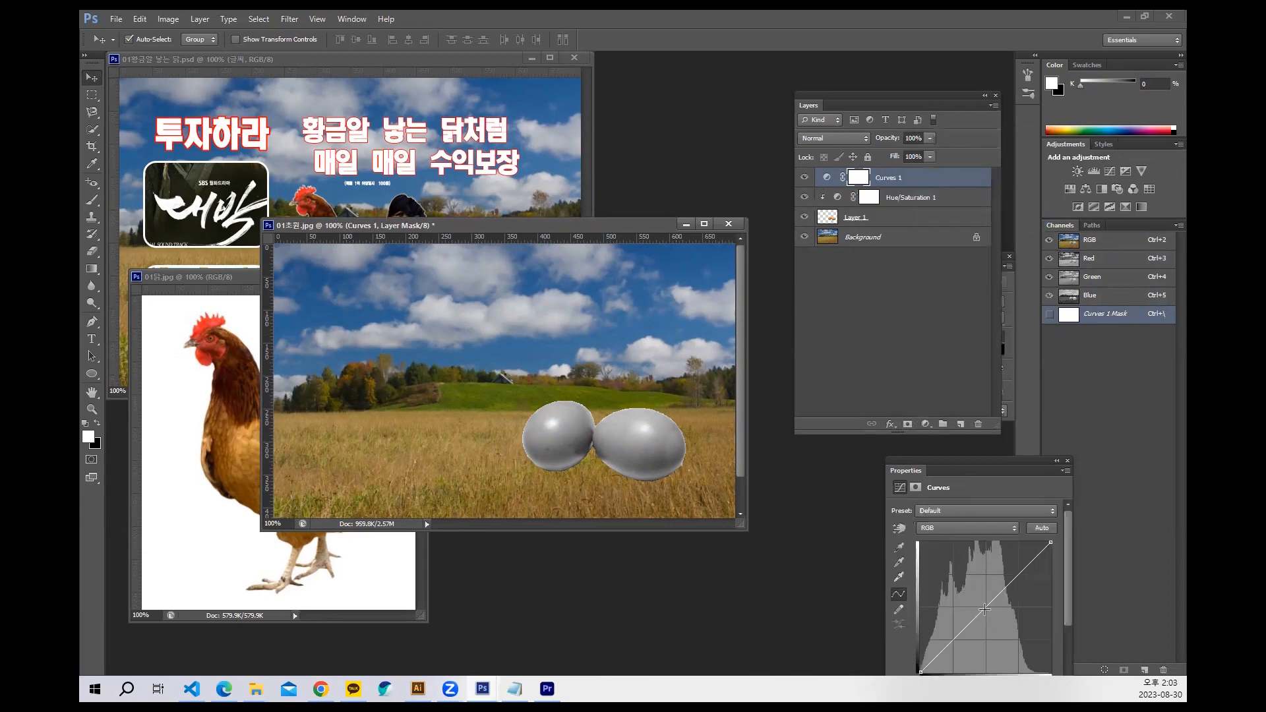
{"action": "left_click_drag", "start_coordinate": [985, 610], "coordinate": [994, 618]}
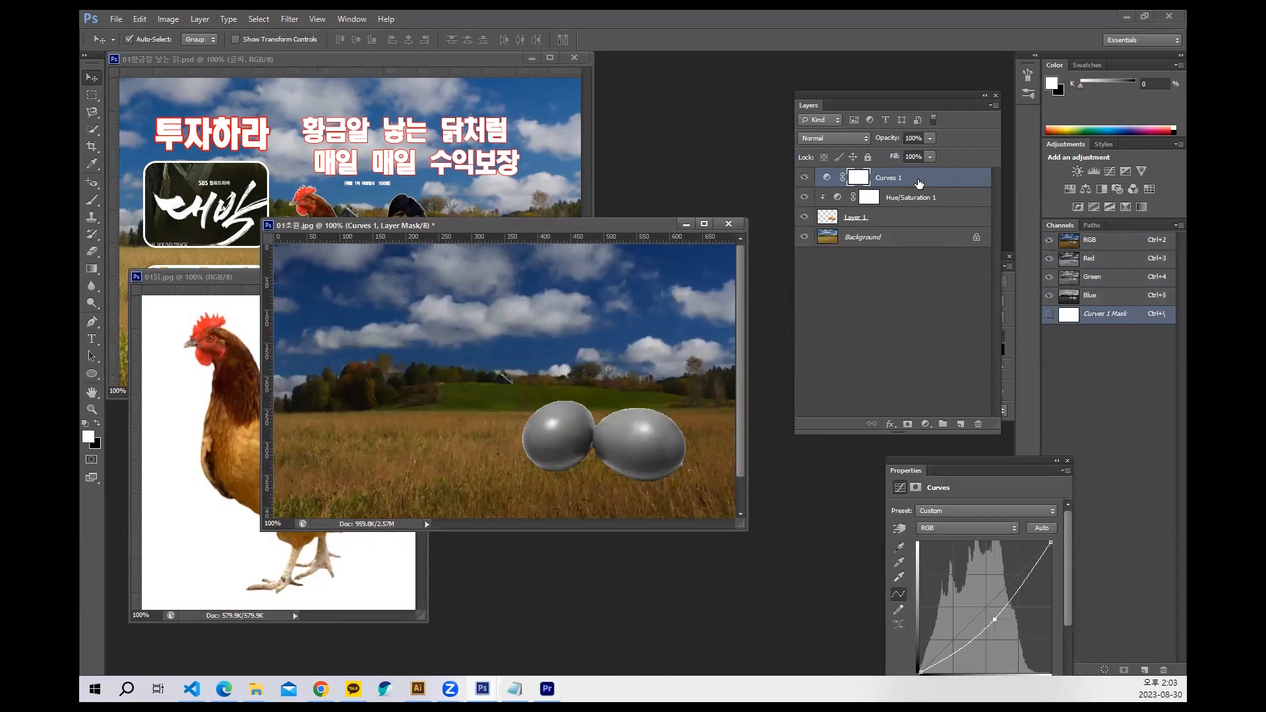
{"action": "key", "text": "ctrl+alt+g"}
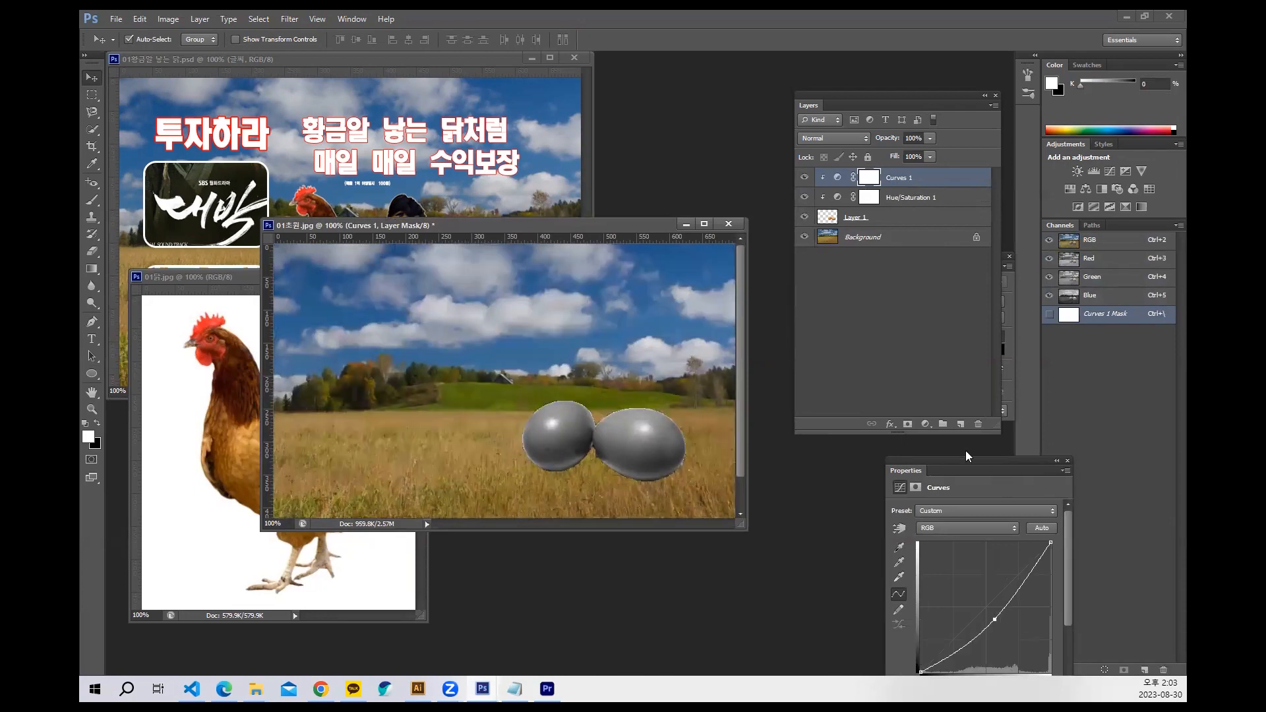
Add a Color Balance layer clipped to the eggs, with midtones at Red +74, Green +49 and Yellow -84.
{"action": "left_click", "coordinate": [926, 424]}
{"action": "left_click", "coordinate": [946, 294]}
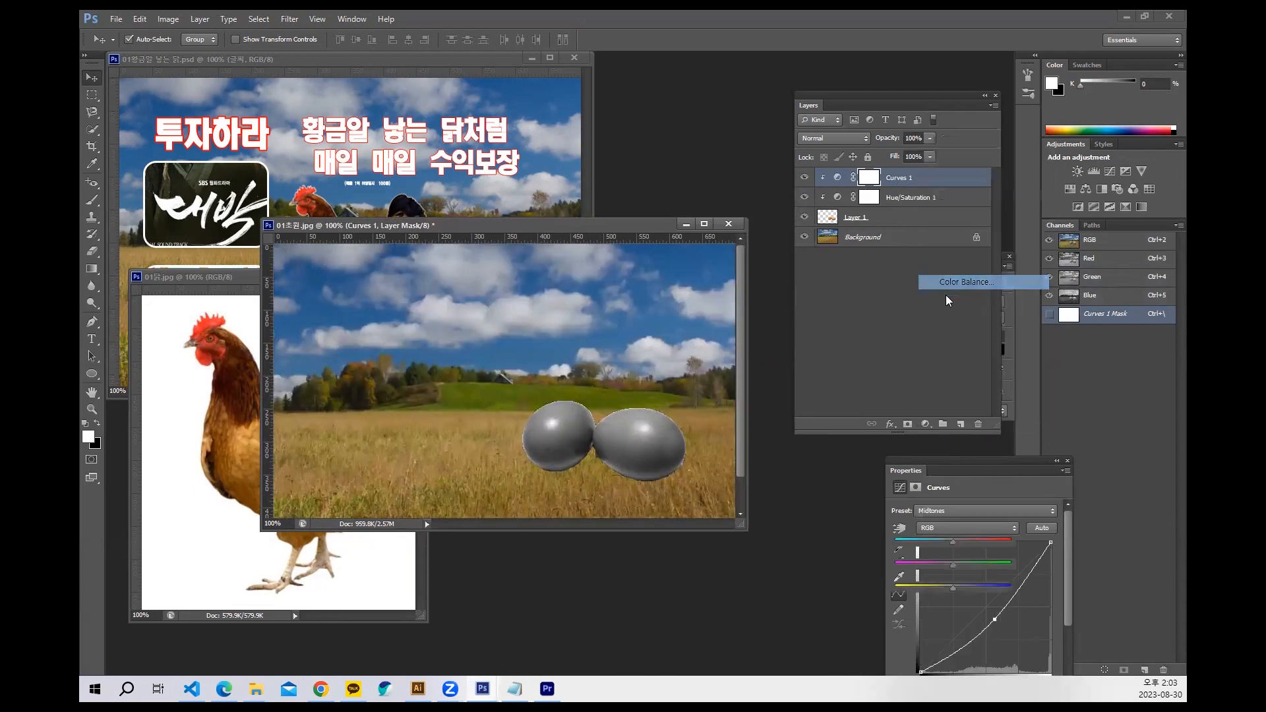
{"action": "left_click_drag", "start_coordinate": [937, 591], "coordinate": [909, 592]}
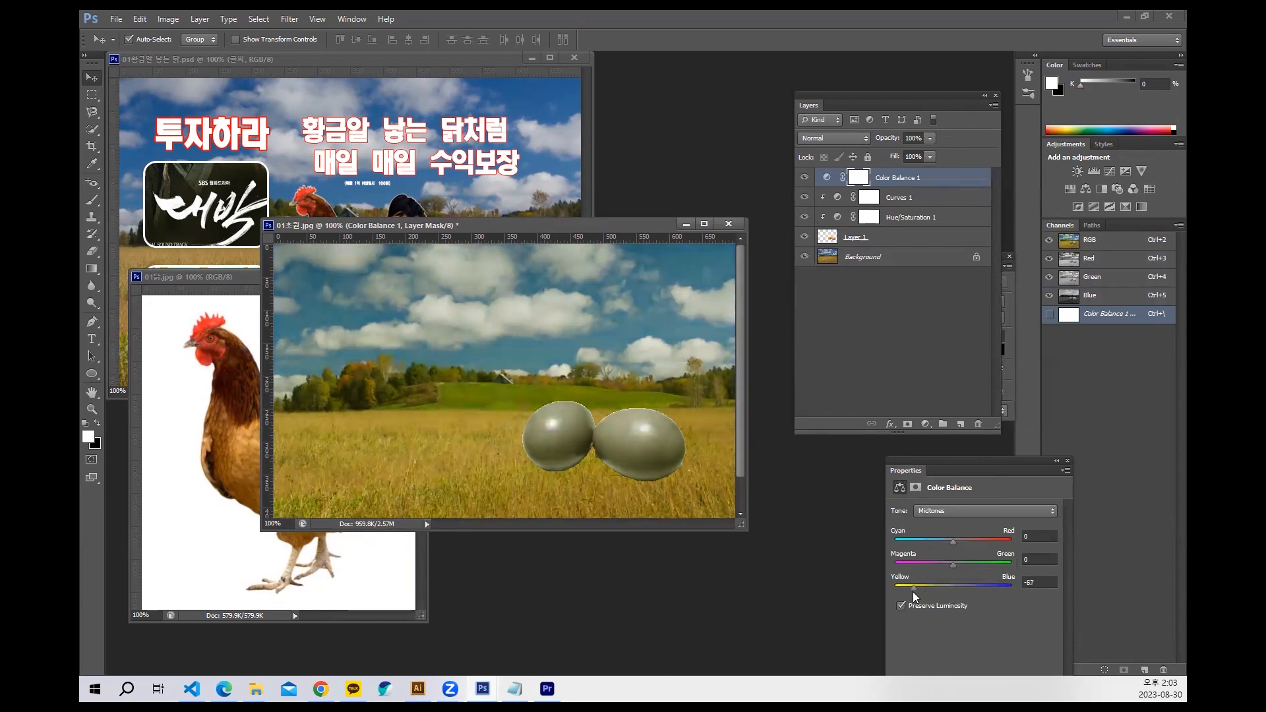
{"action": "left_click_drag", "start_coordinate": [952, 542], "coordinate": [973, 565]}
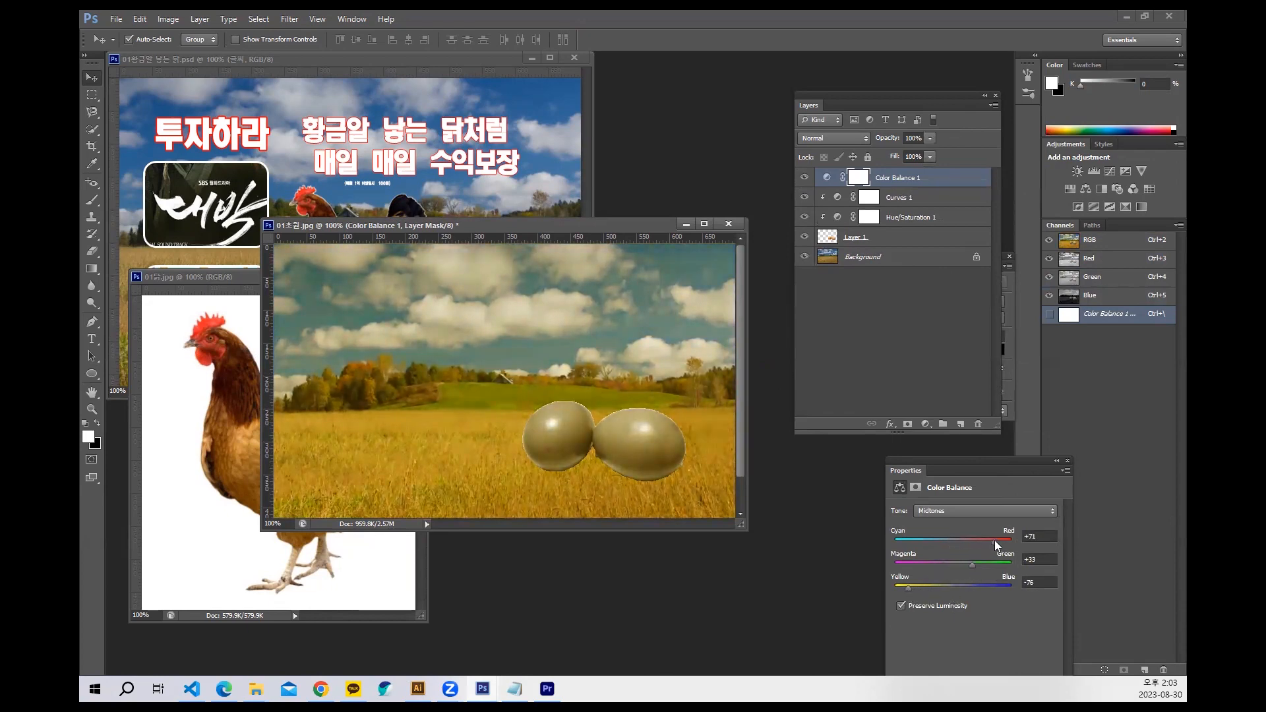
{"action": "left_click_drag", "start_coordinate": [915, 587], "coordinate": [891, 589]}
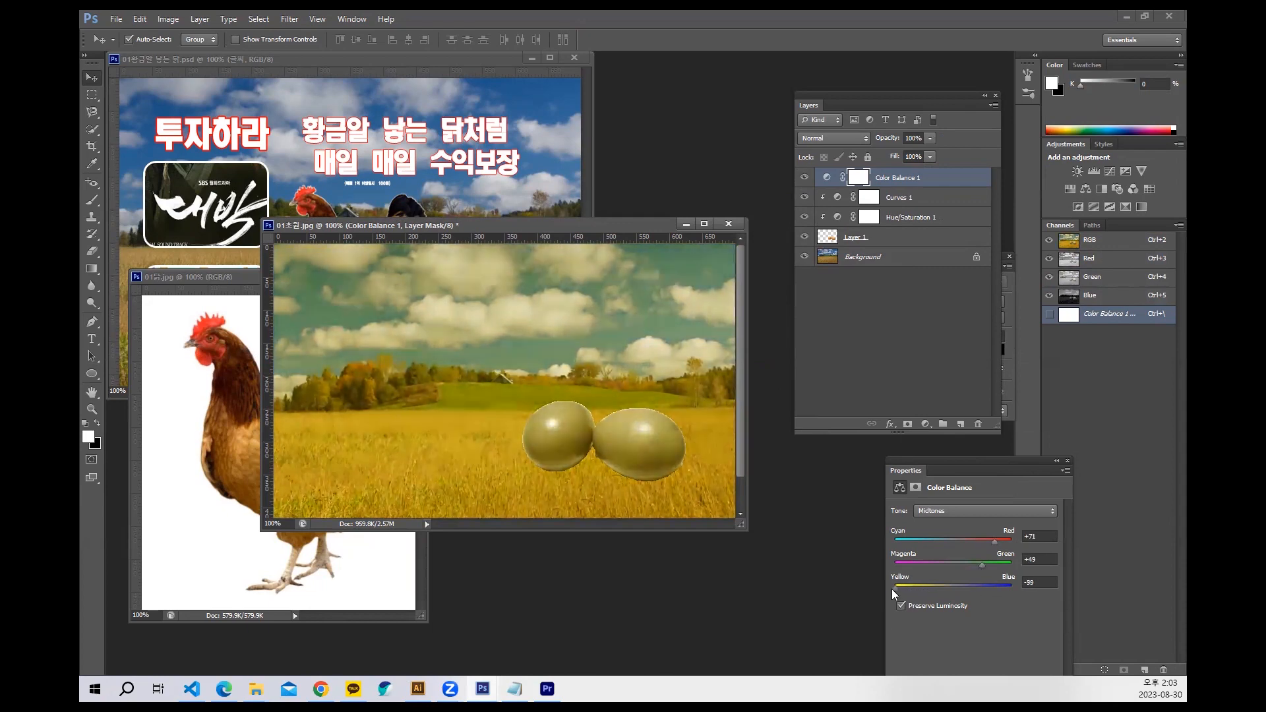
{"action": "left_click", "coordinate": [933, 185], "text": "alt"}
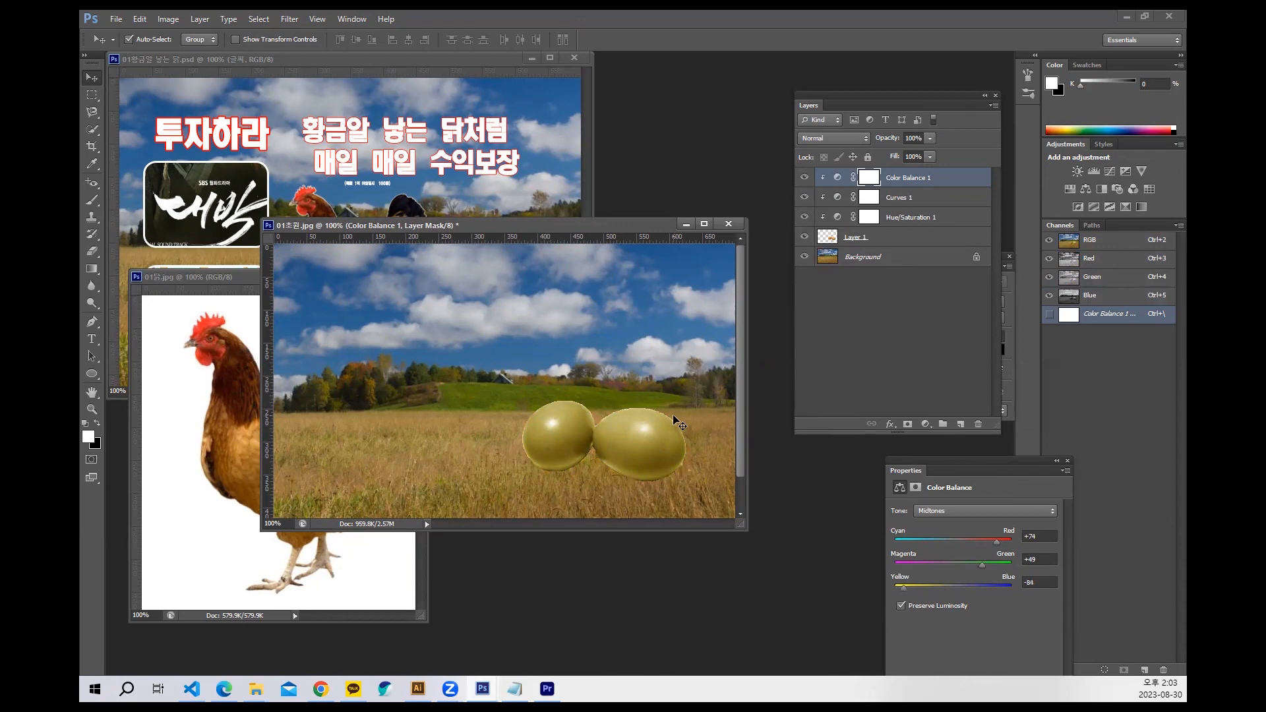
Shift the eggs slightly lower on the meadow and move the 01초원.jpg window clear of the hen image.
{"action": "left_click_drag", "start_coordinate": [567, 416], "coordinate": [574, 423]}
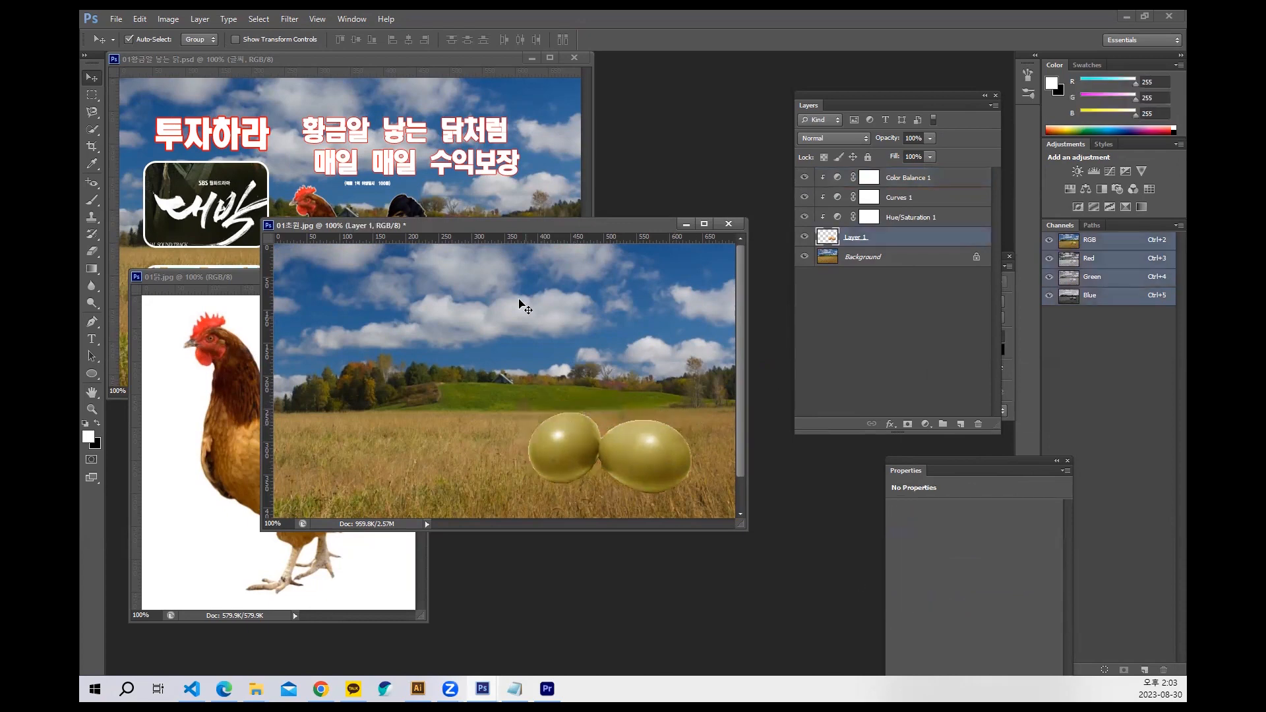
{"action": "left_click_drag", "start_coordinate": [490, 224], "coordinate": [584, 279]}
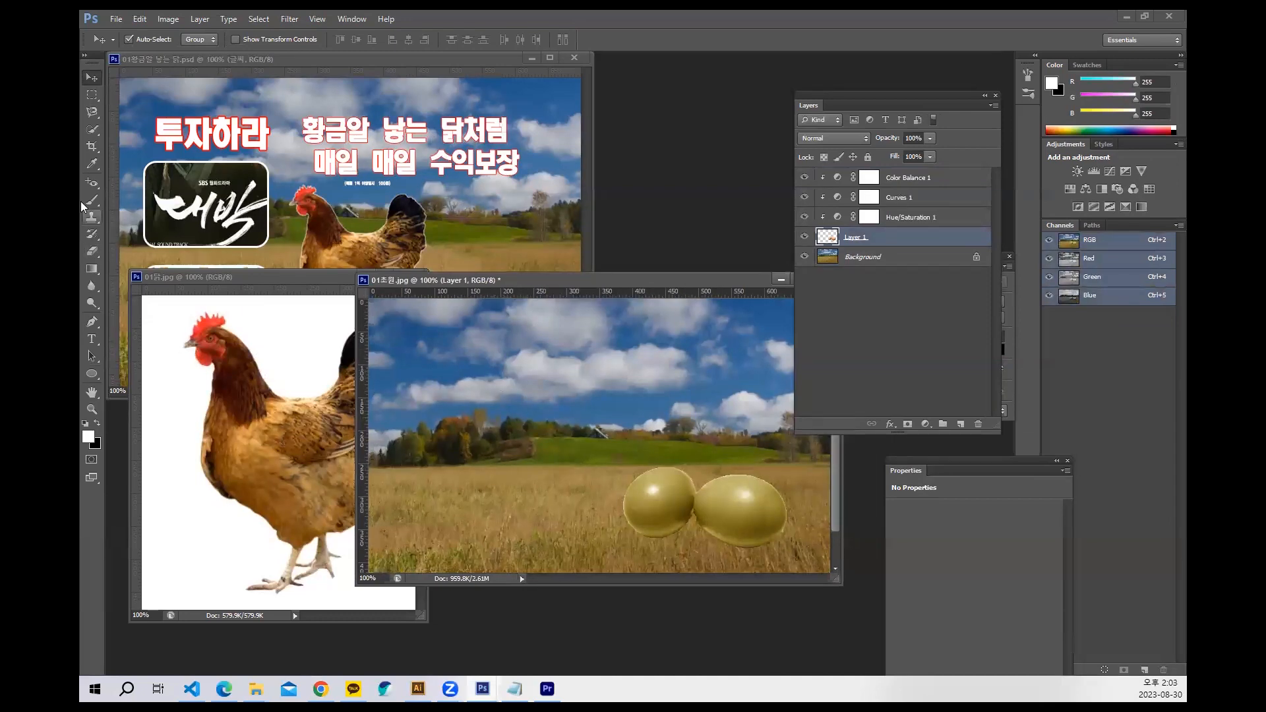
Select the hen in 01닭.jpg by picking the white background with the Magic Wand and inverting the selection.
{"action": "left_click", "coordinate": [92, 129]}
{"action": "left_click", "coordinate": [158, 139]}
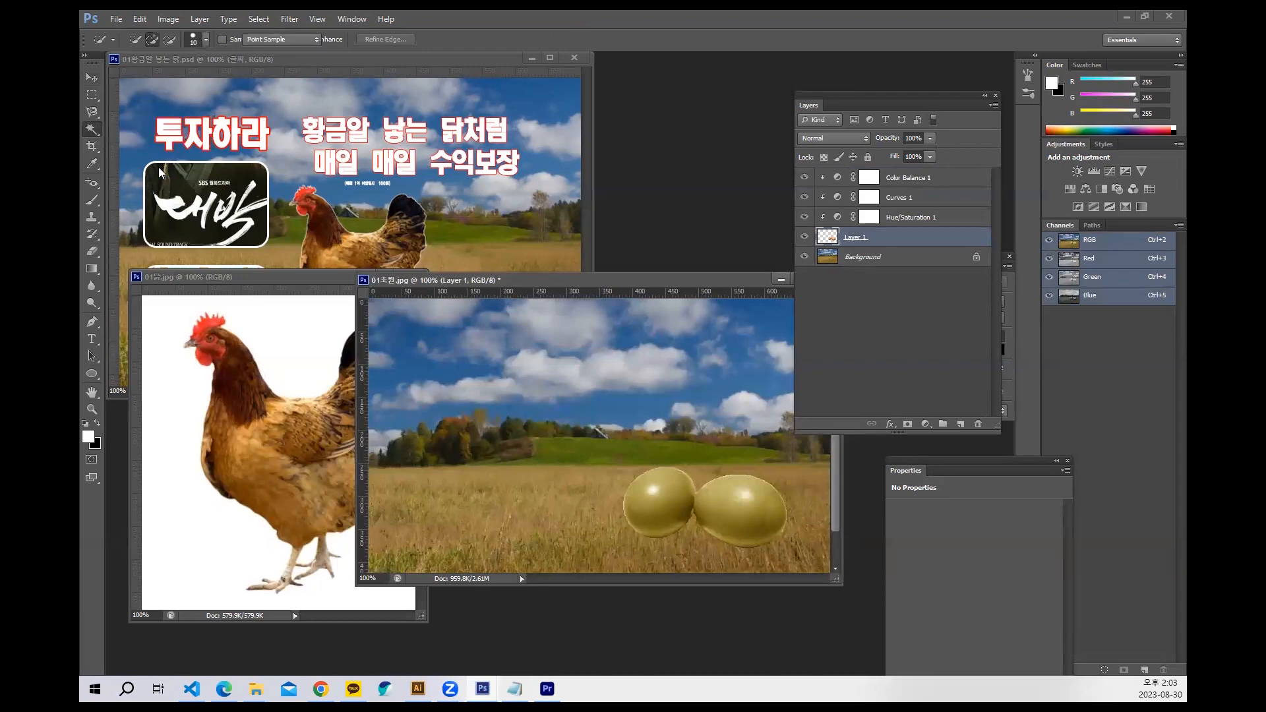
{"action": "left_click", "coordinate": [250, 277]}
{"action": "left_click", "coordinate": [296, 357]}
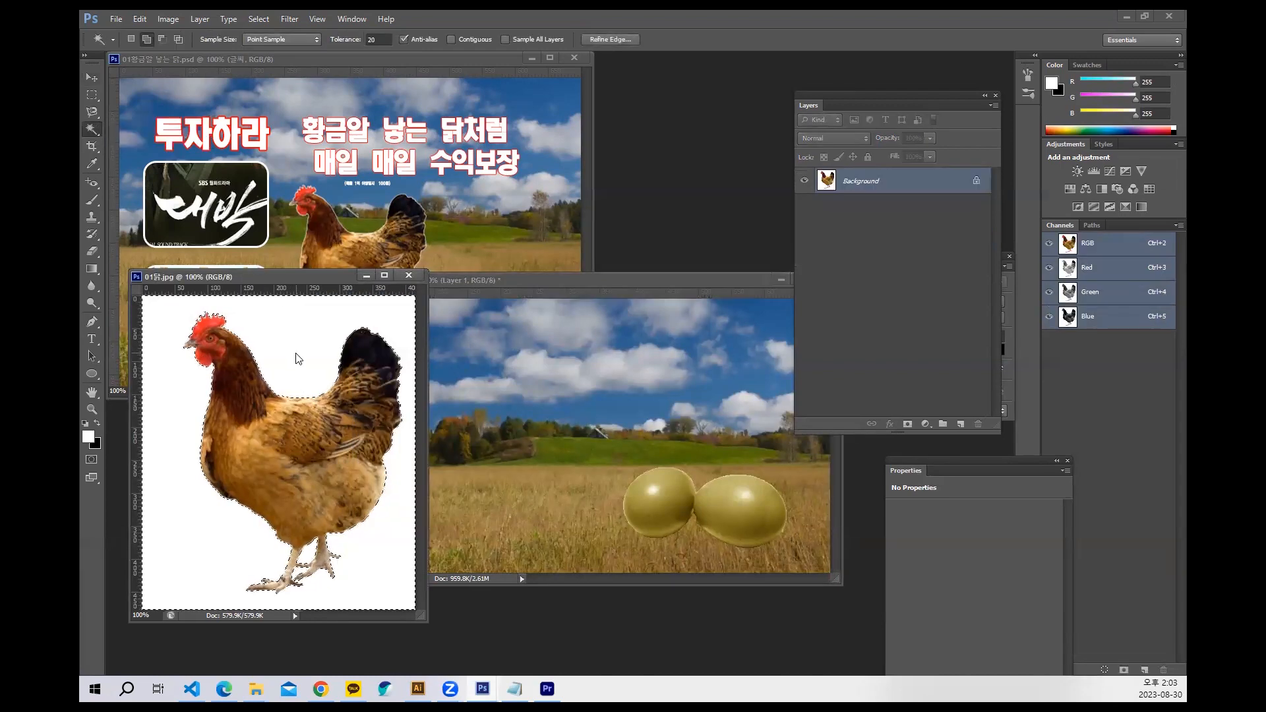
{"action": "key", "text": "ctrl+shift+i"}
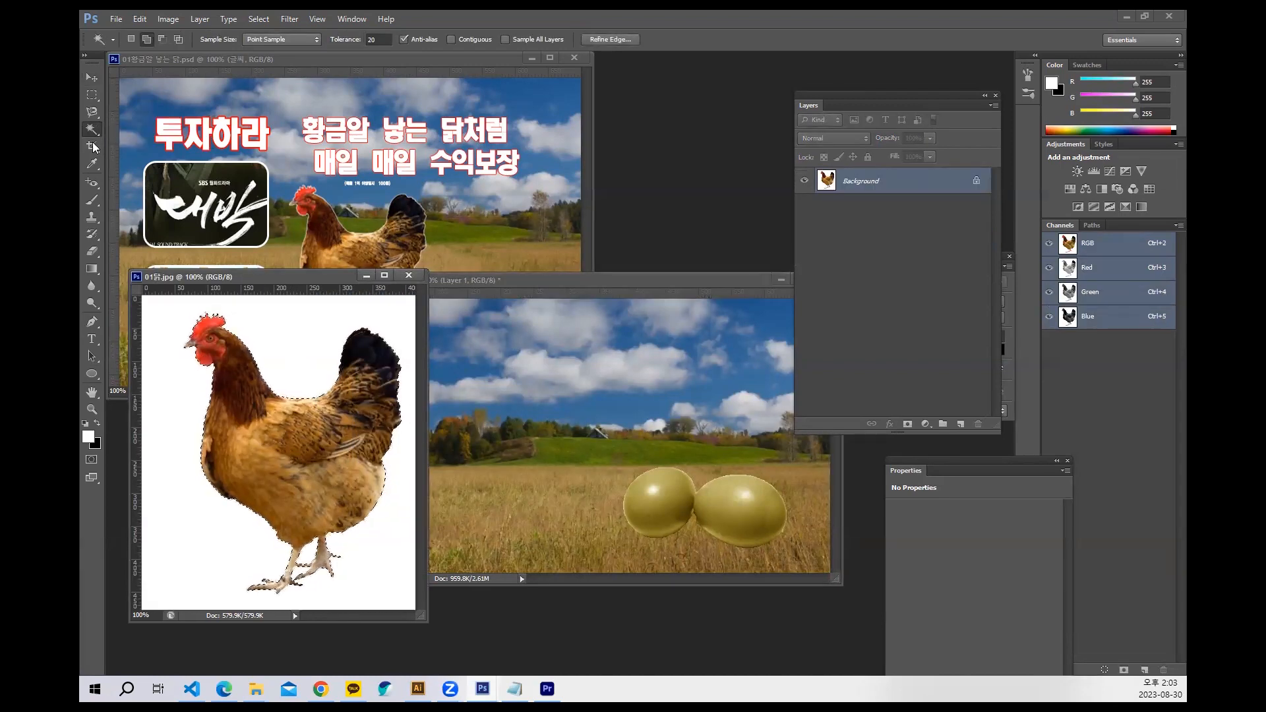
Copy the selected hen into 01초원.jpg as an unclipped layer above Color Balance 1.
{"action": "left_click", "coordinate": [91, 78]}
{"action": "left_click_drag", "start_coordinate": [295, 440], "coordinate": [613, 470]}
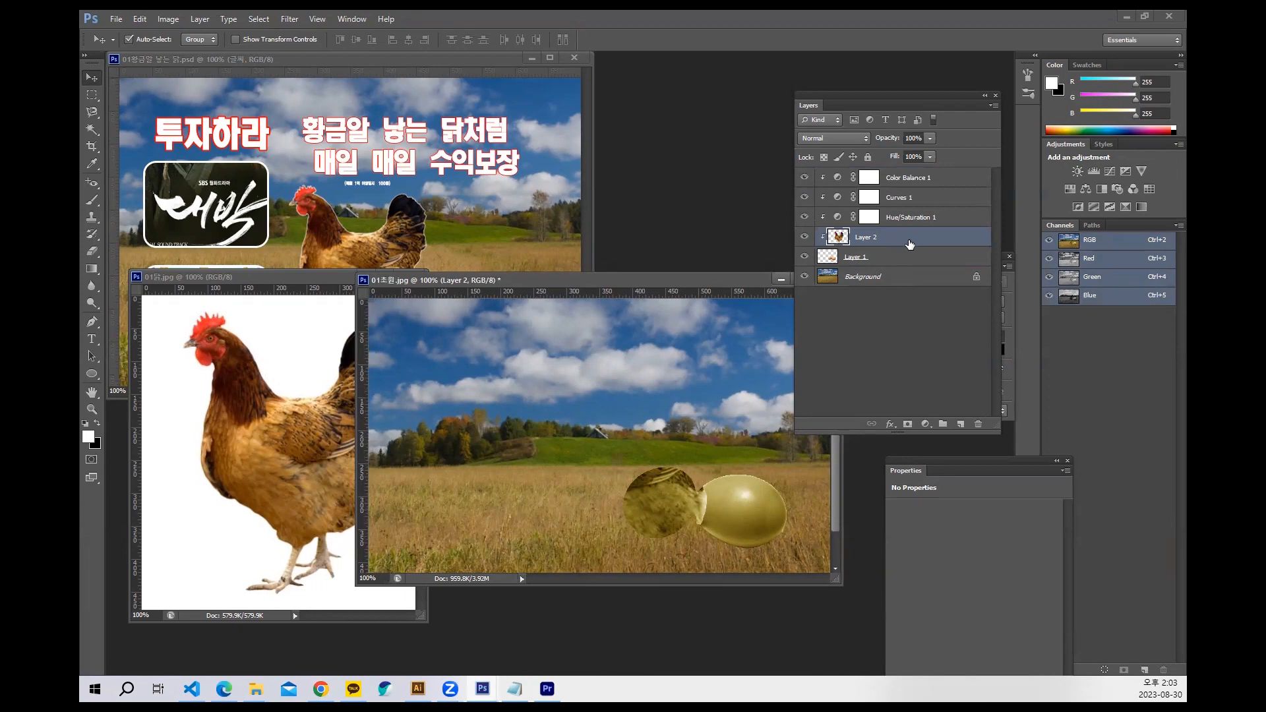
{"action": "left_click_drag", "start_coordinate": [910, 244], "coordinate": [920, 177]}
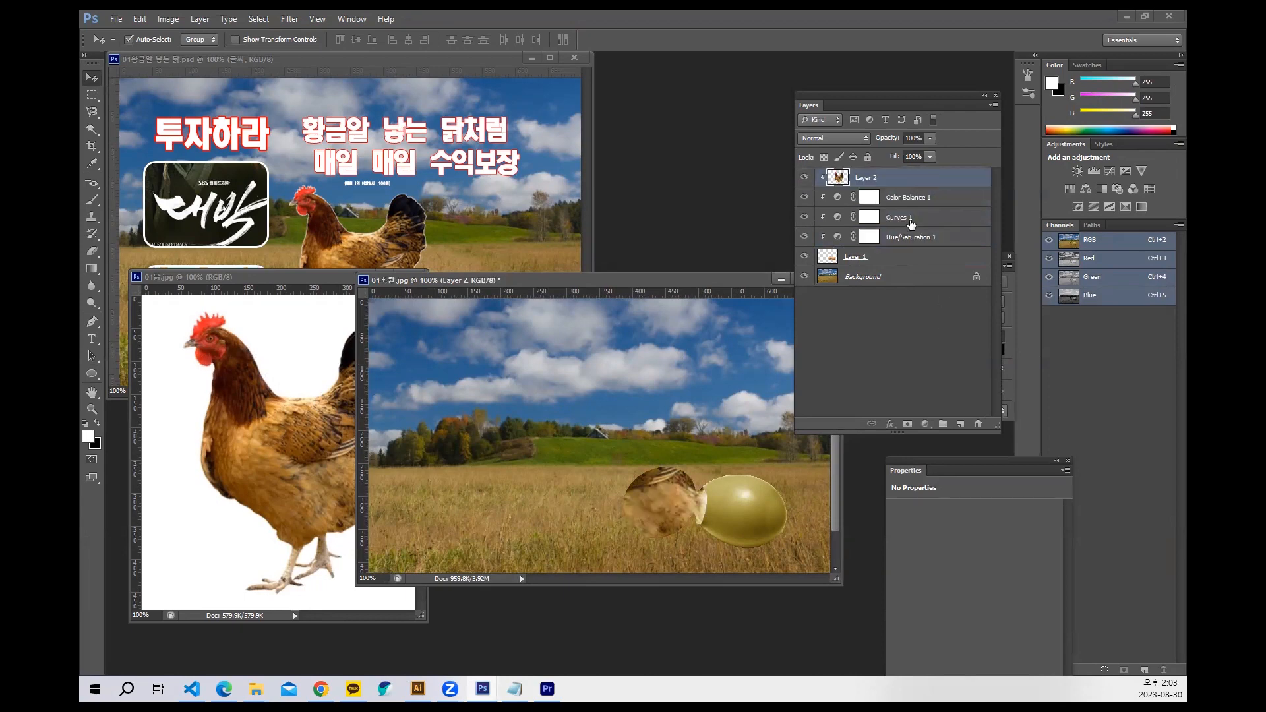
{"action": "left_click", "coordinate": [932, 188], "text": "alt"}
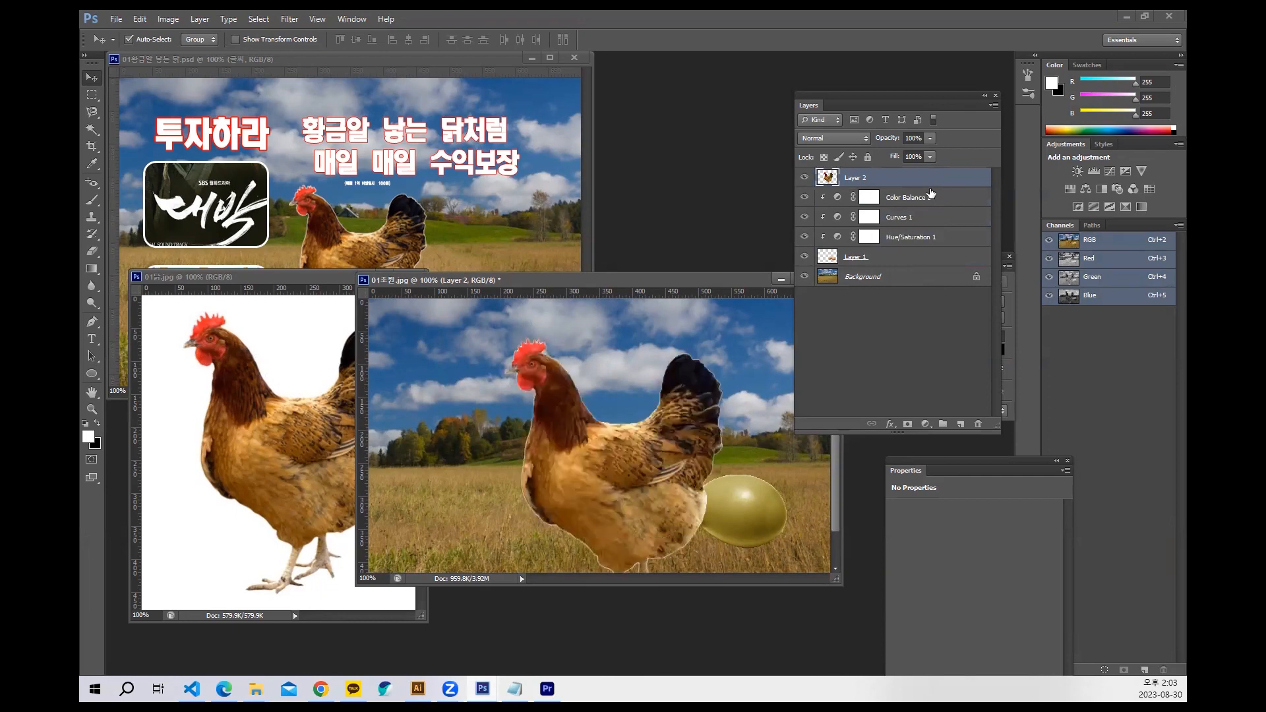
Scale the hen to about 52% and place it on the grass beside the eggs.
{"action": "left_click_drag", "start_coordinate": [589, 483], "coordinate": [587, 456]}
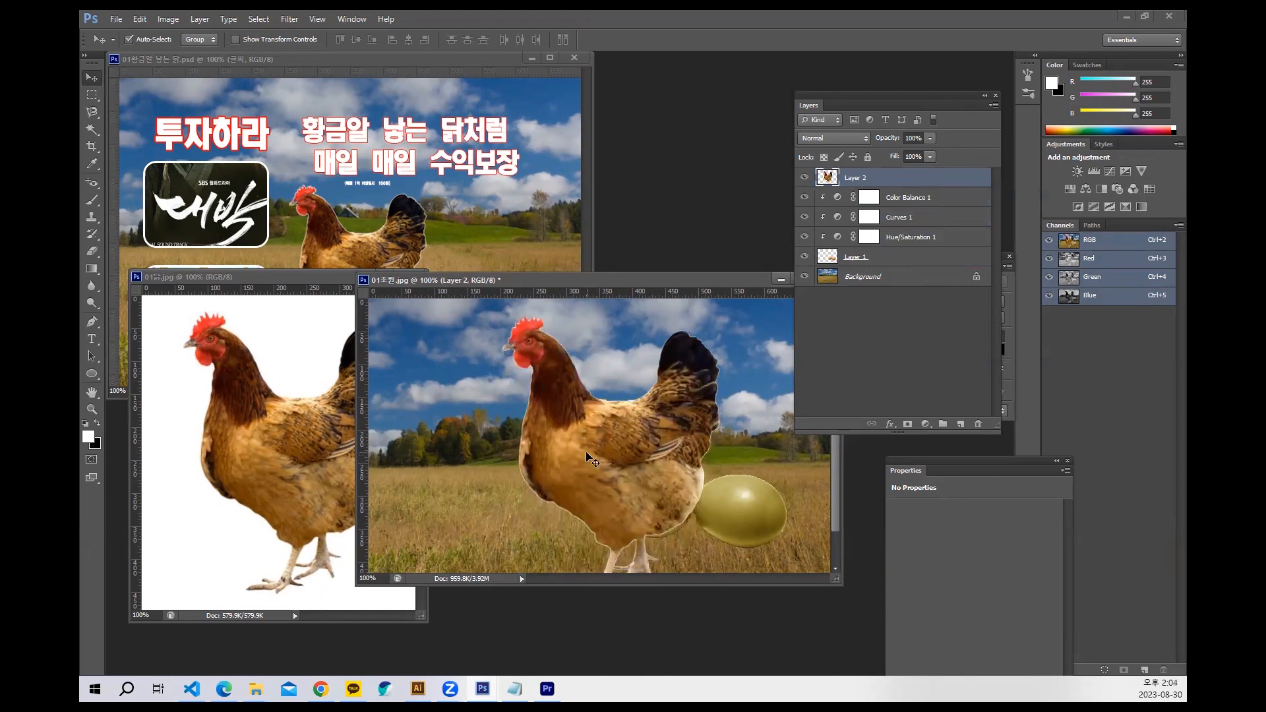
{"action": "key", "text": "ctrl+t"}
{"action": "left_click_drag", "start_coordinate": [500, 312], "coordinate": [607, 451]}
{"action": "left_click_drag", "start_coordinate": [642, 534], "coordinate": [580, 464]}
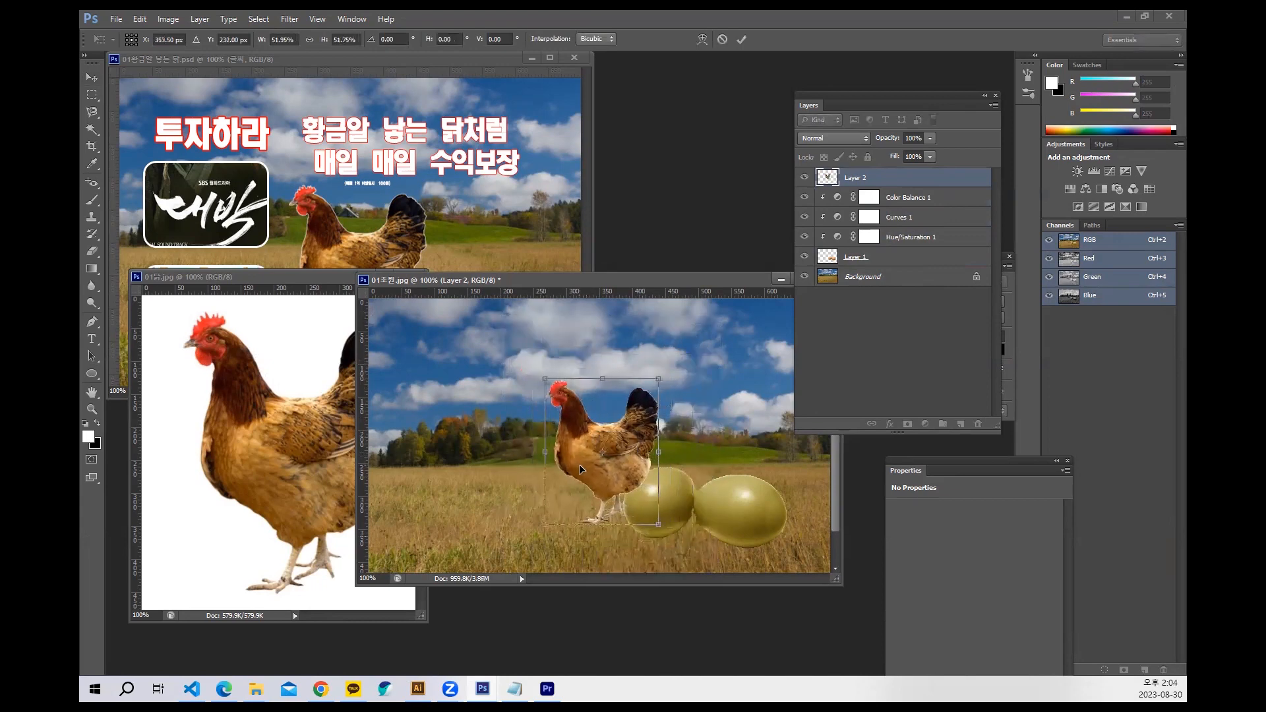
{"action": "key", "text": "Return"}
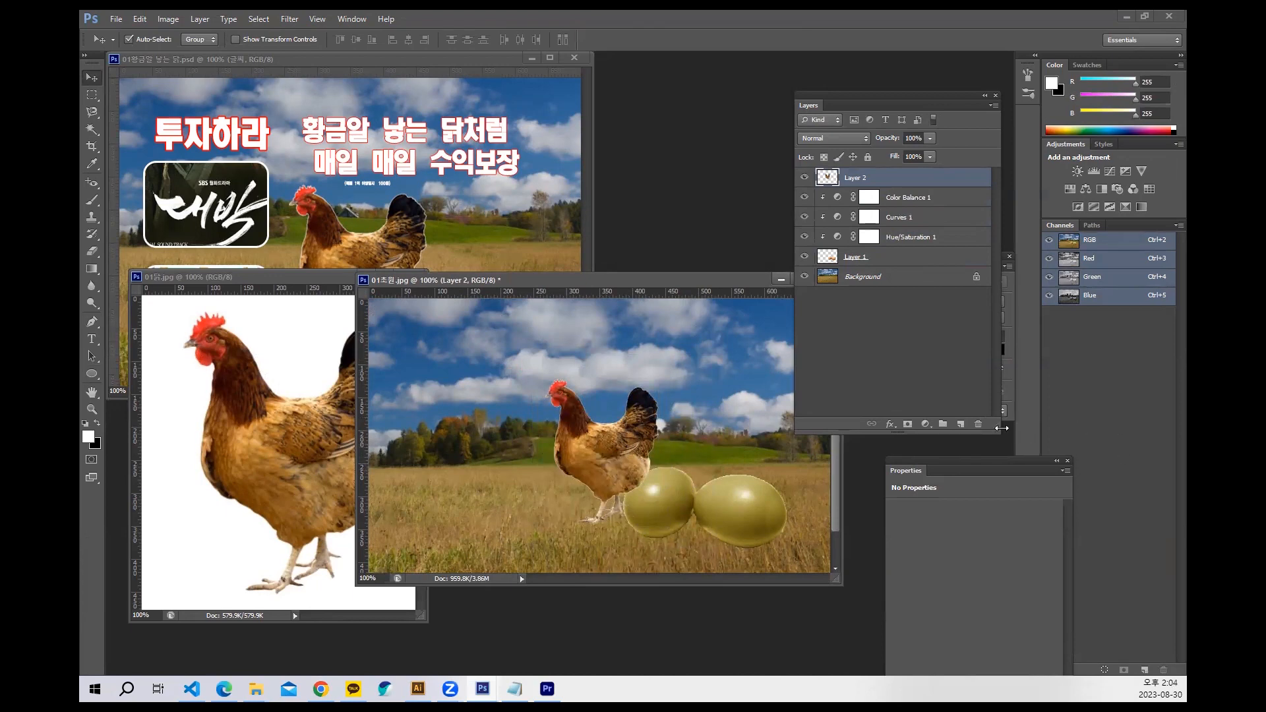
Delete the hen layer and create a new empty, unclipped layer above Color Balance 1.
{"action": "left_click", "coordinate": [979, 424]}
{"action": "left_click", "coordinate": [604, 261]}
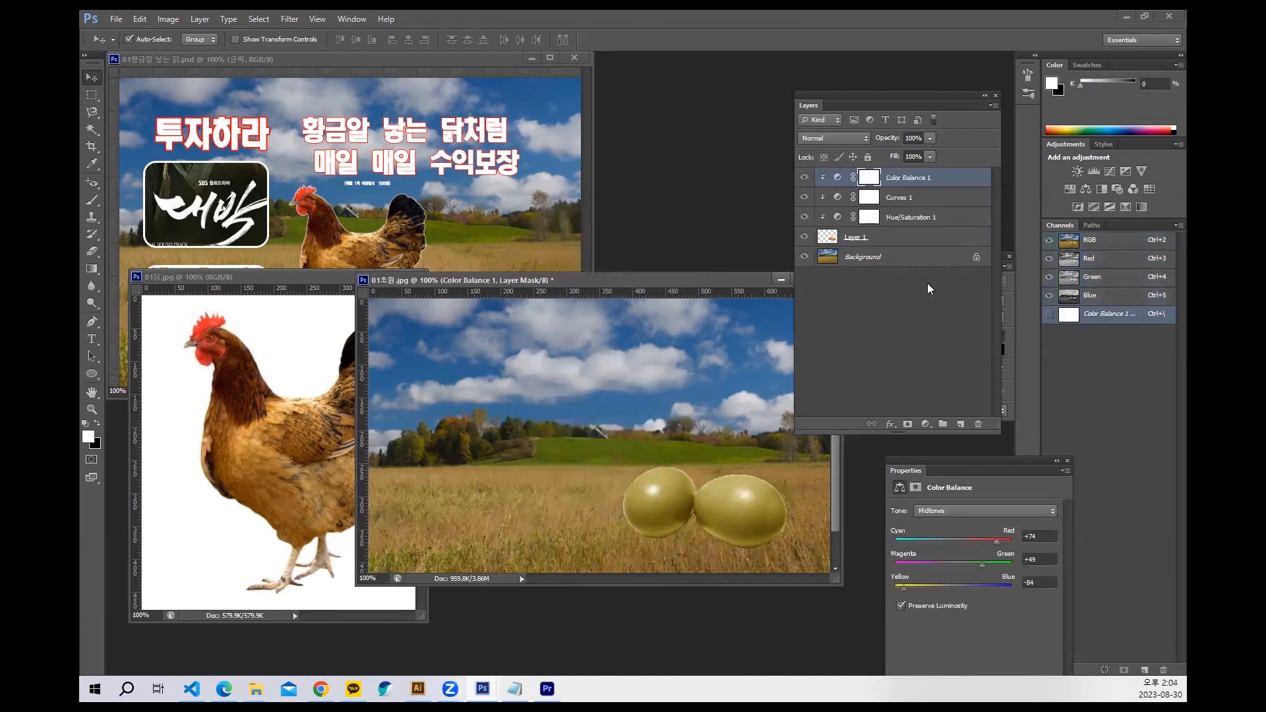
{"action": "left_click", "coordinate": [961, 424]}
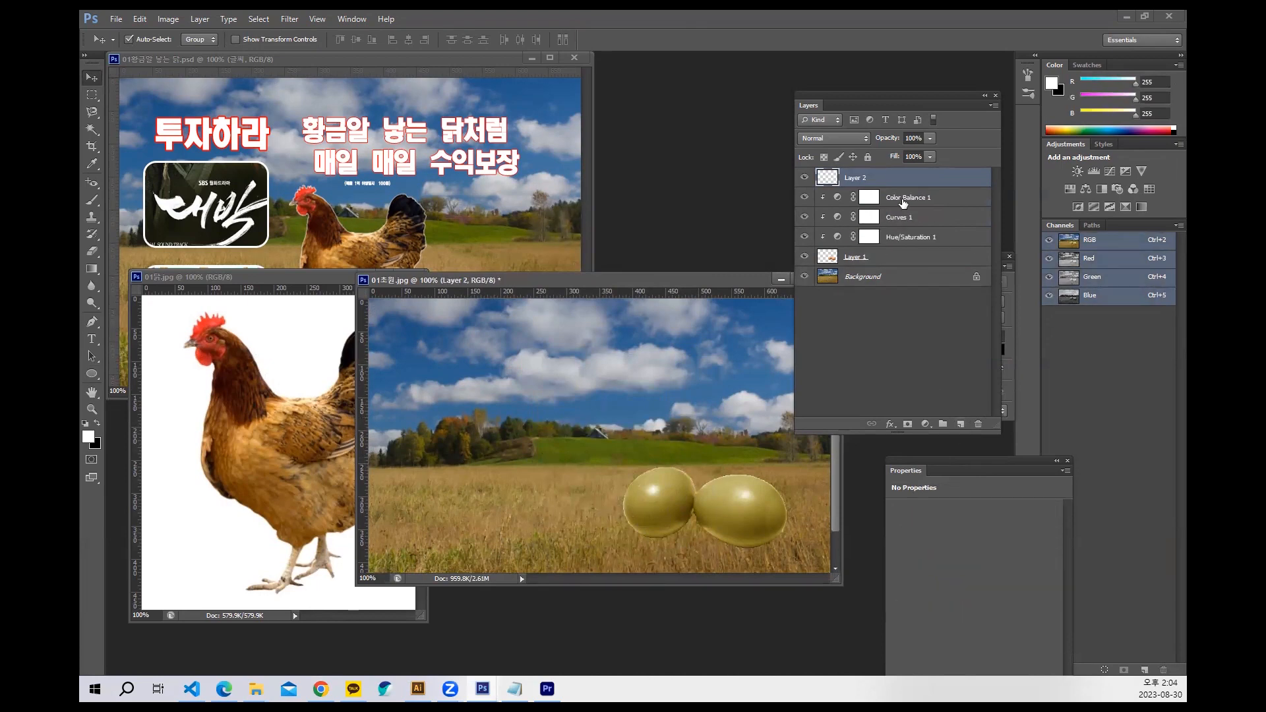
{"action": "left_click", "coordinate": [904, 201]}
{"action": "left_click", "coordinate": [904, 182]}
Bring the selected hen from 01닭.jpg onto the empty layer of the meadow image and position it over the field.
{"action": "left_click", "coordinate": [253, 390]}
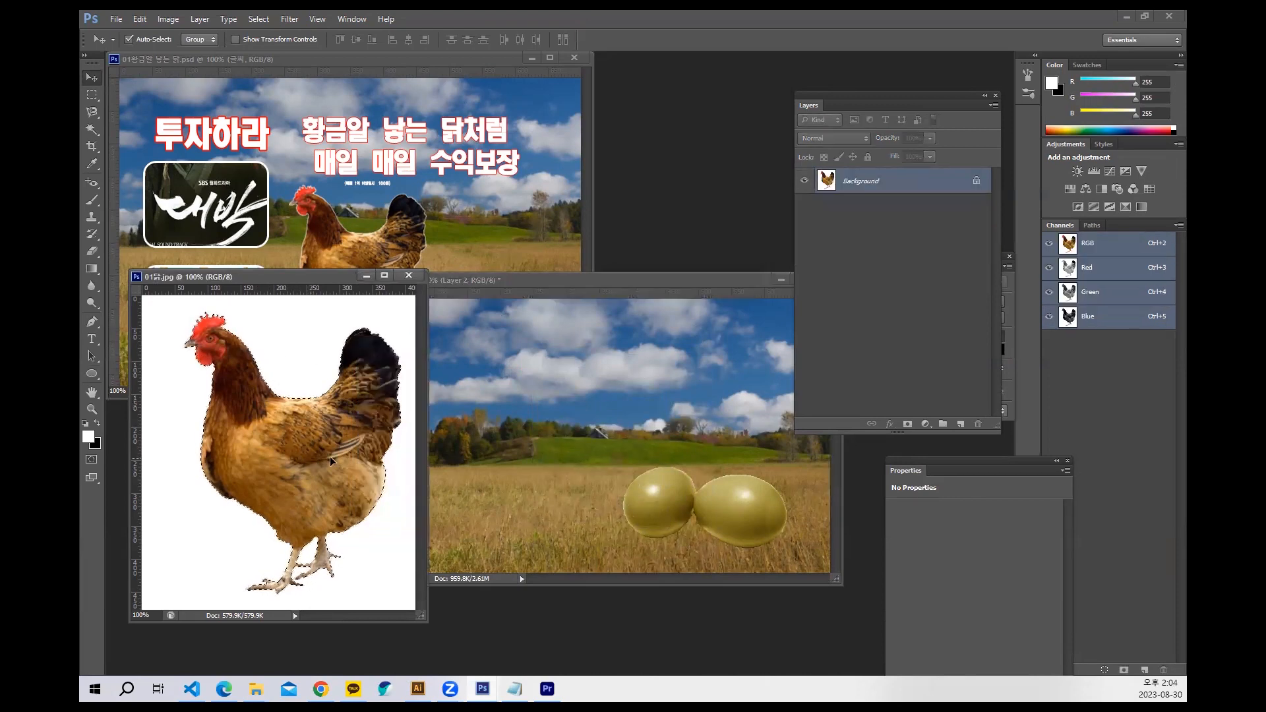
{"action": "left_click_drag", "start_coordinate": [313, 462], "coordinate": [660, 454]}
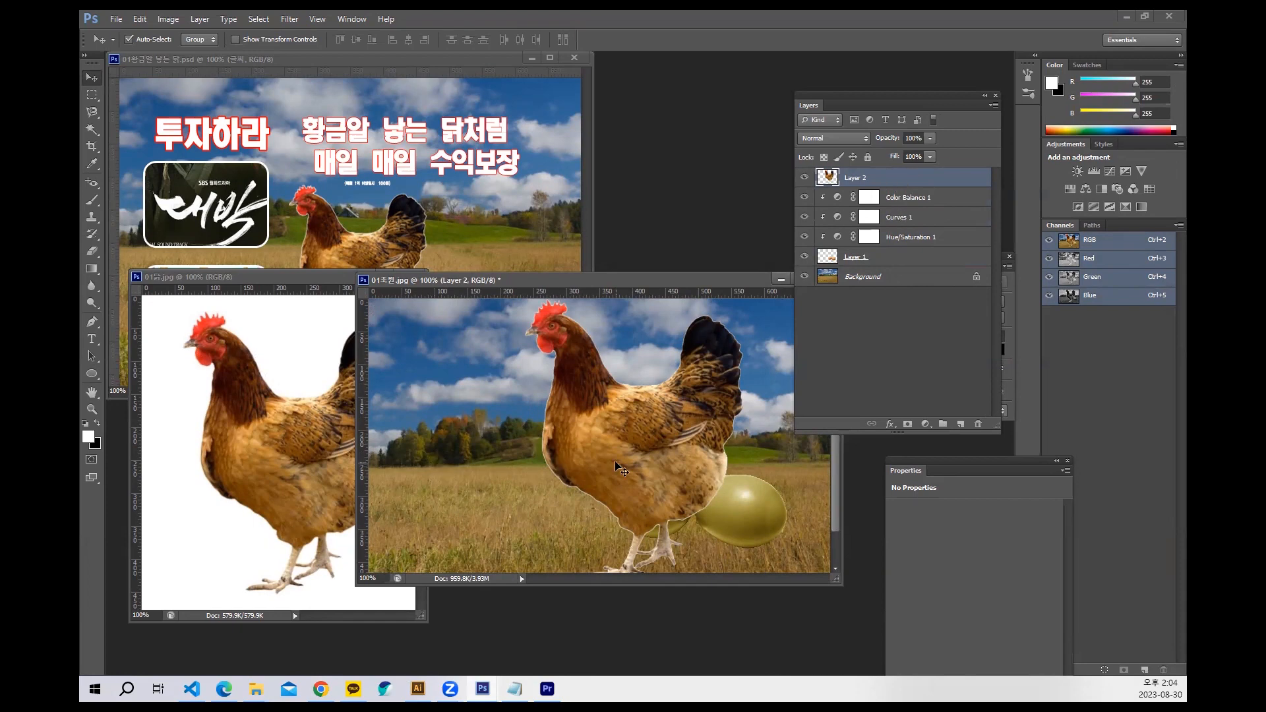
{"action": "left_click_drag", "start_coordinate": [660, 456], "coordinate": [628, 474]}
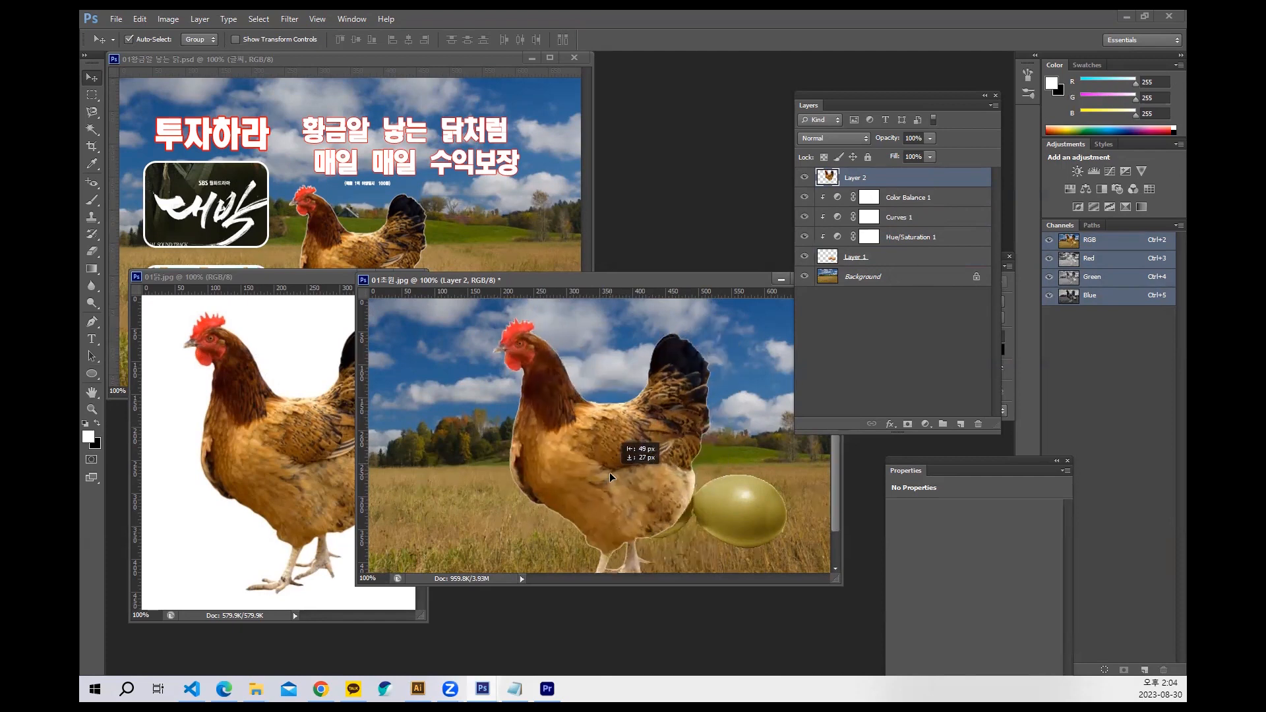
Scale the hen to about 52%, standing beside the golden eggs, and close 01닭.jpg.
{"action": "key", "text": "ctrl+t"}
{"action": "left_click_drag", "start_coordinate": [486, 317], "coordinate": [569, 405]}
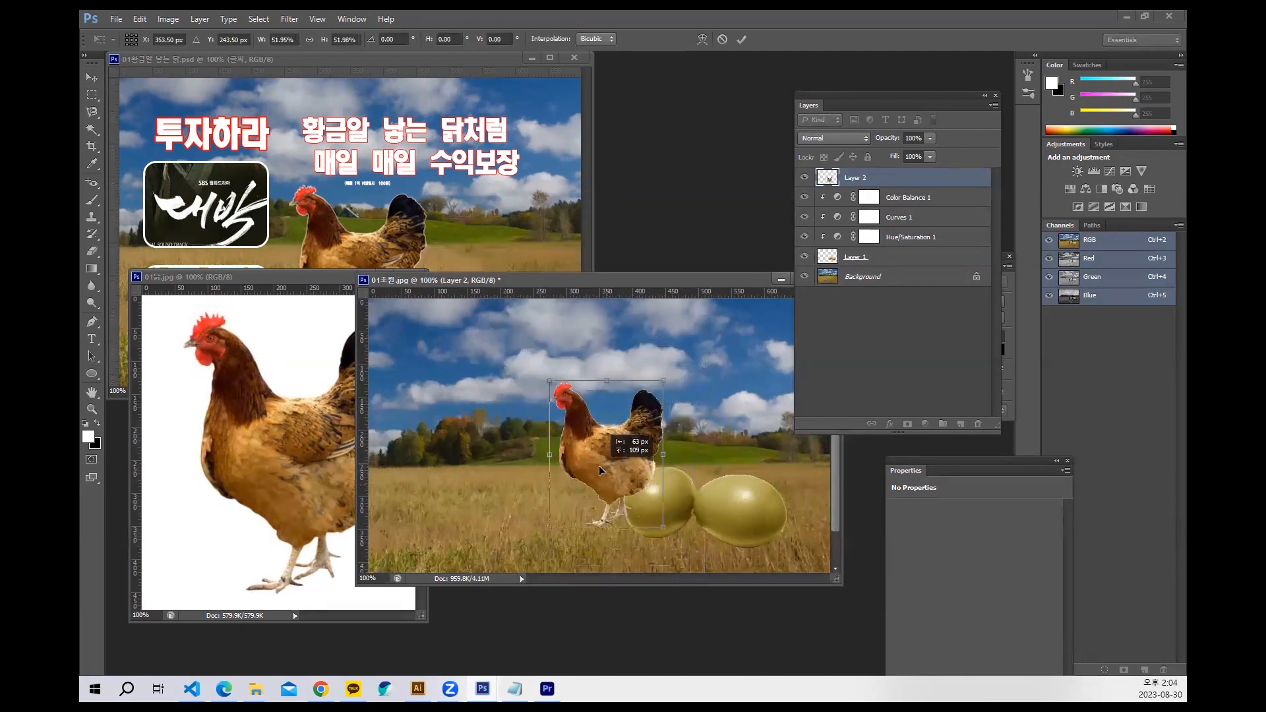
{"action": "key", "text": "Return"}
{"action": "left_click", "coordinate": [282, 283]}
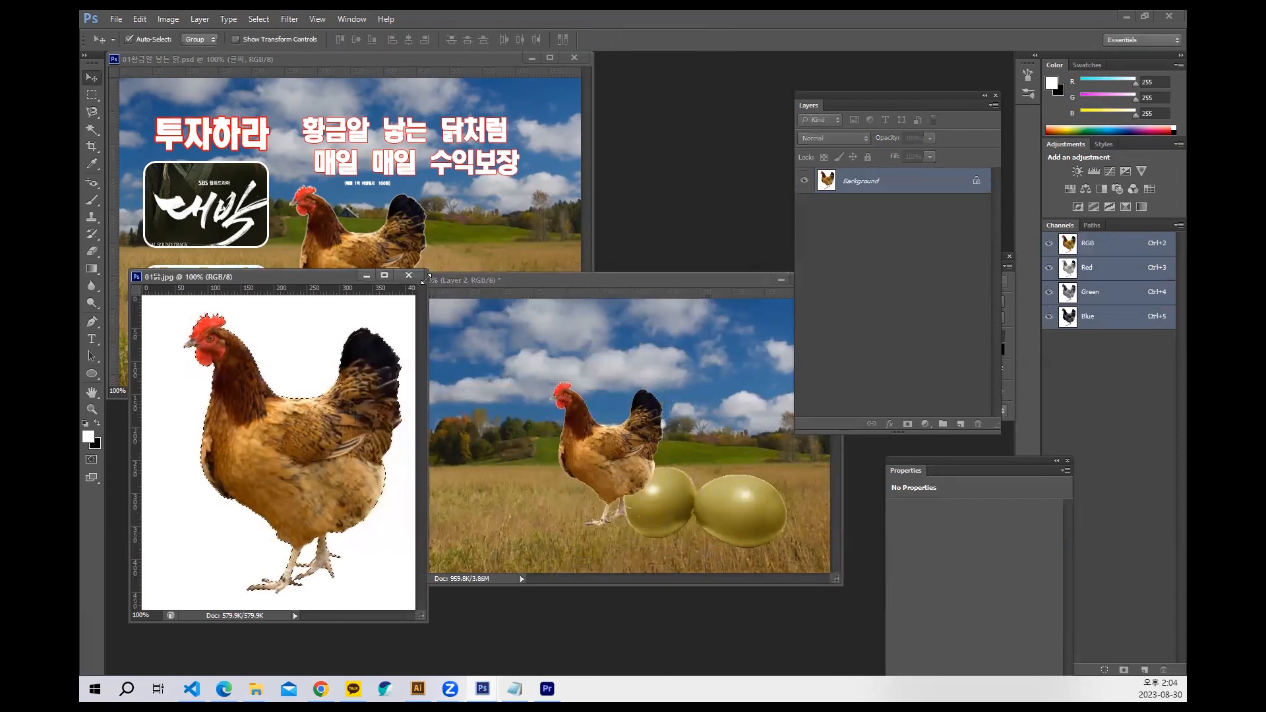
{"action": "left_click", "coordinate": [410, 277]}
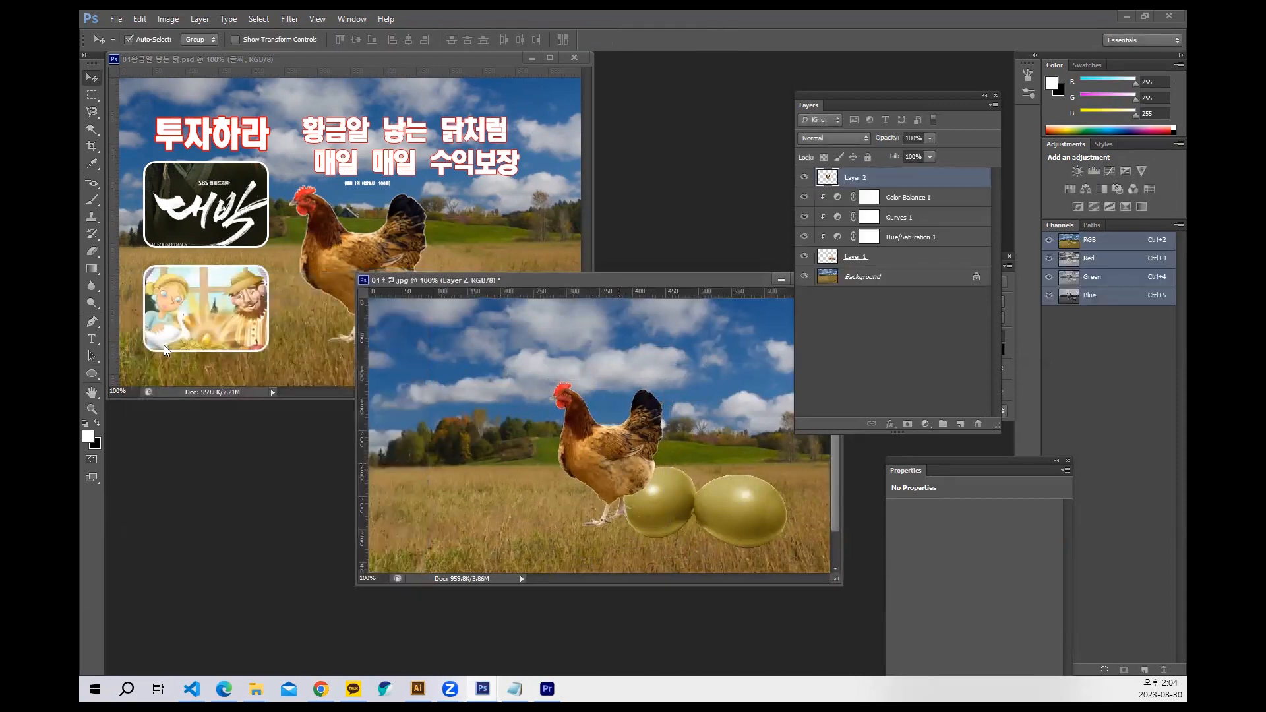
Draw a white rounded rectangle about 183 × 123 px with a 30 px radius in front of the hen.
{"action": "left_click", "coordinate": [92, 373]}
{"action": "left_click", "coordinate": [158, 384]}
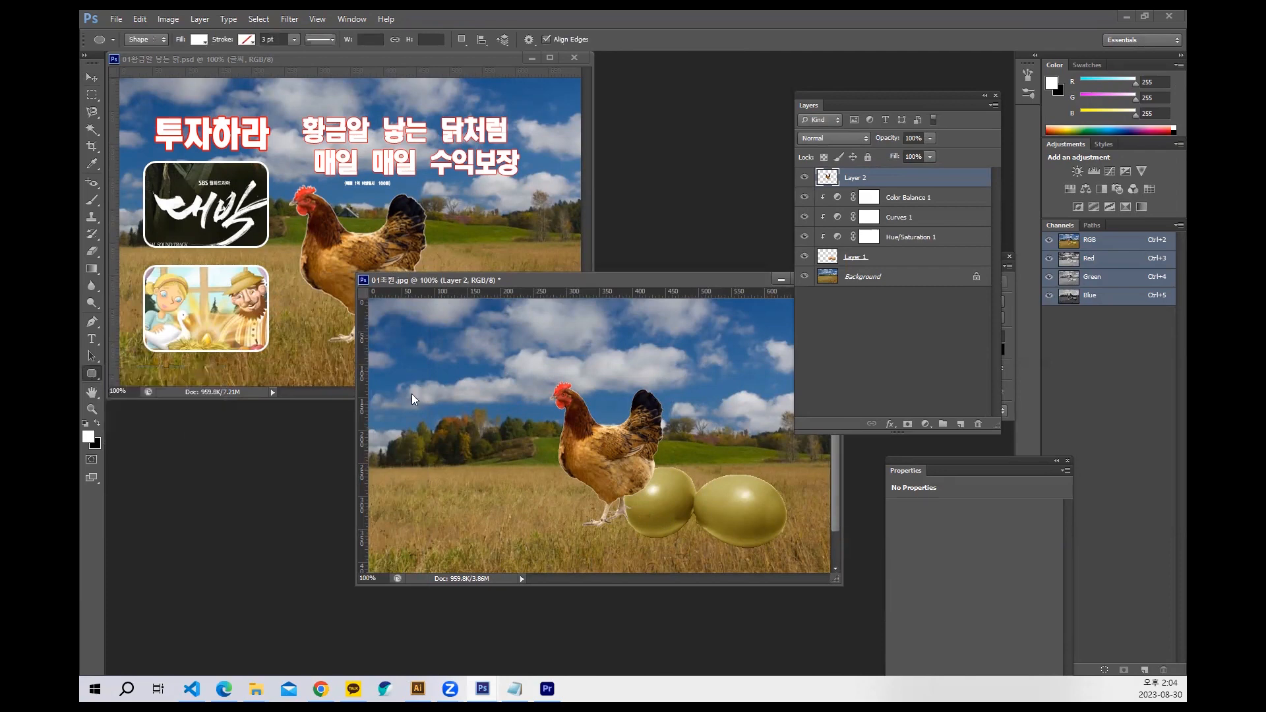
{"action": "left_click_drag", "start_coordinate": [394, 384], "coordinate": [514, 466]}
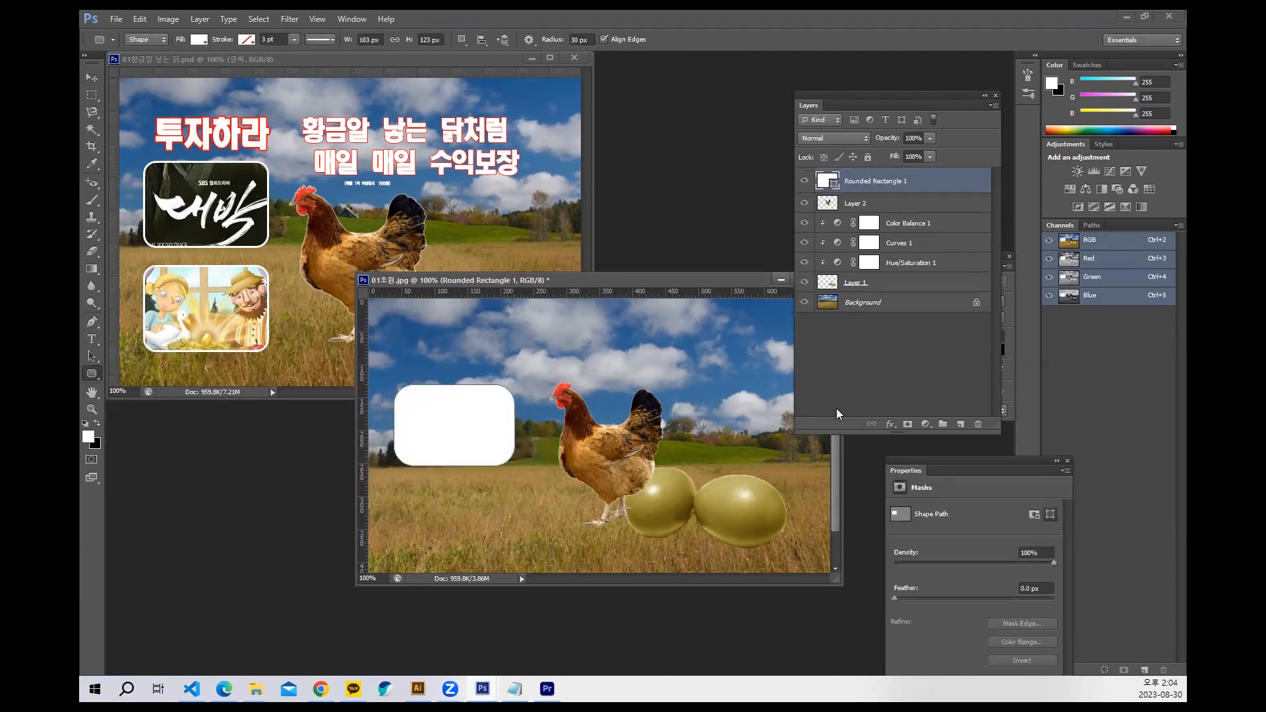
Apply a 3 px white outside Stroke layer style to the rounded rectangle.
{"action": "left_click", "coordinate": [890, 424]}
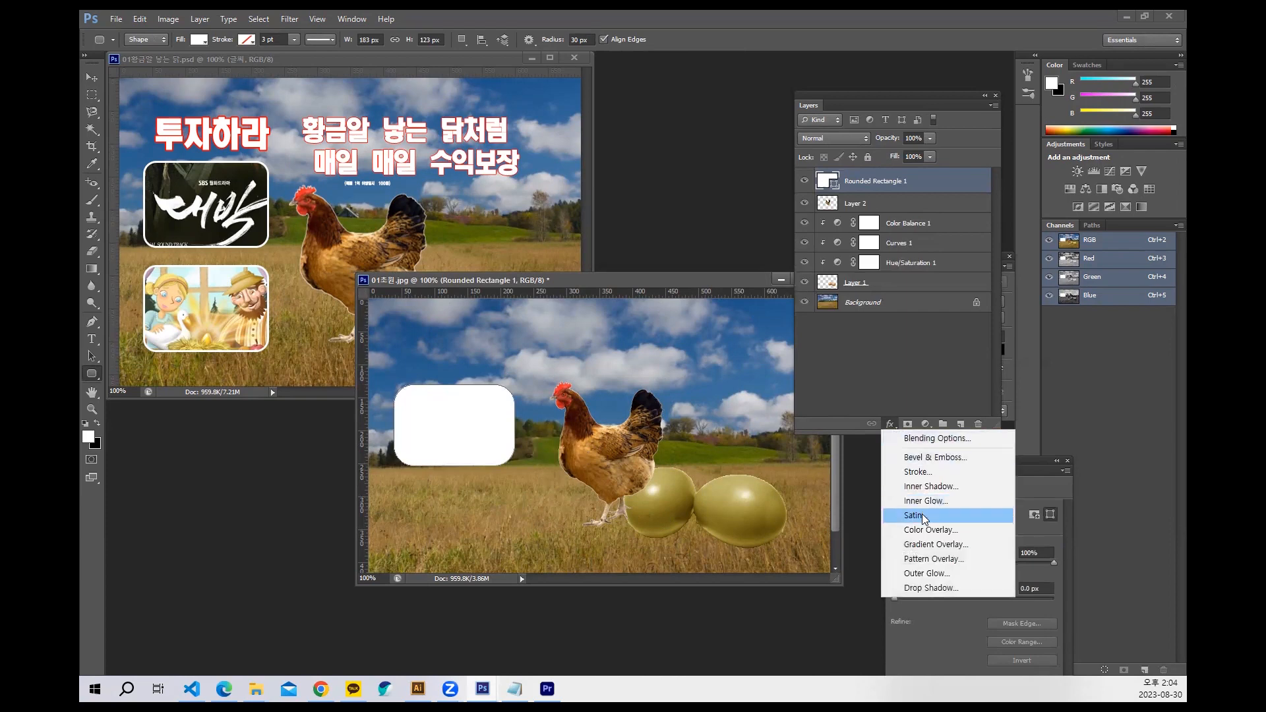
{"action": "left_click", "coordinate": [920, 472]}
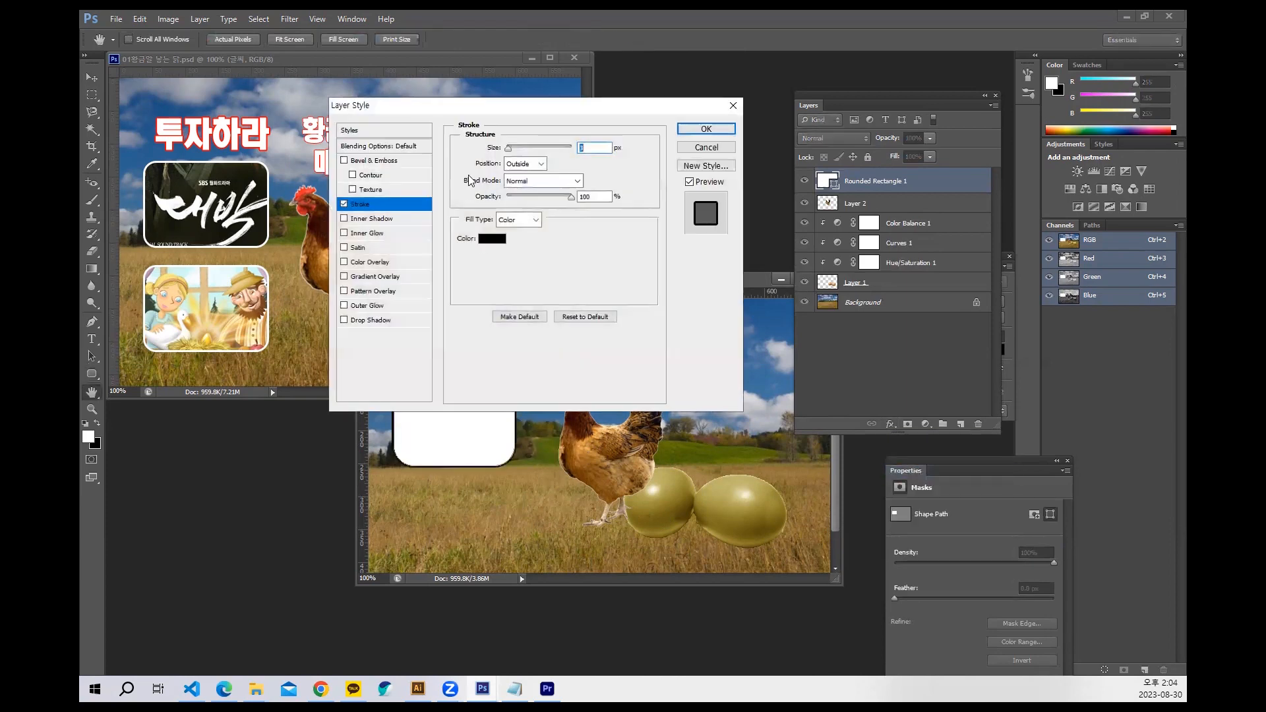
{"action": "left_click", "coordinate": [492, 239]}
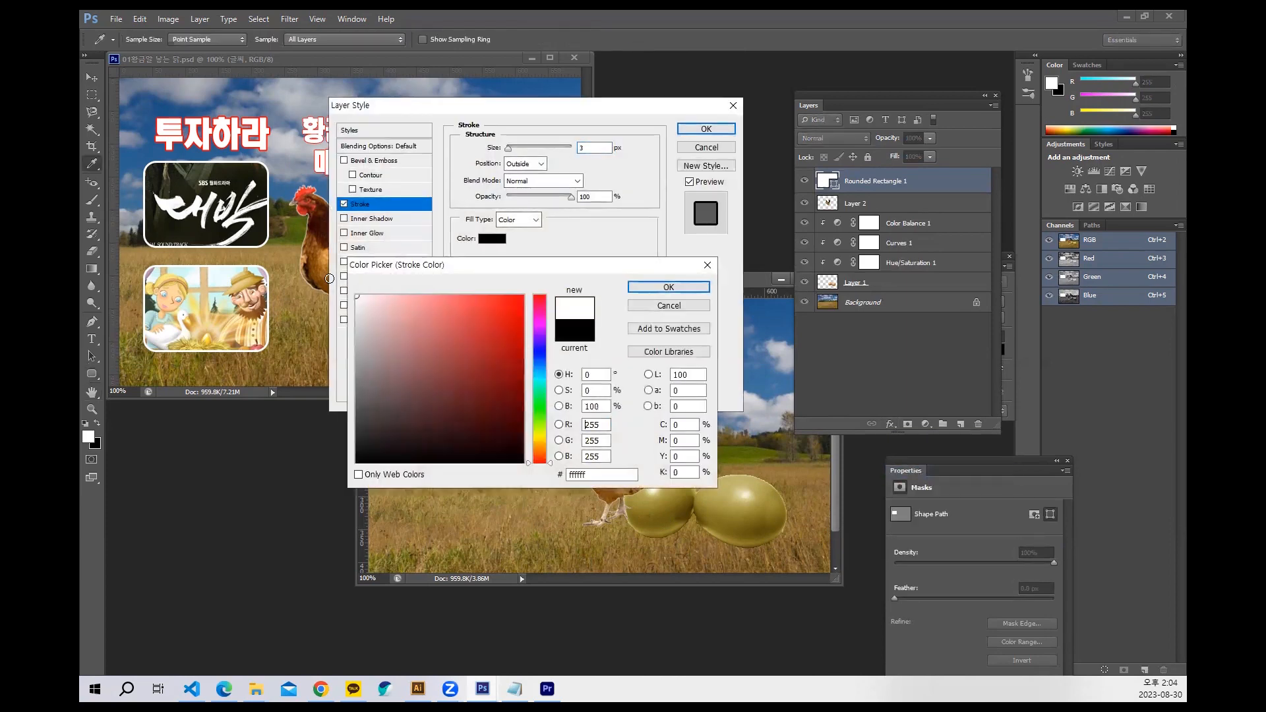
{"action": "left_click", "coordinate": [669, 286]}
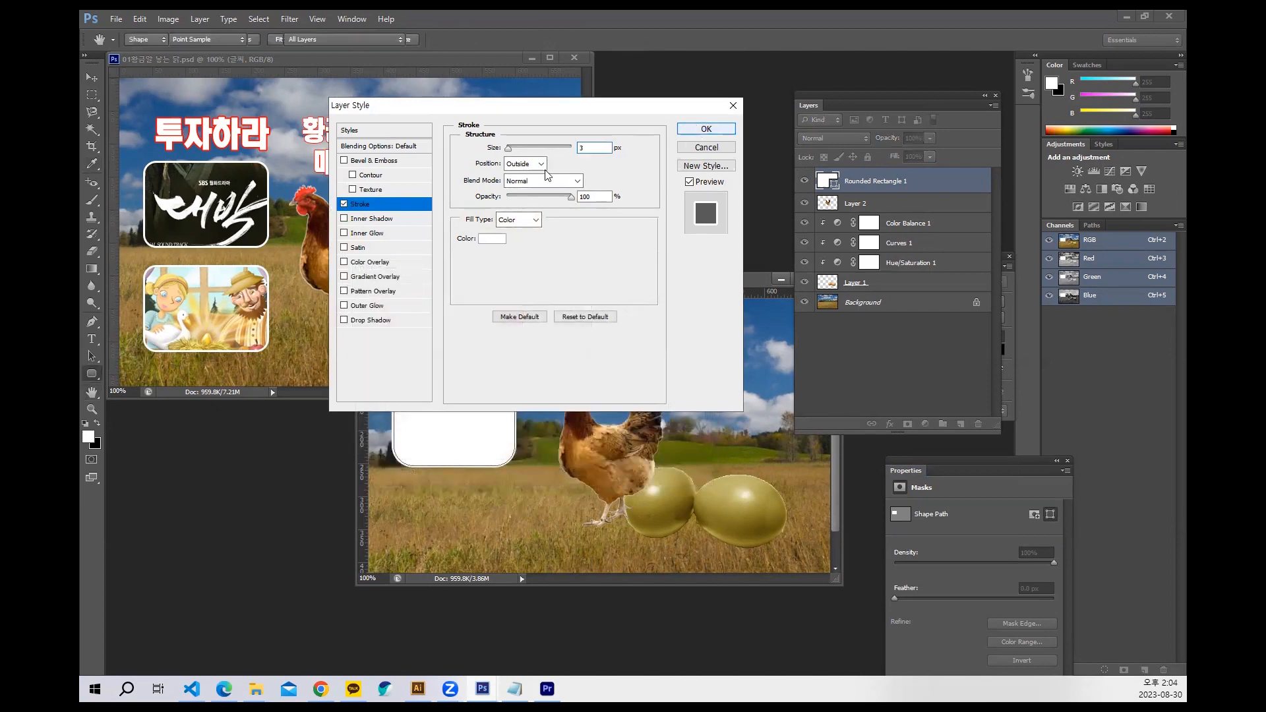
{"action": "key", "text": "Return"}
Duplicate the stroked rounded rectangle and place the copy directly beneath the original.
{"action": "key", "text": "v"}
{"action": "mouse_move", "coordinate": [451, 425]}
{"action": "left_mouse_down"}
{"action": "mouse_move", "coordinate": [446, 414]}
{"action": "mouse_move", "coordinate": [459, 517]}
{"action": "left_mouse_up"}
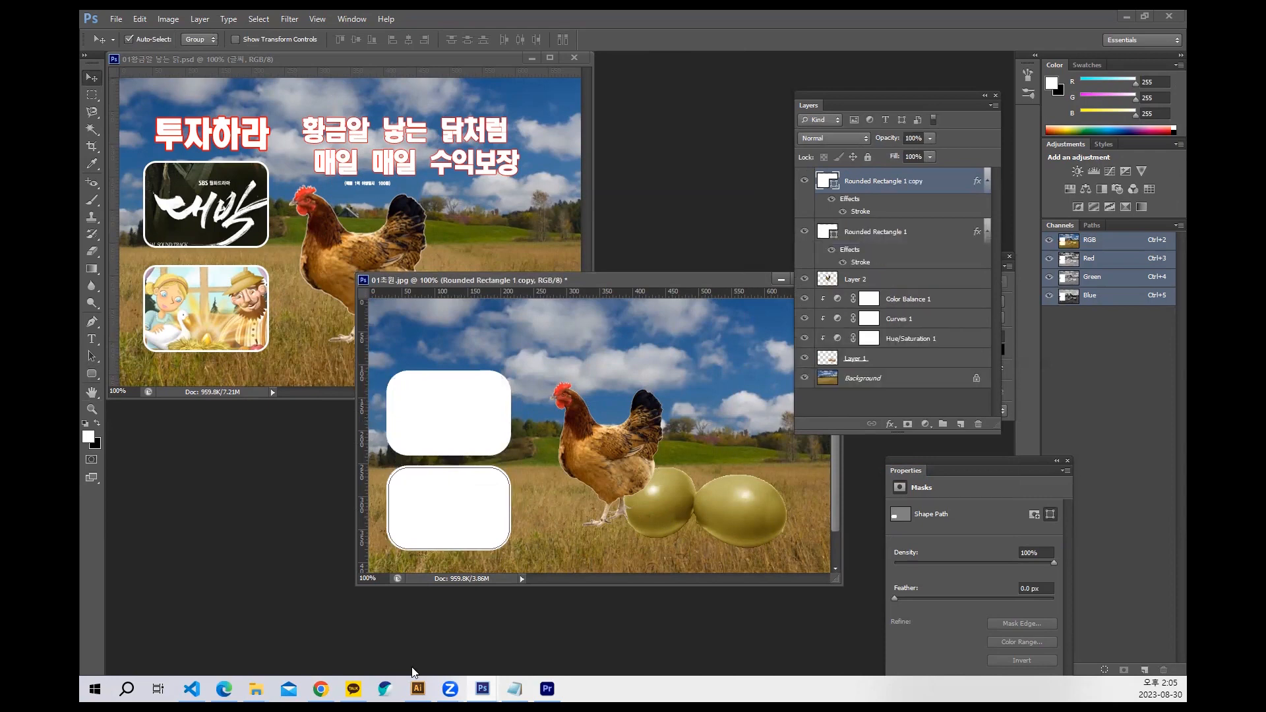
Switch to the Edge browser, search Naver for 대박 and show the image results.
{"action": "left_click", "coordinate": [224, 689]}
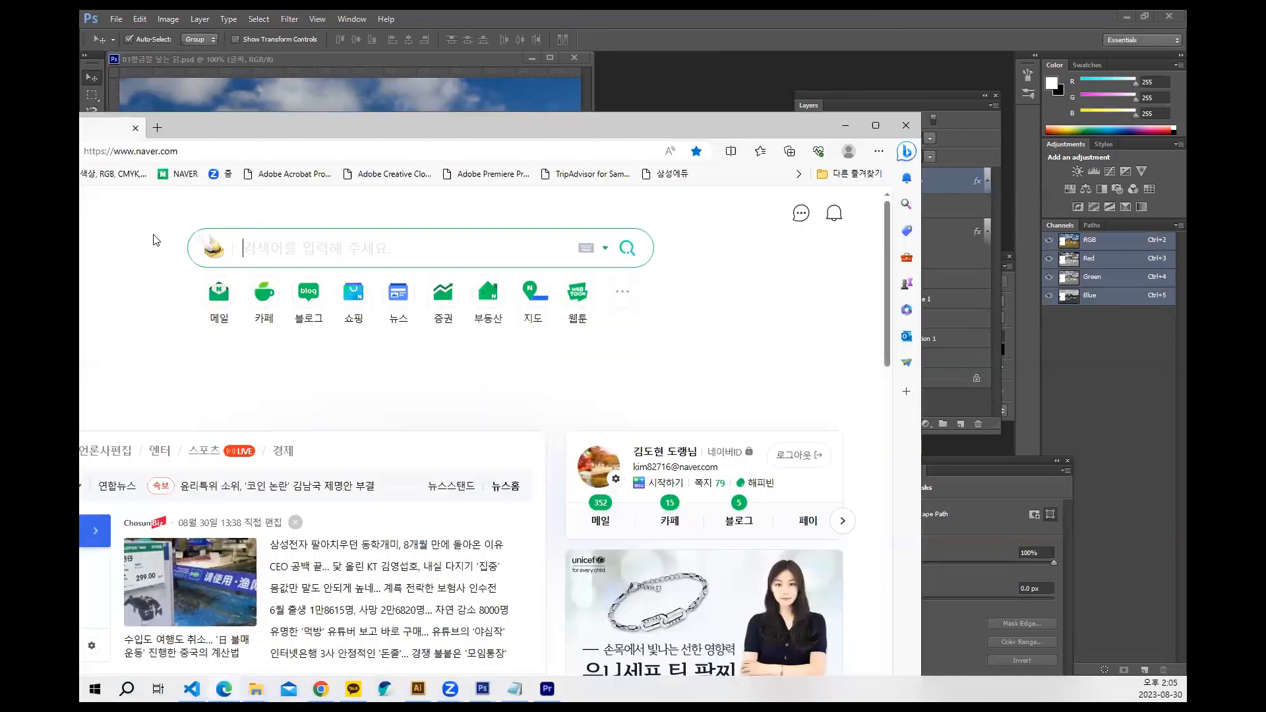
{"action": "left_click", "coordinate": [296, 246]}
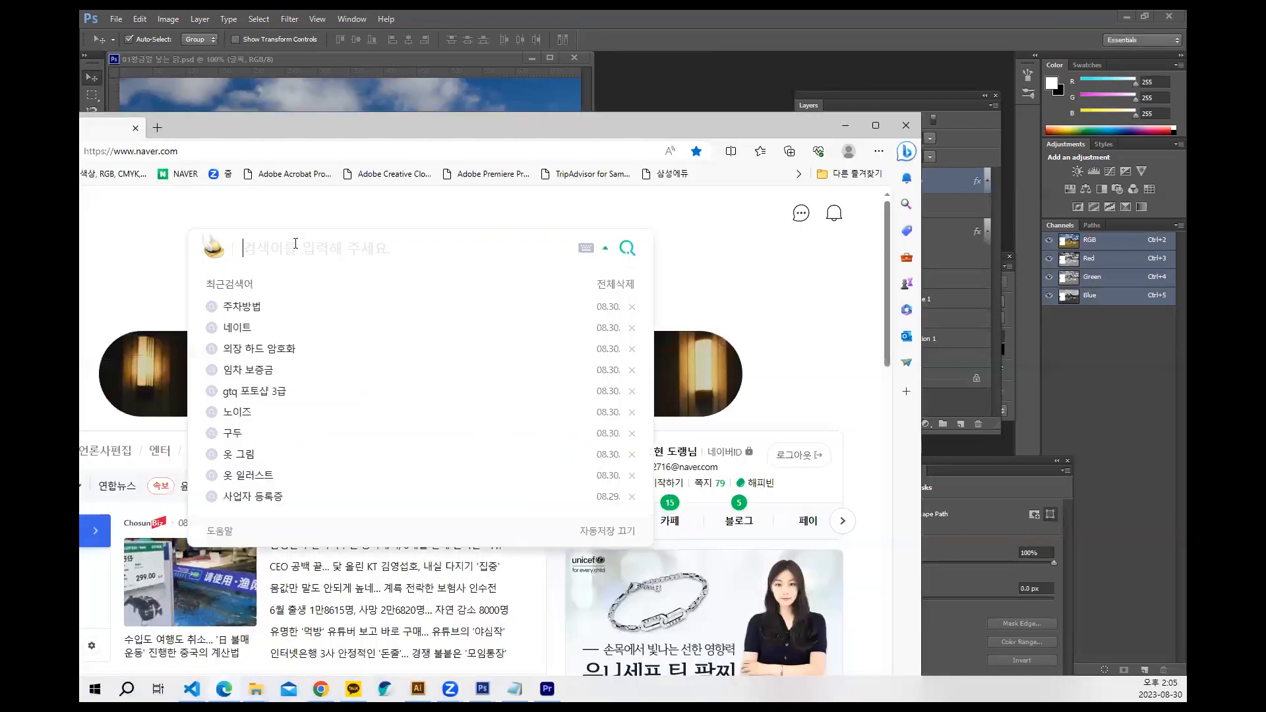
{"action": "type", "text": "eoqkr"}
{"action": "key", "text": "BackSpace"}
{"action": "key", "text": "BackSpace"}
{"action": "key", "text": "BackSpace"}
{"action": "key", "text": "BackSpace"}
{"action": "key", "text": "BackSpace"}
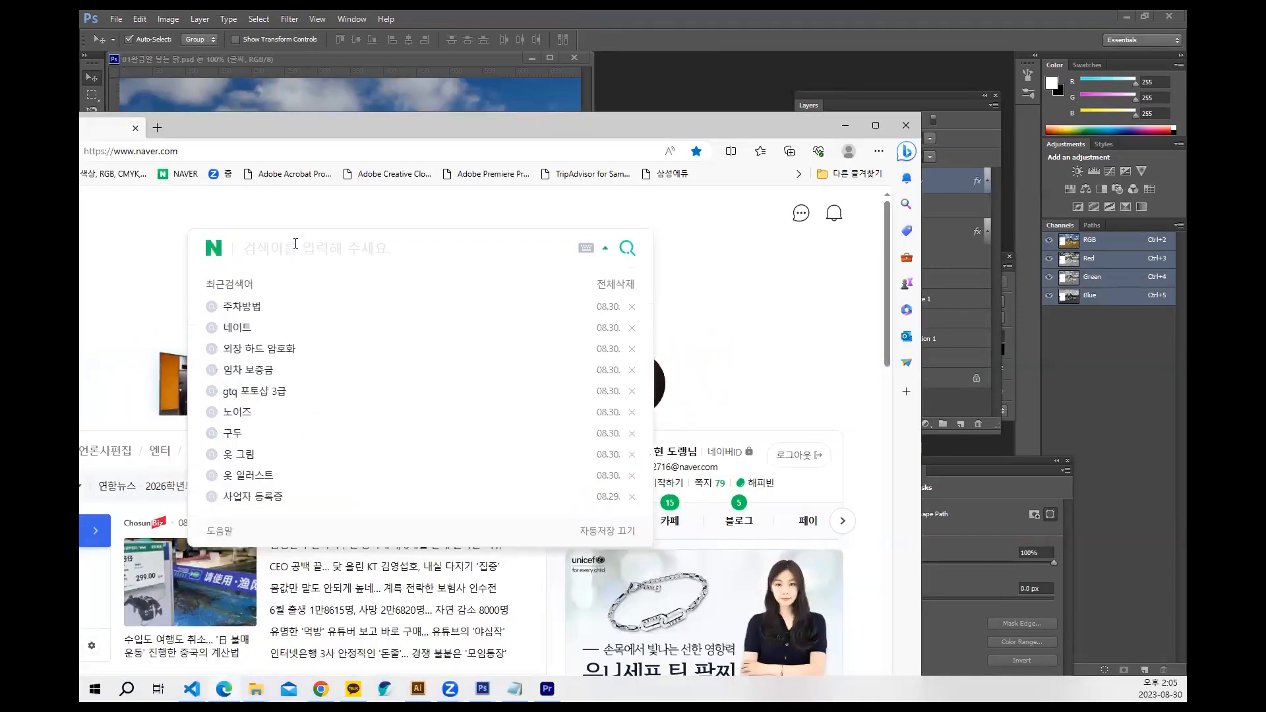
{"action": "type", "text": "대박"}
{"action": "key", "text": "Return"}
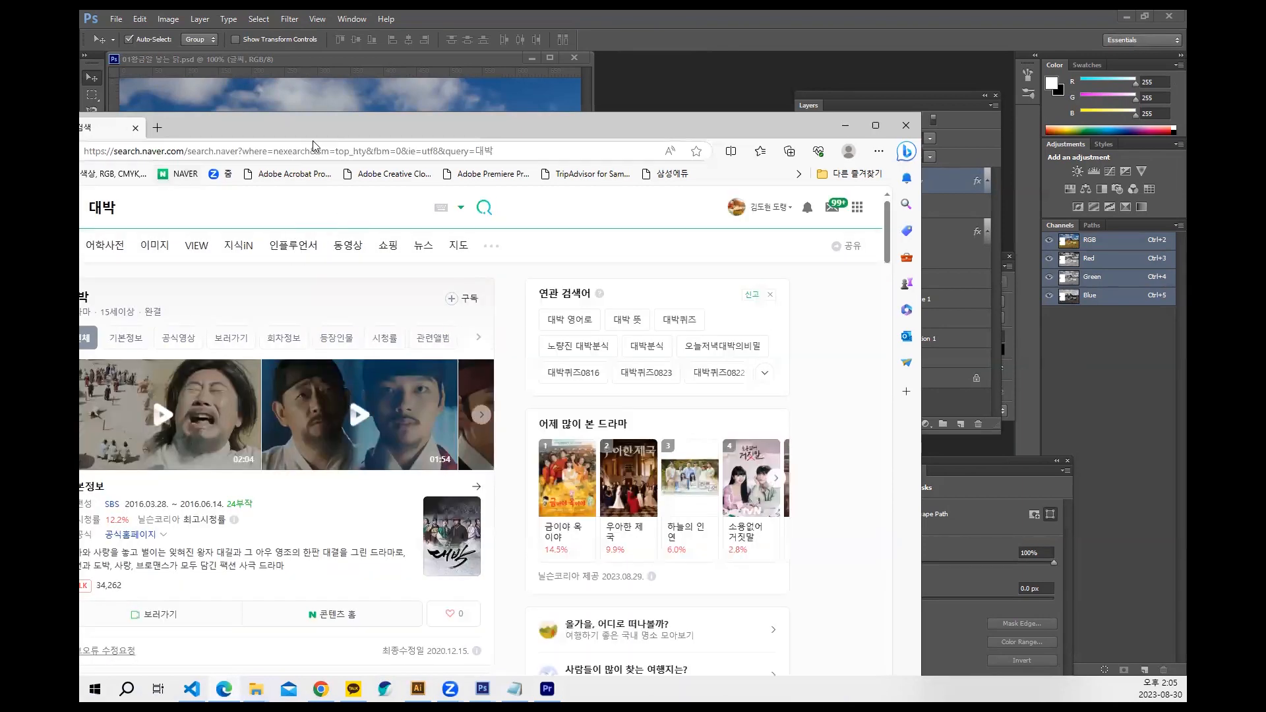
{"action": "left_click_drag", "start_coordinate": [380, 132], "coordinate": [532, 106]}
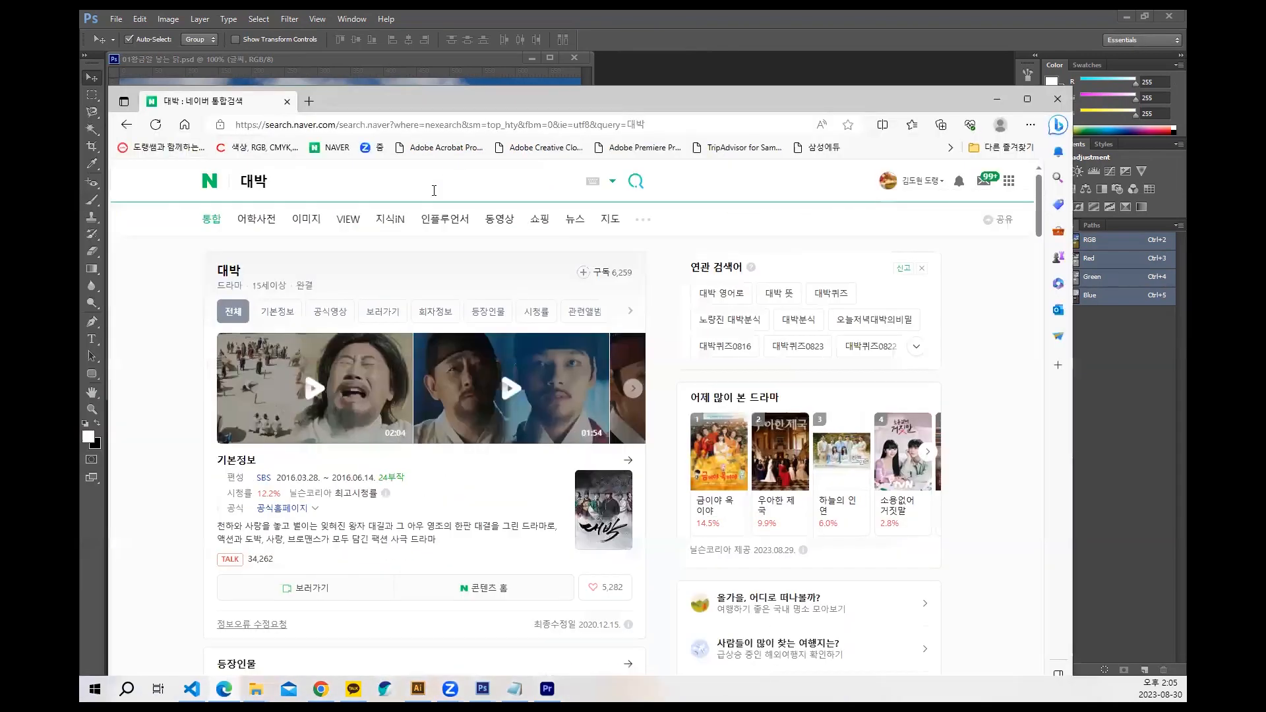
{"action": "left_click", "coordinate": [306, 219]}
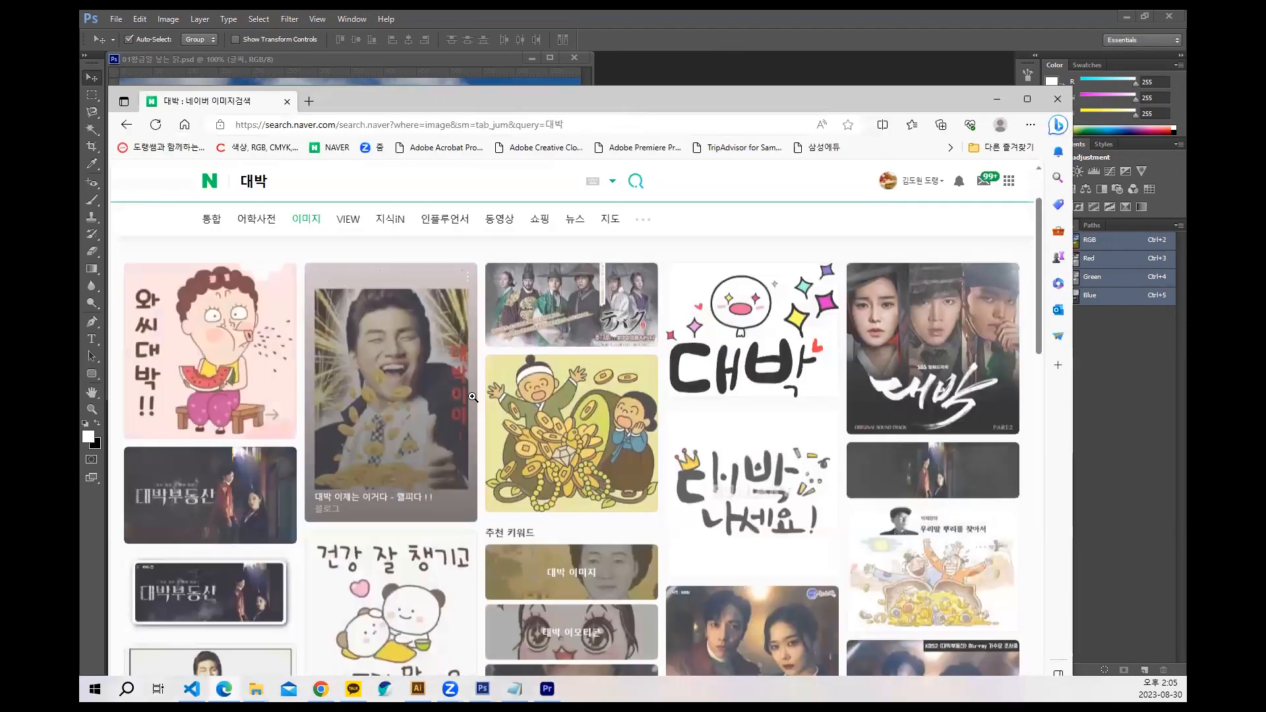
Capture about 566 × 402 px of the cartoon couple with the gold-coin gourd and return to Photoshop.
{"action": "scroll", "coordinate": [648, 411], "scroll_direction": "down", "scroll_amount": 3}
{"action": "left_click", "coordinate": [568, 420]}
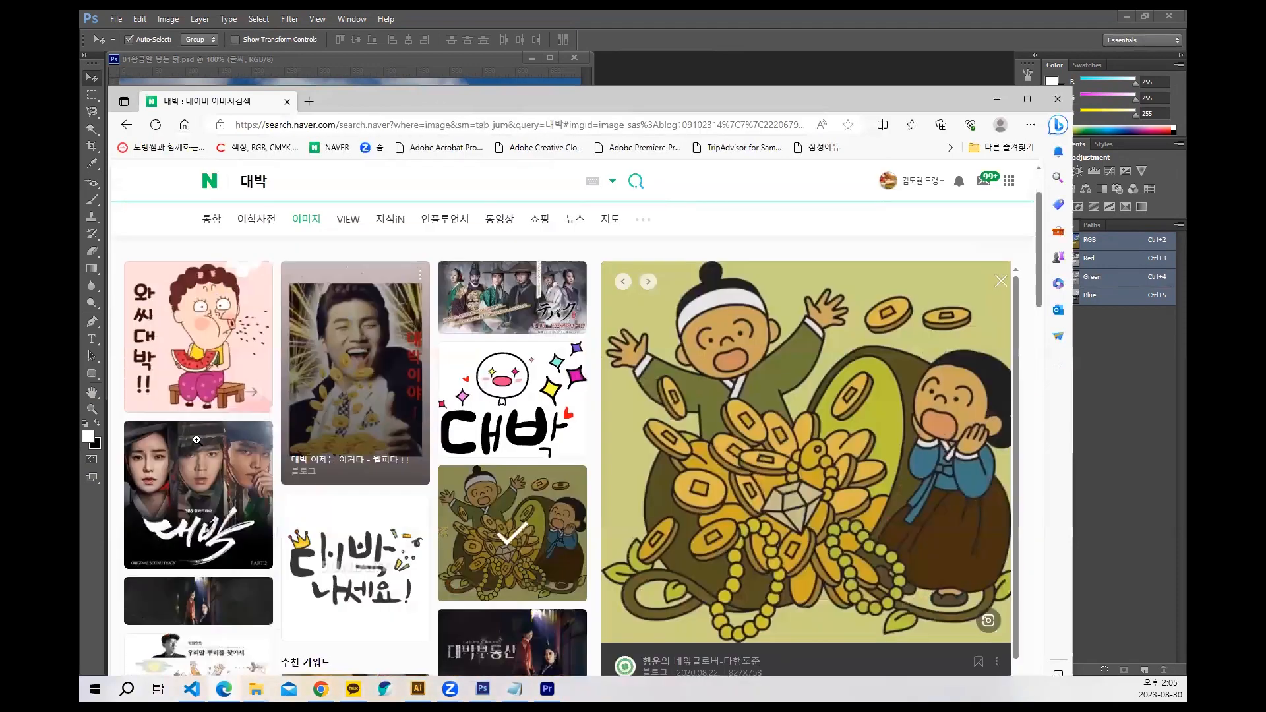
{"action": "key", "text": "Print"}
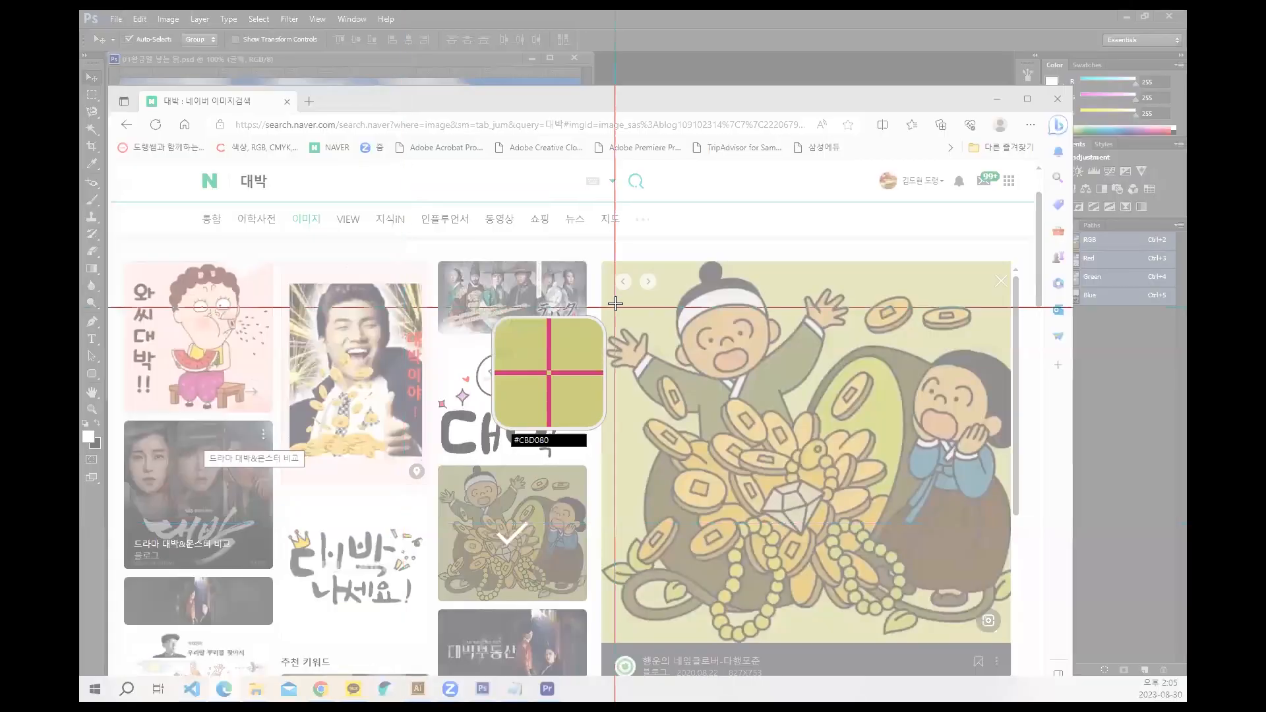
{"action": "left_click_drag", "start_coordinate": [616, 304], "coordinate": [988, 568]}
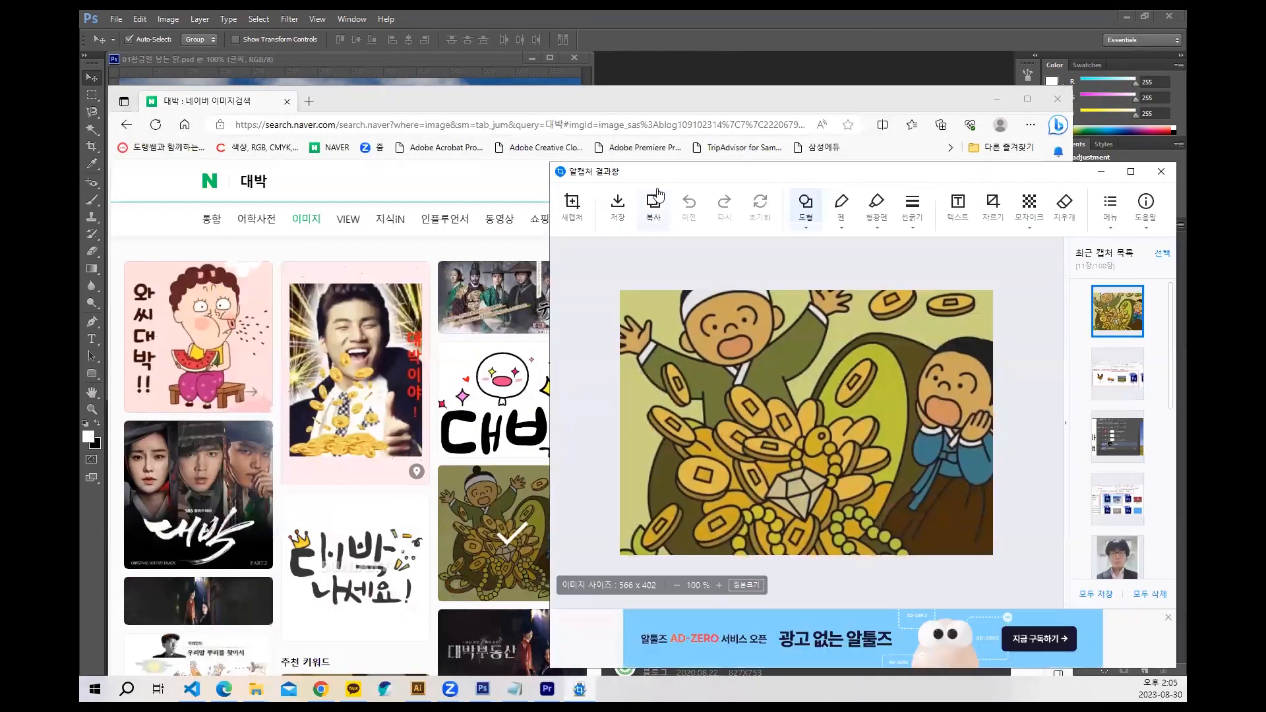
{"action": "left_click", "coordinate": [1162, 175]}
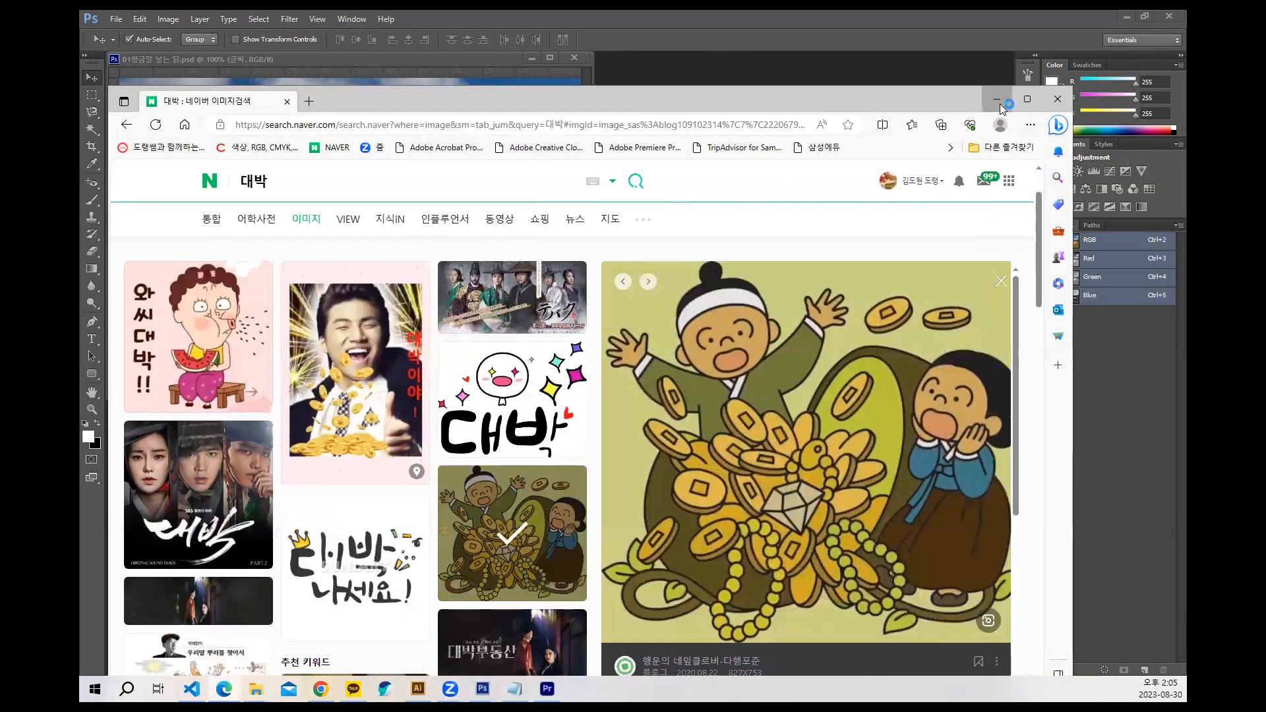
{"action": "left_click", "coordinate": [1001, 103]}
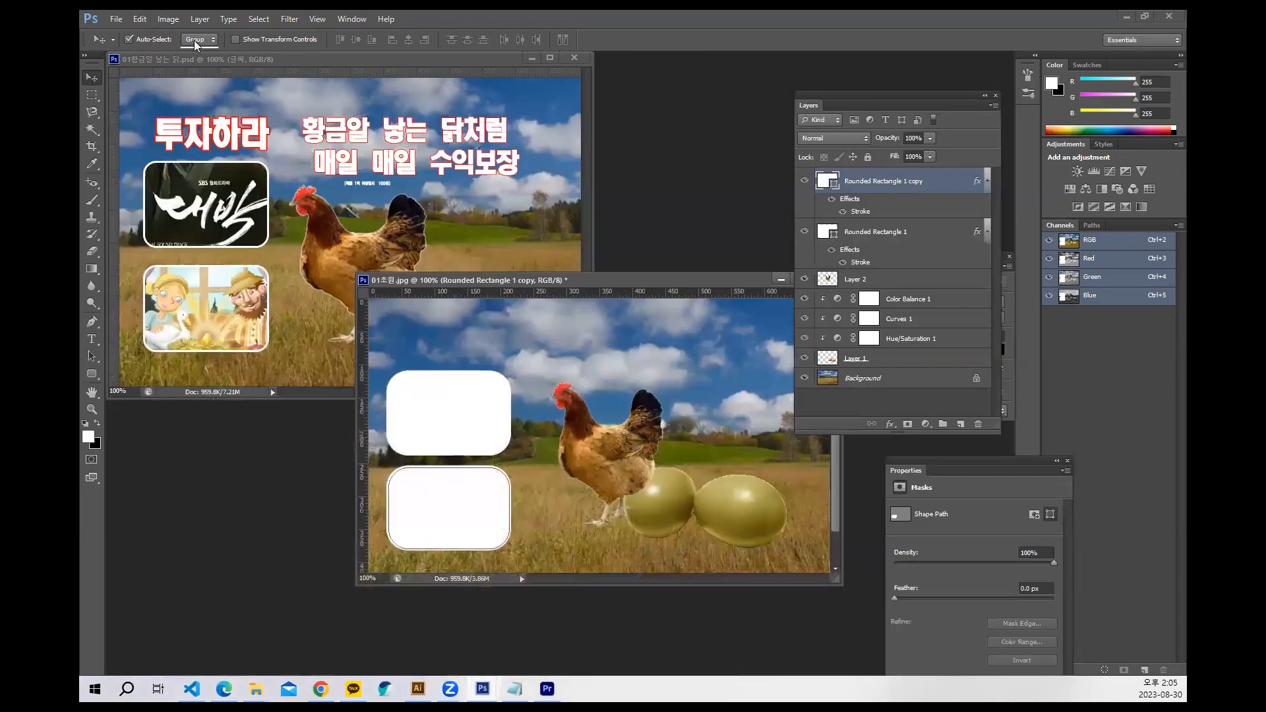
Set Auto-Select to Layer, paste the captured cartoon over the lower rounded rectangle and clip it to that frame.
{"action": "left_click", "coordinate": [198, 40]}
{"action": "left_click", "coordinate": [198, 52]}
{"action": "key", "text": "ctrl+v"}
{"action": "left_click_drag", "start_coordinate": [545, 518], "coordinate": [455, 521]}
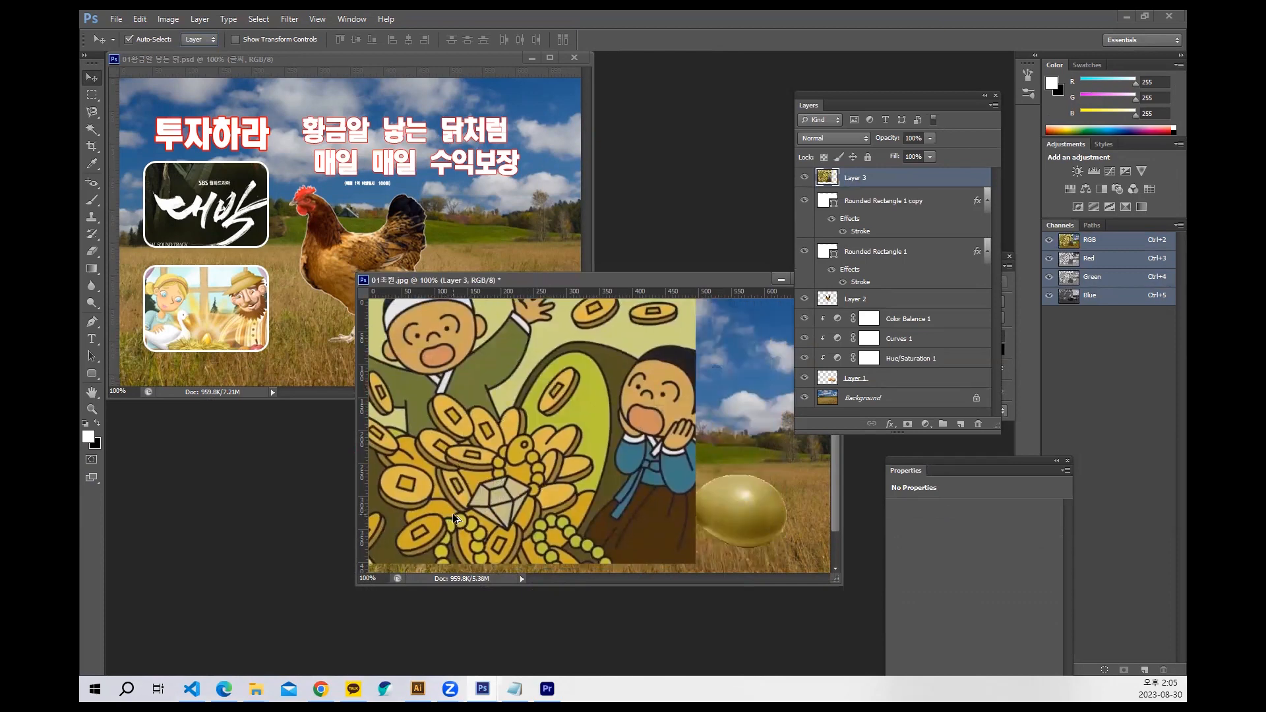
{"action": "key", "text": "ctrl+alt+g"}
Scale the clipped cartoon to about 42% and position it to fill the lower rounded frame.
{"action": "key", "text": "ctrl+t"}
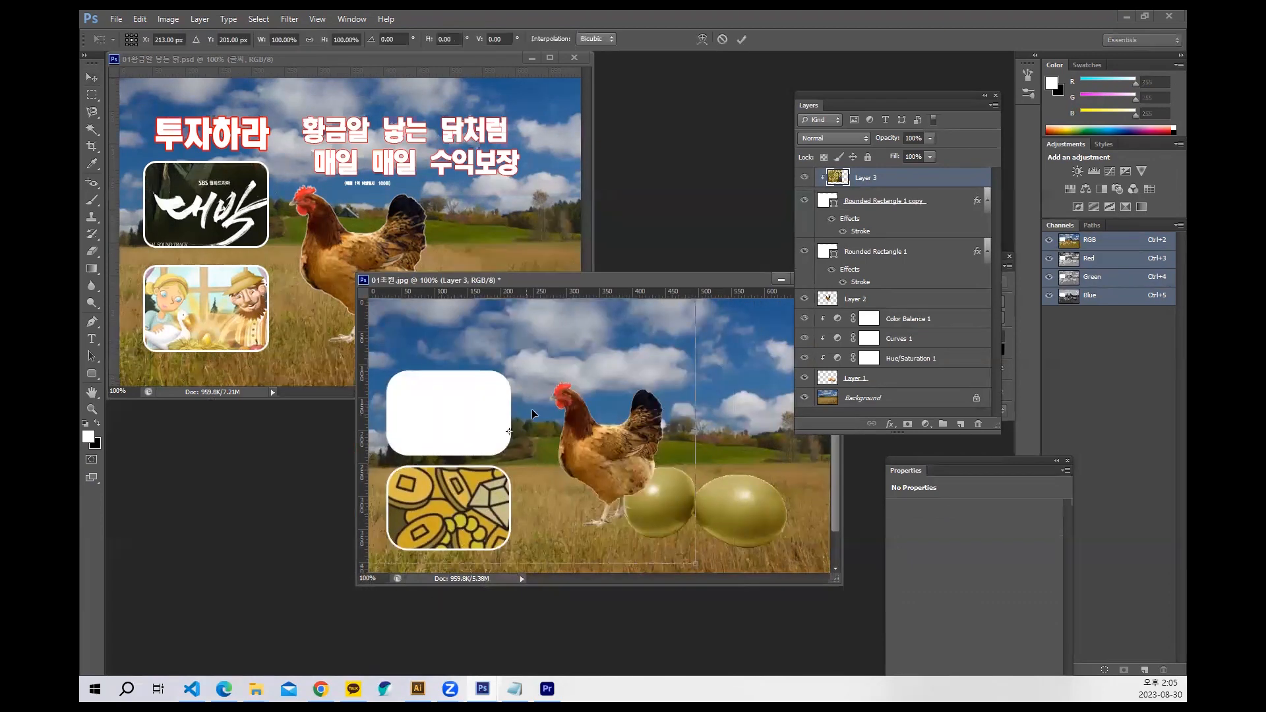
{"action": "left_click_drag", "start_coordinate": [697, 301], "coordinate": [606, 365]}
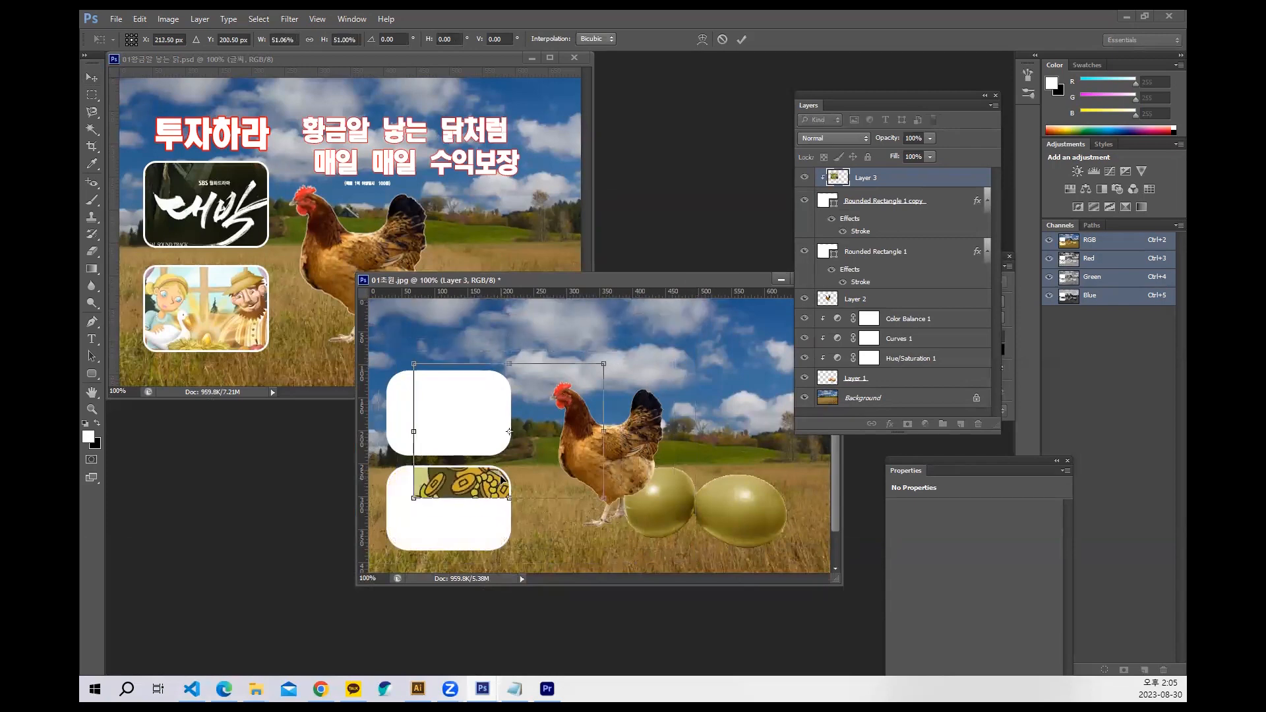
{"action": "left_click_drag", "start_coordinate": [505, 472], "coordinate": [460, 549]}
{"action": "left_click_drag", "start_coordinate": [447, 553], "coordinate": [449, 553]}
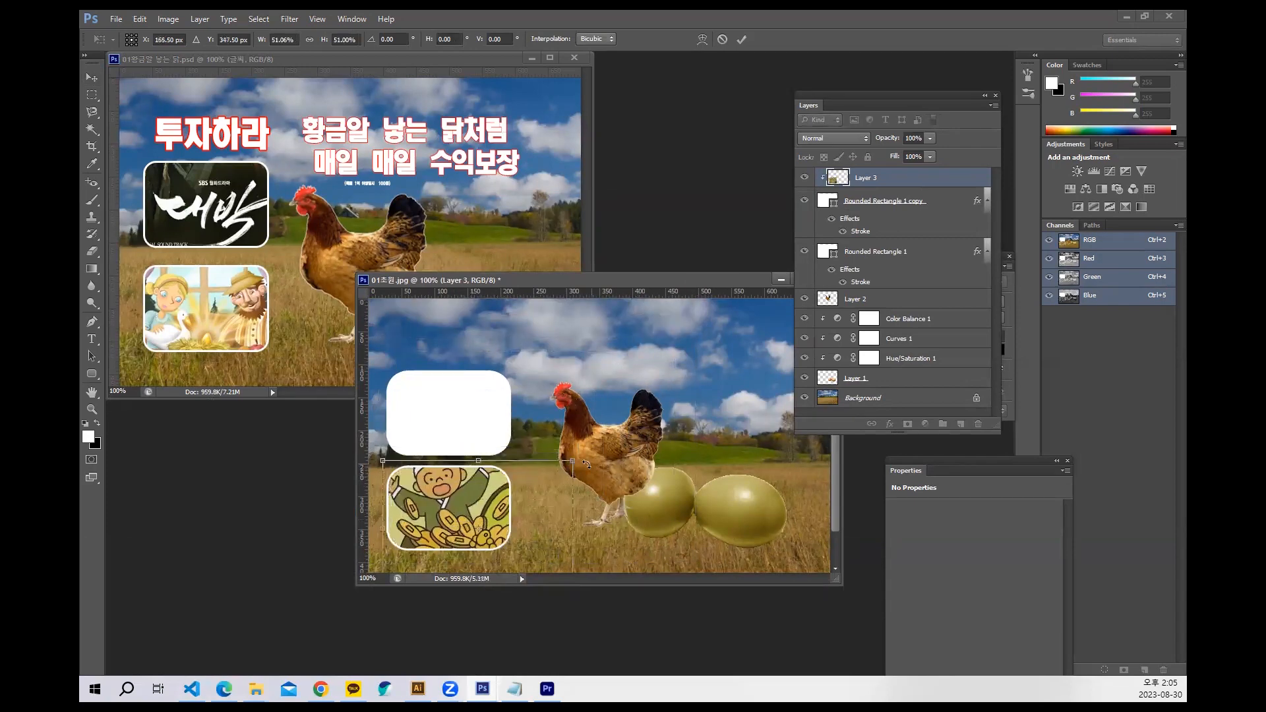
{"action": "left_click_drag", "start_coordinate": [573, 461], "coordinate": [557, 473]}
{"action": "left_click_drag", "start_coordinate": [446, 518], "coordinate": [426, 509]}
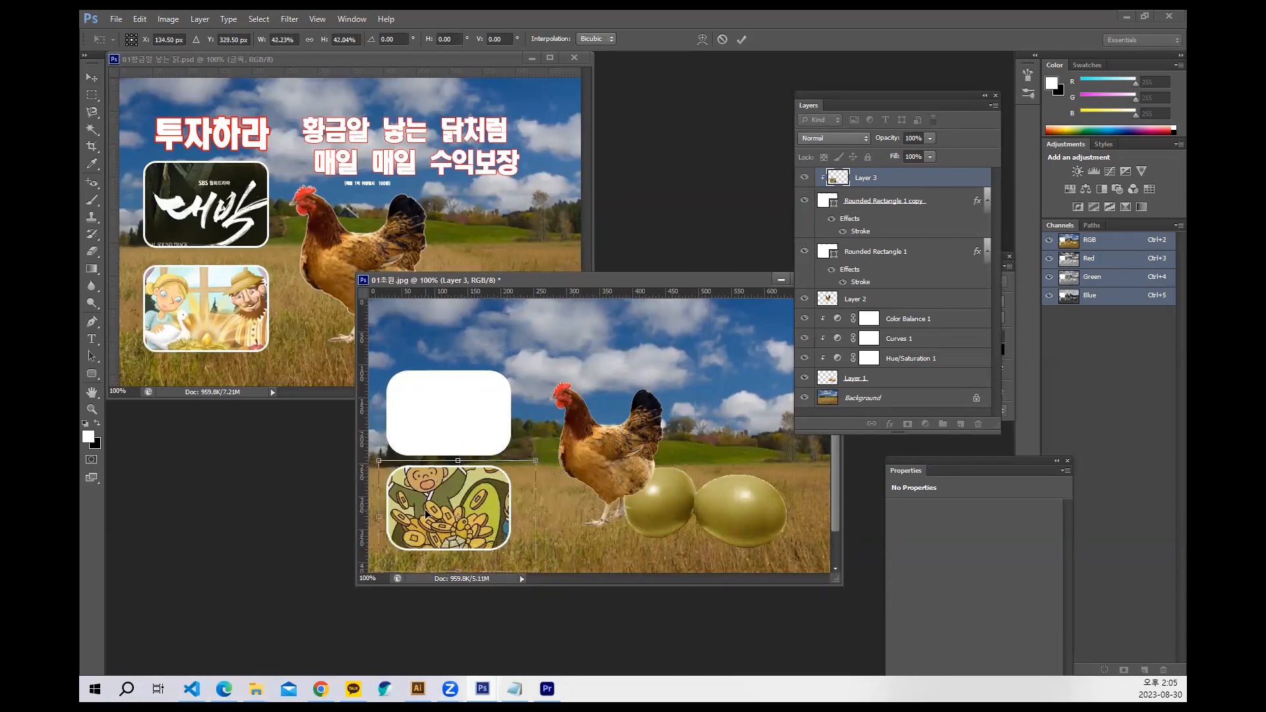
{"action": "key", "text": "Return"}
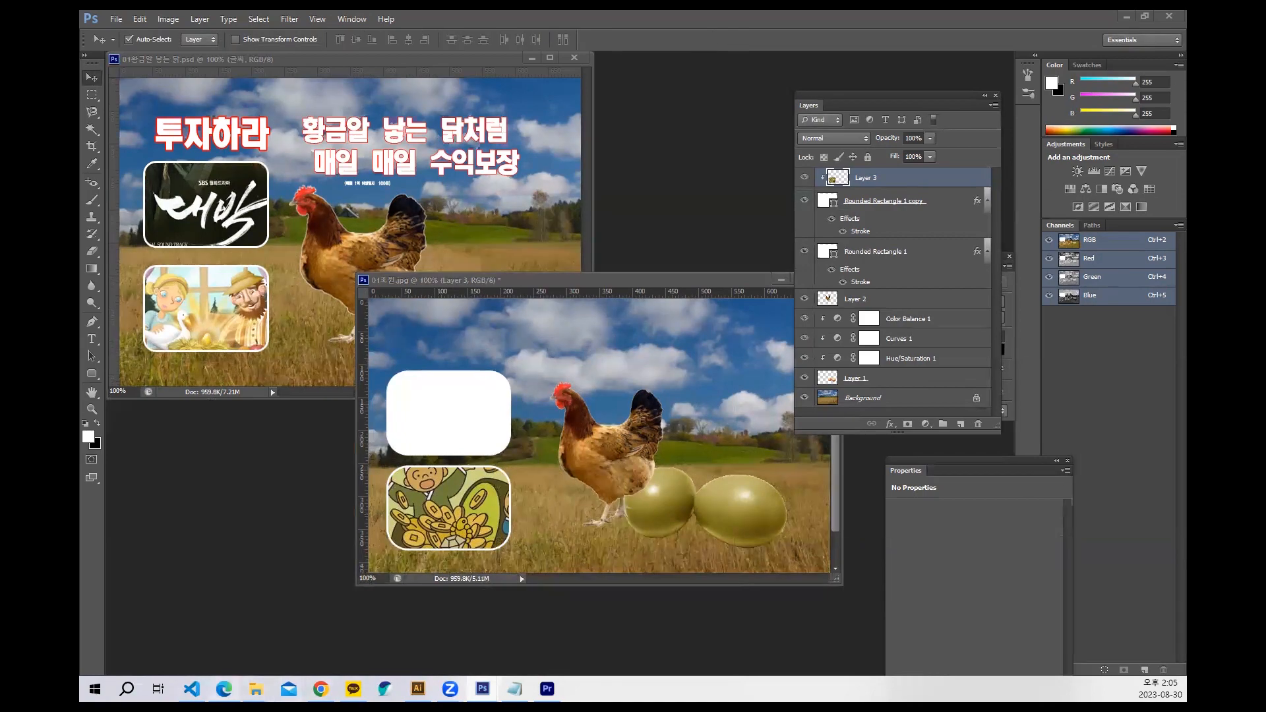
In the browser, capture about 331 × 234 px of the cartoon with two laughing men behind gold-filled gourds, and return to Photoshop.
{"action": "key", "text": "alt+Tab"}
{"action": "scroll", "coordinate": [521, 520], "scroll_direction": "down", "scroll_amount": 4}
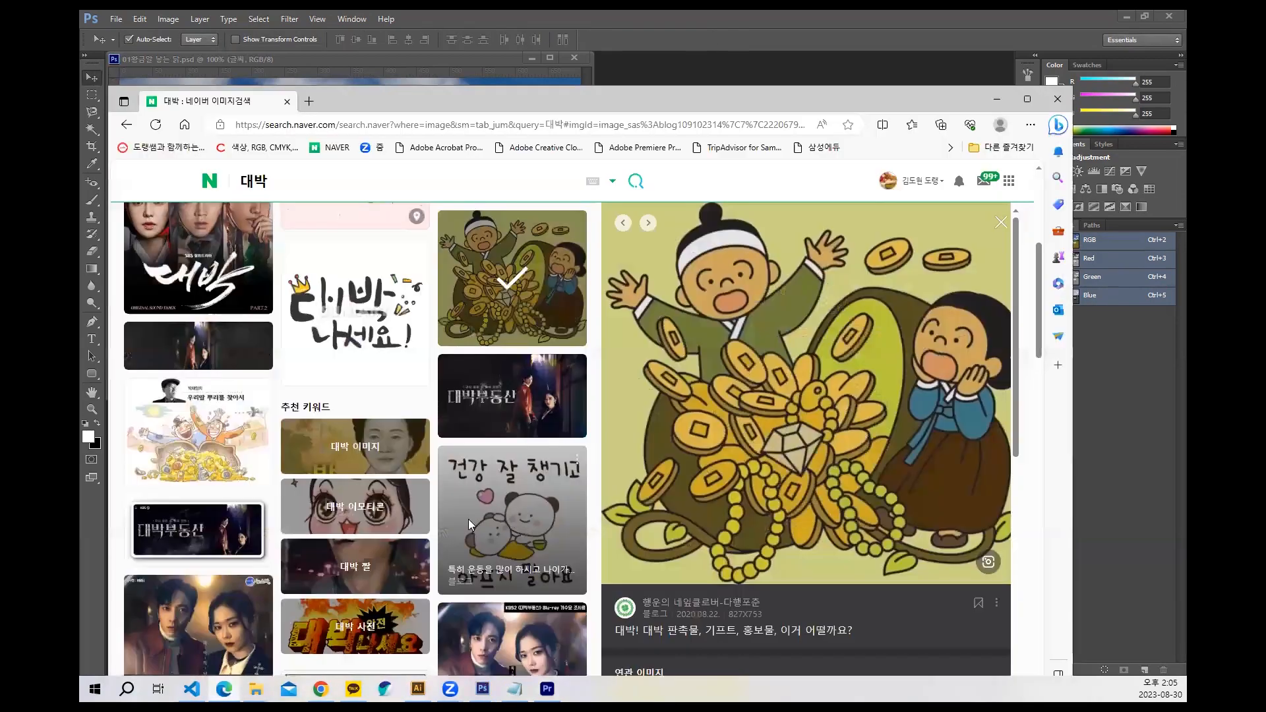
{"action": "scroll", "coordinate": [396, 515], "scroll_direction": "up", "scroll_amount": 4}
{"action": "scroll", "coordinate": [364, 513], "scroll_direction": "down", "scroll_amount": 2}
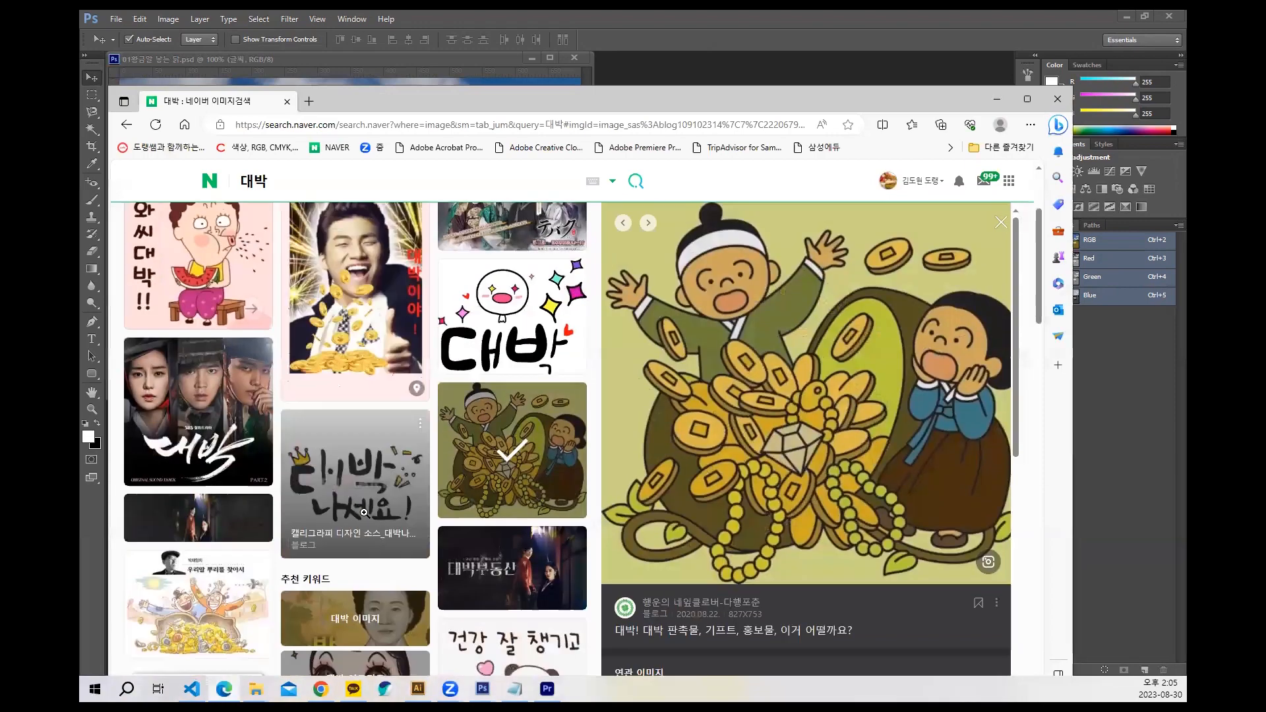
{"action": "scroll", "coordinate": [364, 513], "scroll_direction": "down", "scroll_amount": 3}
{"action": "left_click", "coordinate": [203, 442]}
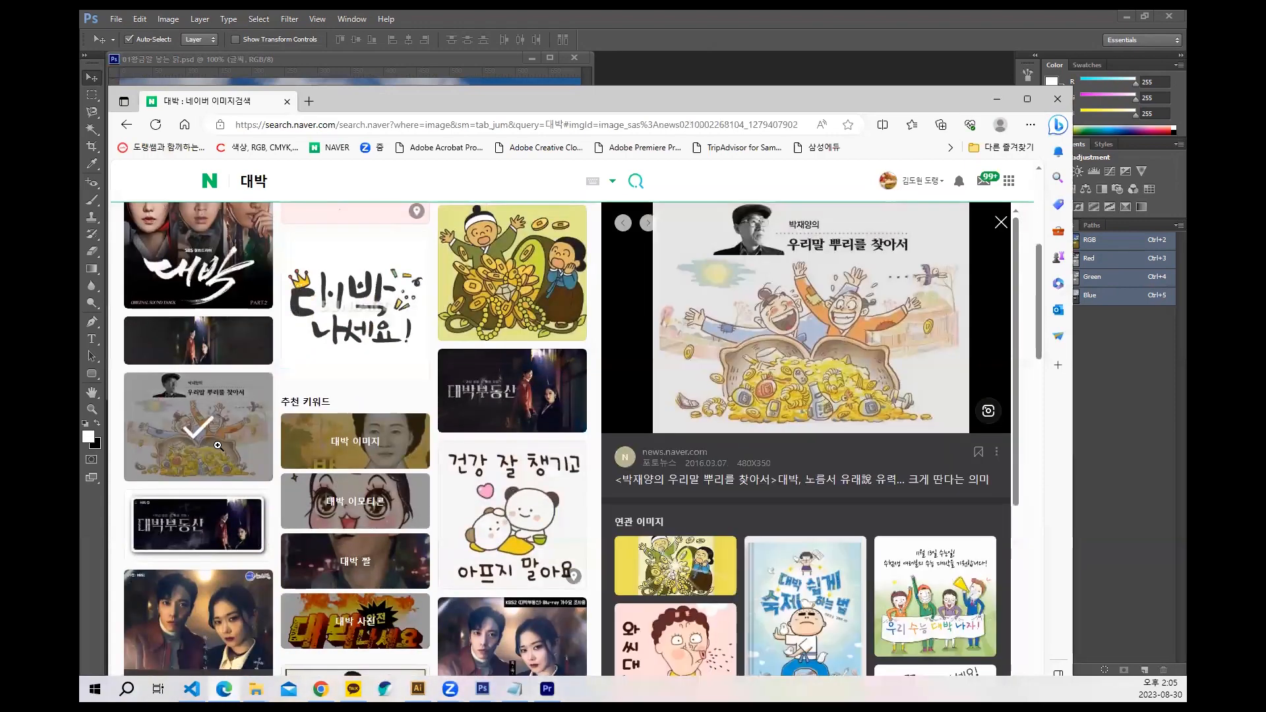
{"action": "key", "text": "ctrl+shift+c"}
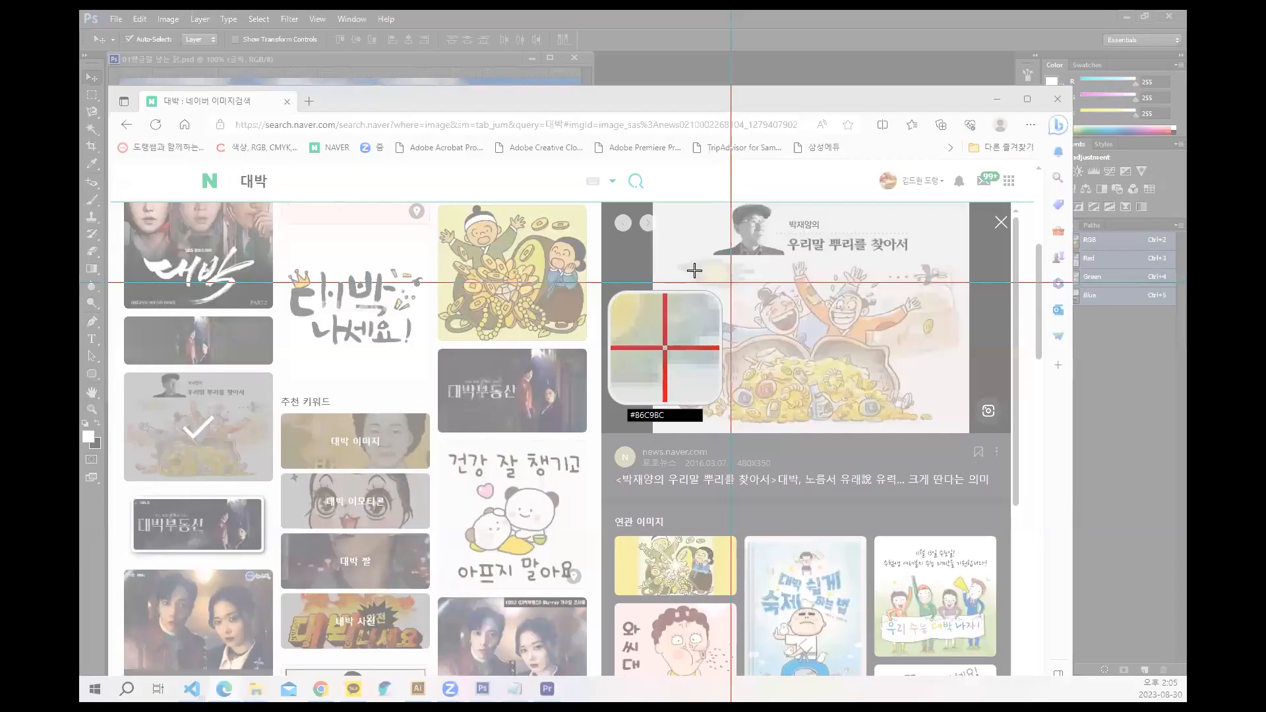
{"action": "left_click_drag", "start_coordinate": [694, 270], "coordinate": [922, 426]}
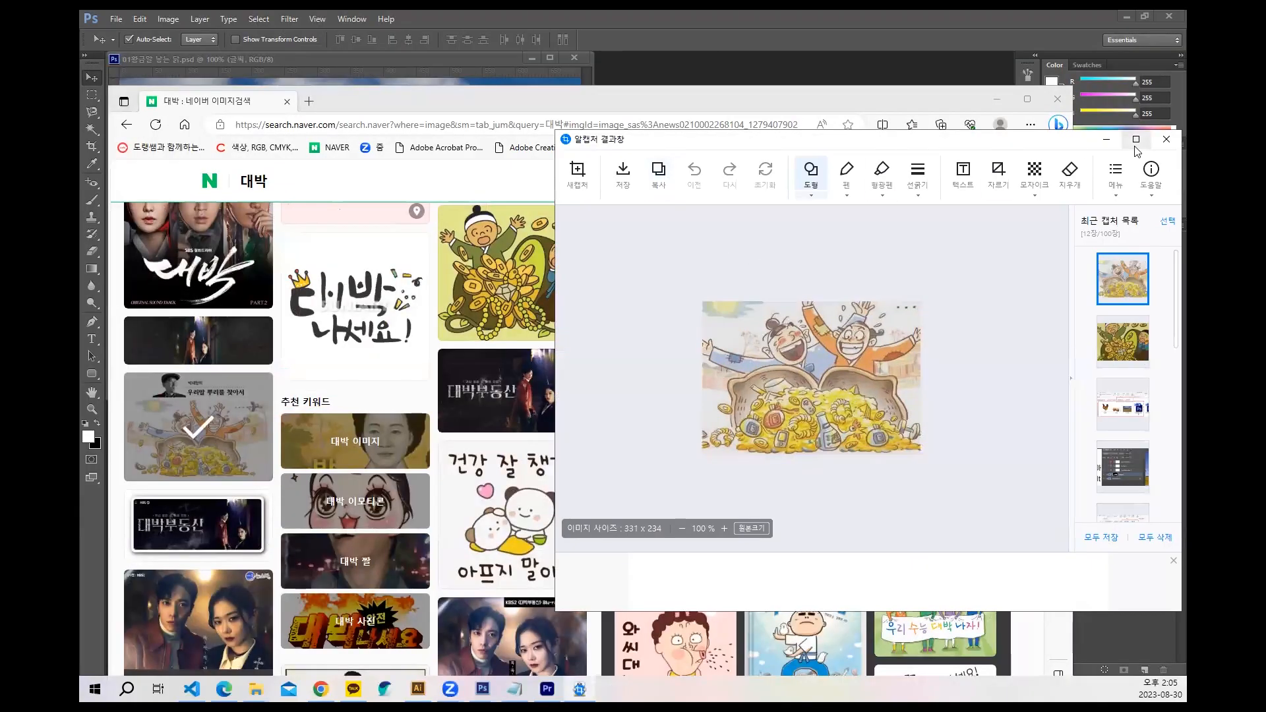
{"action": "left_click", "coordinate": [1165, 140]}
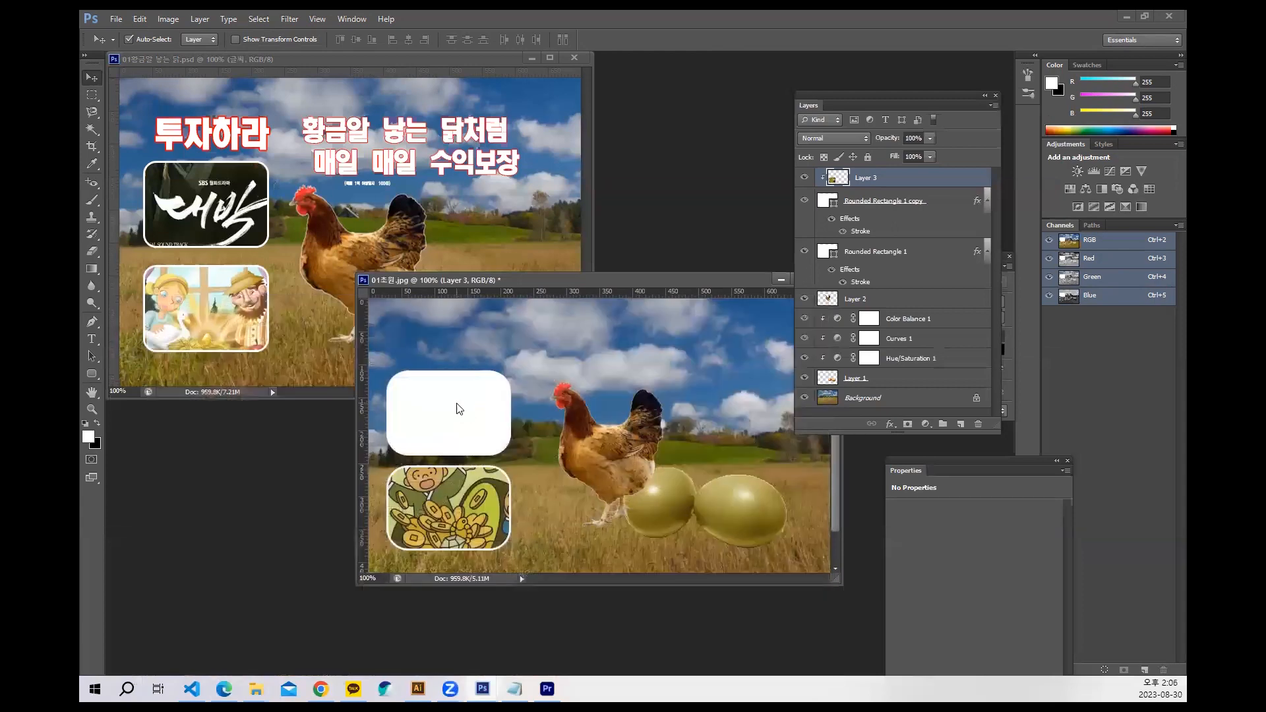
Paste the second captured cartoon directly above the upper rounded rectangle's layer and clip it to that frame.
{"action": "left_click", "coordinate": [459, 407]}
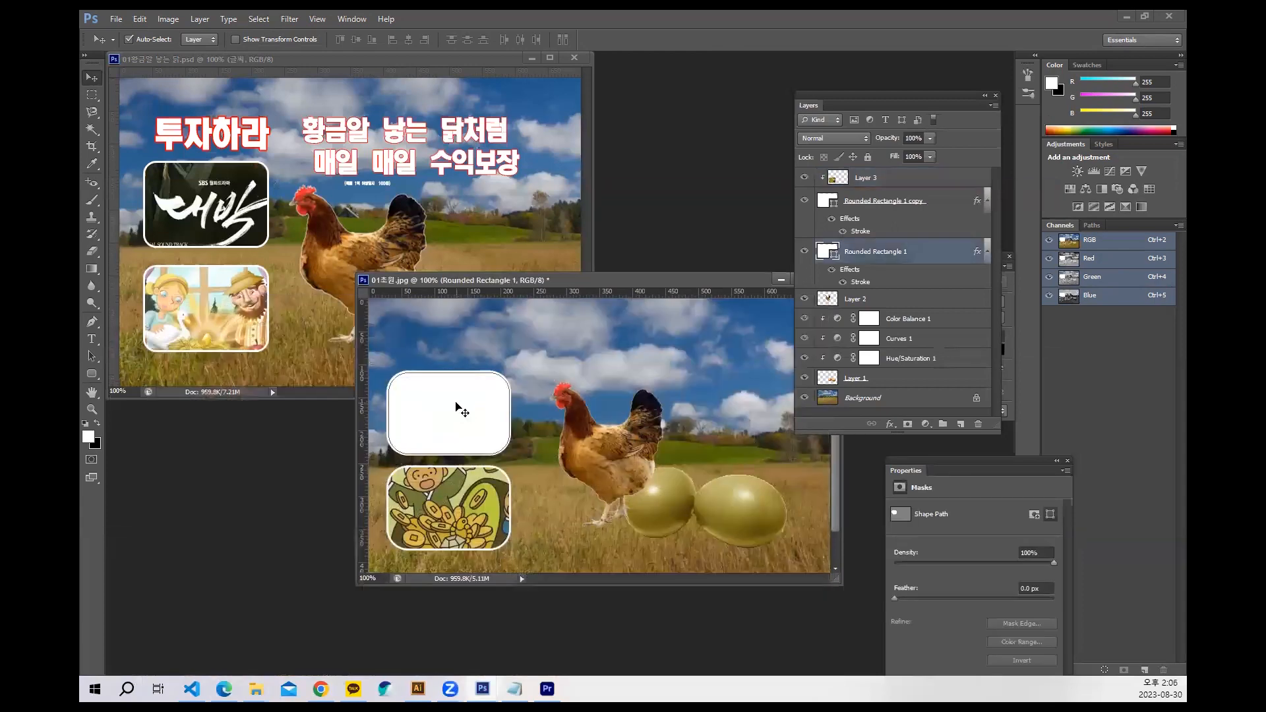
{"action": "key", "text": "ctrl+v"}
{"action": "left_click_drag", "start_coordinate": [564, 446], "coordinate": [438, 415]}
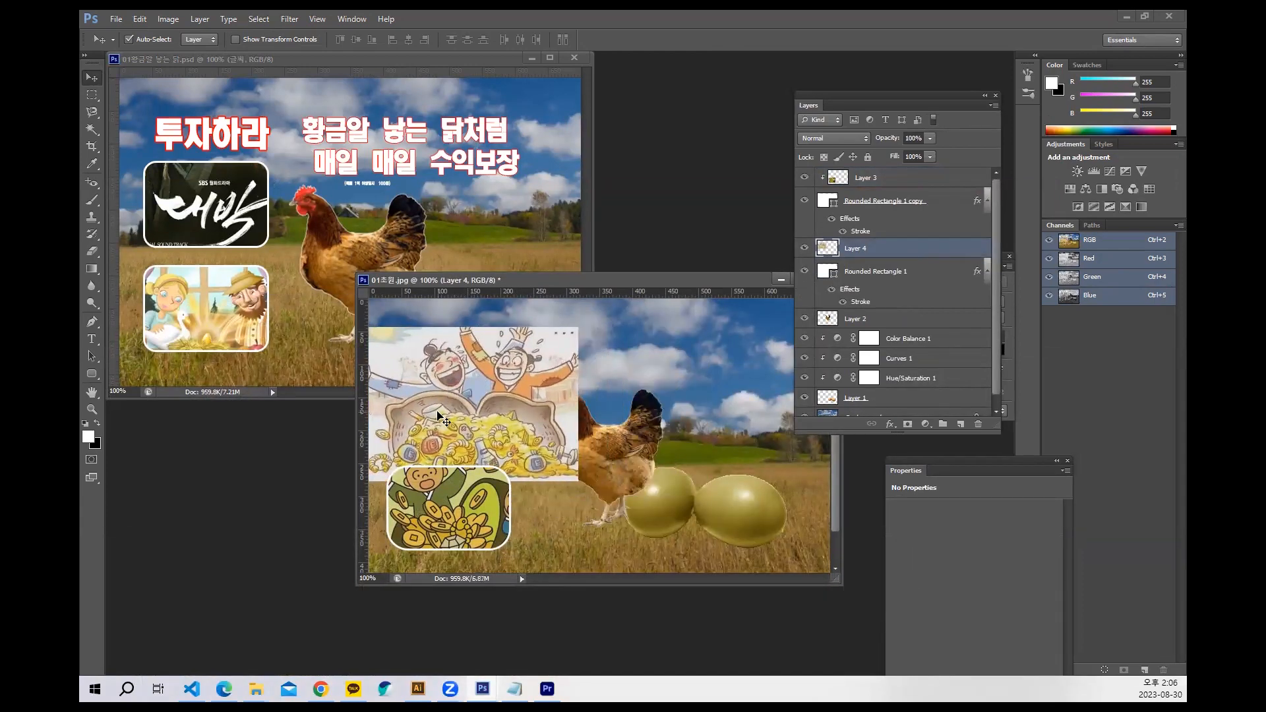
{"action": "key", "text": "ctrl+alt+g"}
Scale the cartoon in the upper frame to about 76% so both men's faces fit inside.
{"action": "key", "text": "ctrl+t"}
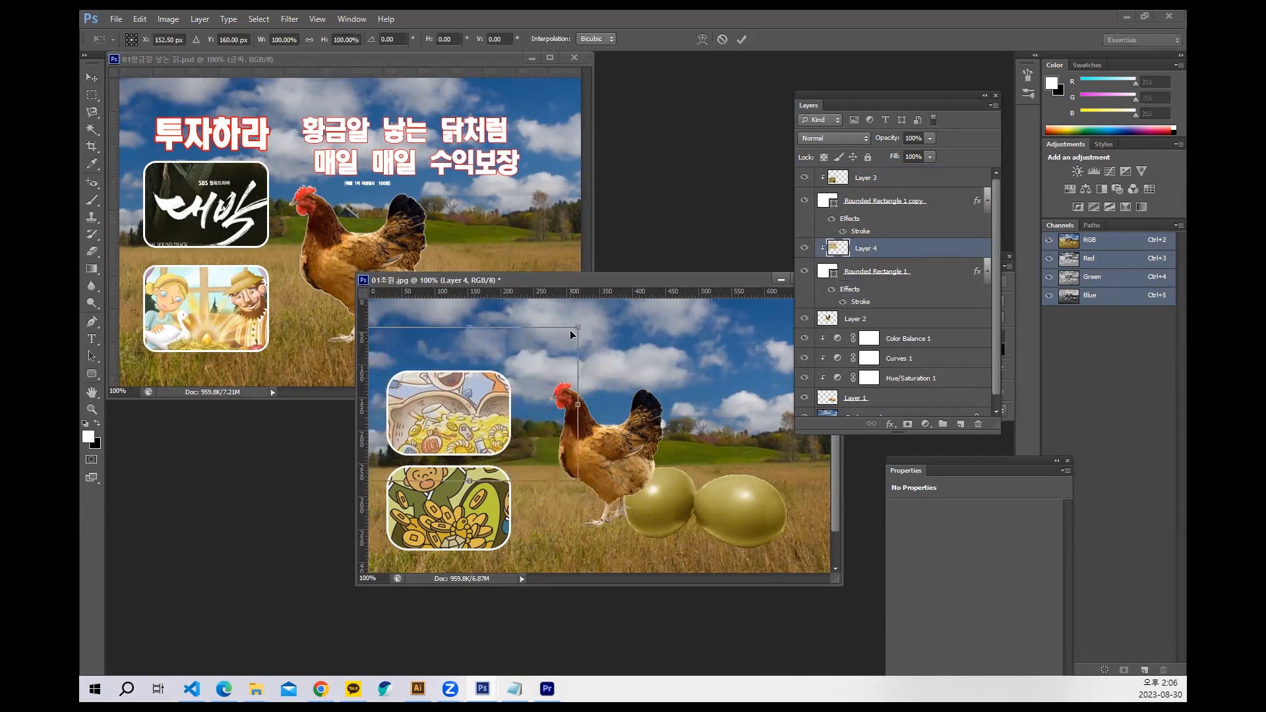
{"action": "left_click_drag", "start_coordinate": [579, 328], "coordinate": [536, 361]}
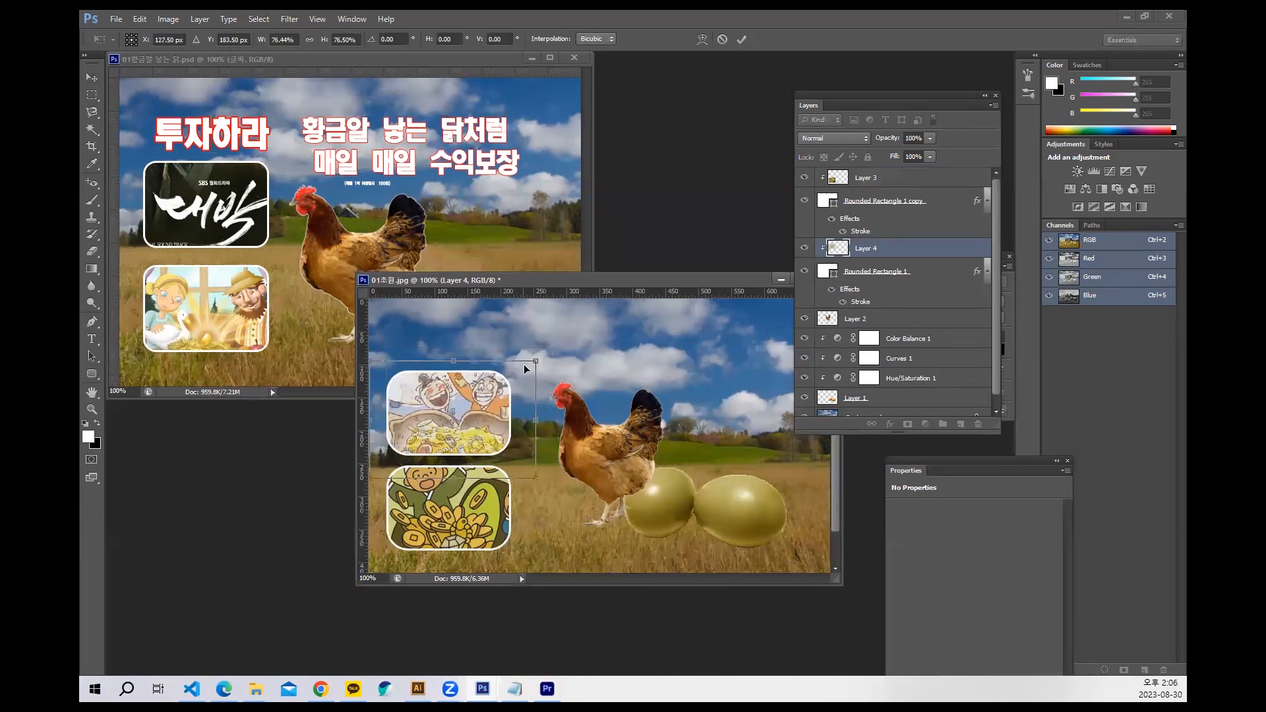
{"action": "key", "text": "Return"}
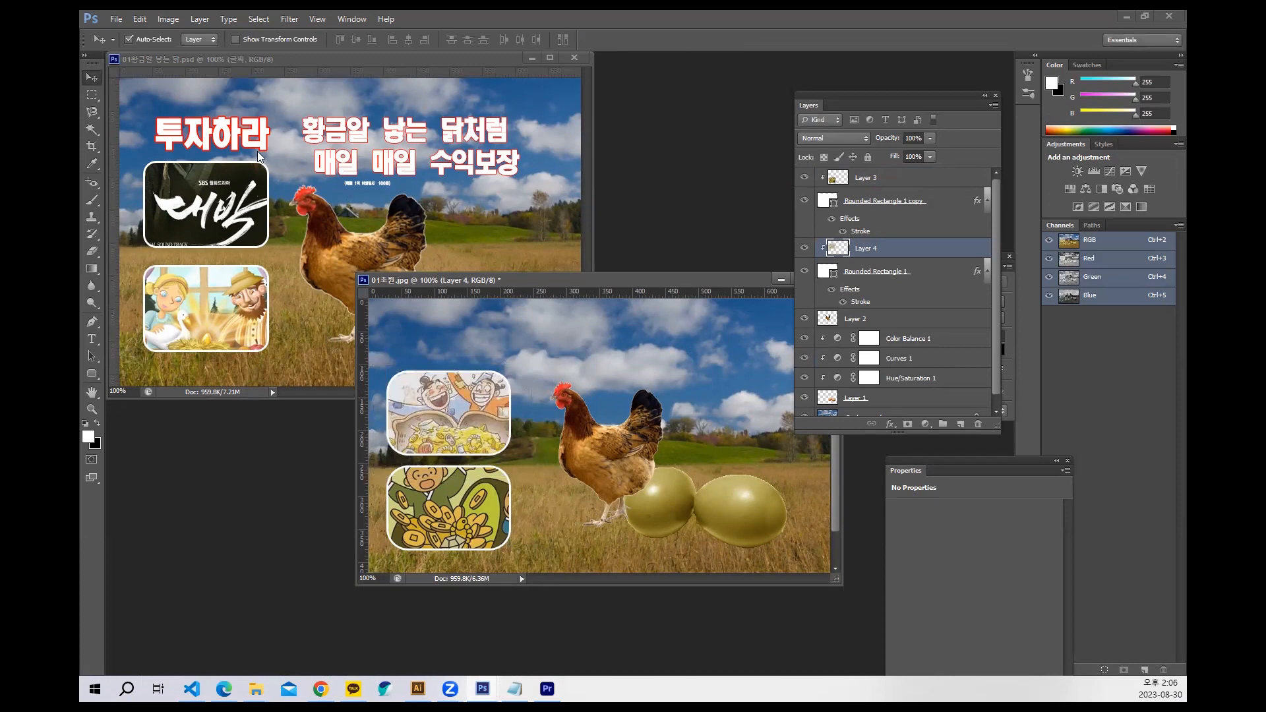
Move the document window clear of the reference poster and add the title text 투자하라 just above the upper frame.
{"action": "left_click_drag", "start_coordinate": [552, 277], "coordinate": [491, 296]}
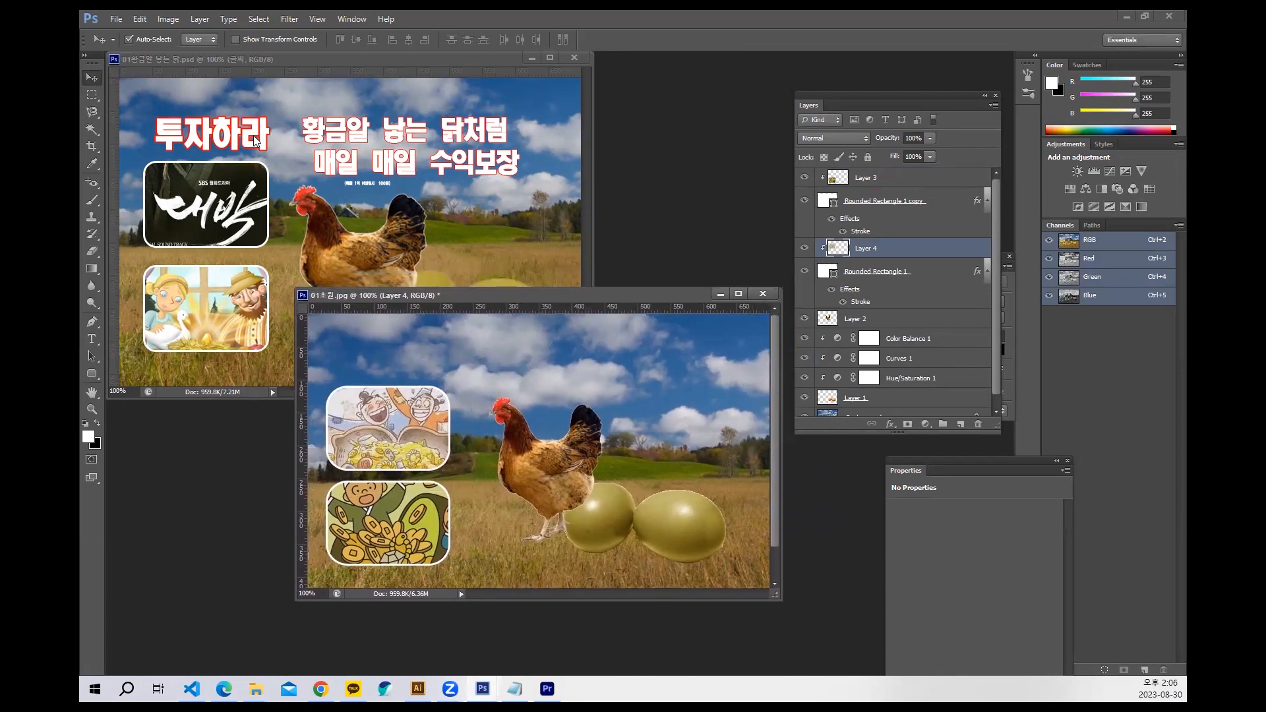
{"action": "left_click", "coordinate": [91, 339]}
{"action": "left_click", "coordinate": [361, 350]}
{"action": "type", "text": "투자하라"}
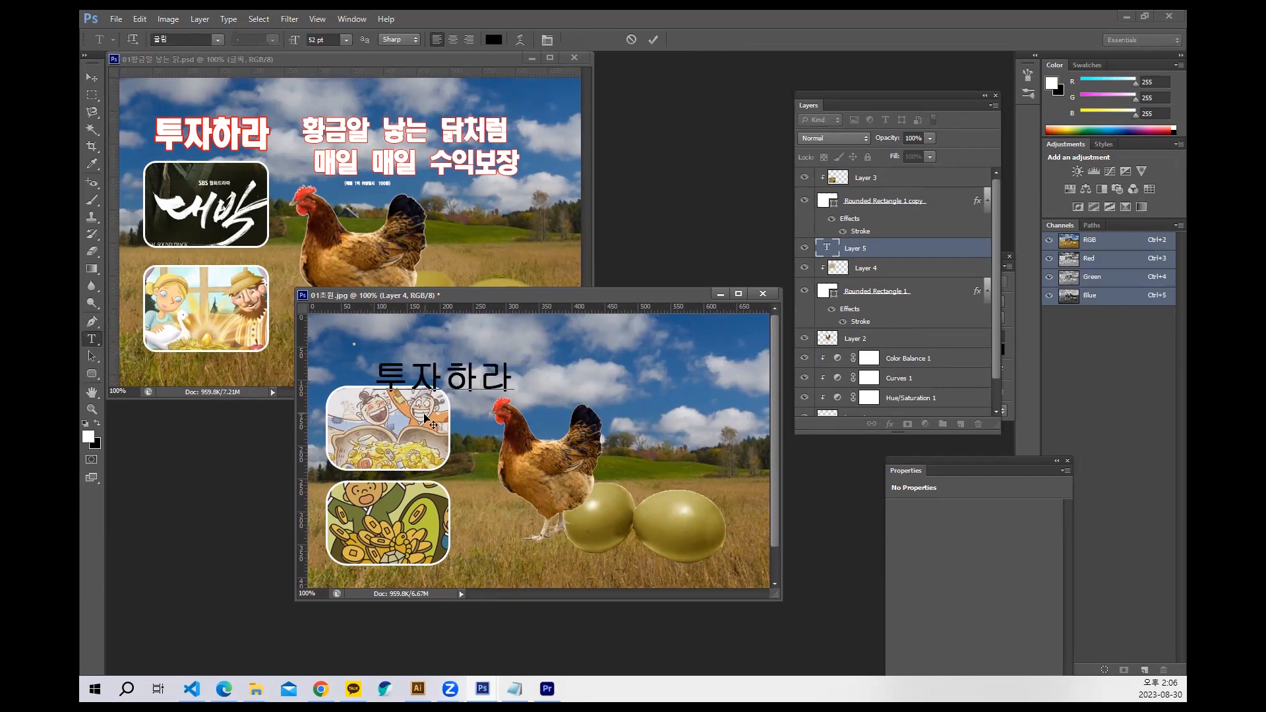
{"action": "left_click_drag", "start_coordinate": [431, 422], "coordinate": [387, 404]}
Move the 투자하라 title above the upper frame and set its font to 나눔스퀘어라… Regular.
{"action": "left_click_drag", "start_coordinate": [329, 351], "coordinate": [532, 353]}
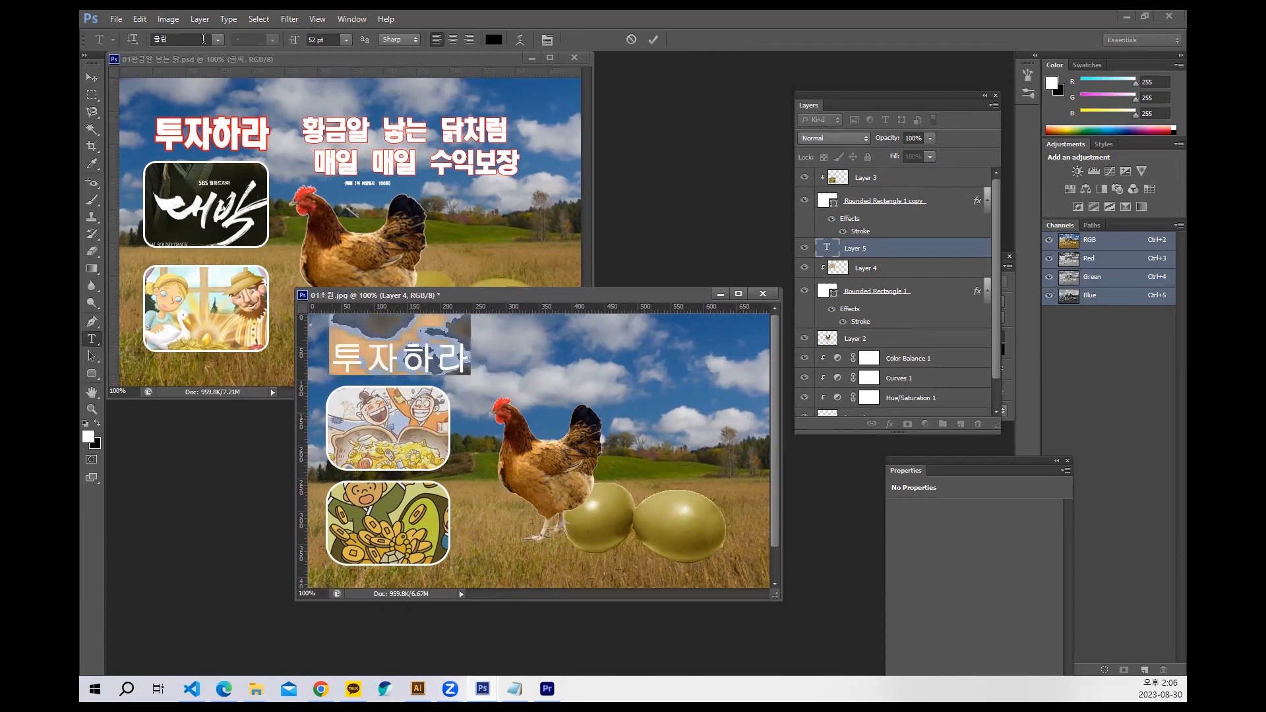
{"action": "left_click", "coordinate": [190, 37]}
{"action": "key", "text": "Down"}
{"action": "key", "text": "Down"}
{"action": "key", "text": "Down"}
{"action": "key", "text": "Down"}
{"action": "key", "text": "Down"}
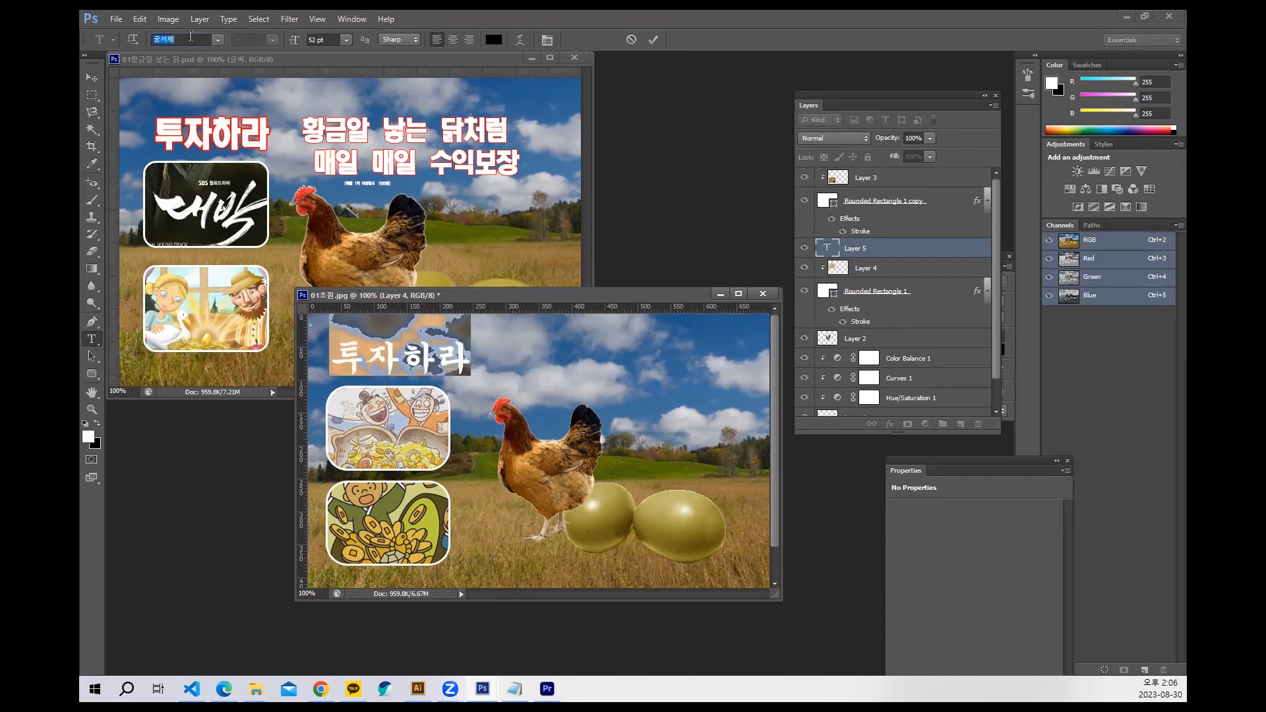
{"action": "key", "text": "Down"}
{"action": "key", "text": "Down"}
{"action": "key", "text": "Down"}
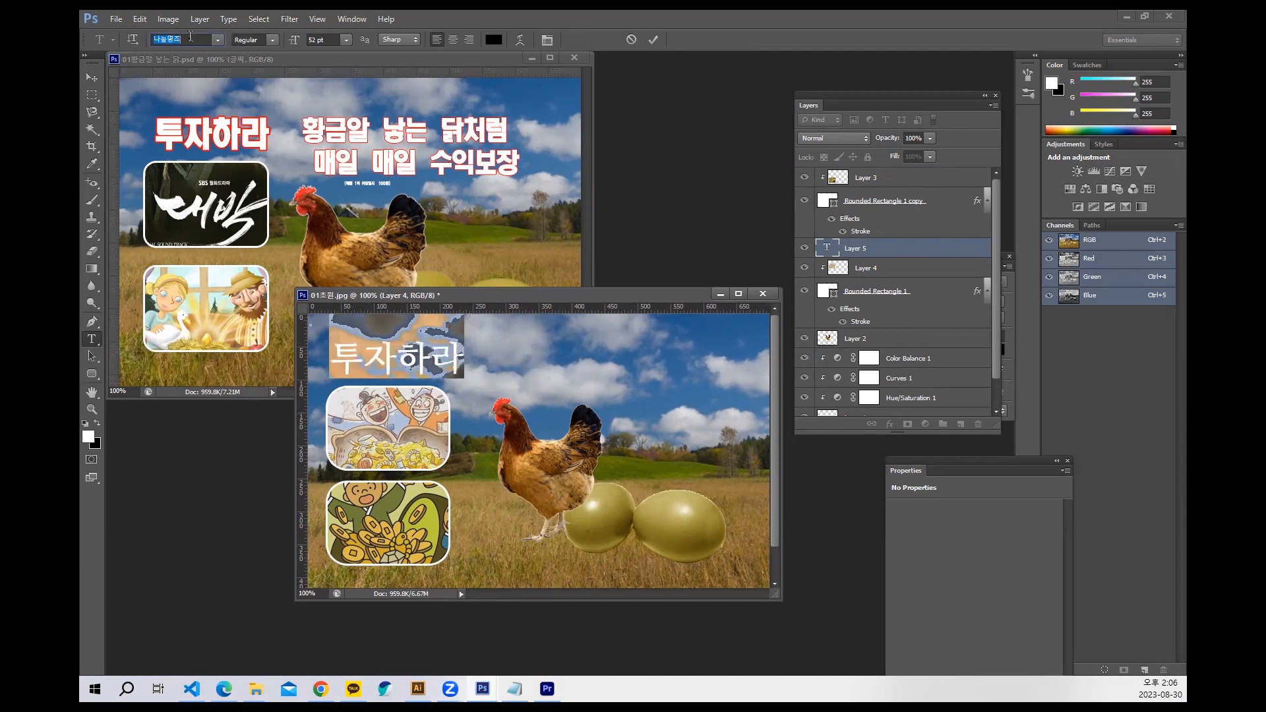
{"action": "key", "text": "Down"}
{"action": "key", "text": "Down"}
{"action": "key", "text": "Down"}
{"action": "key", "text": "Down"}
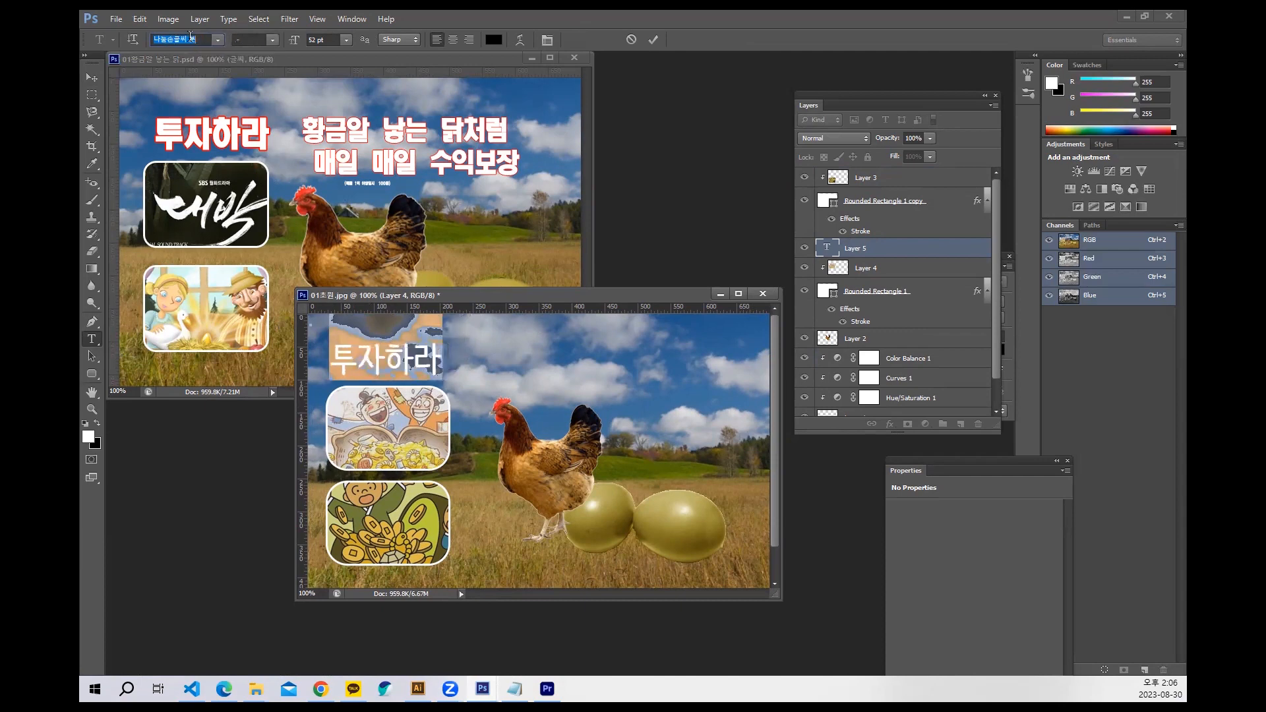
{"action": "key", "text": "Down"}
{"action": "key", "text": "Down"}
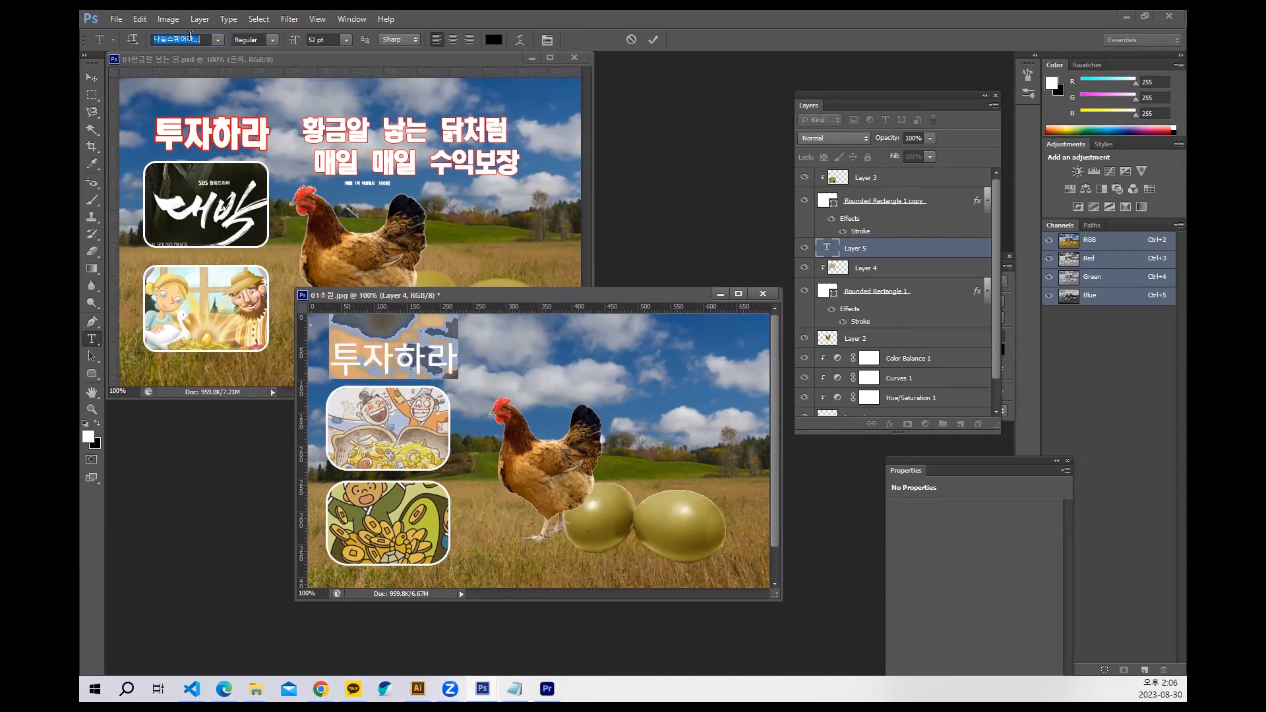
{"action": "left_click", "coordinate": [653, 40]}
Nudge the 투자하라 title slightly upward and fill its letters with white.
{"action": "left_click", "coordinate": [91, 78]}
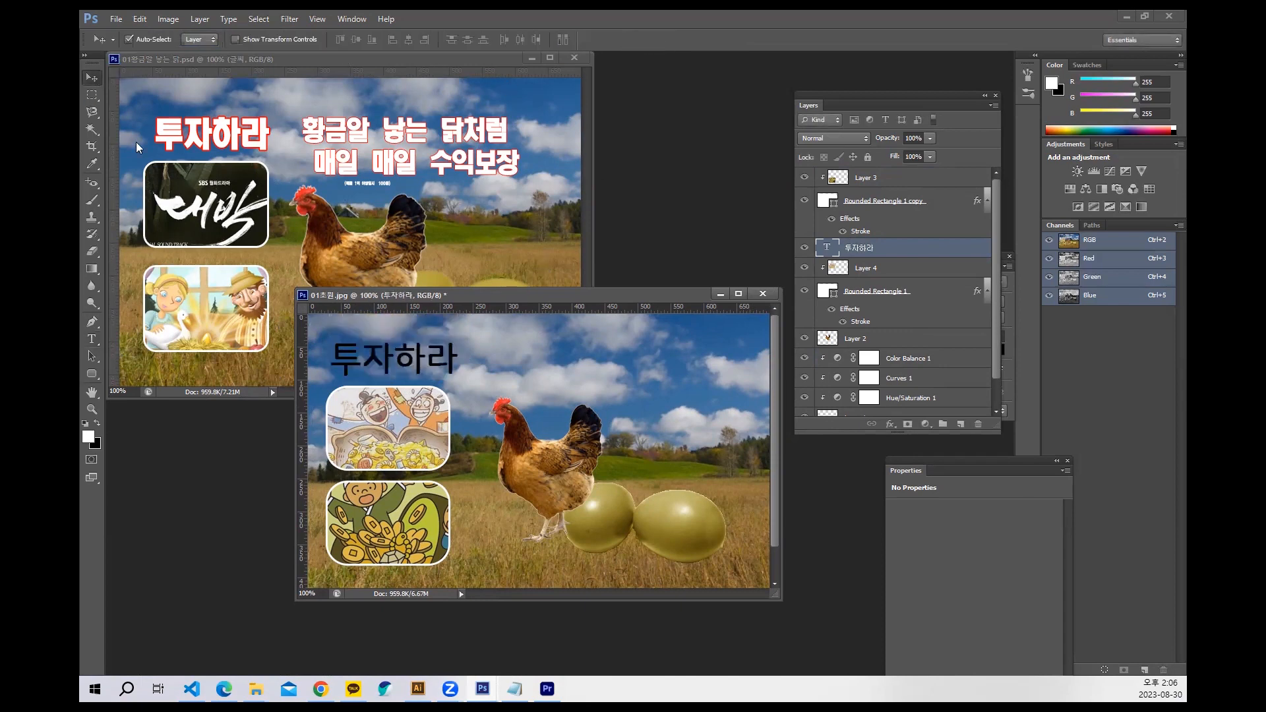
{"action": "left_click_drag", "start_coordinate": [384, 365], "coordinate": [382, 358]}
{"action": "key", "text": "alt+BackSpace"}
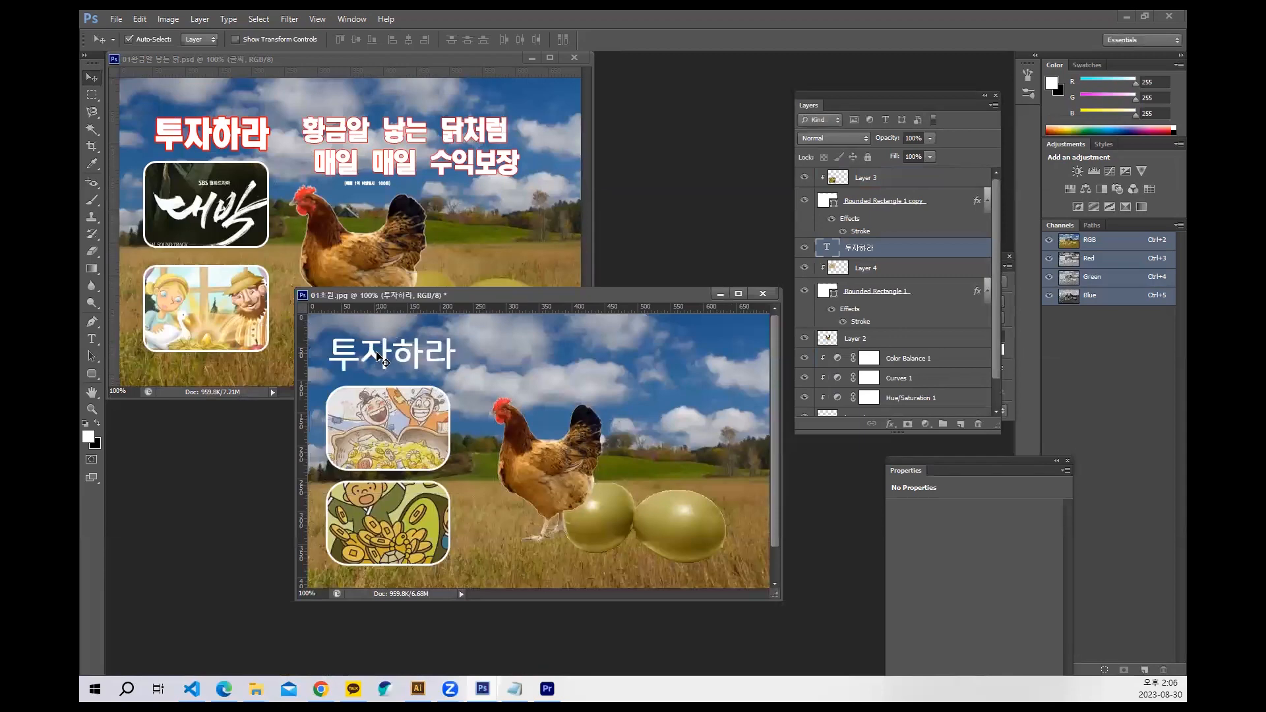
Add a 3 px outside stroke to the 투자하라 title in the red sampled from the reference poster's title outline.
{"action": "left_click", "coordinate": [890, 424]}
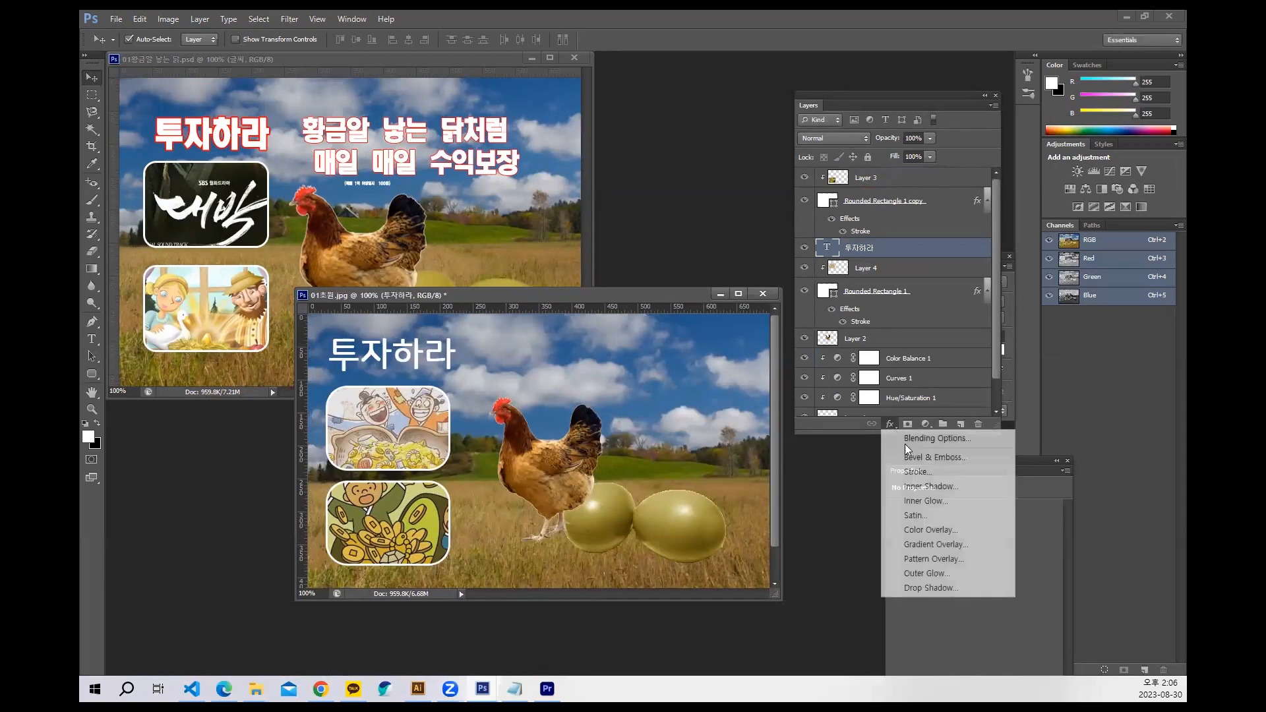
{"action": "left_click", "coordinate": [805, 442]}
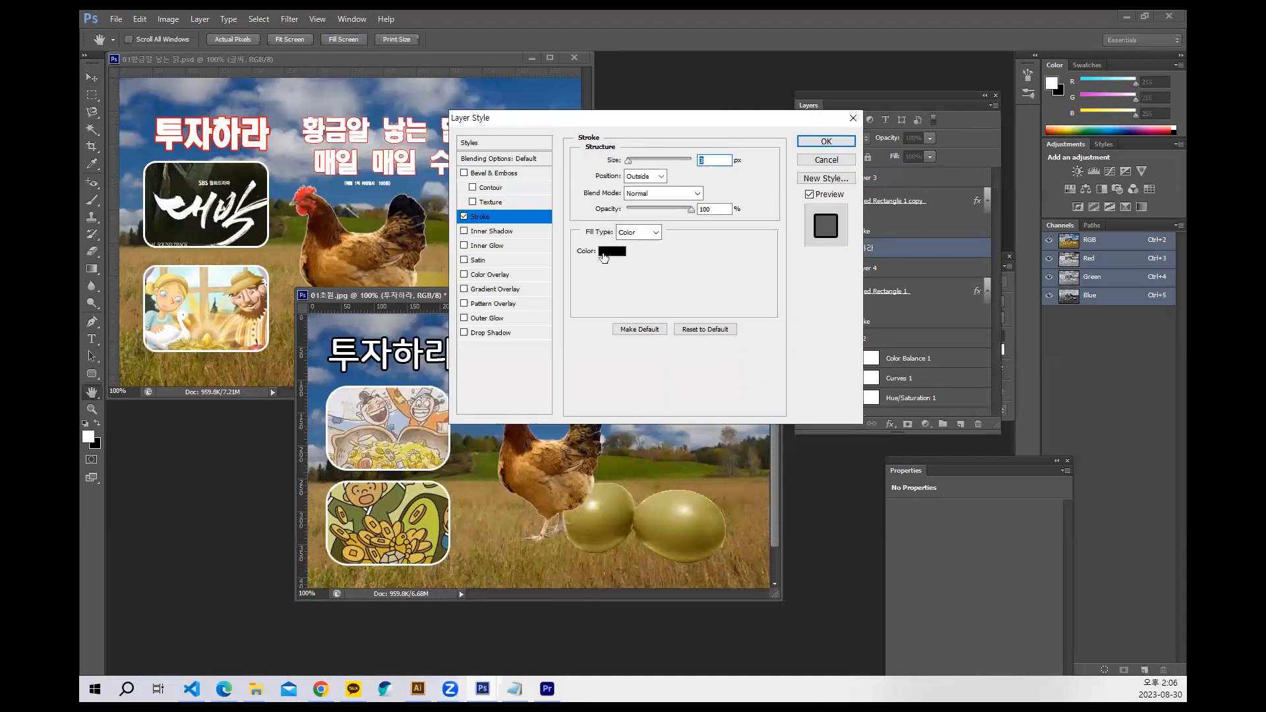
{"action": "left_click", "coordinate": [603, 251]}
{"action": "left_click", "coordinate": [159, 136]}
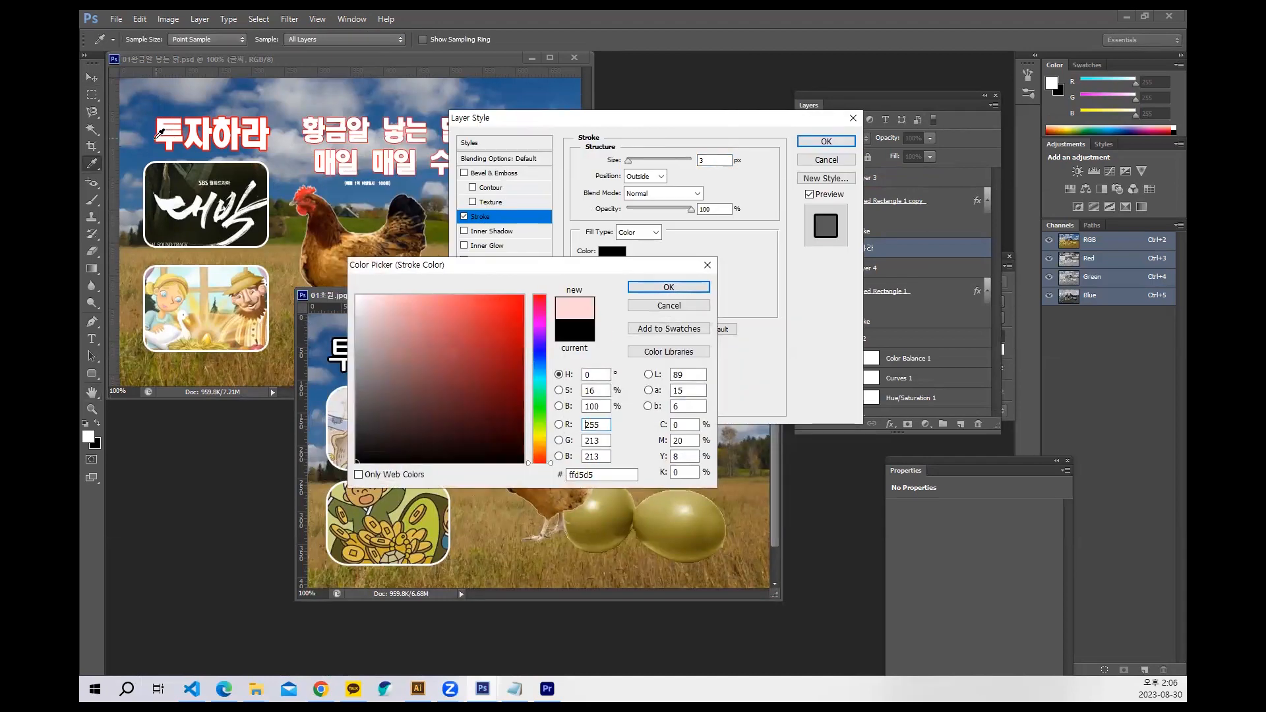
{"action": "left_click", "coordinate": [158, 124]}
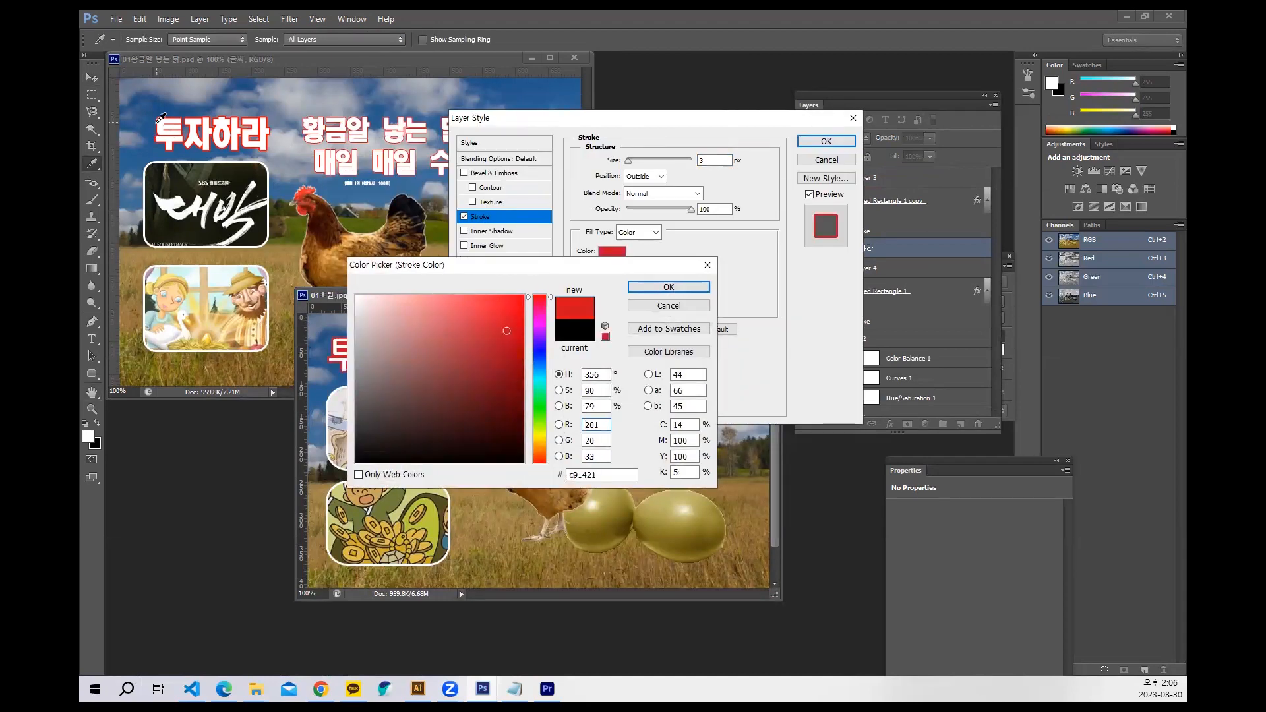
{"action": "left_click", "coordinate": [651, 287]}
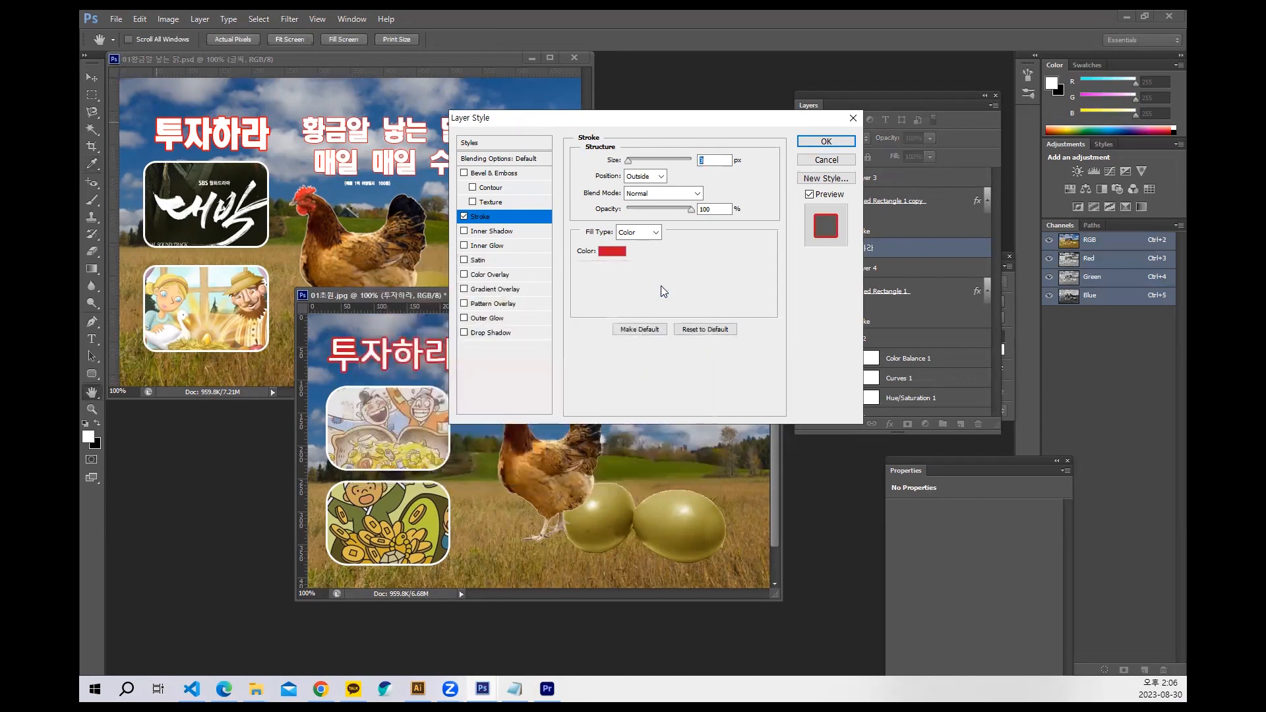
{"action": "left_click", "coordinate": [826, 142]}
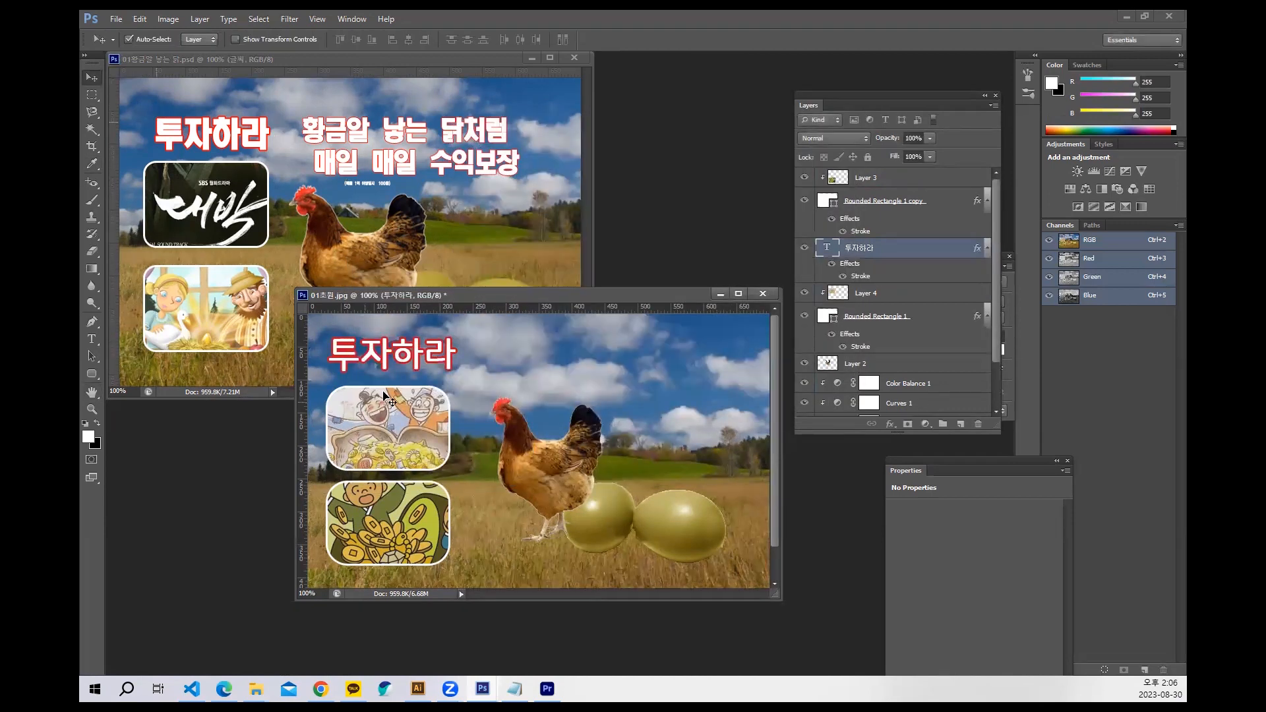
Add a separate two-line white slogan above the hen reading 황금알 낳는 닭처럼 and 매일 매일 수익보장.
{"action": "left_click", "coordinate": [92, 339]}
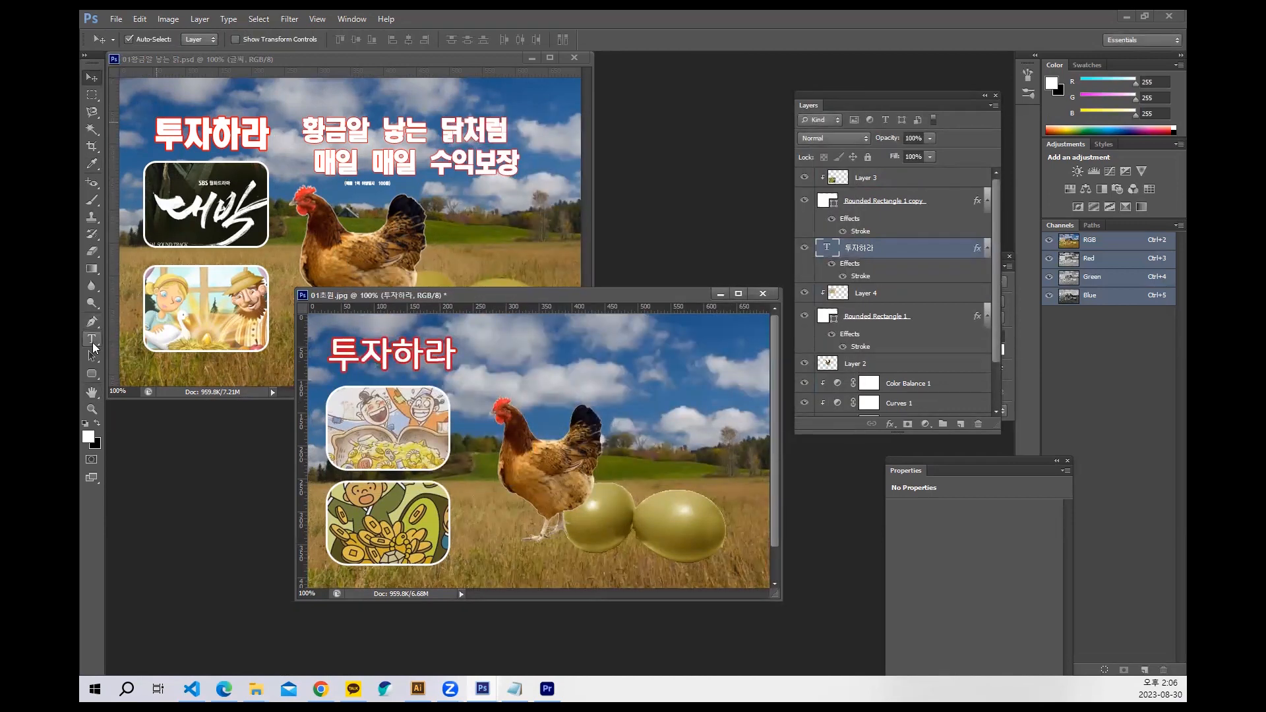
{"action": "left_click", "coordinate": [491, 346]}
{"action": "type", "text": "황금"}
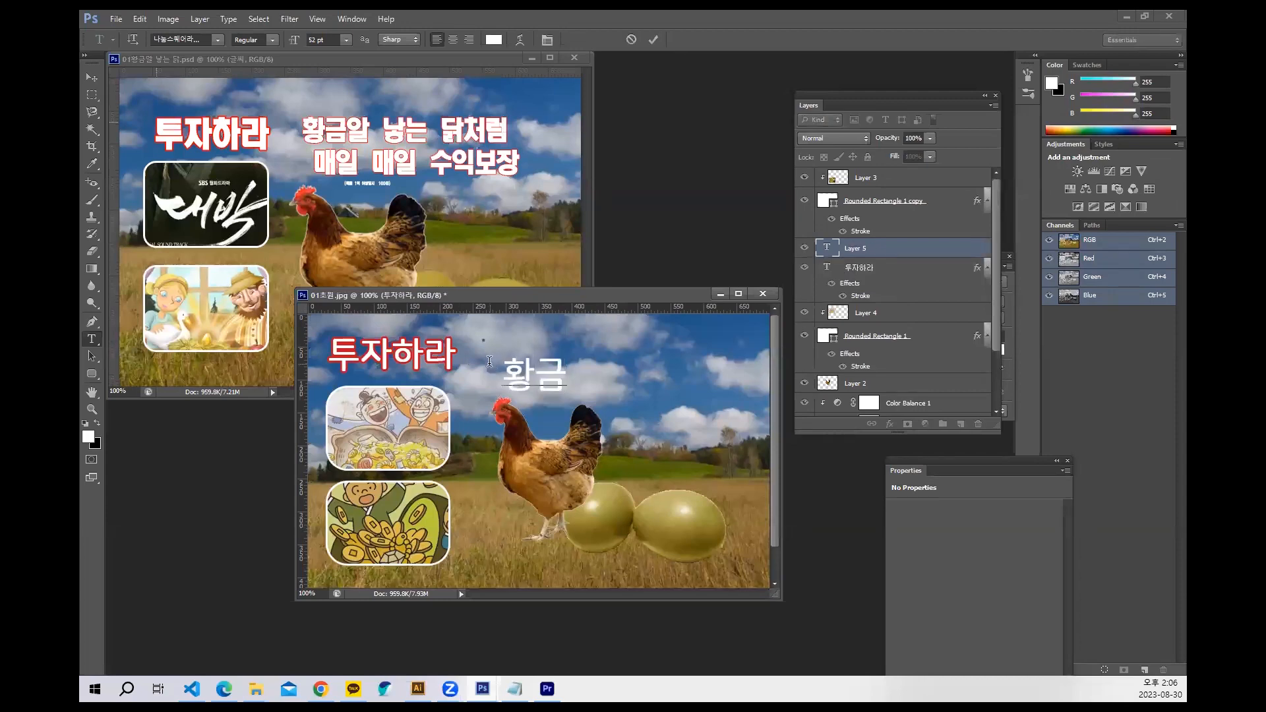
{"action": "type", "text": "알 낳는"}
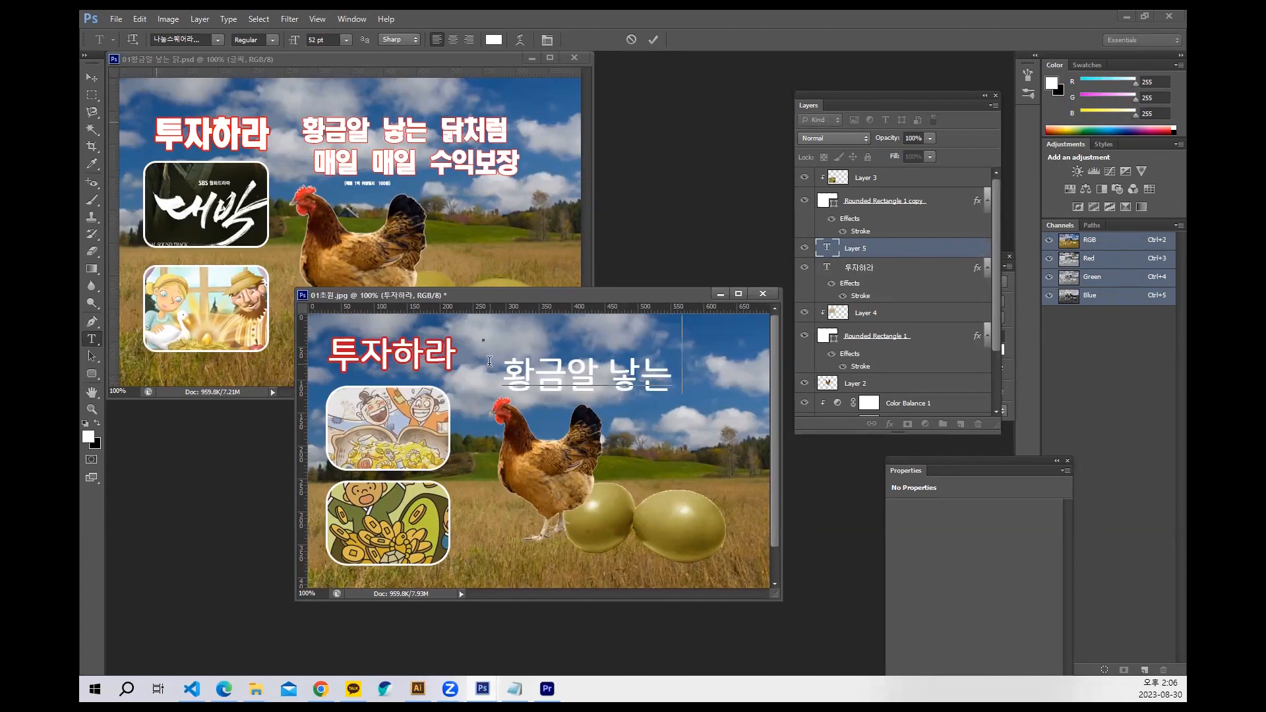
{"action": "type", "text": " 닭처럼"}
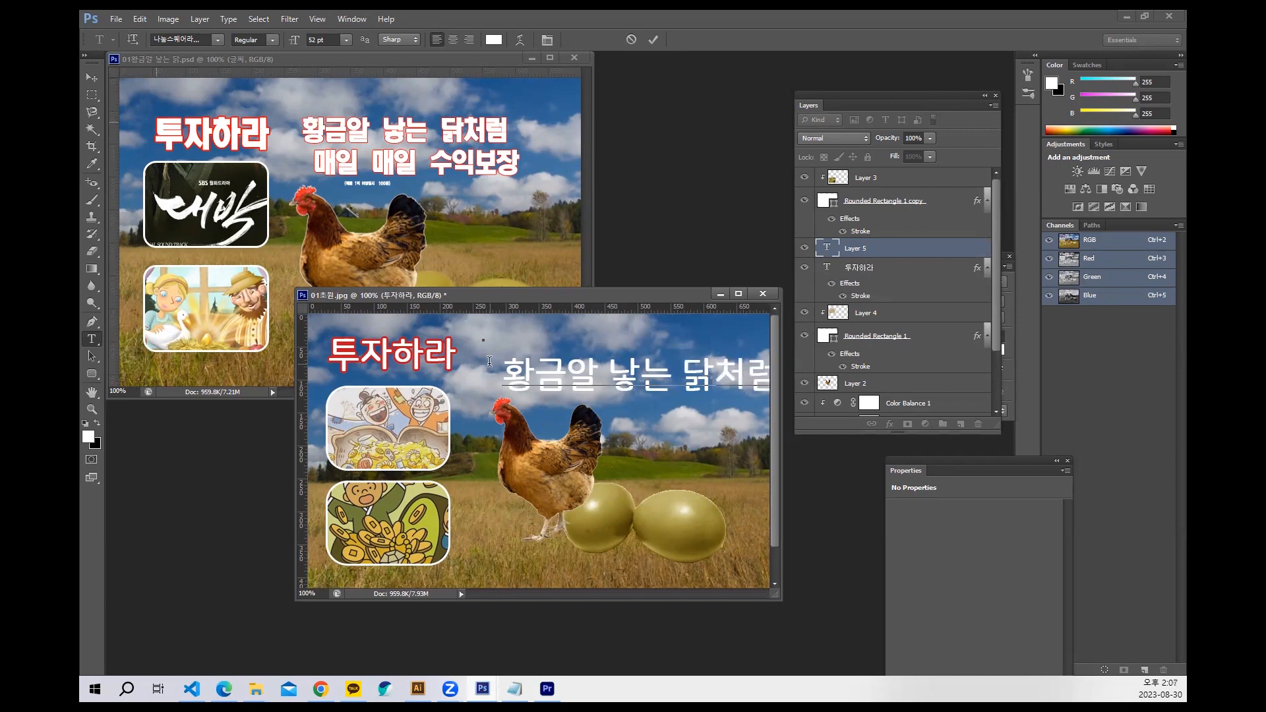
{"action": "key", "text": "Return"}
{"action": "type", "text": "매일 매일 ㅅ"}
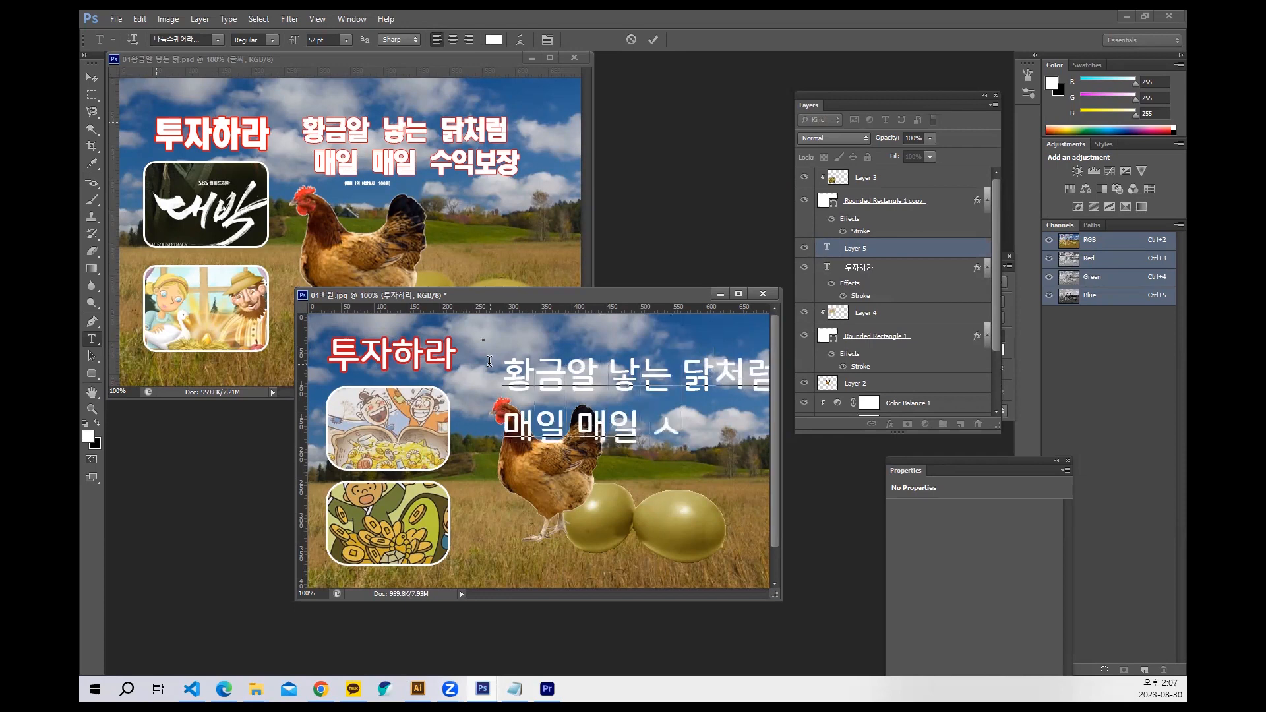
{"action": "key", "text": "BackSpace"}
{"action": "type", "text": "수익보장"}
Reduce both slogan lines to 38 pt and tighten the spacing between them.
{"action": "key", "text": "ctrl+a"}
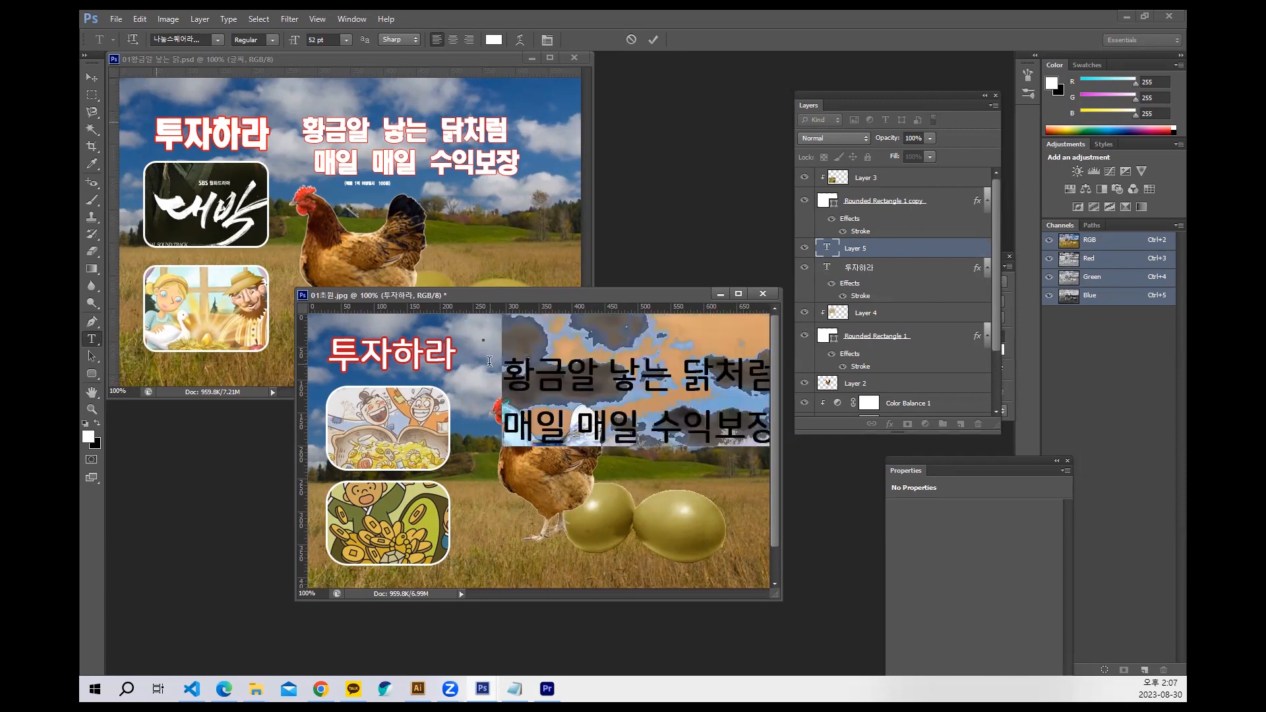
{"action": "key", "text": "ctrl+shift+comma"}
{"action": "key", "text": "ctrl+shift+comma"}
{"action": "key", "text": "ctrl+shift+comma"}
{"action": "key", "text": "ctrl+shift+comma"}
{"action": "key", "text": "ctrl+shift+comma"}
{"action": "key", "text": "ctrl+shift+comma"}
{"action": "key", "text": "ctrl+shift+comma"}
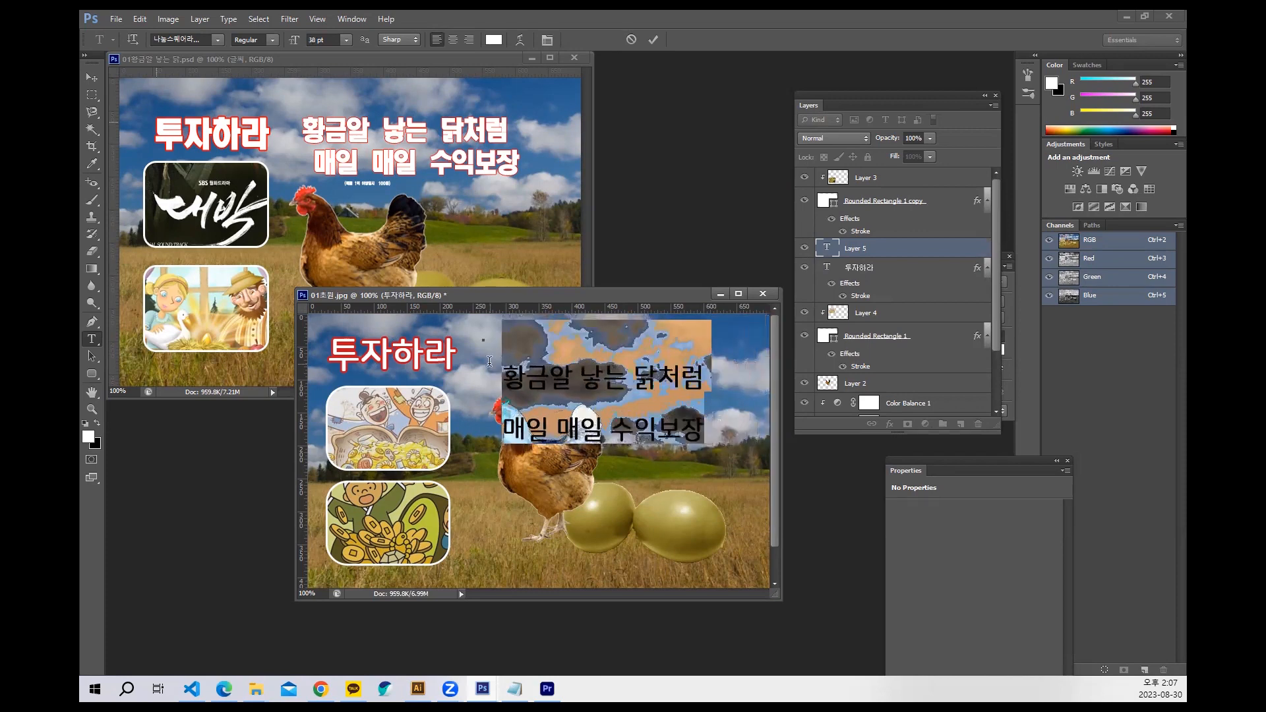
{"action": "key", "text": "alt+Up"}
{"action": "key", "text": "alt+Up"}
{"action": "key", "text": "alt+Up"}
{"action": "key", "text": "alt+Up"}
{"action": "key", "text": "alt+Up"}
{"action": "key", "text": "alt+Up"}
{"action": "key", "text": "alt+Up"}
{"action": "key", "text": "alt+Up"}
{"action": "key", "text": "alt+Up"}
{"action": "key", "text": "alt+Up"}
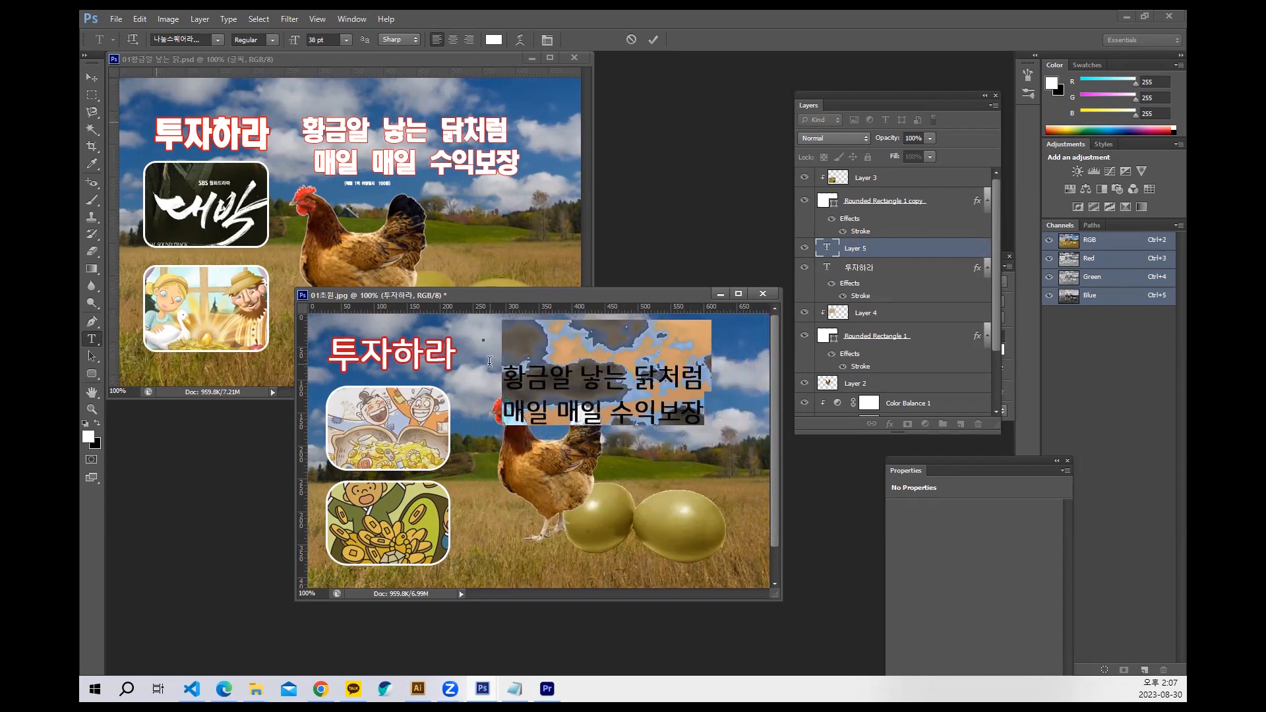
Move the slogan up into the sky above the hen, beside the 투자하라 title, and commit the text.
{"action": "left_click_drag", "start_coordinate": [571, 471], "coordinate": [566, 448]}
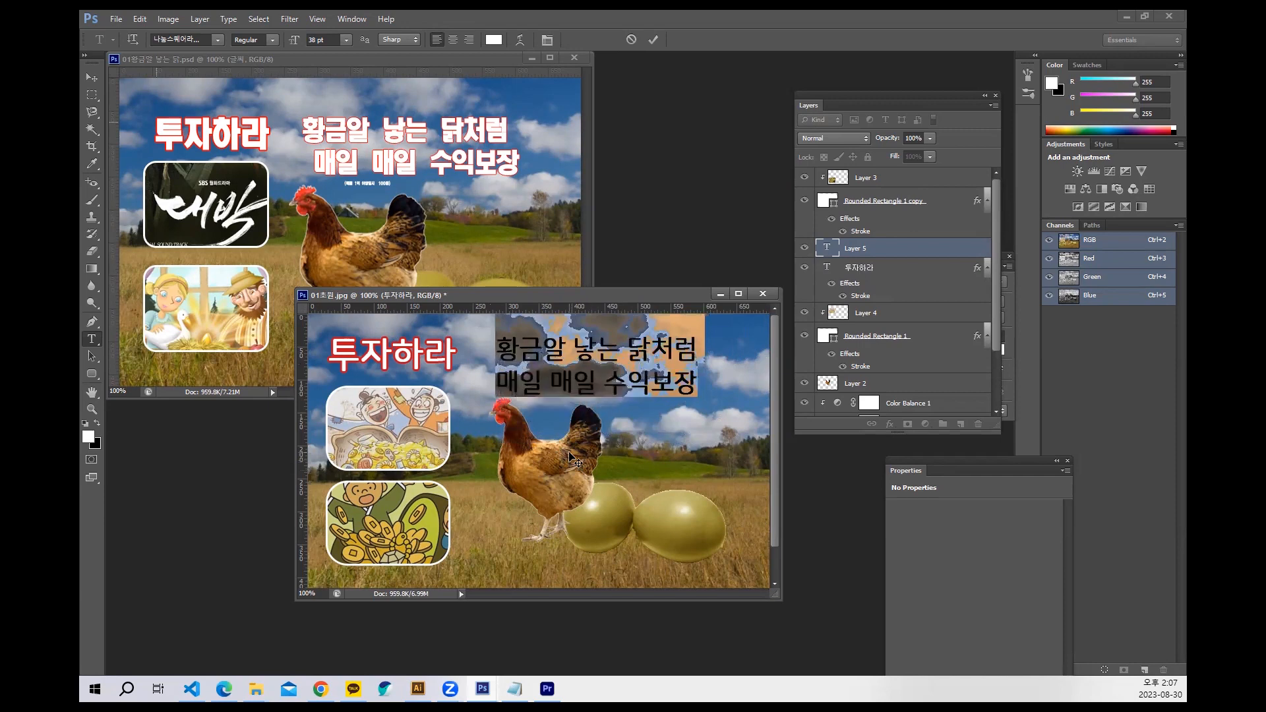
{"action": "left_click", "coordinate": [651, 40]}
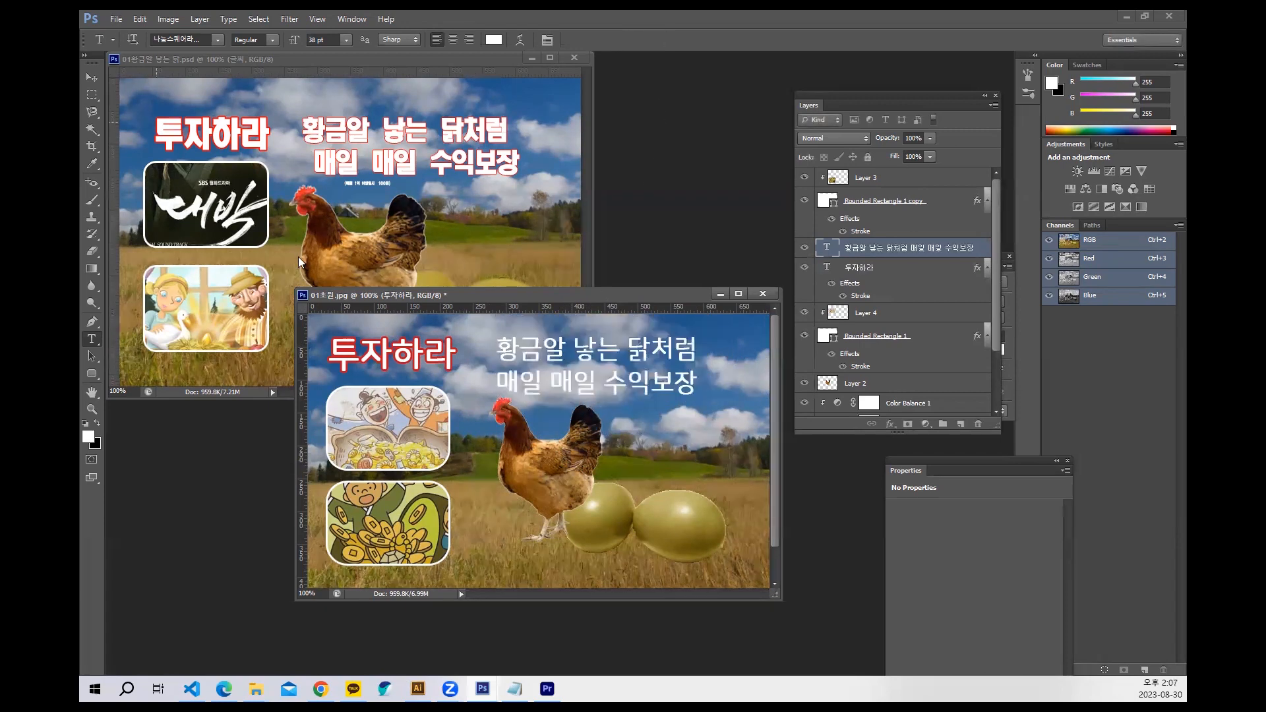
{"action": "left_click", "coordinate": [91, 77]}
{"action": "left_click_drag", "start_coordinate": [573, 360], "coordinate": [573, 352]}
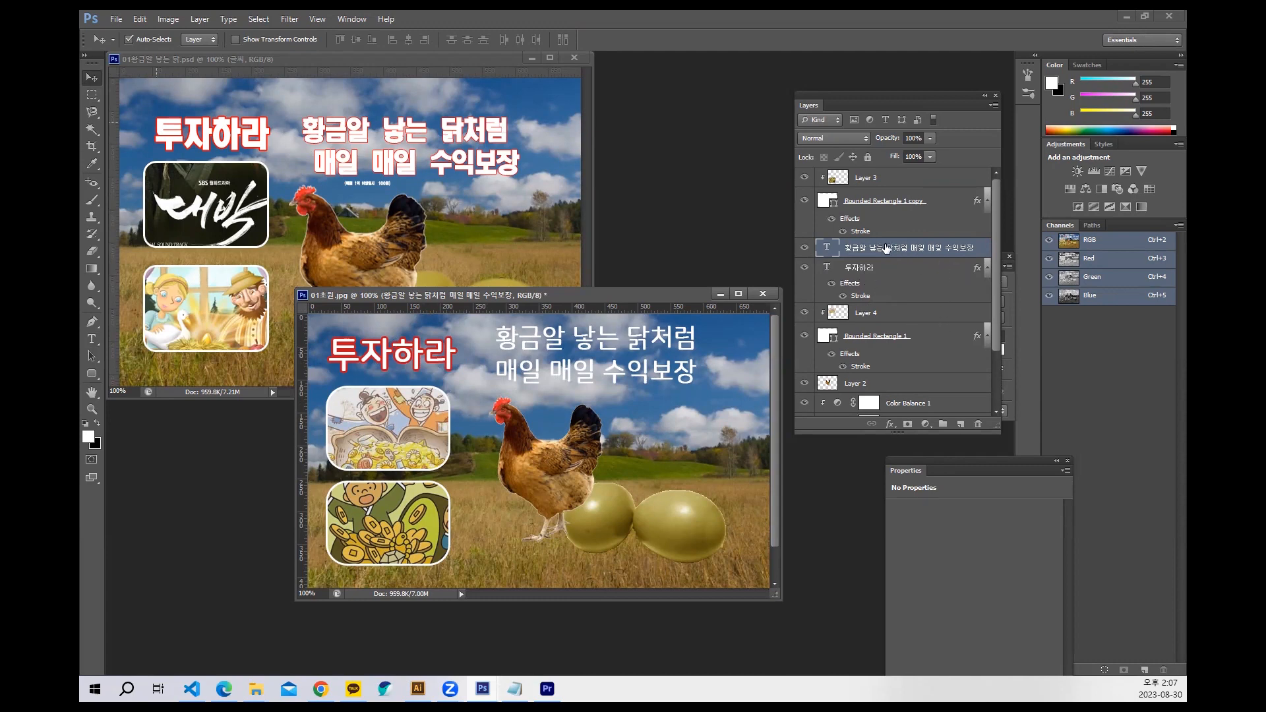
Copy the 투자하라 title's layer style, paste it onto the two-line slogan layer, and remove the pasted effect again.
{"action": "left_click", "coordinate": [407, 354]}
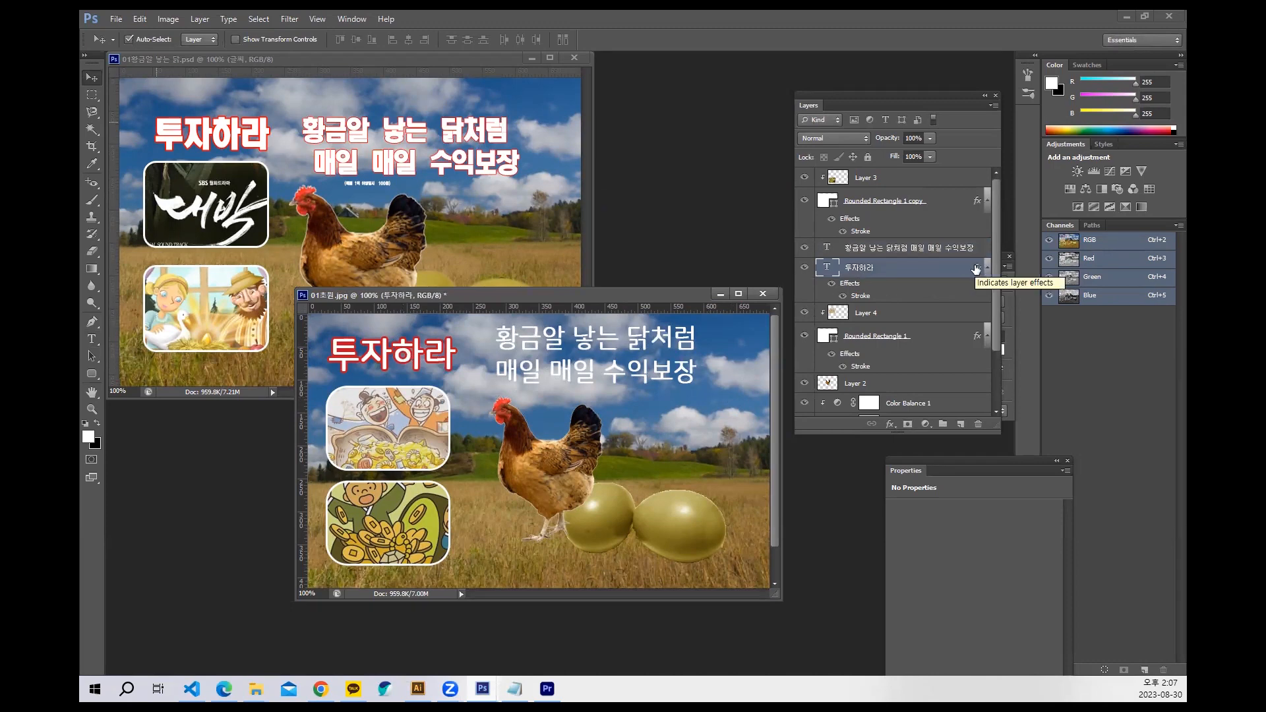
{"action": "right_click", "coordinate": [976, 270]}
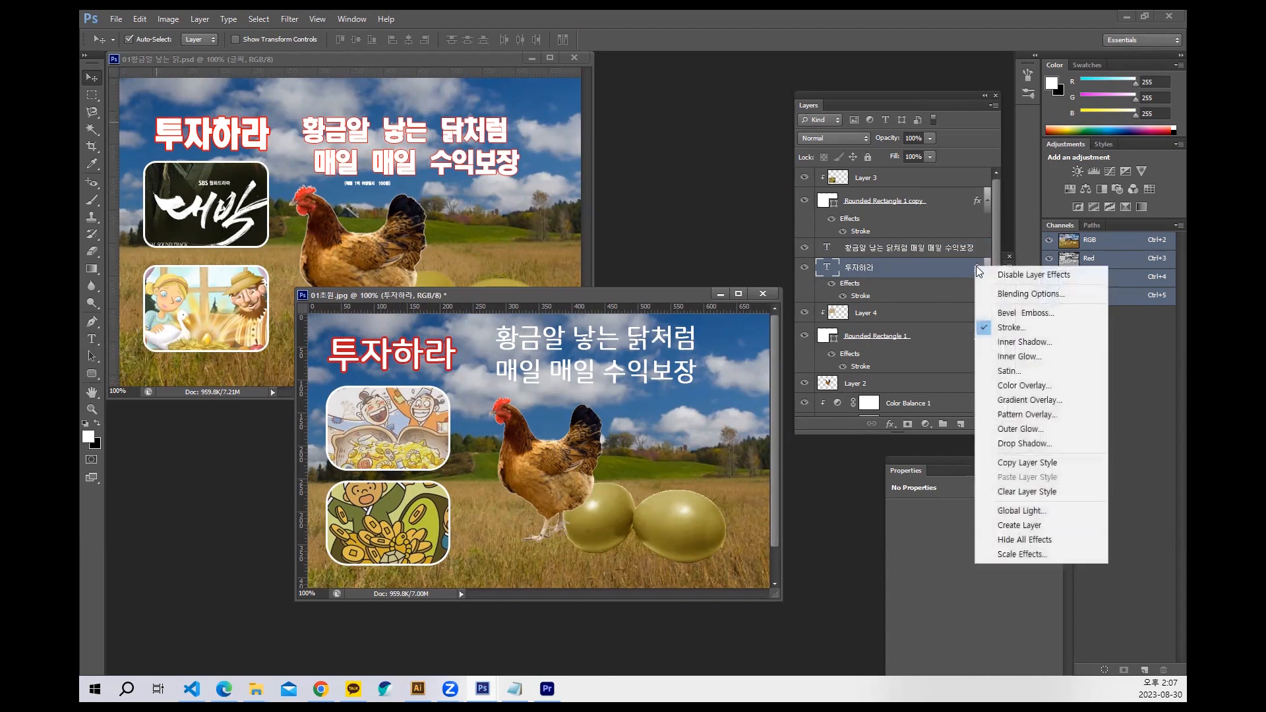
{"action": "left_click", "coordinate": [1040, 465]}
{"action": "left_click", "coordinate": [974, 250]}
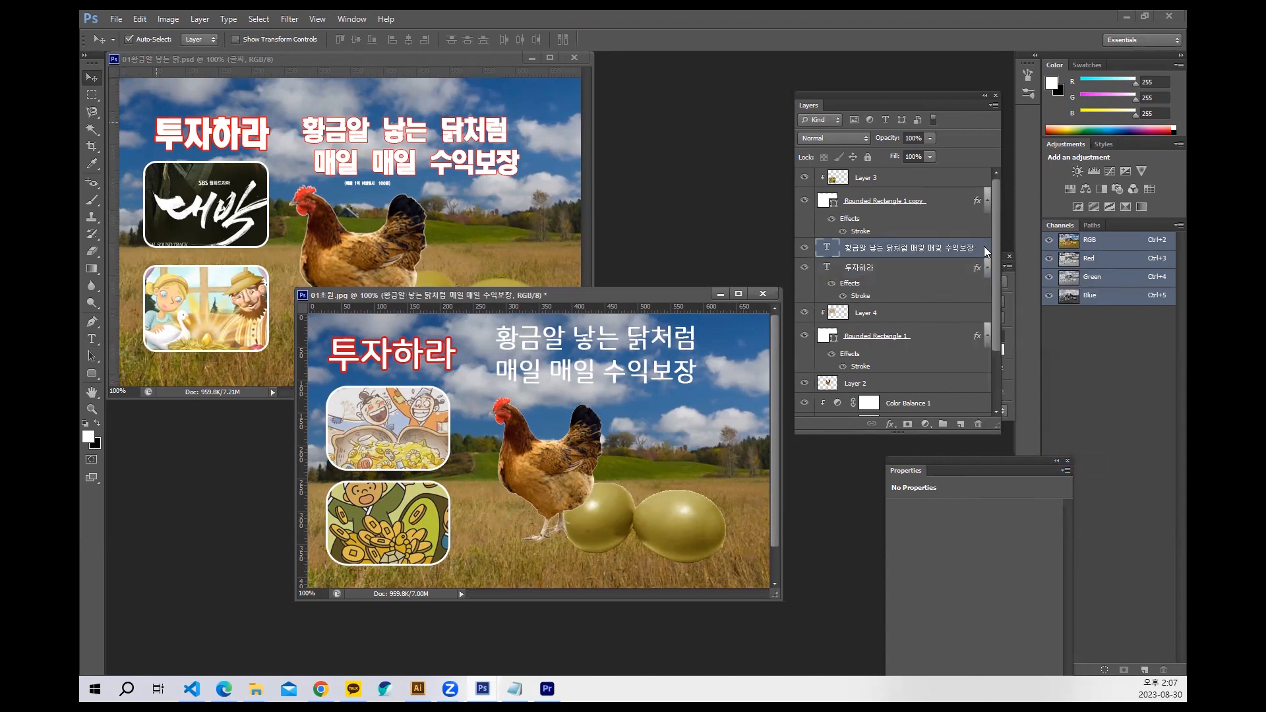
{"action": "right_click", "coordinate": [987, 252]}
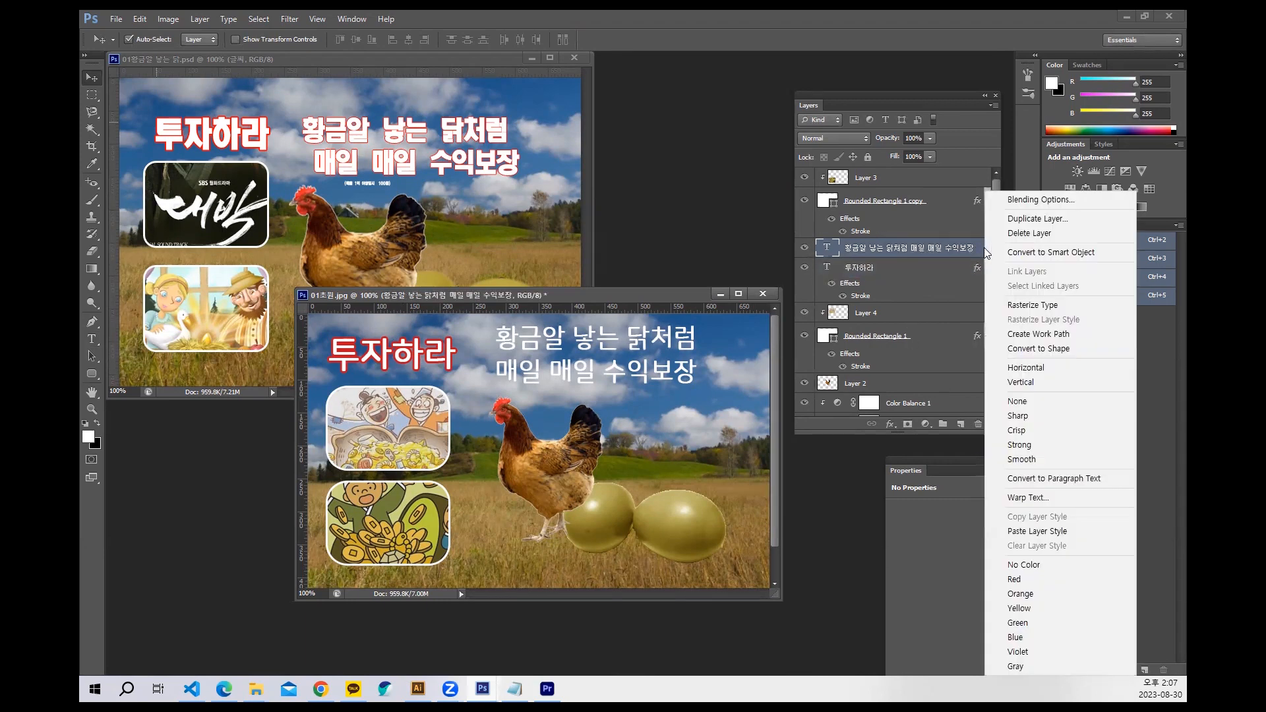
{"action": "left_click", "coordinate": [1032, 534]}
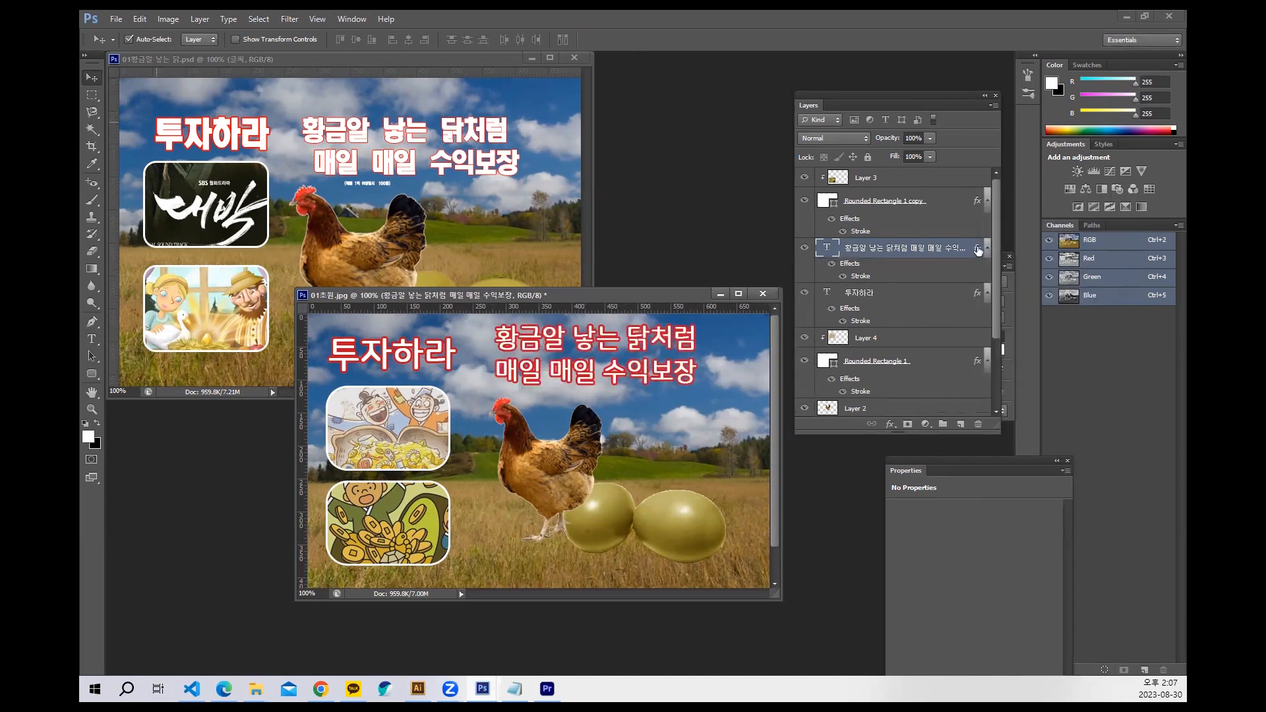
{"action": "left_click_drag", "start_coordinate": [977, 251], "coordinate": [978, 424]}
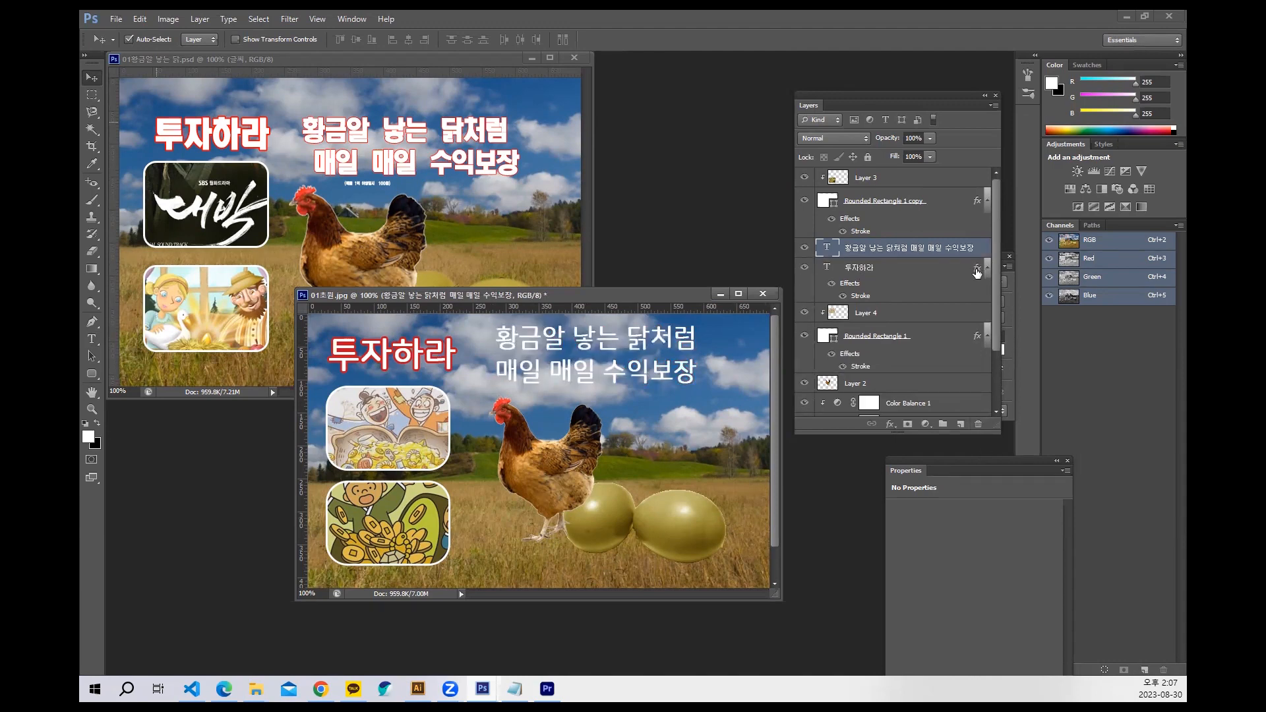
Duplicate the red stroke effect from the 투자하라 layer directly onto the two-line slogan layer and reselect the 투자하라 layer.
{"action": "left_click_drag", "start_coordinate": [977, 273], "coordinate": [983, 252]}
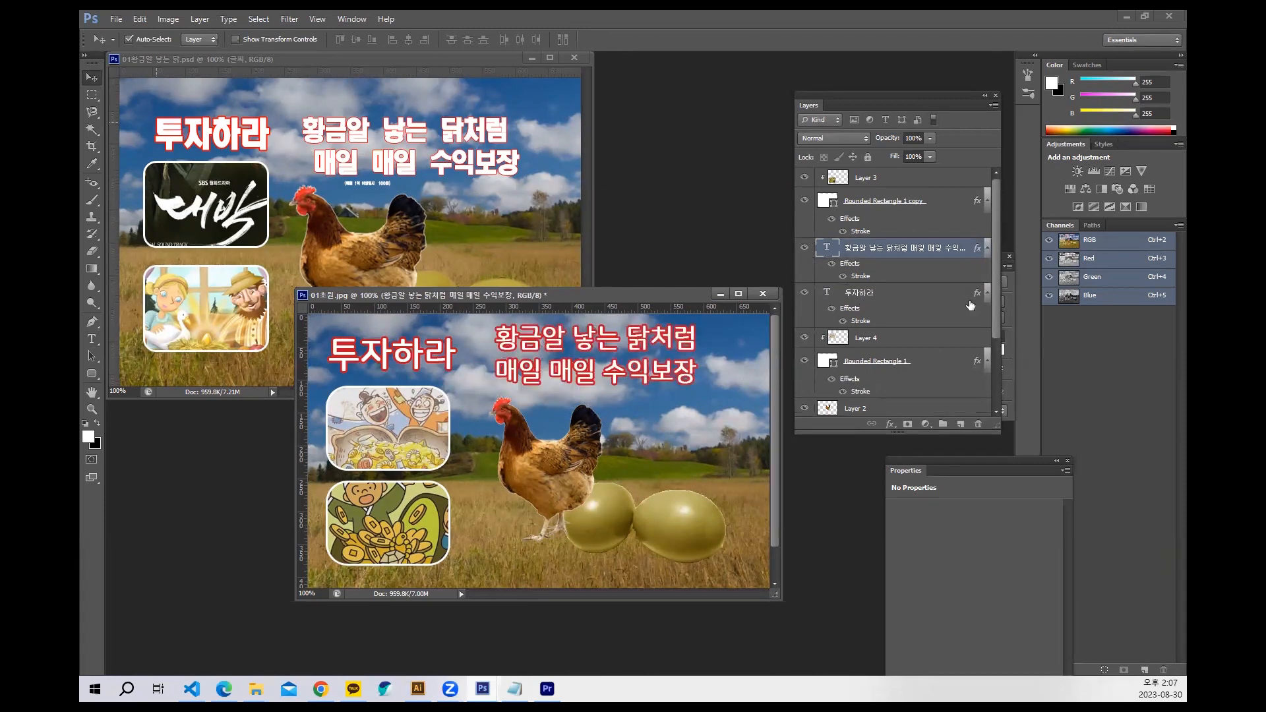
{"action": "left_click", "coordinate": [915, 293]}
{"action": "left_click", "coordinate": [906, 255]}
{"action": "left_click", "coordinate": [896, 305]}
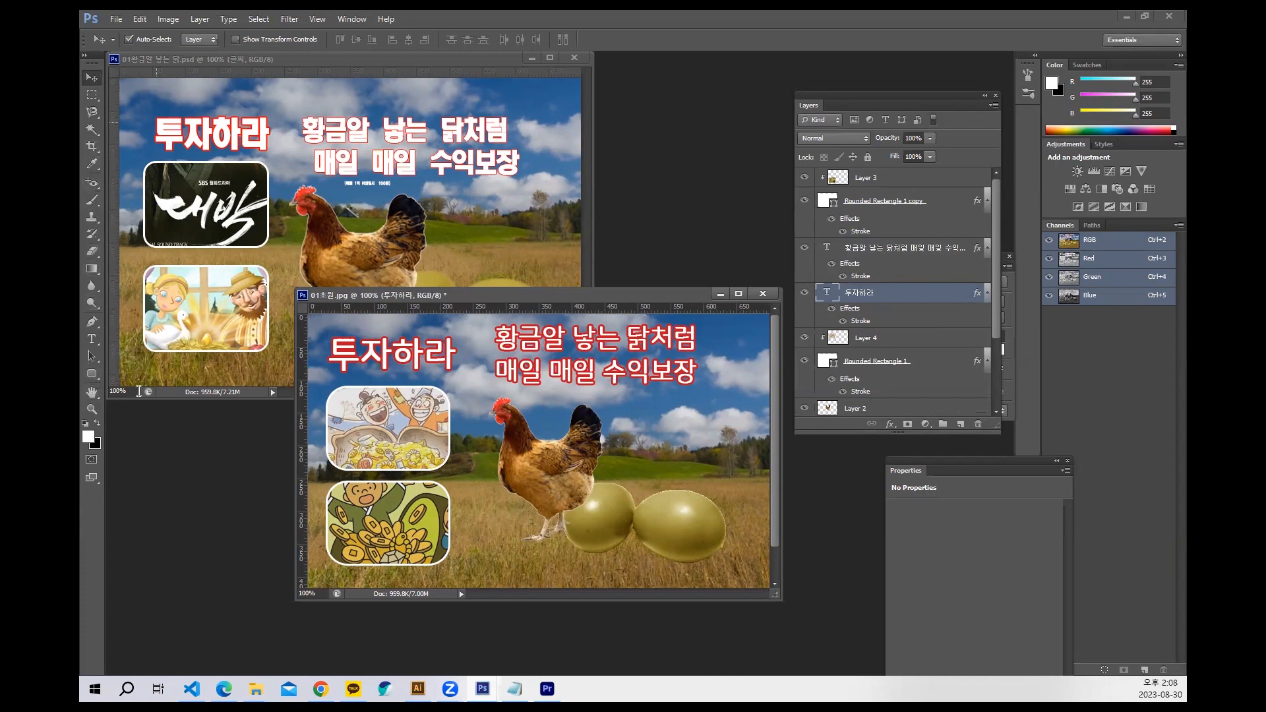
Add a new text line reading "(1억매출시 1000원)" across the hen, shifting it beside the picture frames to fit.
{"action": "left_click", "coordinate": [92, 339]}
{"action": "left_click", "coordinate": [549, 412]}
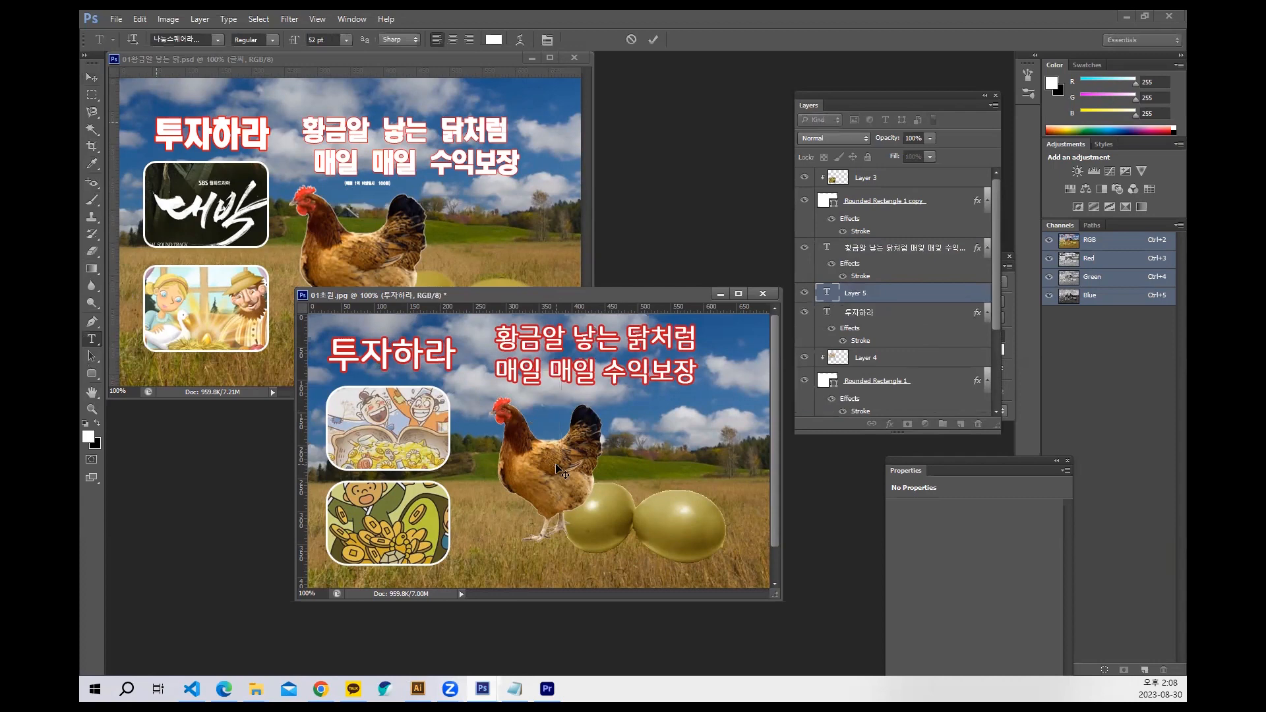
{"action": "type", "text": "(1"}
{"action": "type", "text": "어"}
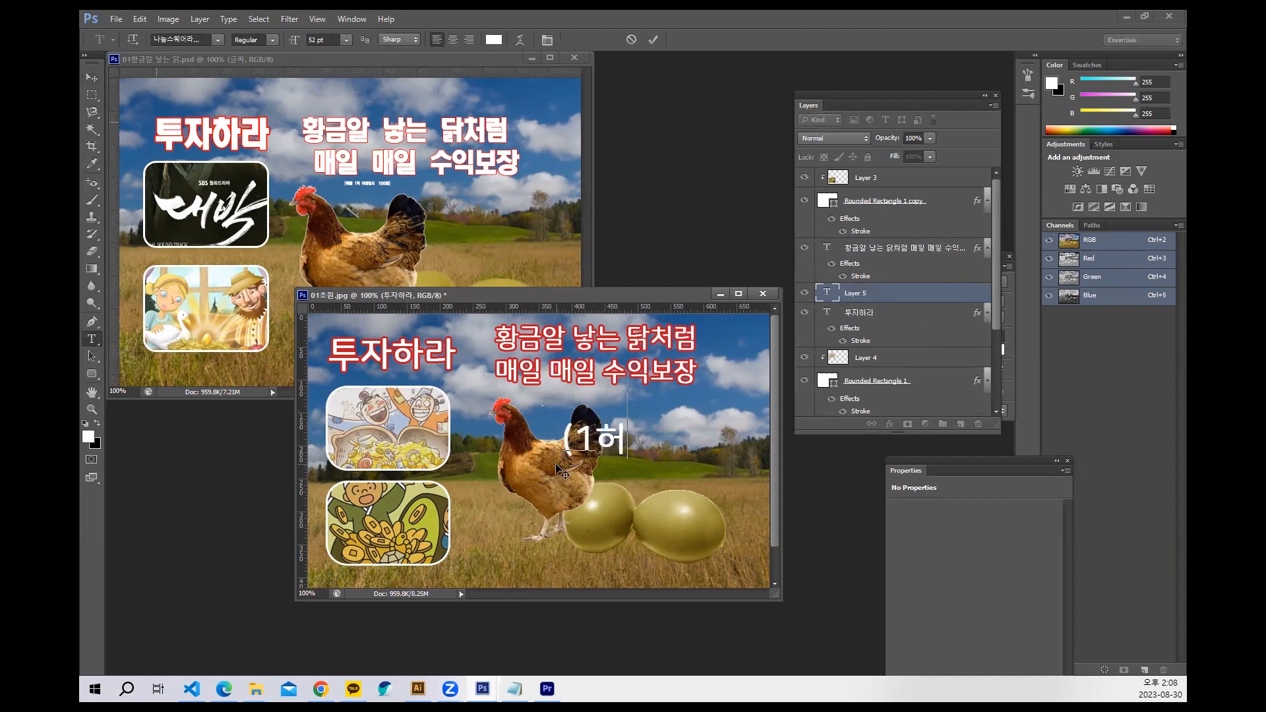
{"action": "type", "text": "ㄱ매출시"}
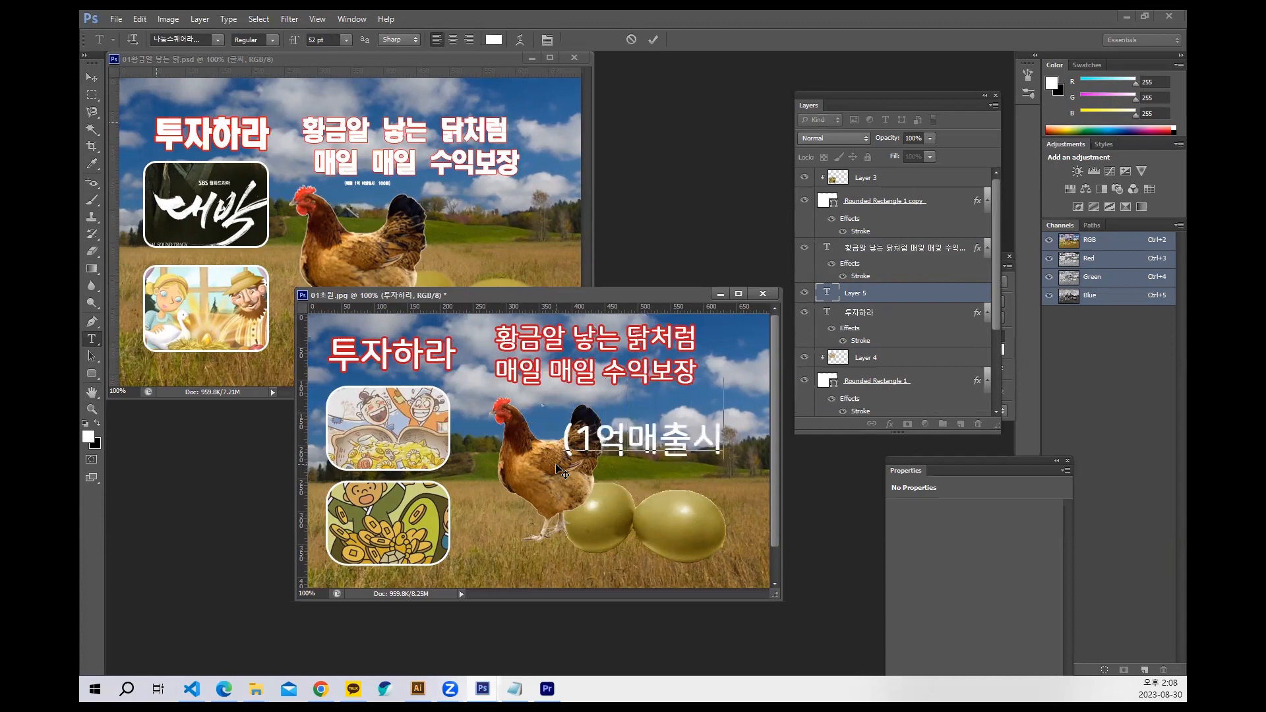
{"action": "left_click_drag", "start_coordinate": [539, 510], "coordinate": [448, 511]}
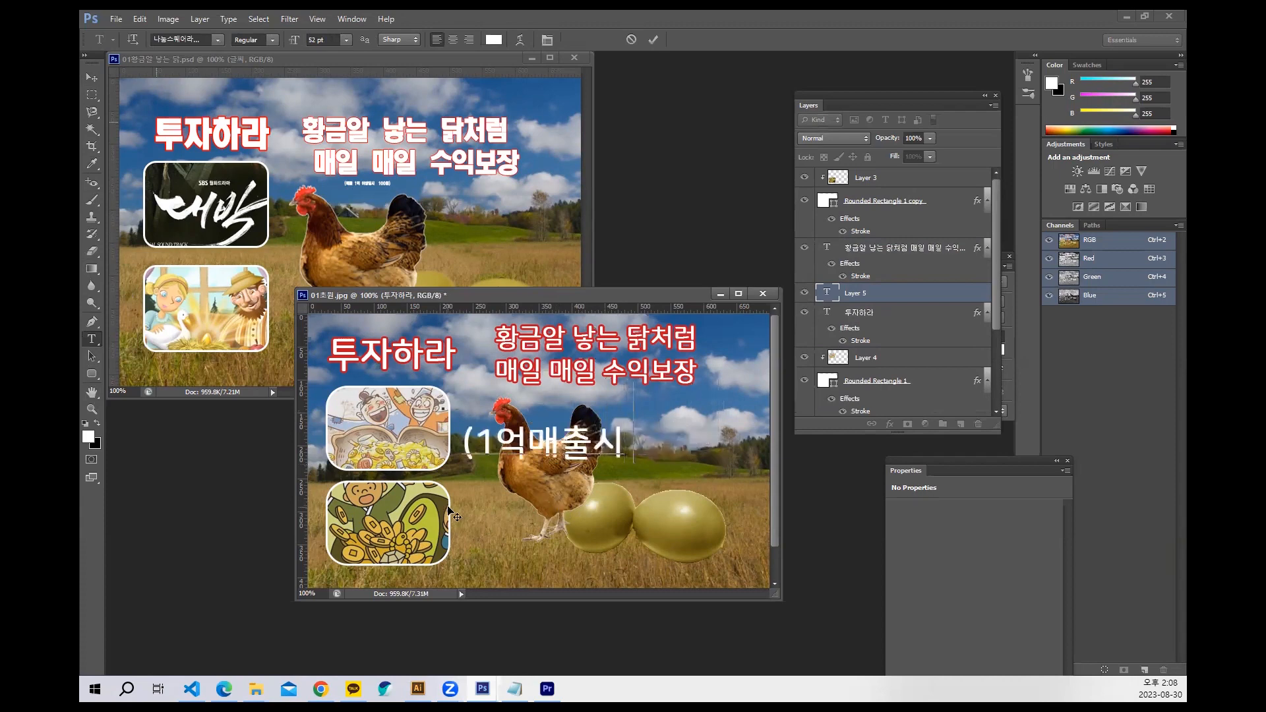
{"action": "type", "text": "1000원"}
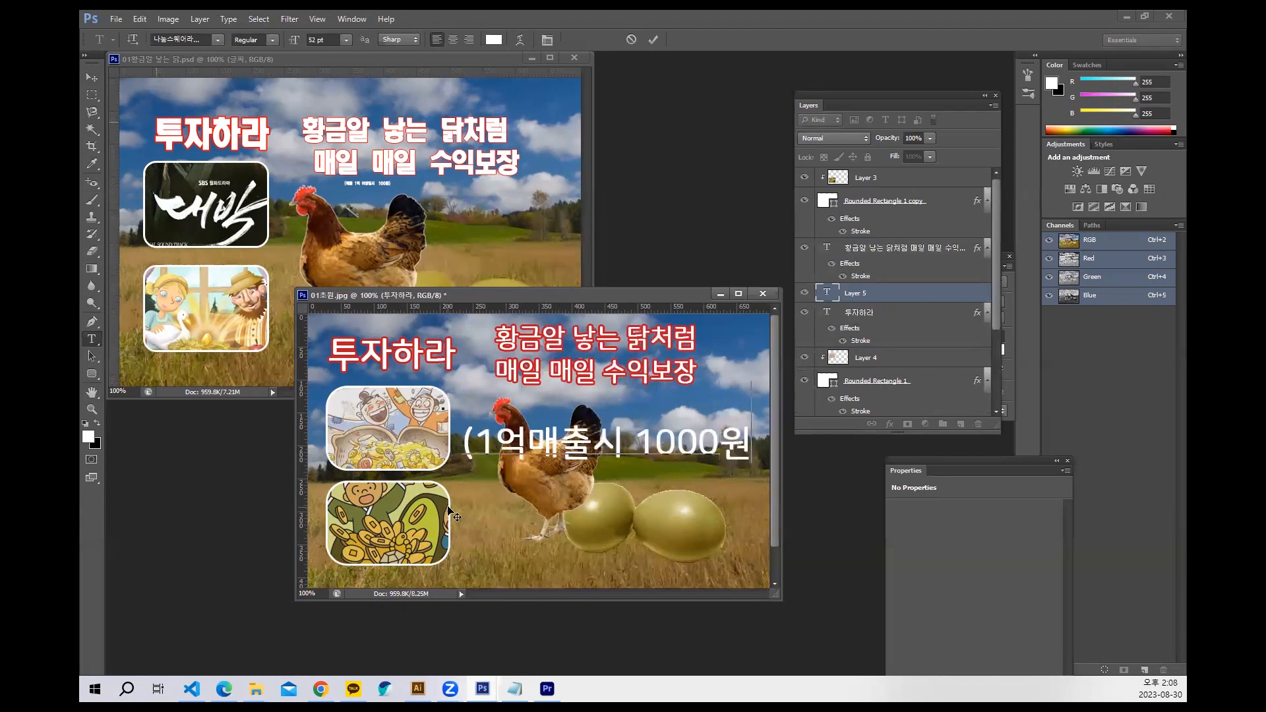
{"action": "type", "text": ")"}
Reduce the whole "(1억매출시 1000원)" note to a font size of 10 pt.
{"action": "left_click_drag", "start_coordinate": [463, 440], "coordinate": [783, 468]}
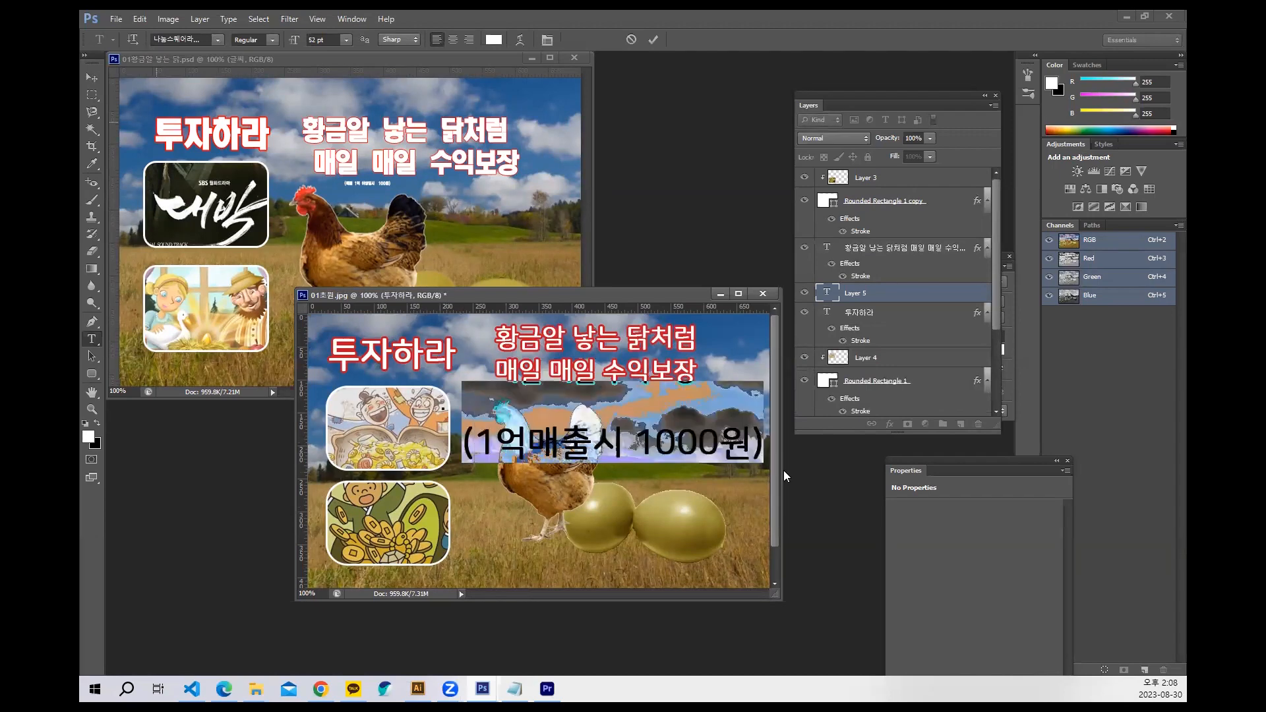
{"action": "key", "text": "ctrl+shift+comma"}
{"action": "key", "text": "ctrl+shift+comma"}
{"action": "key", "text": "ctrl+shift+comma"}
{"action": "key", "text": "ctrl+shift+comma"}
{"action": "key", "text": "ctrl+shift+comma"}
{"action": "key", "text": "ctrl+shift+comma"}
{"action": "key", "text": "ctrl+shift+comma"}
{"action": "key", "text": "ctrl+shift+comma"}
{"action": "key", "text": "ctrl+shift+comma"}
{"action": "key", "text": "ctrl+shift+comma"}
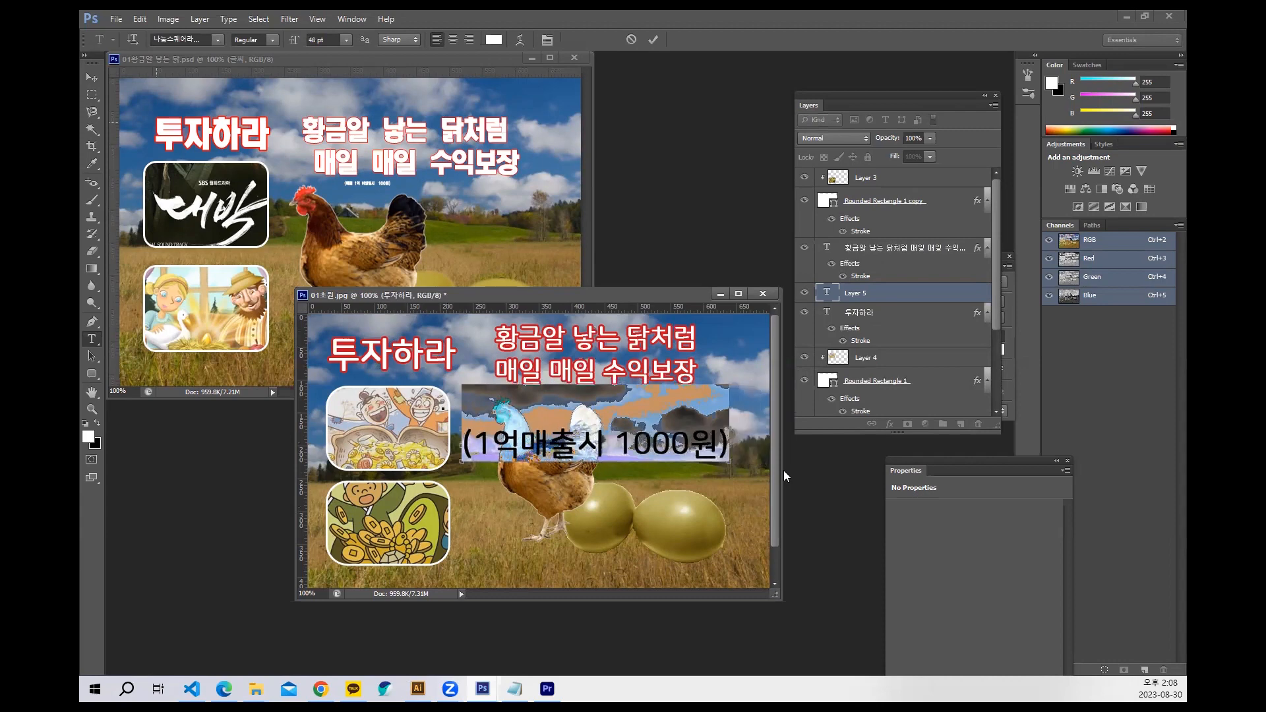
{"action": "key", "text": "ctrl+shift+comma"}
{"action": "key", "text": "ctrl+shift+comma"}
{"action": "key", "text": "ctrl+shift+comma"}
{"action": "key", "text": "ctrl+shift+comma"}
{"action": "key", "text": "ctrl+shift+comma"}
{"action": "key", "text": "ctrl+shift+comma"}
{"action": "key", "text": "ctrl+shift+comma"}
{"action": "key", "text": "ctrl+shift+comma"}
{"action": "key", "text": "ctrl+shift+comma"}
{"action": "key", "text": "ctrl+shift+comma"}
{"action": "key", "text": "ctrl+shift+comma"}
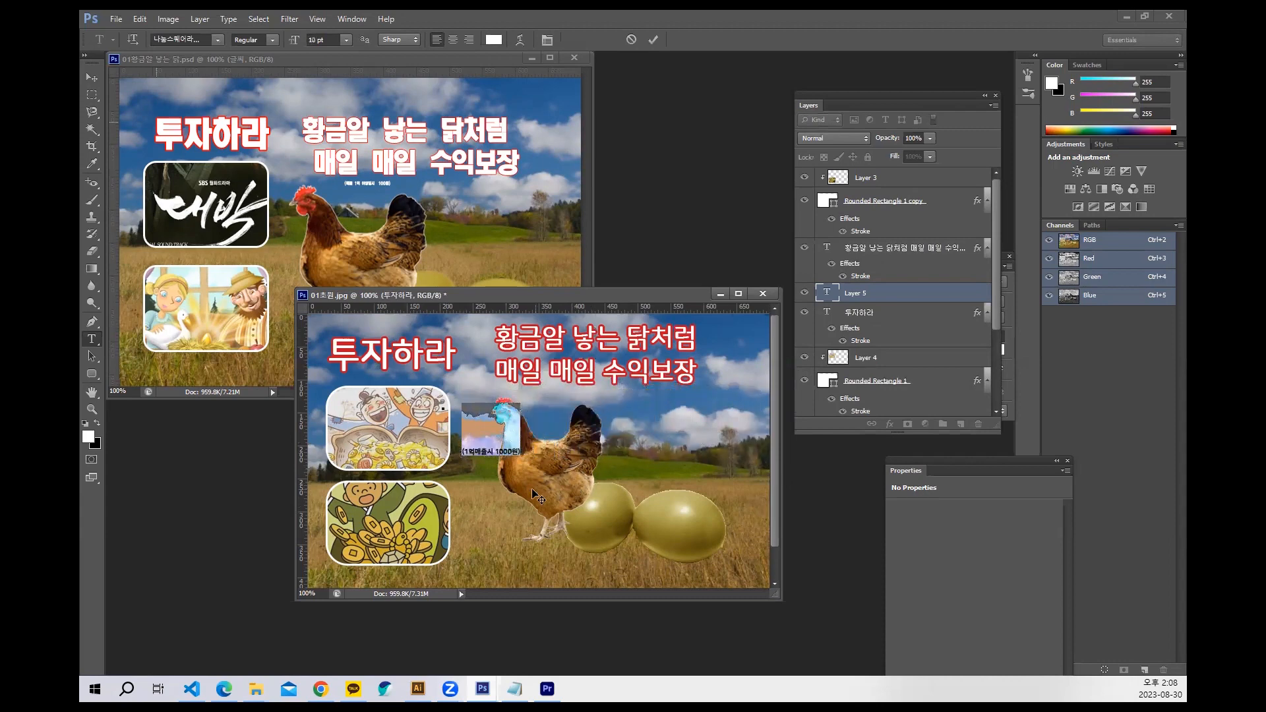
Move the small note just beneath the two-line slogan above the hen, commit the text, and nudge it closer to the slogan.
{"action": "left_click_drag", "start_coordinate": [512, 488], "coordinate": [614, 434]}
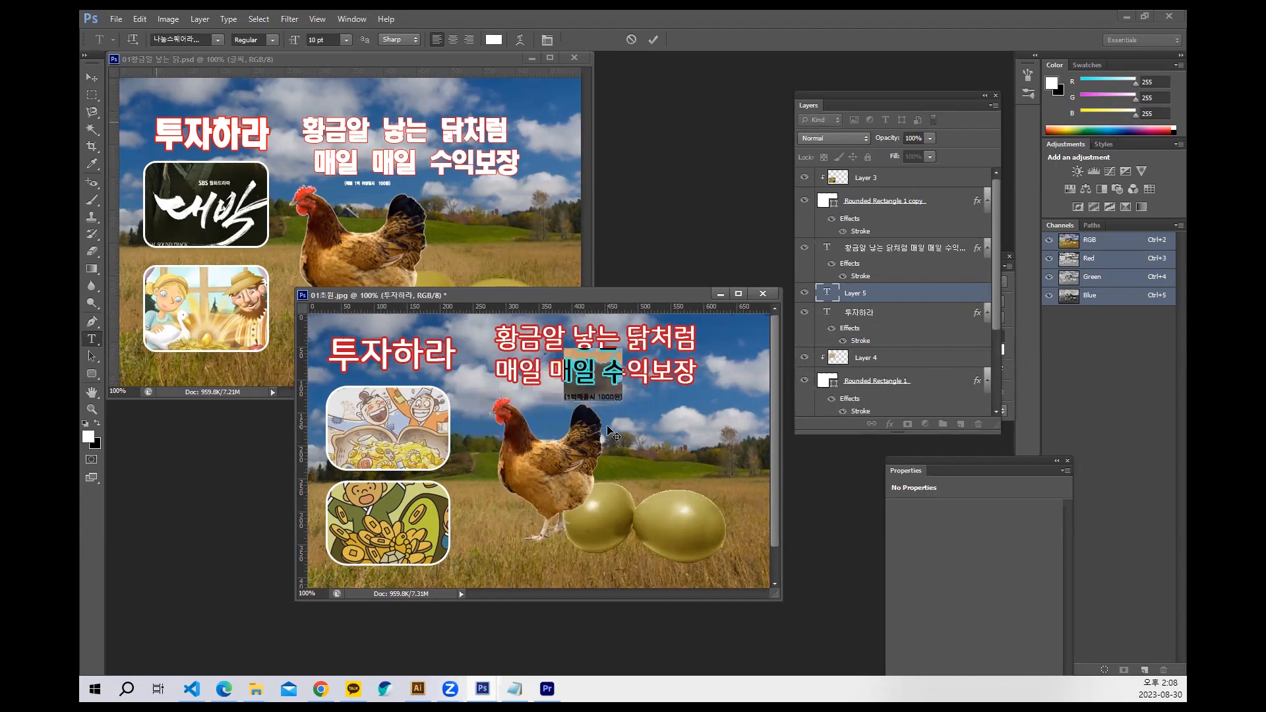
{"action": "left_click", "coordinate": [653, 40]}
{"action": "left_click", "coordinate": [91, 77]}
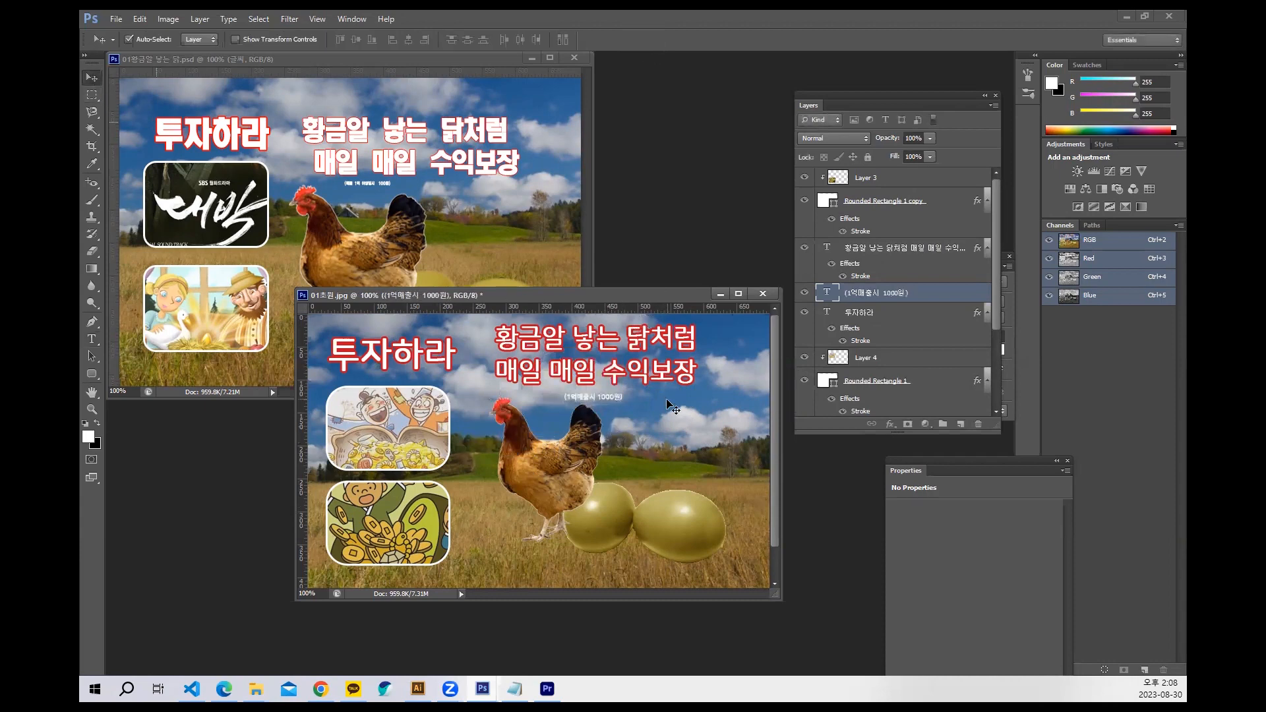
{"action": "left_click_drag", "start_coordinate": [614, 402], "coordinate": [611, 397]}
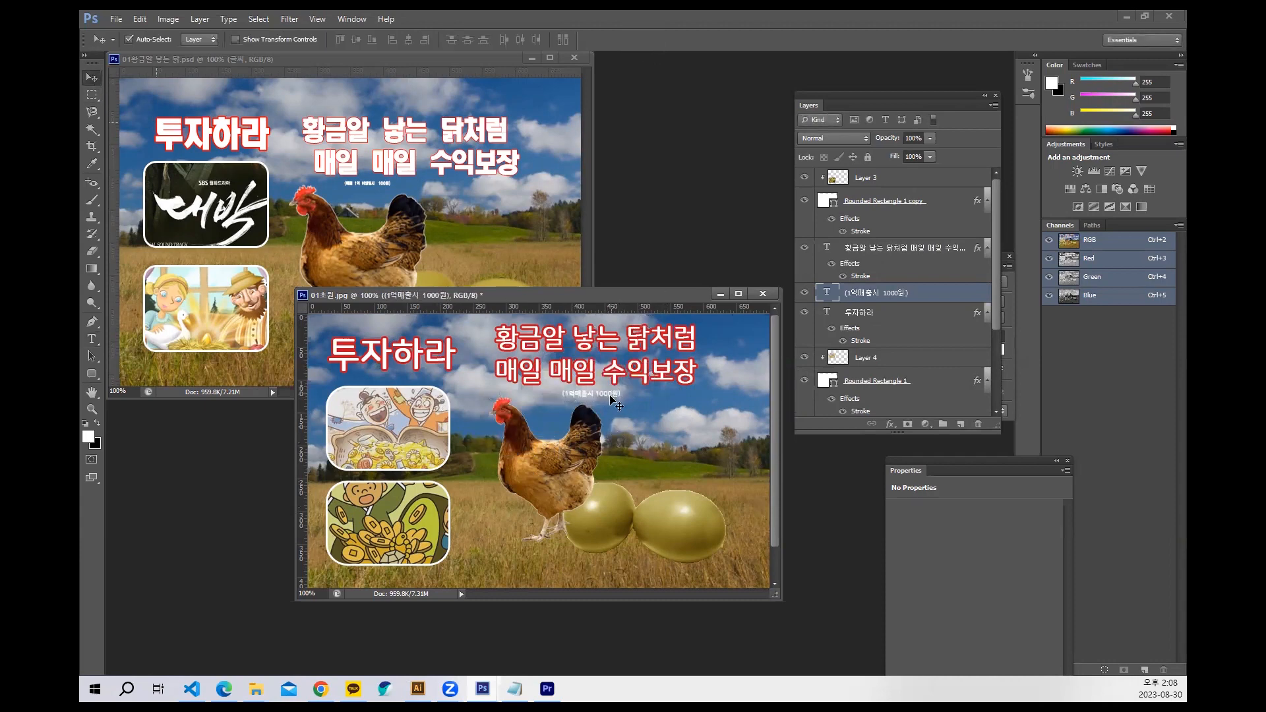